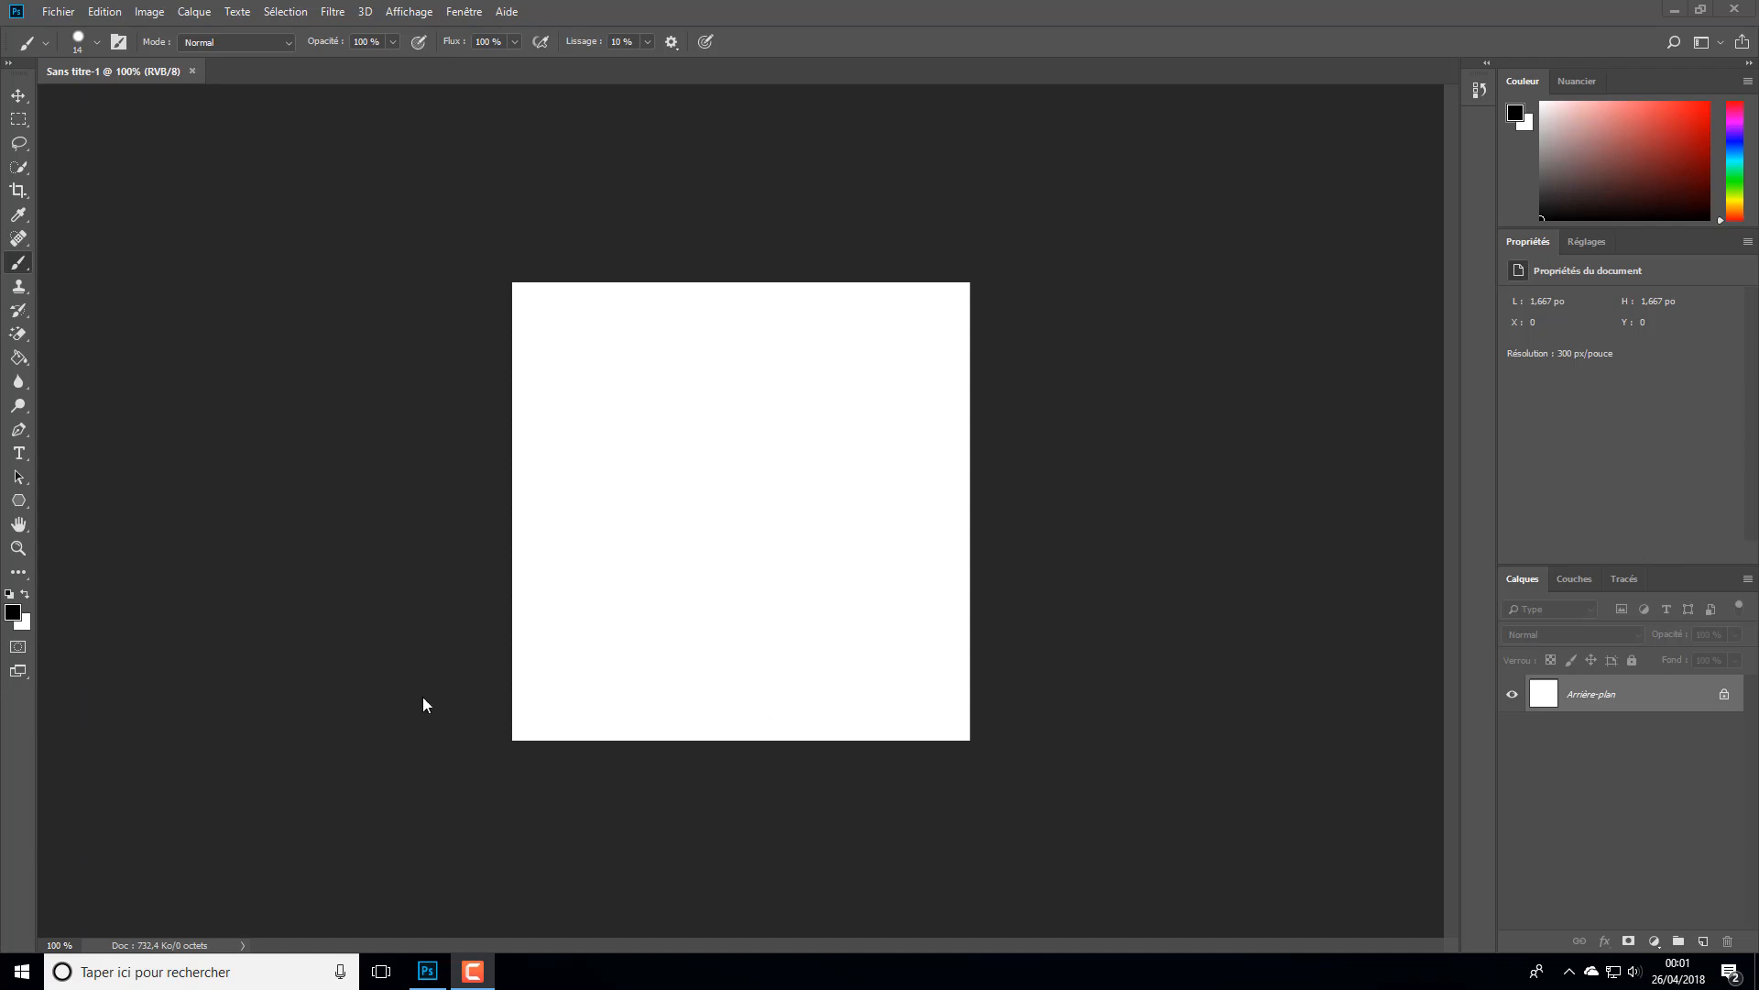
- Unlock the background layer and add the text "Hello les amis" on the canvas in 12 pt Myriad Pro Regular
{"action": "left_click", "coordinate": [18, 453]}
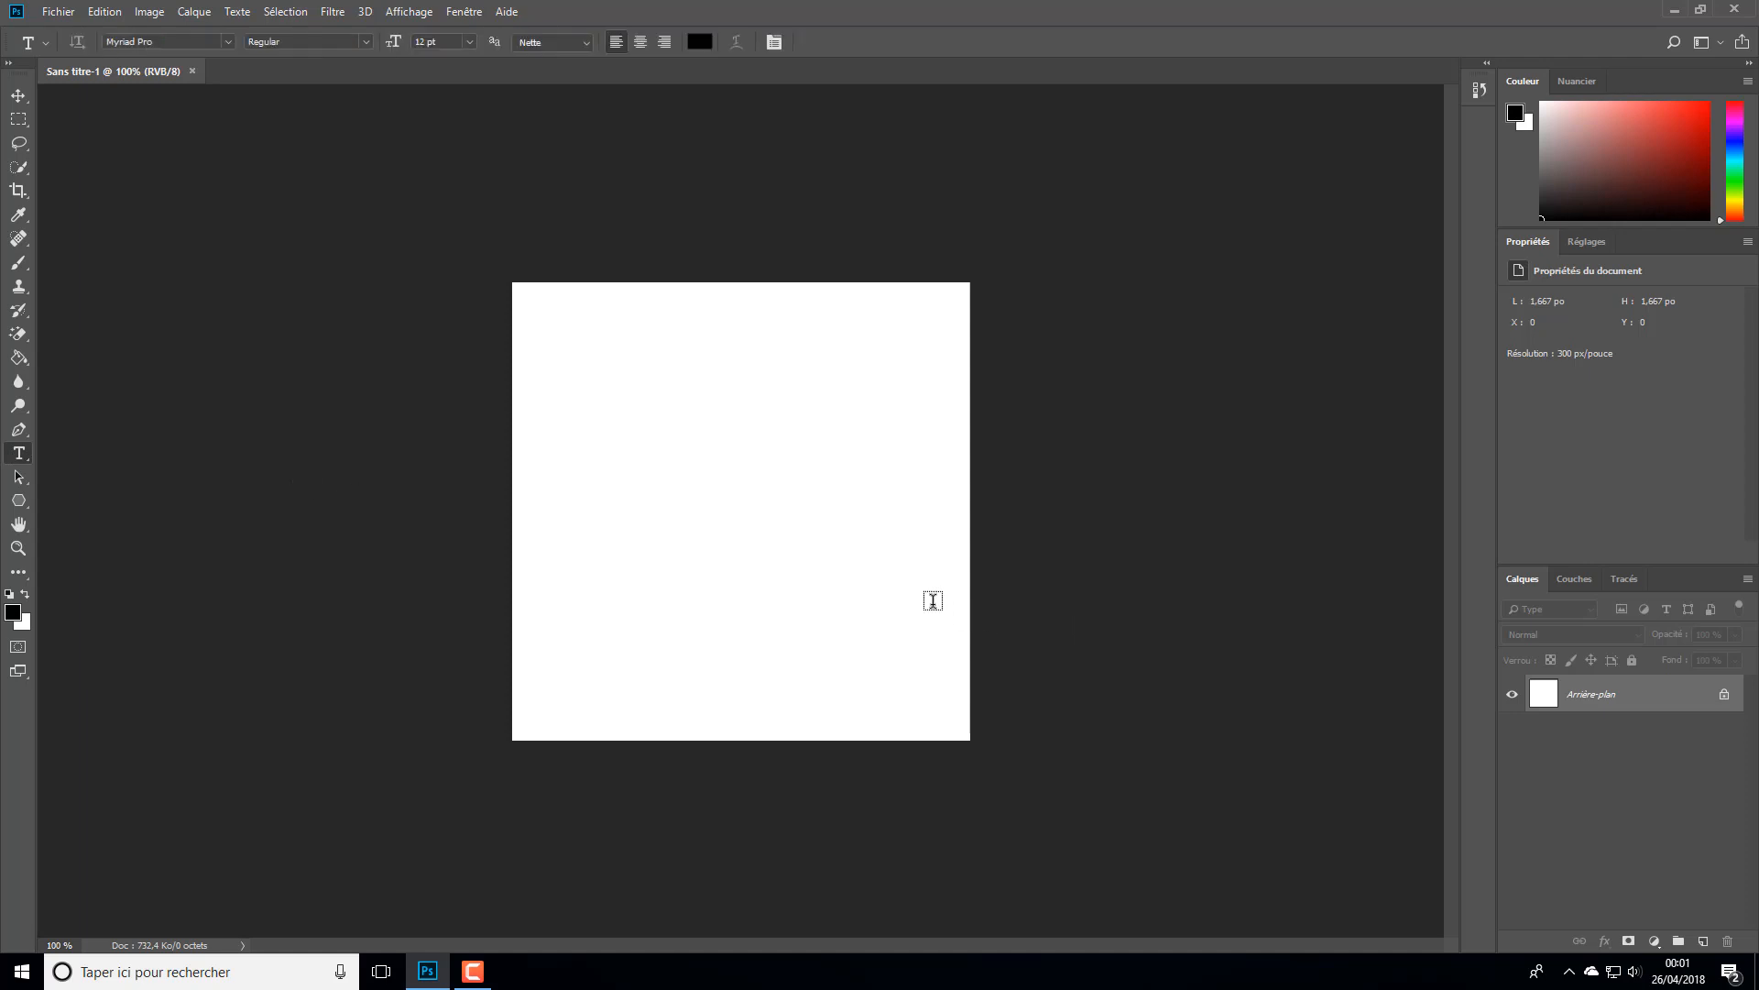
{"action": "left_click", "coordinate": [1723, 697]}
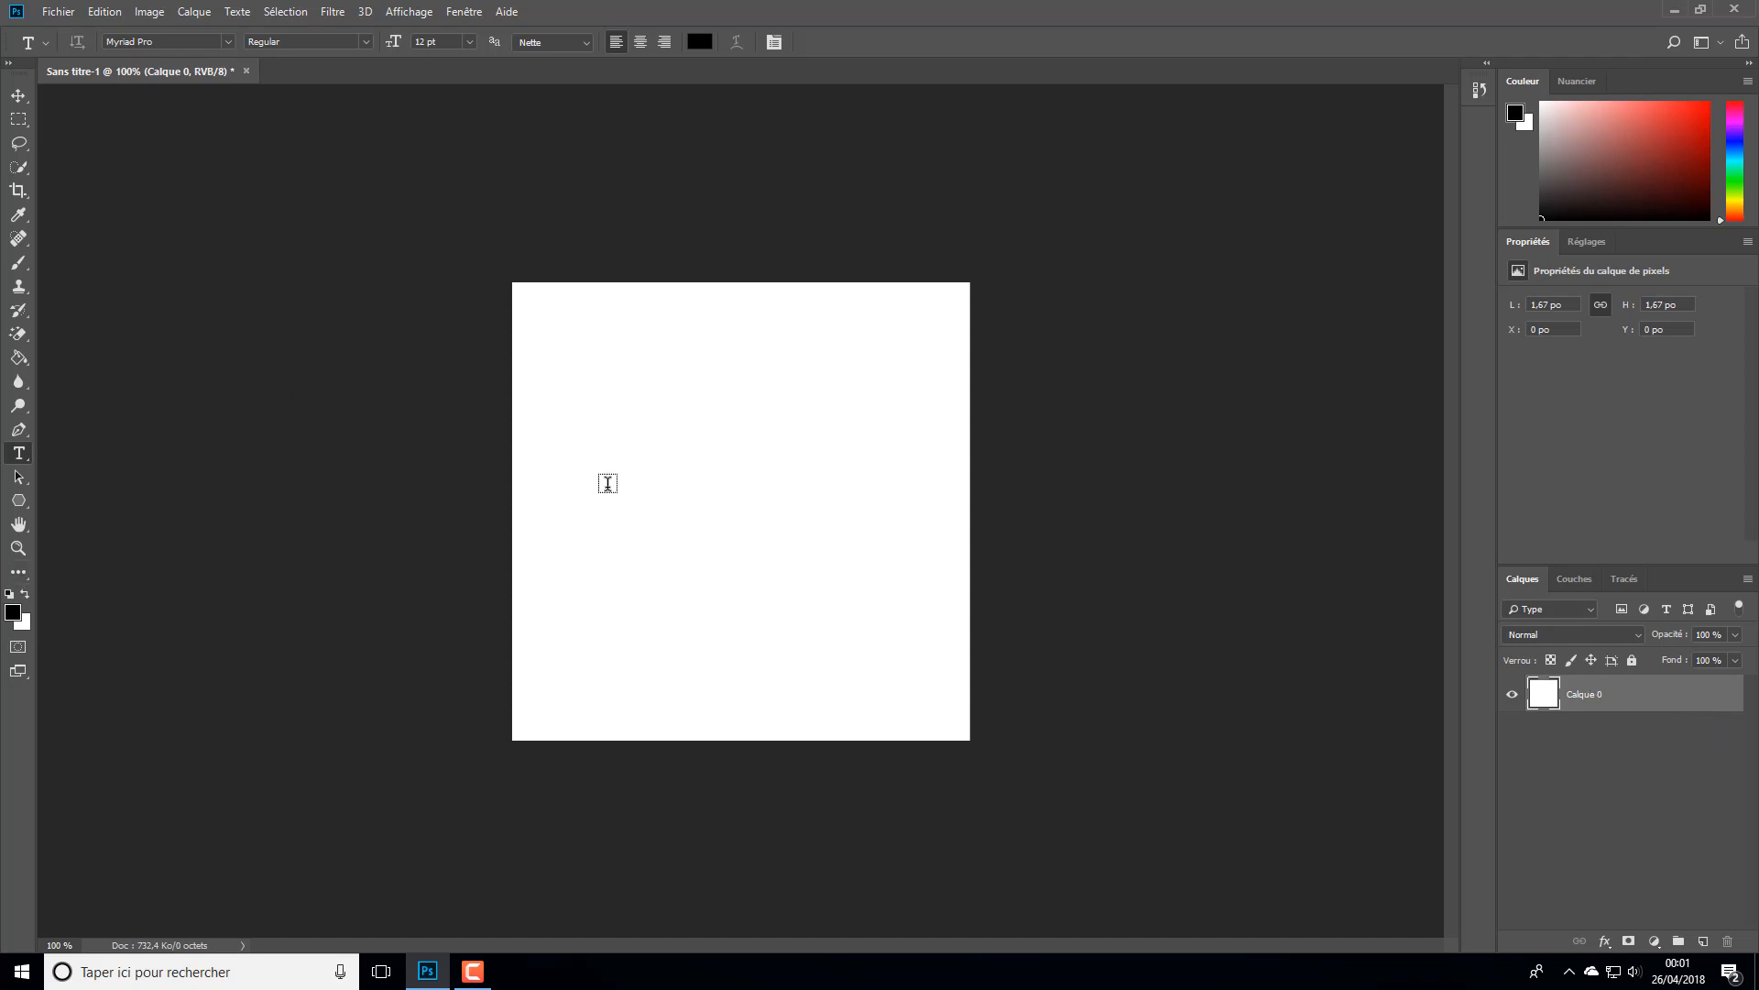
{"action": "left_click", "coordinate": [549, 534]}
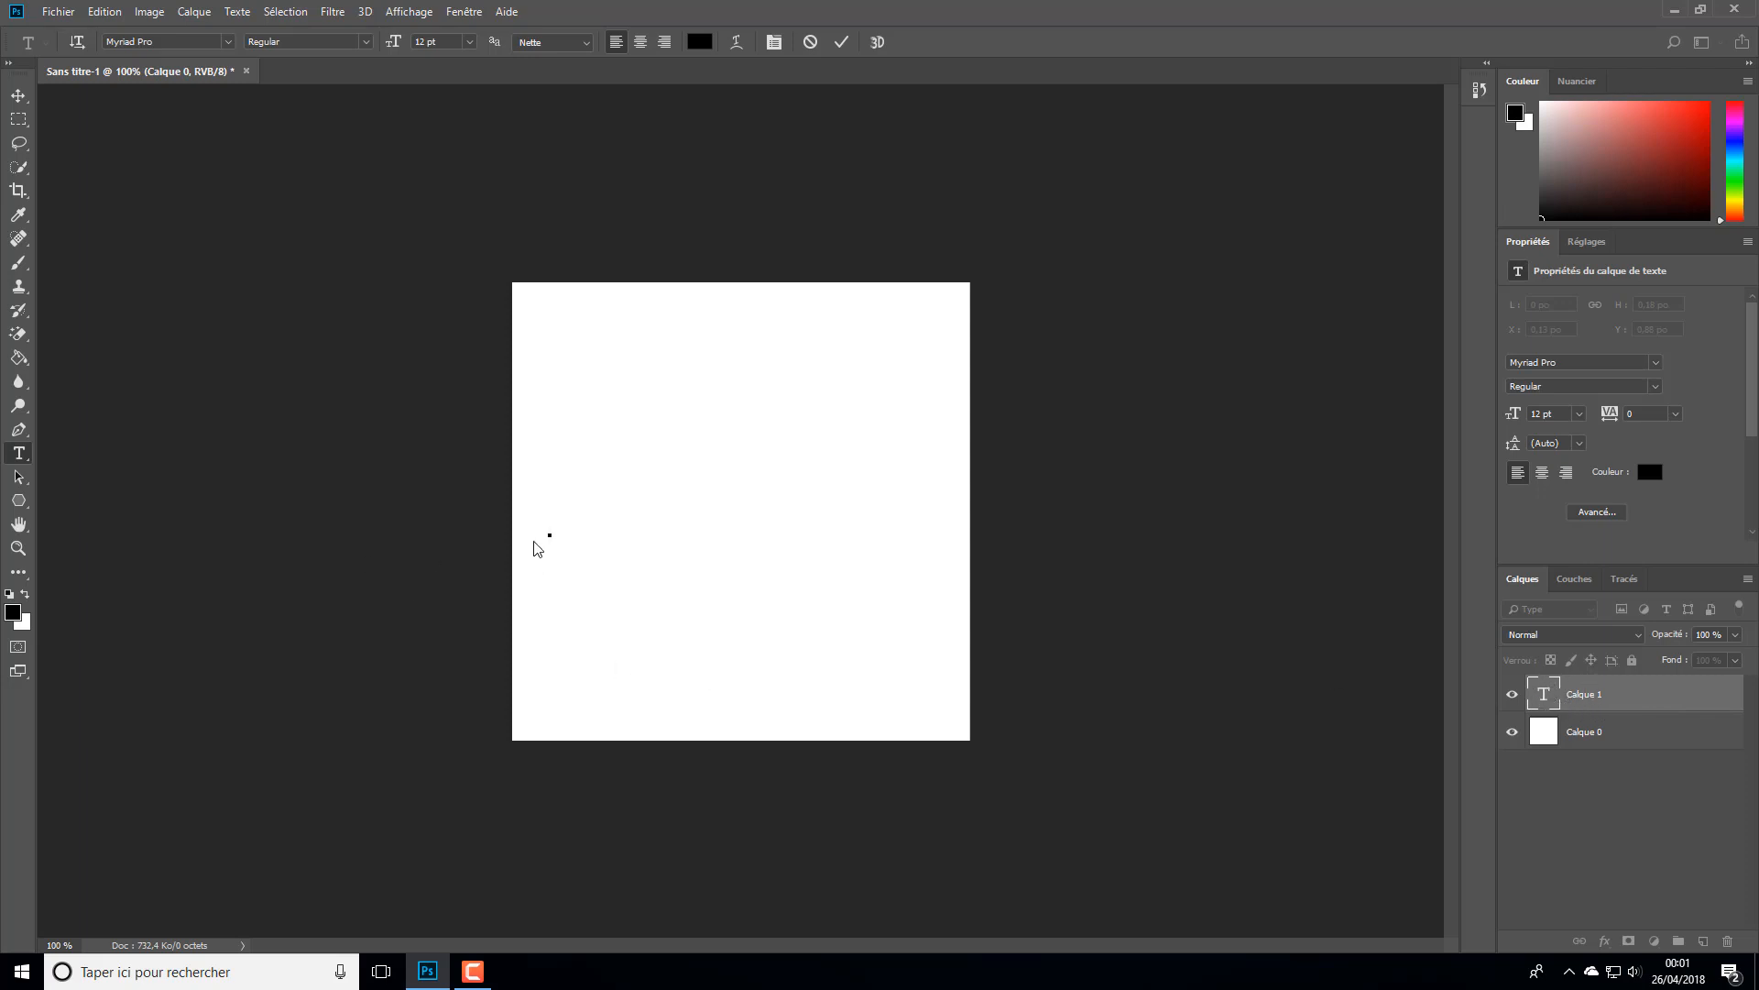
{"action": "type", "text": "Hell"}
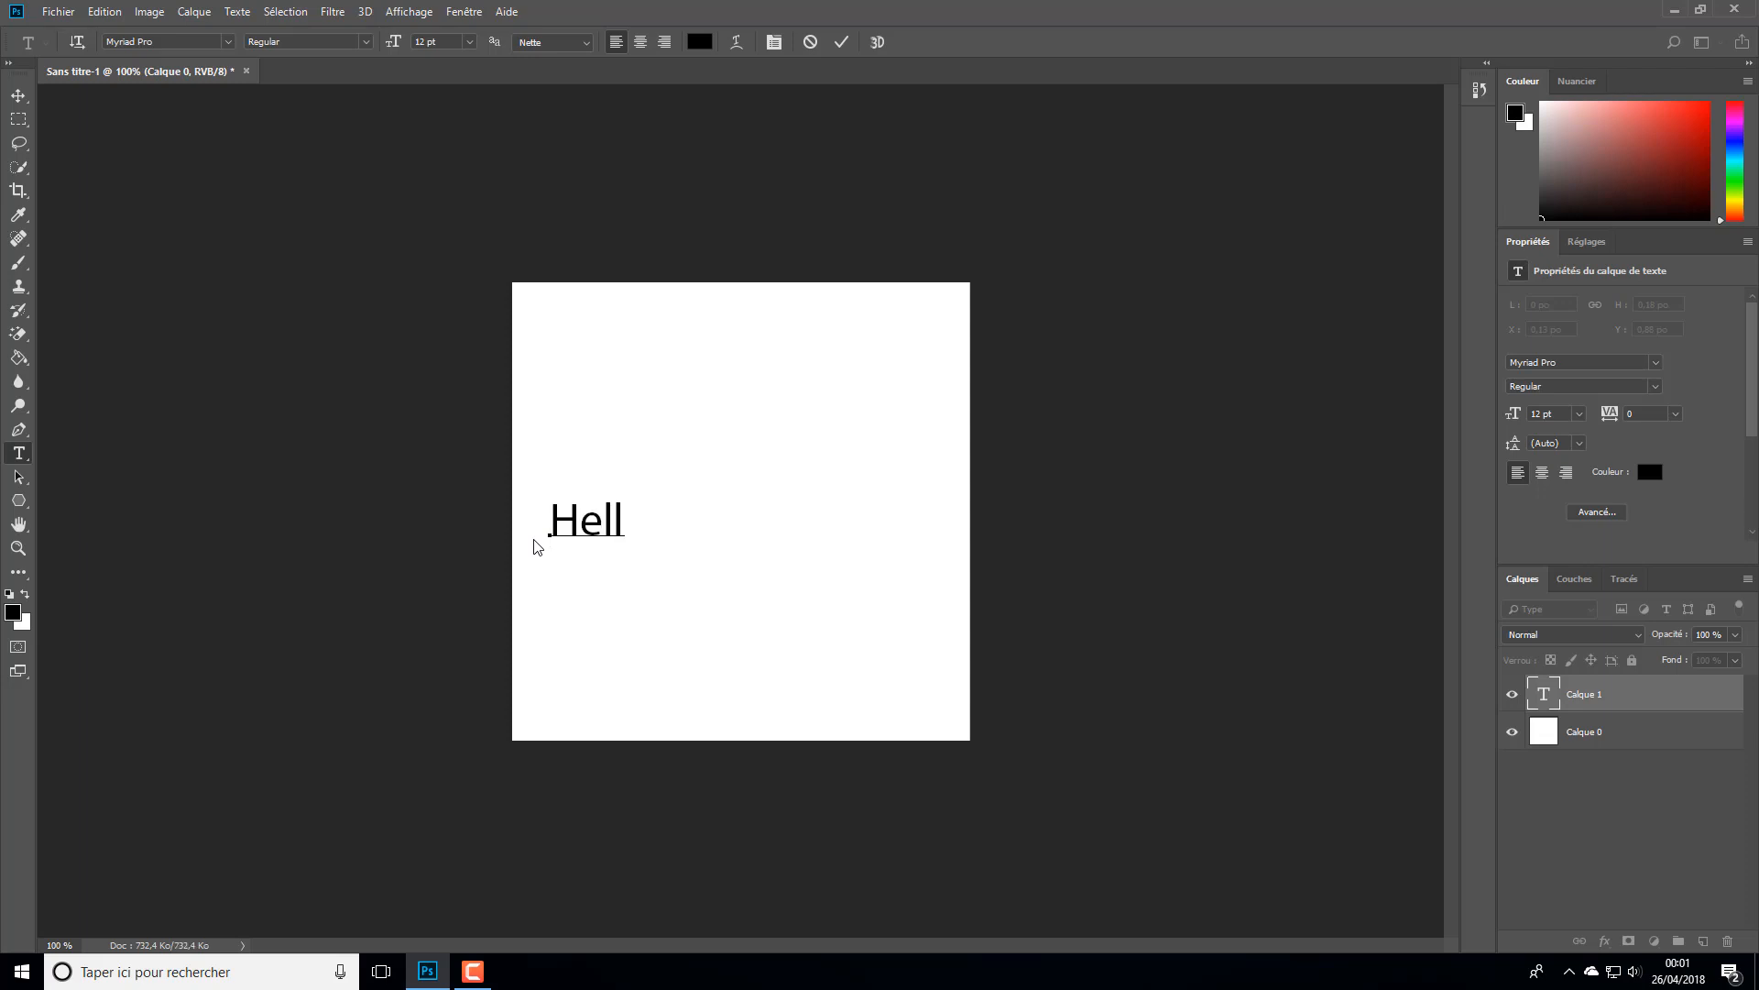
{"action": "type", "text": "o les amis"}
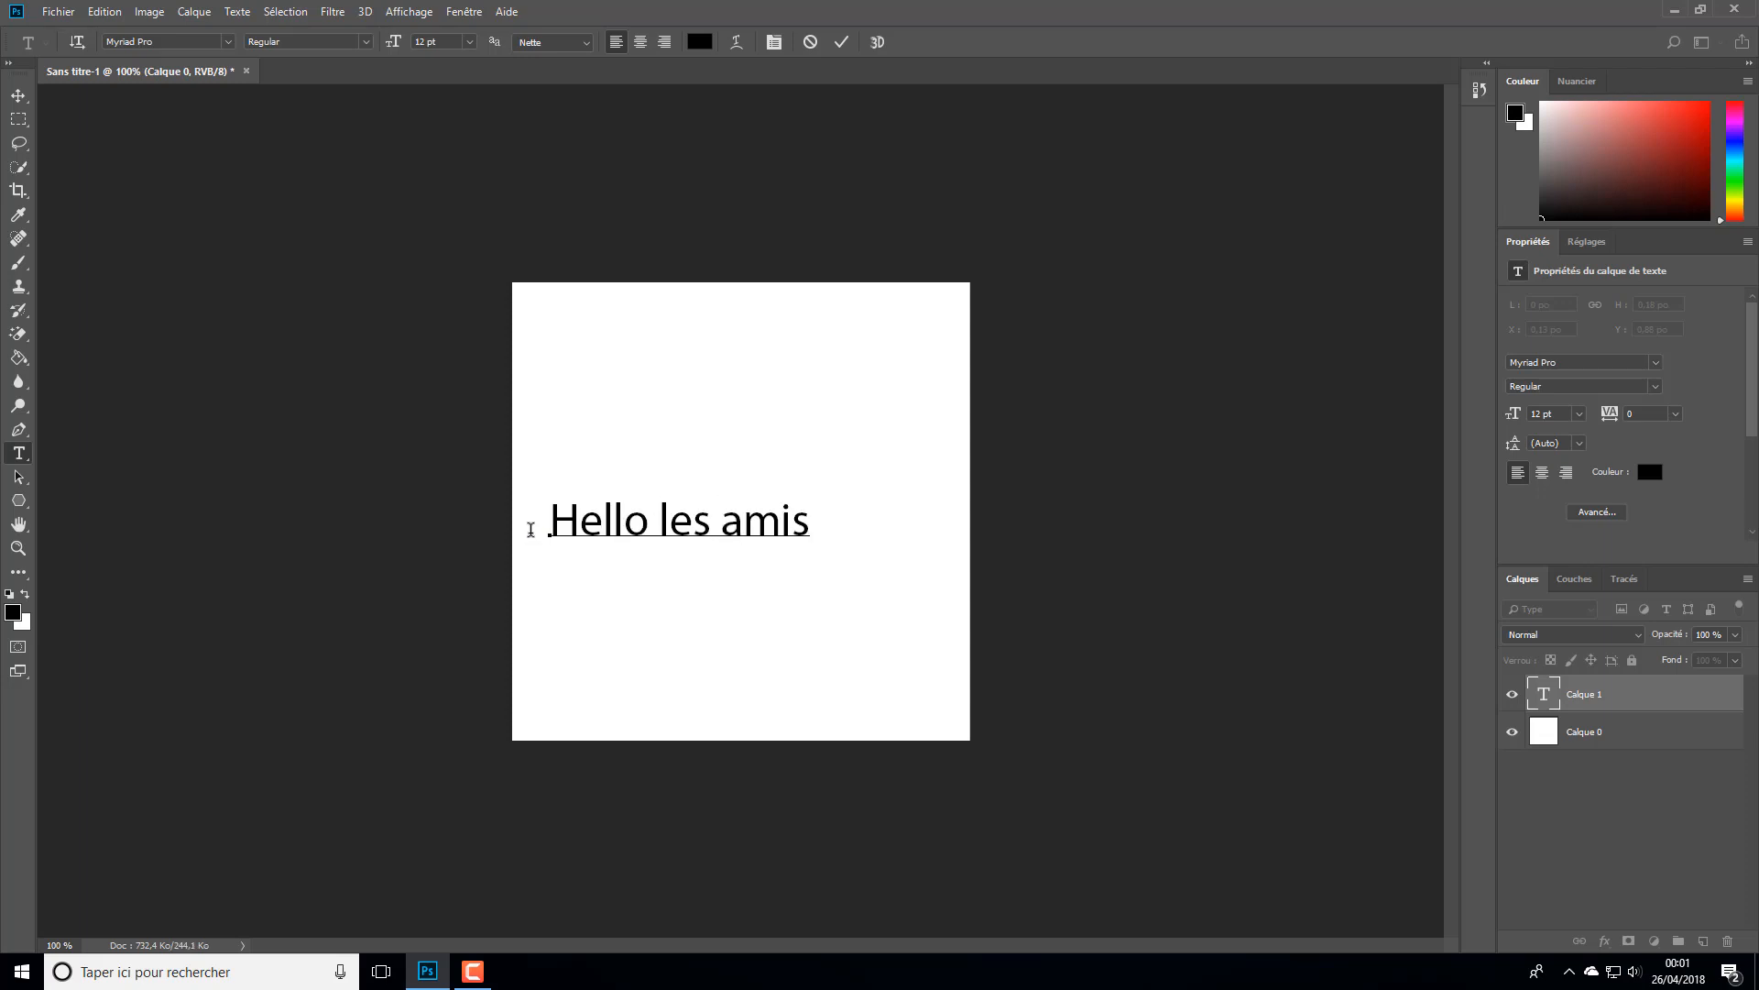
{"action": "left_click", "coordinate": [844, 52]}
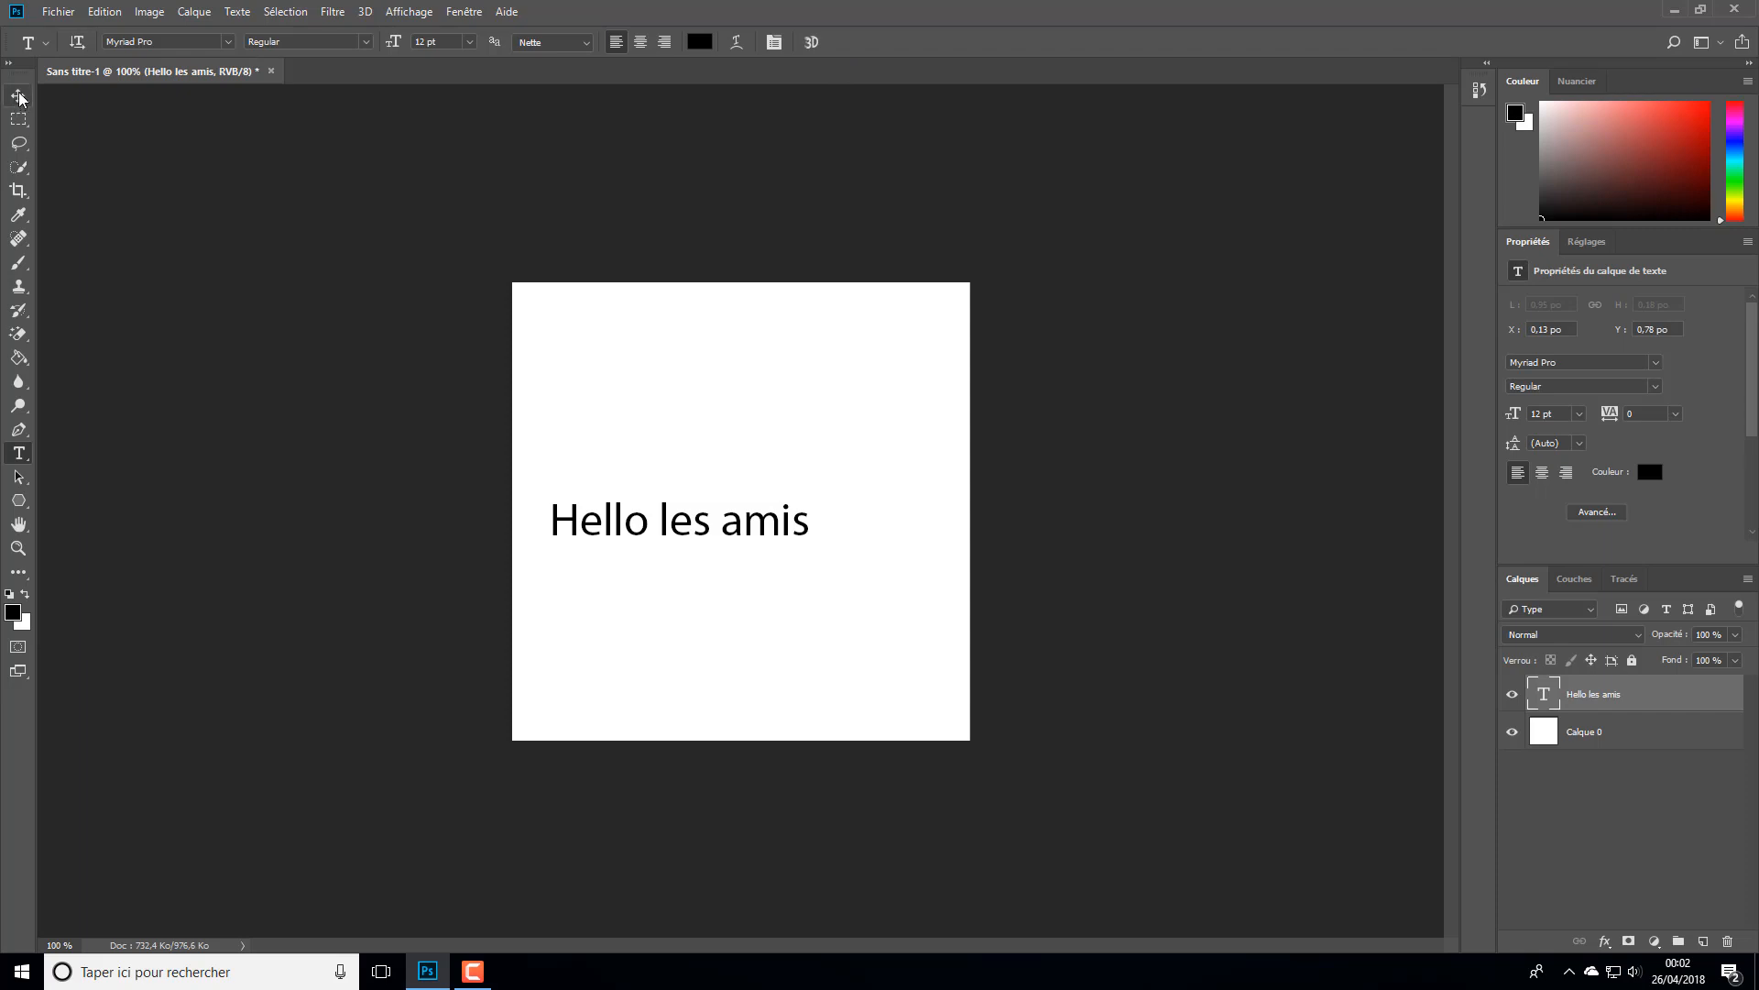
- Move the "Hello les amis" text freehand to the upper left of the canvas, at about X 0.11 po, Y 0.21 po
{"action": "left_click", "coordinate": [19, 95]}
{"action": "left_click_drag", "start_coordinate": [641, 518], "coordinate": [701, 525]}
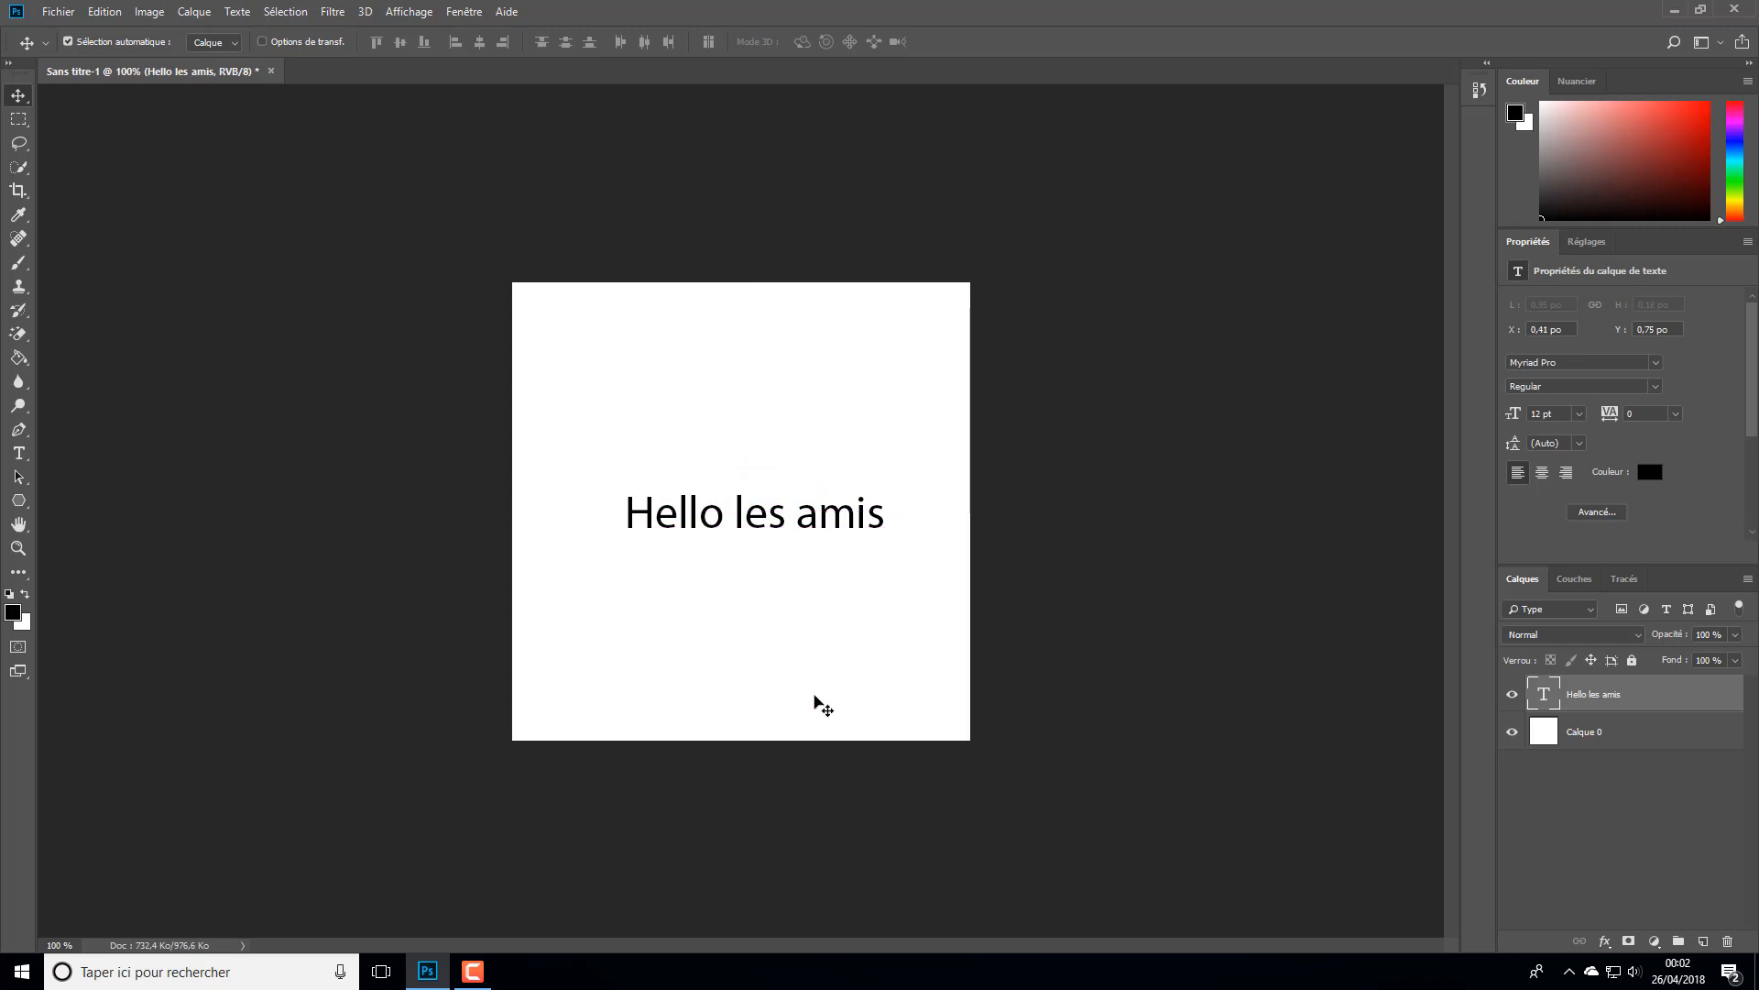
{"action": "left_click_drag", "start_coordinate": [810, 510], "coordinate": [707, 384]}
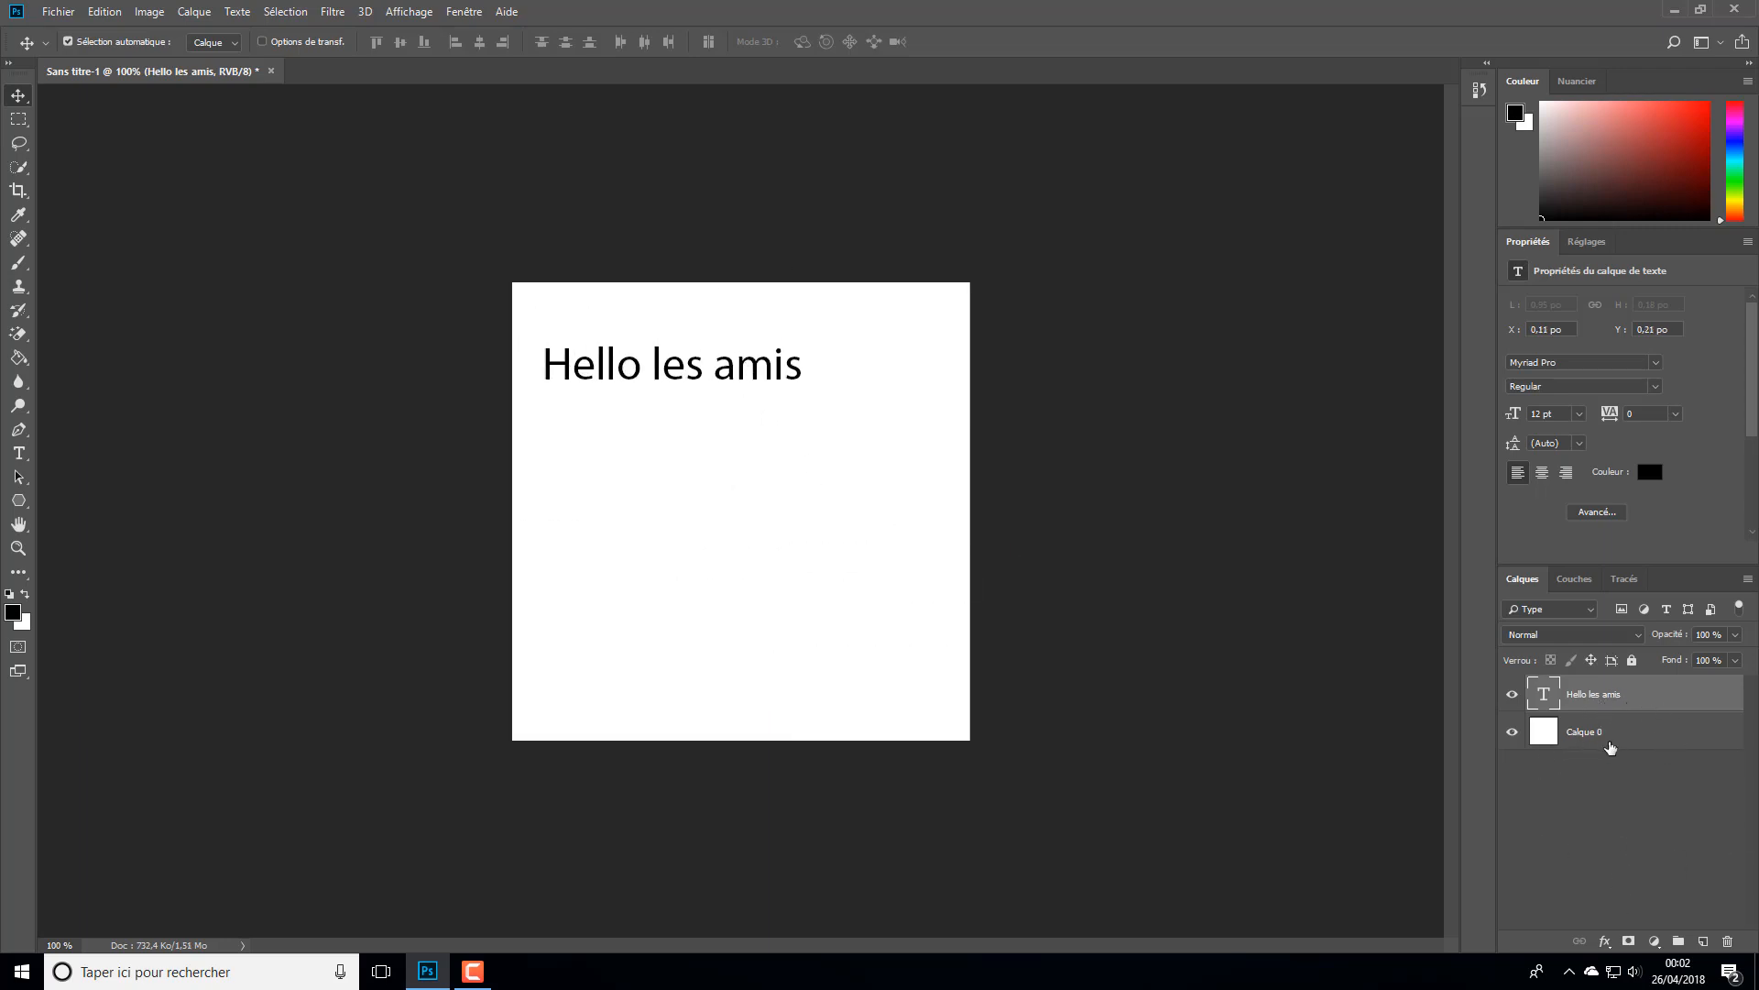
- Select the text layer together with Calque 0 and align them on their horizontal and vertical centres
{"action": "key", "text": "ctrl"}
{"action": "left_click", "coordinate": [1602, 735], "text": "ctrl"}
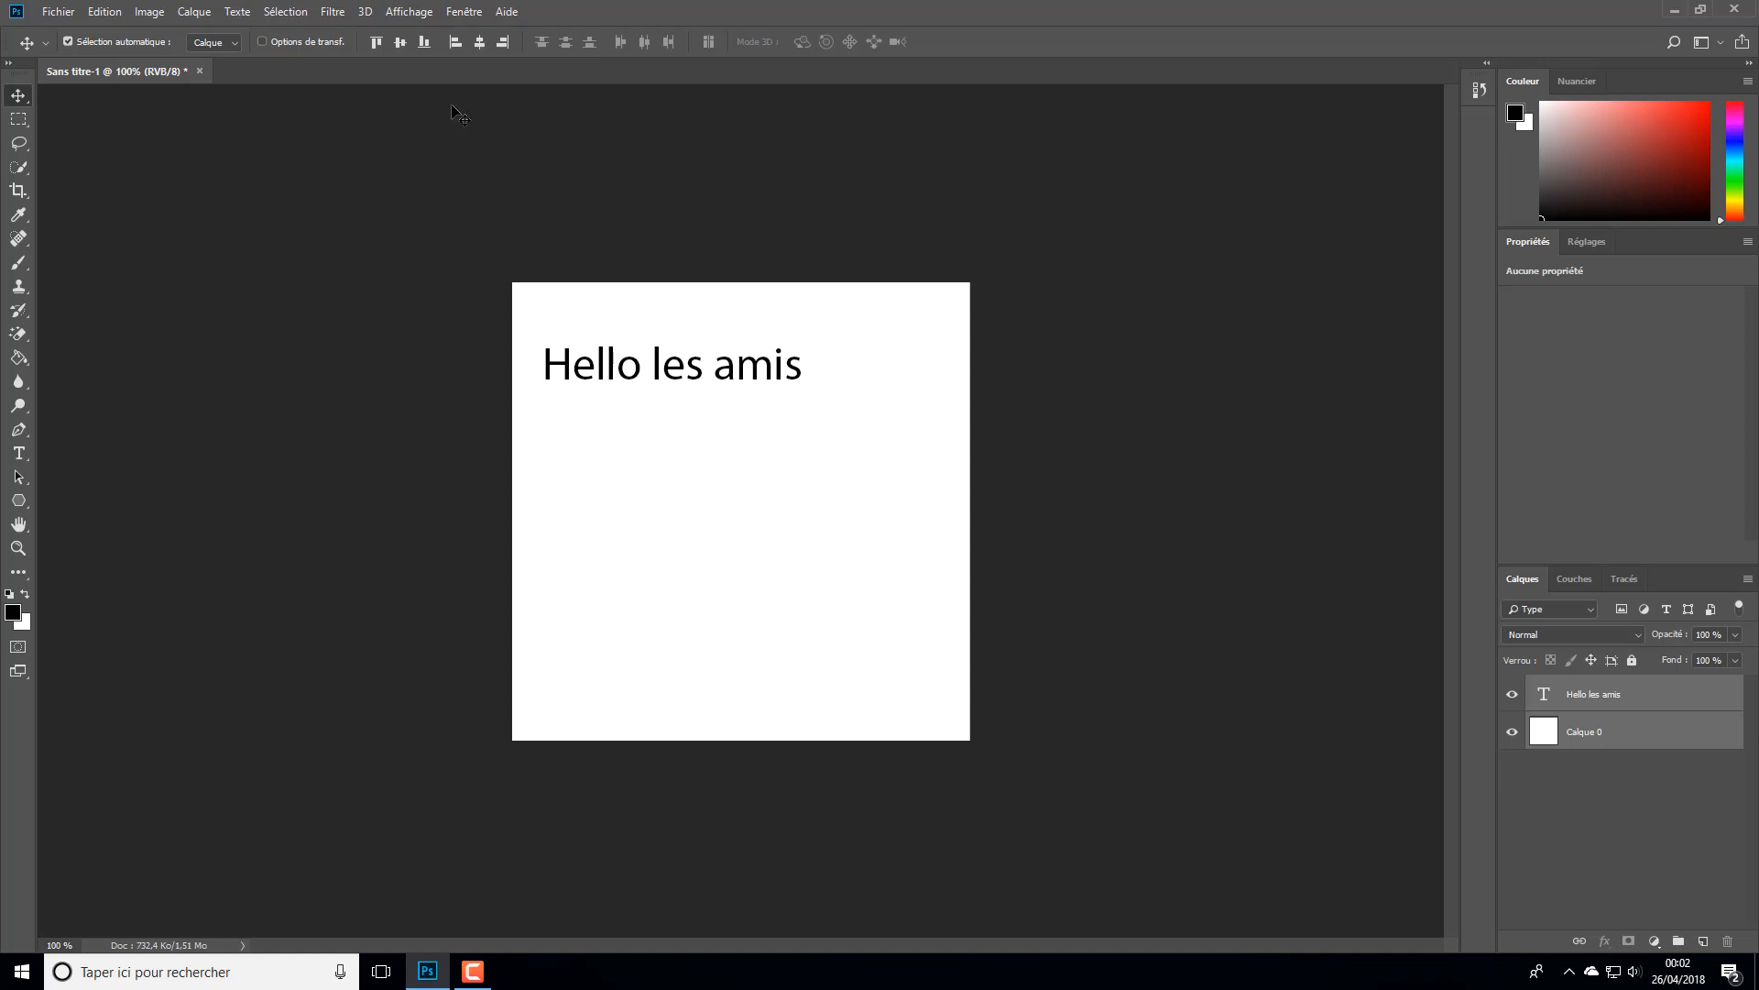
{"action": "left_click", "coordinate": [478, 42]}
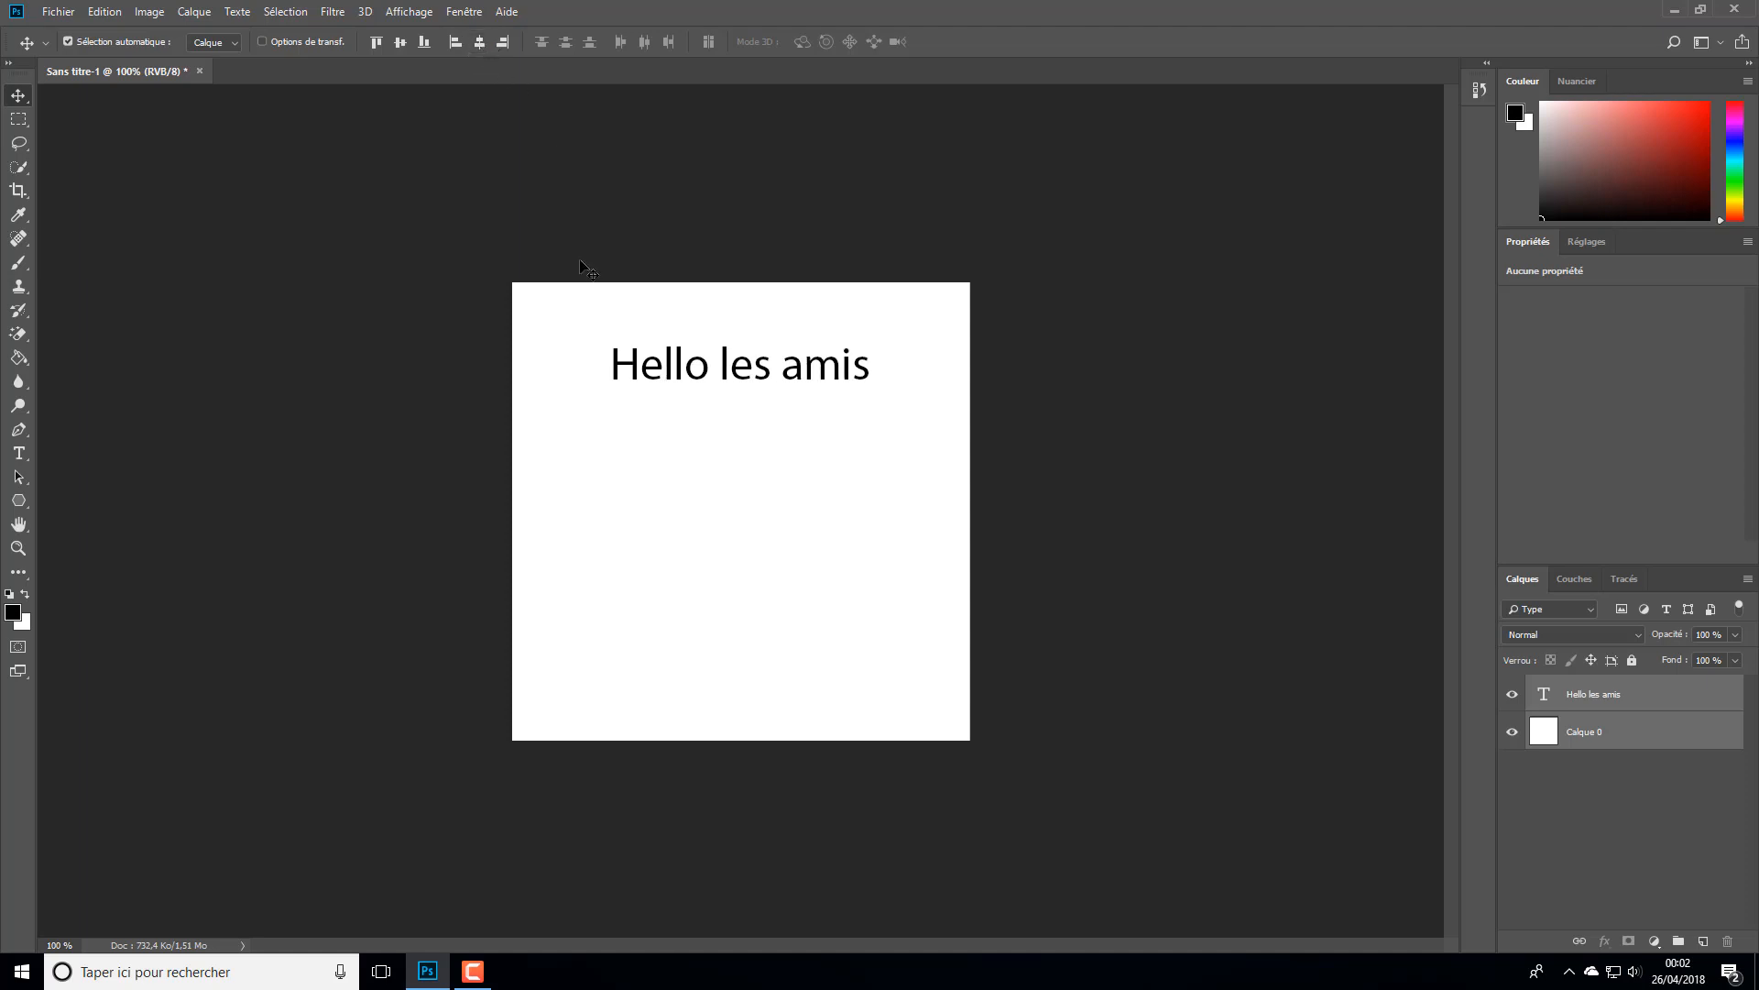
{"action": "left_click", "coordinate": [400, 44]}
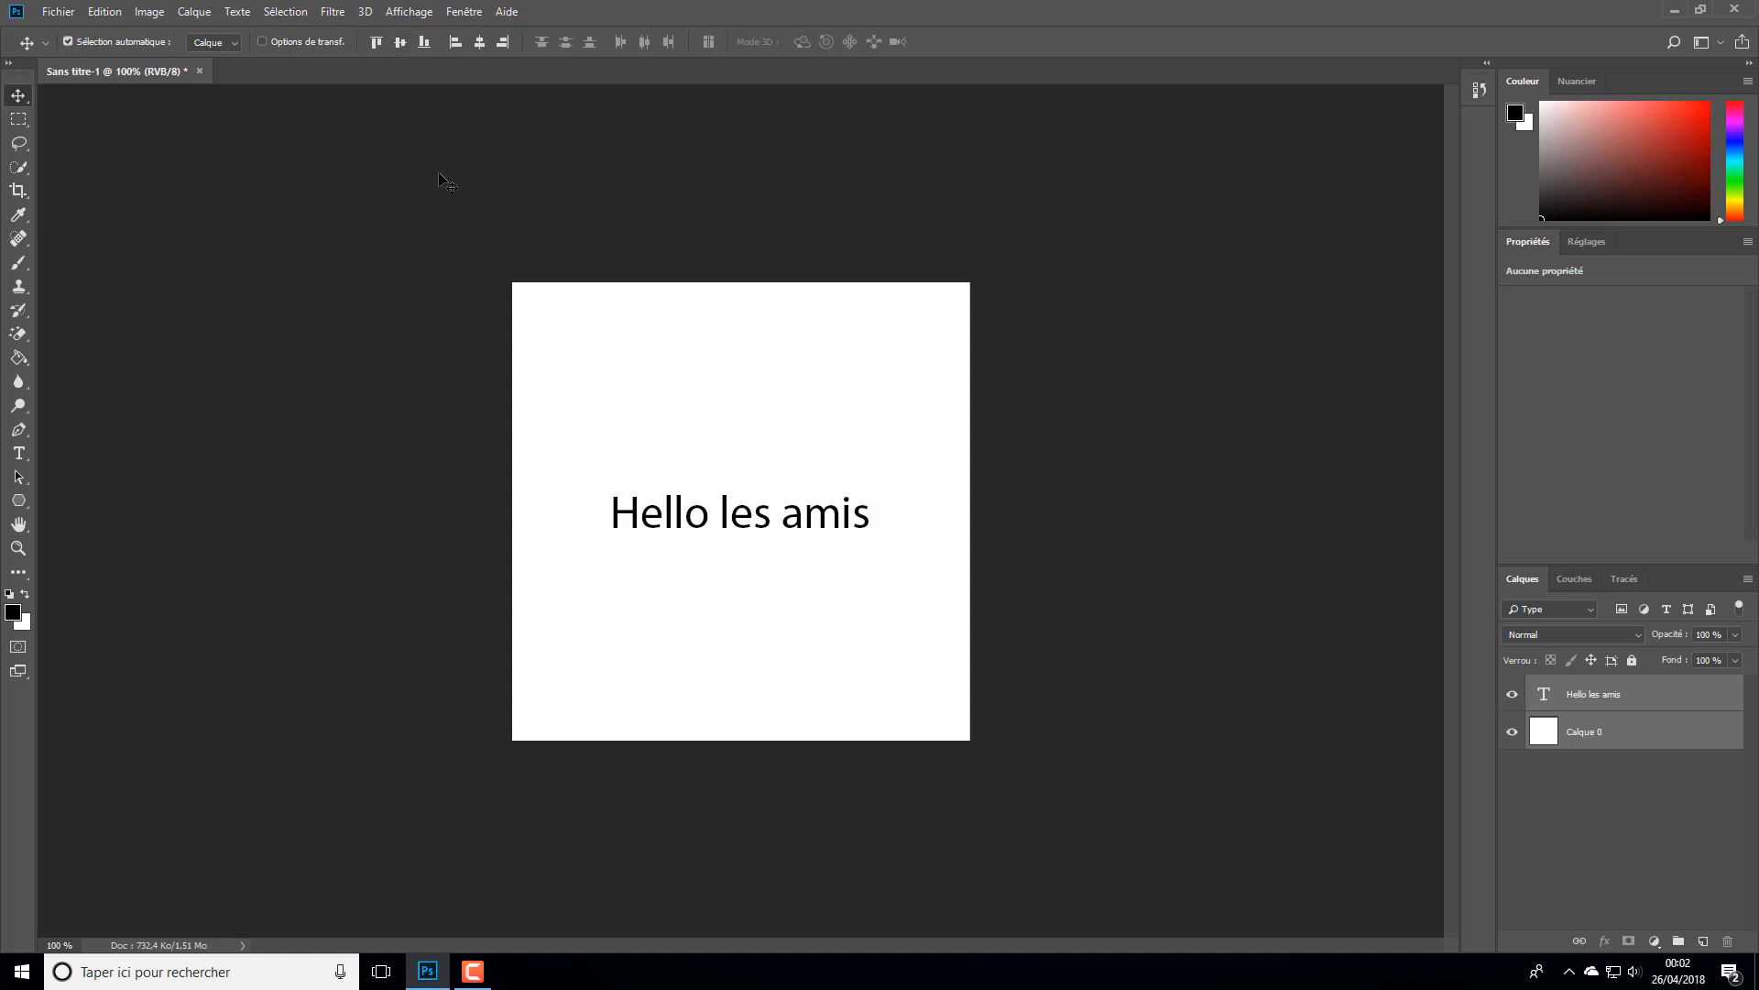
- Try aligning the text to the top, bottom and left edges of the canvas, and recentre it in both directions
{"action": "left_click", "coordinate": [377, 43]}
{"action": "left_click", "coordinate": [423, 44]}
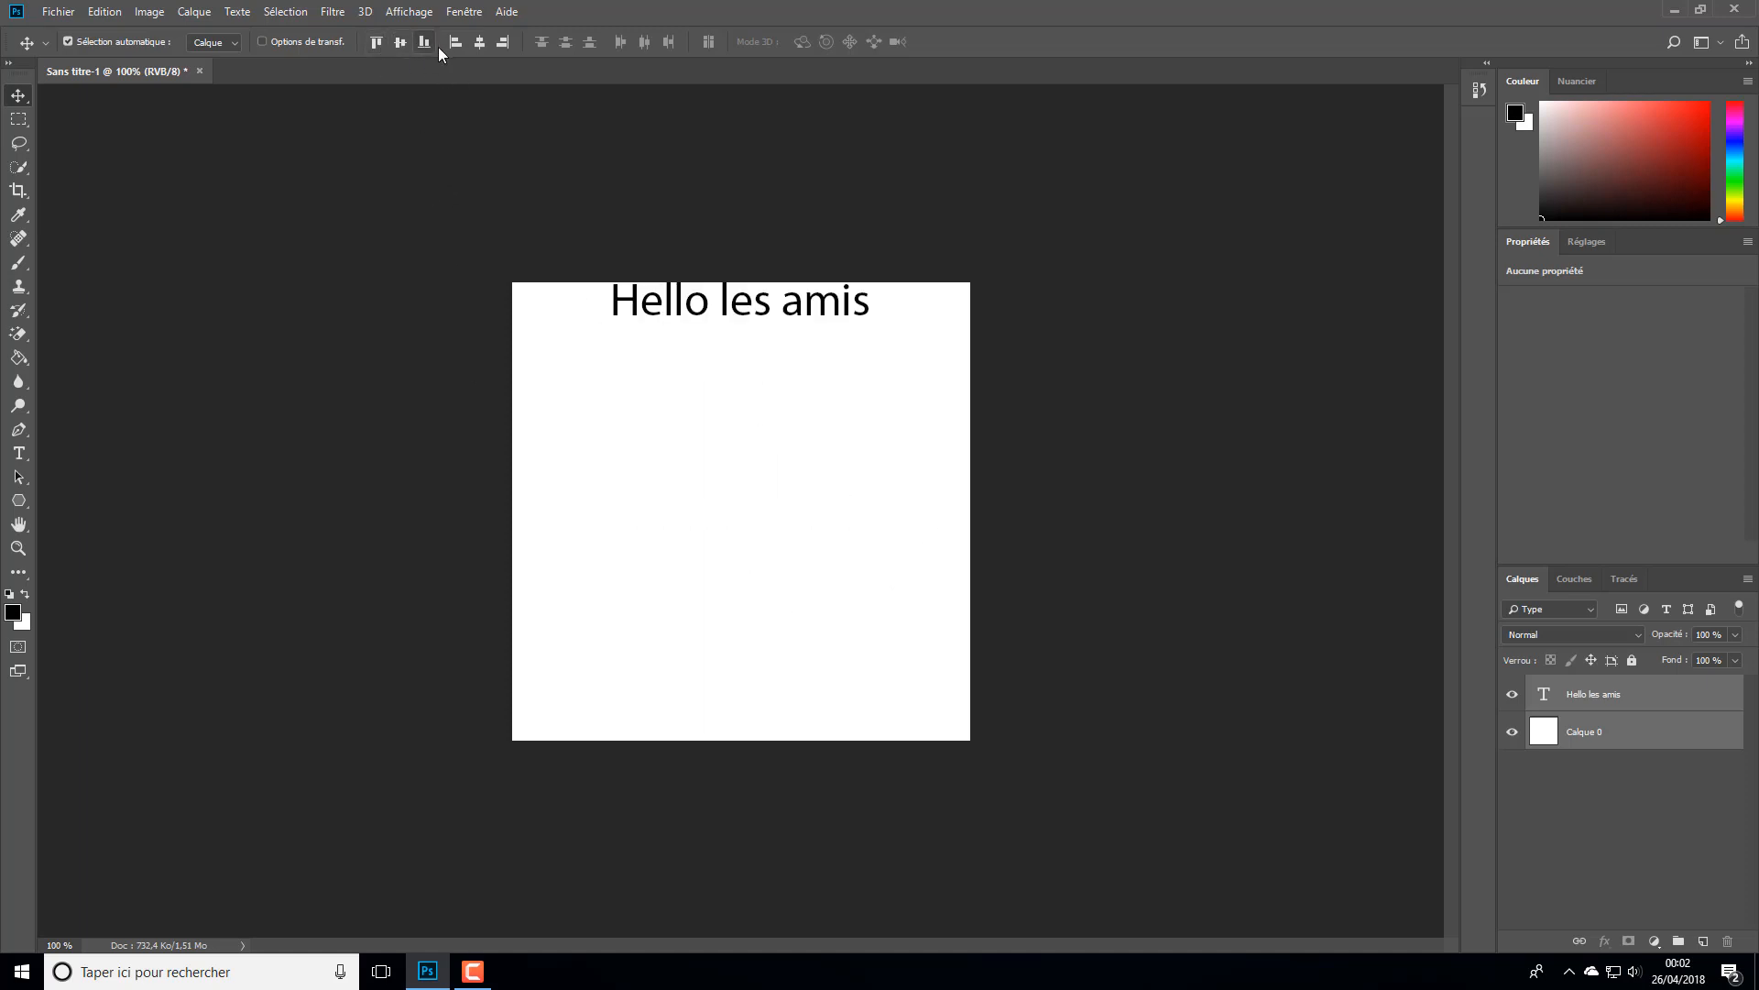
{"action": "left_click", "coordinate": [455, 43]}
{"action": "left_click", "coordinate": [399, 42]}
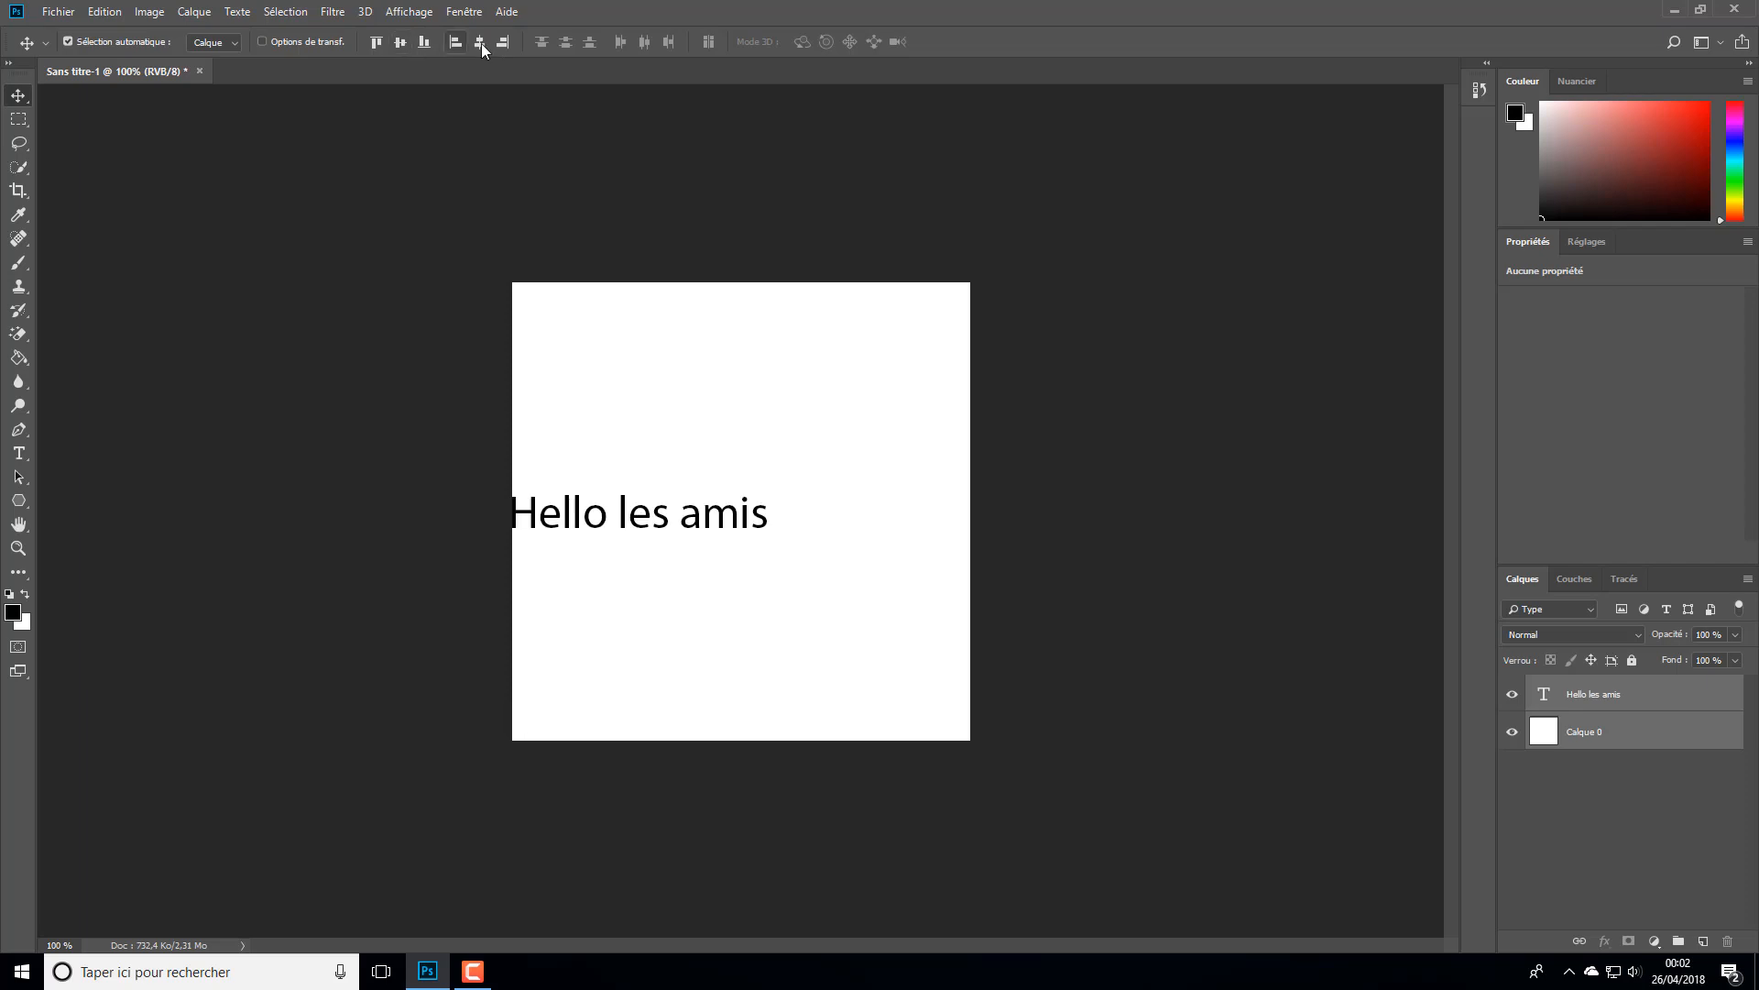
{"action": "left_click", "coordinate": [480, 42]}
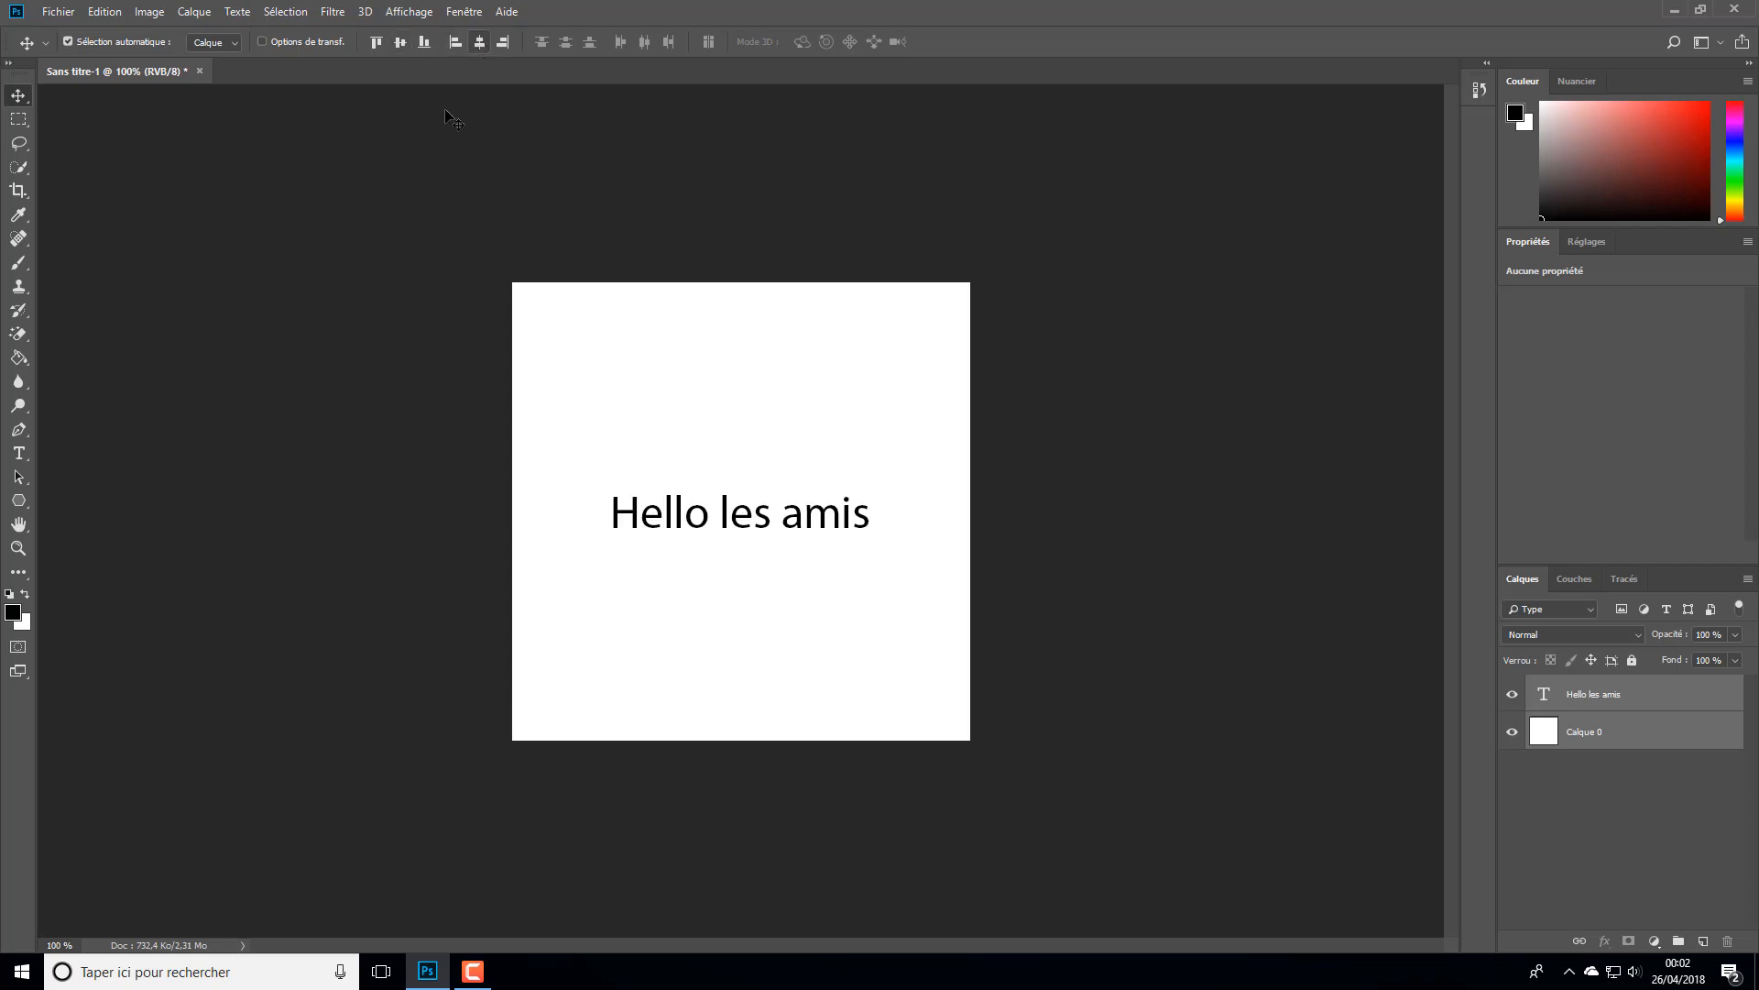
- Colour only the word "Hello" in the text layer bright yellow and commit the text edit
{"action": "left_click", "coordinate": [1604, 697]}
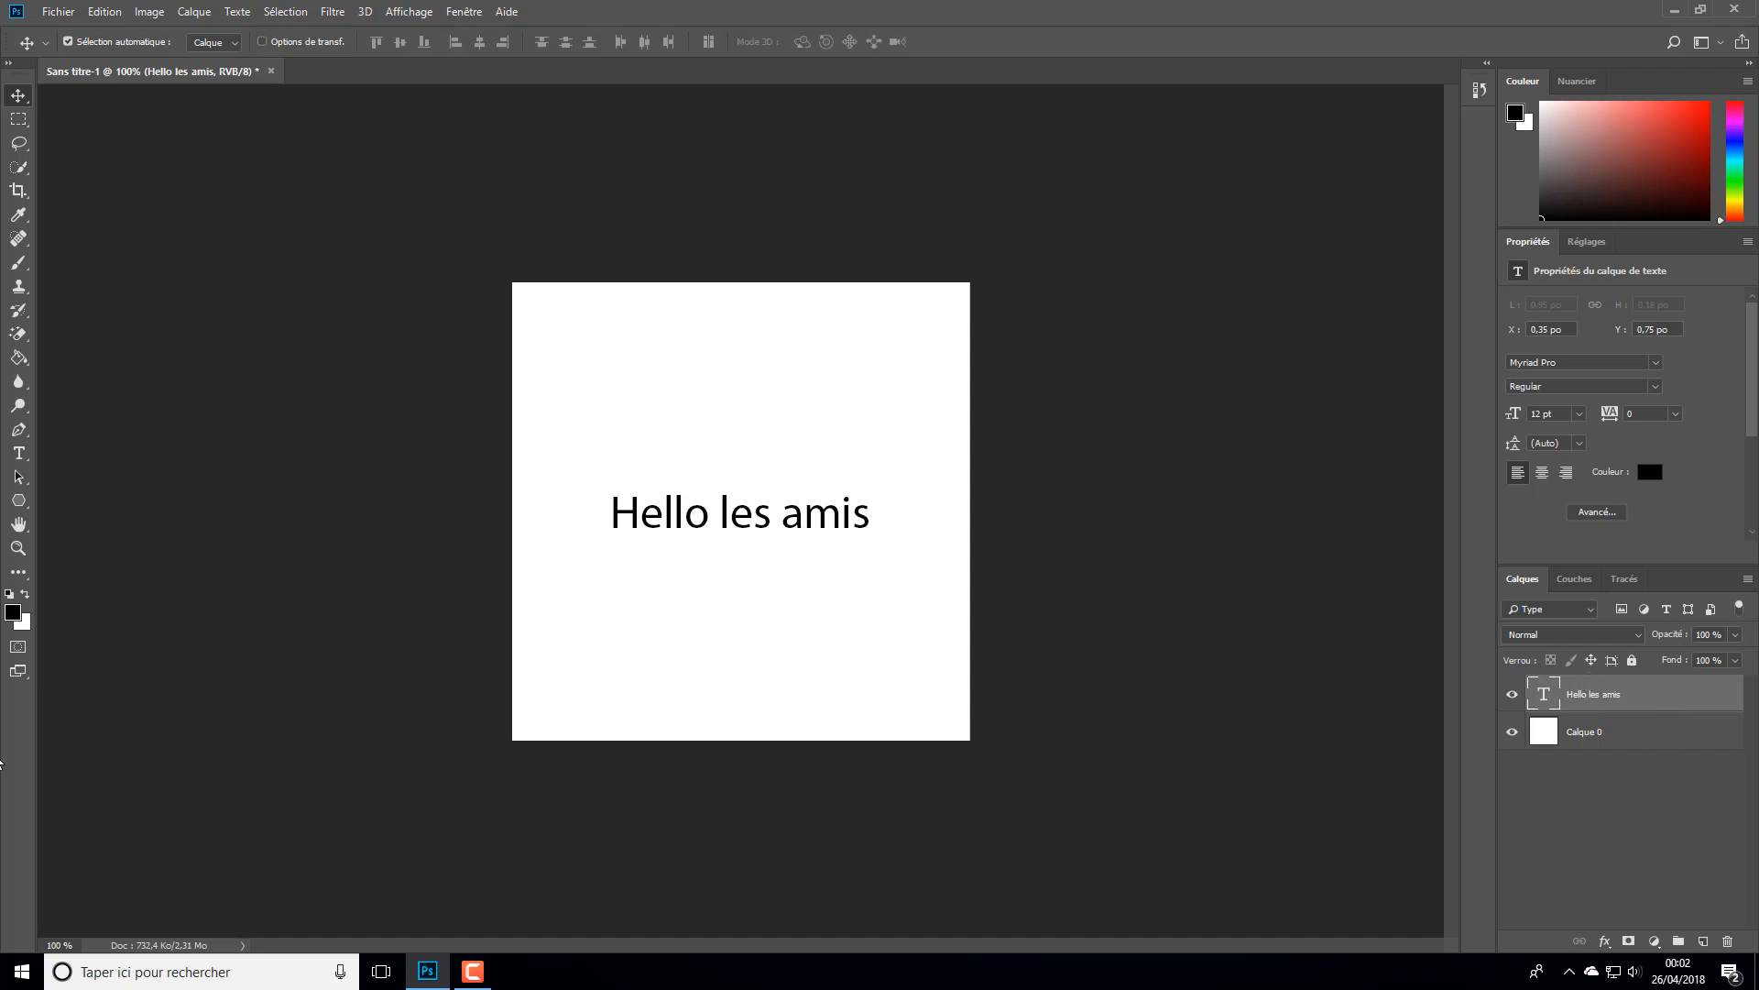
{"action": "left_click", "coordinate": [18, 453]}
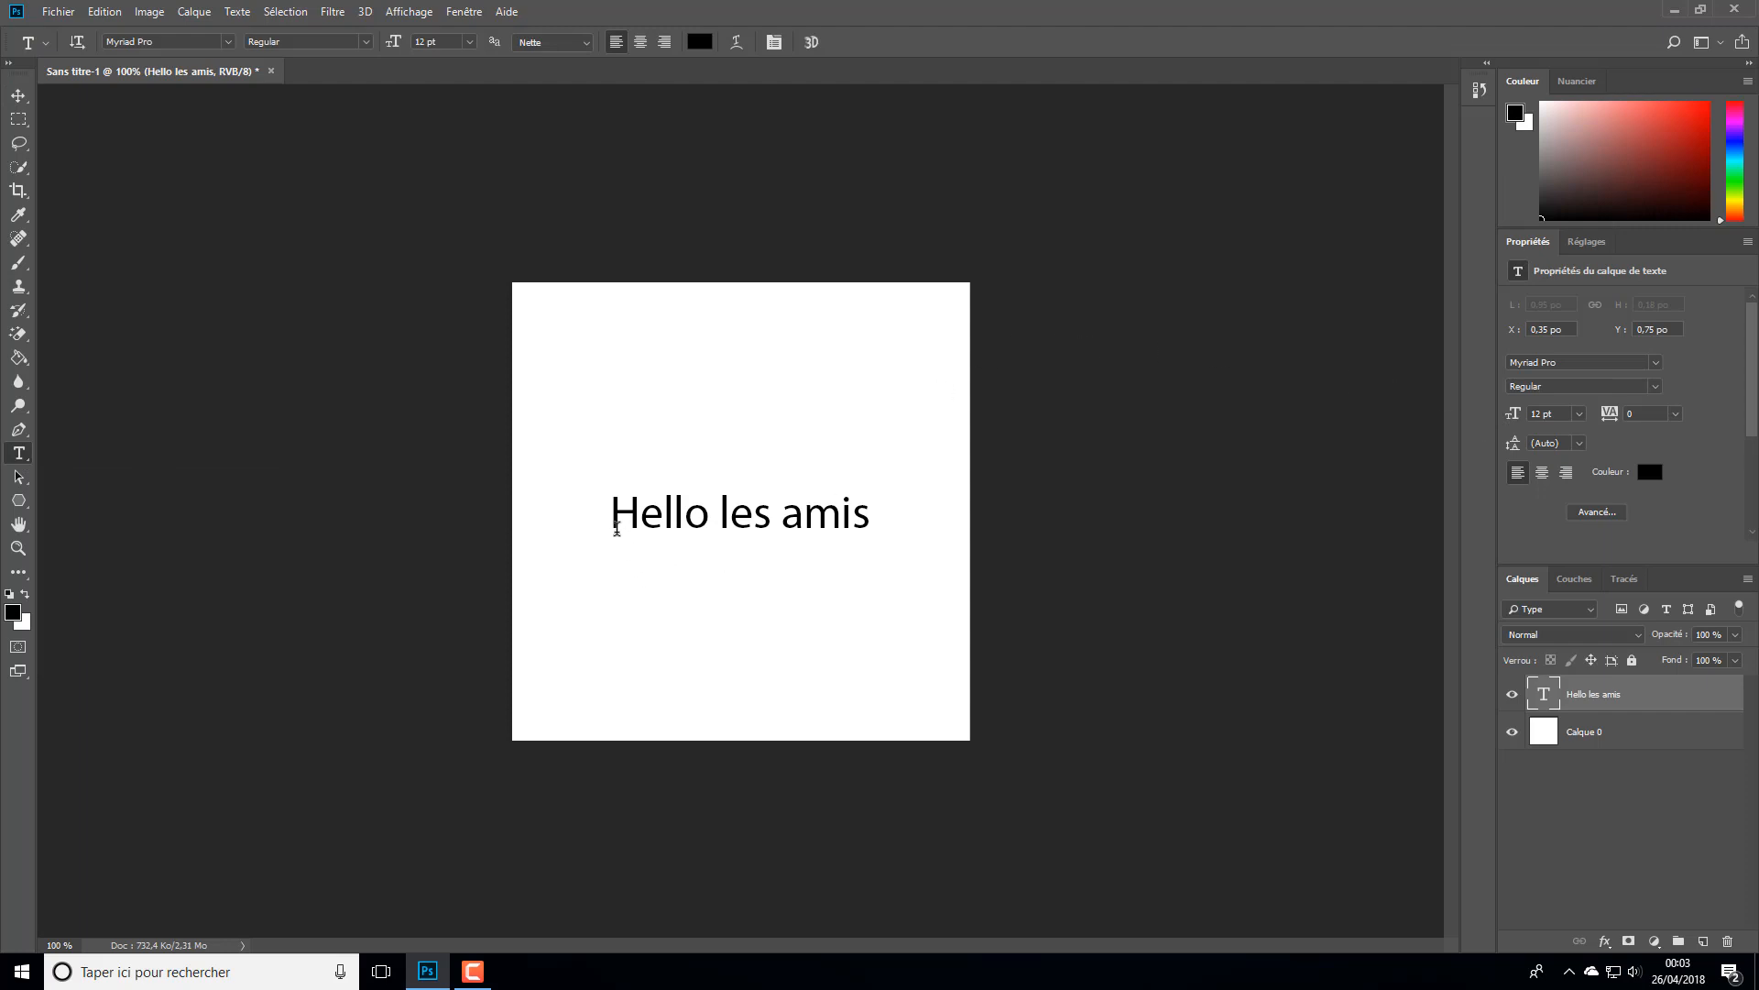
{"action": "left_click_drag", "start_coordinate": [611, 515], "coordinate": [698, 512]}
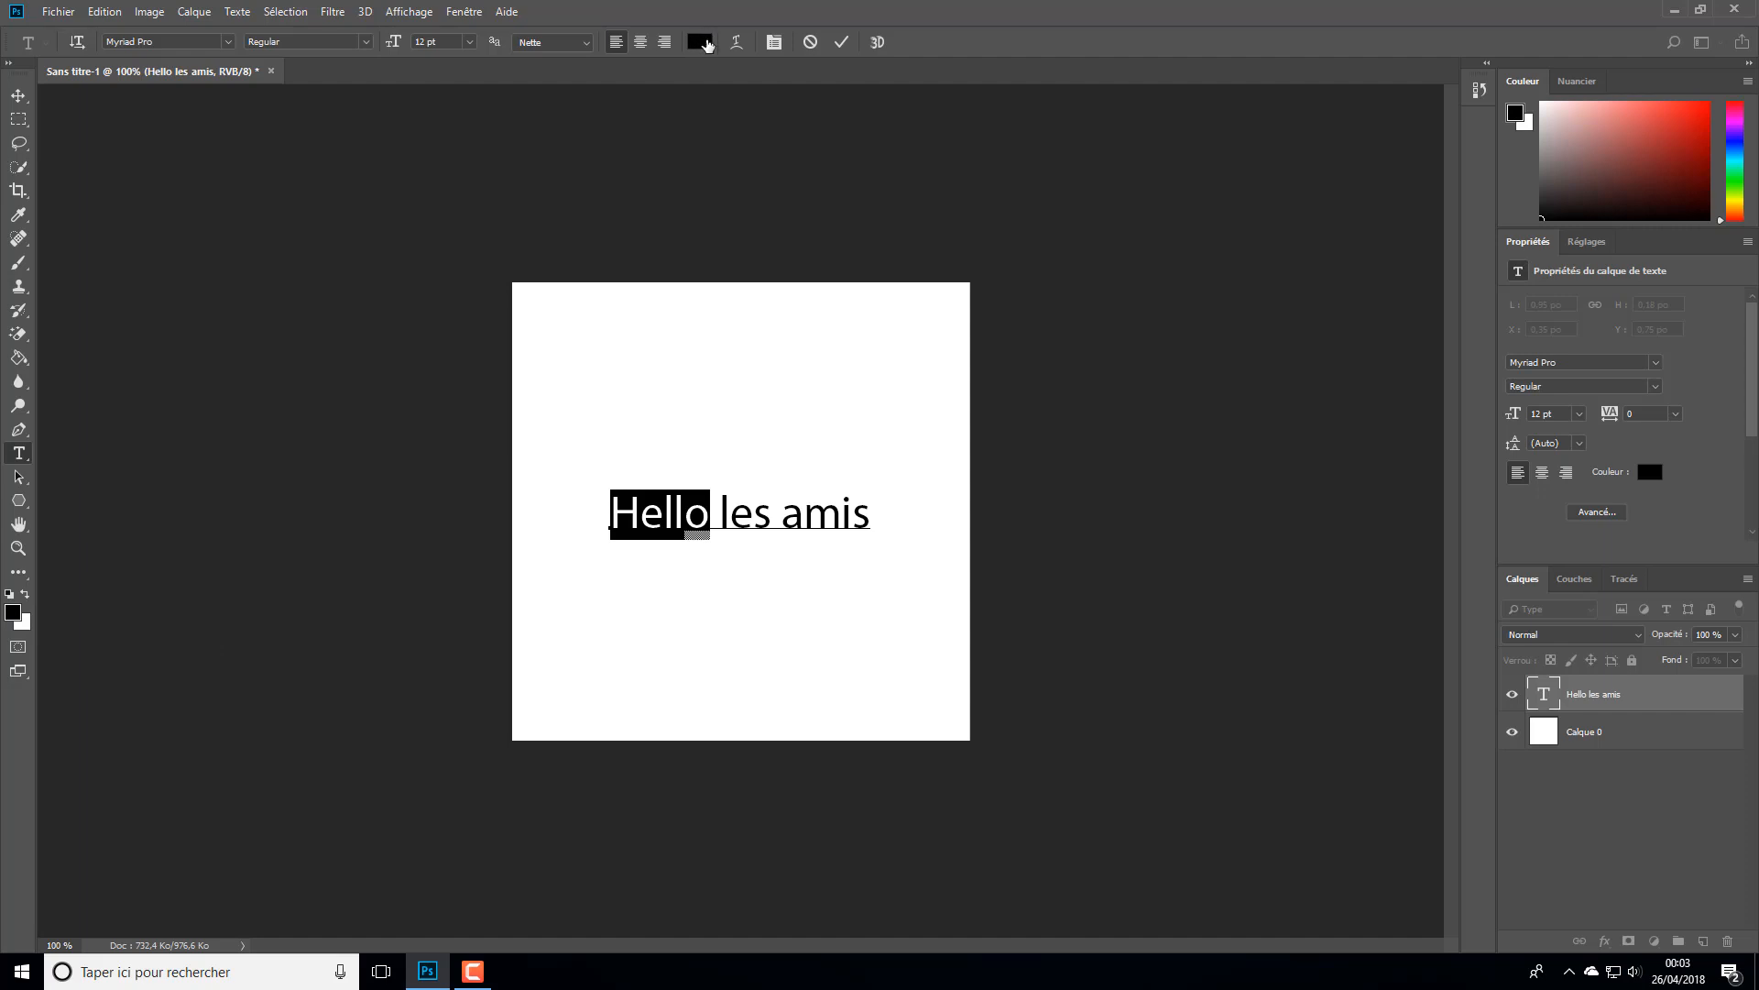
{"action": "left_click", "coordinate": [702, 42]}
{"action": "left_click", "coordinate": [875, 424]}
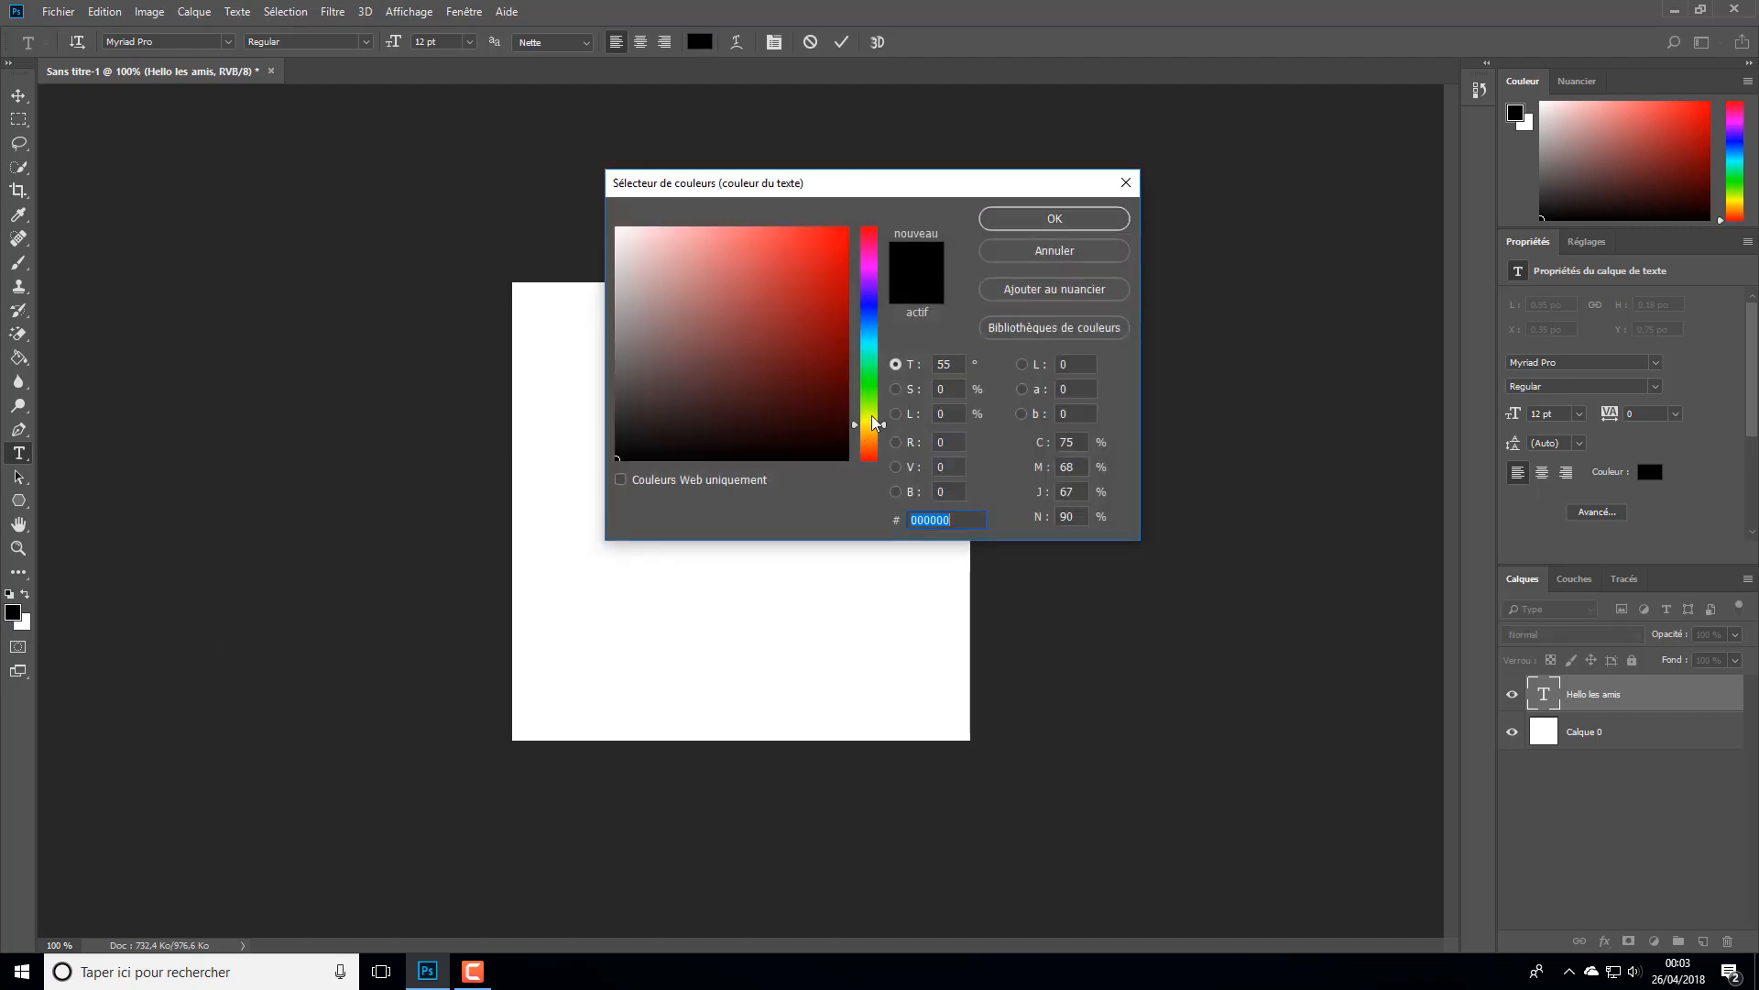
{"action": "left_click_drag", "start_coordinate": [873, 422], "coordinate": [872, 418]}
{"action": "left_click", "coordinate": [848, 242]}
{"action": "left_click", "coordinate": [1104, 222]}
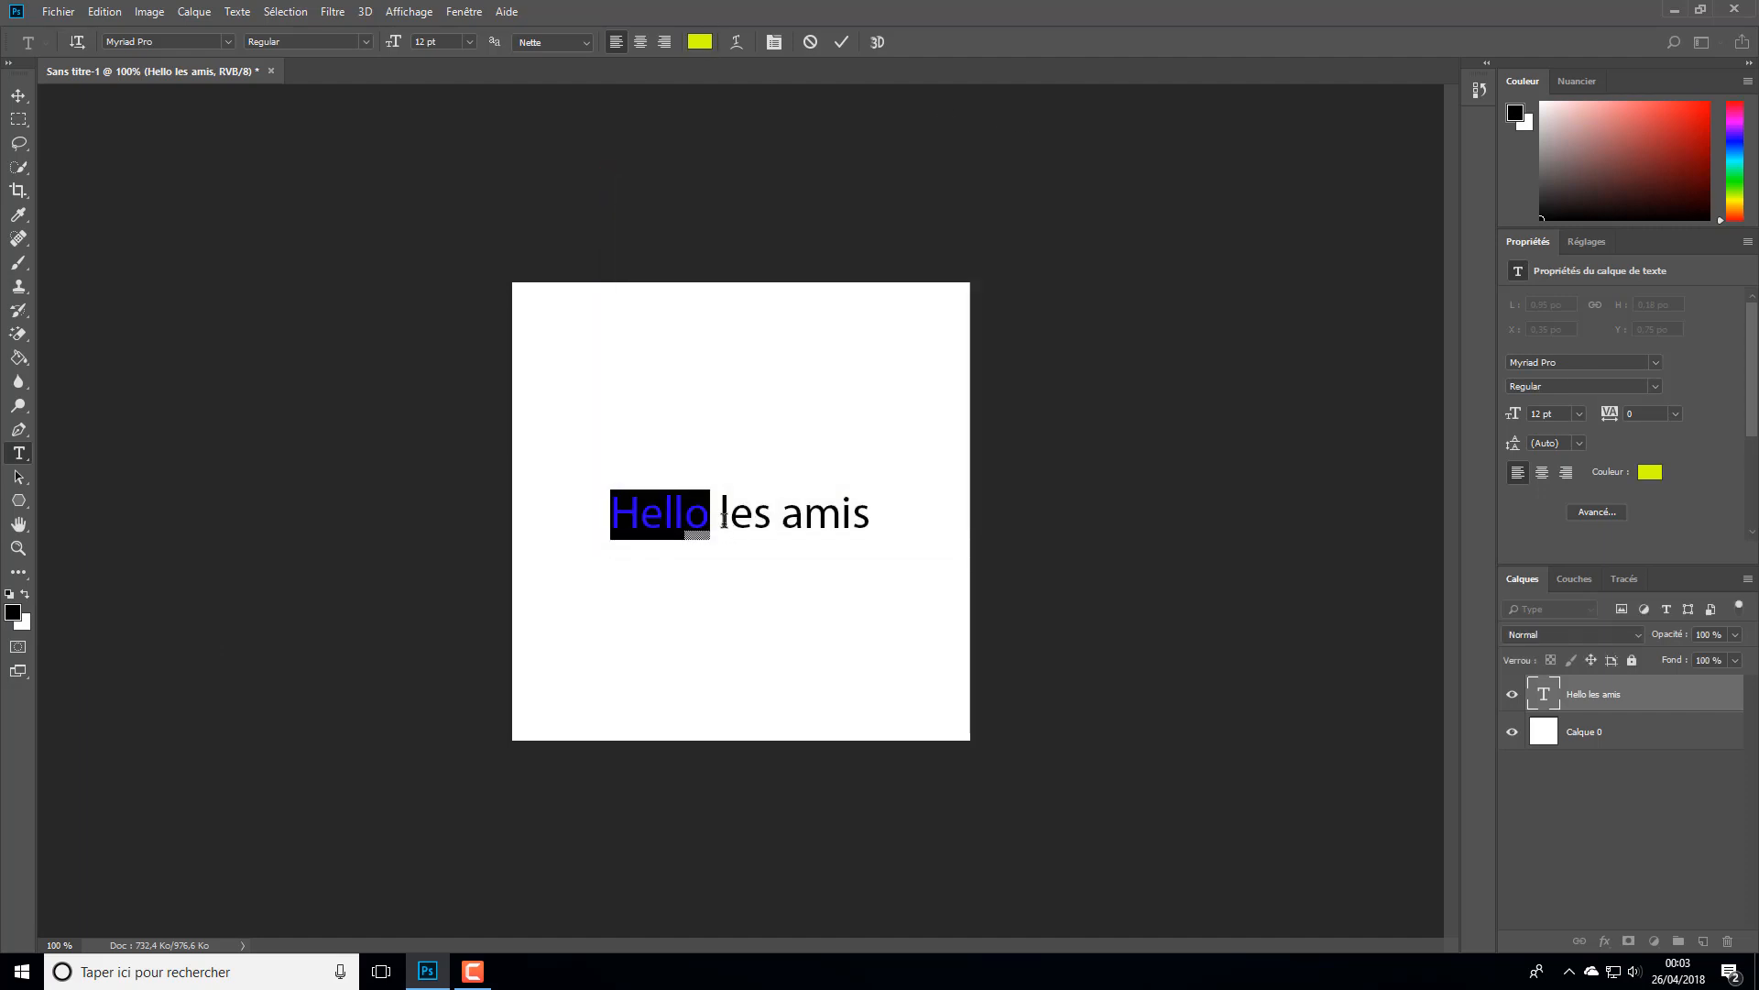
{"action": "left_click", "coordinate": [1120, 442]}
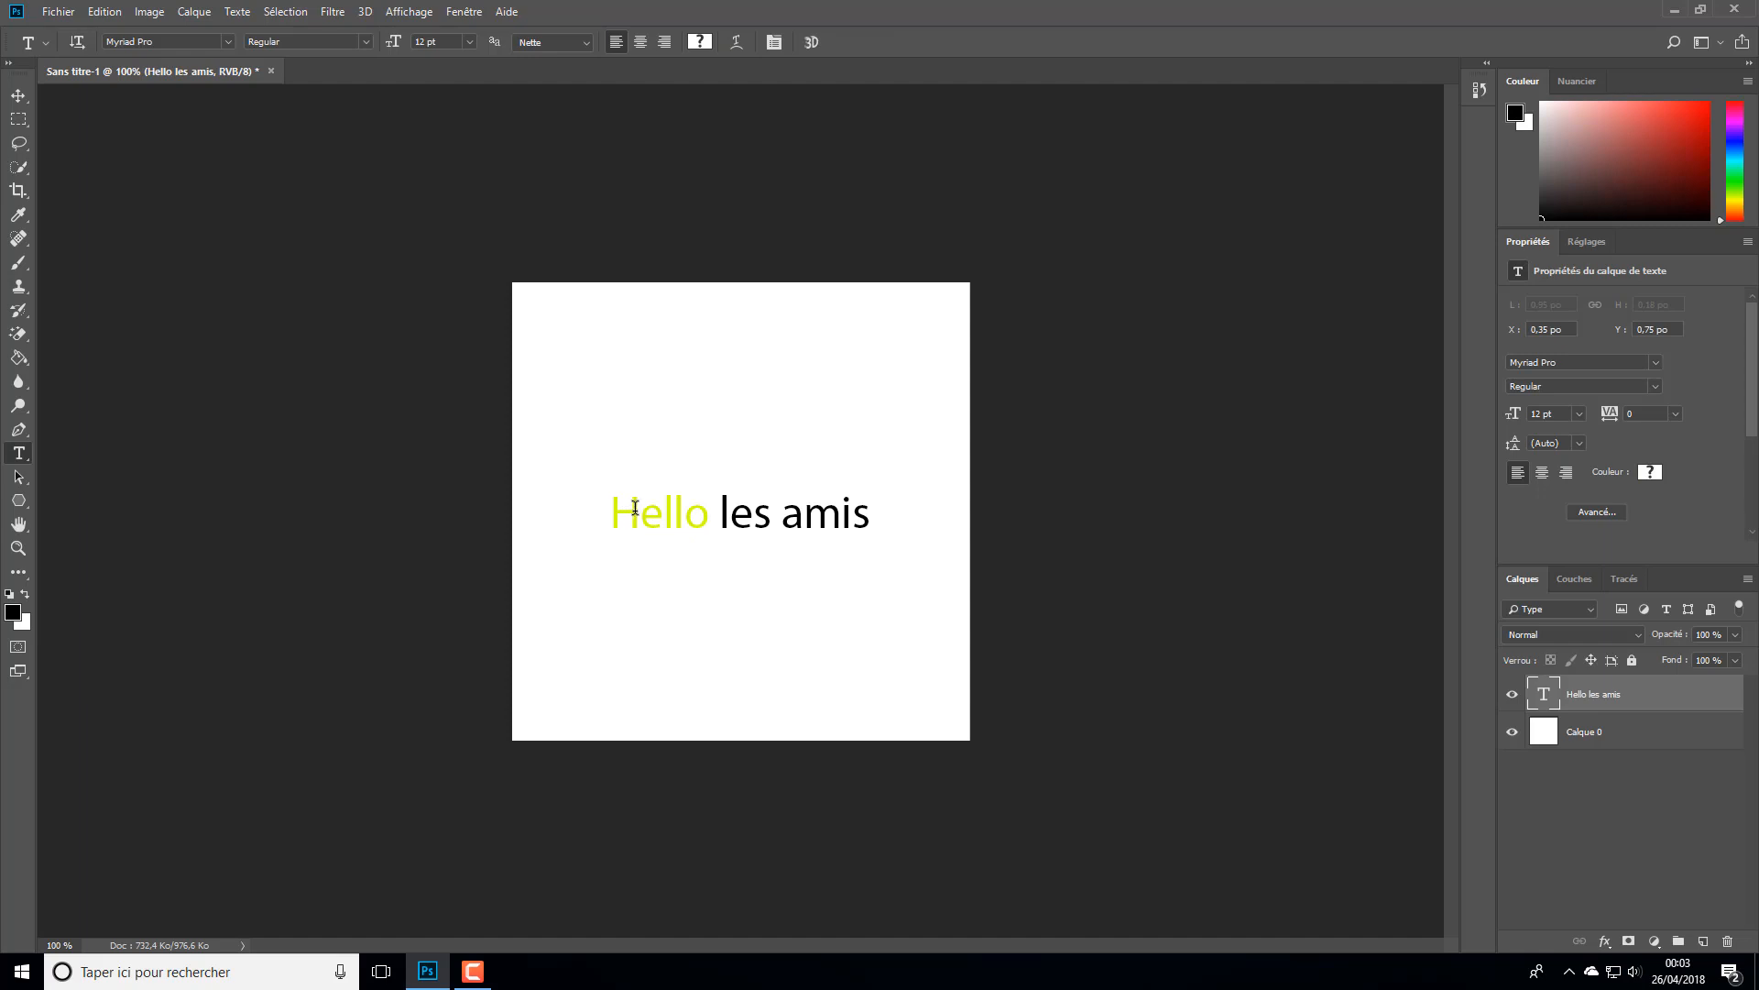
- Set the colour of the word "les" to pure red, ff0000
{"action": "left_click_drag", "start_coordinate": [716, 519], "coordinate": [771, 519]}
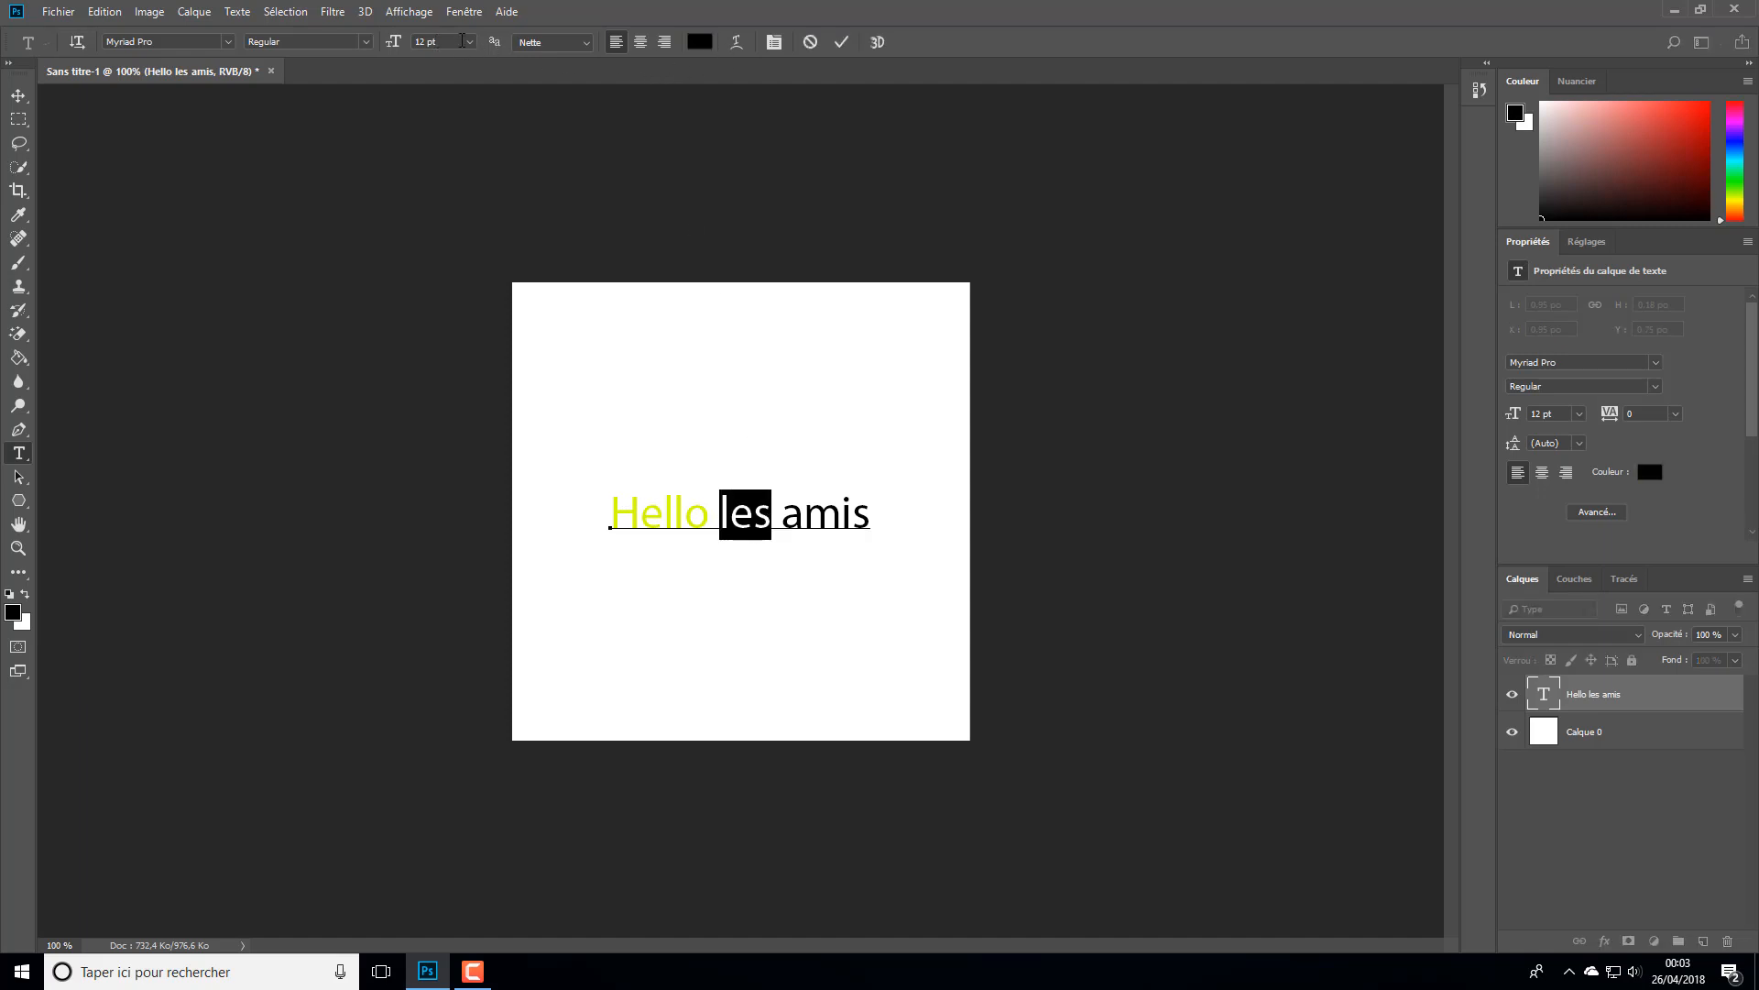
{"action": "left_click", "coordinate": [699, 41]}
{"action": "left_click", "coordinate": [846, 228]}
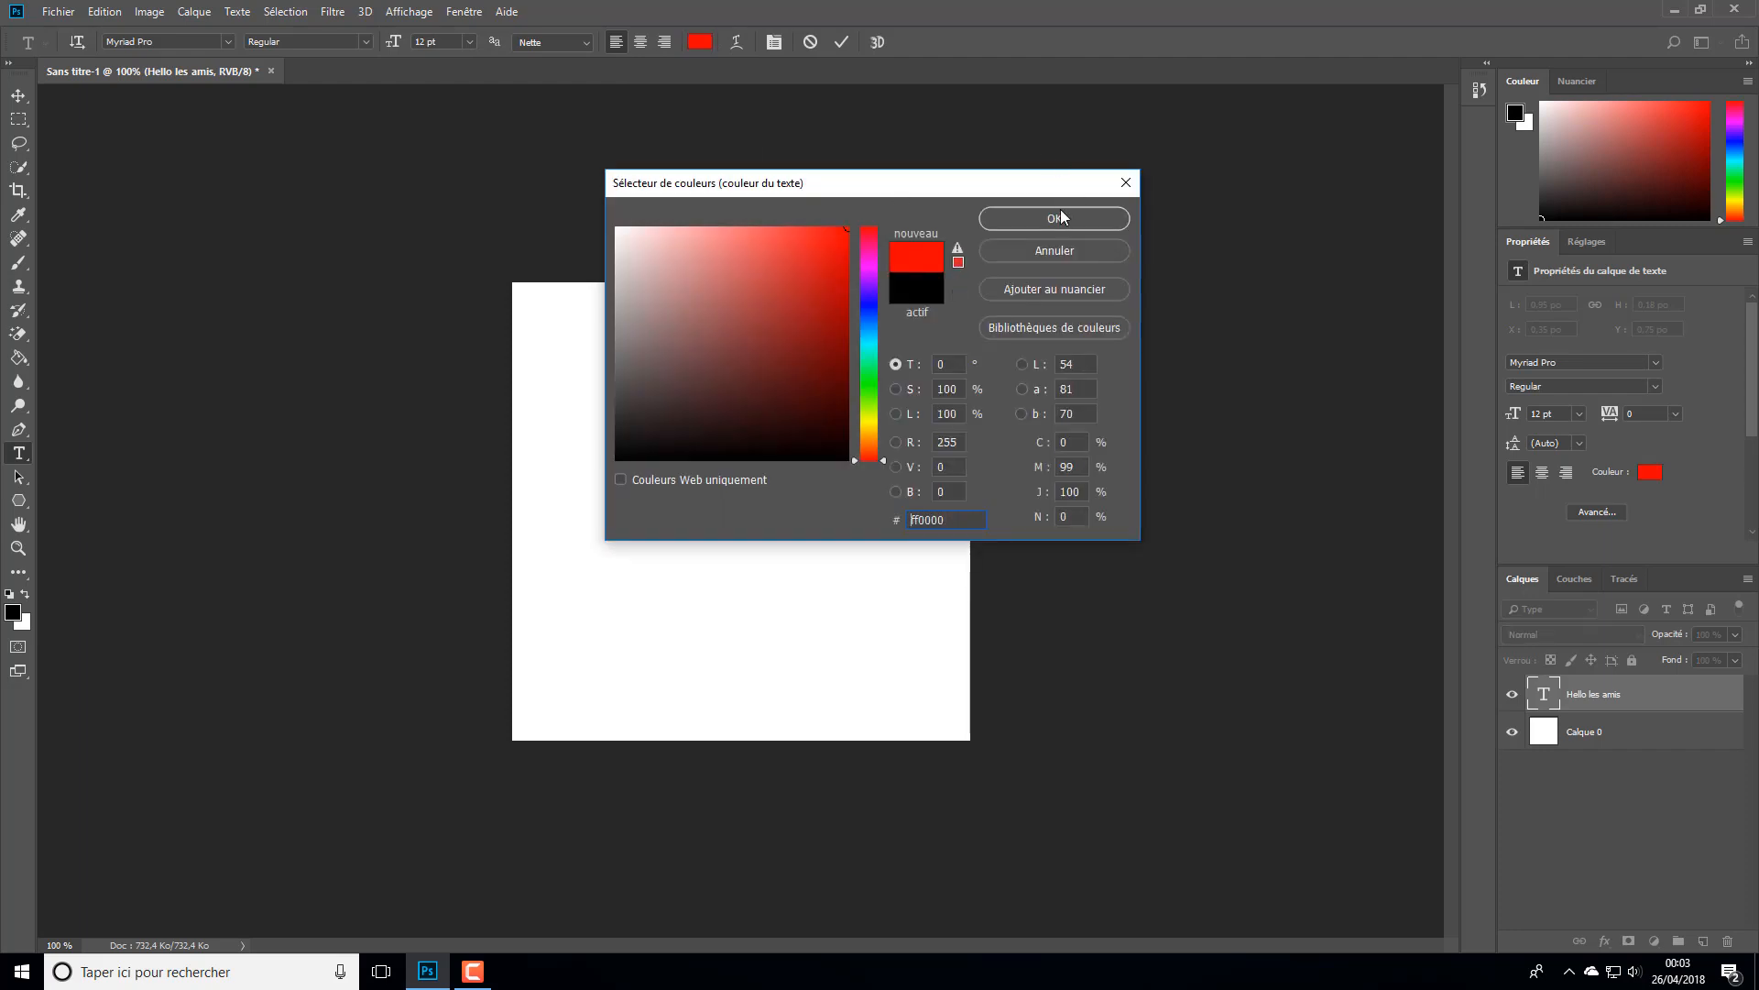
{"action": "left_click", "coordinate": [1055, 217]}
- Set the colour of the word "amis" to green 19b300 and commit the text edit
{"action": "left_click_drag", "start_coordinate": [782, 519], "coordinate": [877, 518]}
{"action": "left_click", "coordinate": [703, 44]}
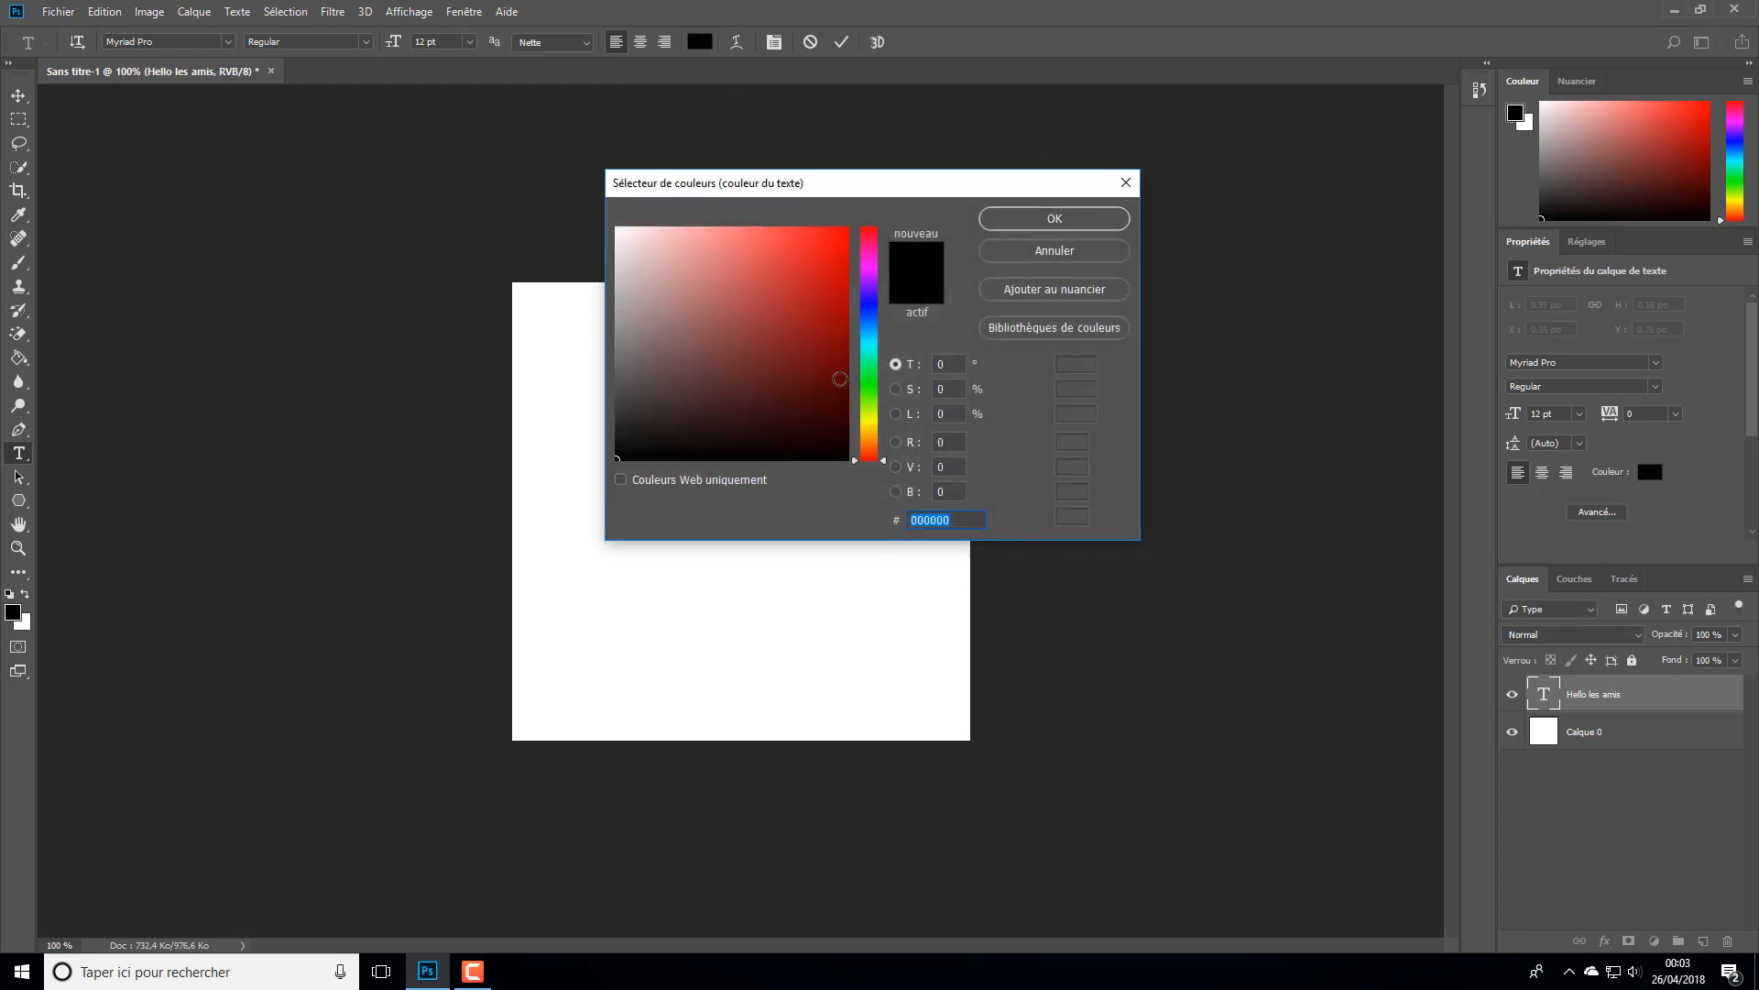
{"action": "left_click", "coordinate": [866, 388]}
{"action": "left_click_drag", "start_coordinate": [822, 360], "coordinate": [897, 291]}
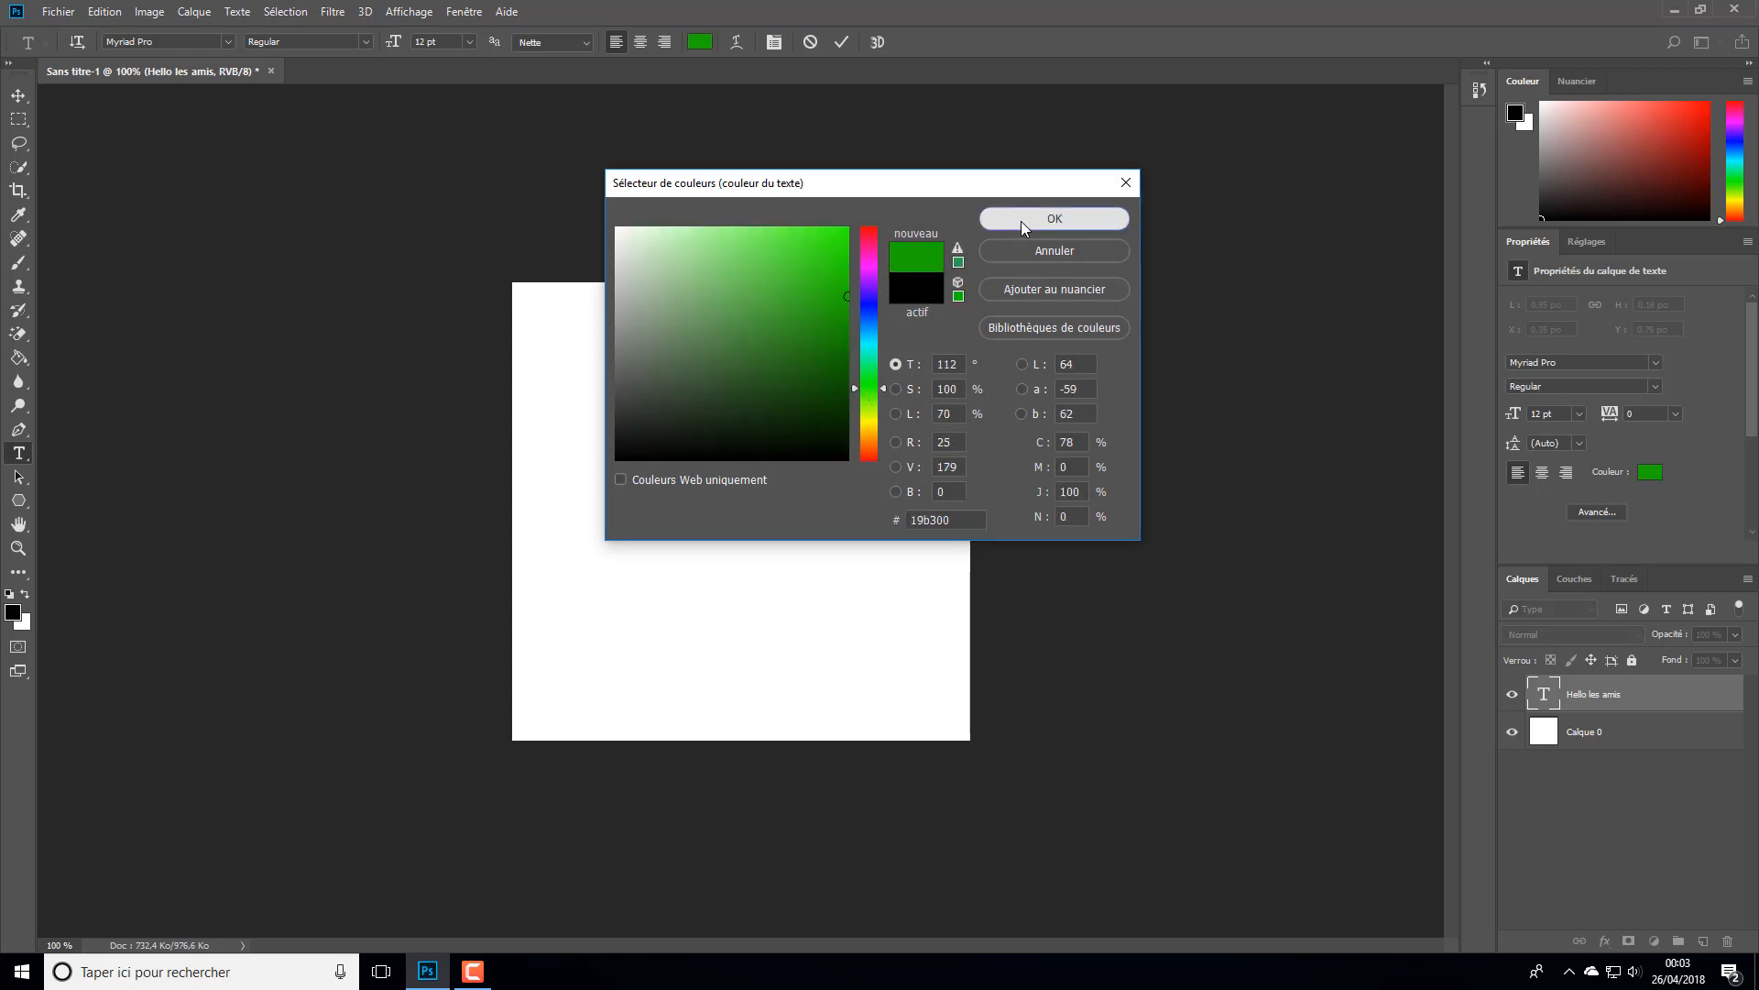
{"action": "left_click", "coordinate": [1021, 221]}
{"action": "left_click", "coordinate": [1115, 383]}
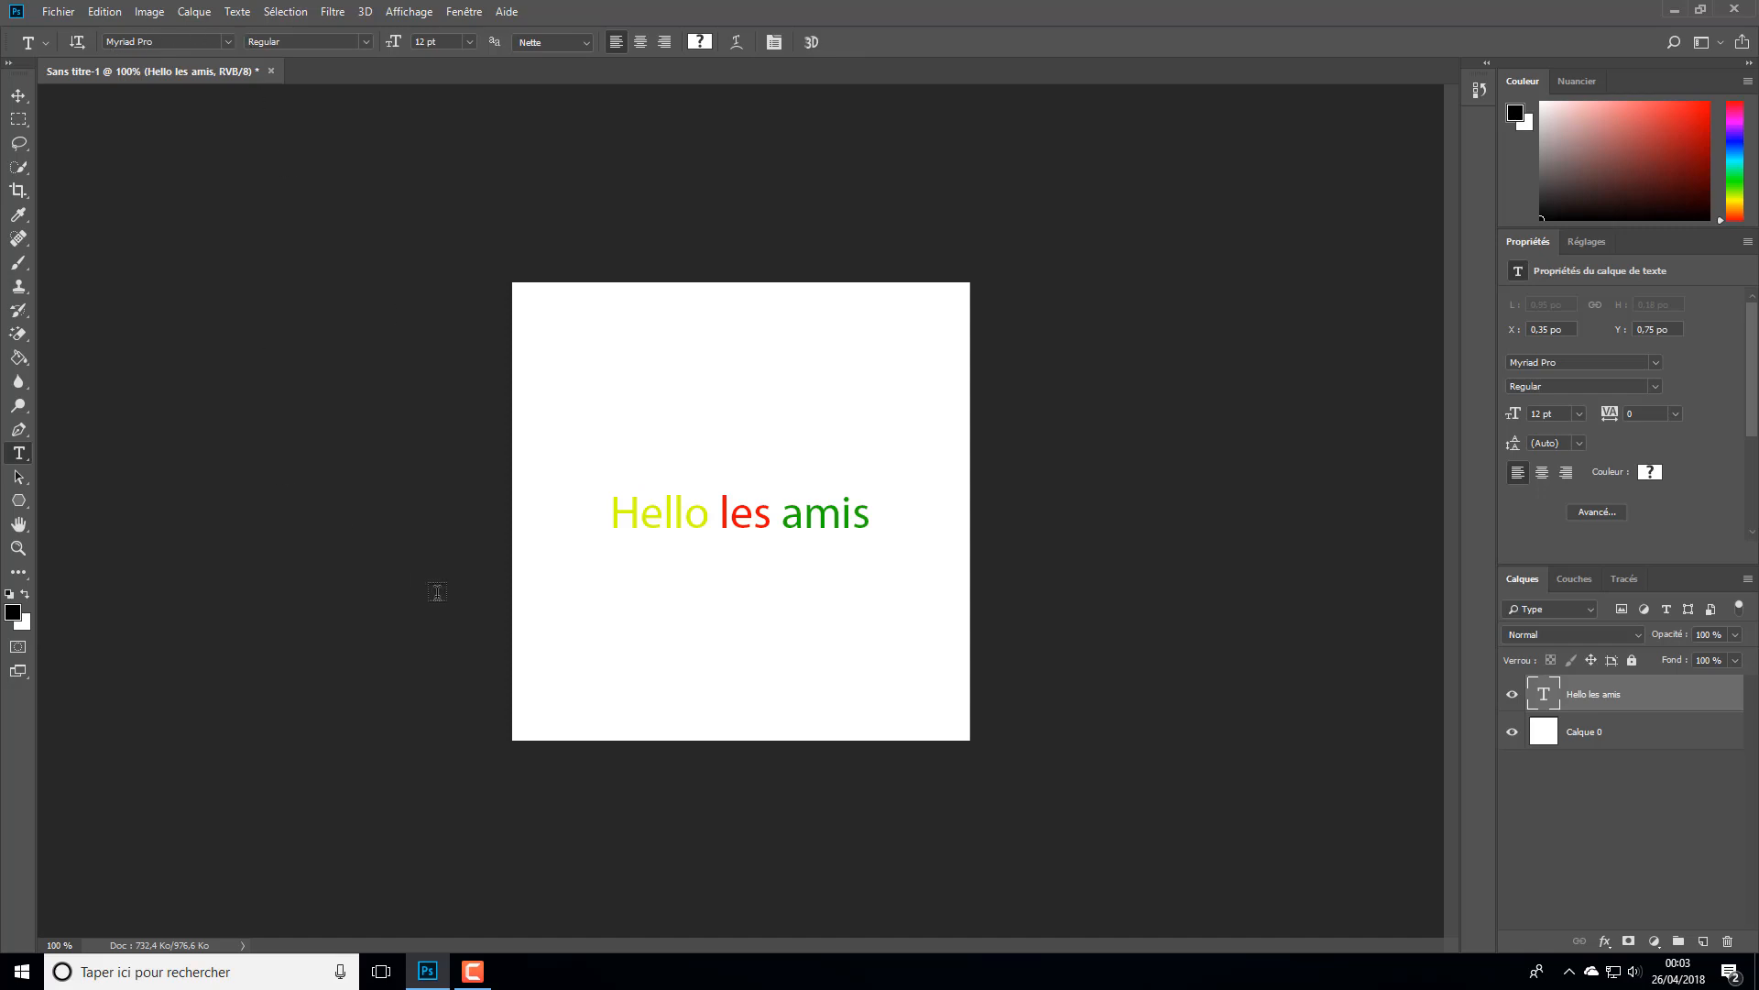
- Change the font of the word "Hello" to Gill Sans Ultra Bold
{"action": "left_click_drag", "start_coordinate": [608, 513], "coordinate": [645, 528]}
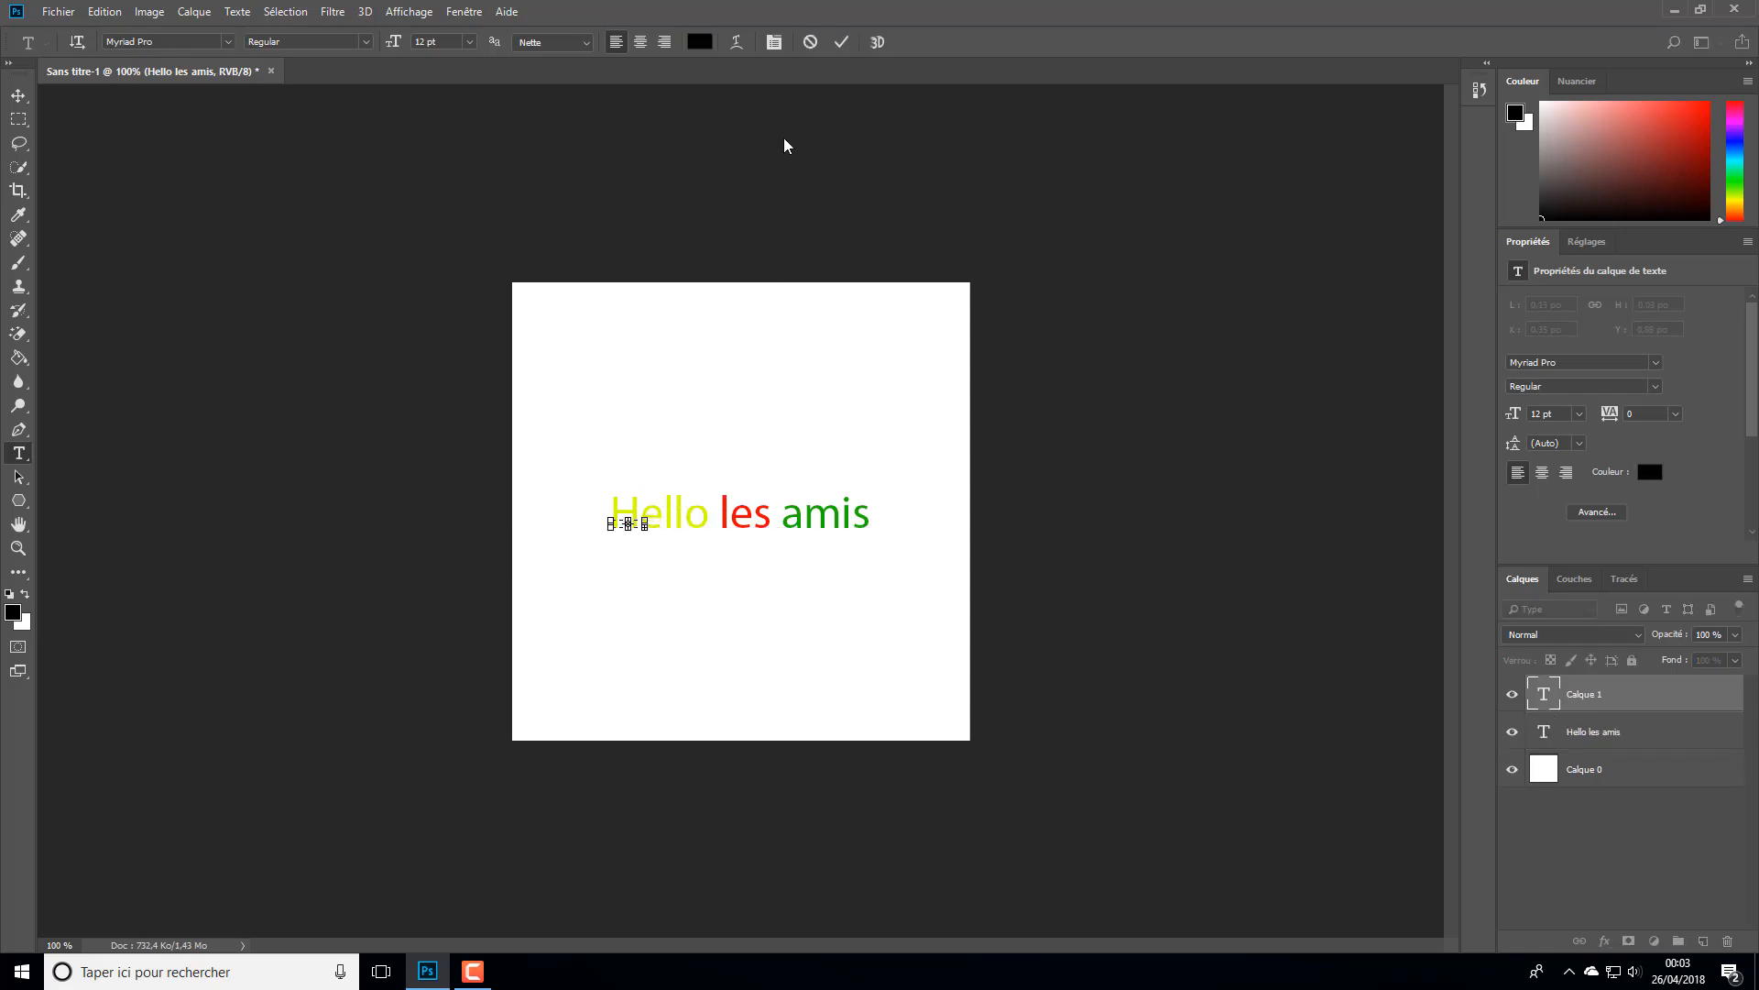
{"action": "left_click", "coordinate": [810, 42]}
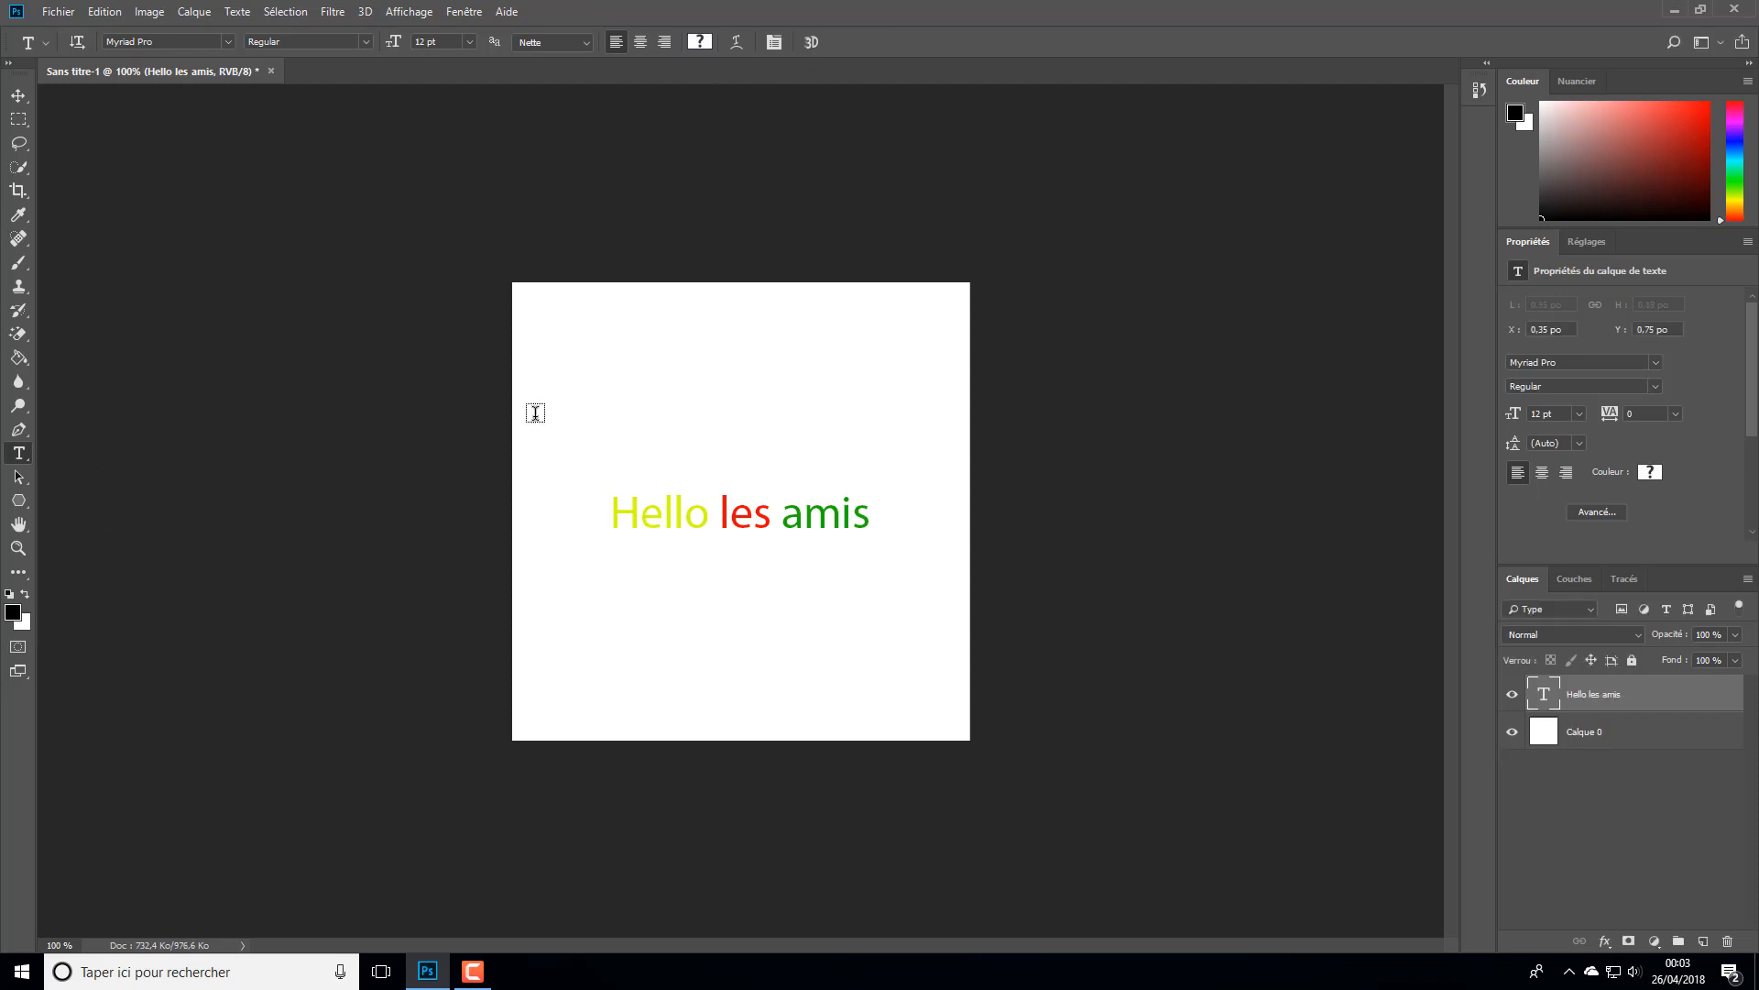
{"action": "left_click", "coordinate": [657, 519]}
{"action": "left_click_drag", "start_coordinate": [612, 514], "coordinate": [712, 515]}
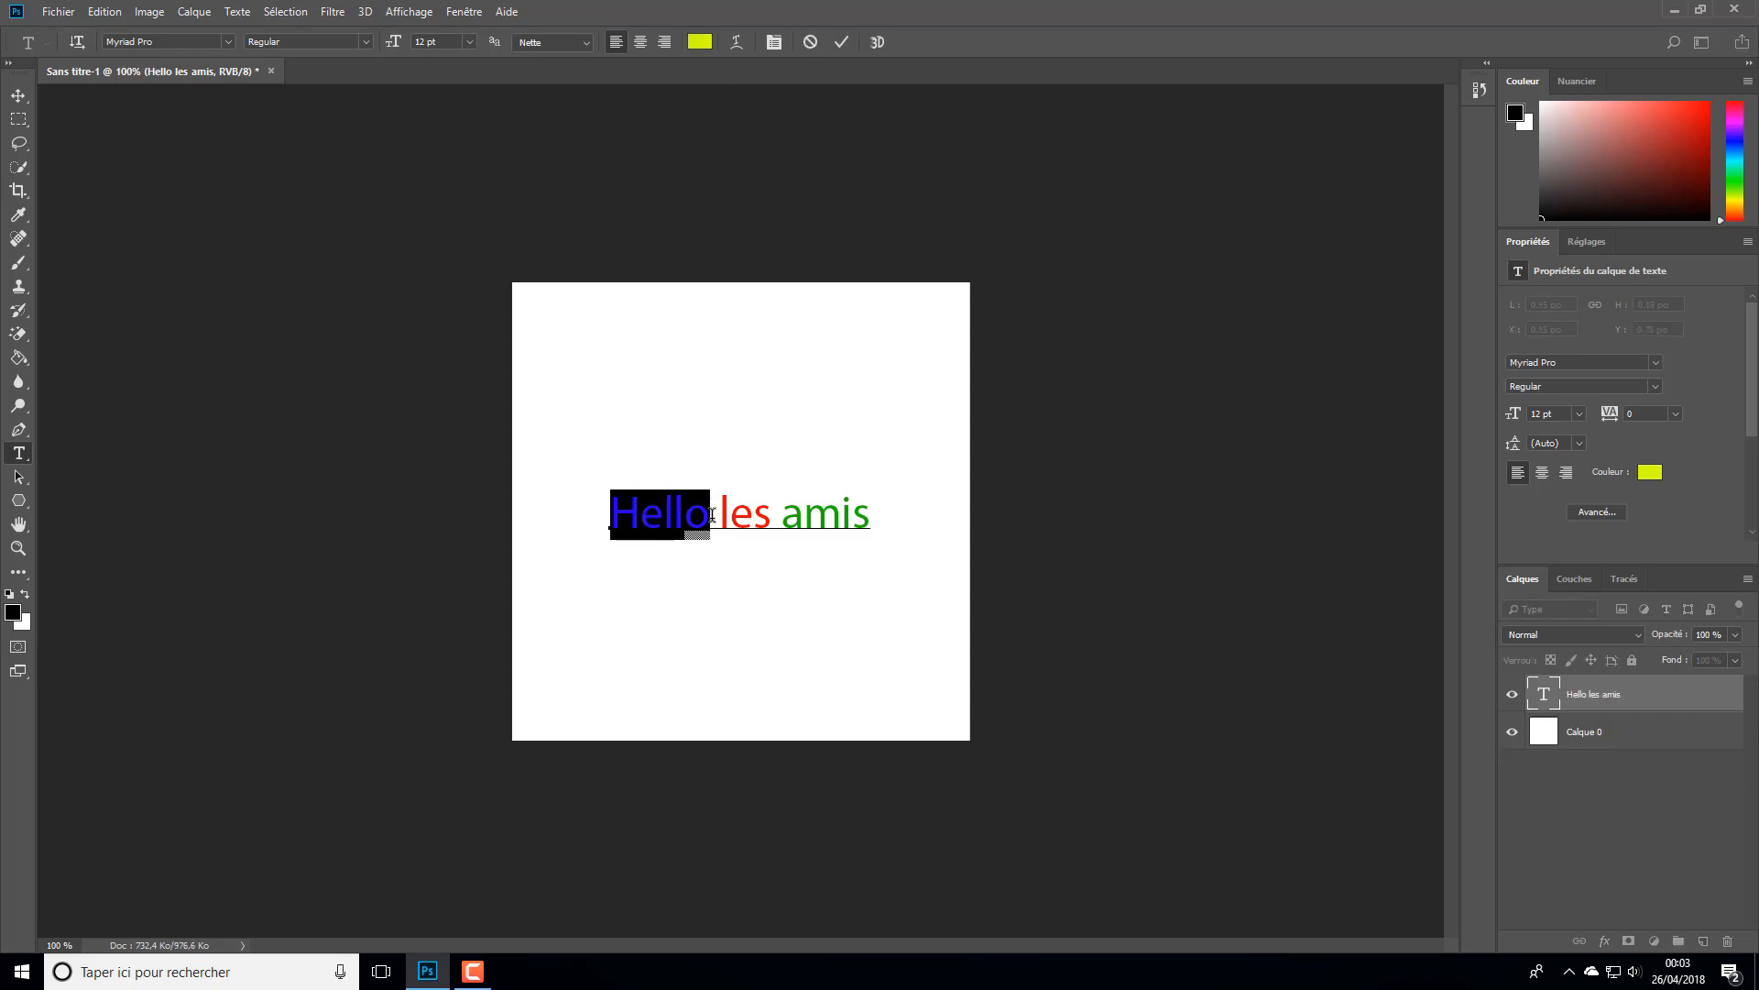
{"action": "left_click", "coordinate": [226, 43]}
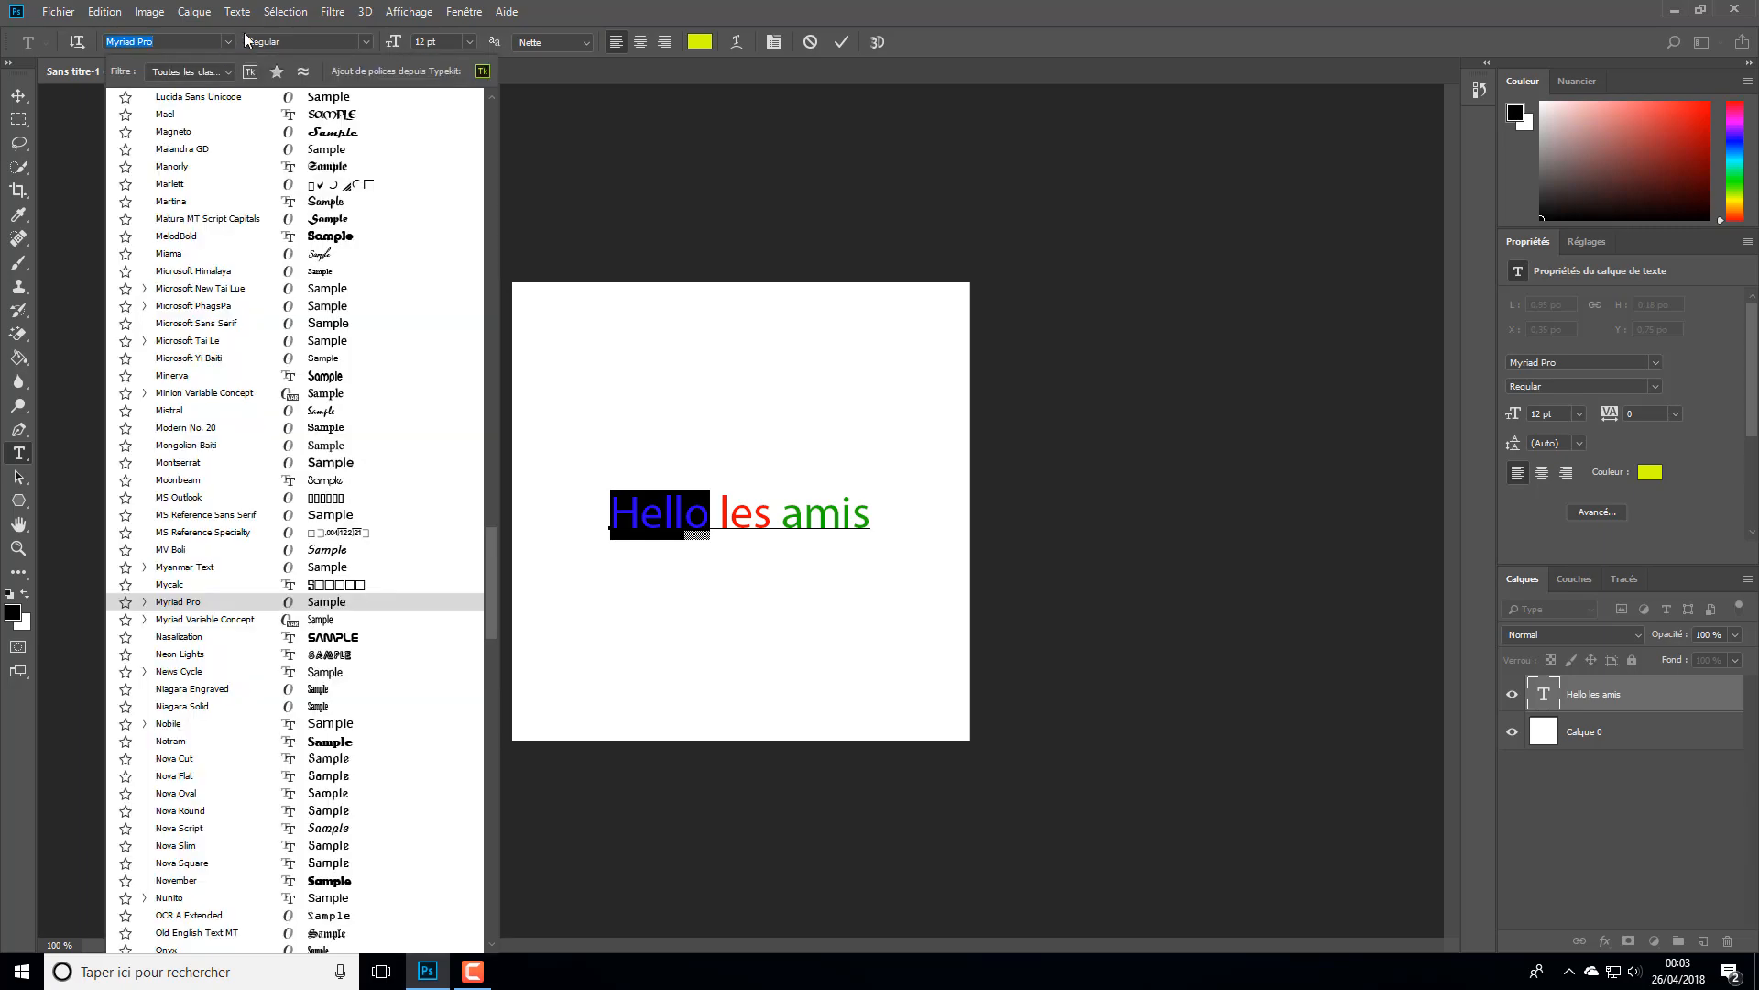
{"action": "scroll", "coordinate": [316, 518], "scroll_direction": "up", "scroll_amount": 3}
{"action": "scroll", "coordinate": [316, 518], "scroll_direction": "up", "scroll_amount": 8}
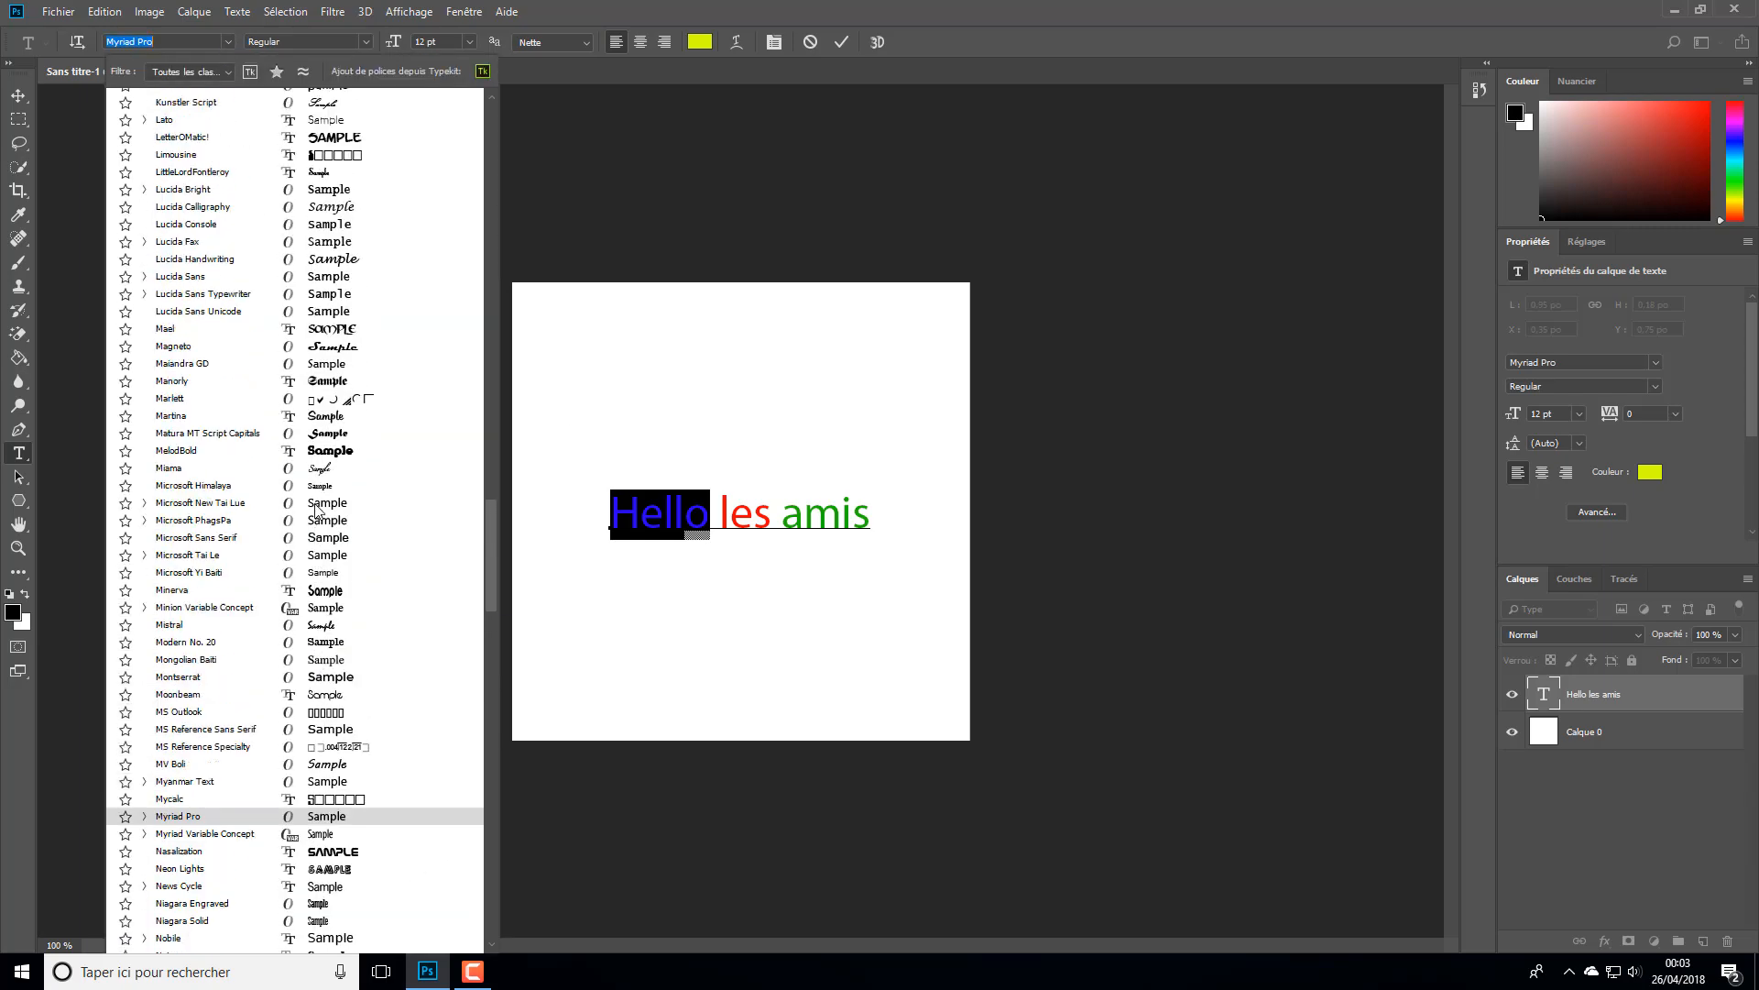
{"action": "scroll", "coordinate": [316, 508], "scroll_direction": "up", "scroll_amount": 8}
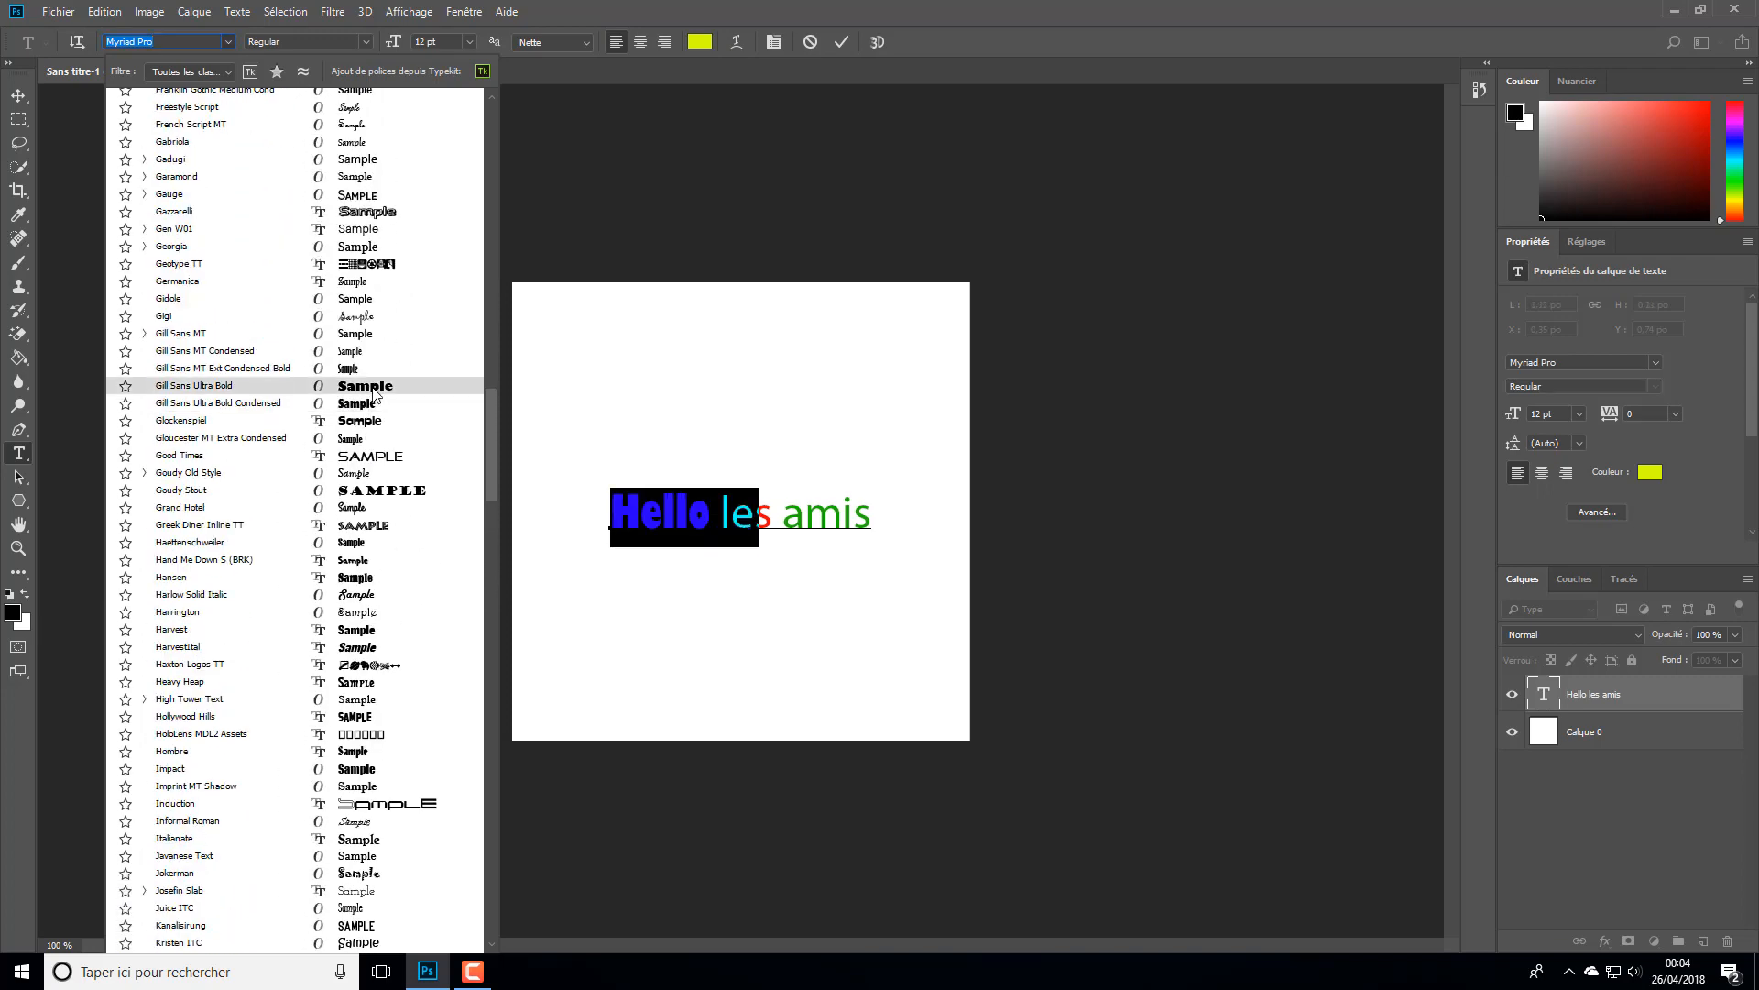
{"action": "left_click", "coordinate": [374, 392]}
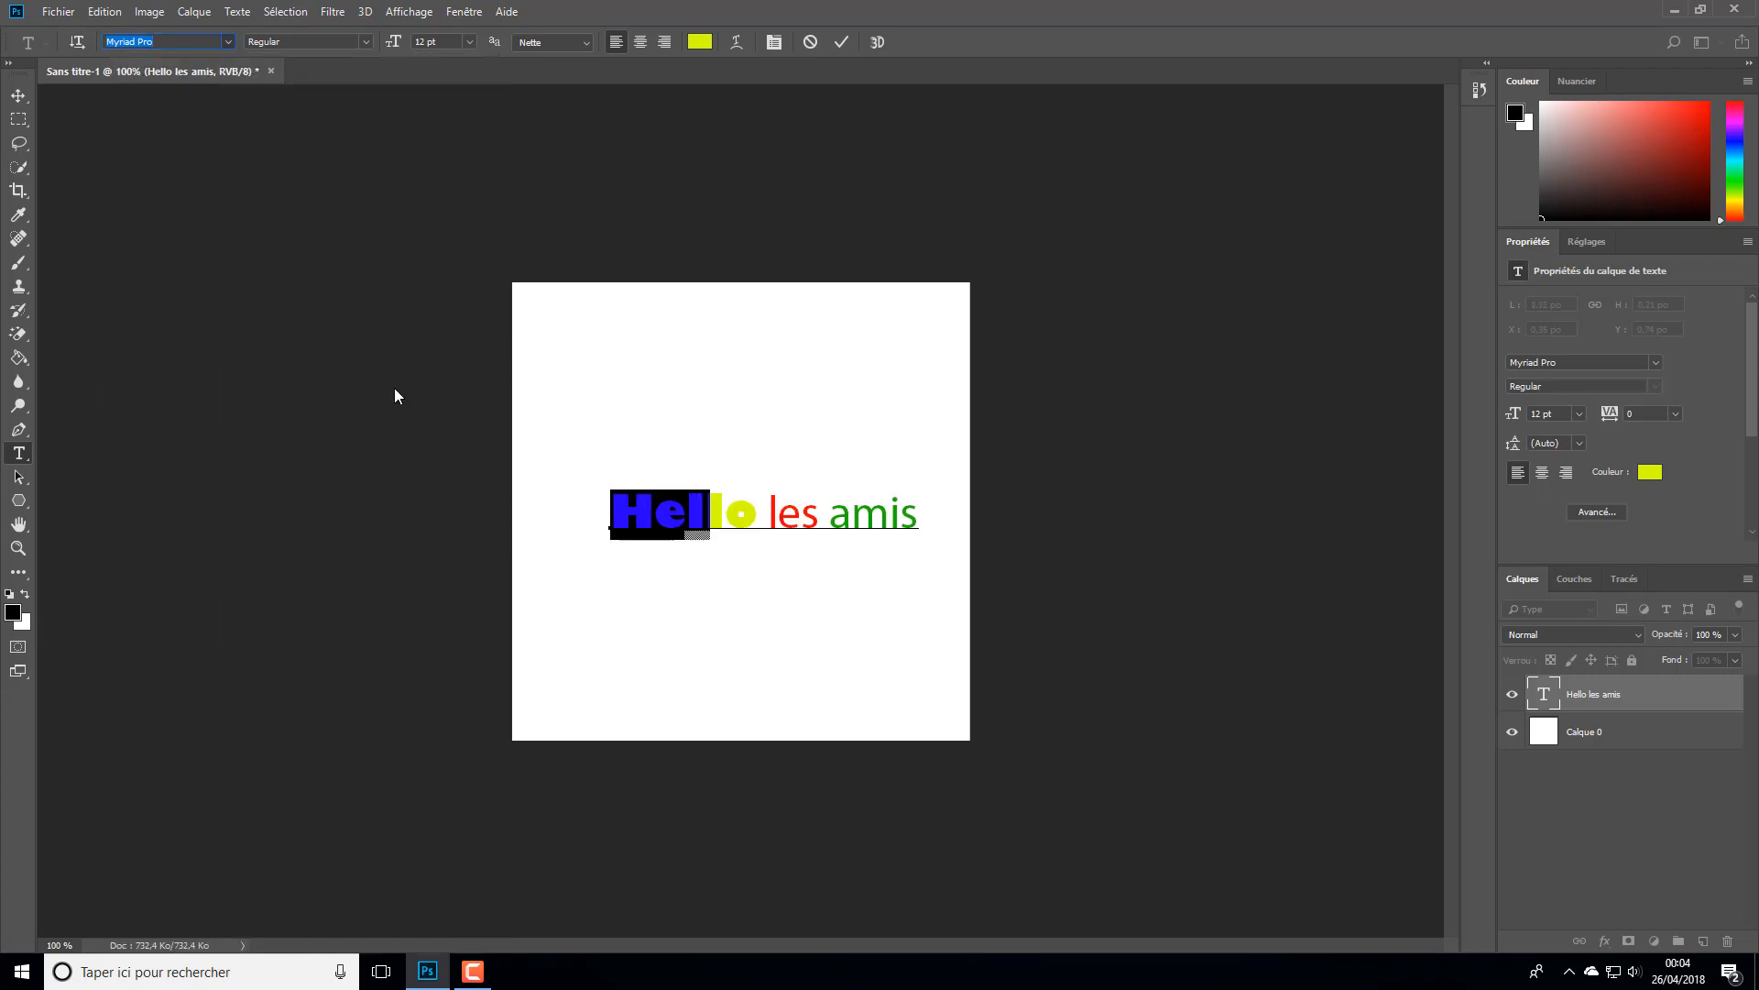
- Change the font of the word "amis" to Gloucester MT Extra Condensed
{"action": "left_click", "coordinate": [849, 515]}
{"action": "left_click_drag", "start_coordinate": [830, 516], "coordinate": [913, 515]}
{"action": "left_click", "coordinate": [225, 42]}
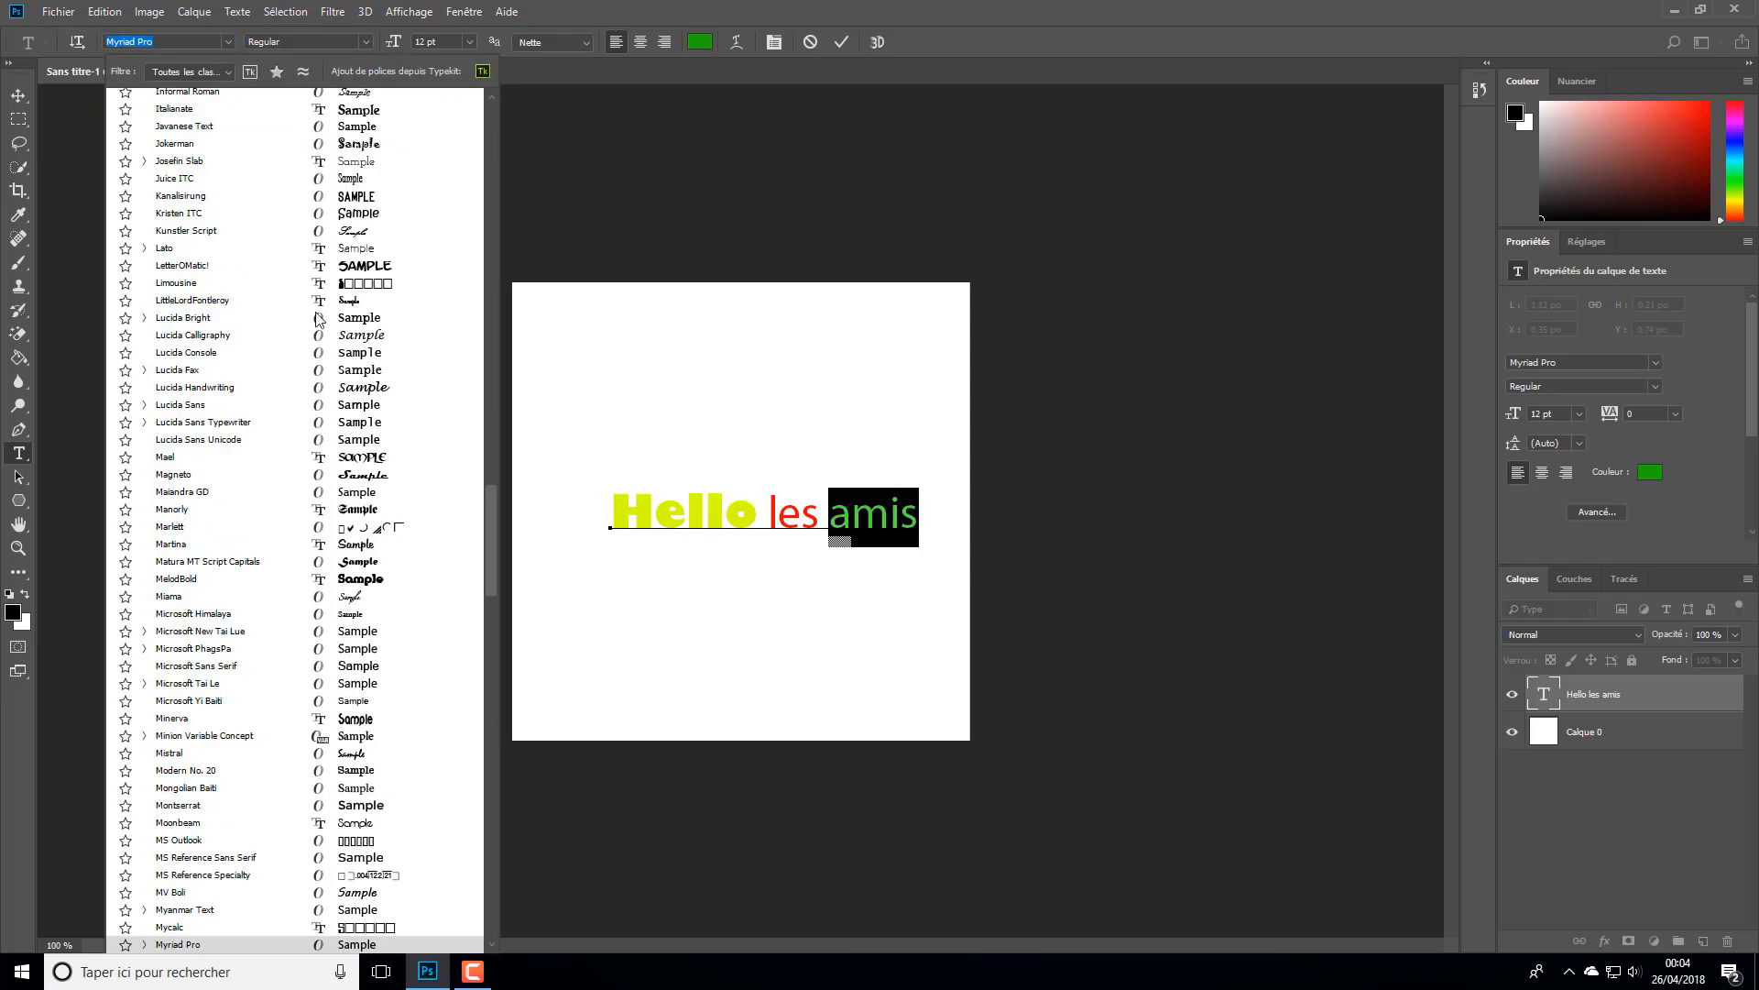
{"action": "scroll", "coordinate": [253, 279], "scroll_direction": "up", "scroll_amount": 3}
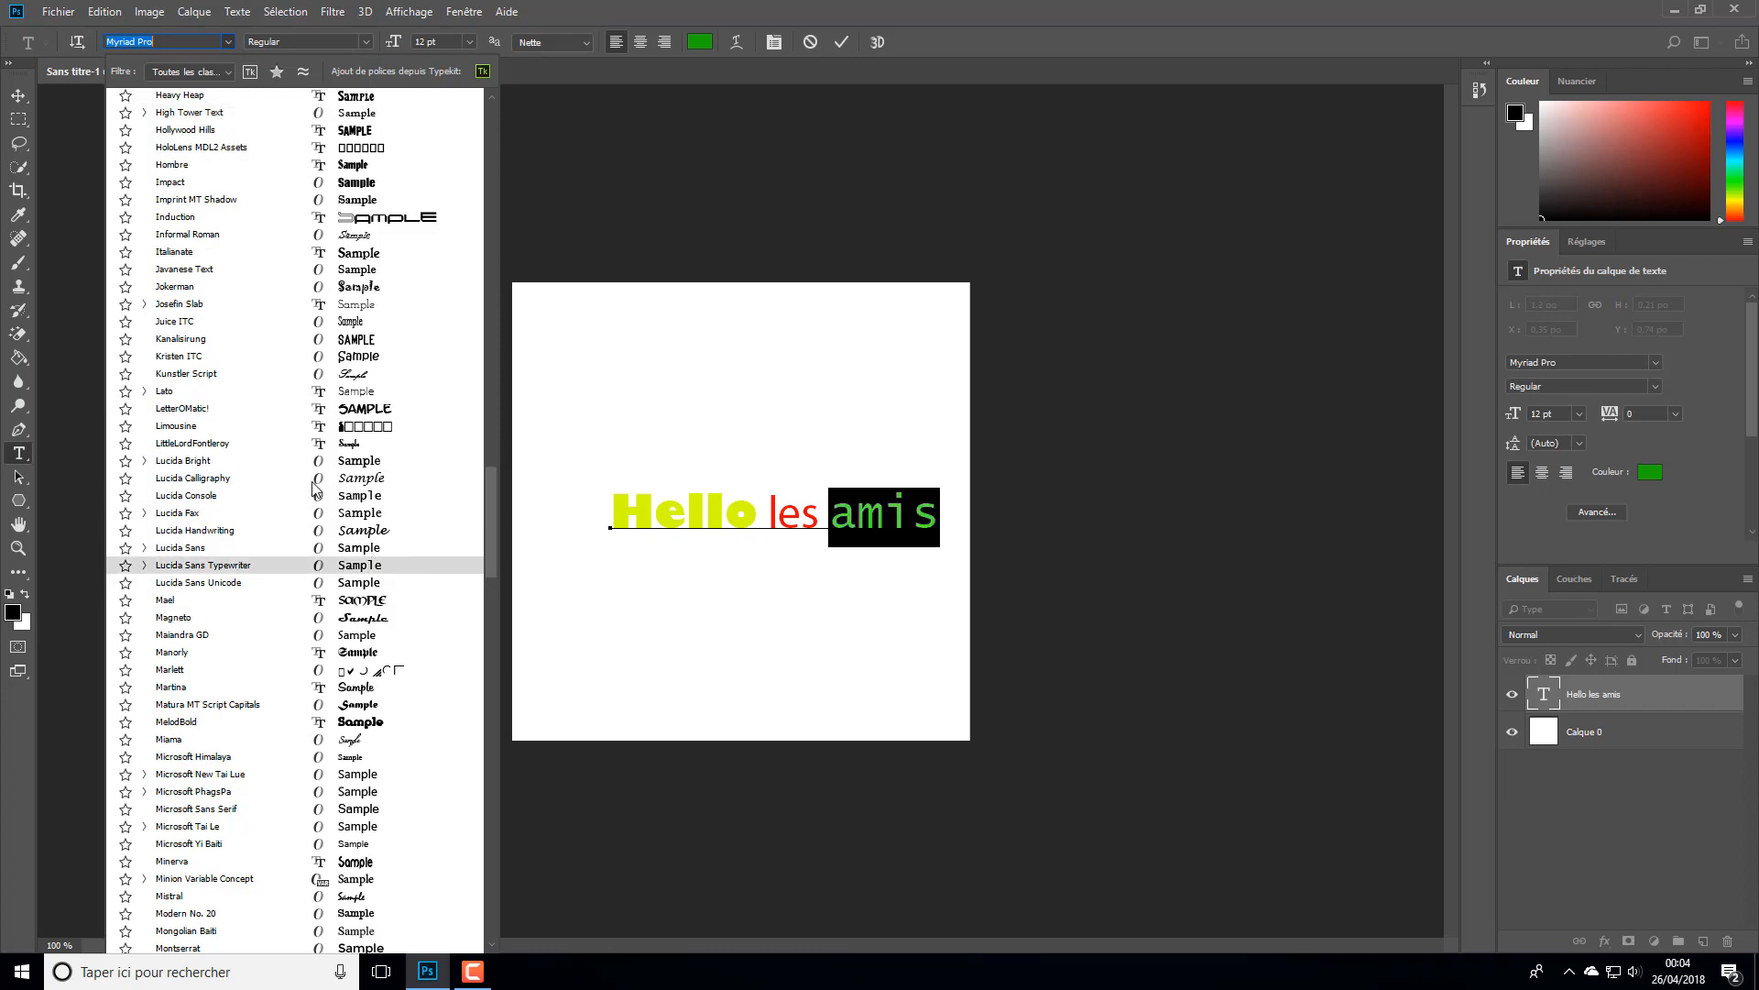
{"action": "scroll", "coordinate": [348, 498], "scroll_direction": "up", "scroll_amount": 6}
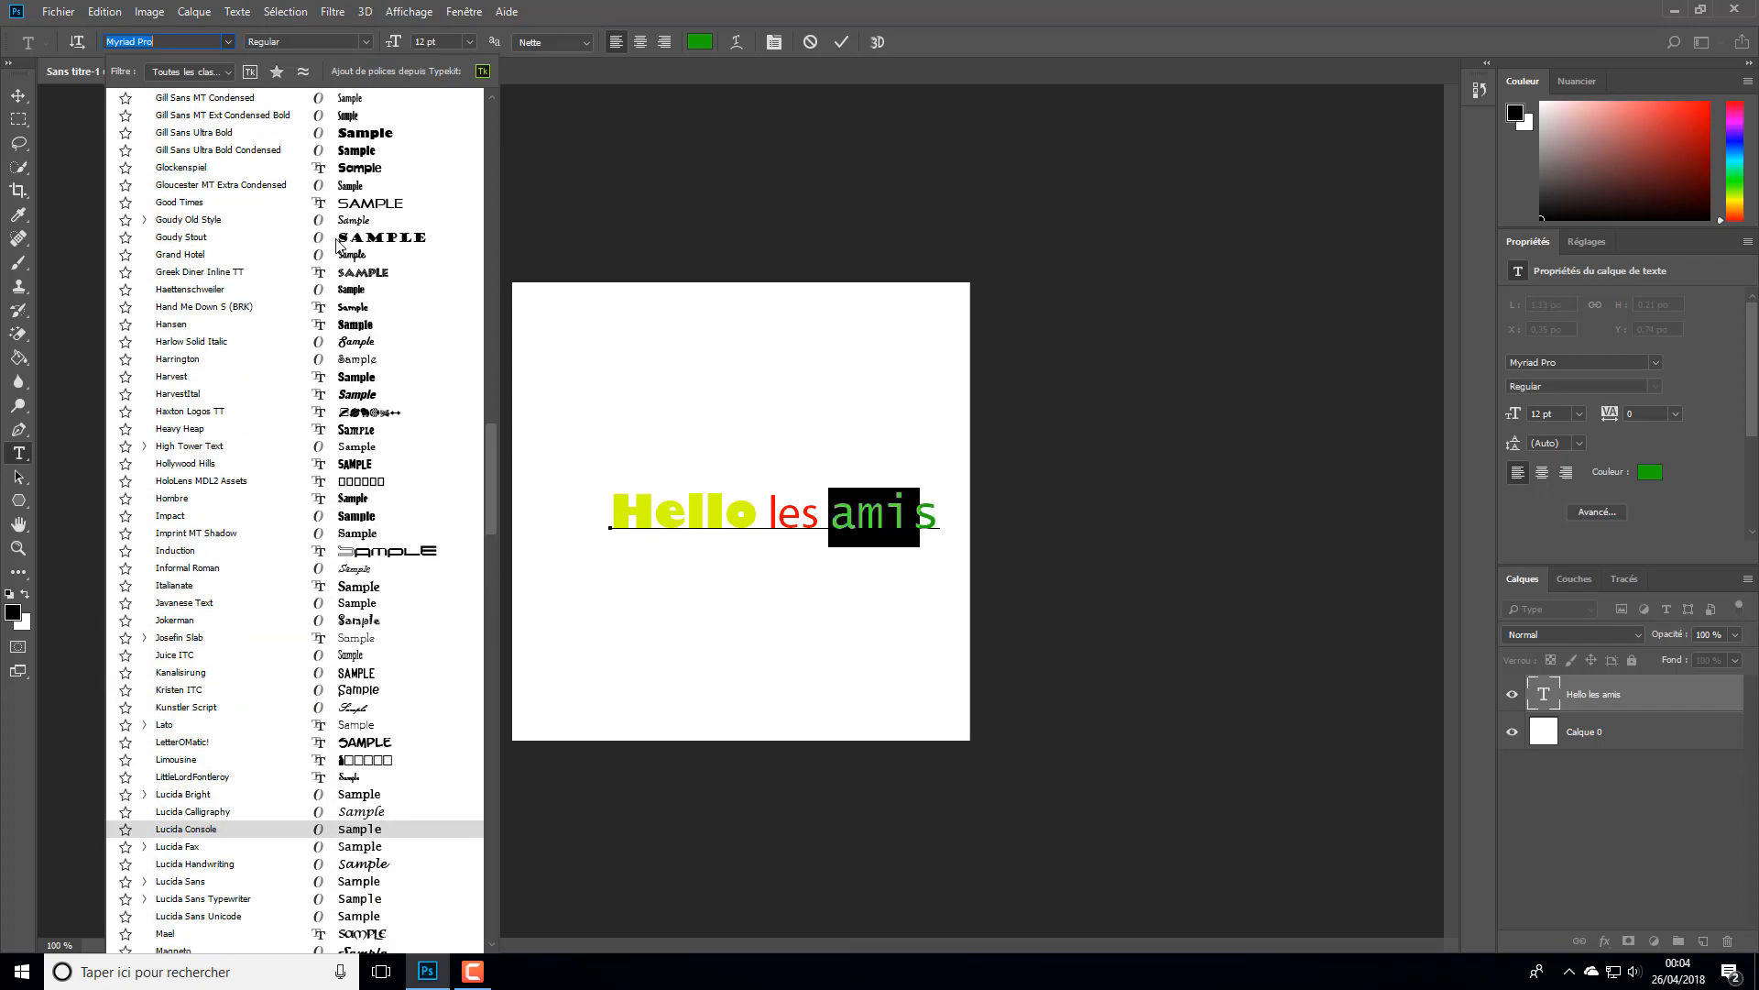
{"action": "scroll", "coordinate": [248, 403], "scroll_direction": "up", "scroll_amount": 1}
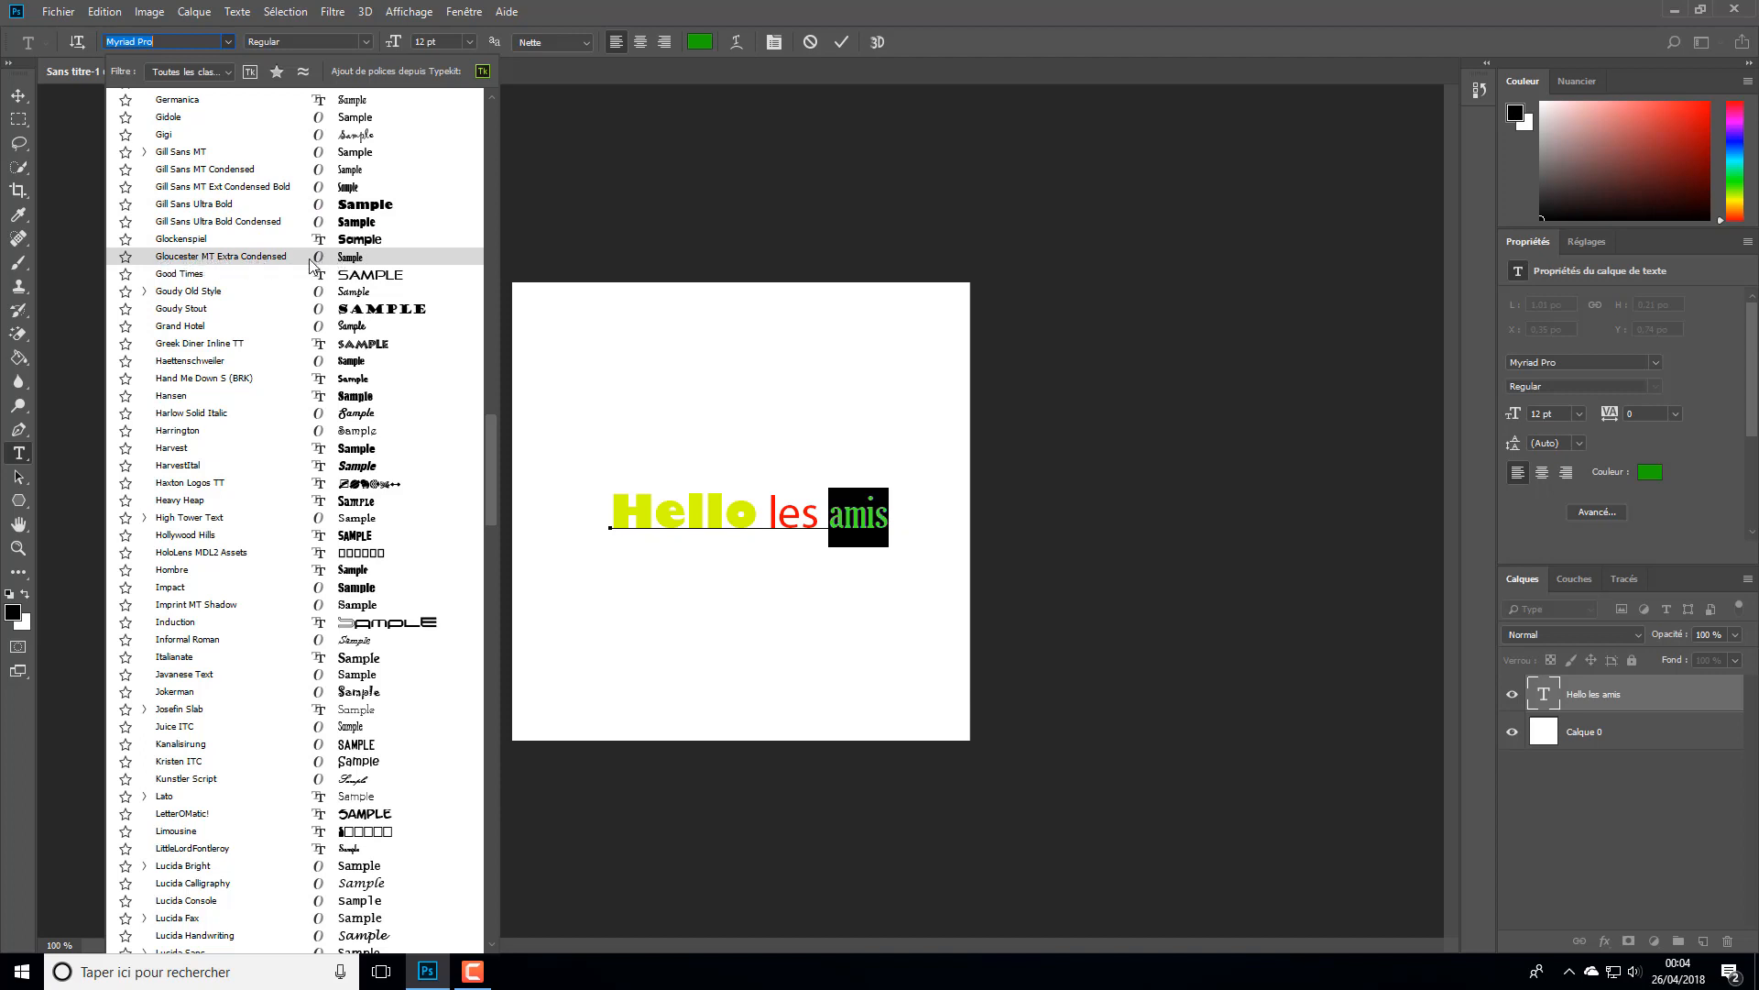
{"action": "left_click", "coordinate": [283, 256]}
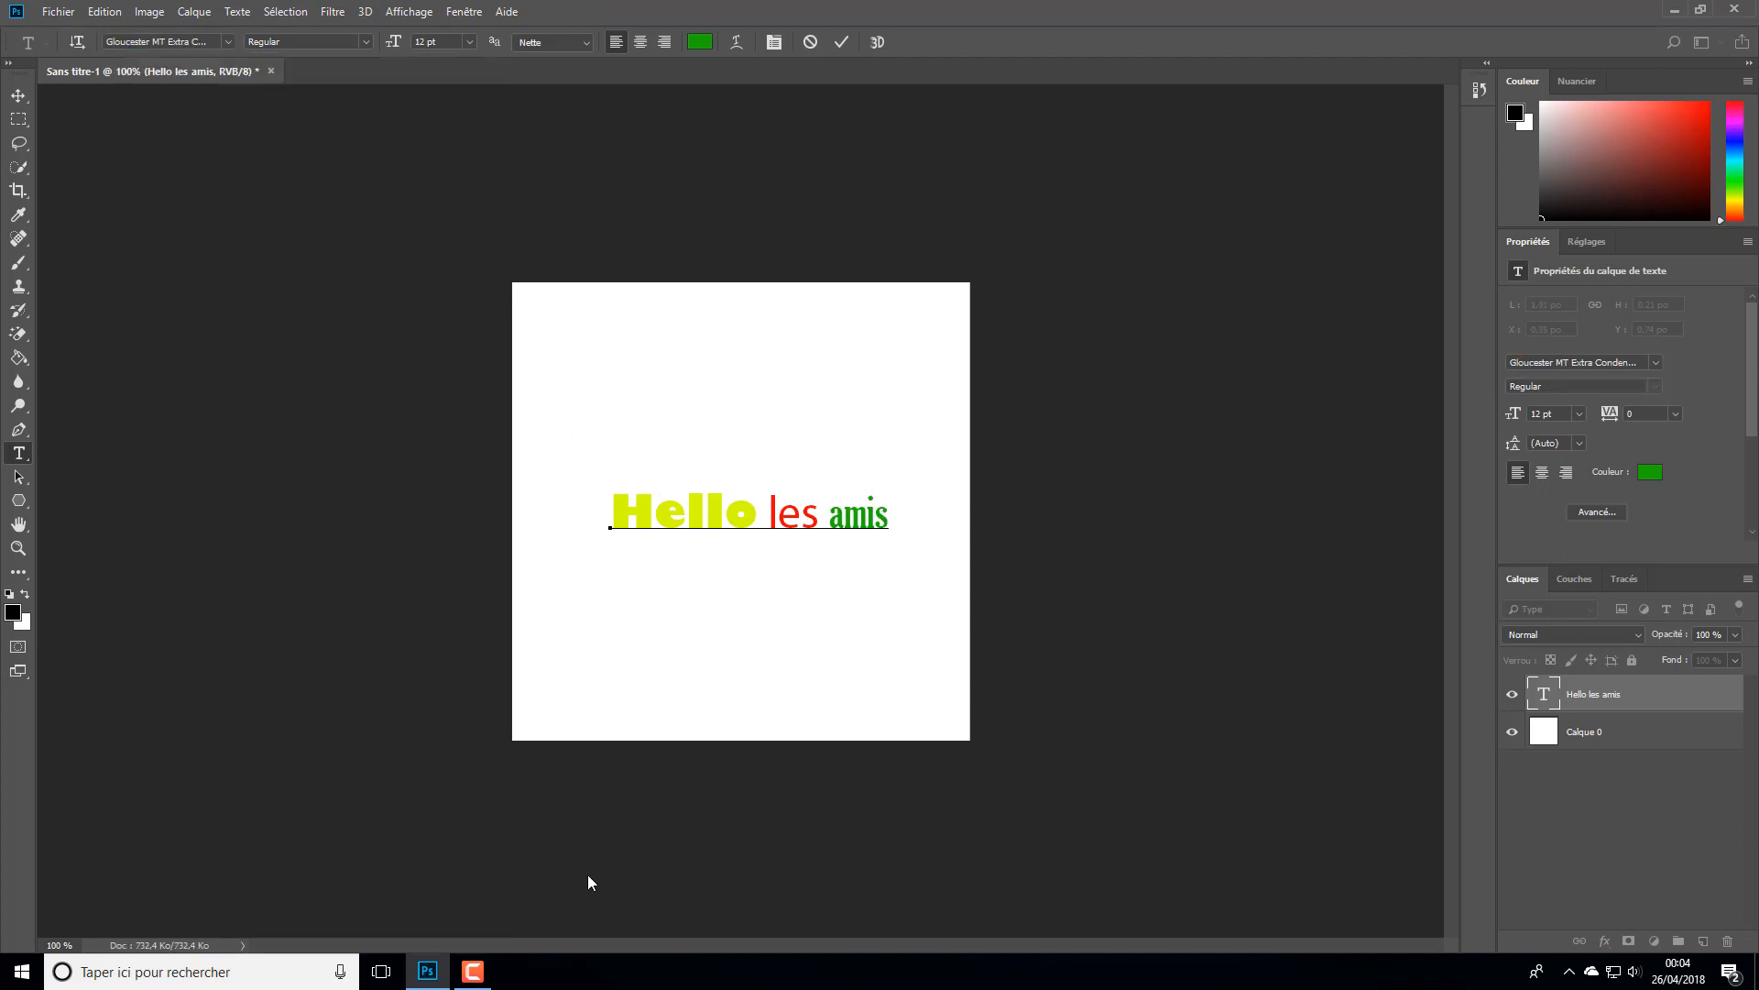
- Switch to Firefox, search the web for "dafont" and open the DaFont website
{"action": "left_click", "coordinate": [1673, 11]}
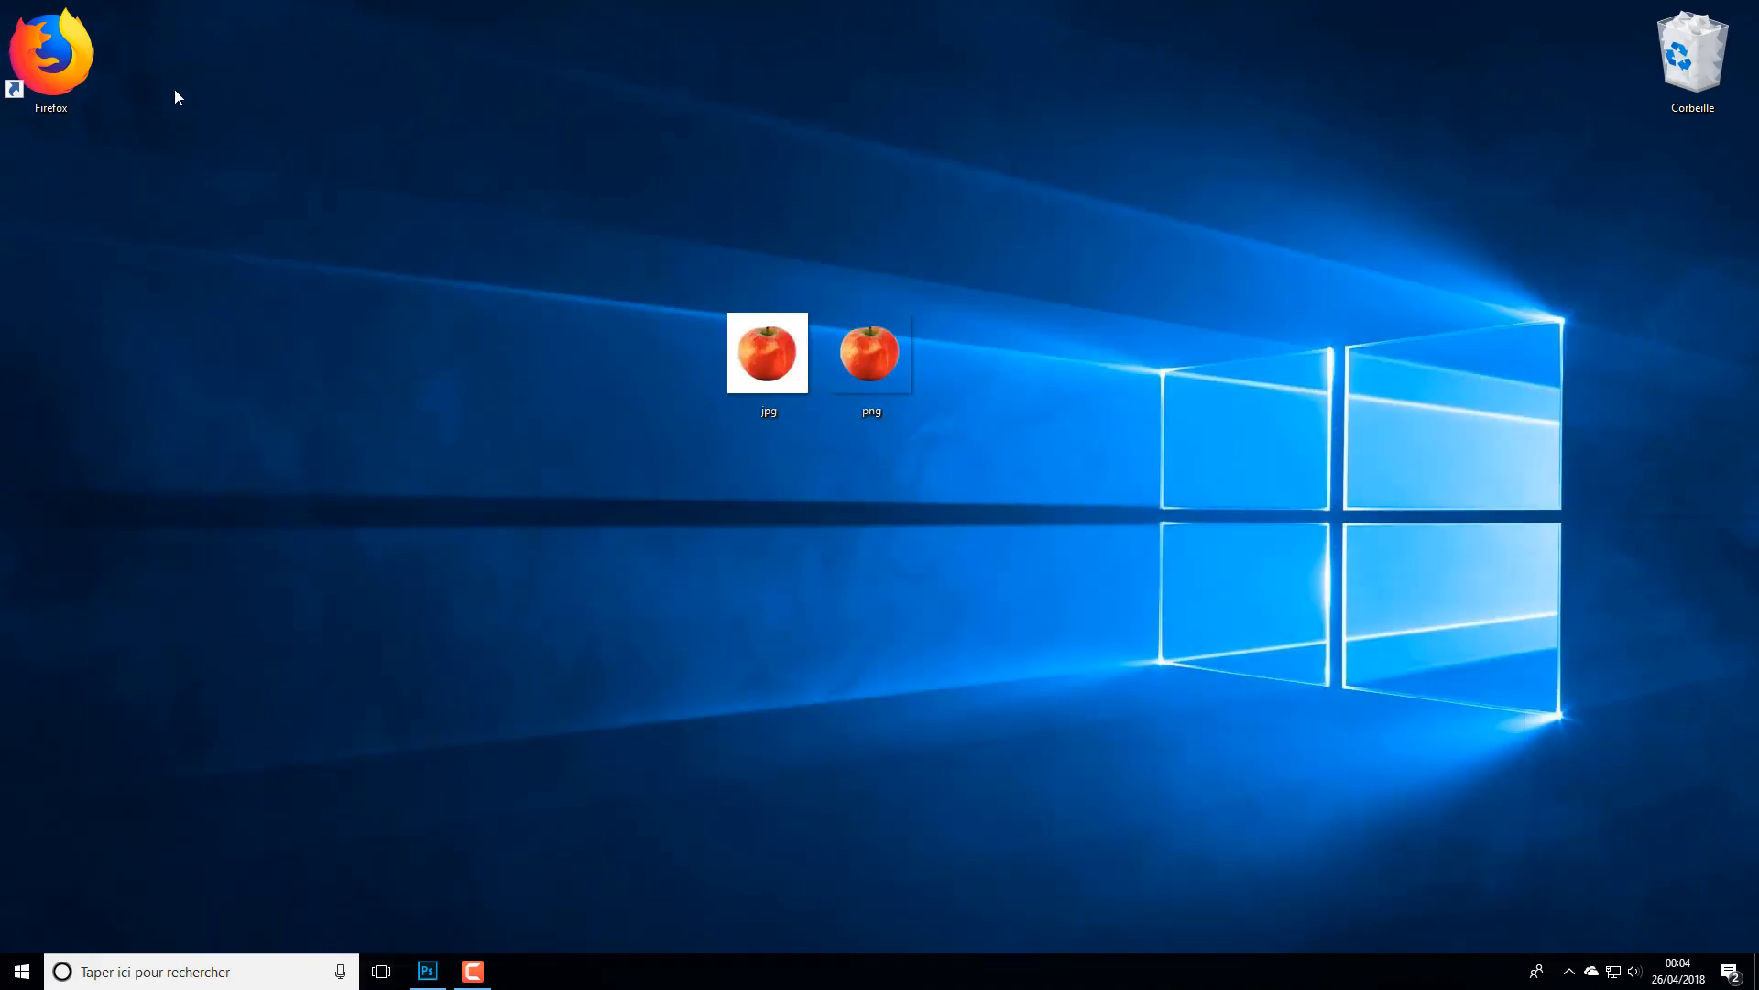
{"action": "double_click", "coordinate": [55, 72]}
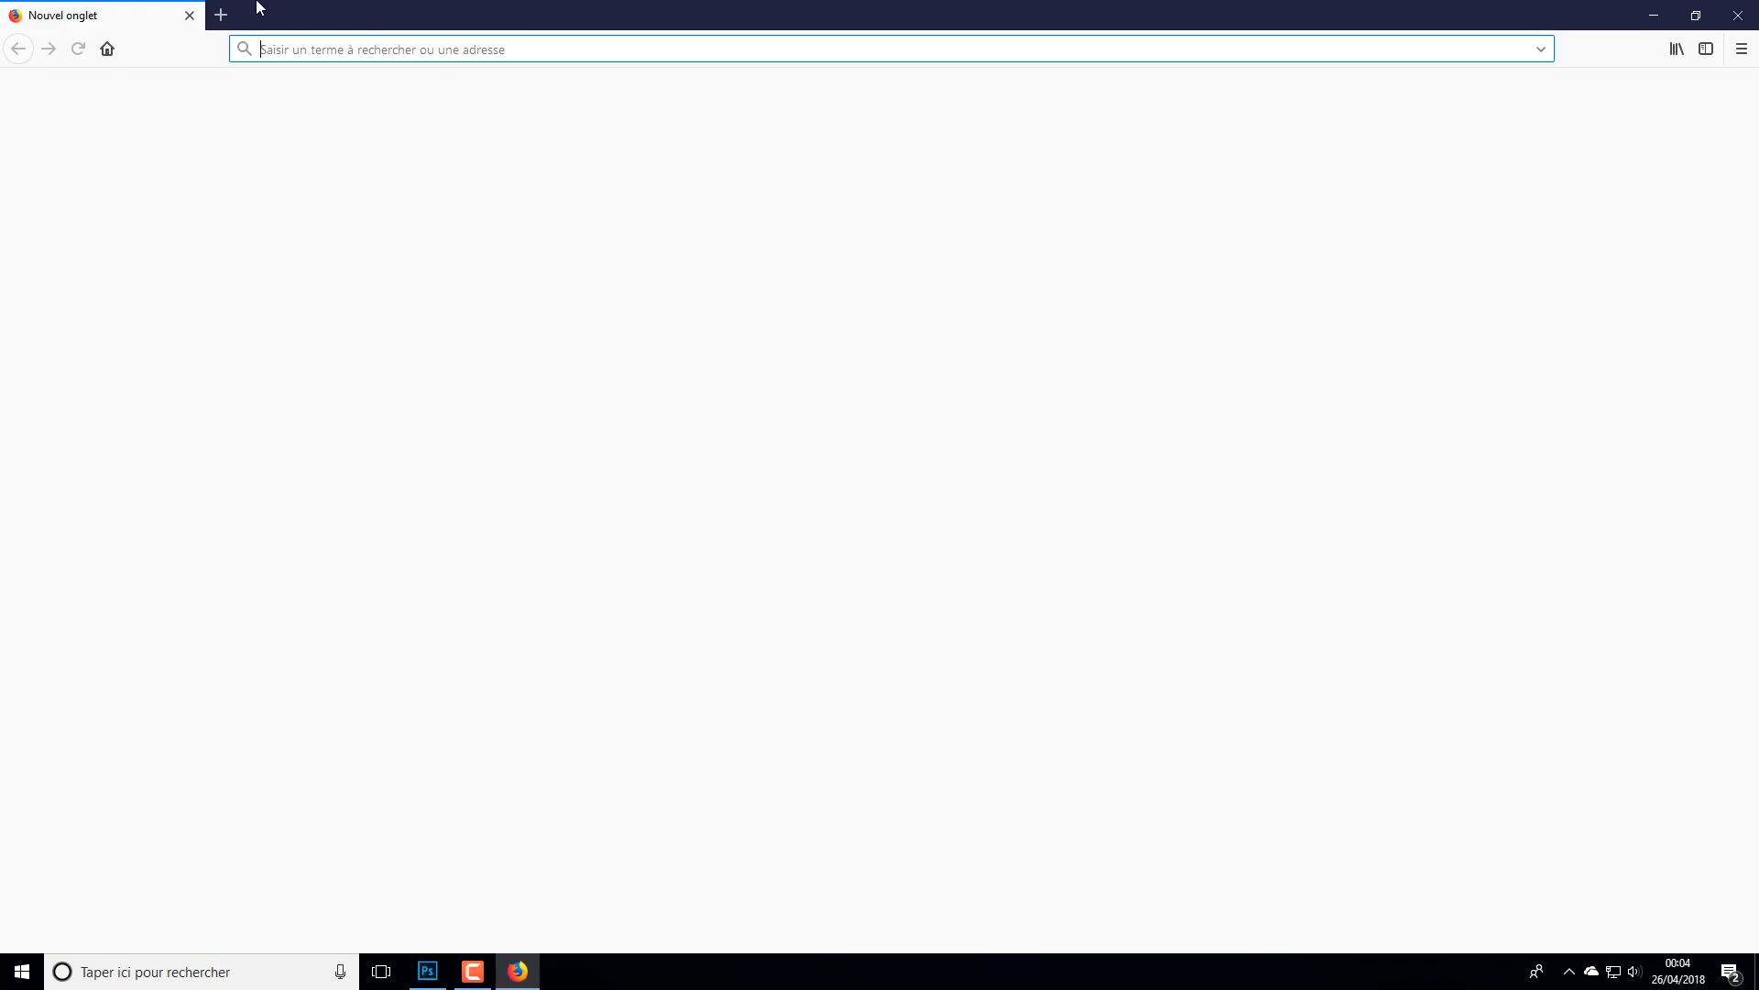
{"action": "type", "text": "d"}
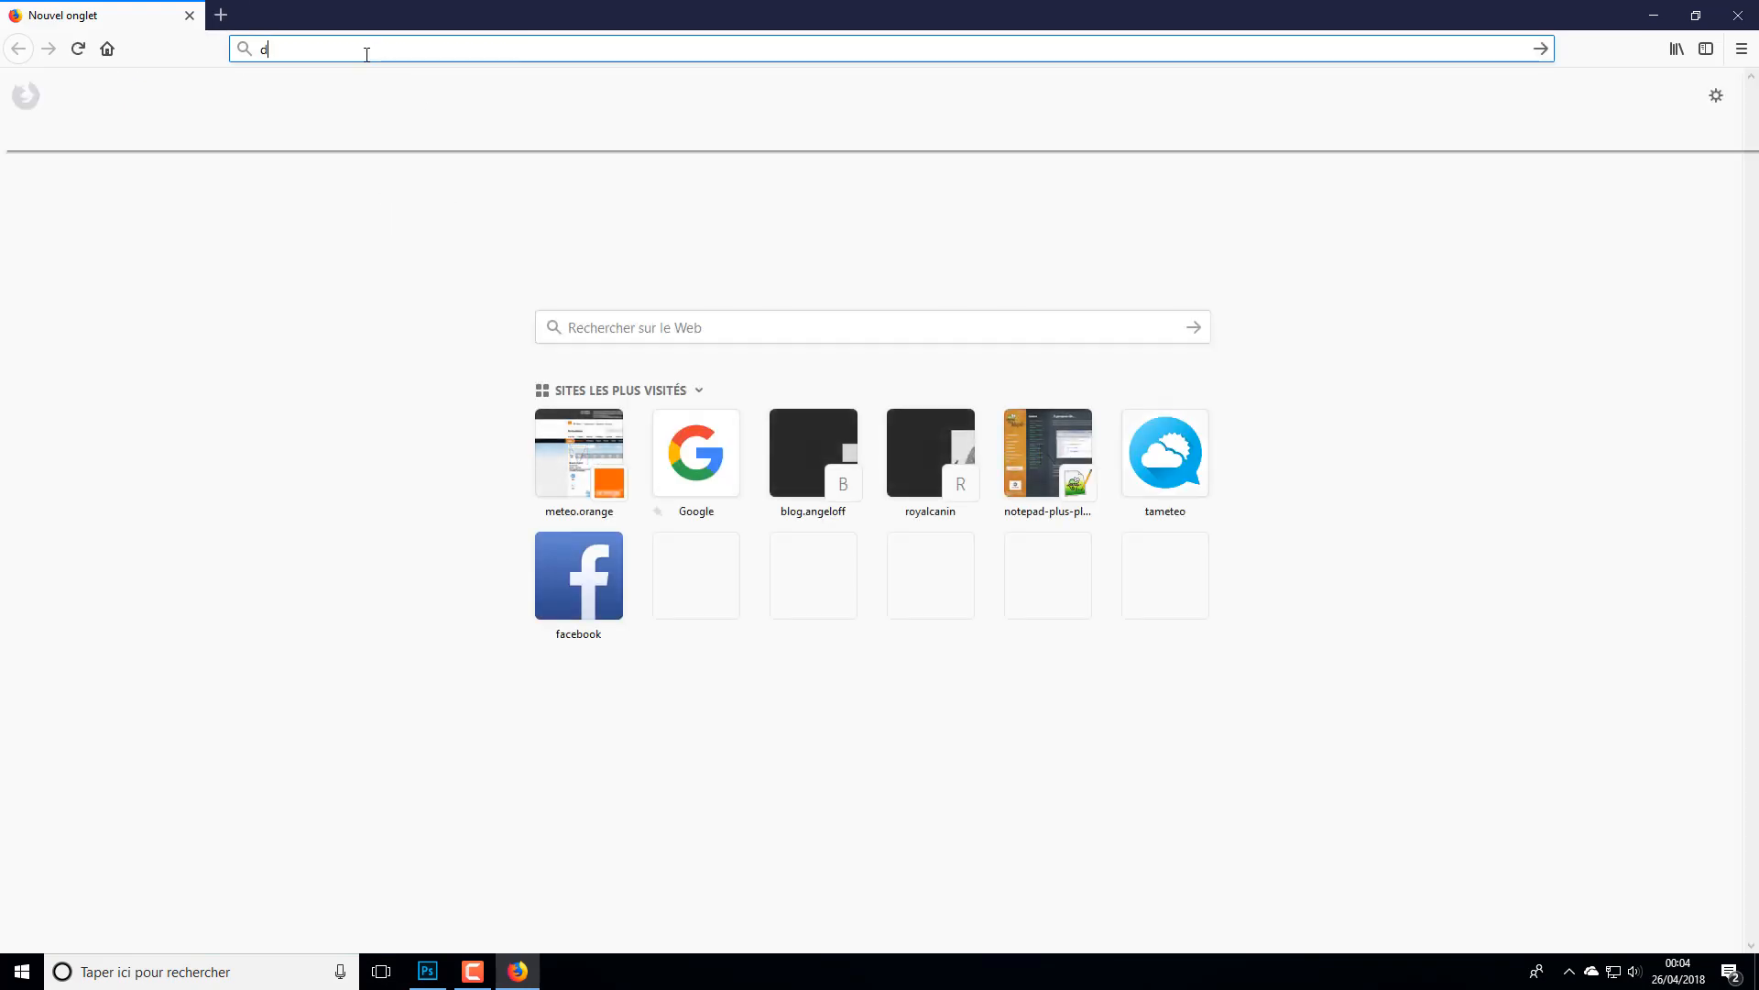
{"action": "type", "text": "afond"}
{"action": "key", "text": "Return"}
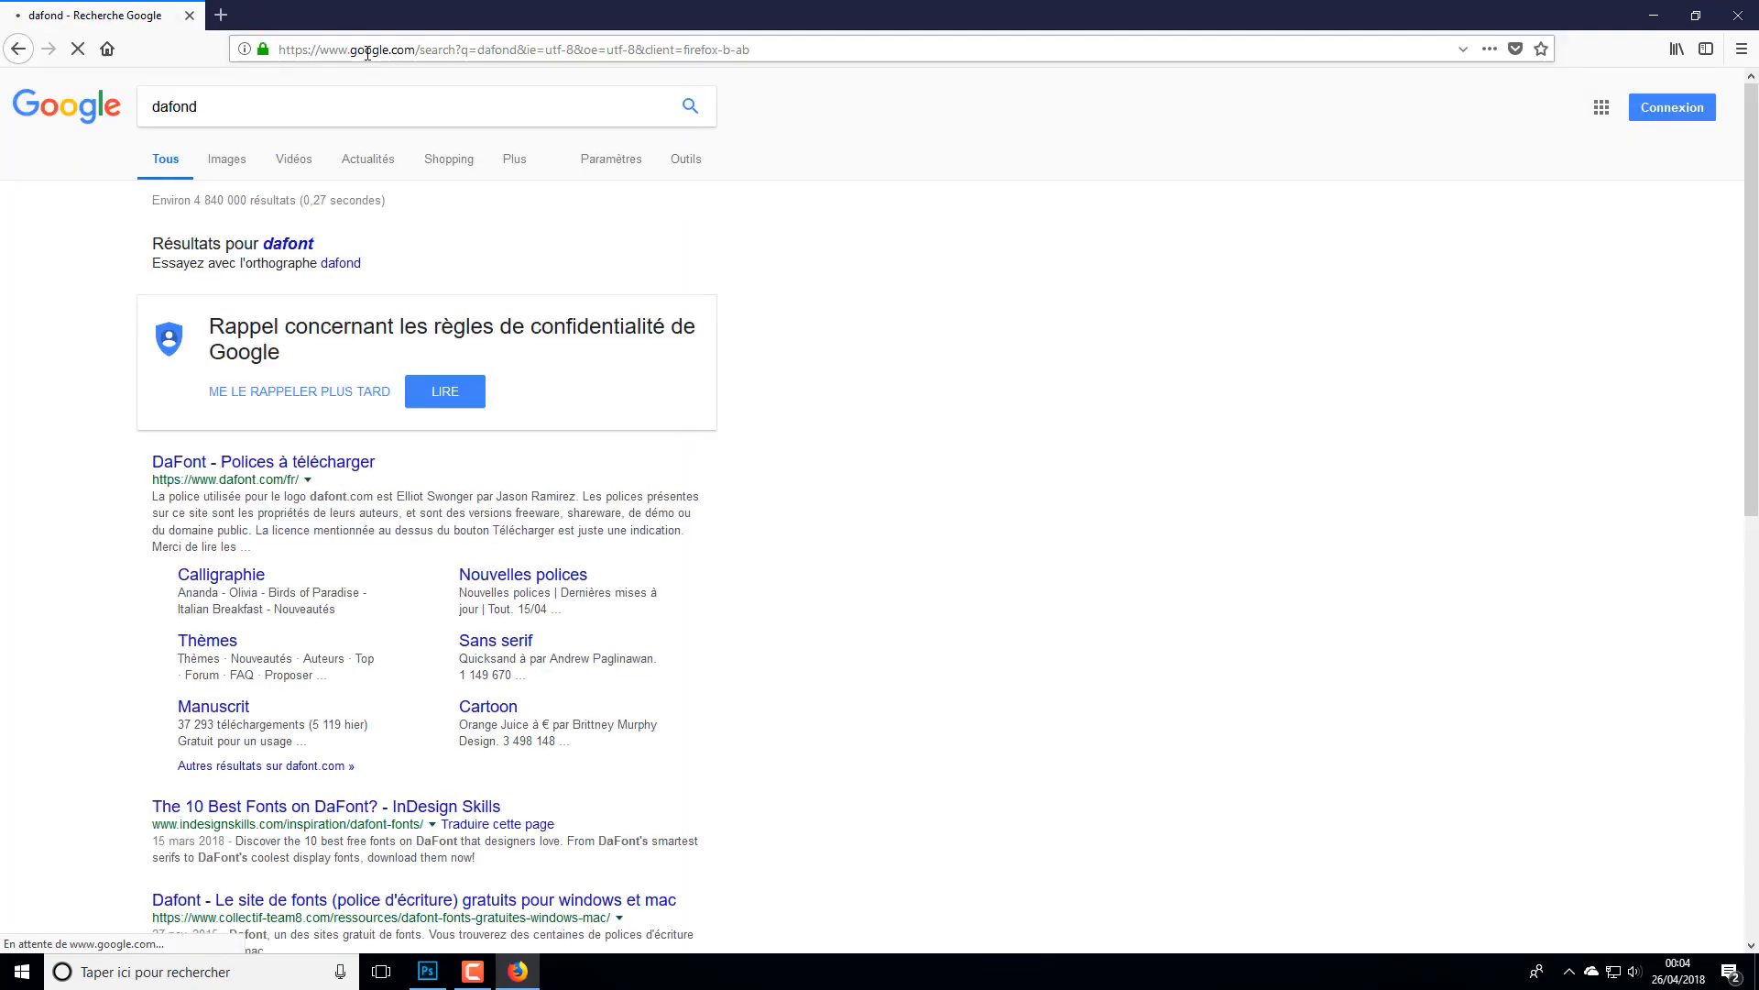
{"action": "left_click", "coordinate": [352, 263]}
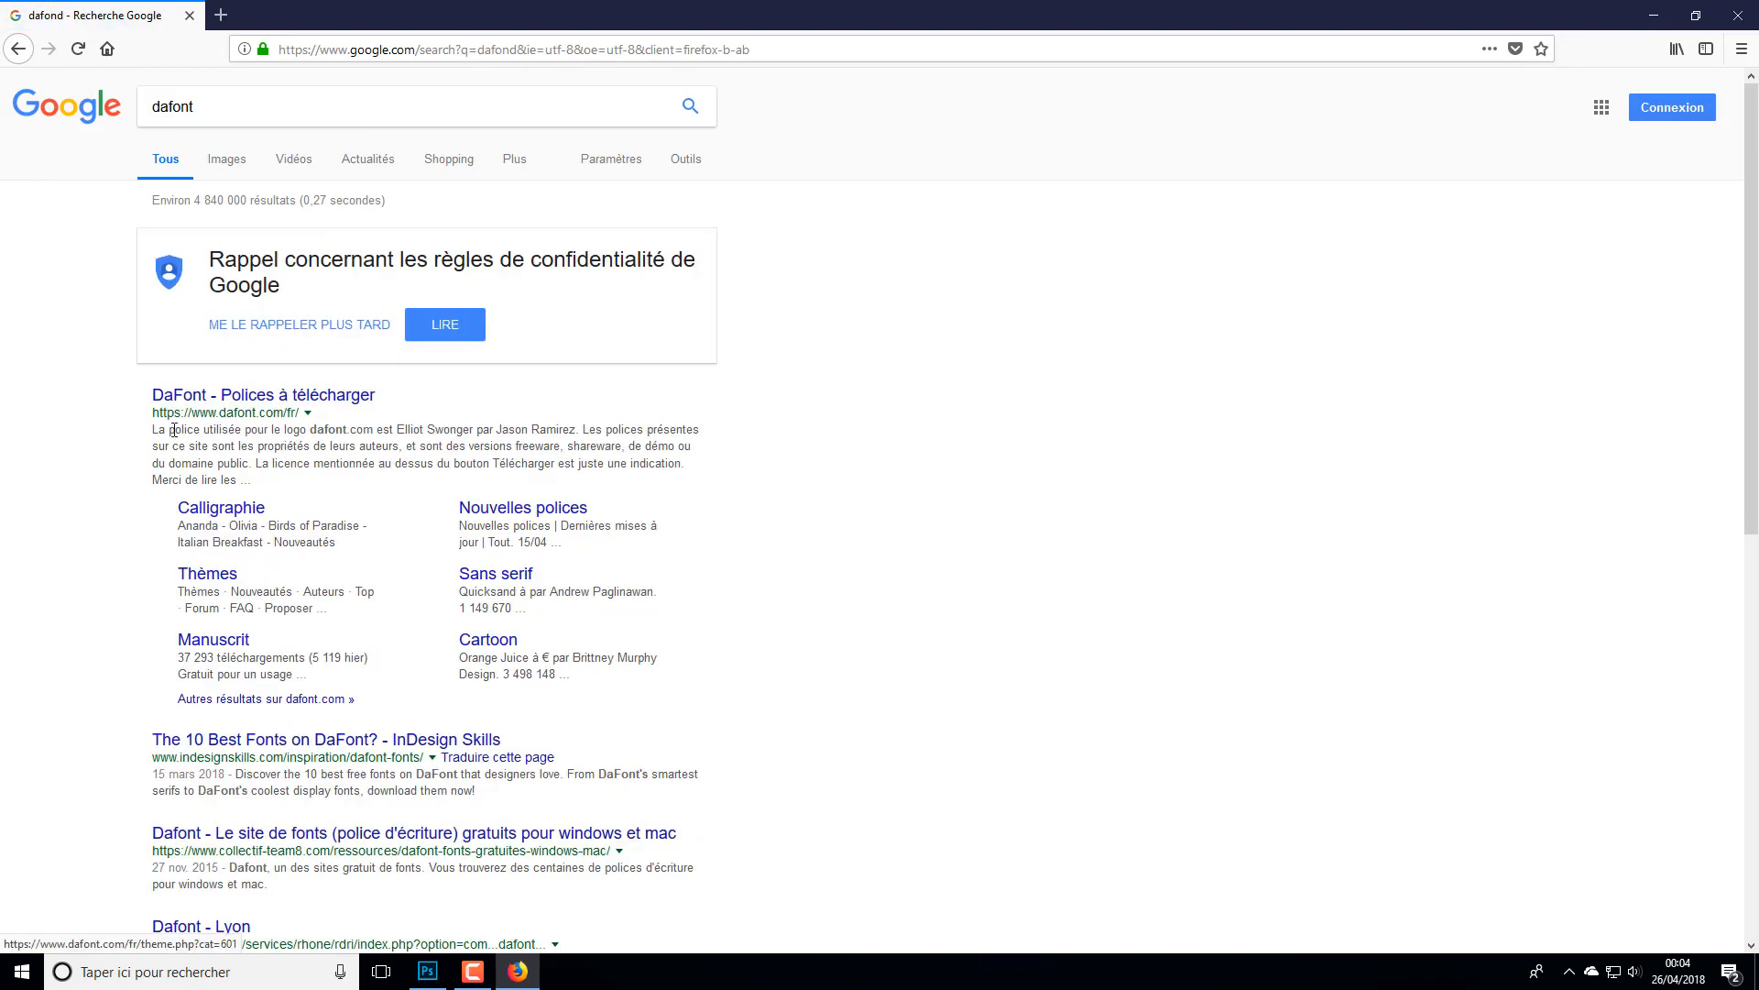
{"action": "left_click", "coordinate": [170, 401]}
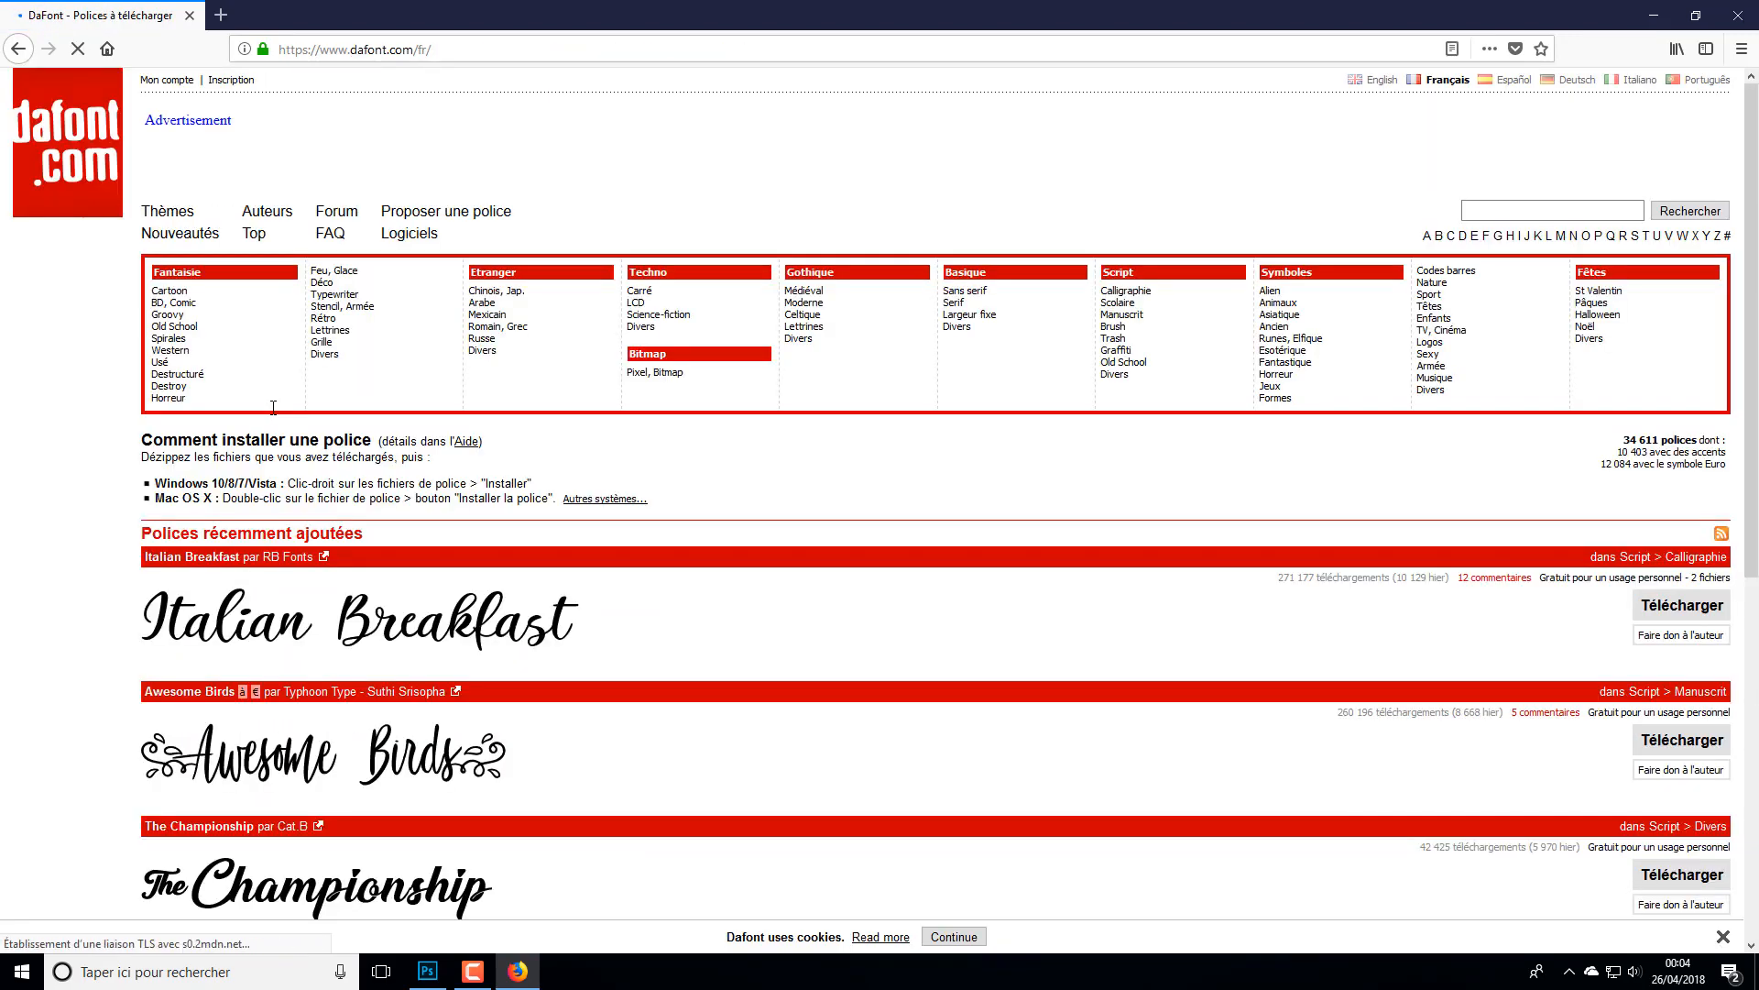
- Search DaFont for "pokemon" and request the download of the Pokémon font
{"action": "scroll", "coordinate": [586, 608], "scroll_direction": "down", "scroll_amount": 5}
{"action": "scroll", "coordinate": [620, 596], "scroll_direction": "up", "scroll_amount": 5}
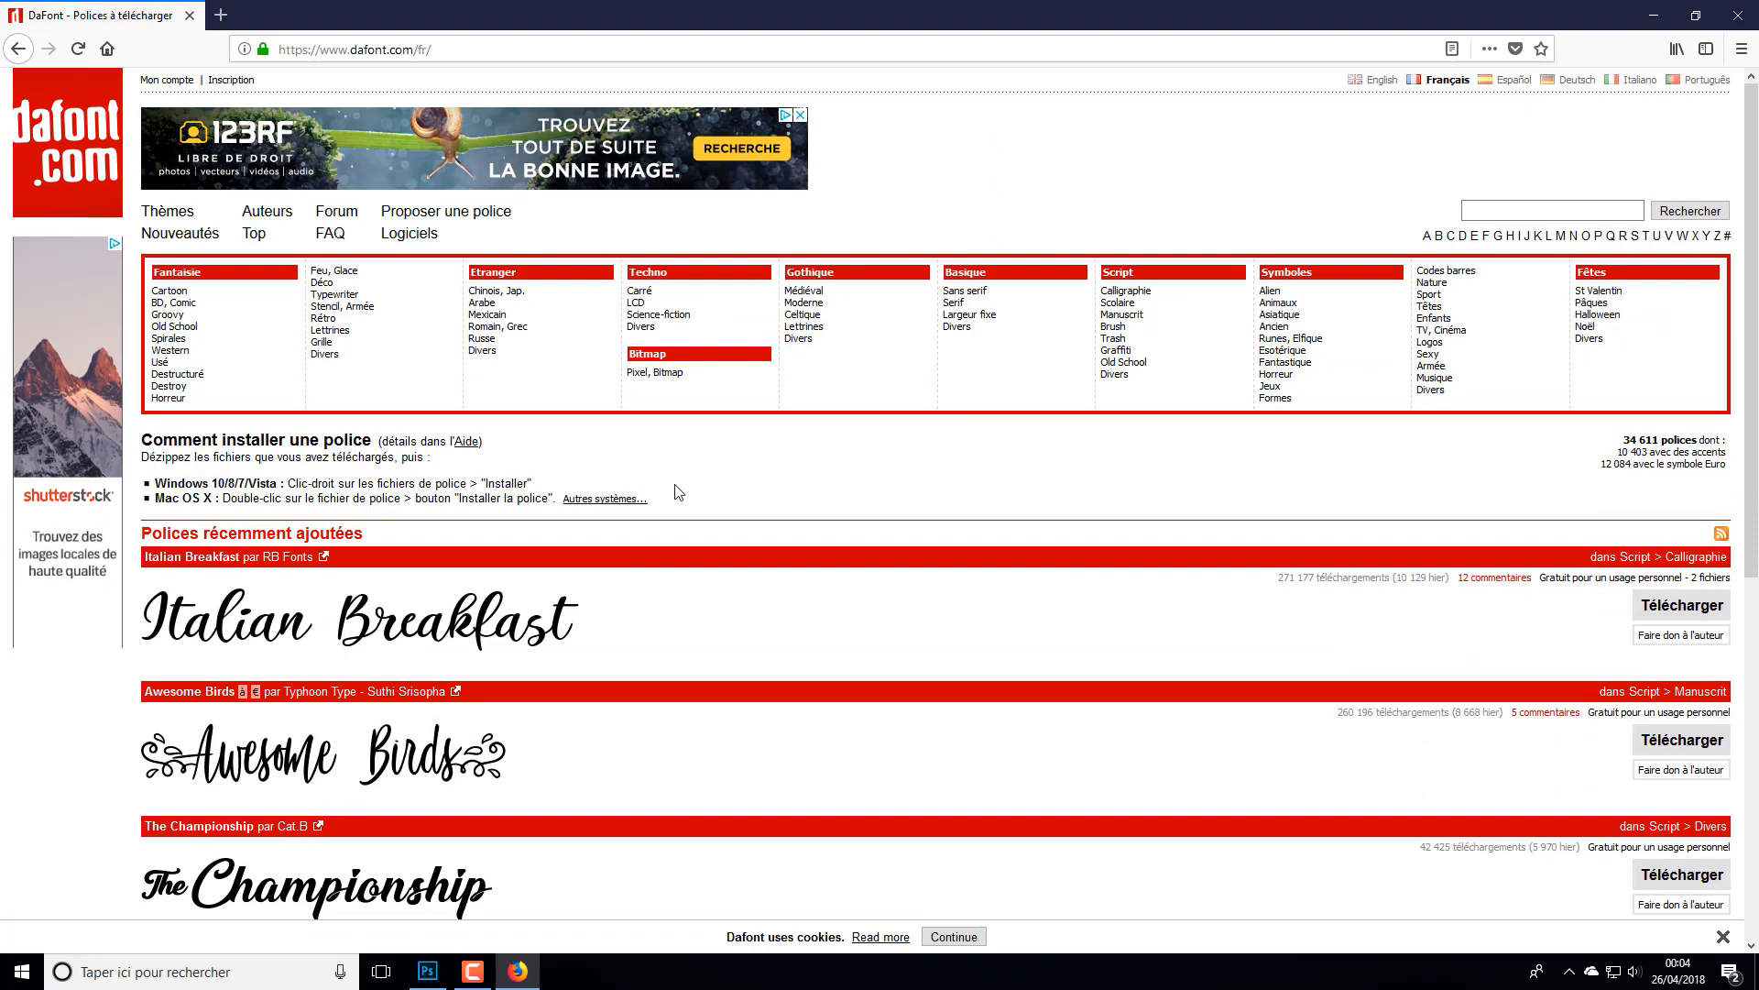
{"action": "type", "text": "pokemon"}
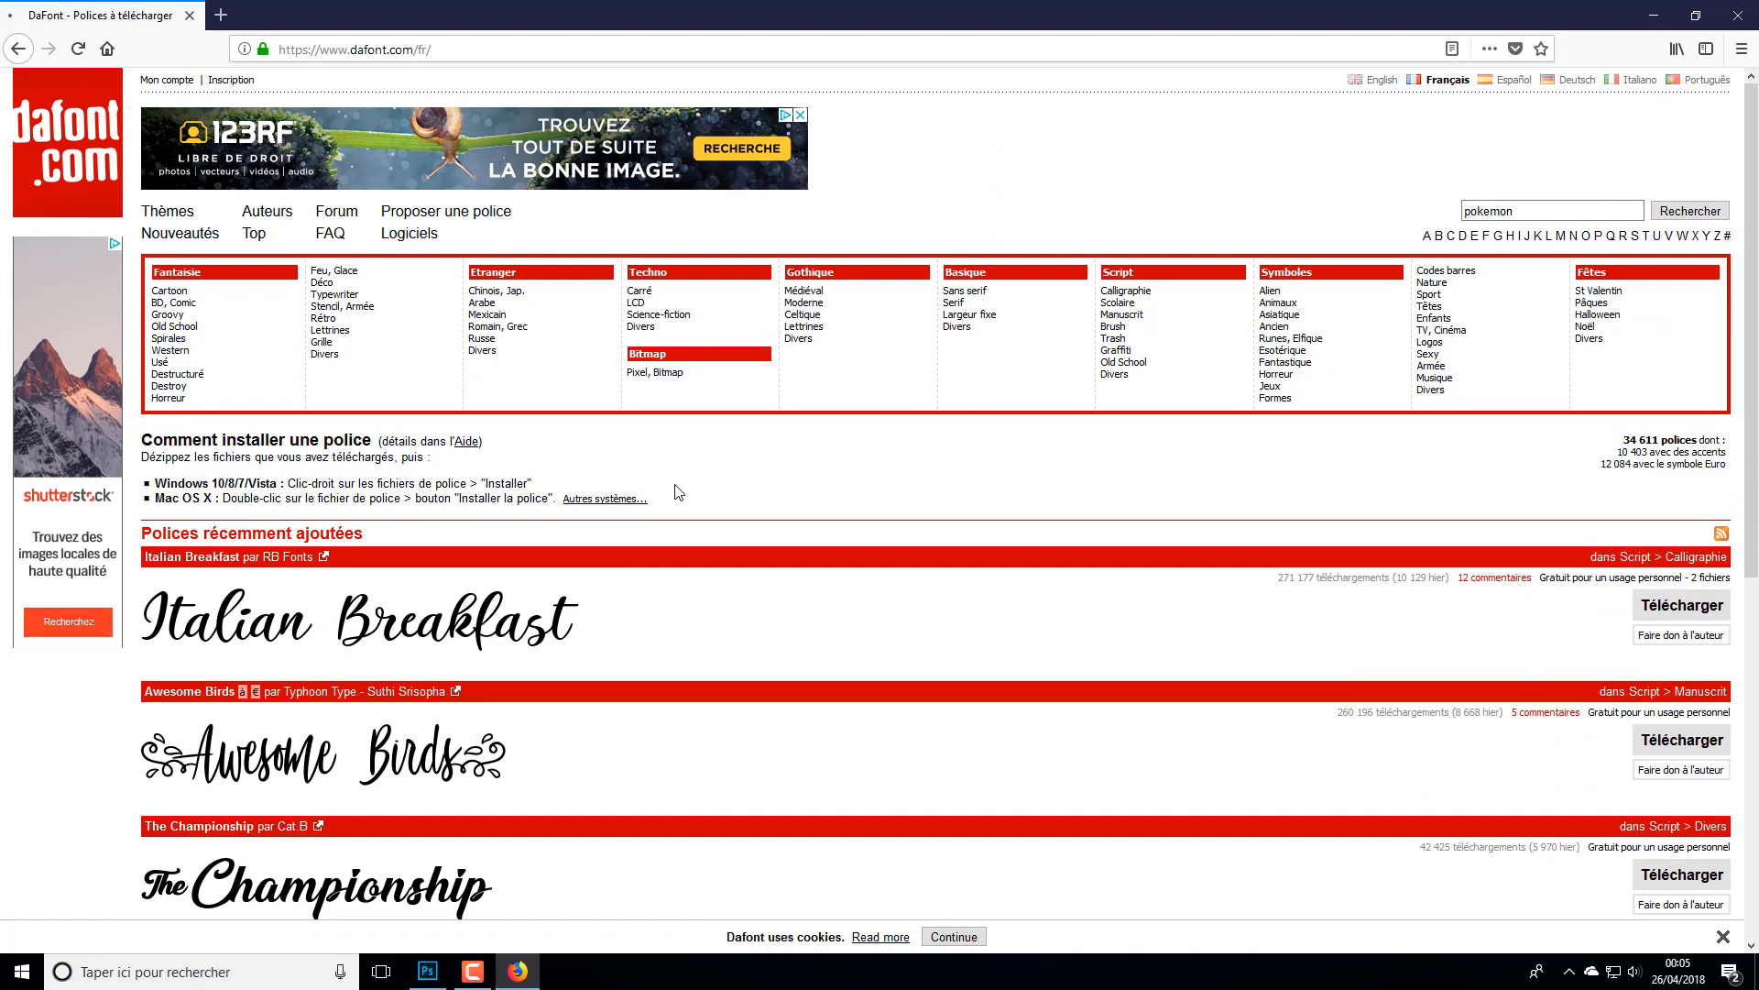
{"action": "key", "text": "Return"}
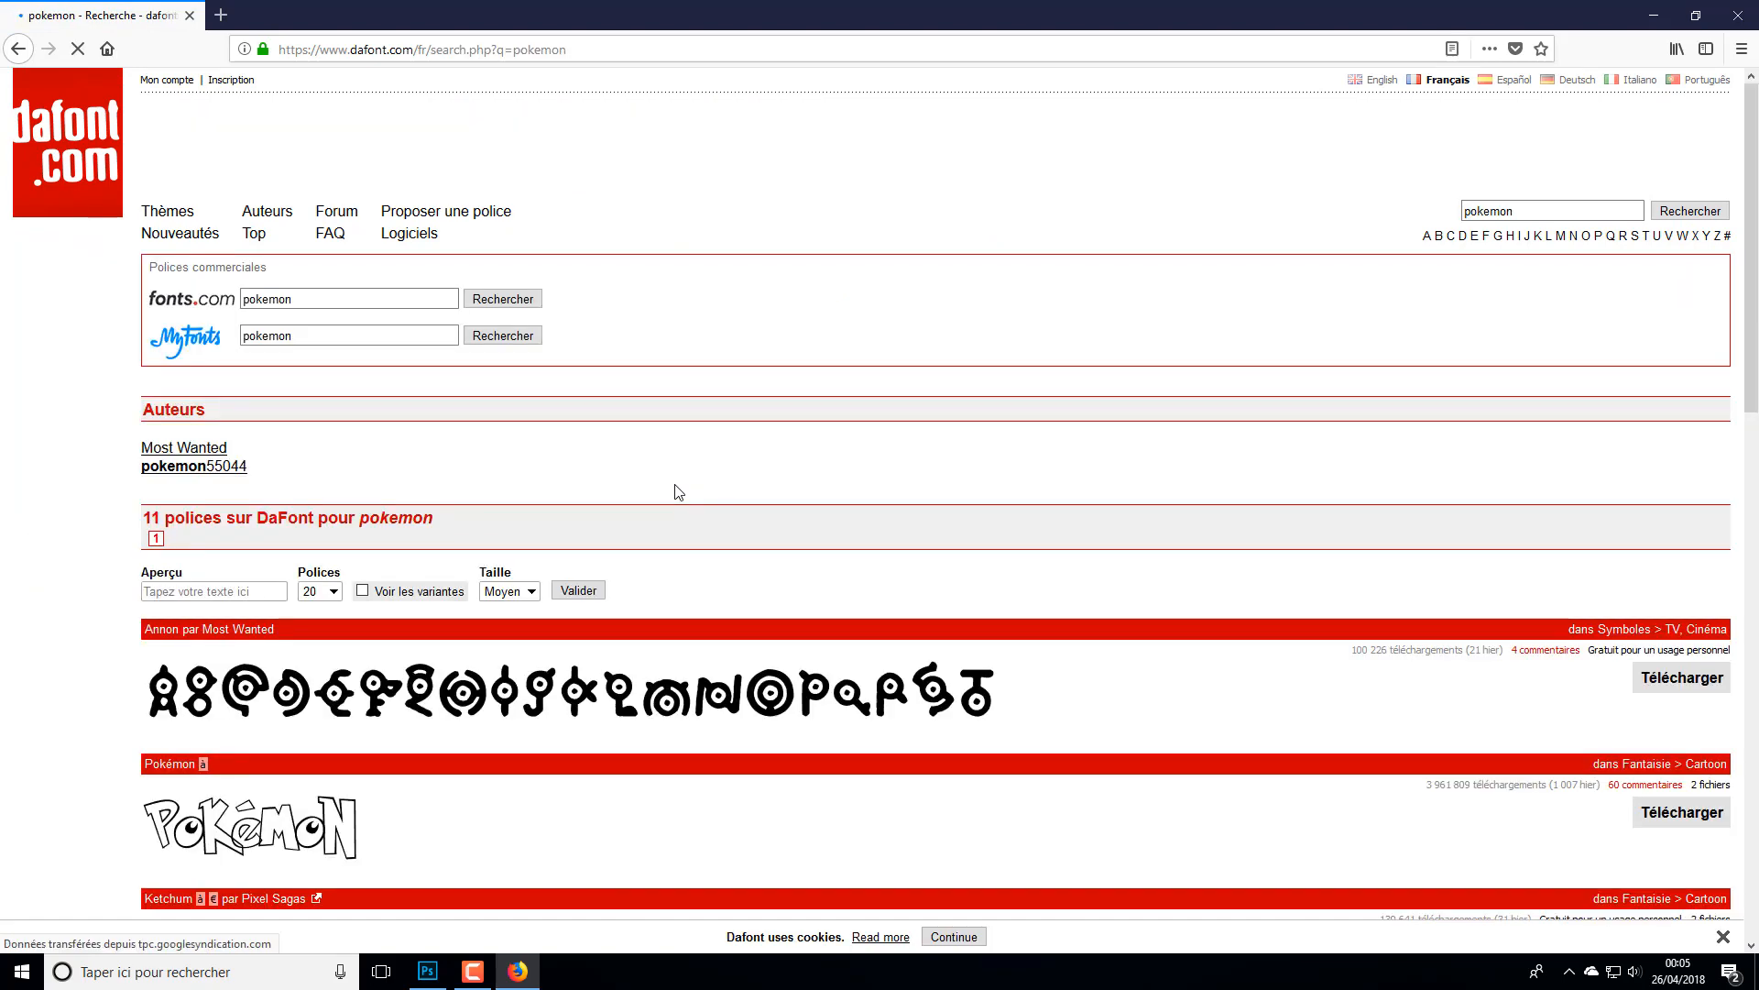
{"action": "scroll", "coordinate": [678, 492], "scroll_direction": "down", "scroll_amount": 8}
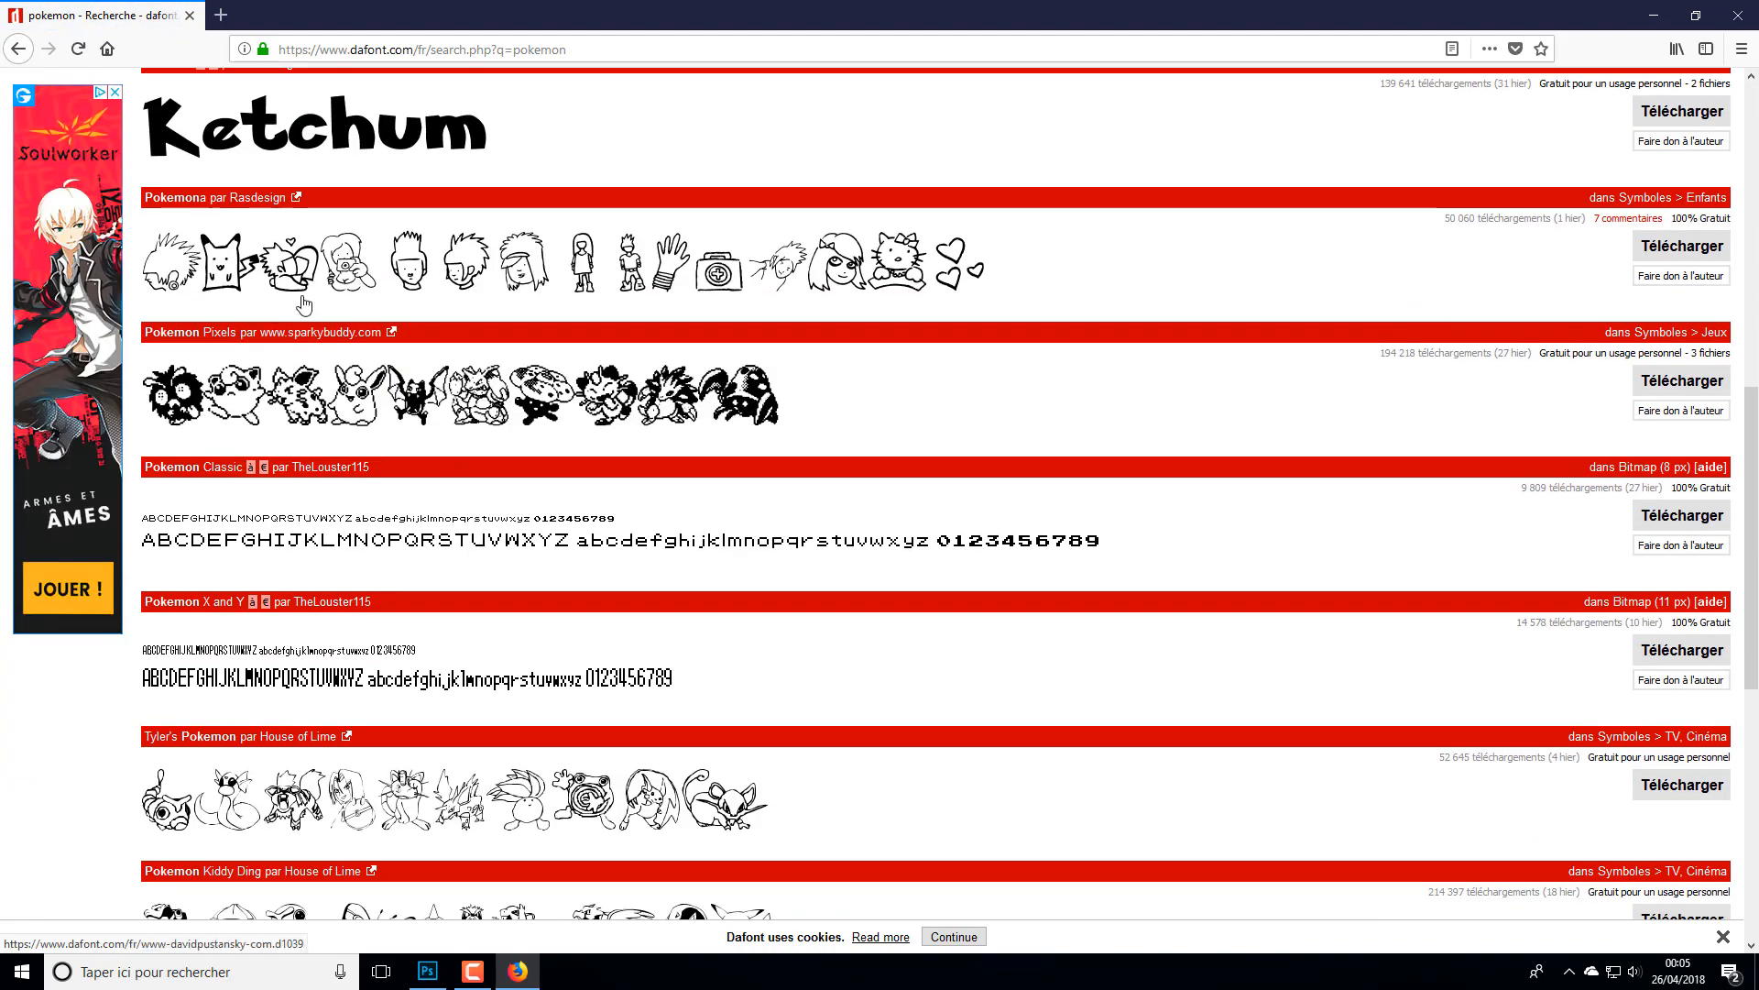
{"action": "scroll", "coordinate": [434, 550], "scroll_direction": "up", "scroll_amount": 4}
{"action": "scroll", "coordinate": [435, 550], "scroll_direction": "up", "scroll_amount": 1}
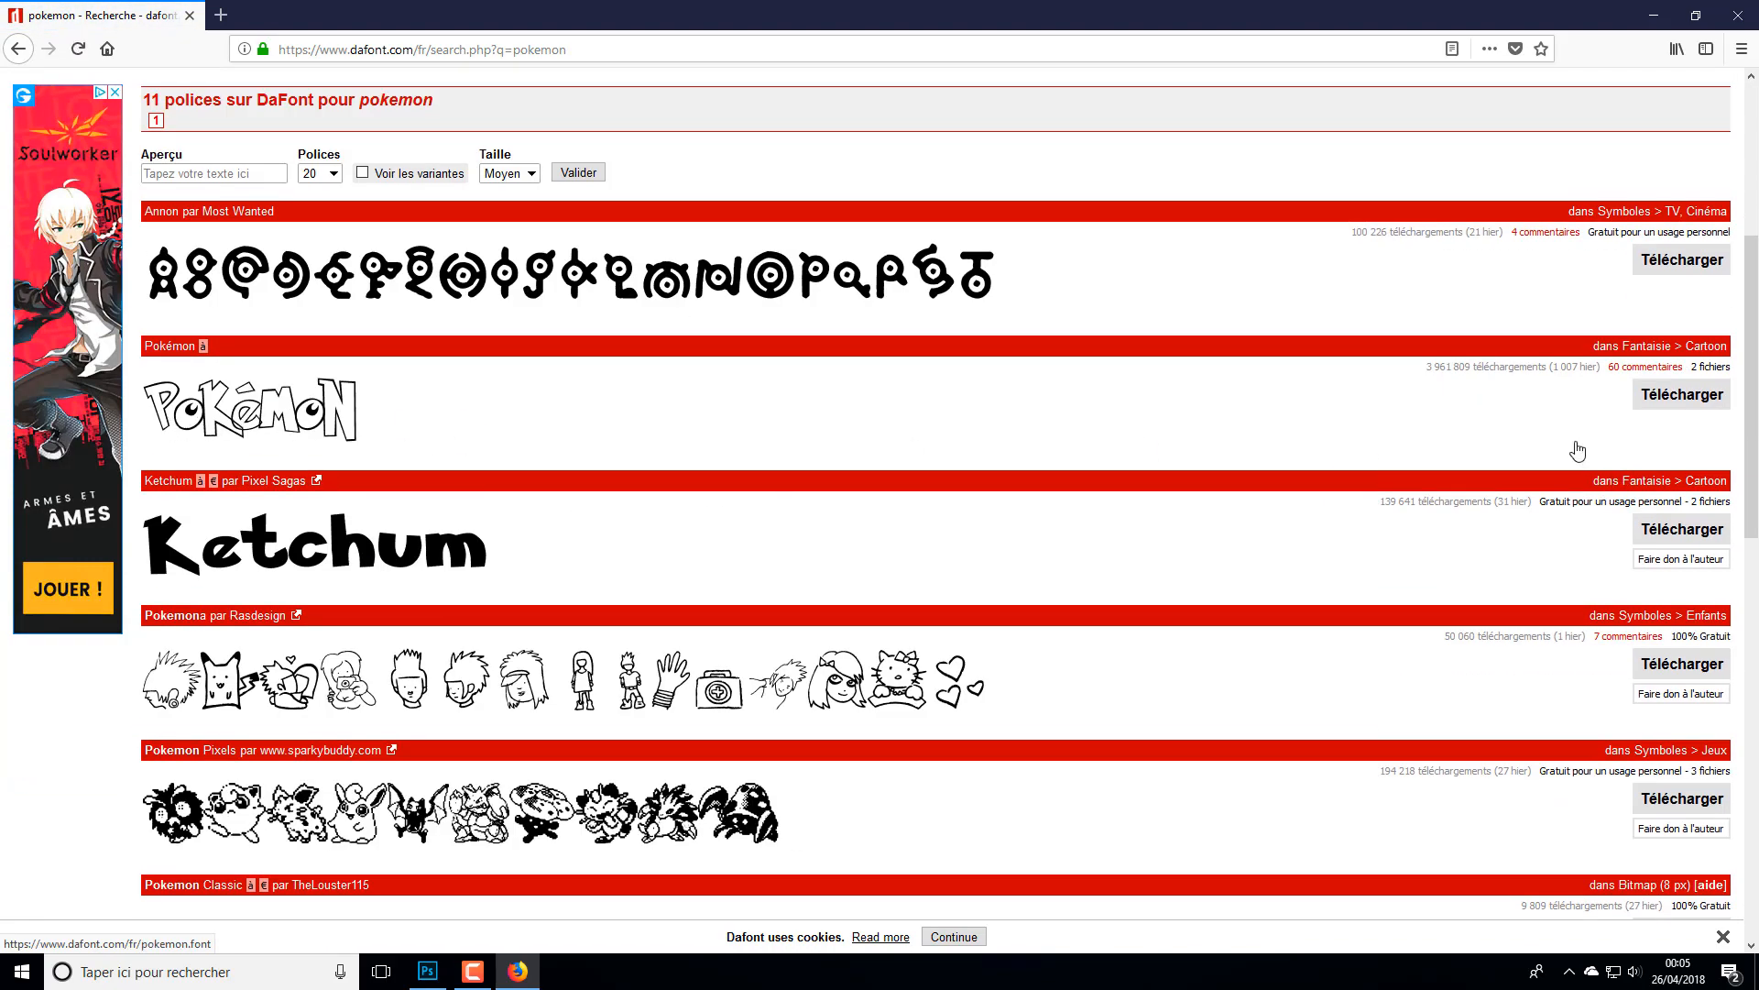
{"action": "left_click", "coordinate": [1686, 403]}
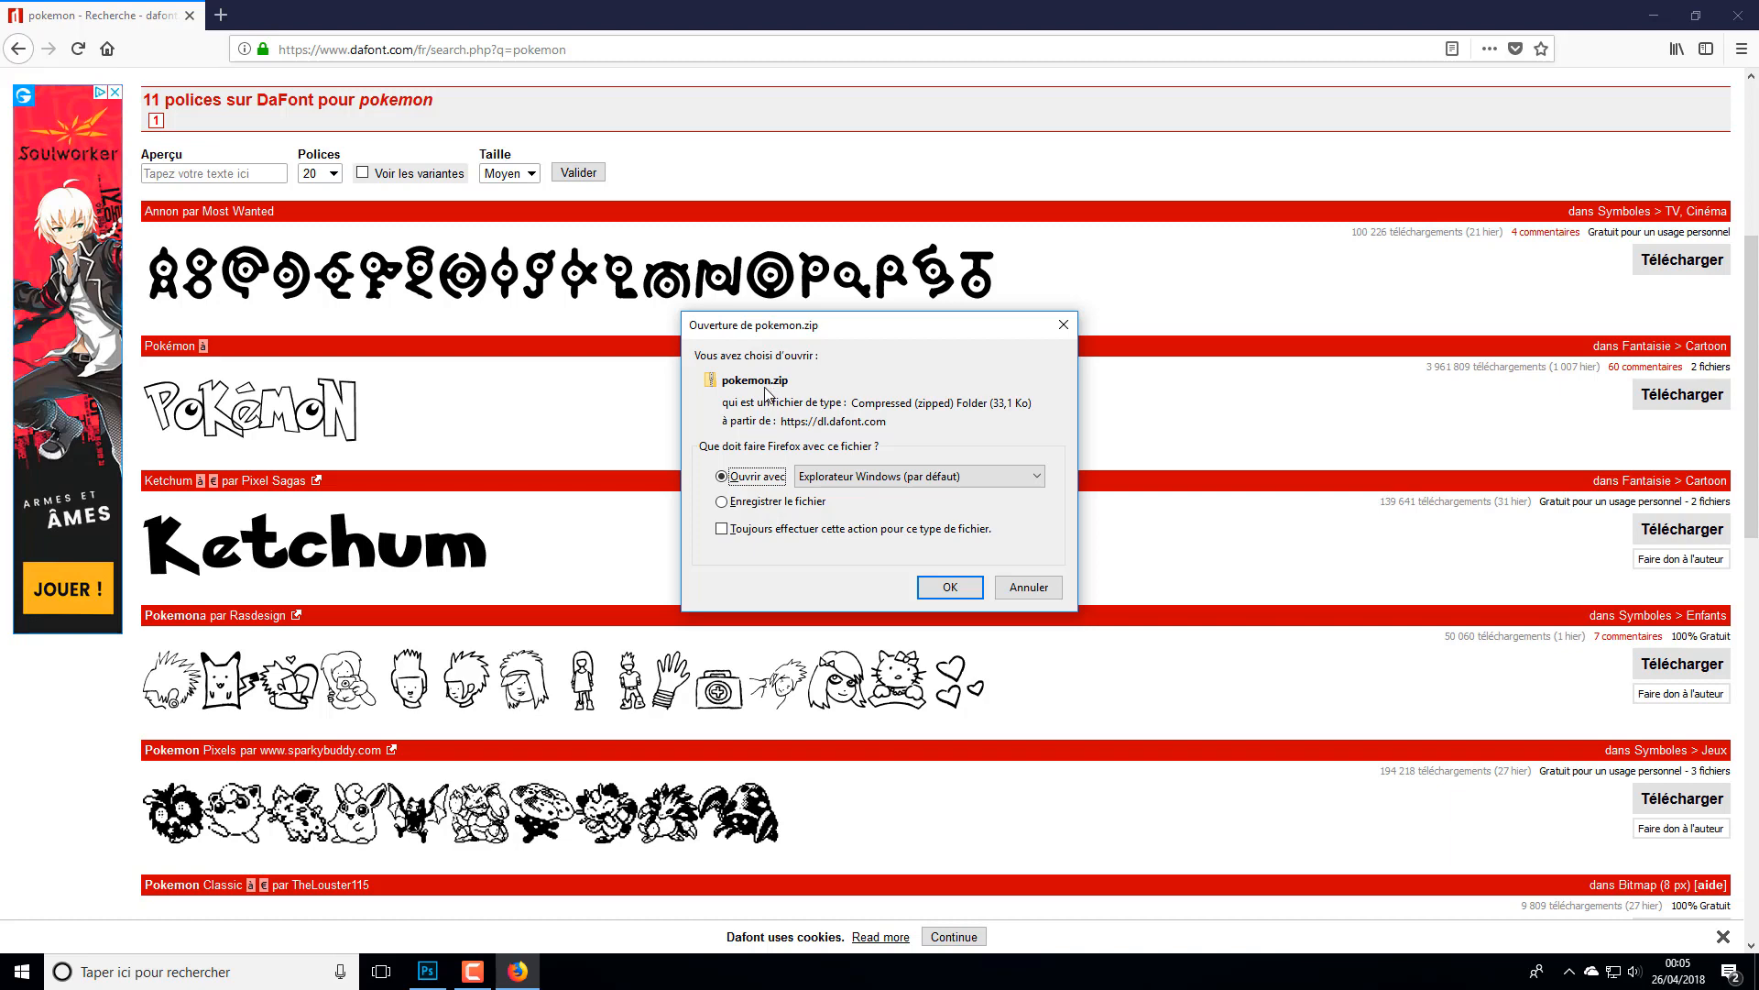
{"action": "left_click", "coordinate": [840, 477]}
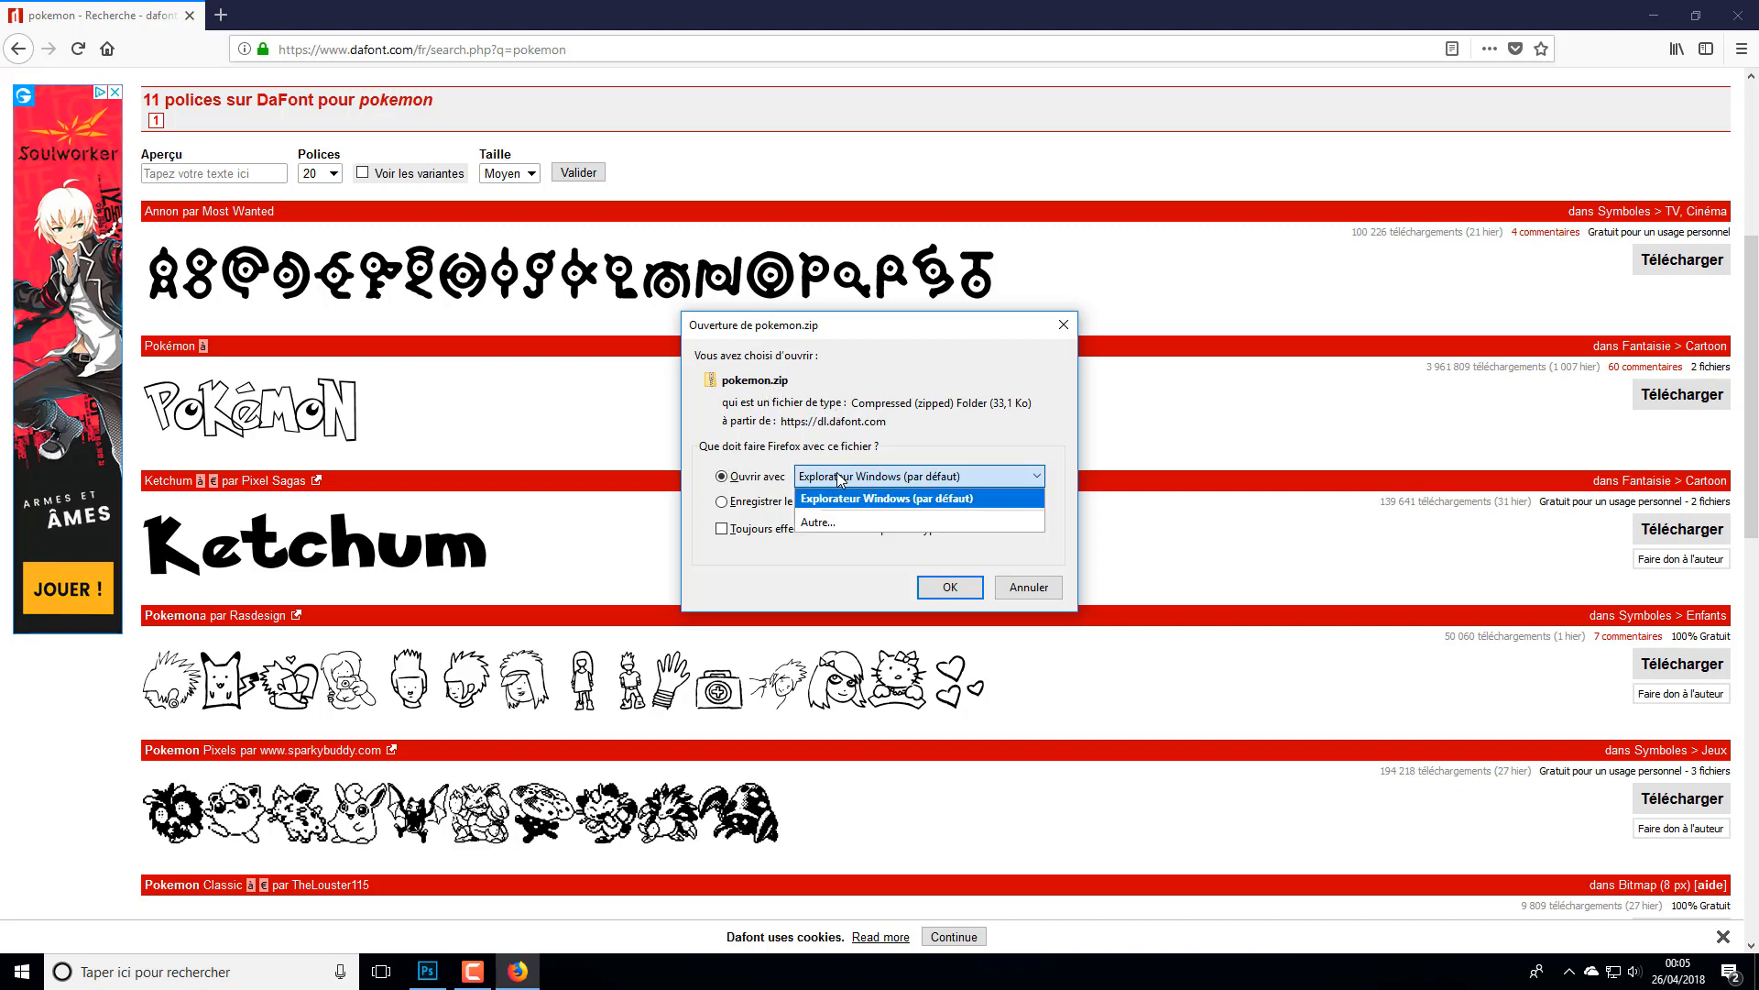
{"action": "left_click", "coordinate": [840, 520]}
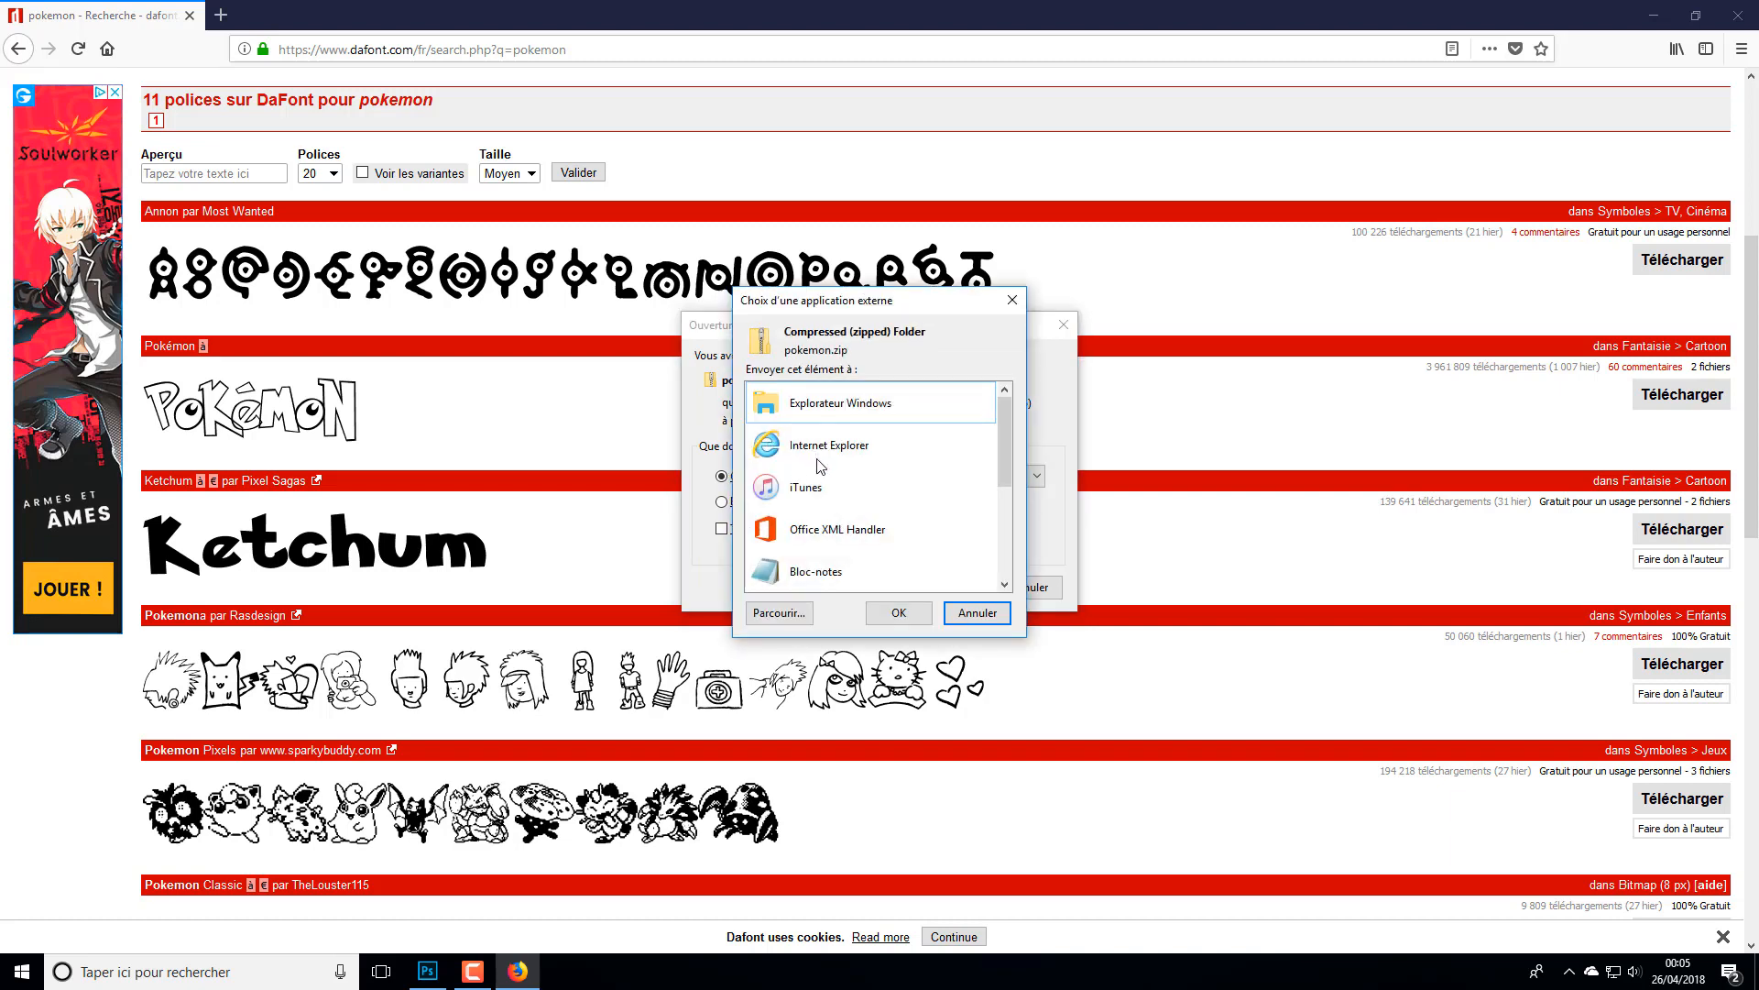
{"action": "scroll", "coordinate": [821, 467], "scroll_direction": "down", "scroll_amount": 3}
{"action": "scroll", "coordinate": [823, 469], "scroll_direction": "up", "scroll_amount": 3}
{"action": "scroll", "coordinate": [825, 469], "scroll_direction": "down", "scroll_amount": 3}
{"action": "scroll", "coordinate": [827, 470], "scroll_direction": "up", "scroll_amount": 3}
{"action": "left_click", "coordinate": [975, 614]}
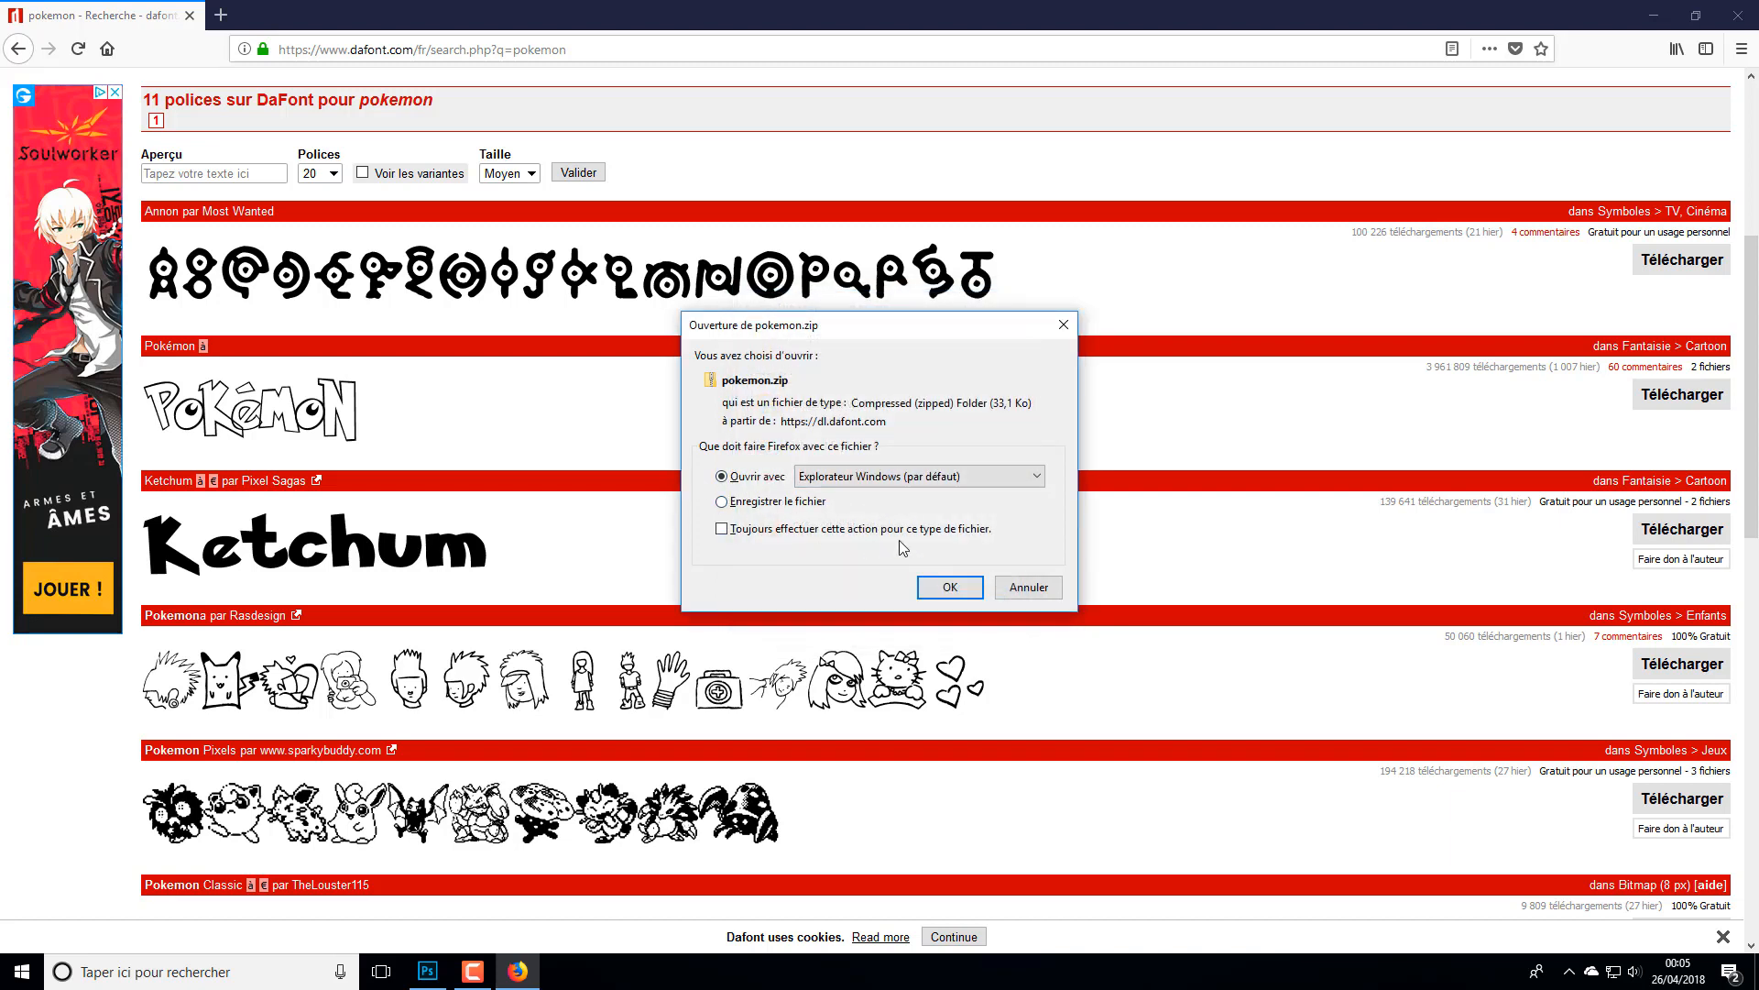
- Open pokemon.zip with Windows Explorer, install the Pokemon Hollow font and close its preview
{"action": "left_click", "coordinate": [949, 587]}
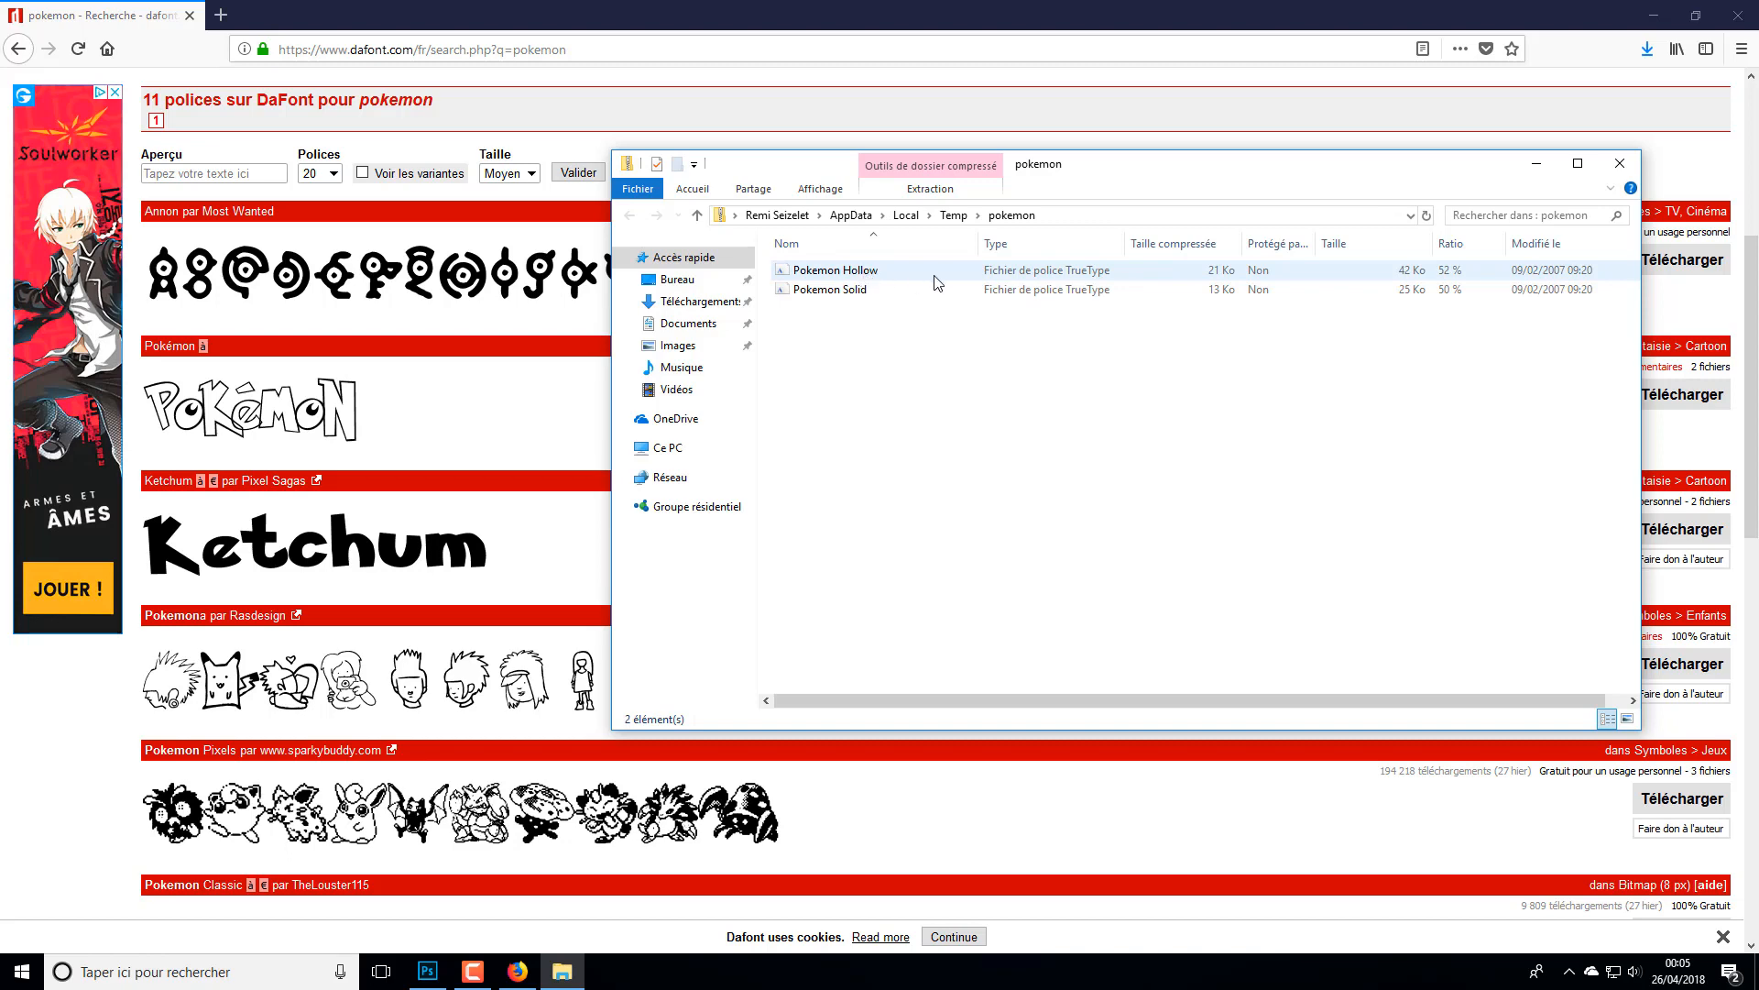
{"action": "left_click", "coordinate": [873, 275]}
{"action": "double_click", "coordinate": [873, 280]}
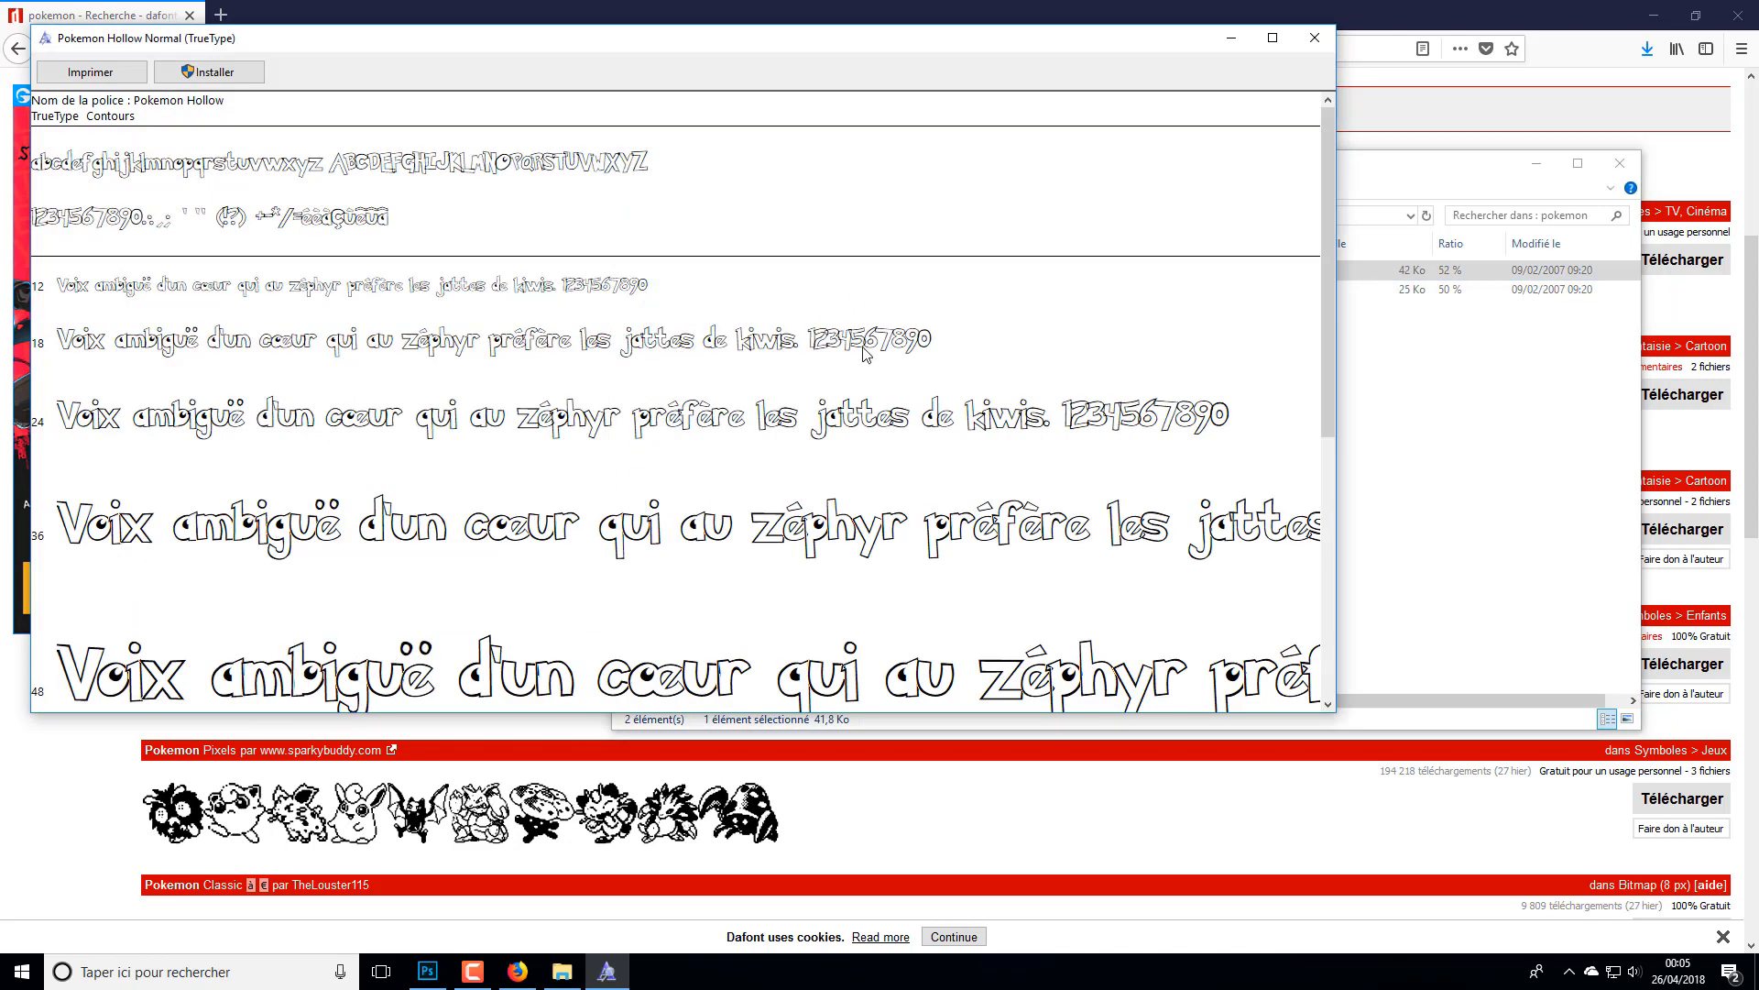
{"action": "left_click_drag", "start_coordinate": [1328, 187], "coordinate": [1260, 164]}
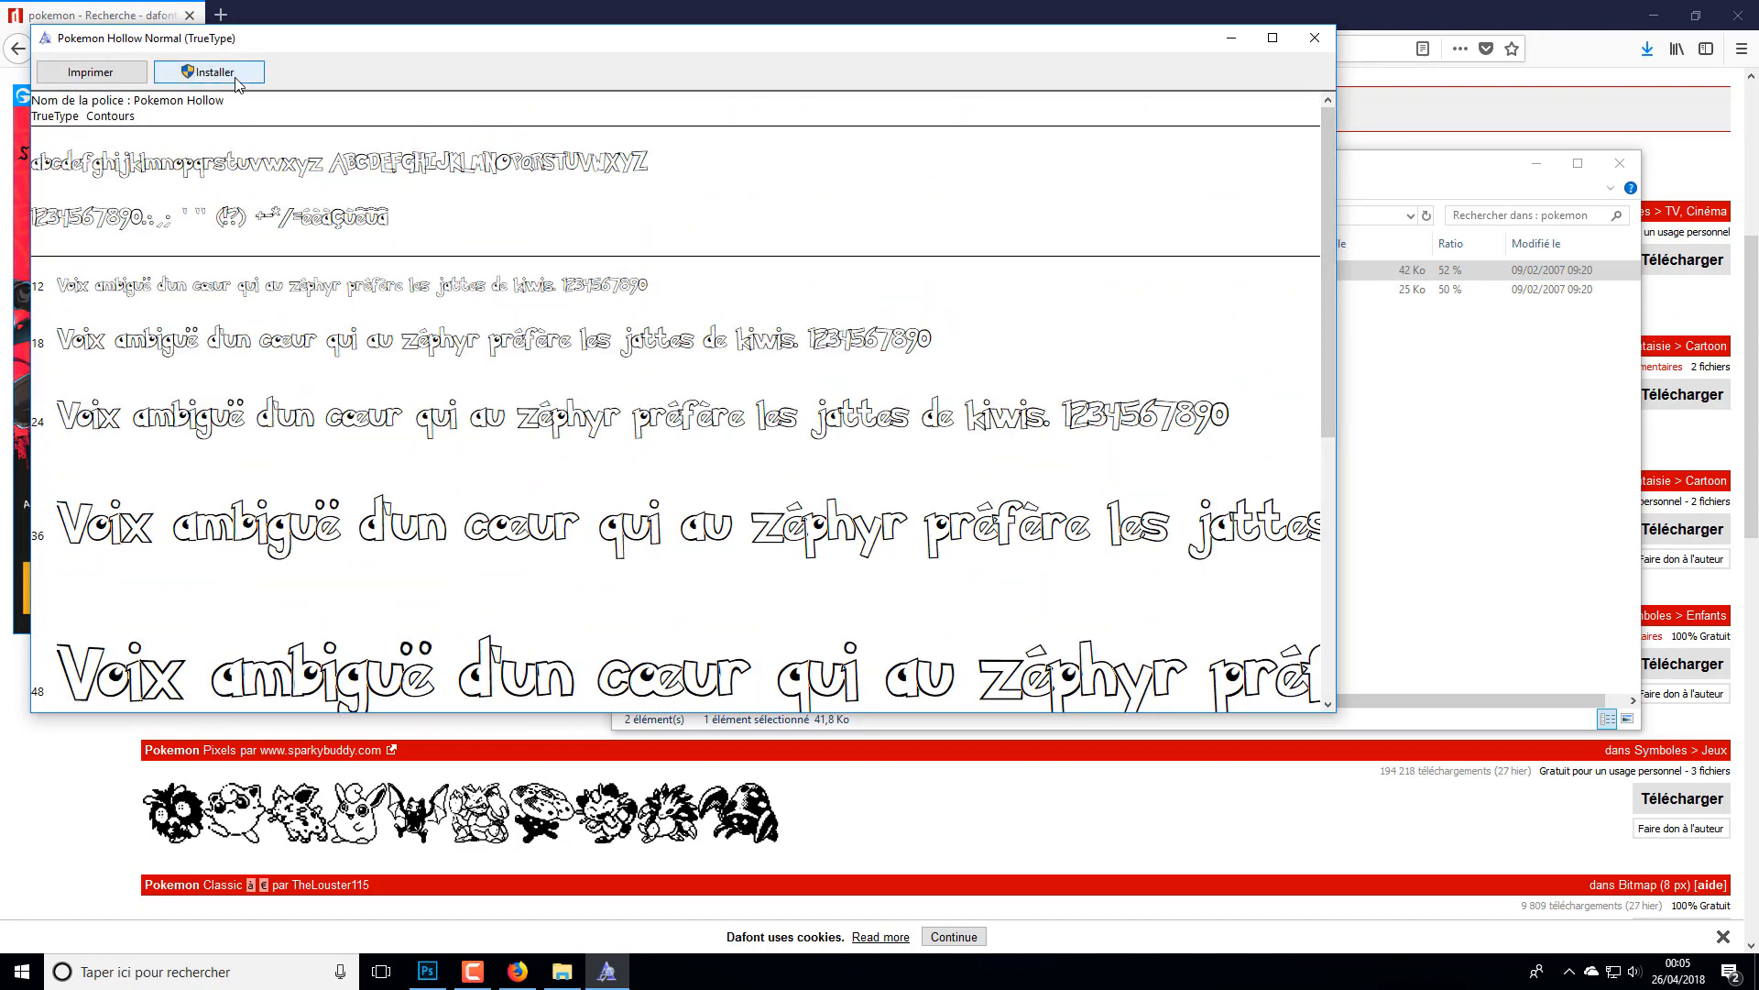
{"action": "left_click", "coordinate": [207, 79]}
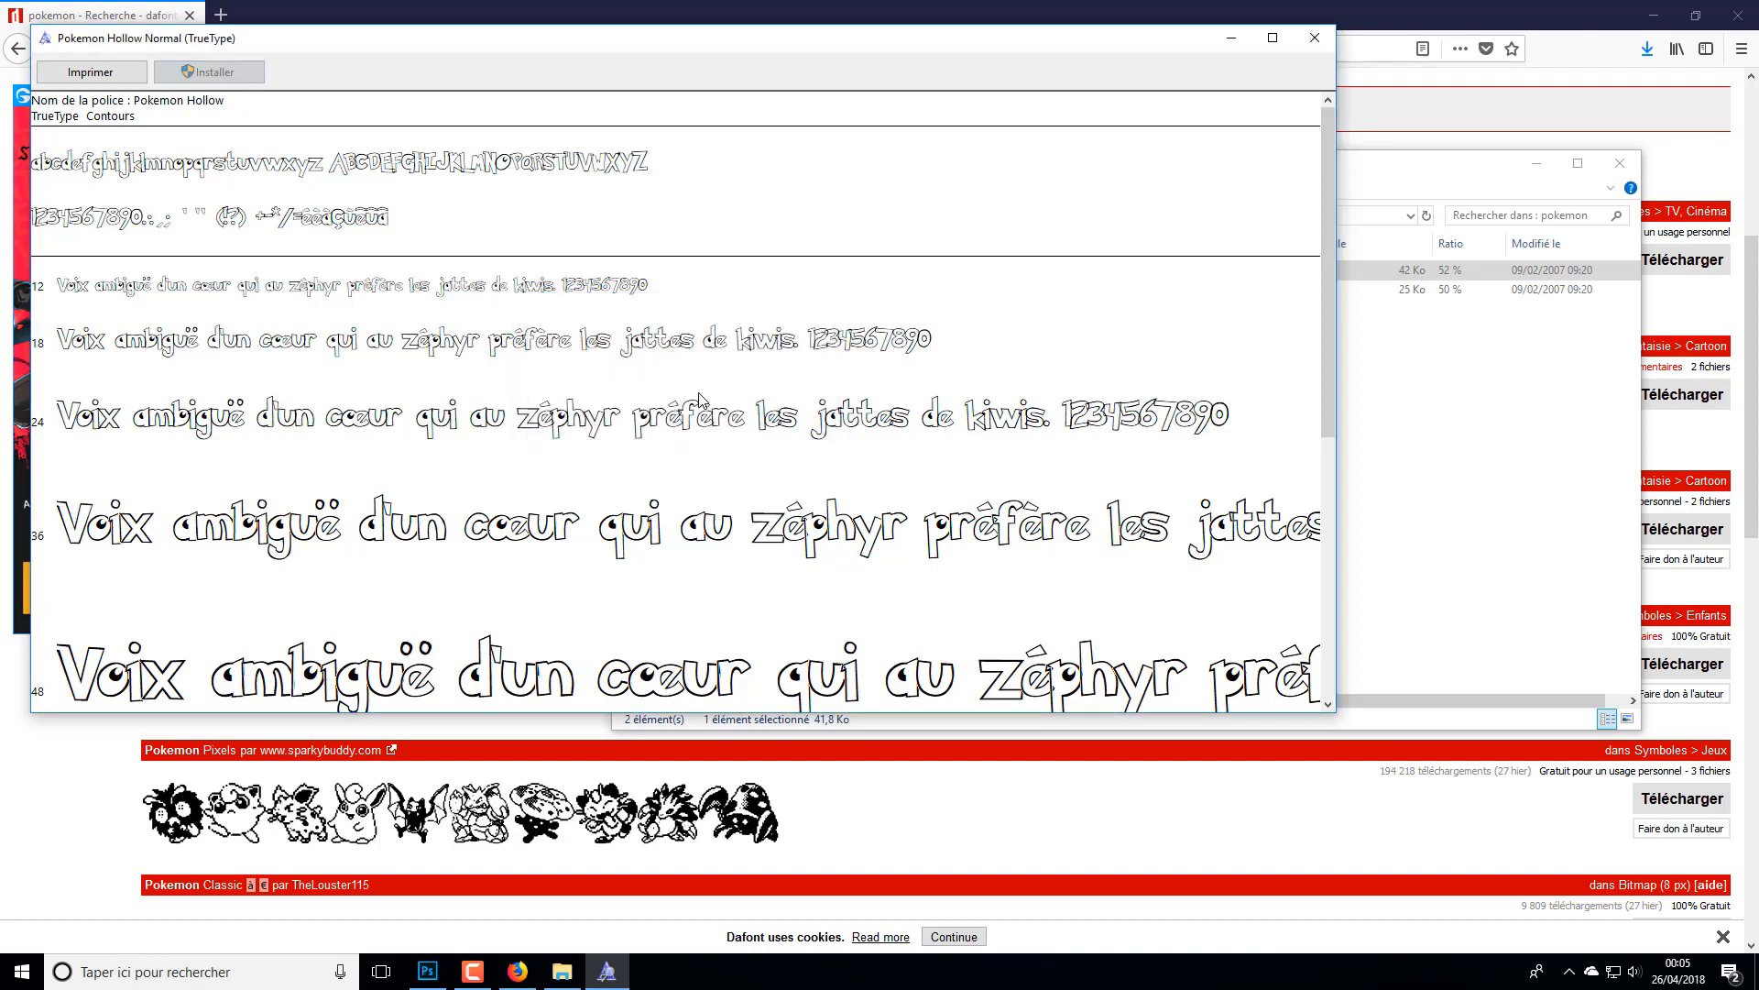
{"action": "left_click", "coordinate": [1314, 37]}
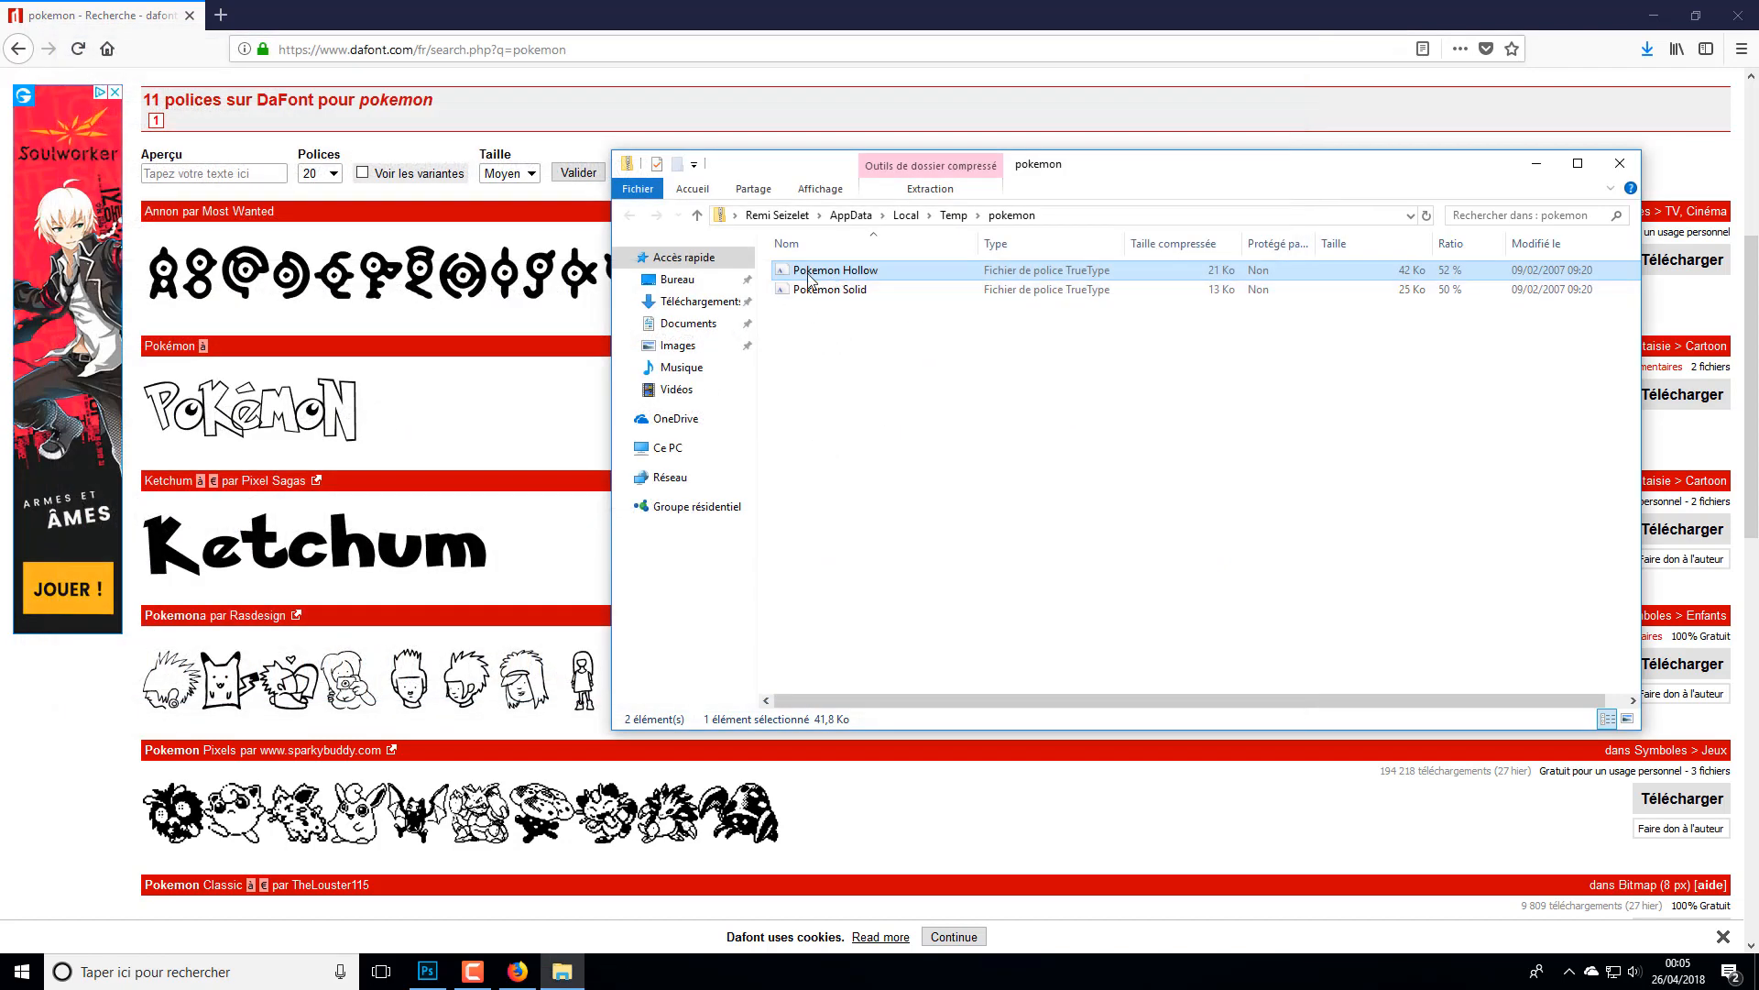
- Switch back to Photoshop, change the font of the word "Hello" to Pokemon Hollow and commit the text edit
{"action": "left_click", "coordinate": [427, 971]}
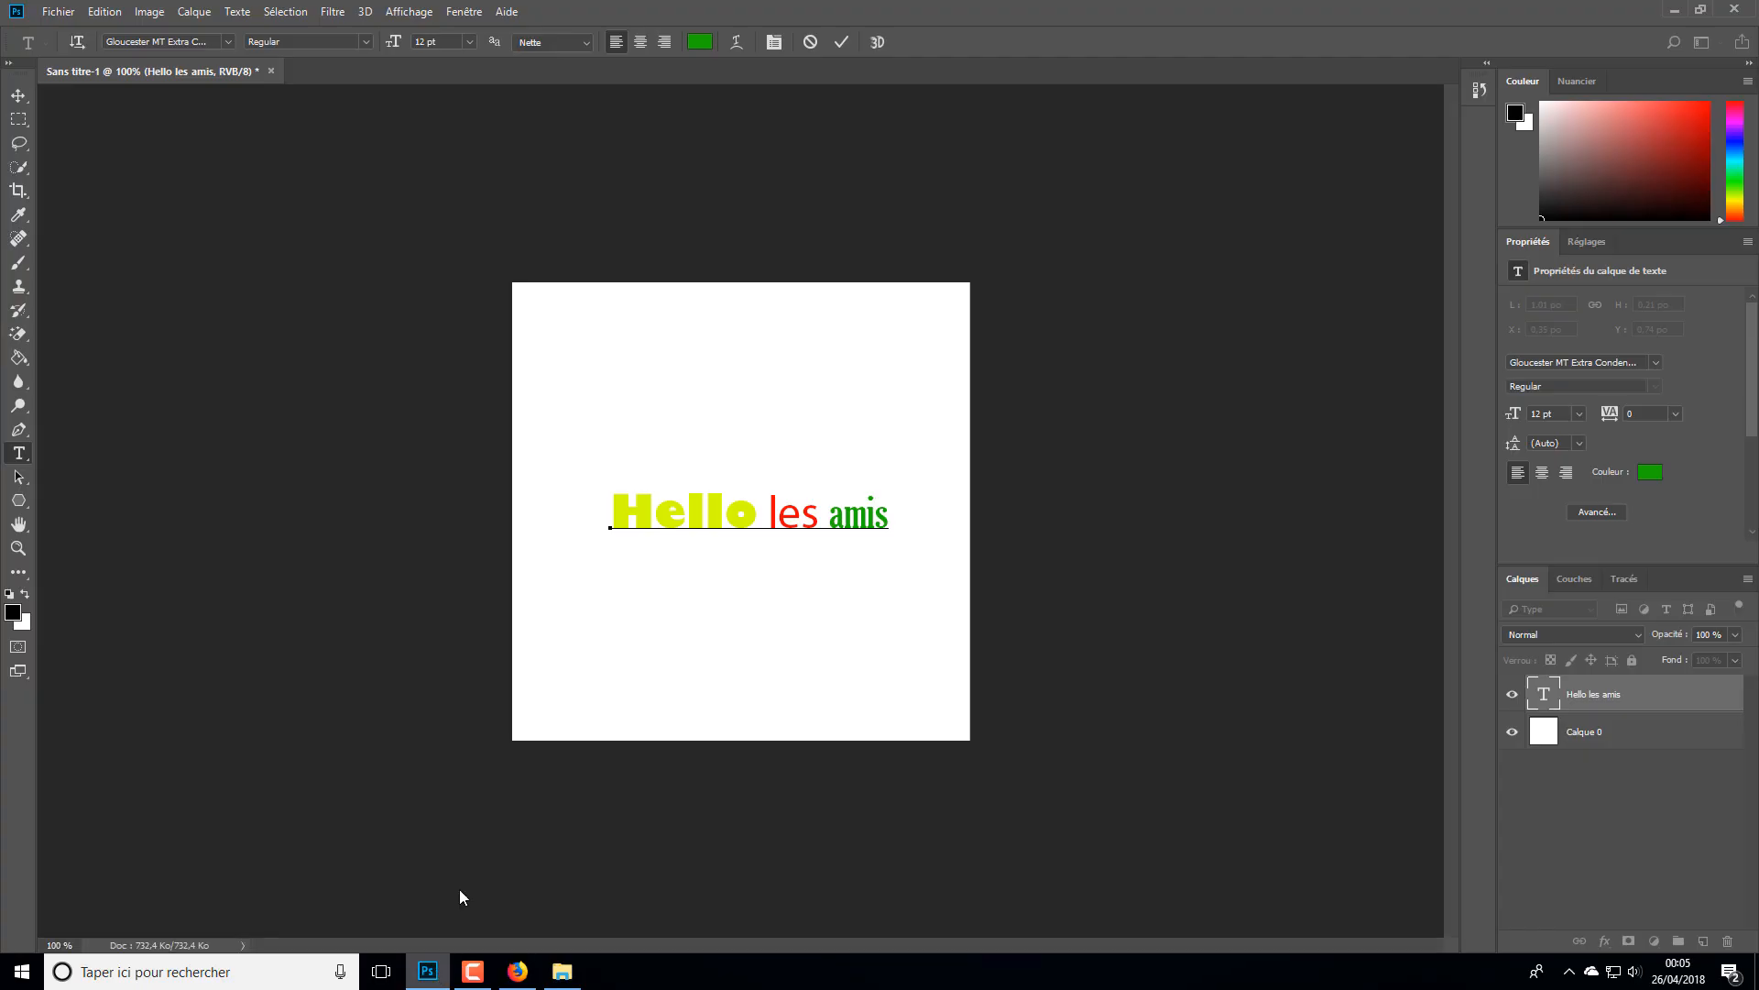
{"action": "left_click_drag", "start_coordinate": [775, 515], "coordinate": [466, 401]}
{"action": "left_click", "coordinate": [755, 515]}
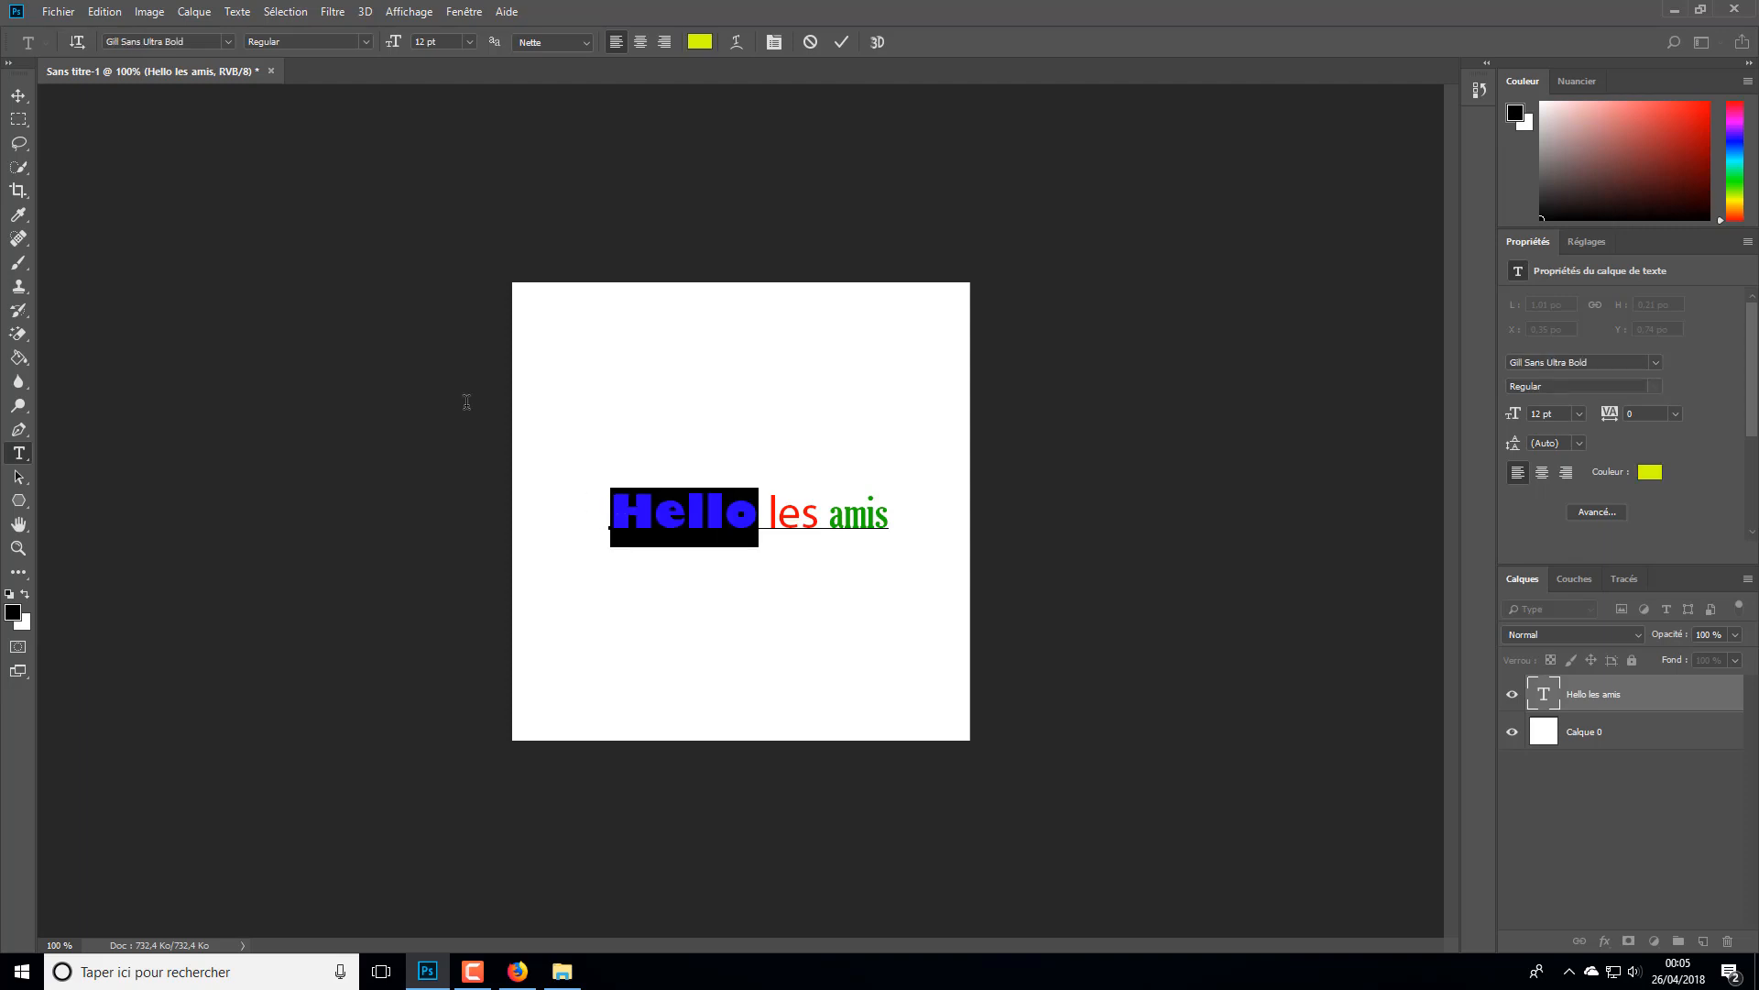
{"action": "left_click", "coordinate": [227, 41]}
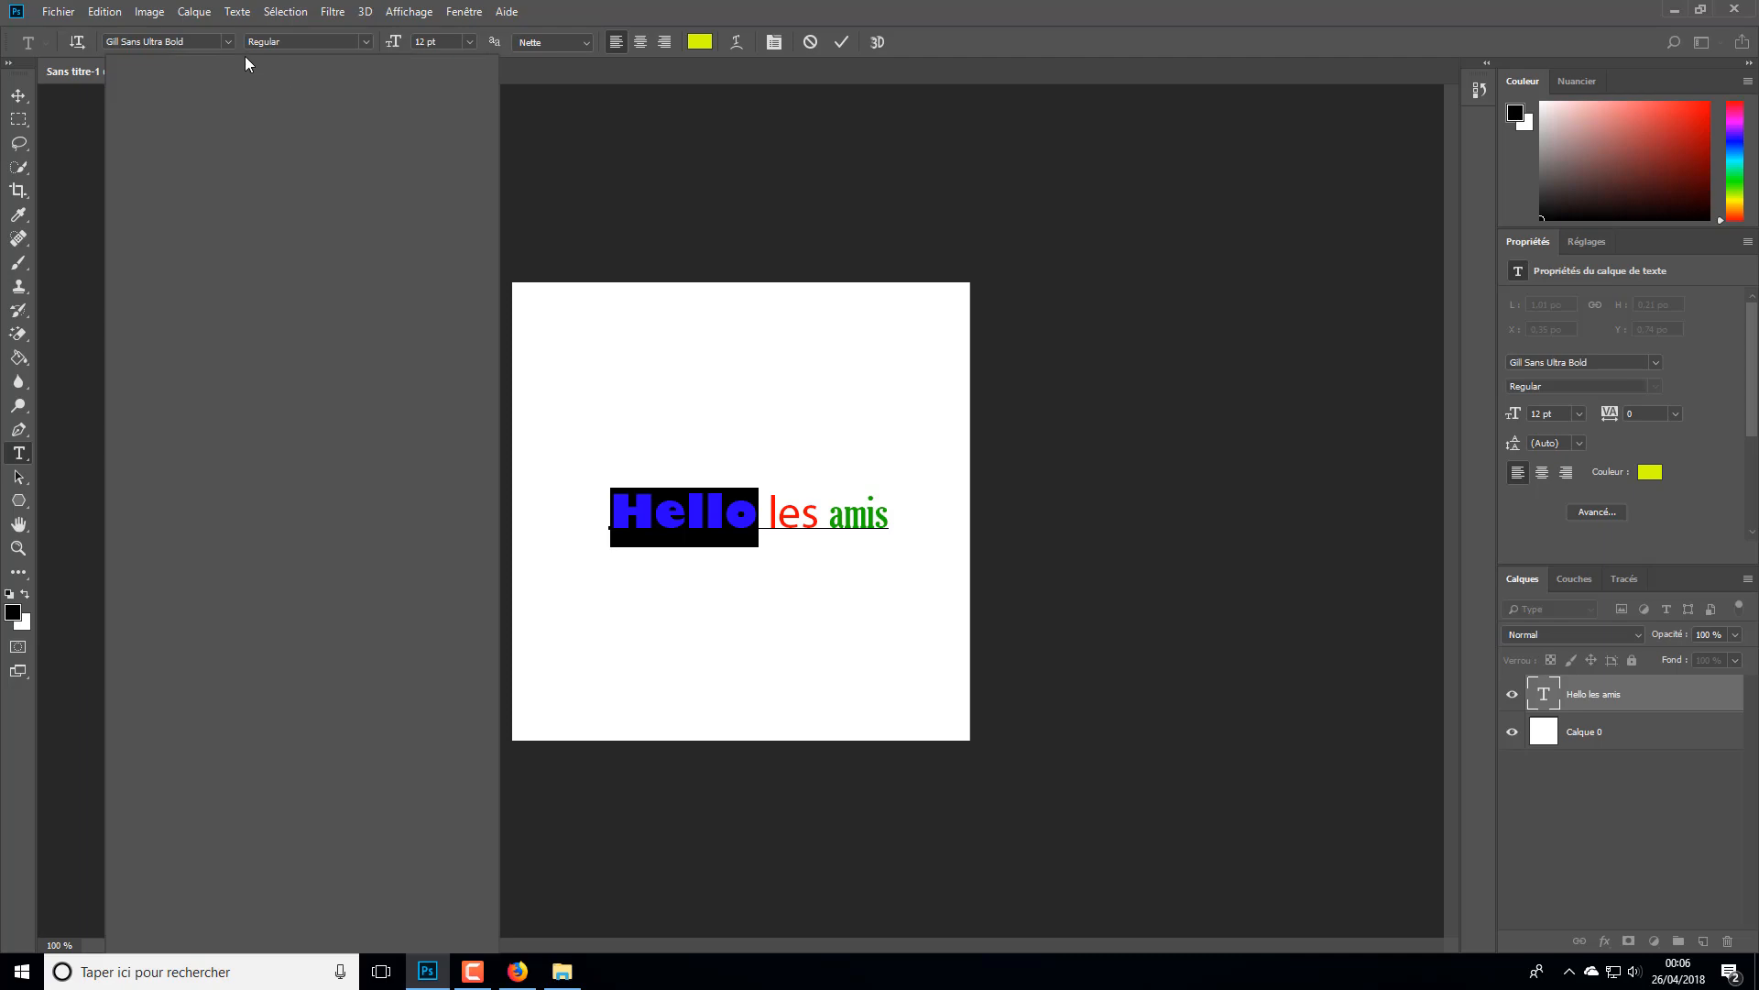
{"action": "left_click", "coordinate": [227, 40]}
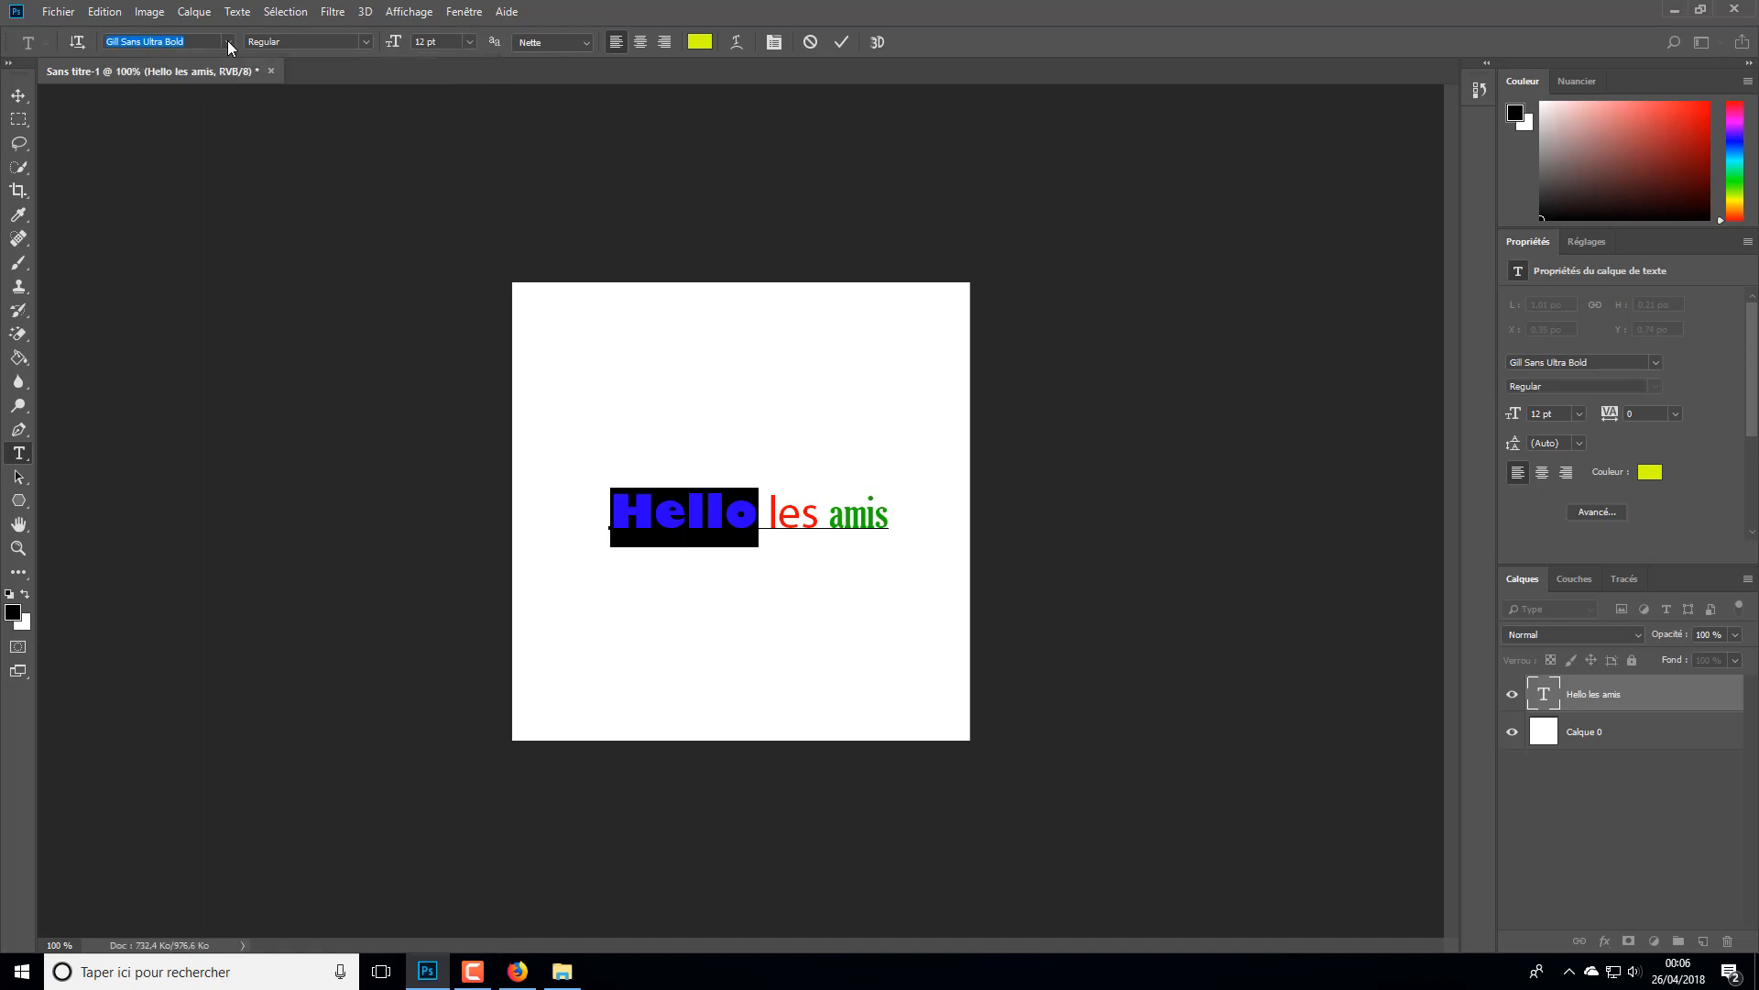
{"action": "left_click", "coordinate": [227, 40]}
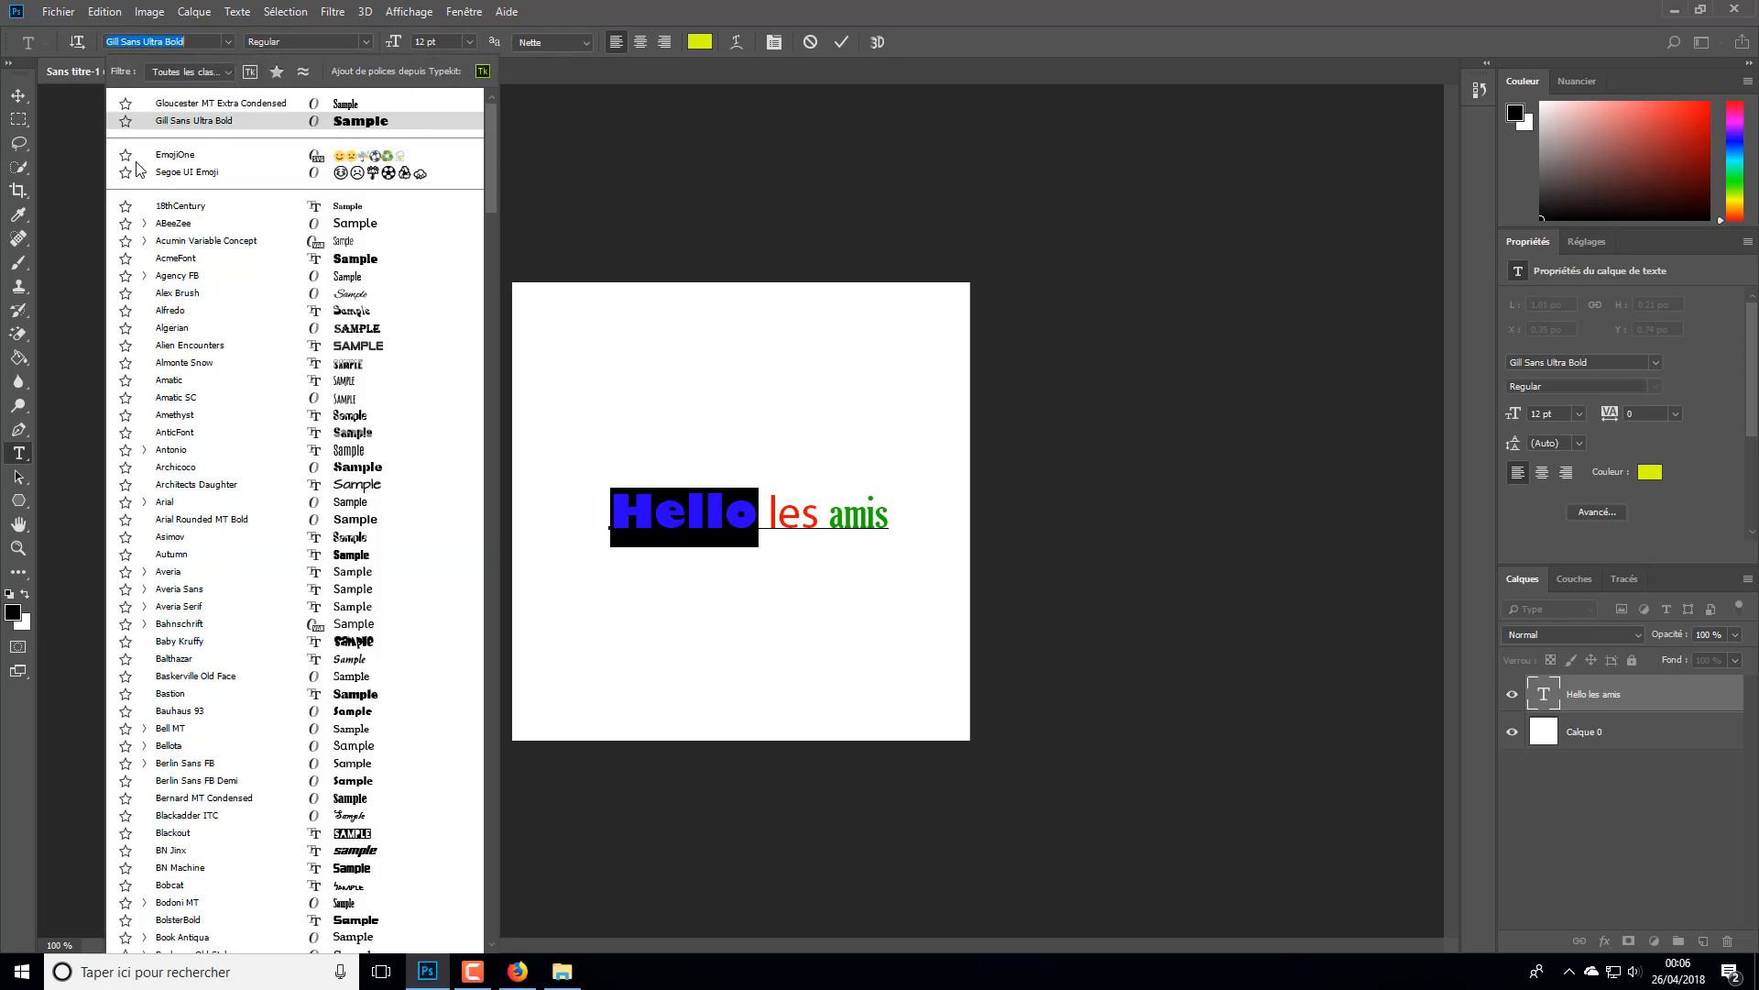
{"action": "scroll", "coordinate": [283, 287], "scroll_direction": "down", "scroll_amount": 5}
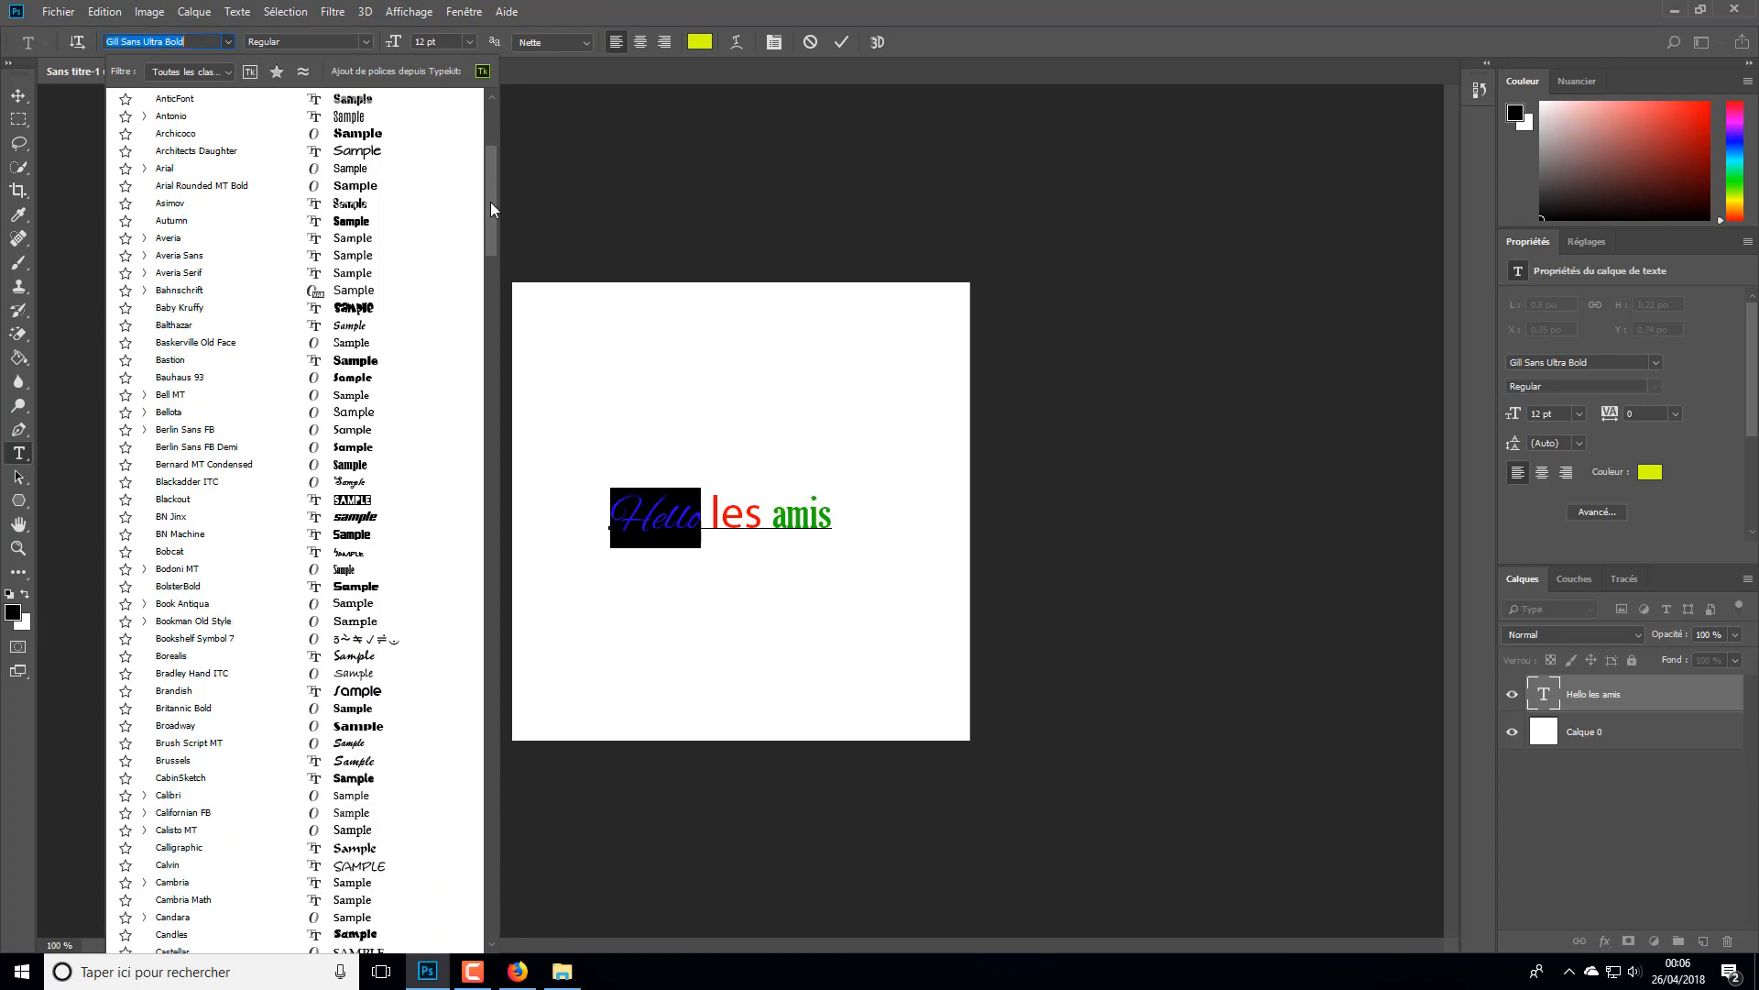
{"action": "left_click_drag", "start_coordinate": [491, 203], "coordinate": [476, 682]}
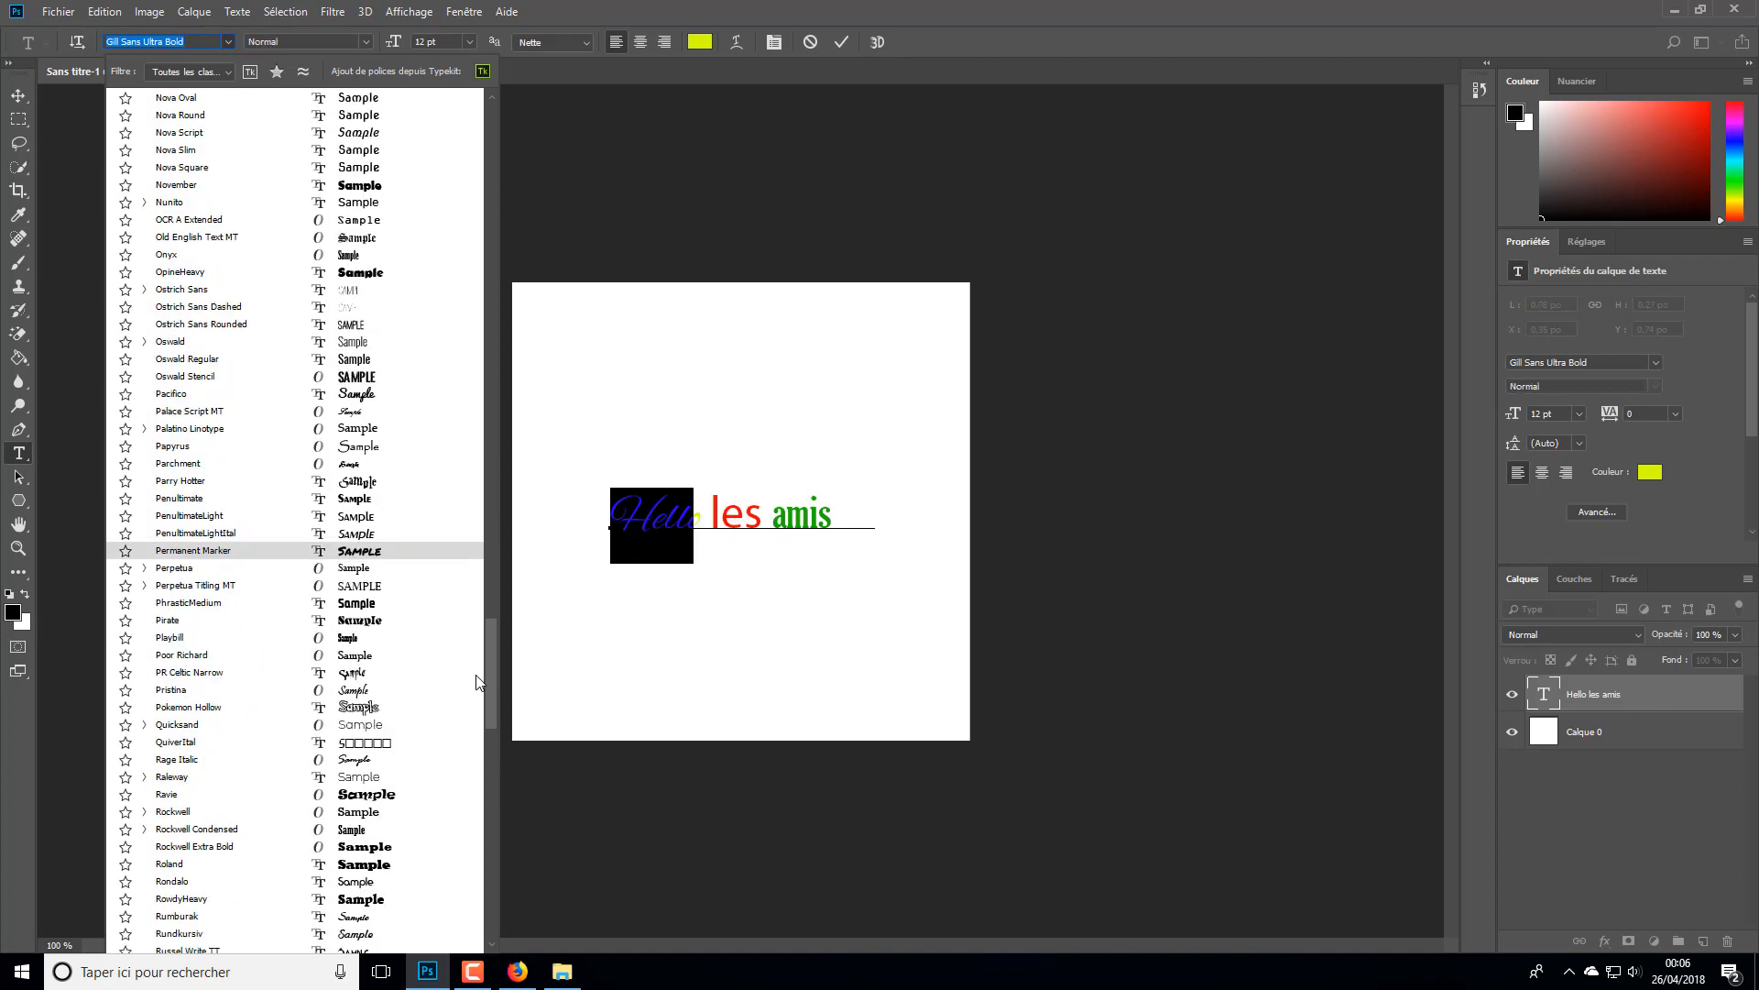
{"action": "left_click", "coordinate": [203, 711]}
{"action": "left_click", "coordinate": [722, 513]}
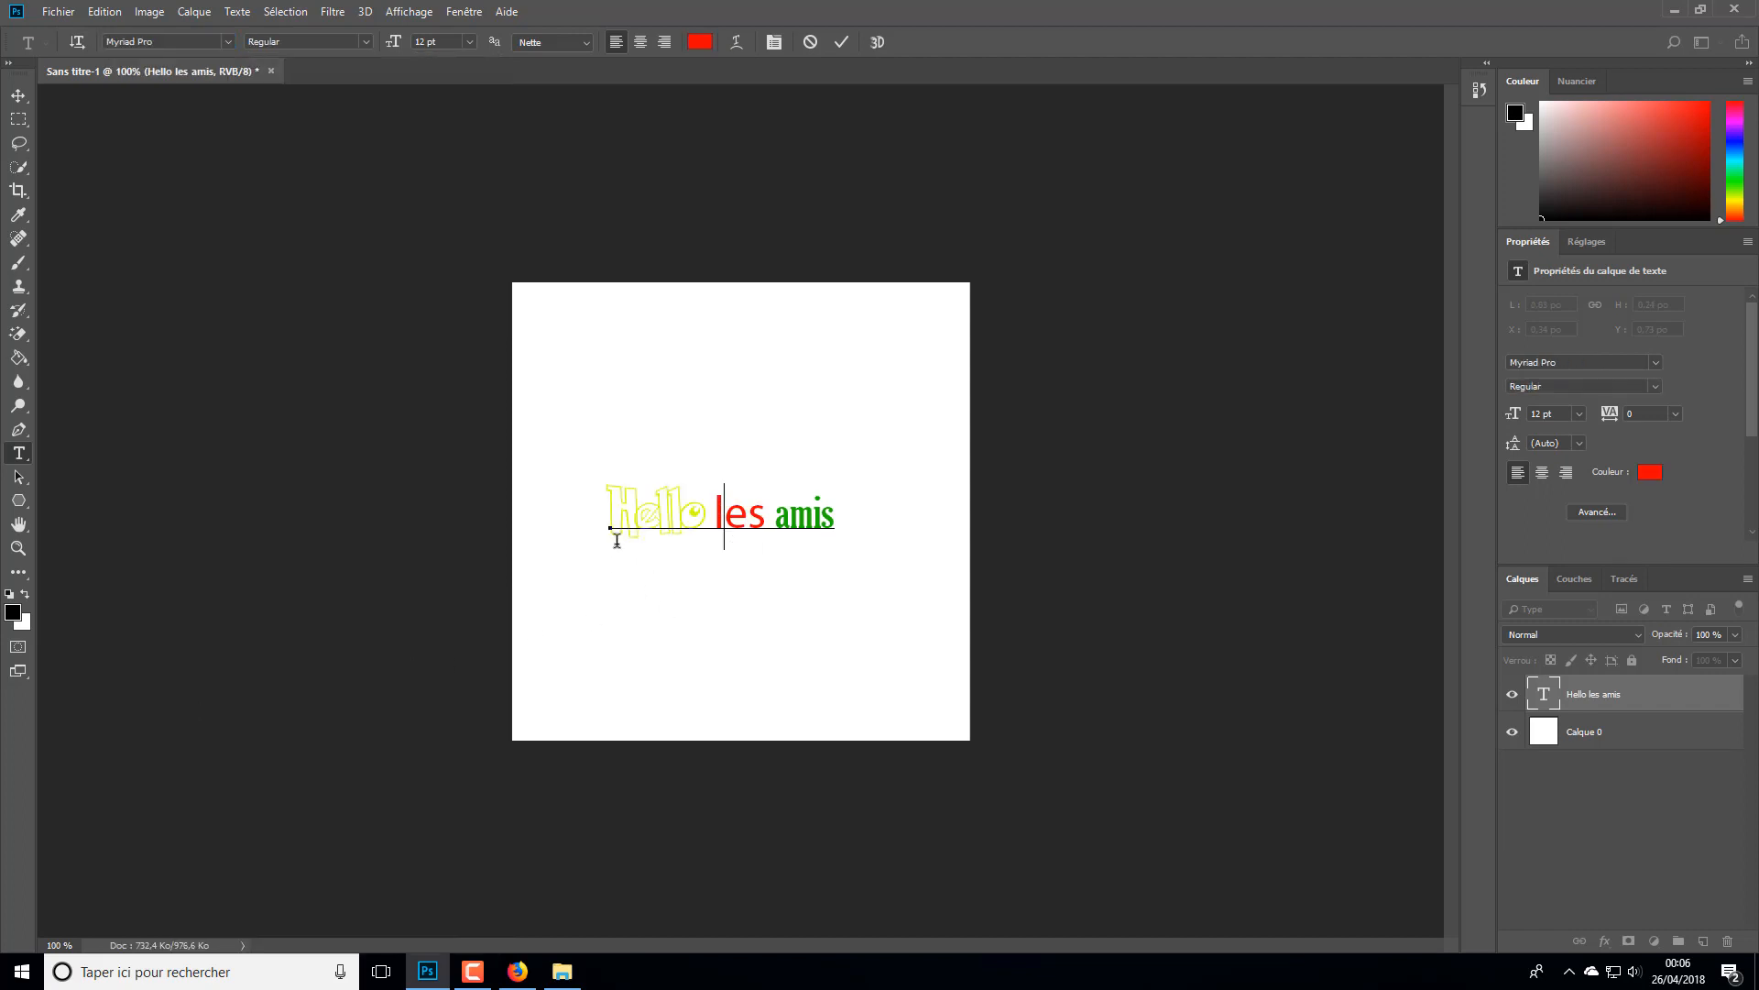
{"action": "left_click", "coordinate": [1106, 527]}
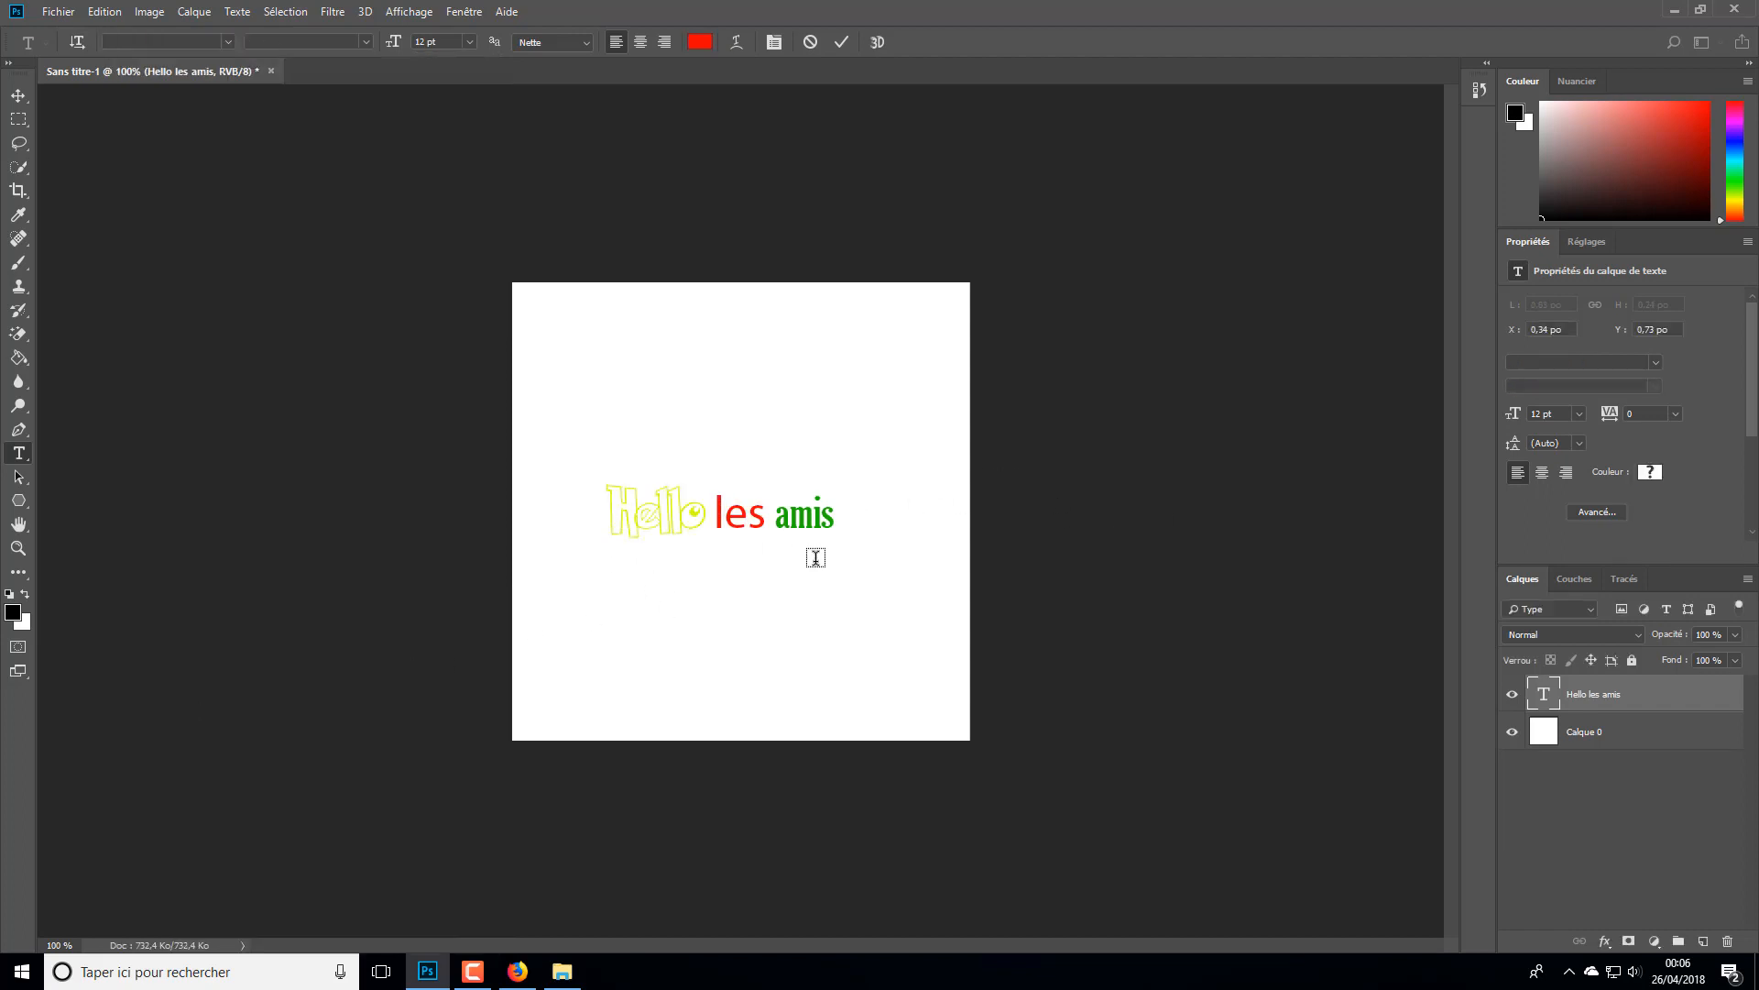
{"action": "scroll", "coordinate": [720, 556], "scroll_direction": "up", "scroll_amount": 5}
{"action": "scroll", "coordinate": [719, 548], "scroll_direction": "up", "scroll_amount": 3}
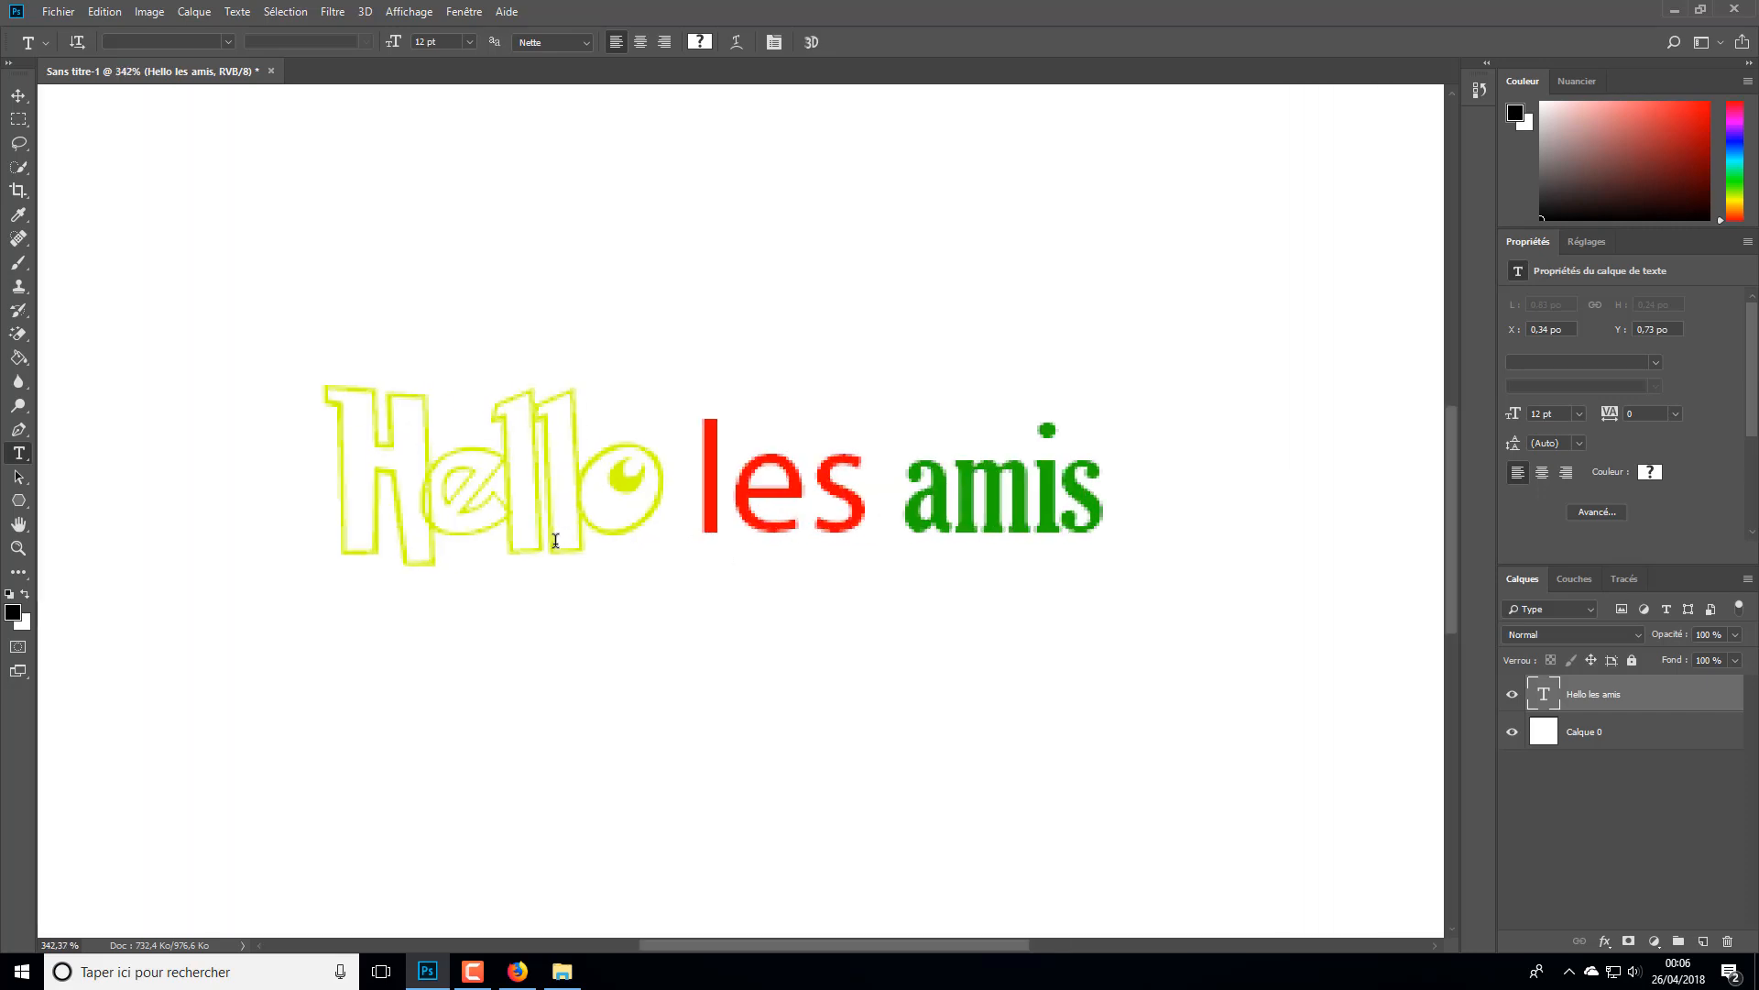
- Rasterize the "Hello les amis" text layer and toggle its visibility off and back on
{"action": "scroll", "coordinate": [568, 527], "scroll_direction": "down", "scroll_amount": 5}
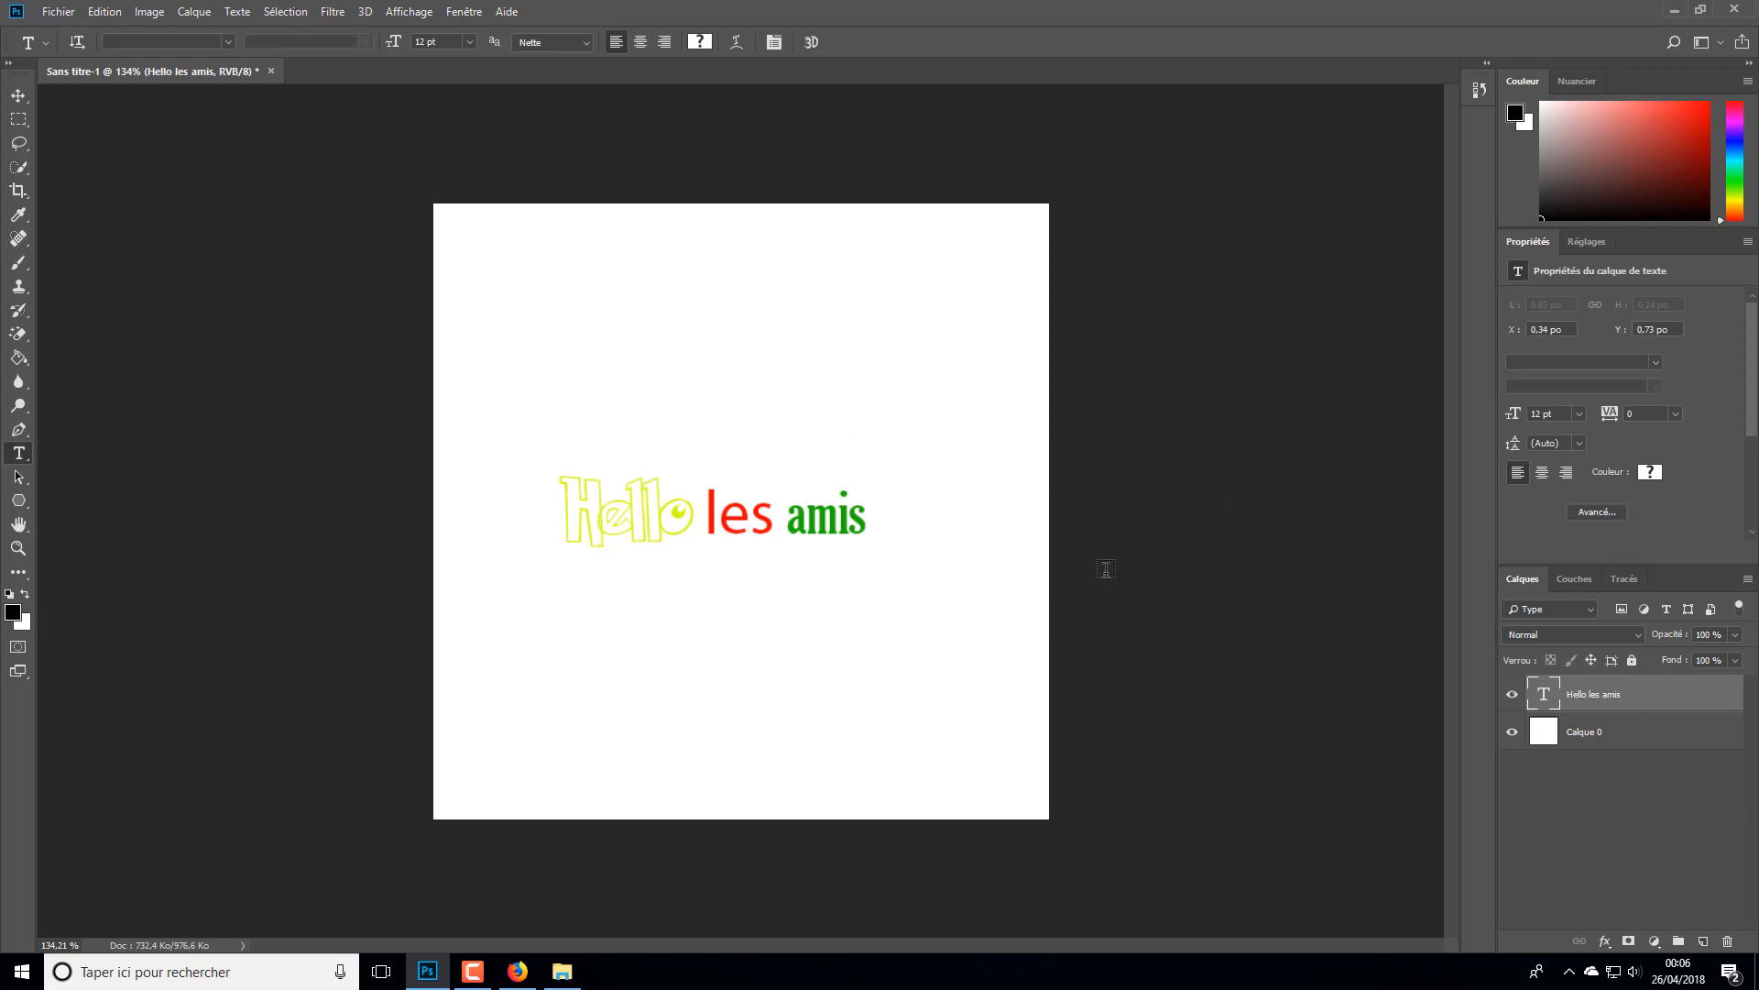
{"action": "right_click", "coordinate": [1620, 700]}
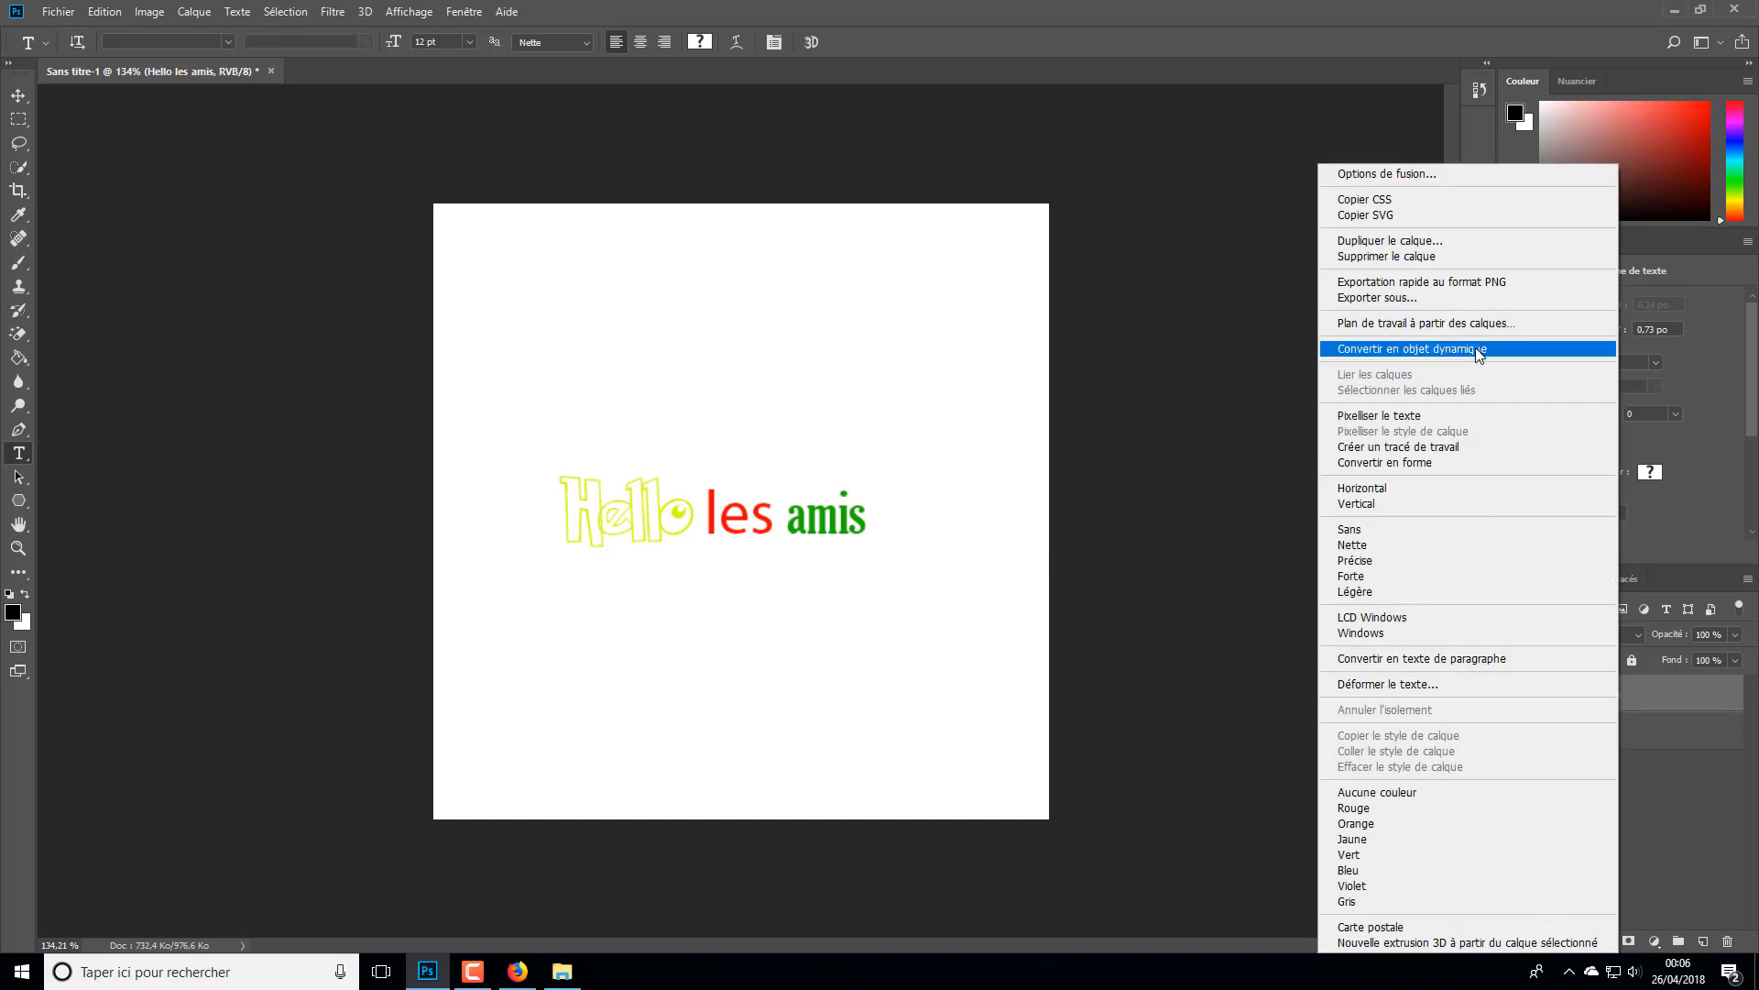
{"action": "left_click", "coordinate": [1425, 420]}
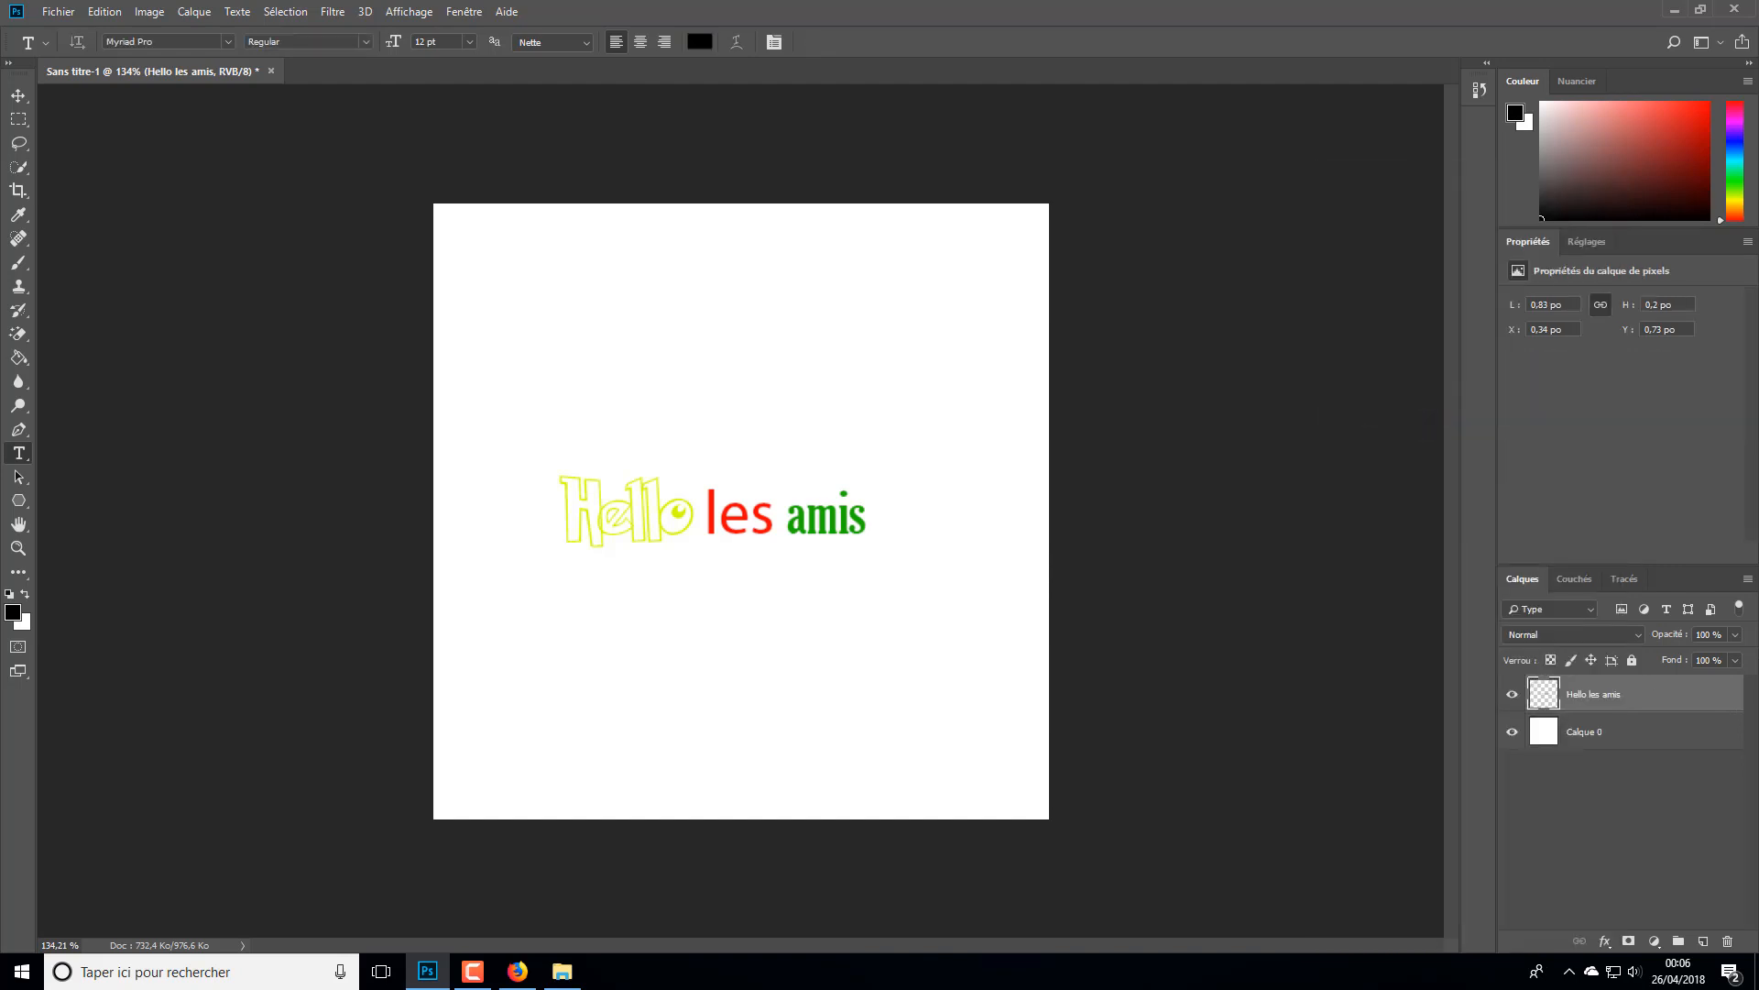
{"action": "left_click", "coordinate": [1511, 696]}
{"action": "left_click", "coordinate": [1511, 697]}
{"action": "left_click", "coordinate": [612, 540]}
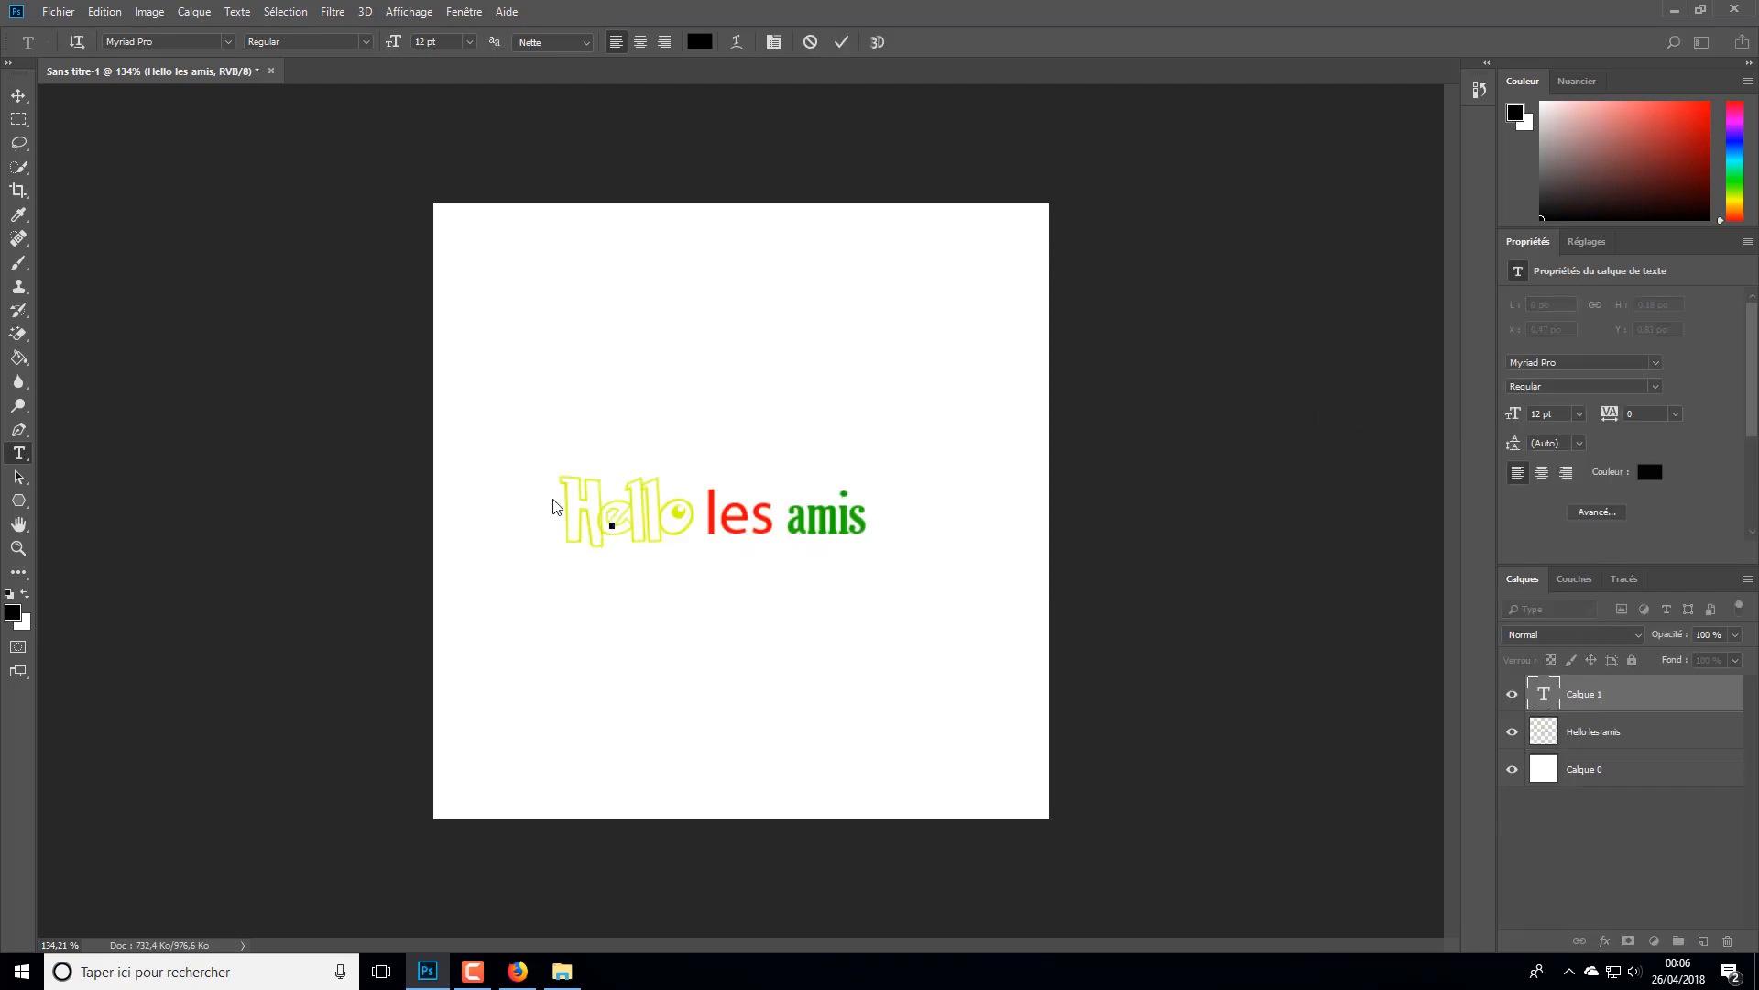
{"action": "type", "text": "dsdfqsdf"}
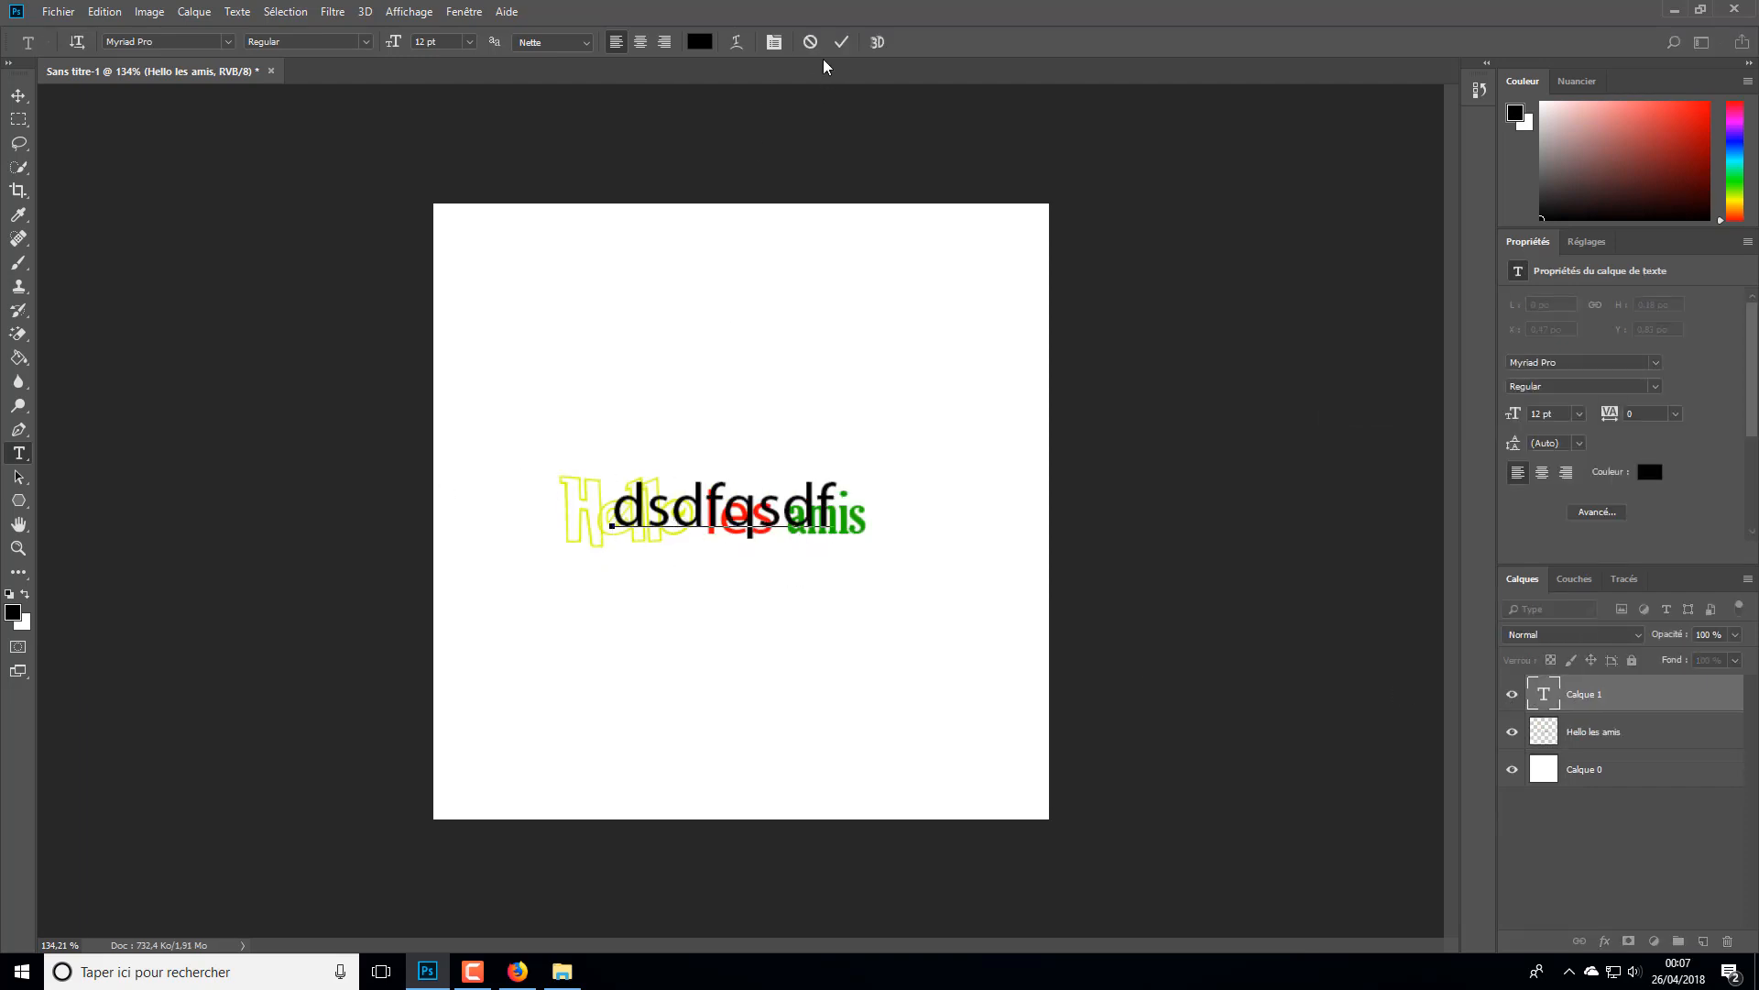
{"action": "left_click", "coordinate": [810, 42]}
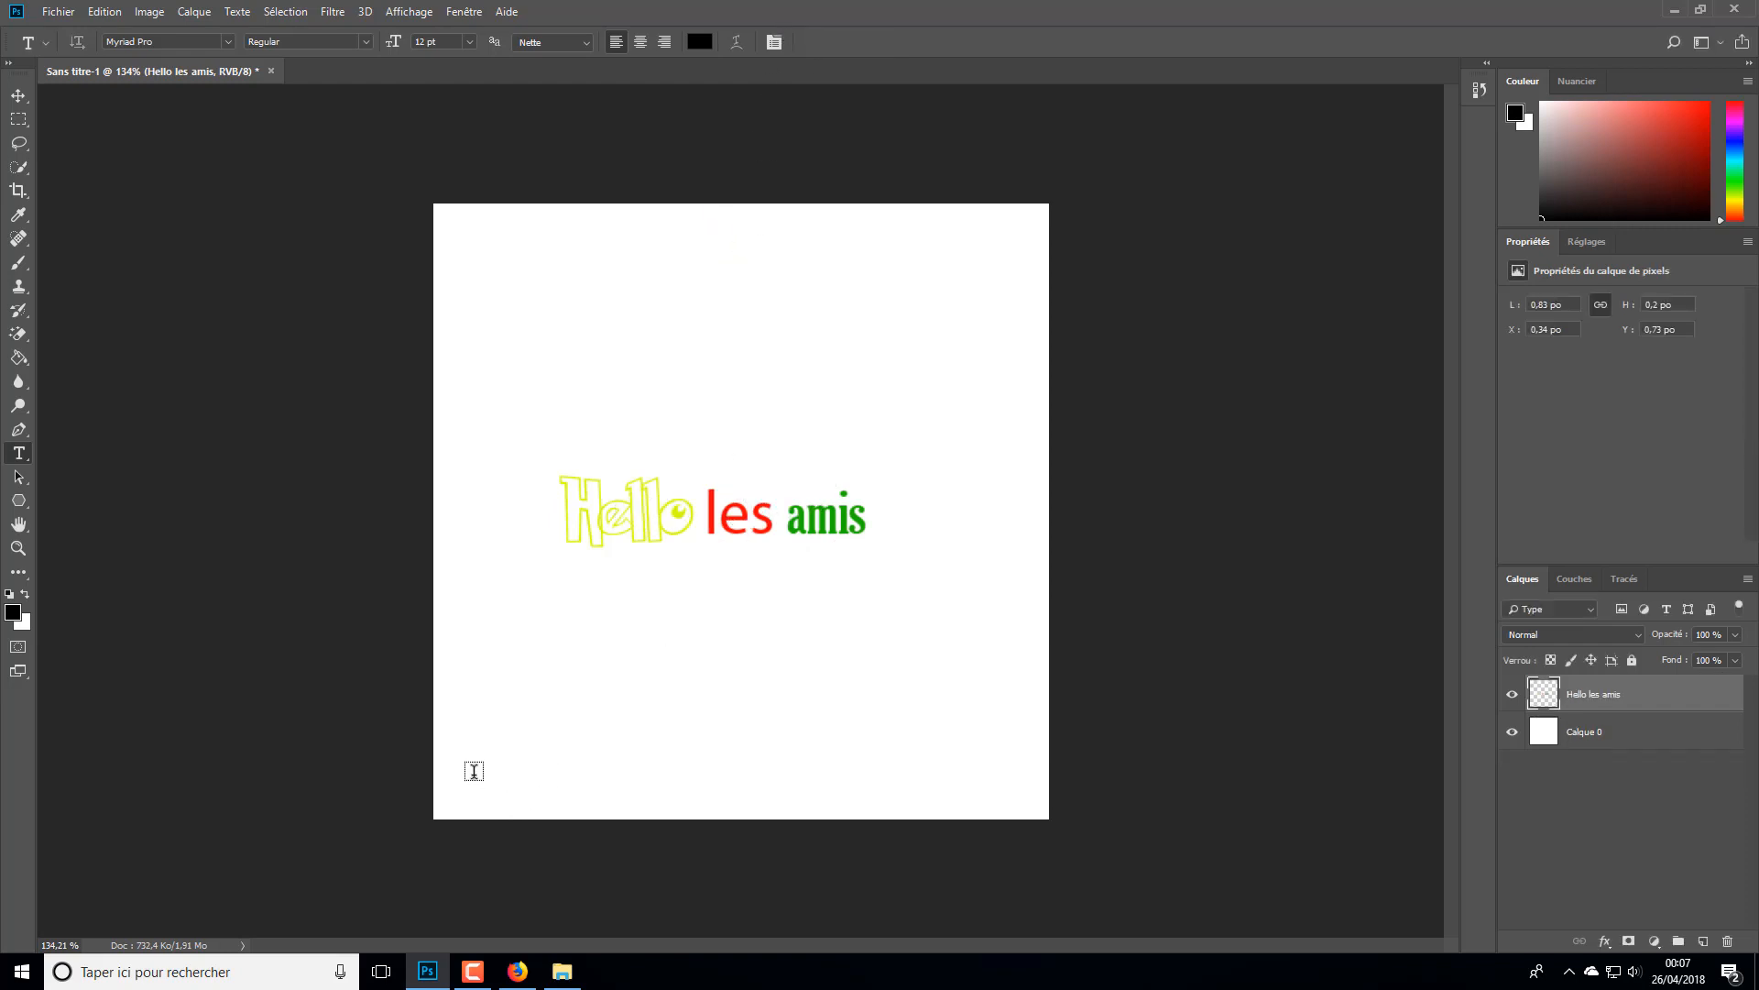
- Activate the Paint Bucket tool, set the foreground hue to 251°, try filling the letter H and undo that fill
{"action": "scroll", "coordinate": [523, 613], "scroll_direction": "up", "scroll_amount": 5}
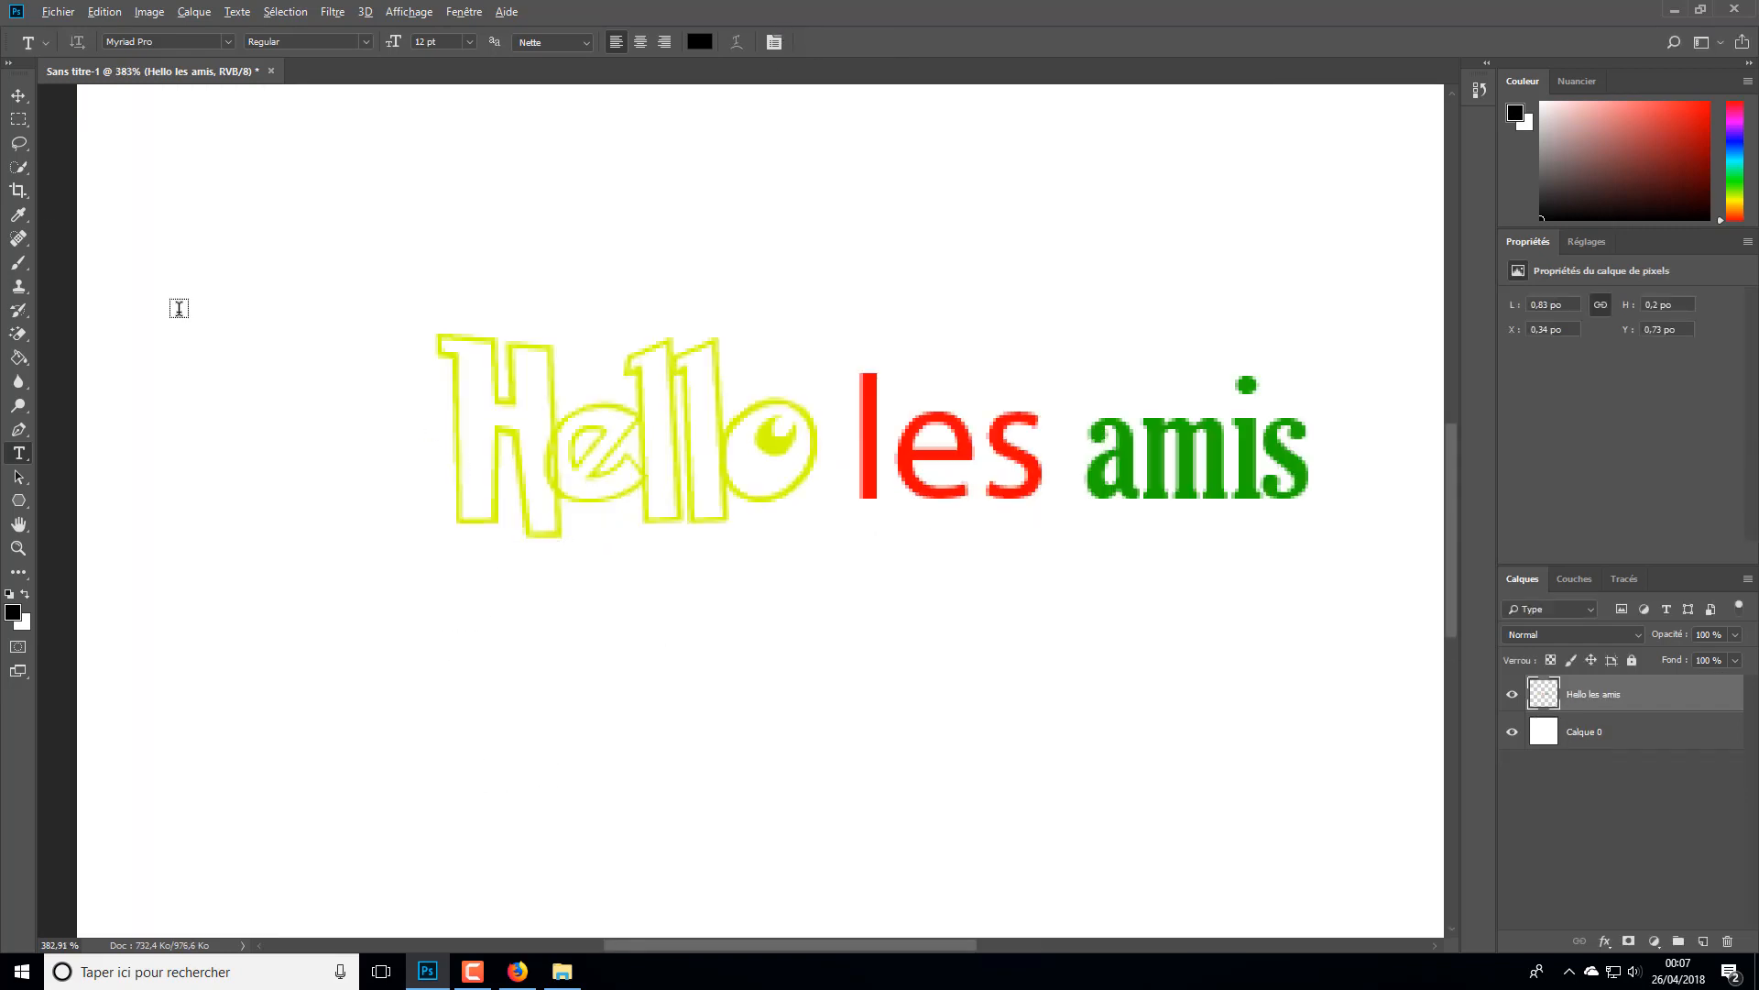
{"action": "left_click", "coordinate": [19, 357]}
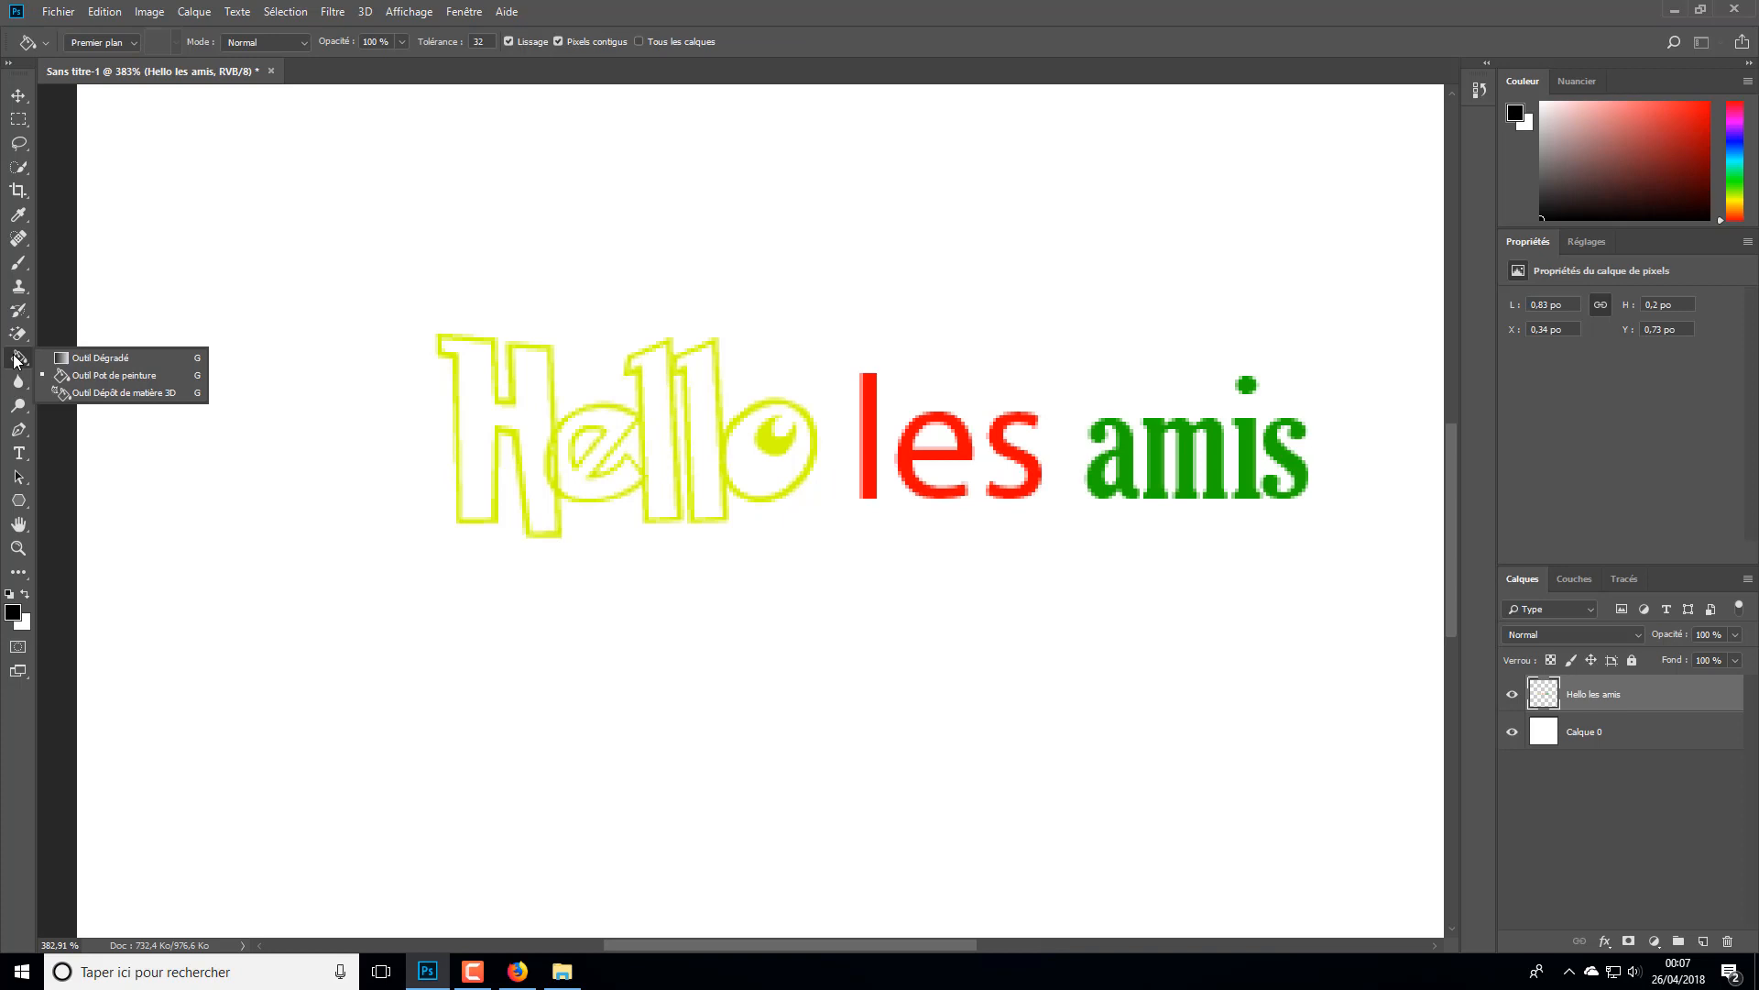
{"action": "left_click", "coordinate": [108, 380]}
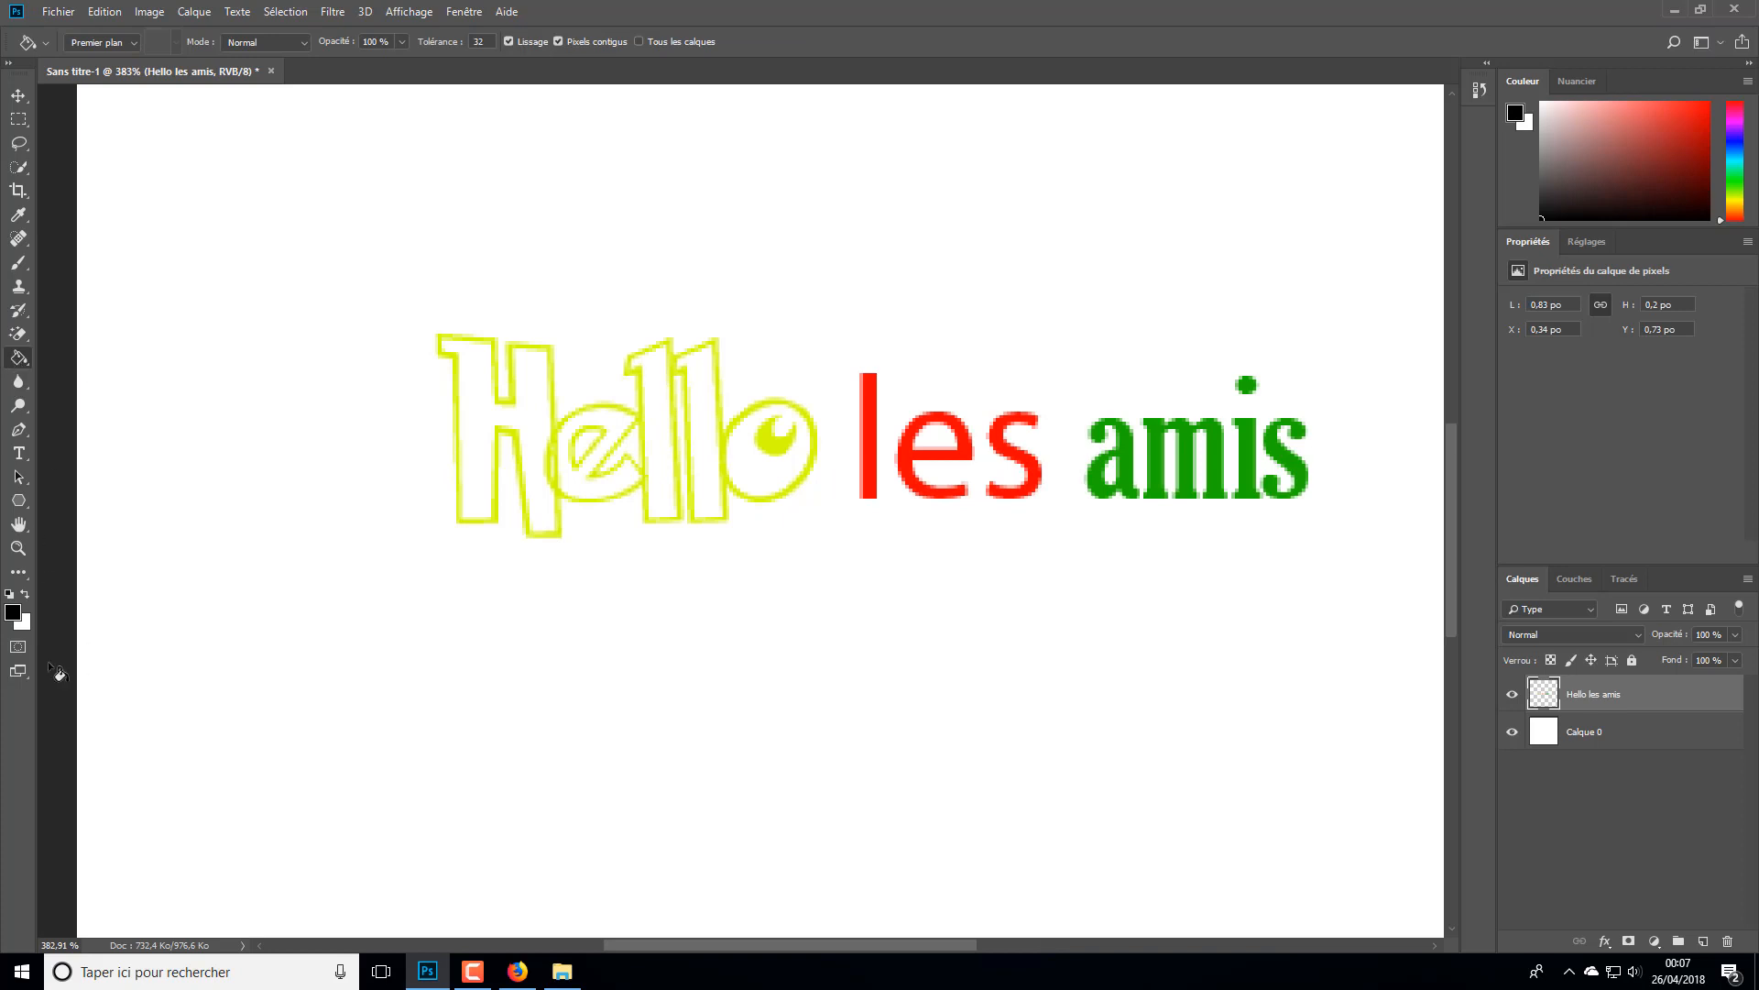
{"action": "left_click", "coordinate": [12, 612]}
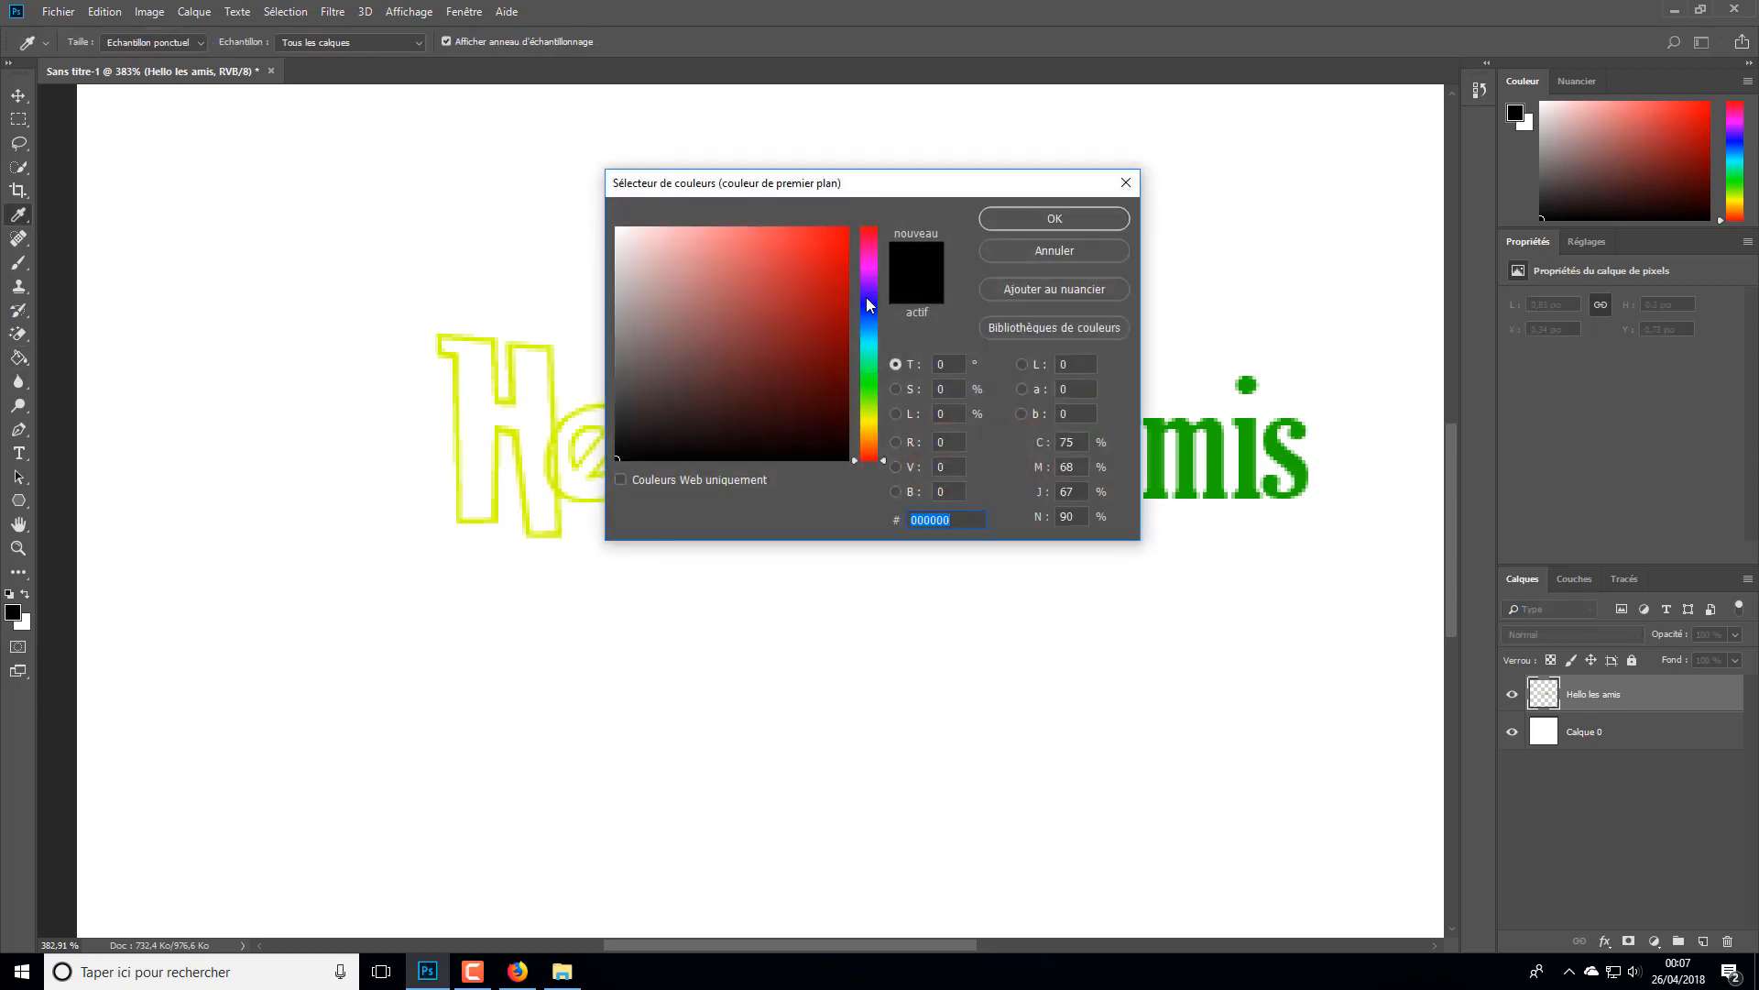
{"action": "left_click", "coordinate": [869, 305]}
{"action": "left_click", "coordinate": [1054, 218]}
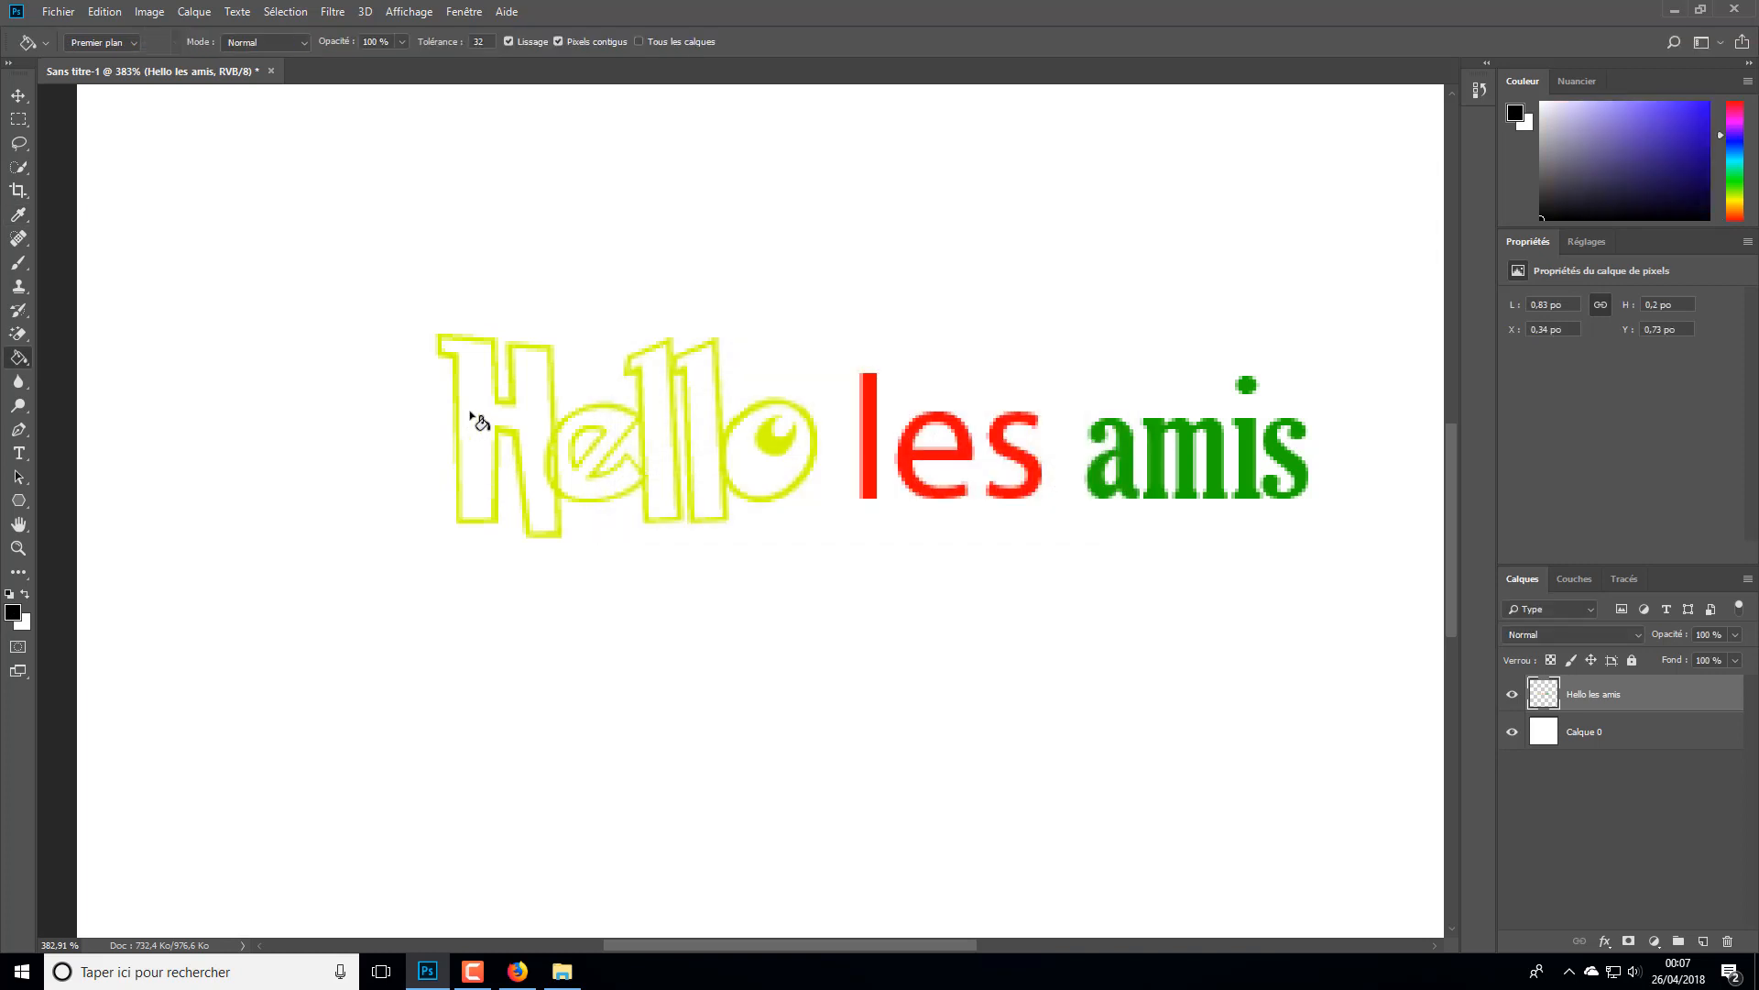
{"action": "left_click", "coordinate": [475, 417]}
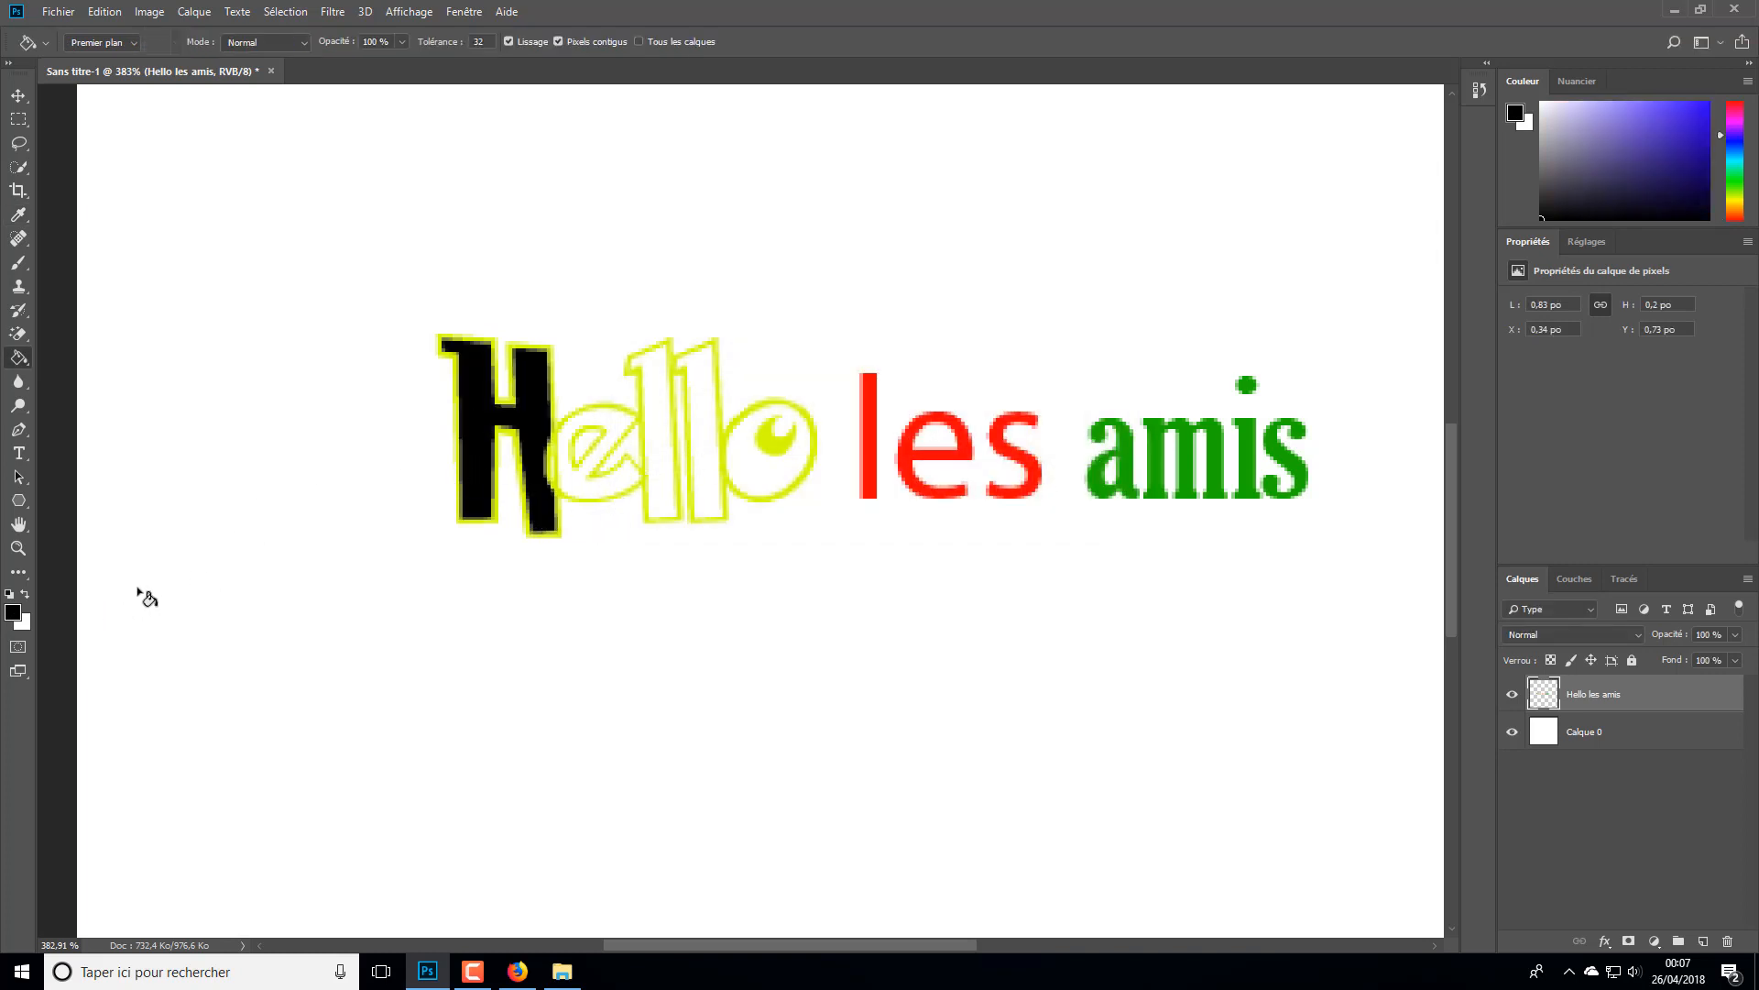
{"action": "key", "text": "ctrl+z"}
- Set the foreground colour to blue #3000ff and fill the inside of the letter H in "Hello"
{"action": "left_click", "coordinate": [13, 612]}
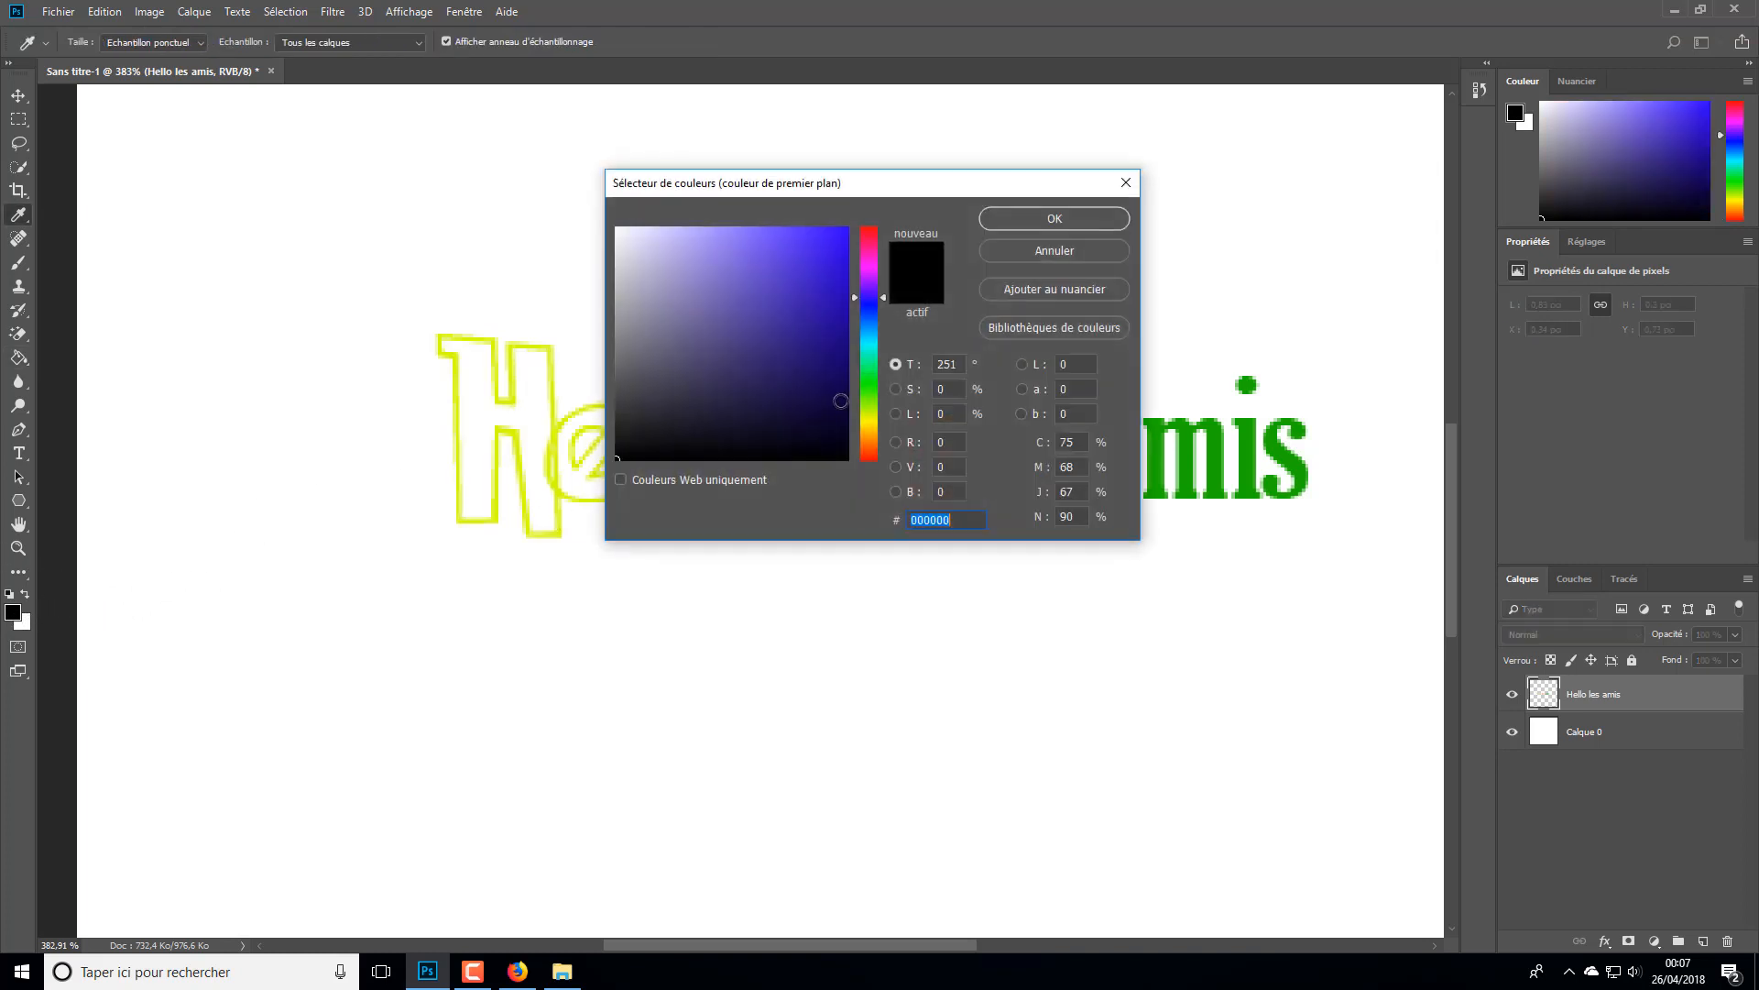
{"action": "left_click", "coordinate": [830, 301]}
{"action": "left_click", "coordinate": [1054, 224]}
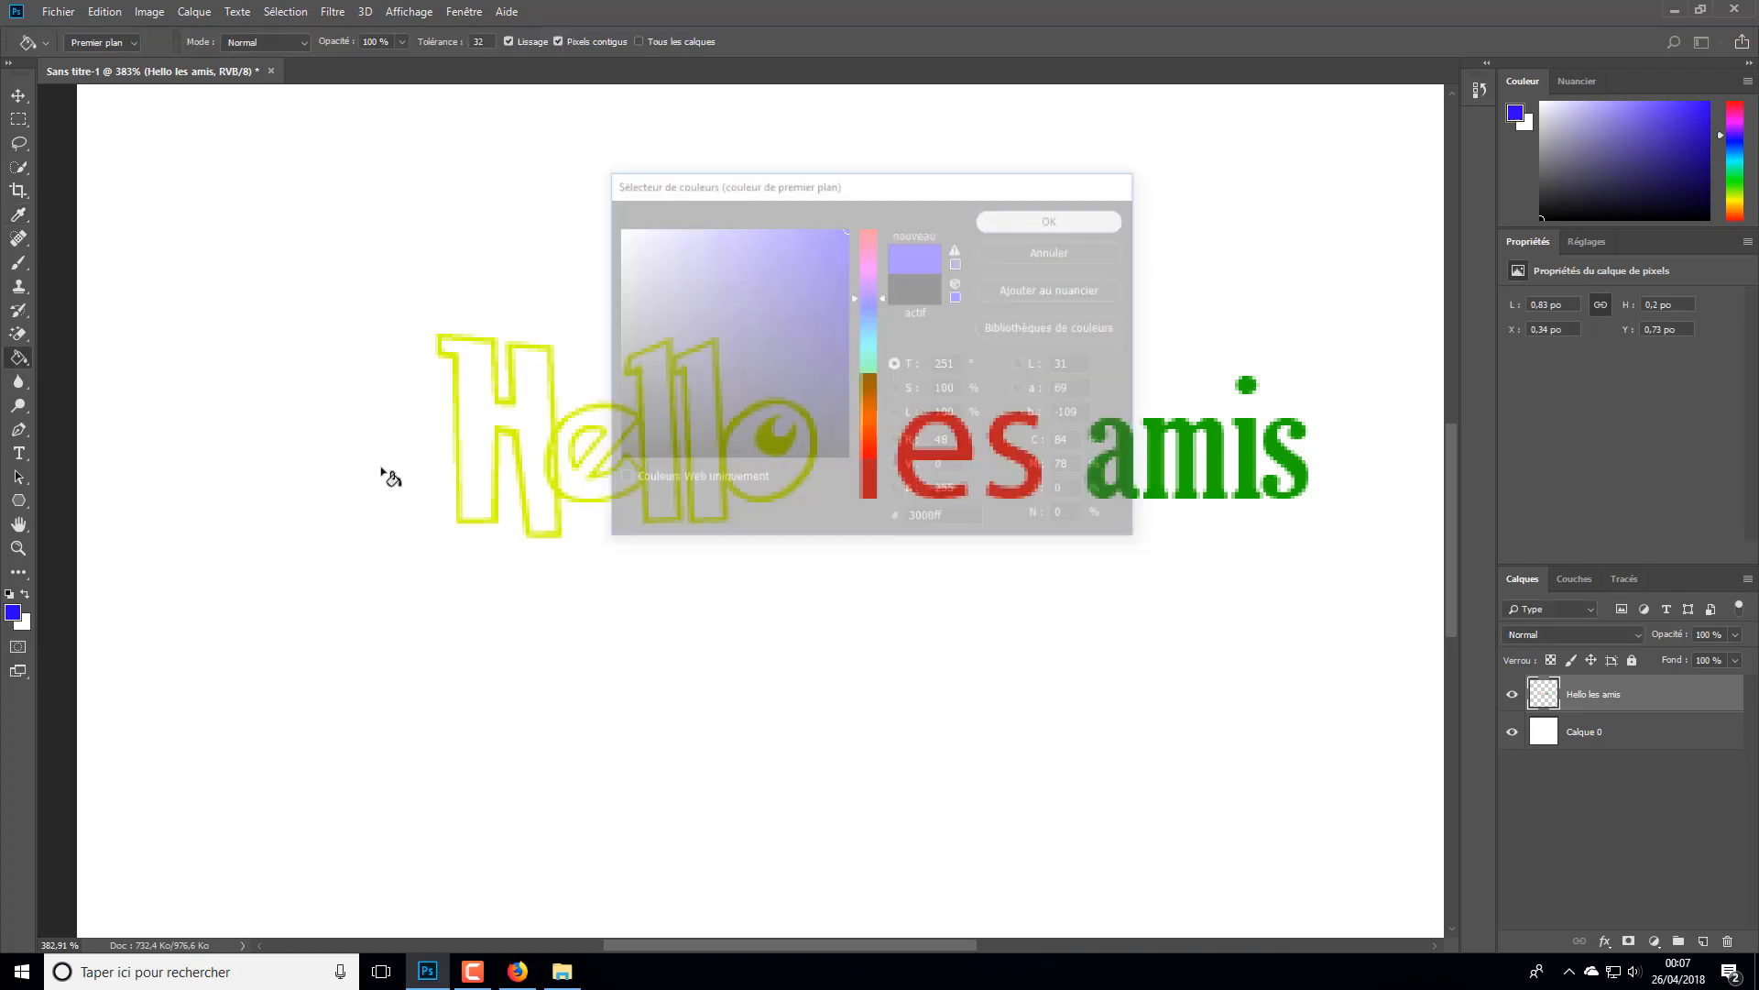
{"action": "left_click", "coordinate": [486, 428]}
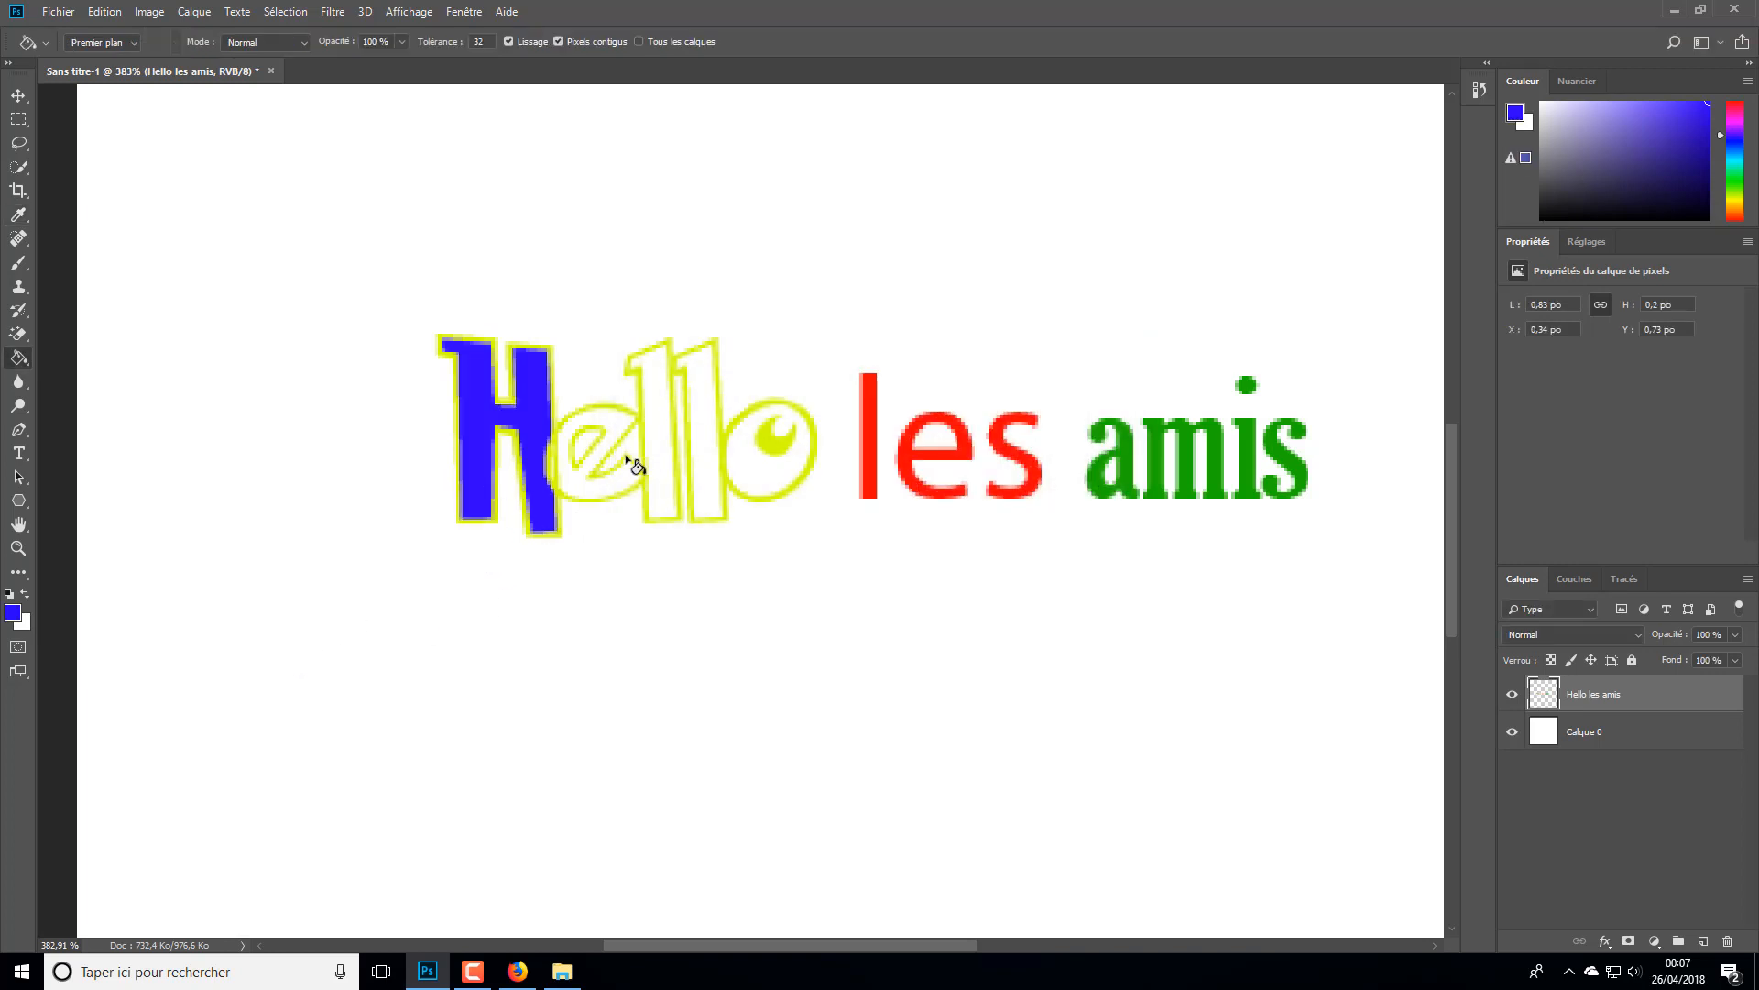
- Set the foreground colour to red #f20404 and fill the inside of the letter e in "Hello"
{"action": "scroll", "coordinate": [506, 467], "scroll_direction": "down", "scroll_amount": 5}
{"action": "scroll", "coordinate": [506, 513], "scroll_direction": "up", "scroll_amount": 5}
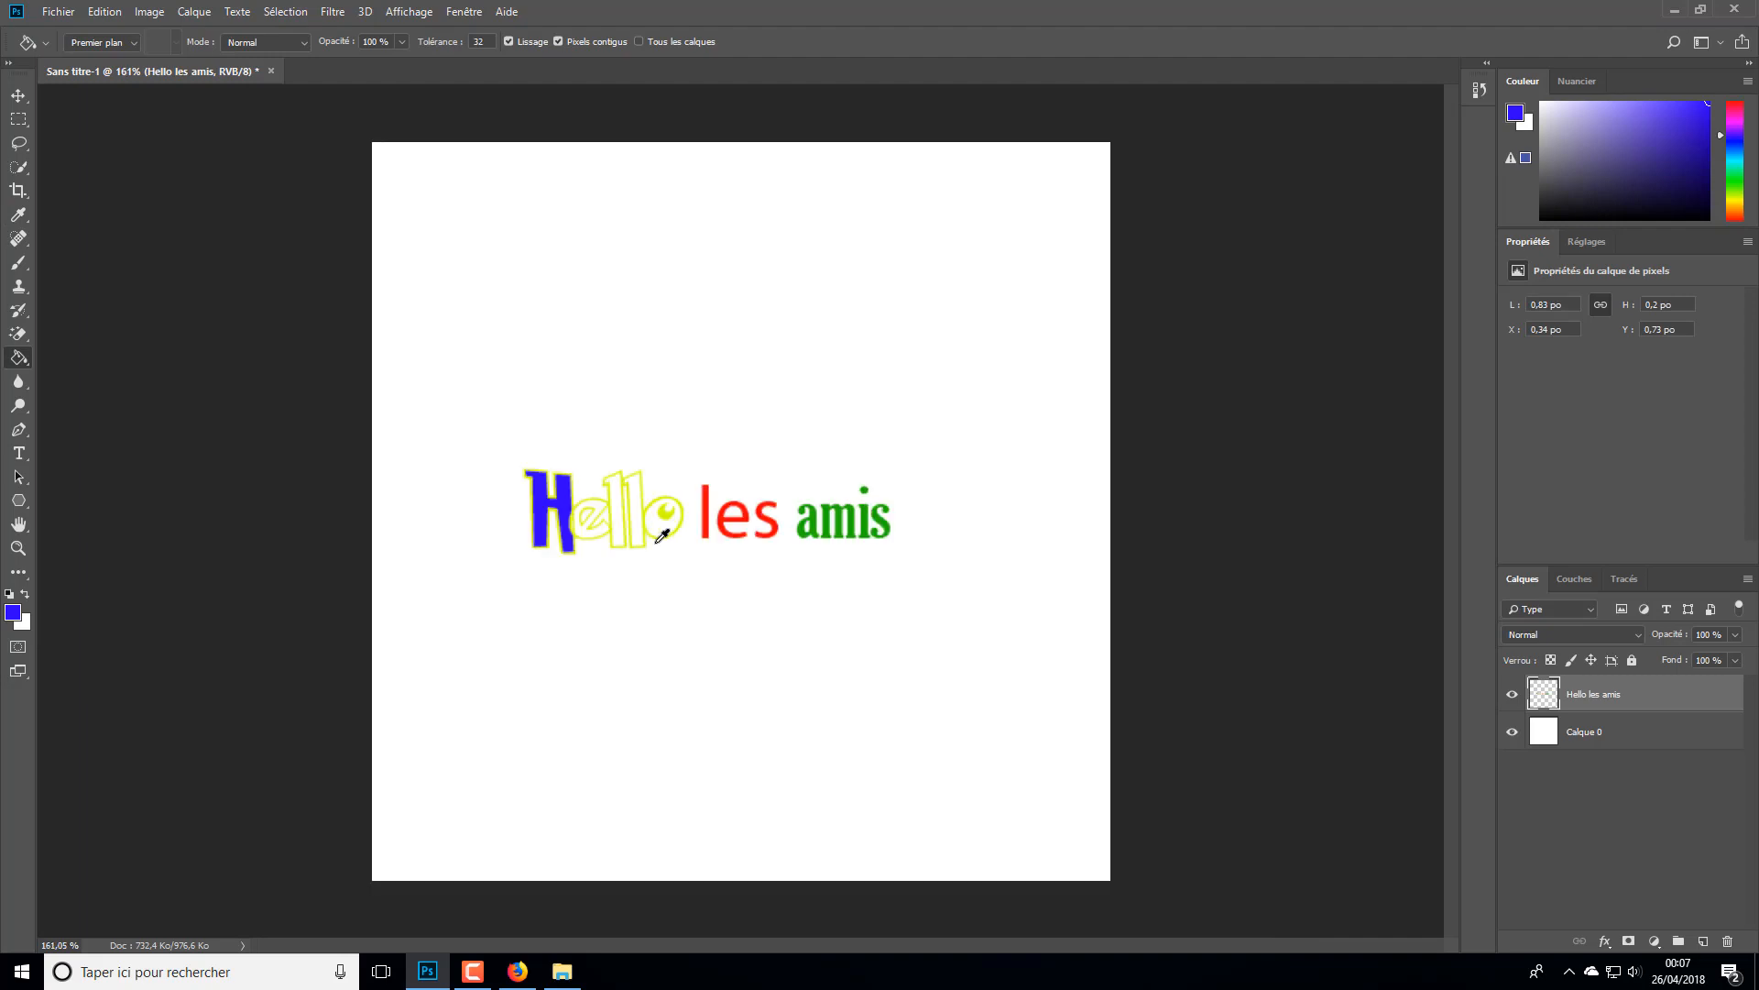
{"action": "scroll", "coordinate": [507, 529], "scroll_direction": "up", "scroll_amount": 1}
{"action": "left_click", "coordinate": [13, 612]}
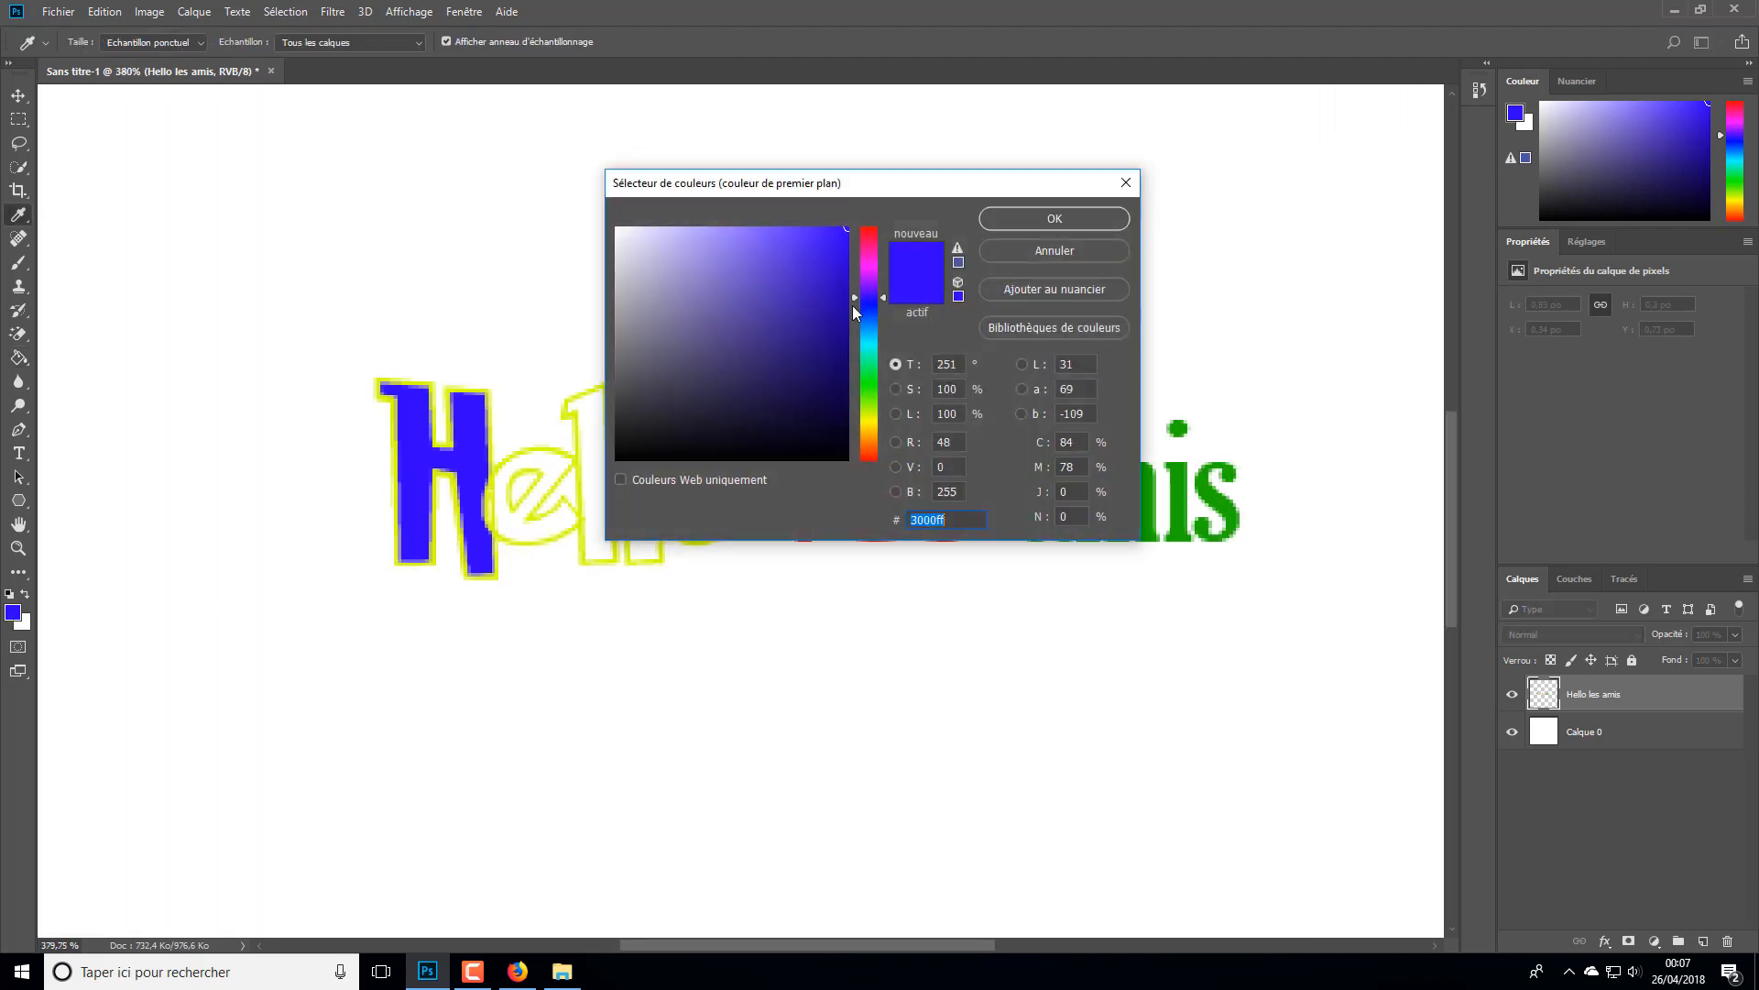
{"action": "left_click_drag", "start_coordinate": [878, 275], "coordinate": [878, 229]}
{"action": "left_click", "coordinate": [1054, 219]}
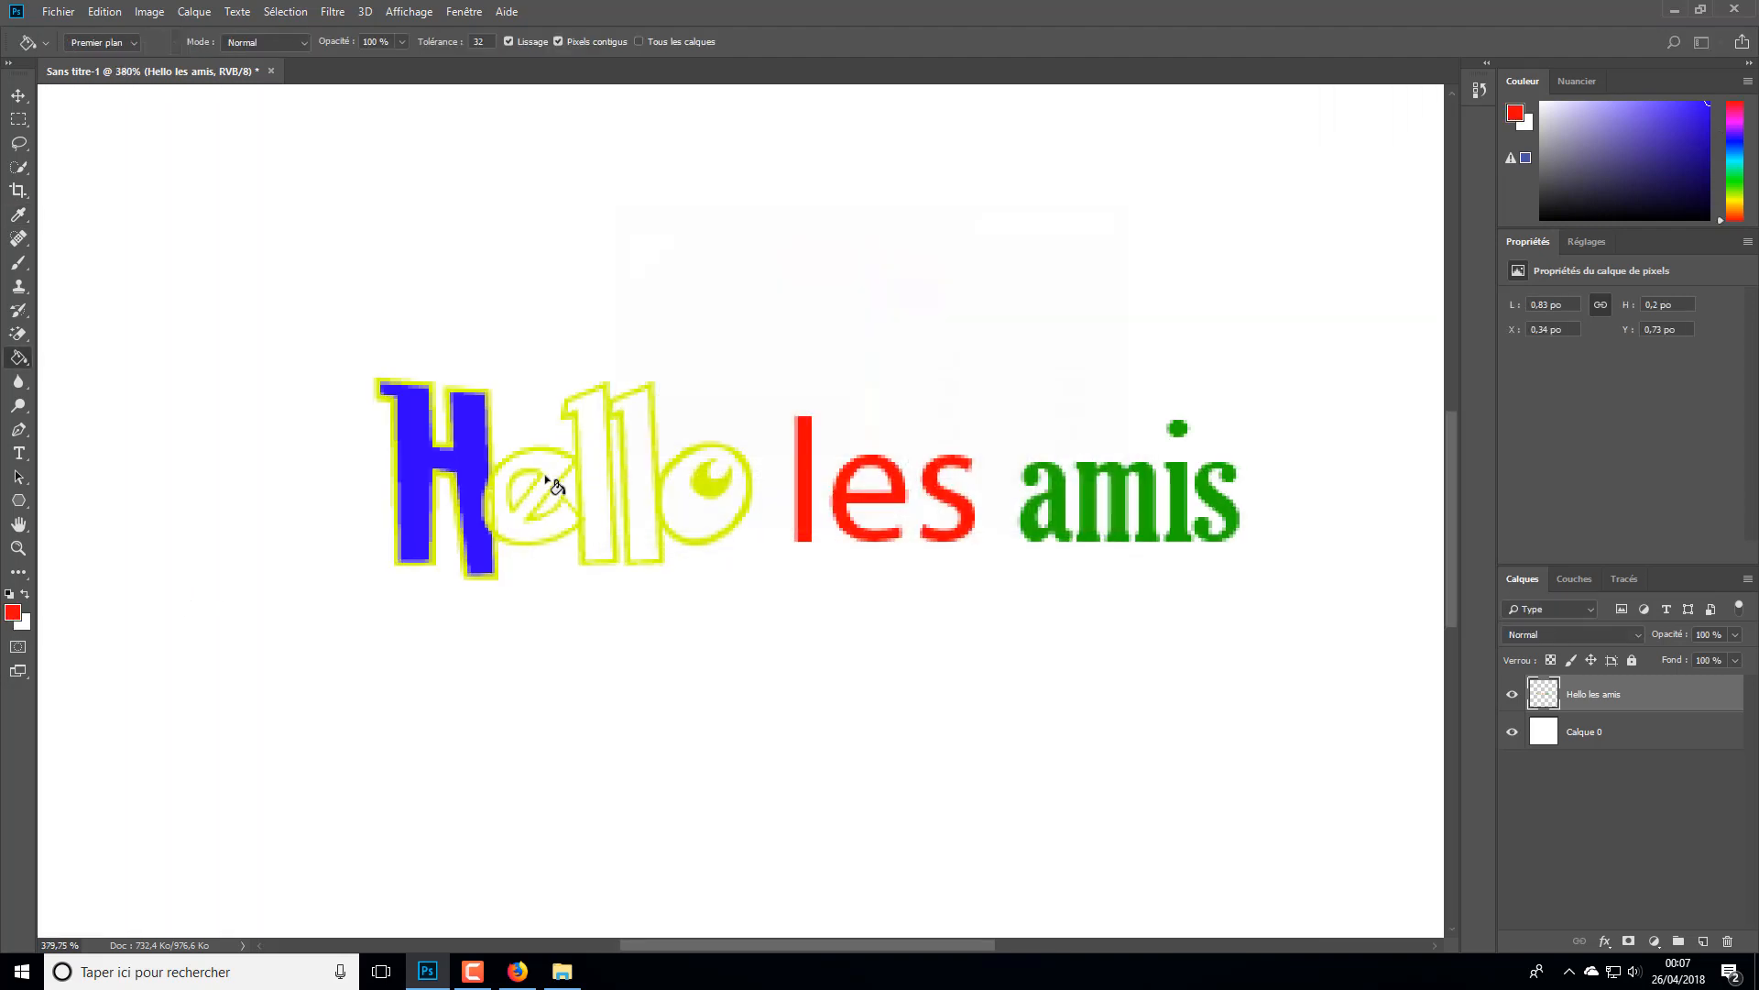
{"action": "left_click", "coordinate": [553, 482]}
- Set the foreground colour to green #04f204 and fill the first l and the o of "Hello"
{"action": "left_click", "coordinate": [13, 613]}
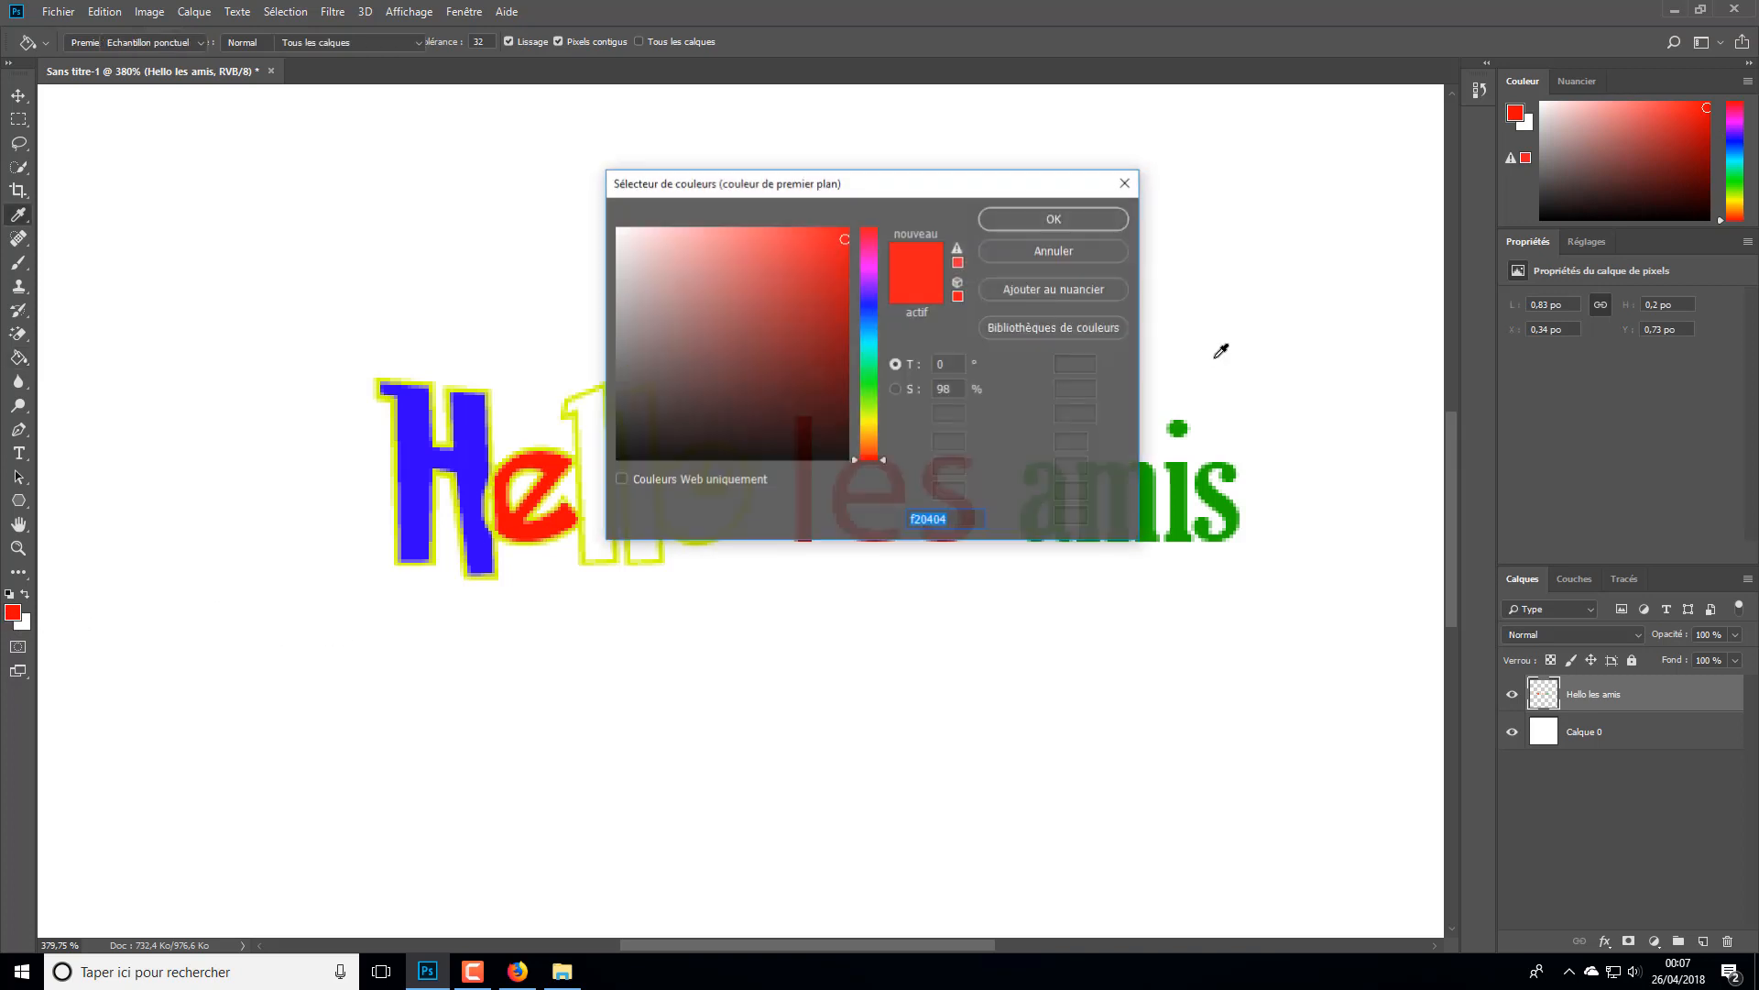
{"action": "left_click", "coordinate": [866, 392]}
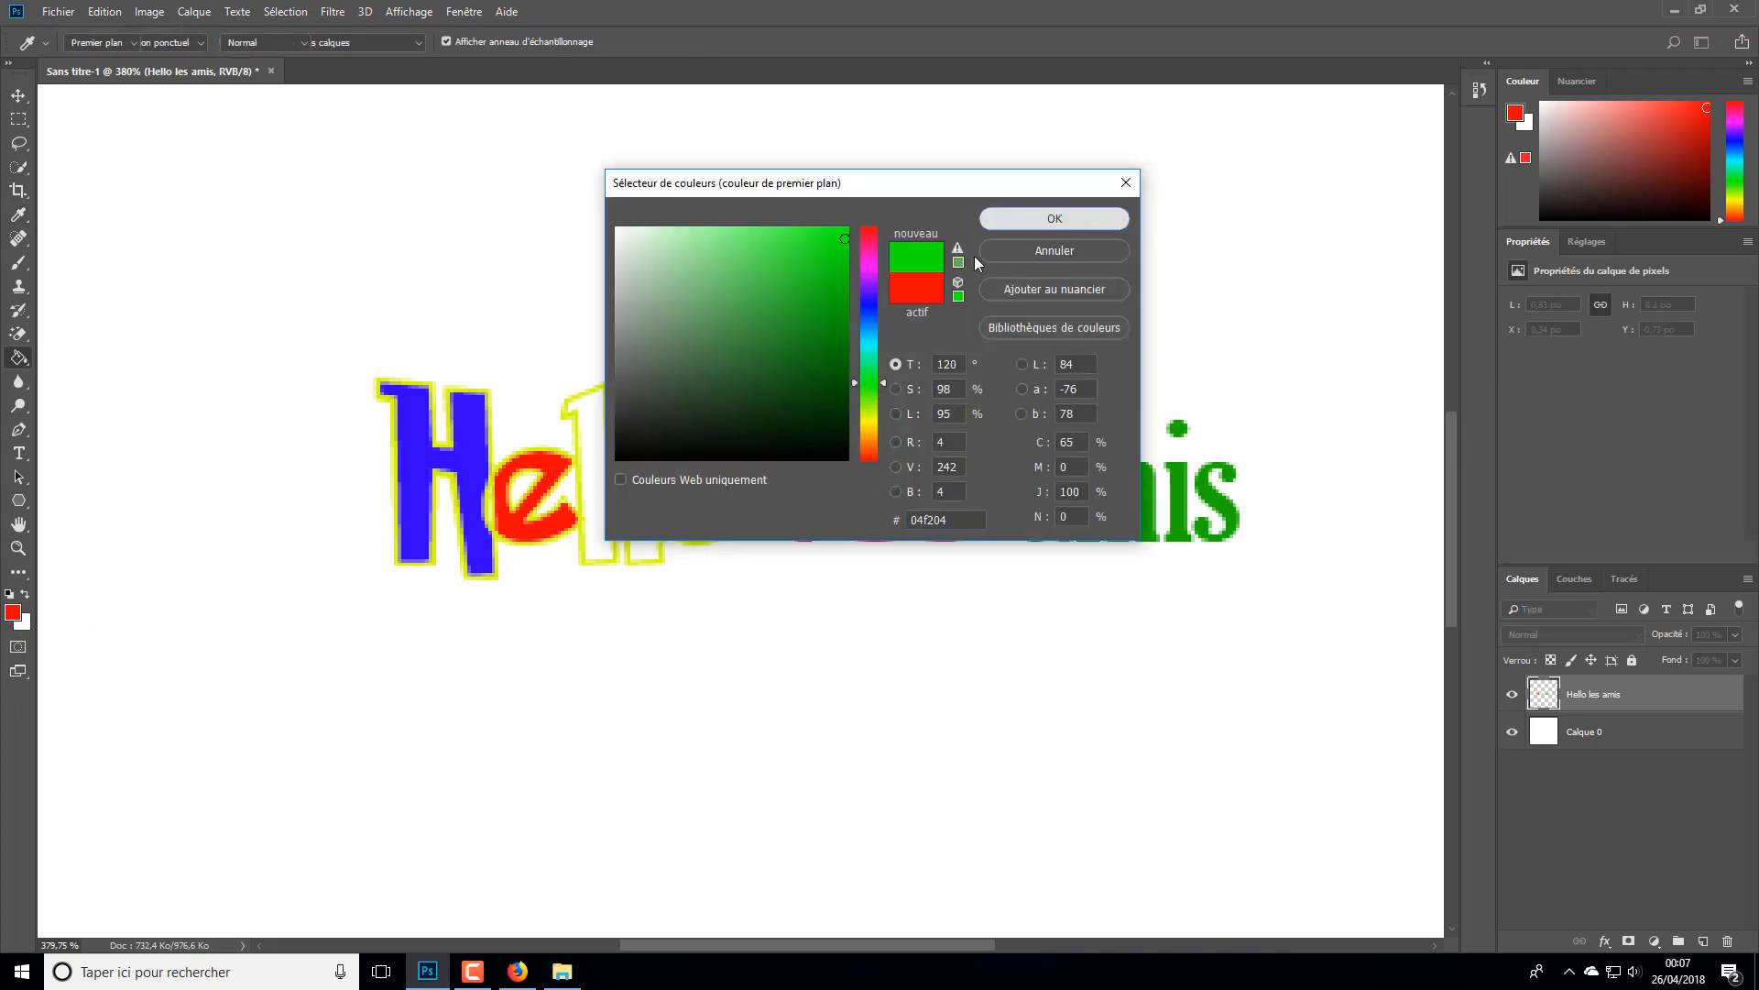
{"action": "left_click", "coordinate": [1082, 224]}
{"action": "left_click", "coordinate": [597, 499]}
{"action": "left_click", "coordinate": [702, 527]}
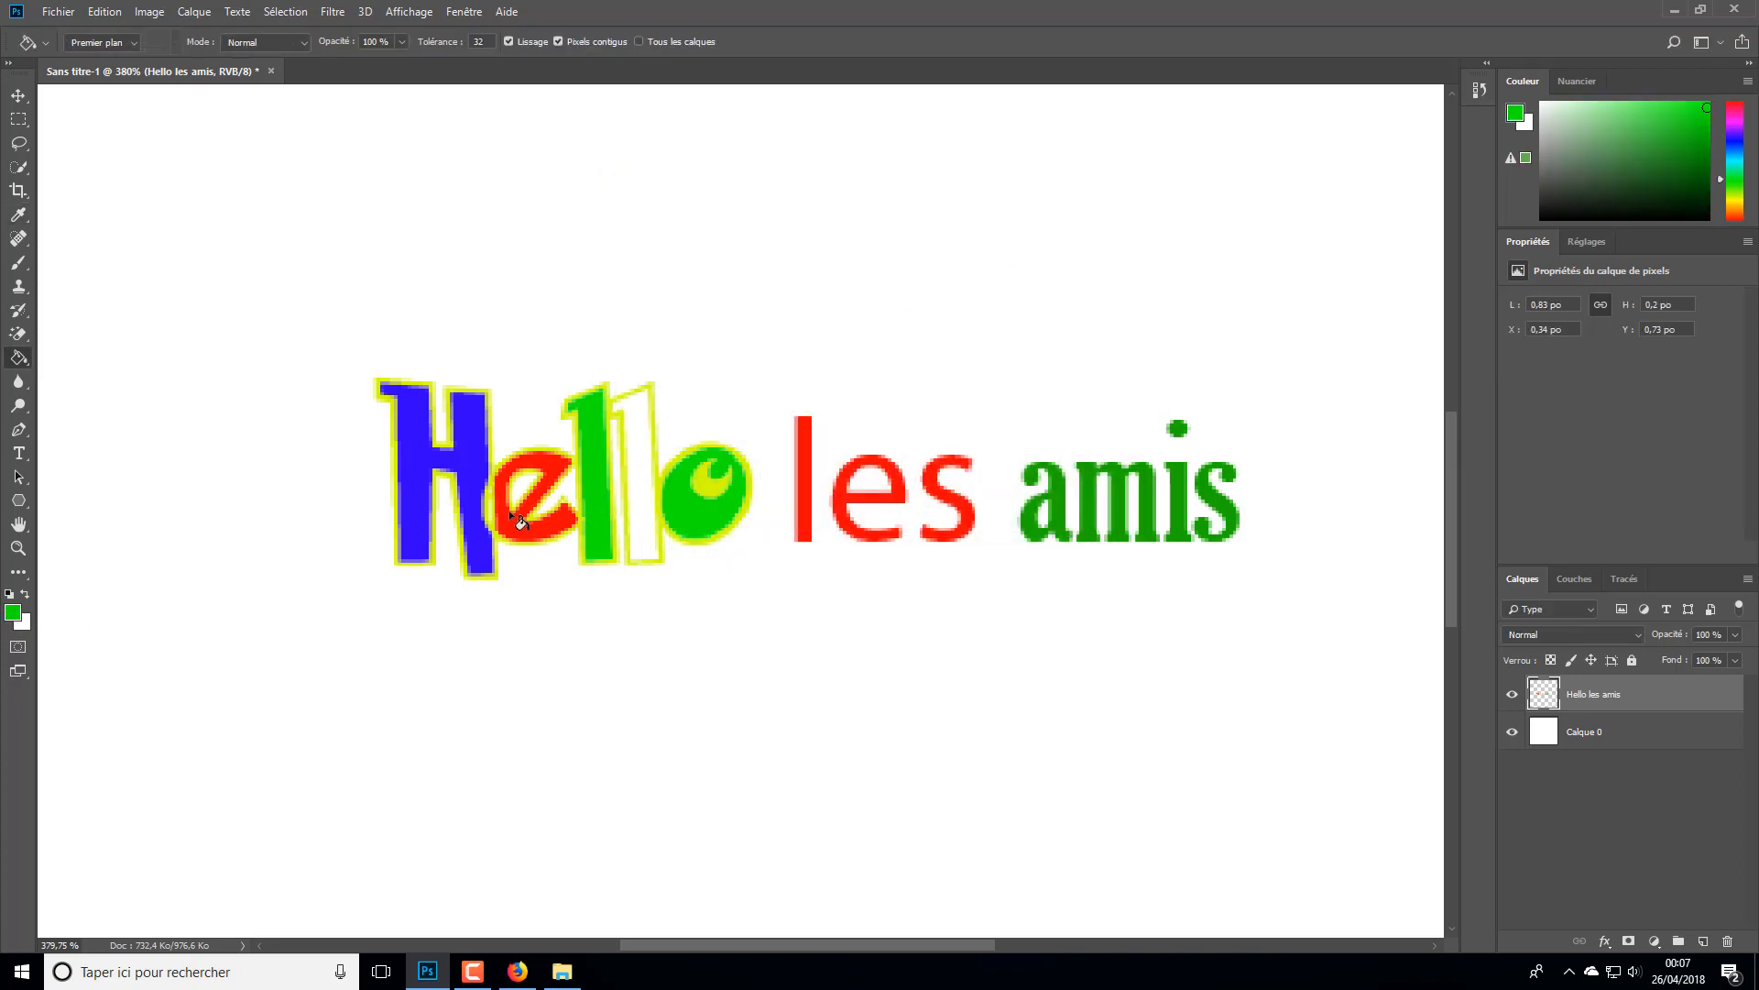
- Change the foreground colour to pink and fill the second l of "Hello"
{"action": "left_click", "coordinate": [12, 612]}
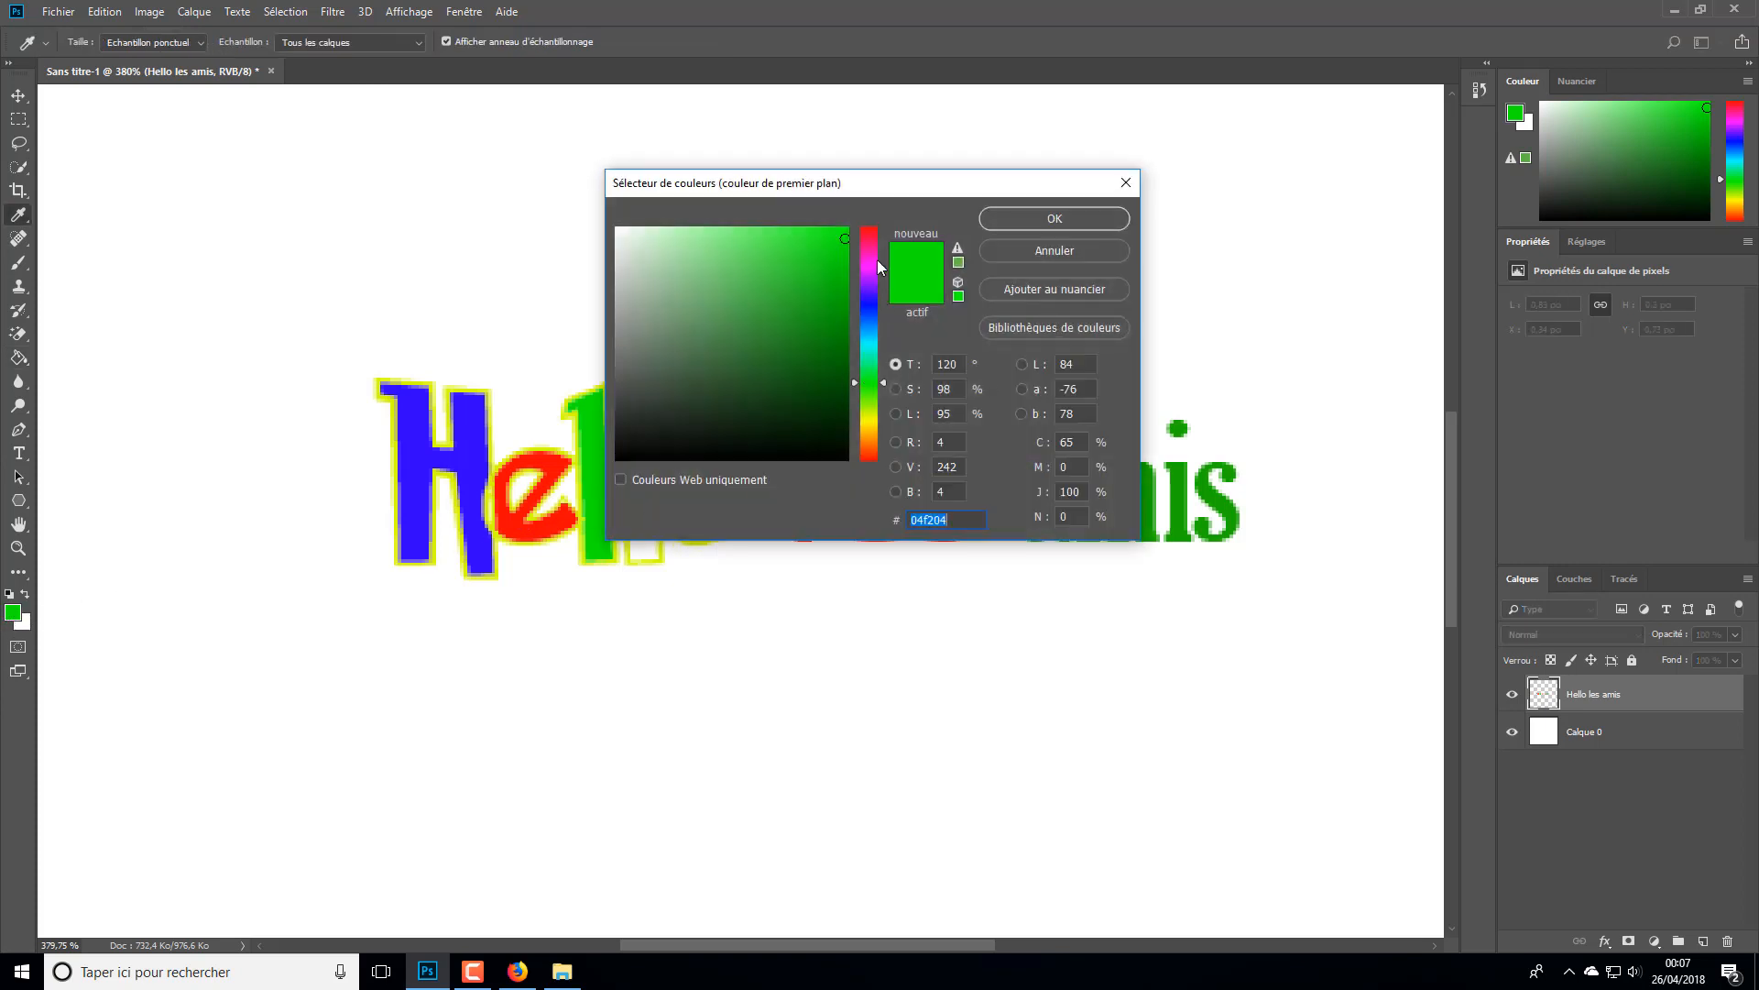
{"action": "left_click", "coordinate": [877, 260]}
{"action": "left_click", "coordinate": [1063, 216]}
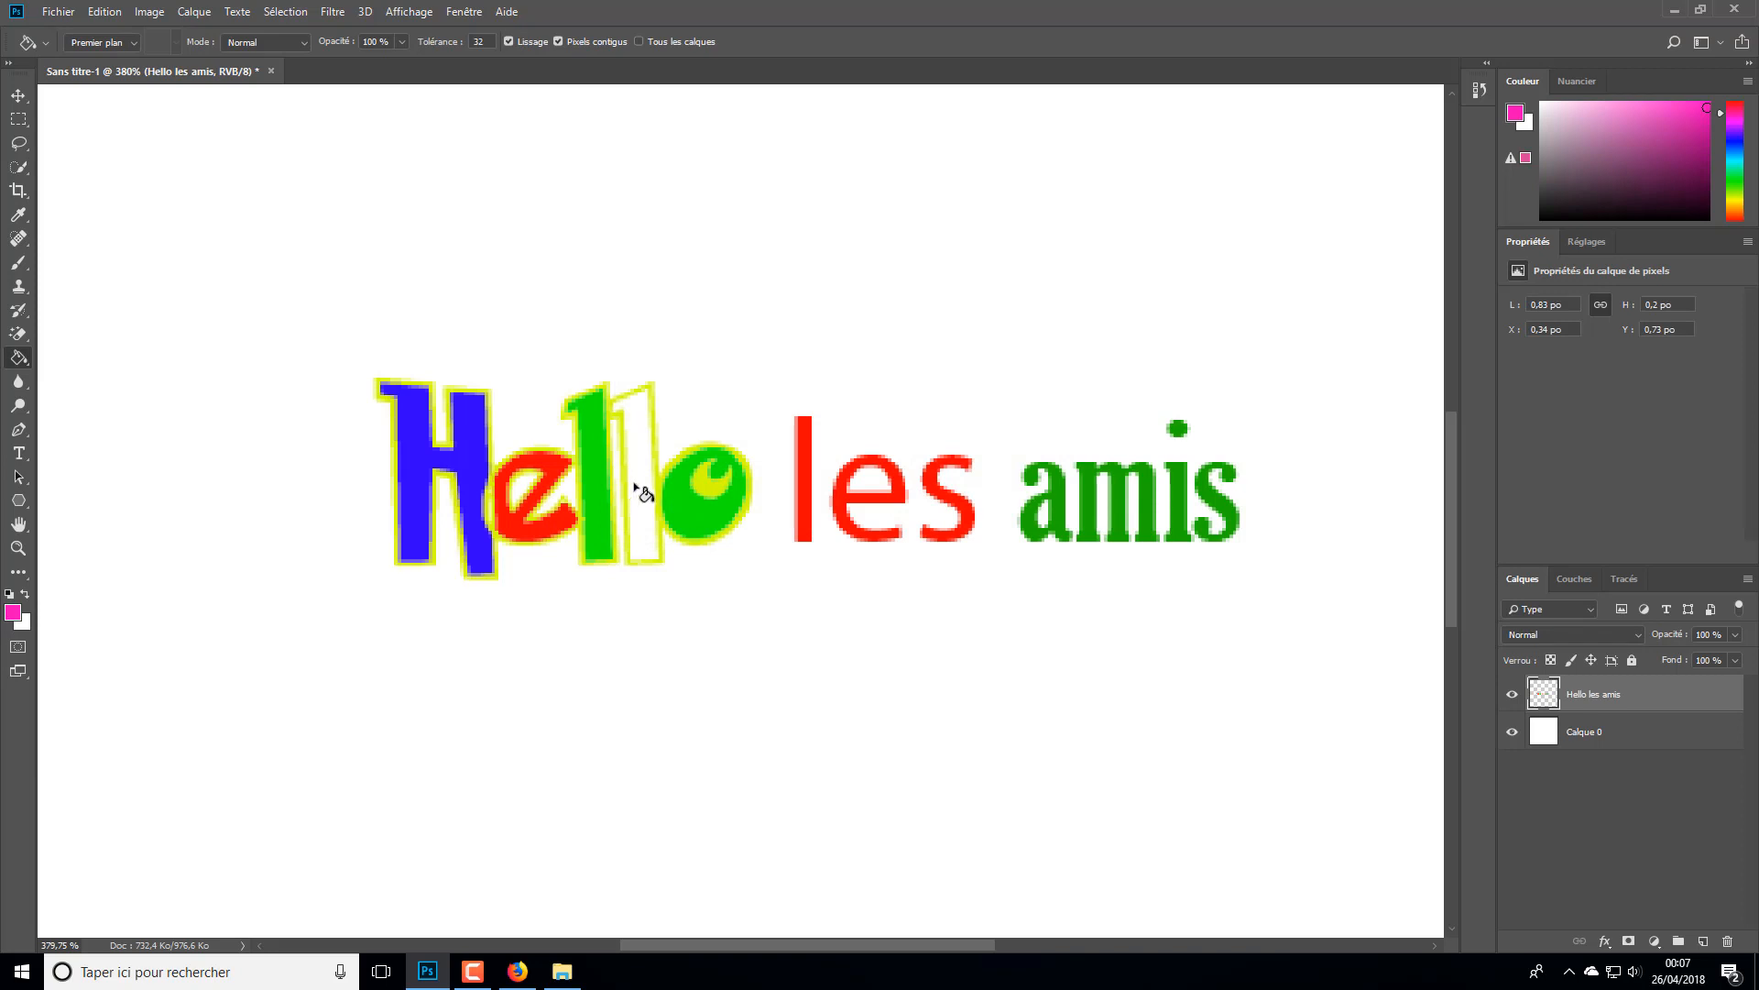
{"action": "left_click", "coordinate": [642, 493]}
{"action": "scroll", "coordinate": [934, 511], "scroll_direction": "down", "scroll_amount": 10}
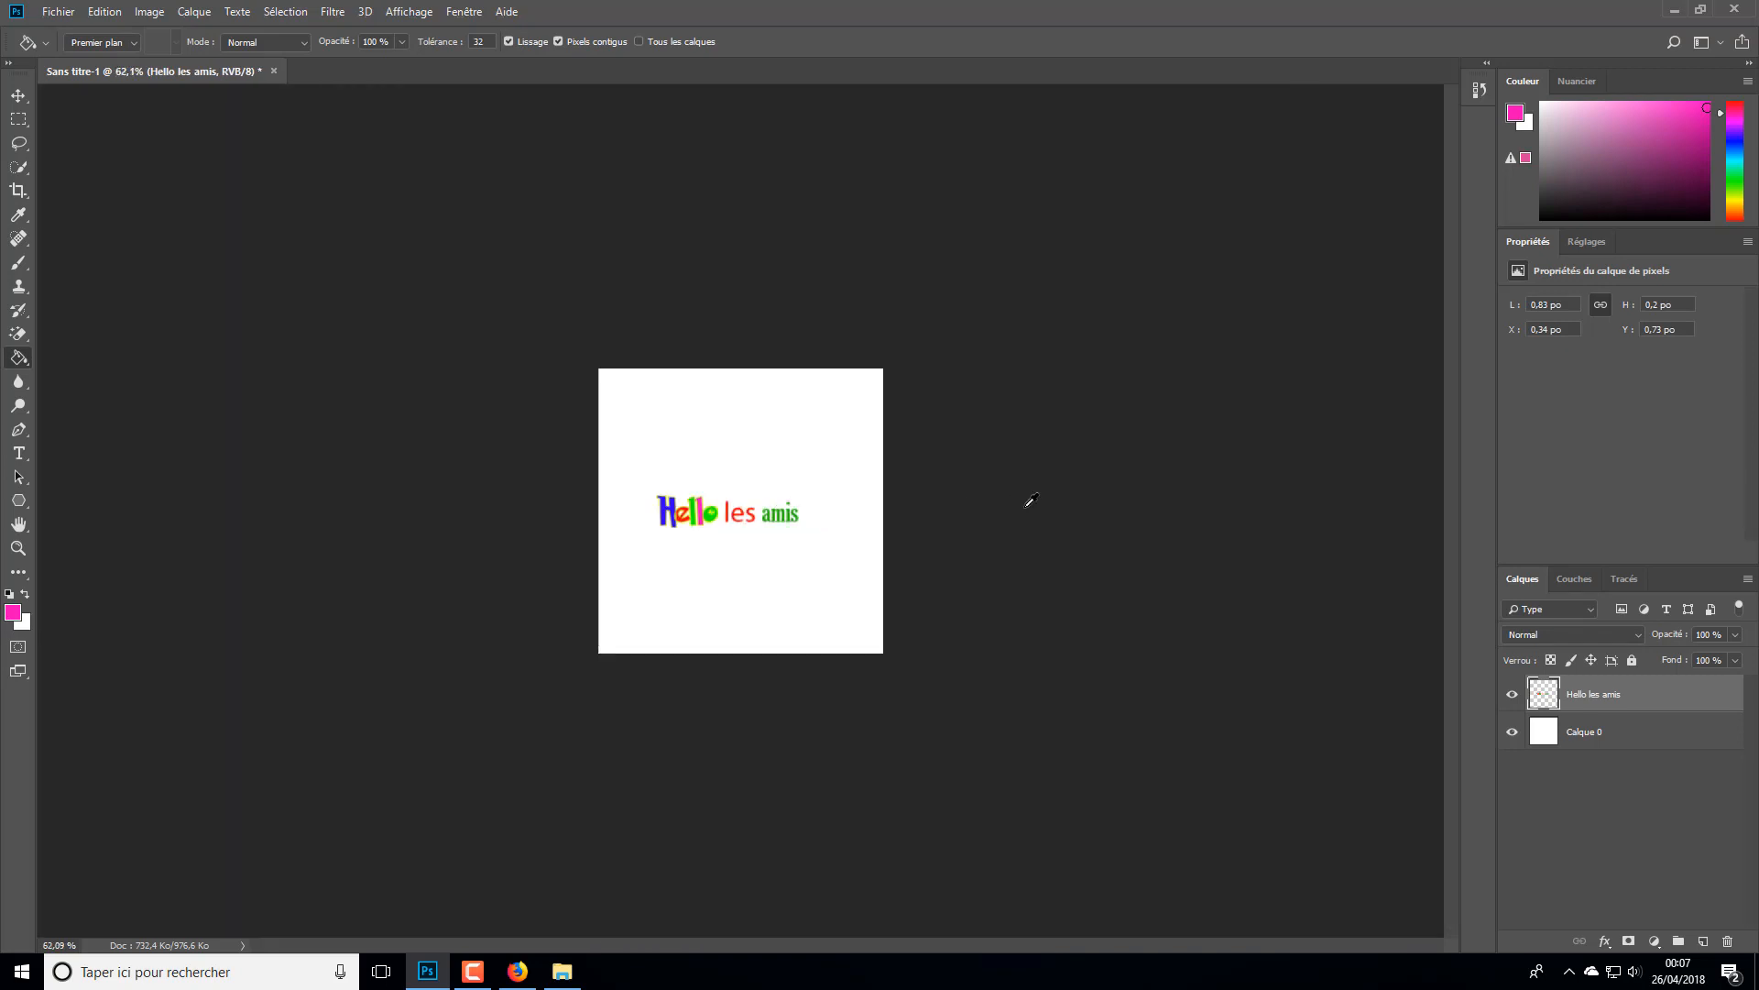
{"action": "scroll", "coordinate": [786, 527], "scroll_direction": "up", "scroll_amount": 2}
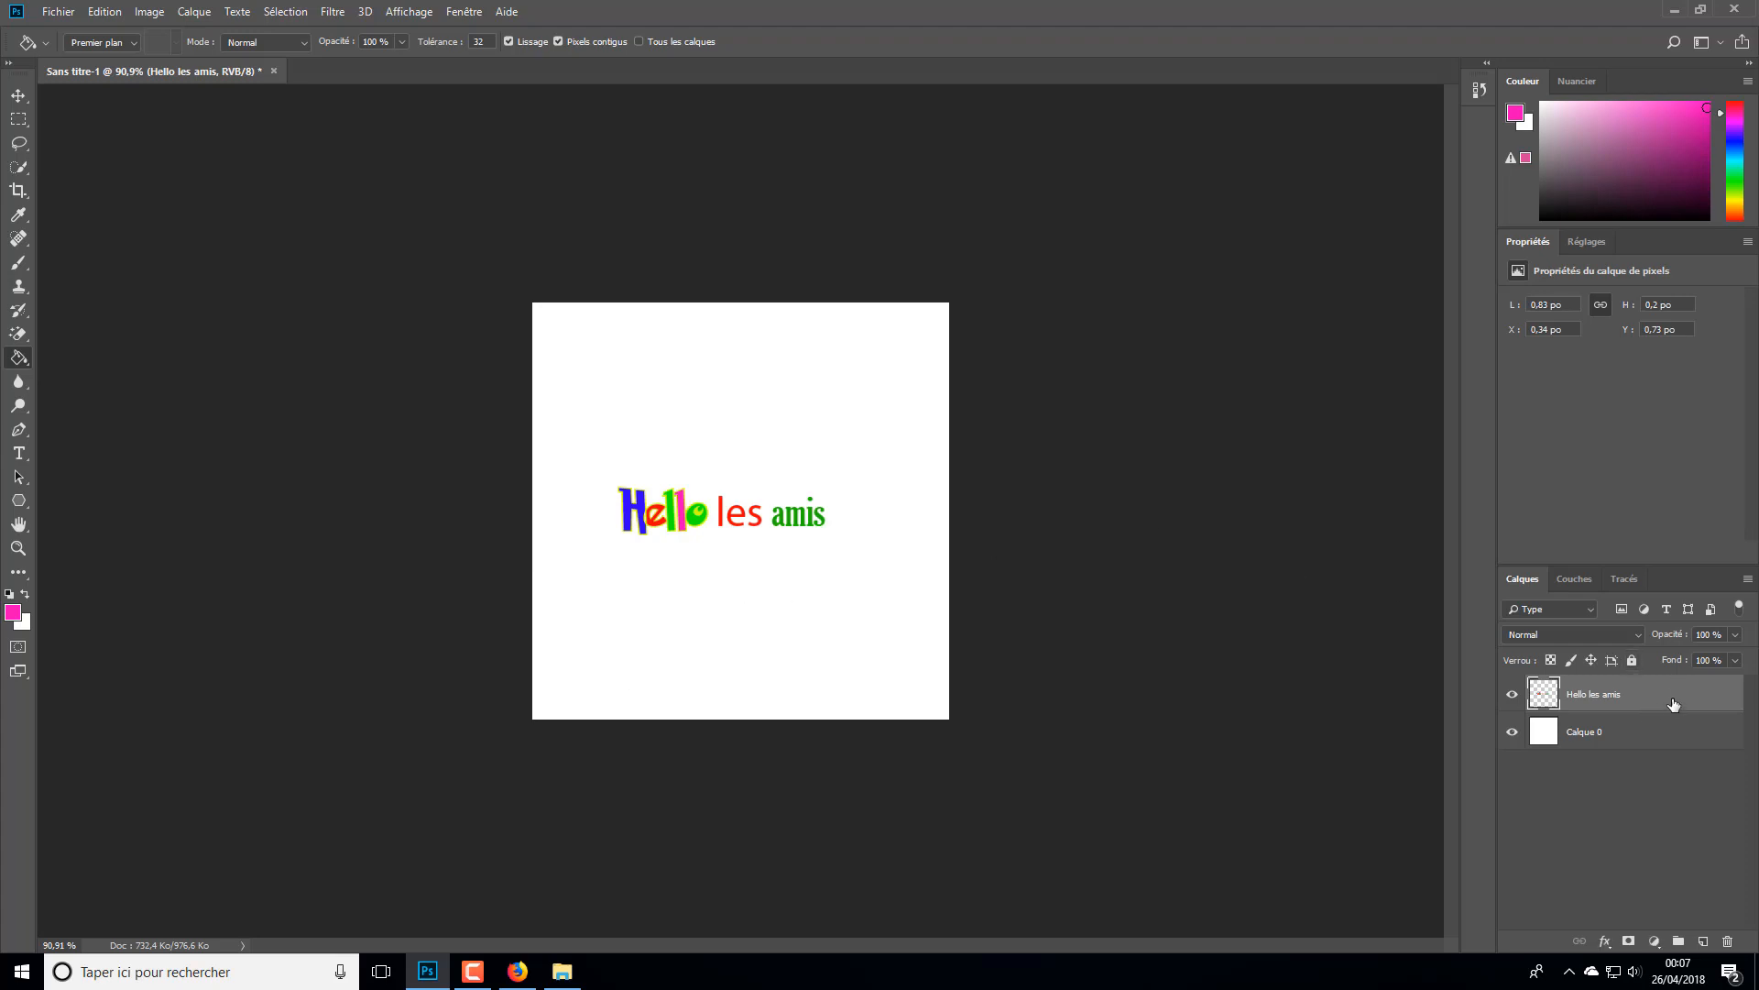
- Delete the "Hello les amis" layer and close the Sans titre-1 document without saving
{"action": "key", "text": "Delete"}
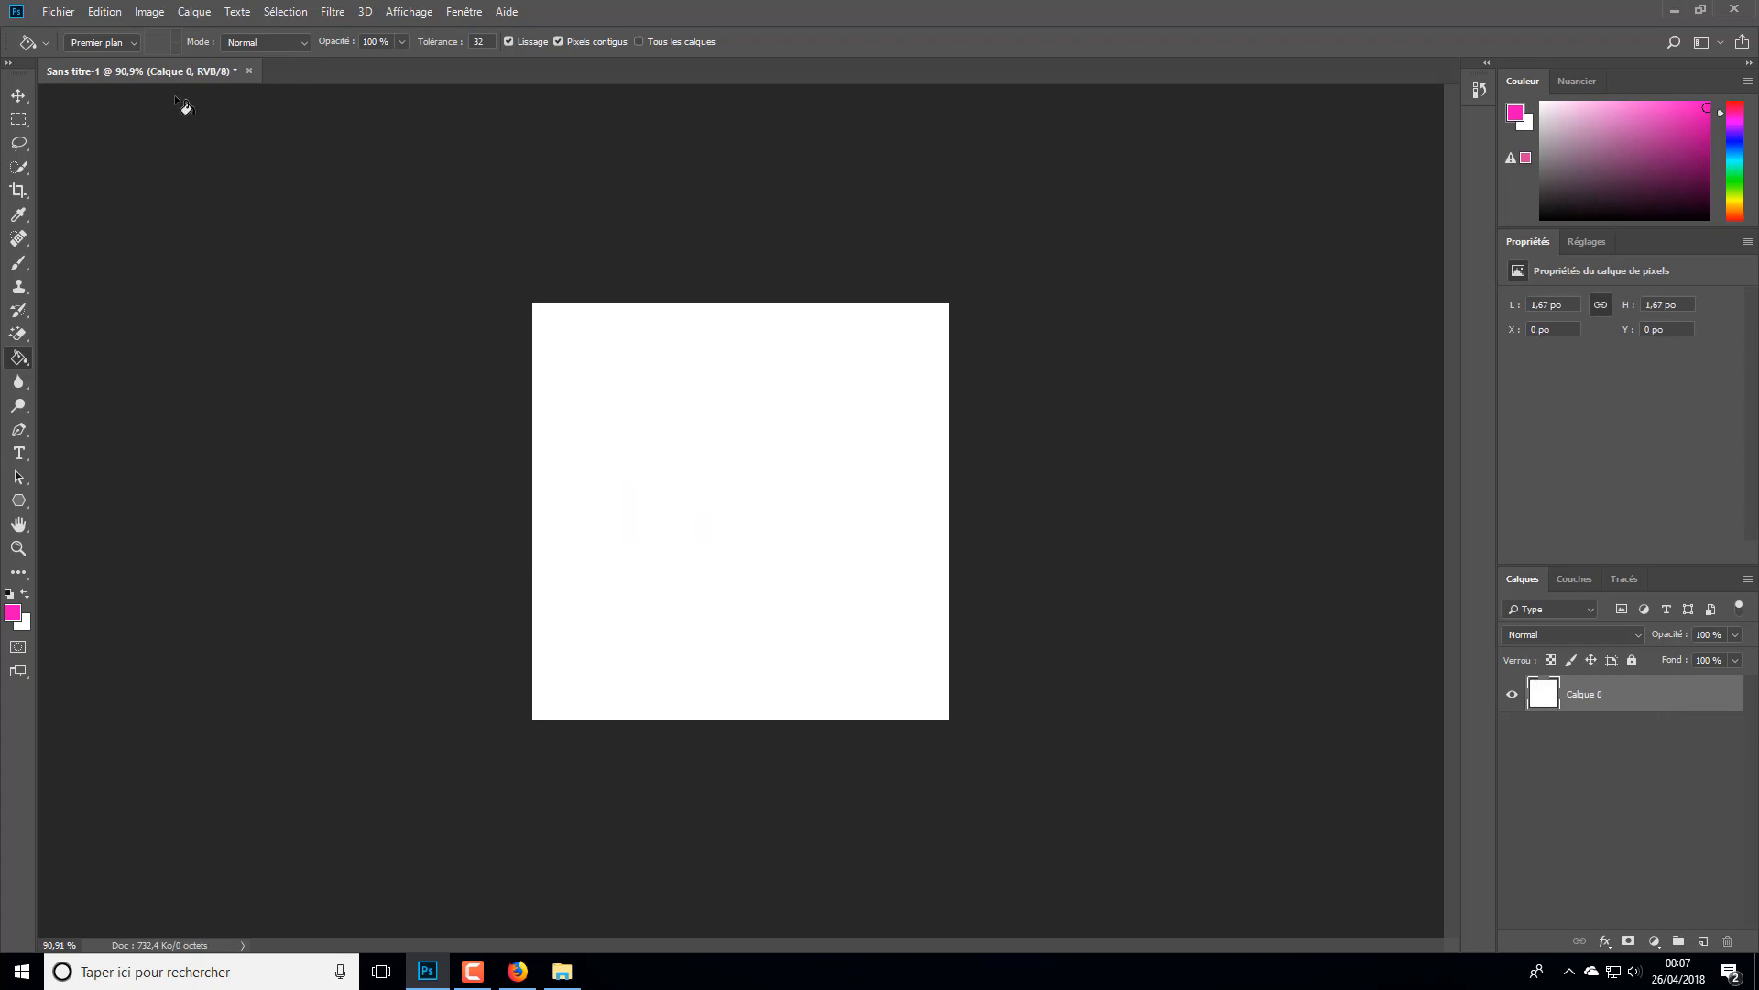
{"action": "left_click", "coordinate": [250, 72]}
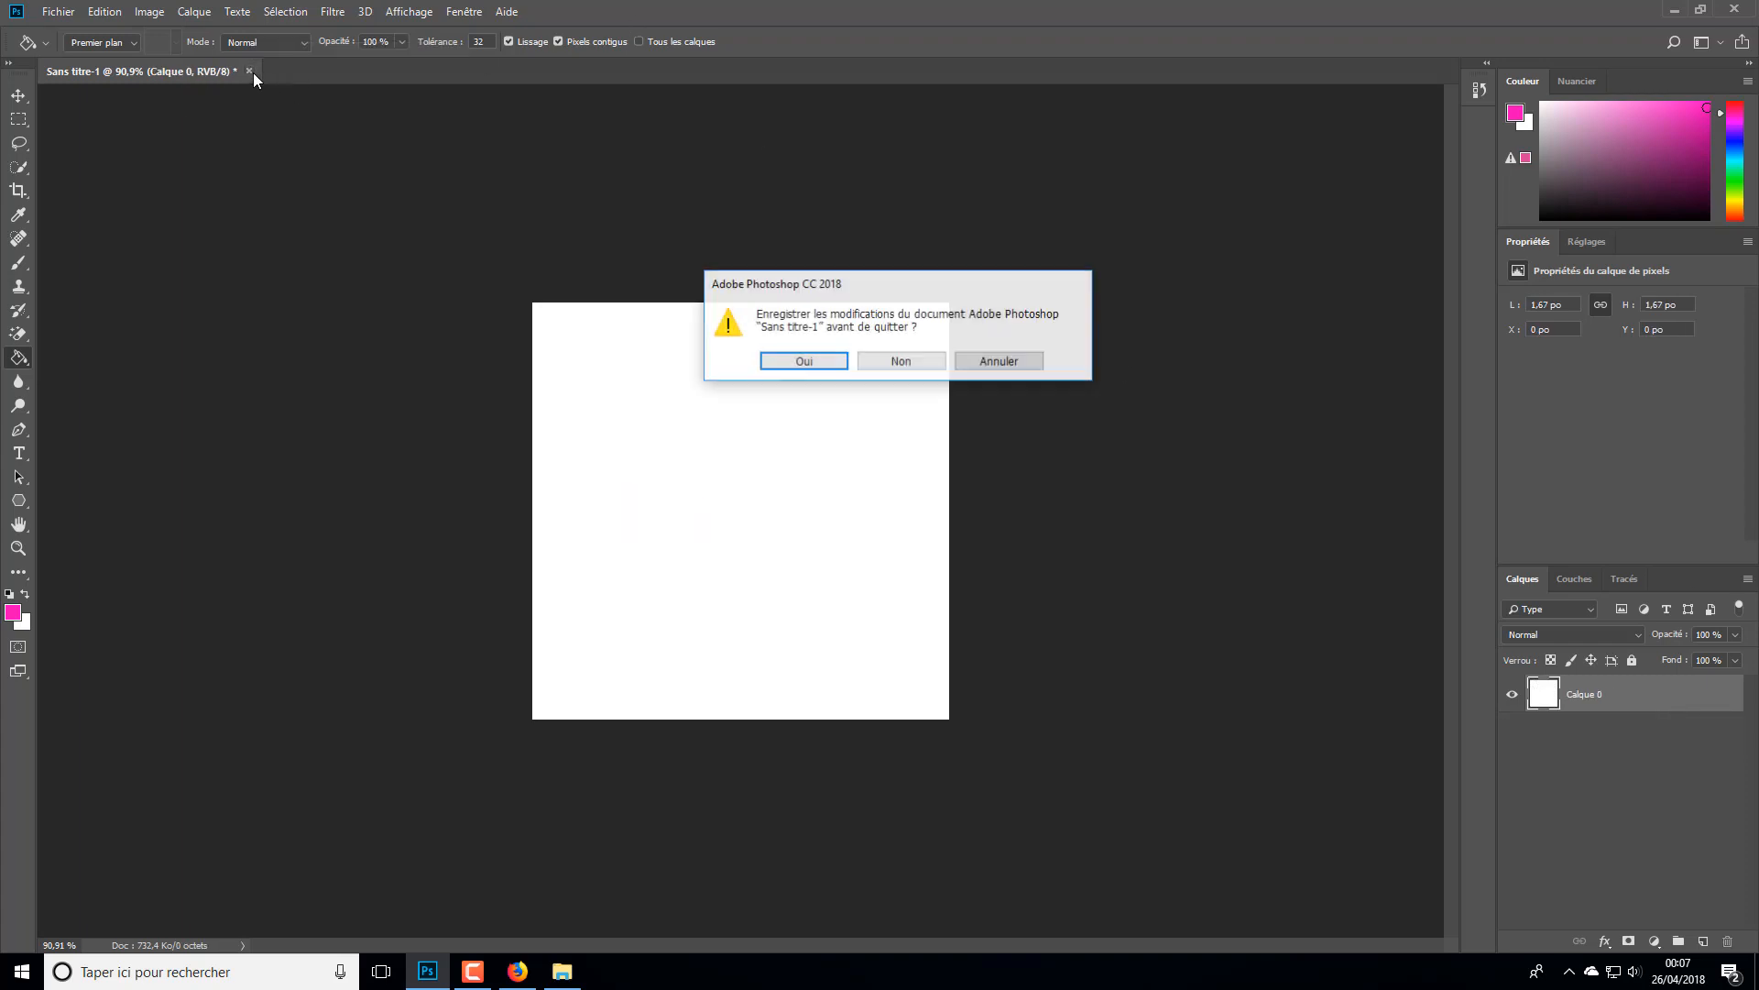
{"action": "left_click", "coordinate": [917, 359]}
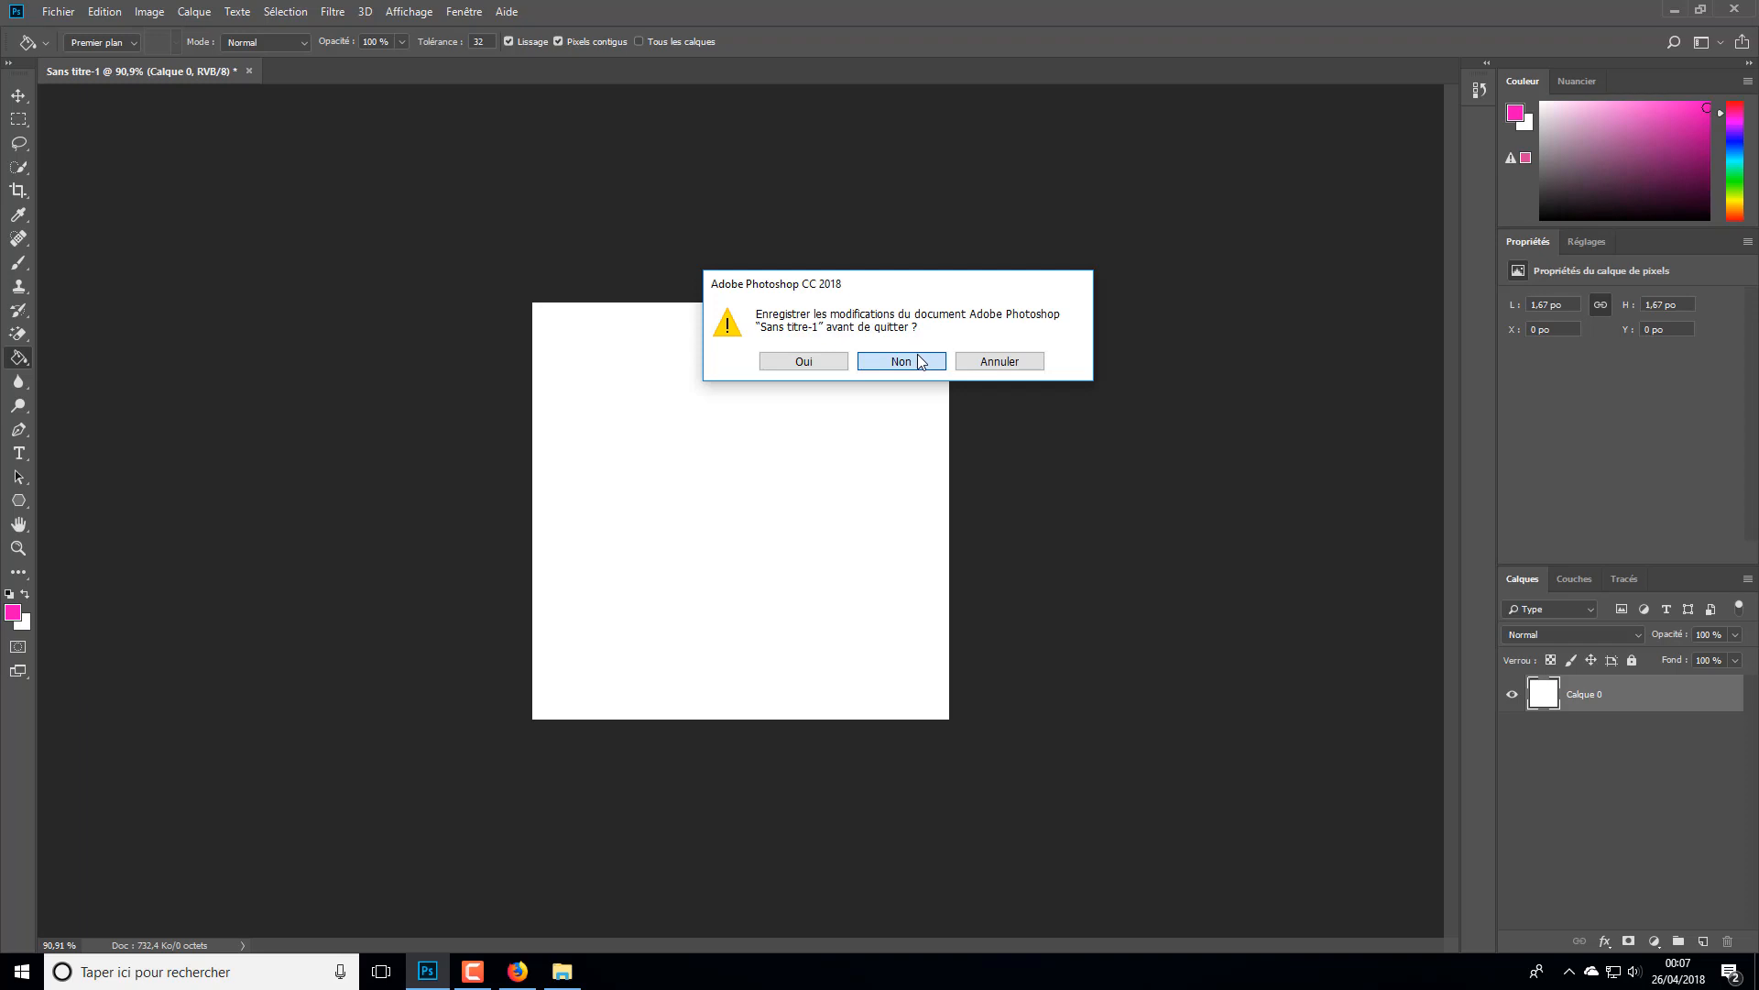
{"action": "left_click", "coordinate": [918, 361]}
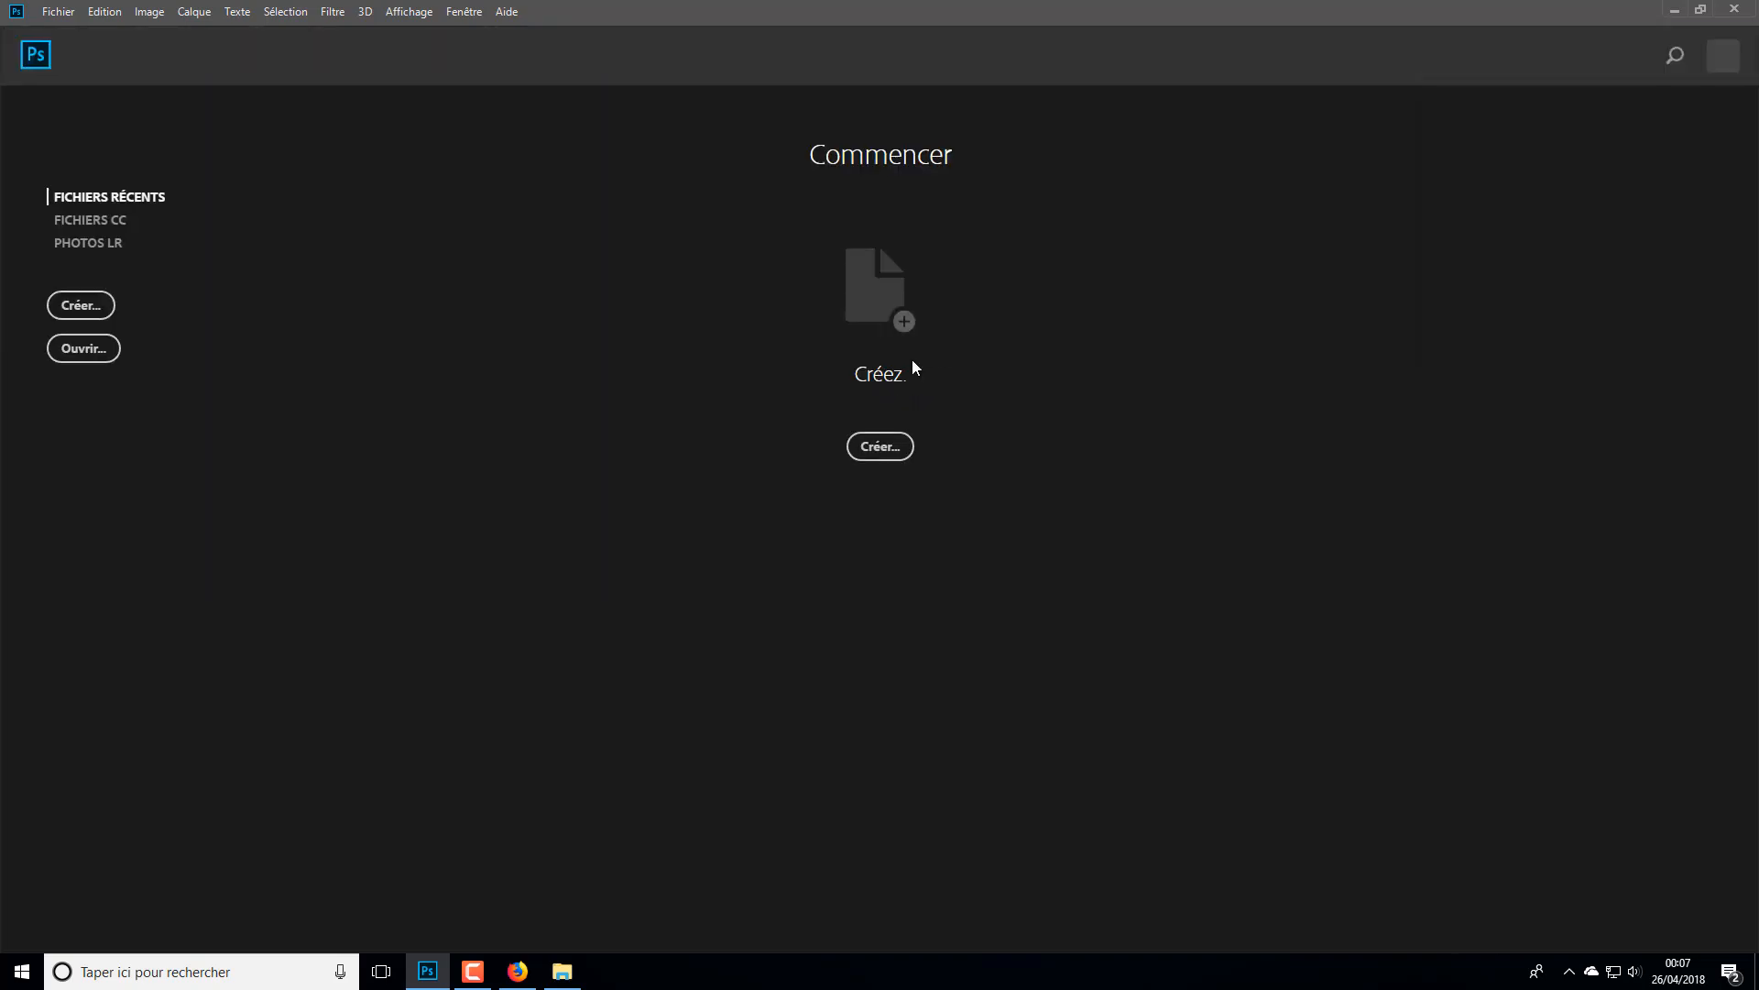
- Minimize Photoshop, then close the pokemon folder window and the Firefox browser to reveal the desktop
{"action": "left_click", "coordinate": [1674, 11]}
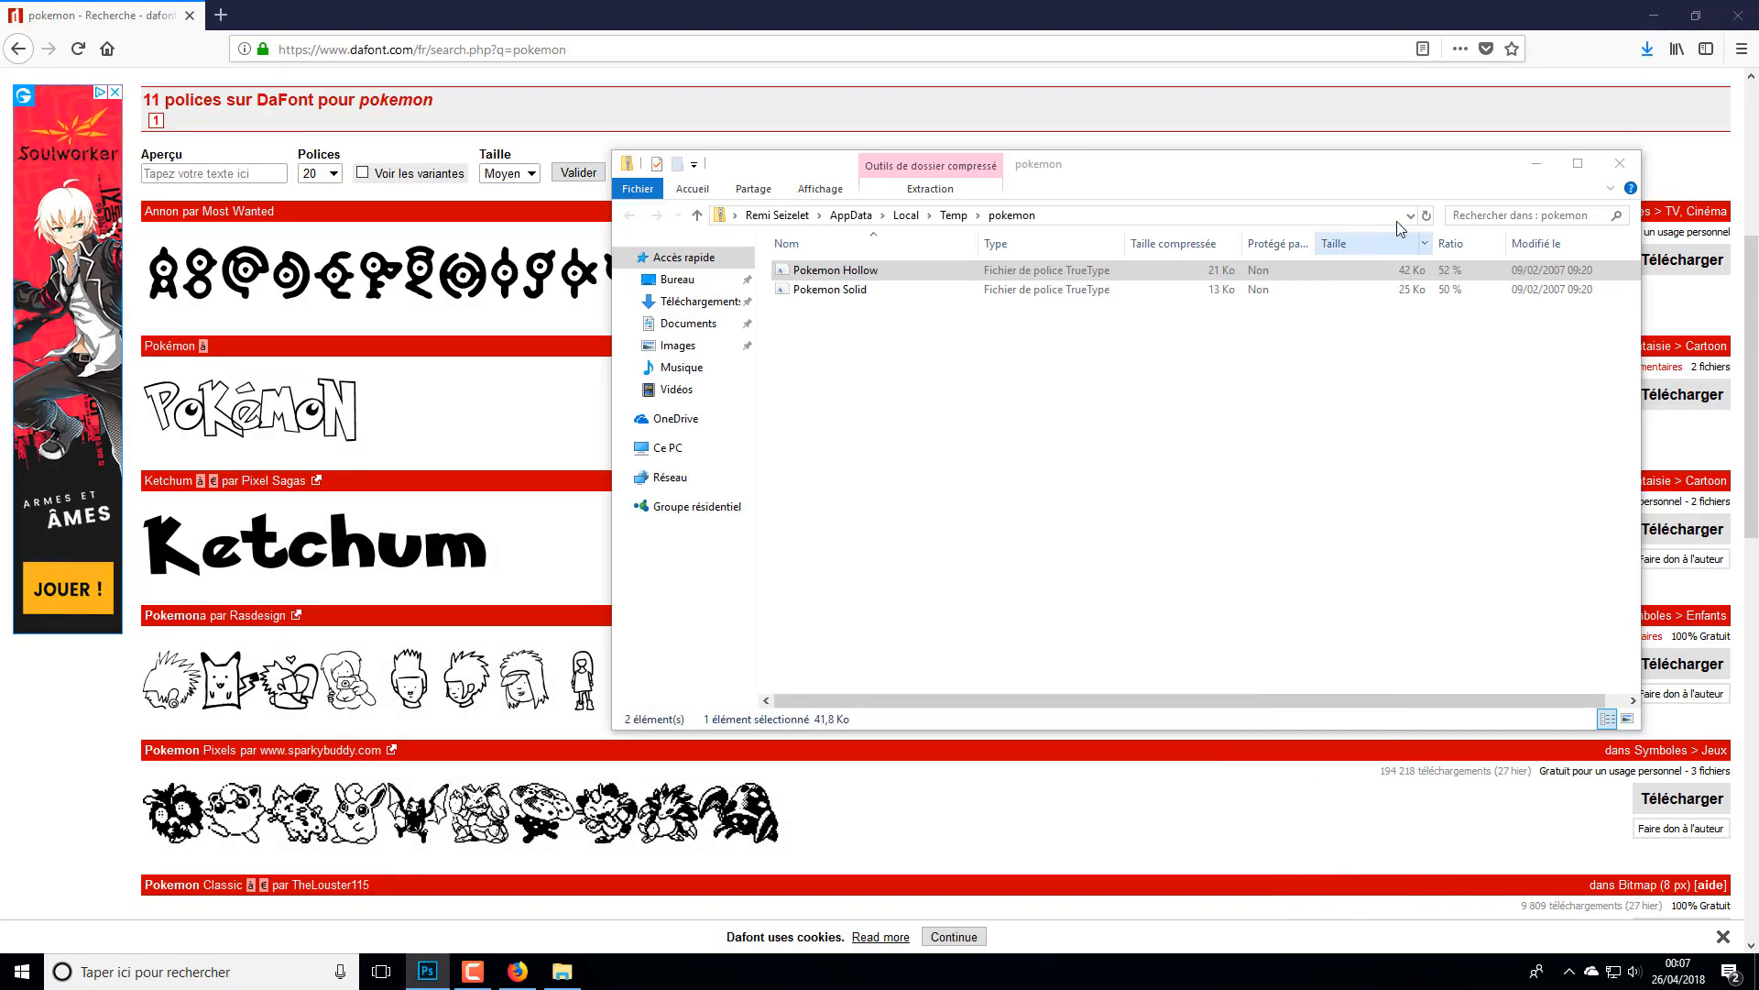
{"action": "left_click", "coordinate": [1620, 163]}
{"action": "left_click", "coordinate": [1738, 16]}
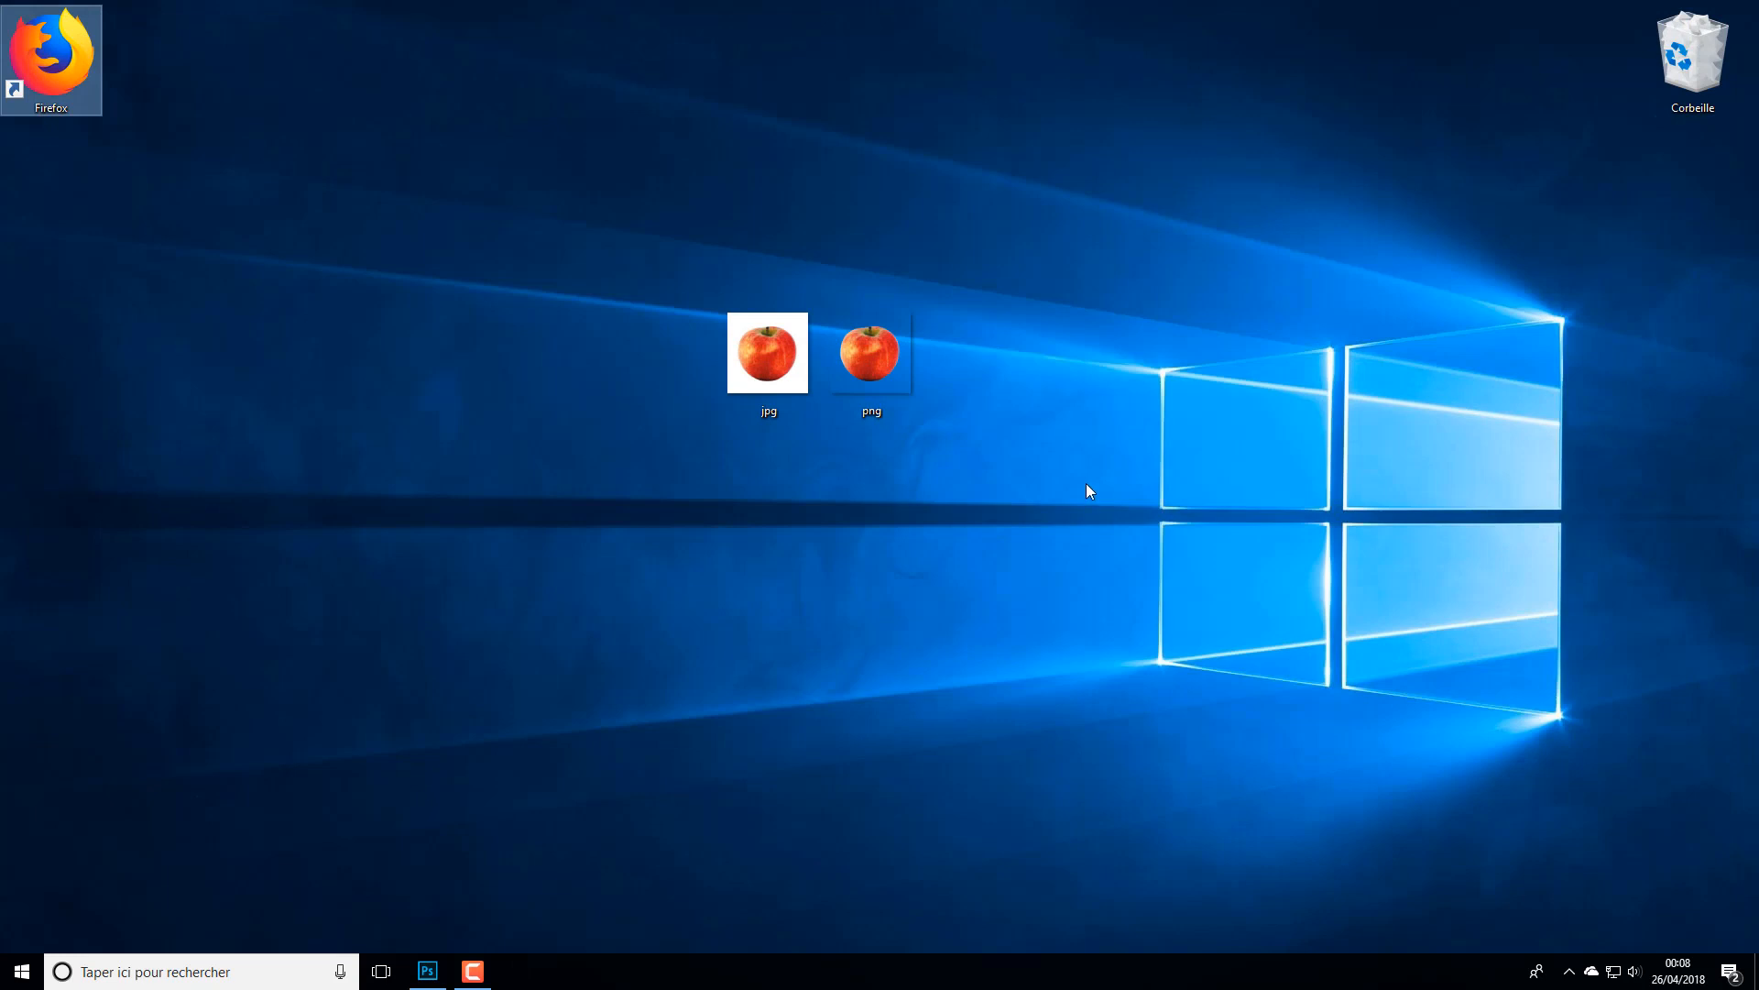
- Enlarge the desktop icons and place the png and jpg apple images side by side near the middle, png first
{"action": "scroll", "coordinate": [856, 464], "scroll_direction": "up", "scroll_amount": 5}
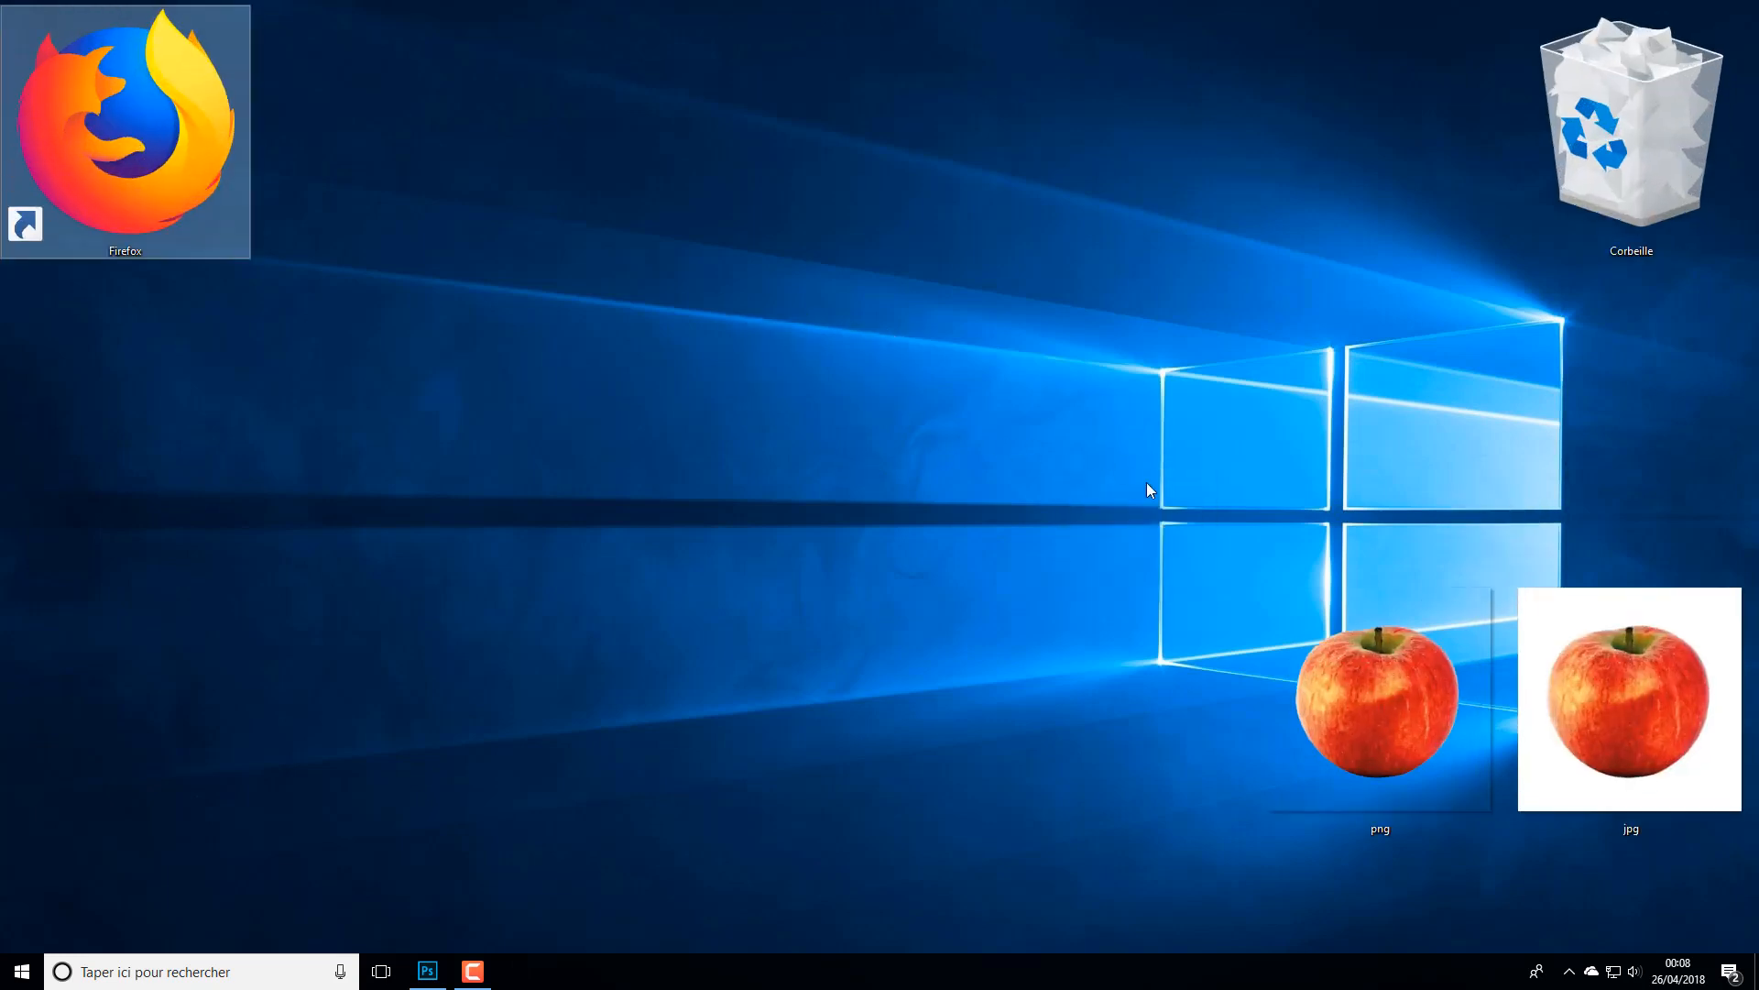
{"action": "left_click_drag", "start_coordinate": [1405, 645], "coordinate": [746, 645]}
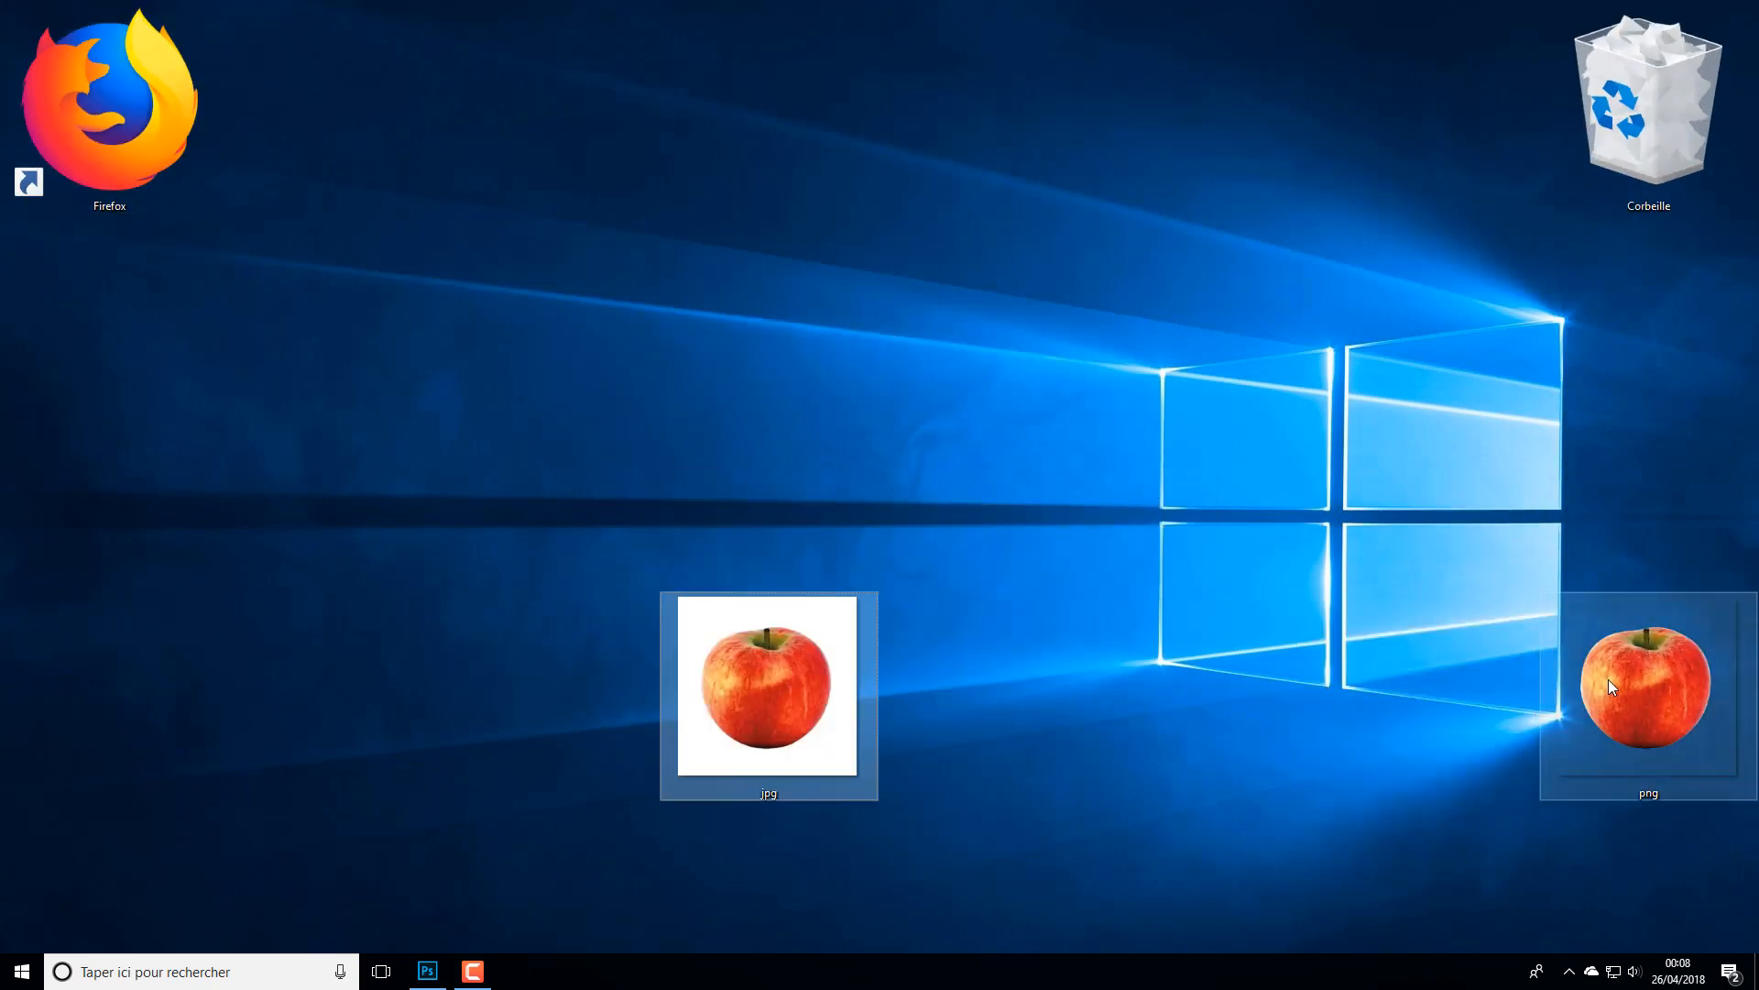
{"action": "left_click_drag", "start_coordinate": [1640, 678], "coordinate": [760, 385]}
{"action": "left_click_drag", "start_coordinate": [715, 657], "coordinate": [936, 367]}
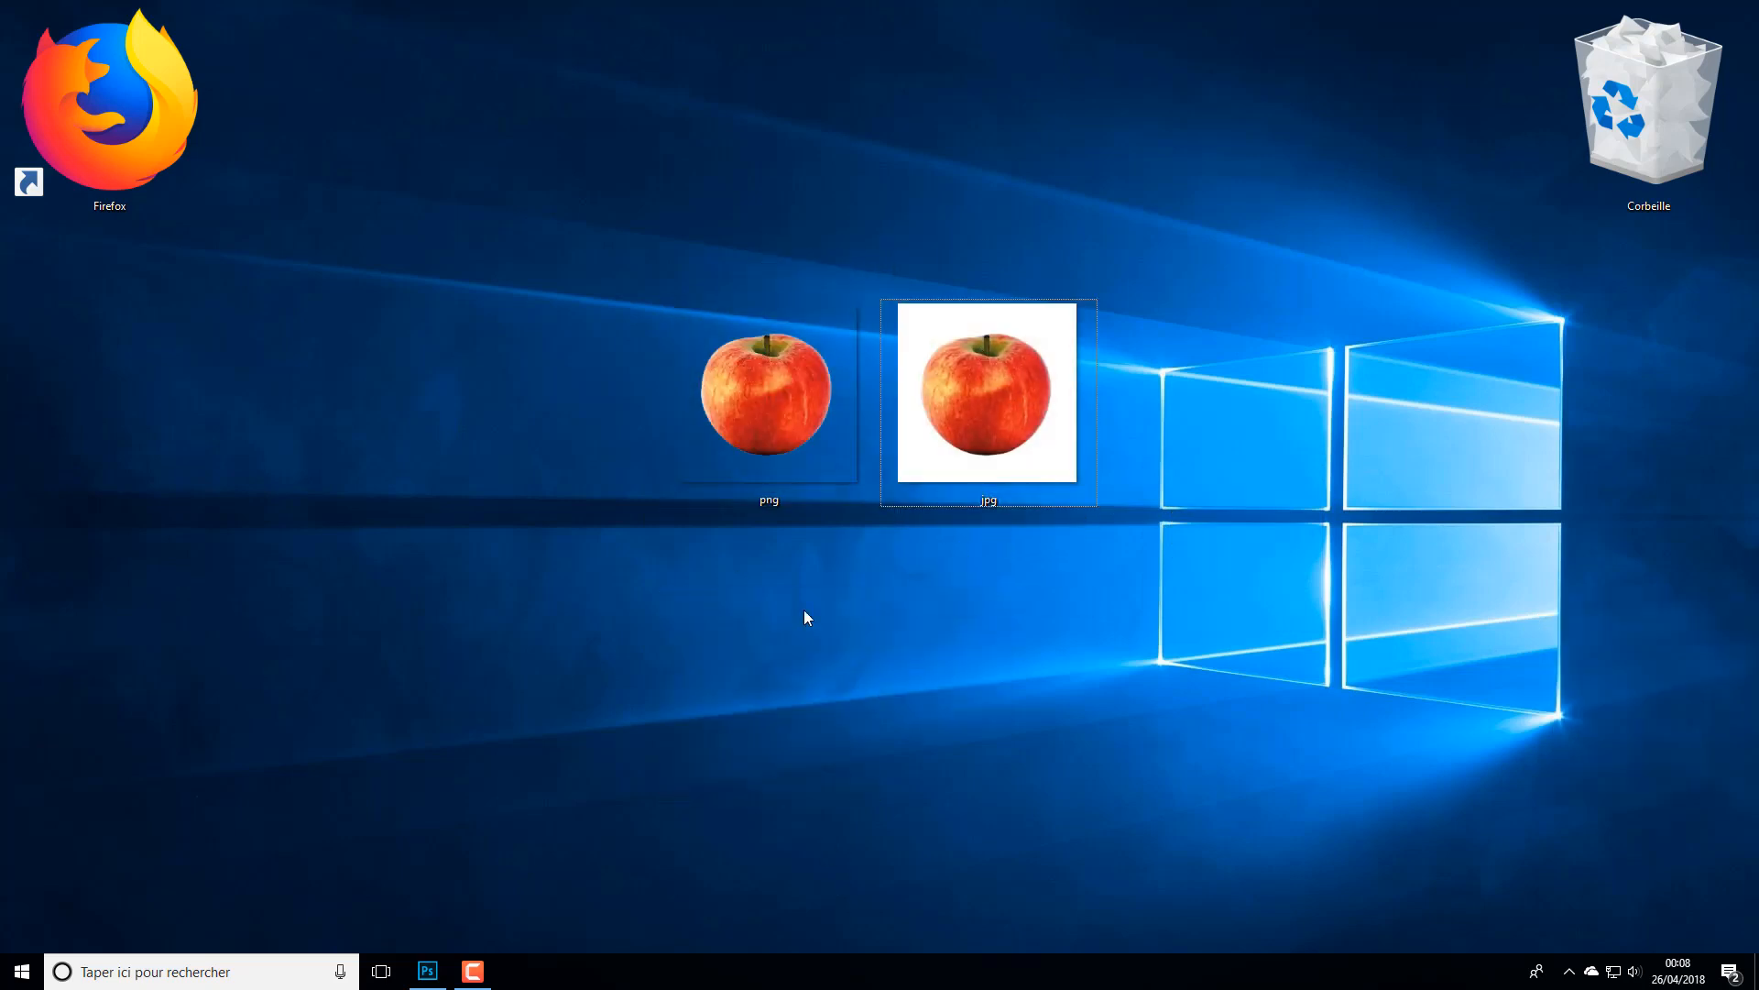
{"action": "left_click", "coordinate": [115, 110]}
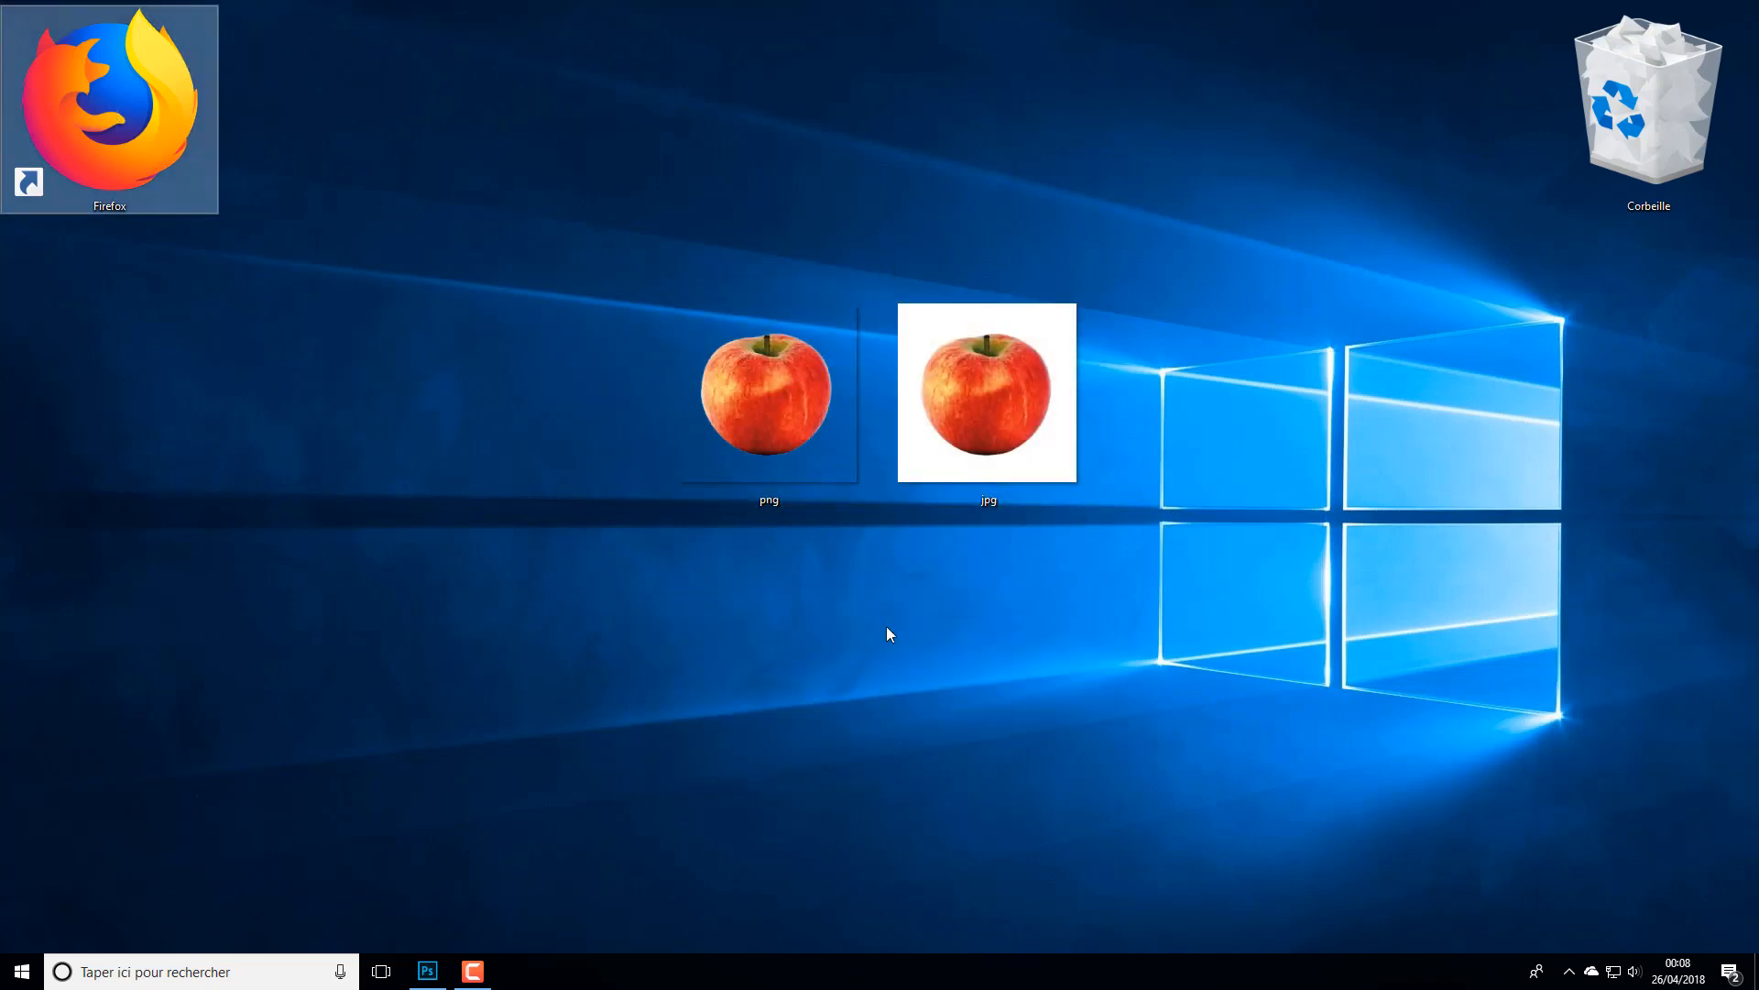
- Move the png apple icon onto the wallpaper's Windows logo and back beside the jpg apple to check its transparent background
{"action": "mouse_move", "coordinate": [763, 424]}
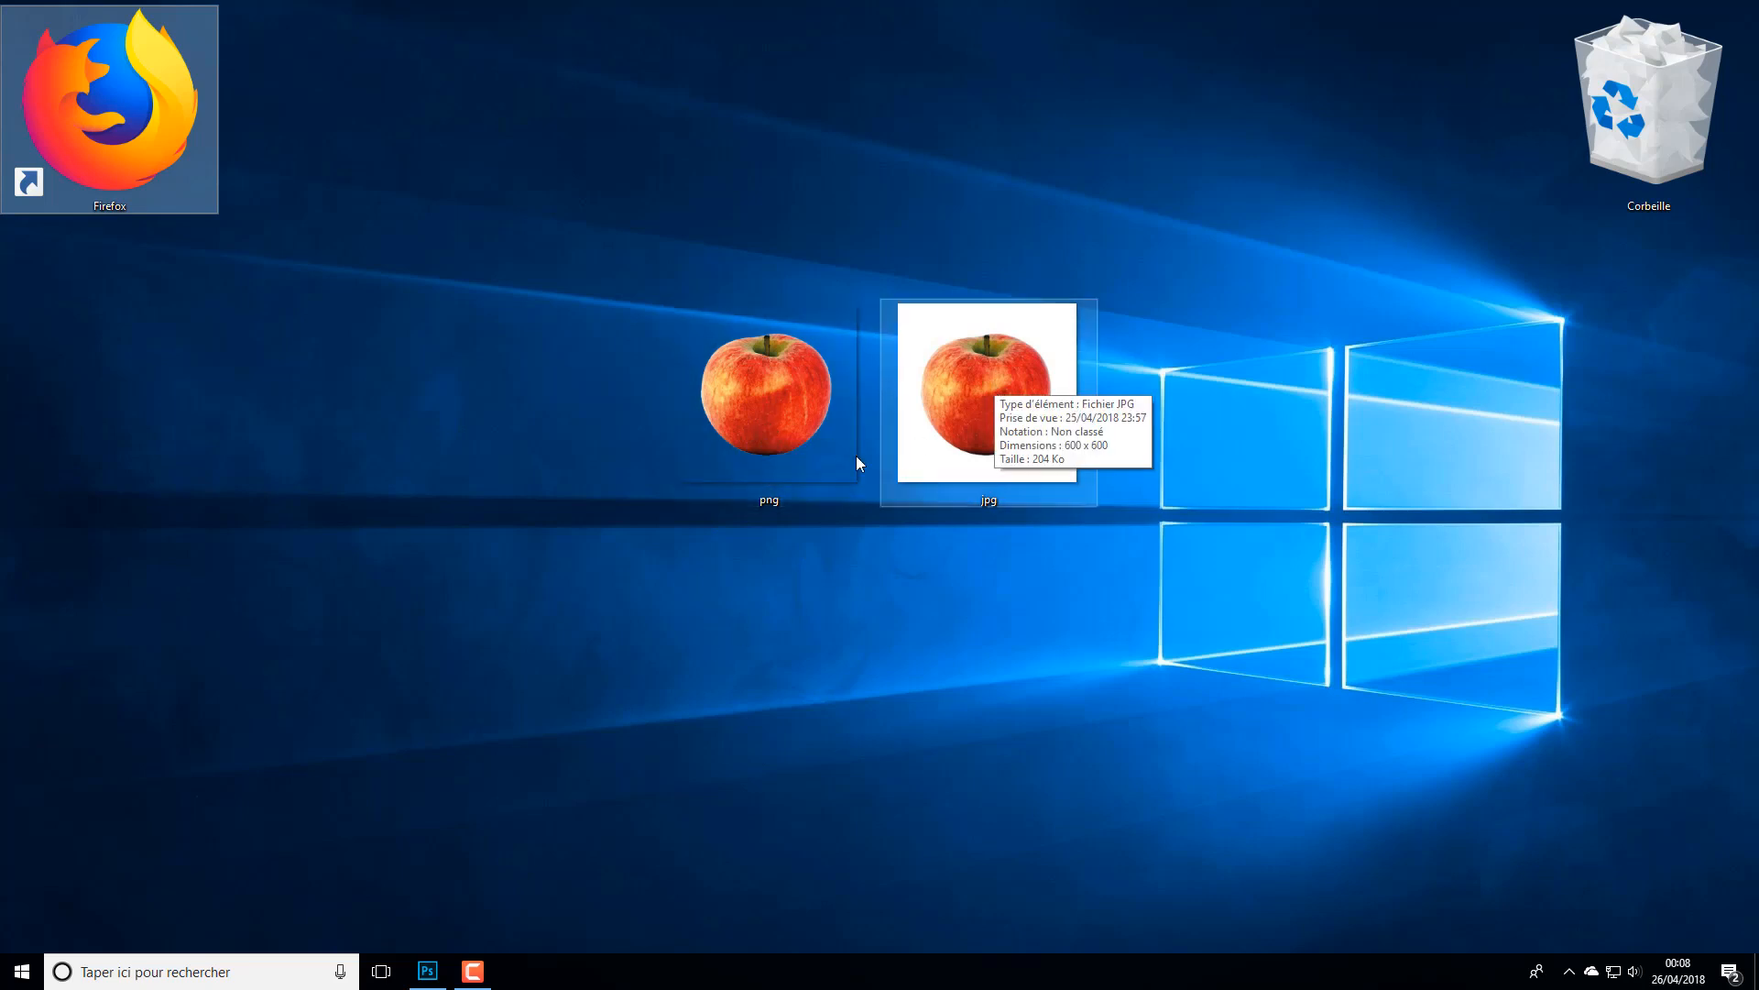
{"action": "mouse_move", "coordinate": [845, 459]}
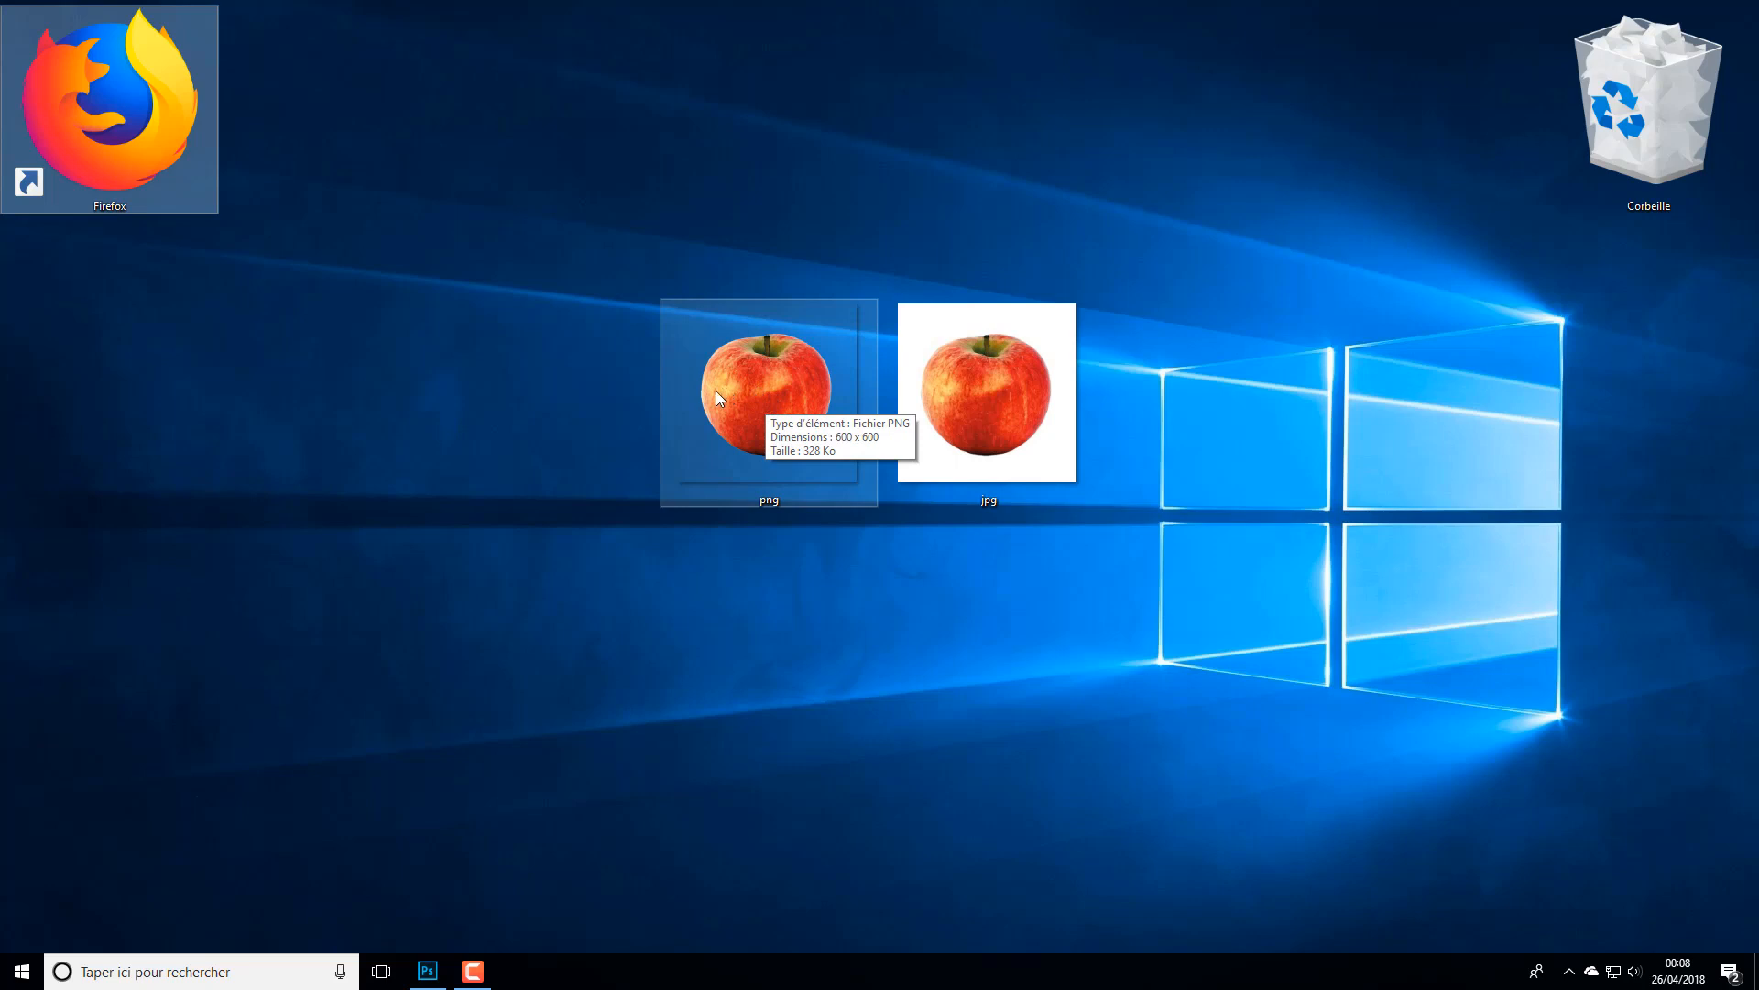
{"action": "left_click", "coordinate": [812, 661]}
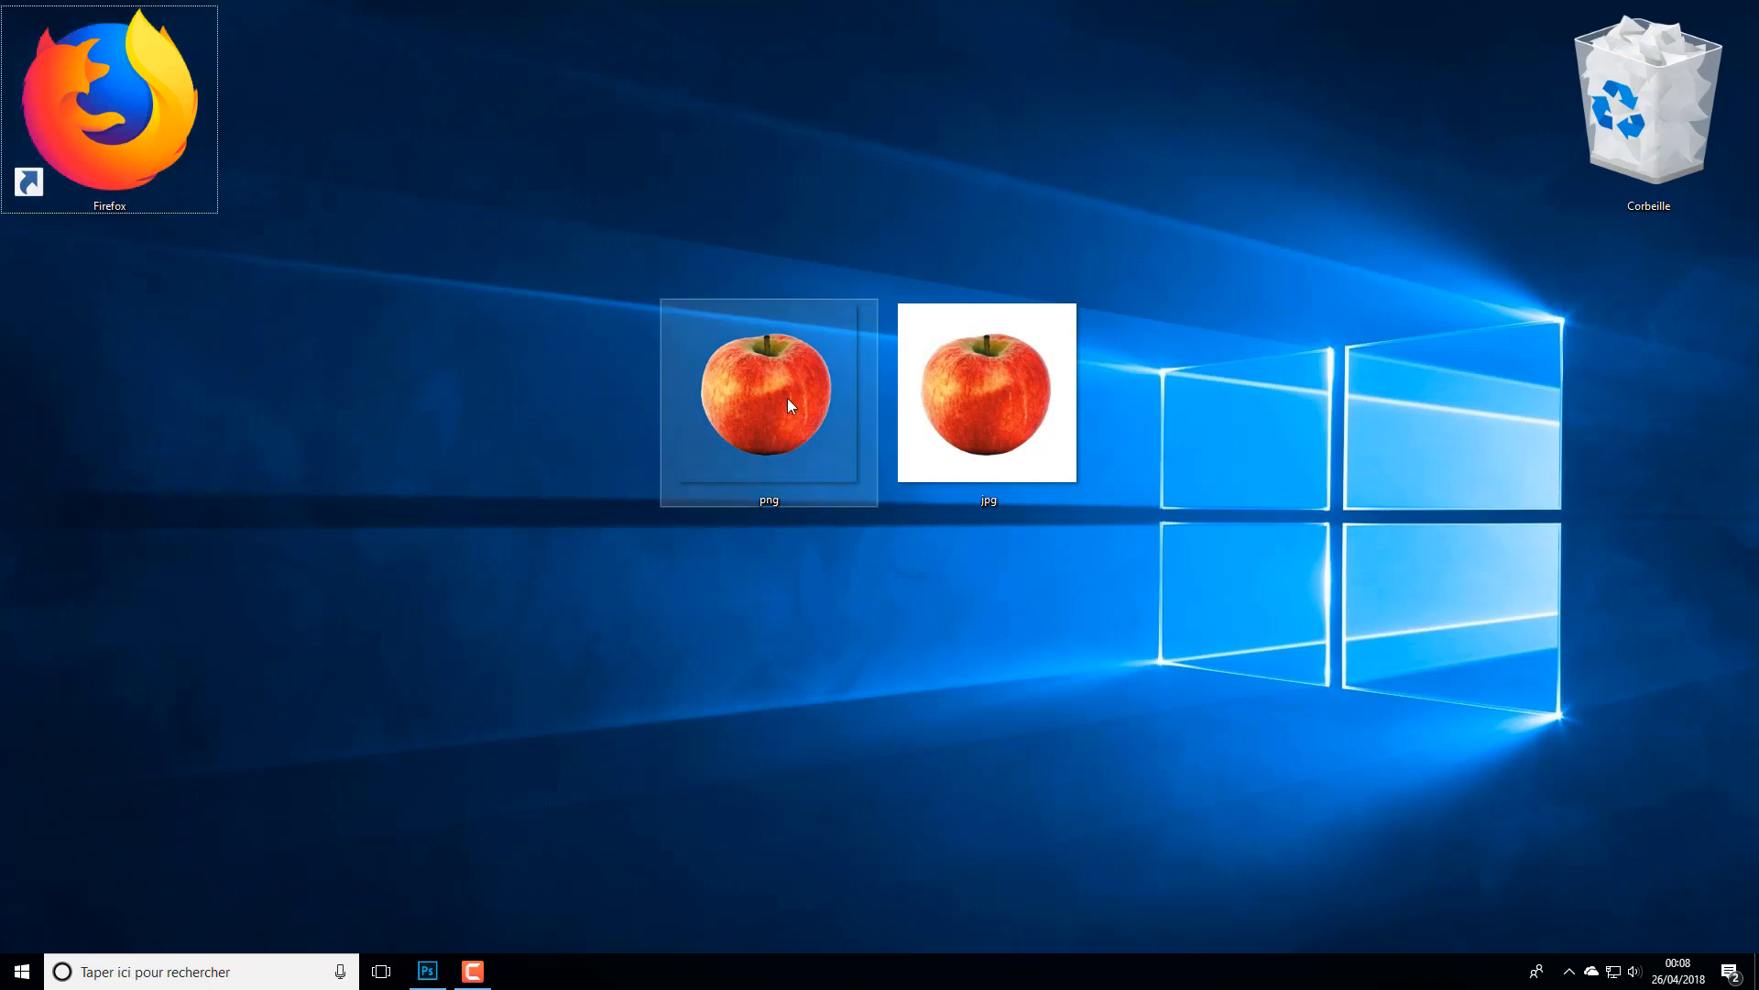
{"action": "left_click_drag", "start_coordinate": [788, 405], "coordinate": [1461, 465]}
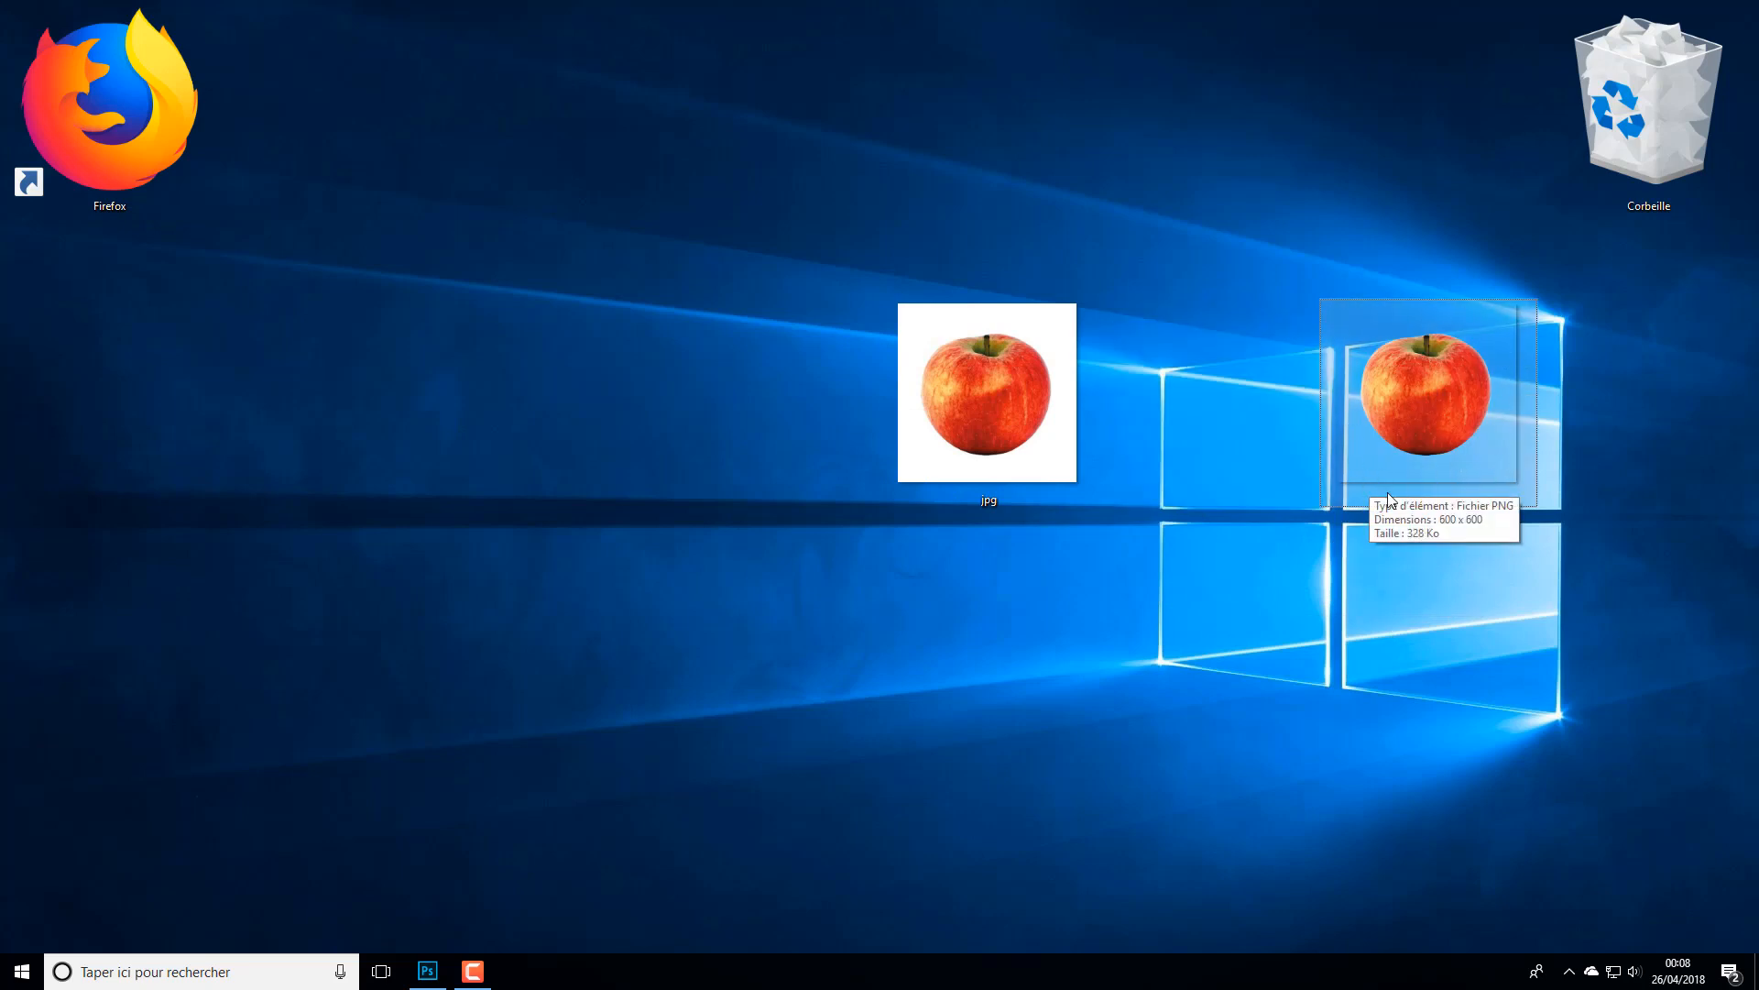
{"action": "left_click_drag", "start_coordinate": [1466, 442], "coordinate": [1451, 600]}
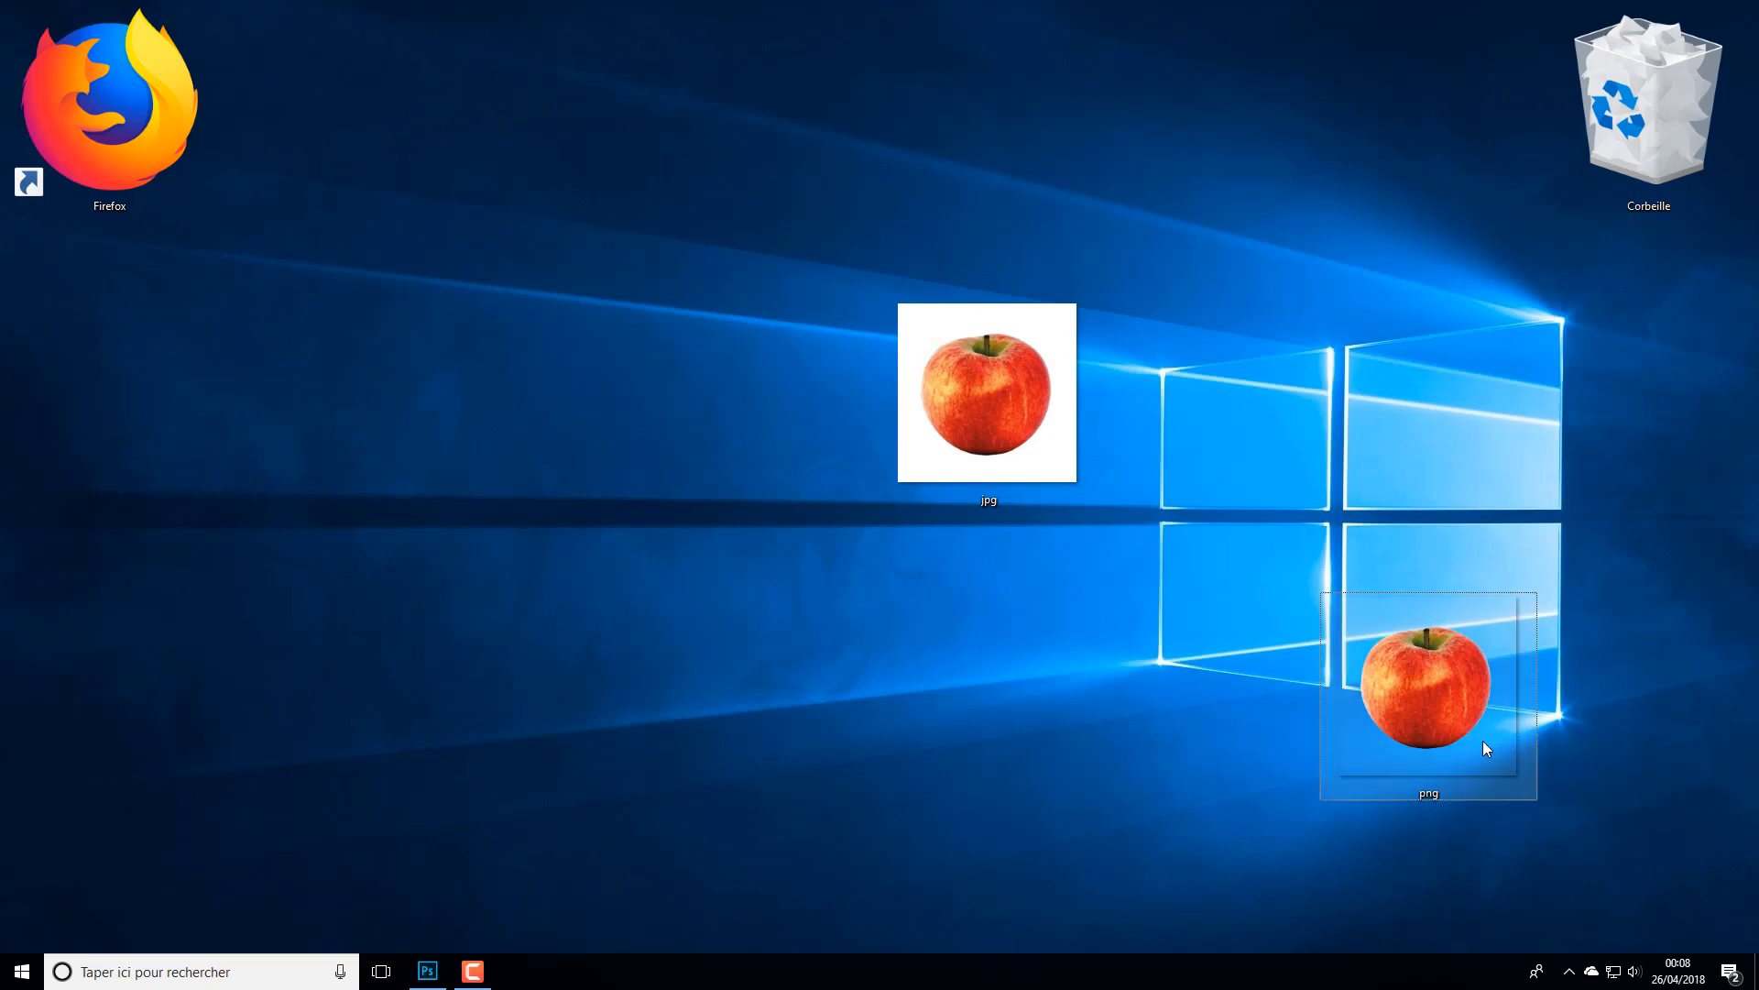
{"action": "left_click_drag", "start_coordinate": [1493, 728], "coordinate": [833, 433]}
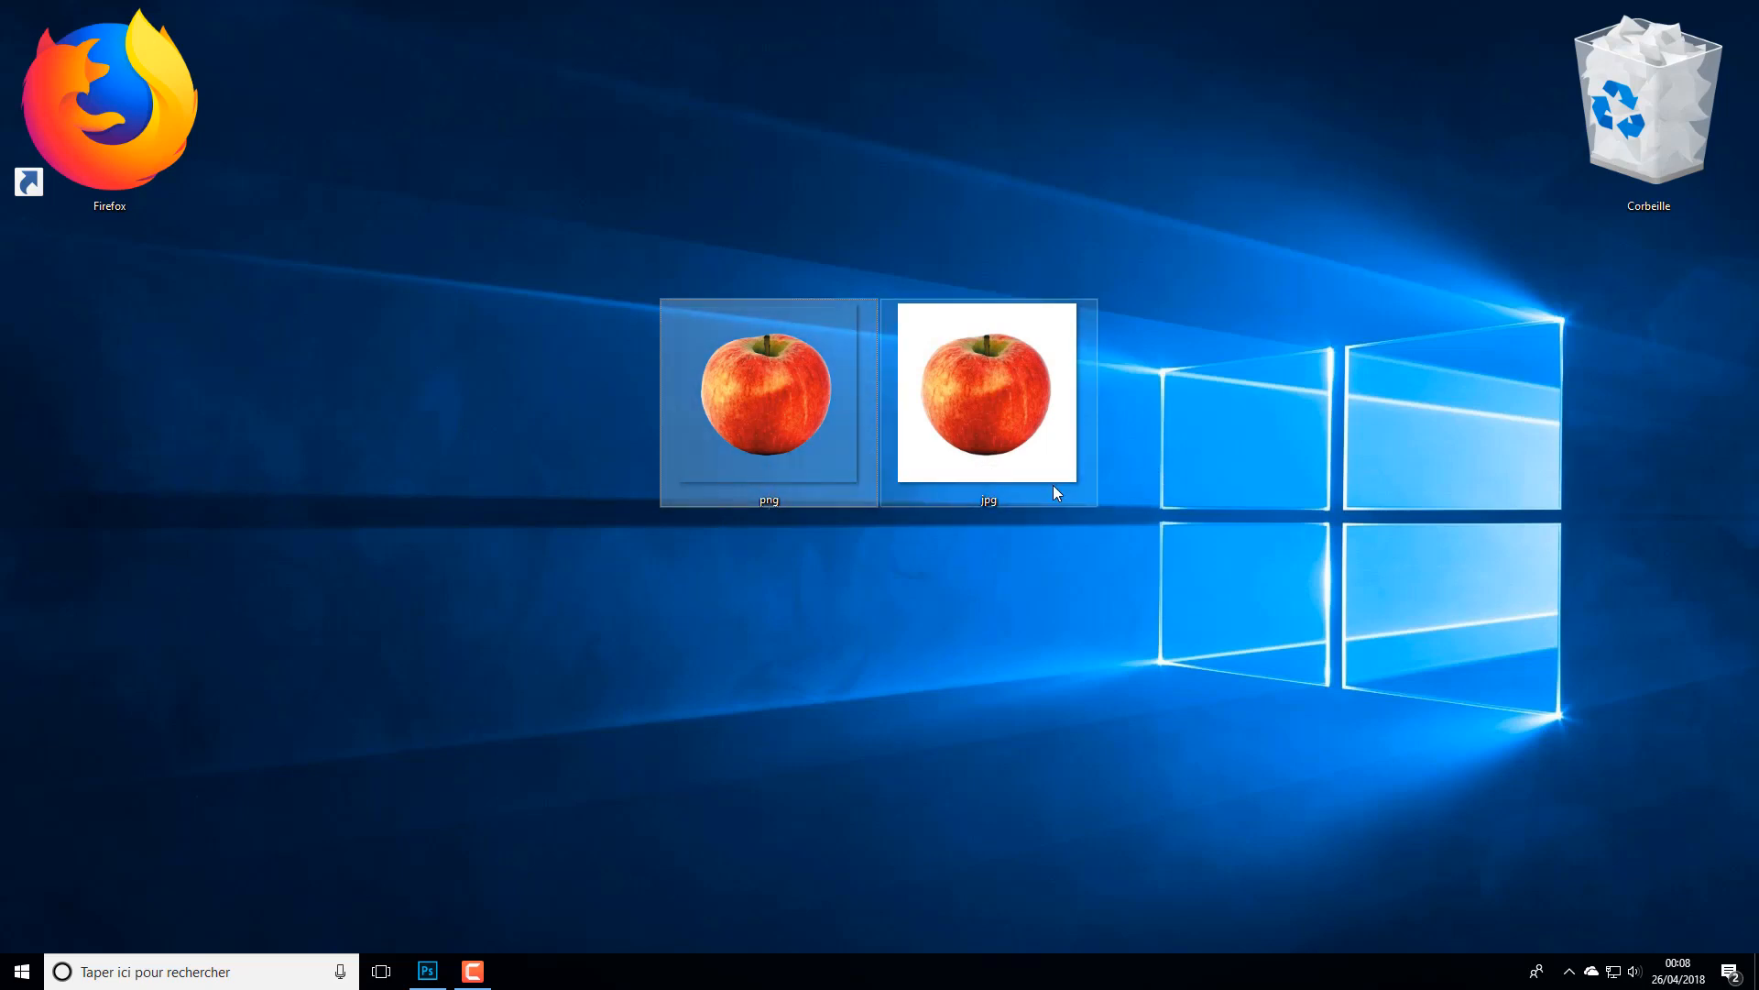
- Move the jpg apple icon onto the Windows logo and back, then compare its background with the png's
{"action": "left_click_drag", "start_coordinate": [1008, 429], "coordinate": [1278, 610]}
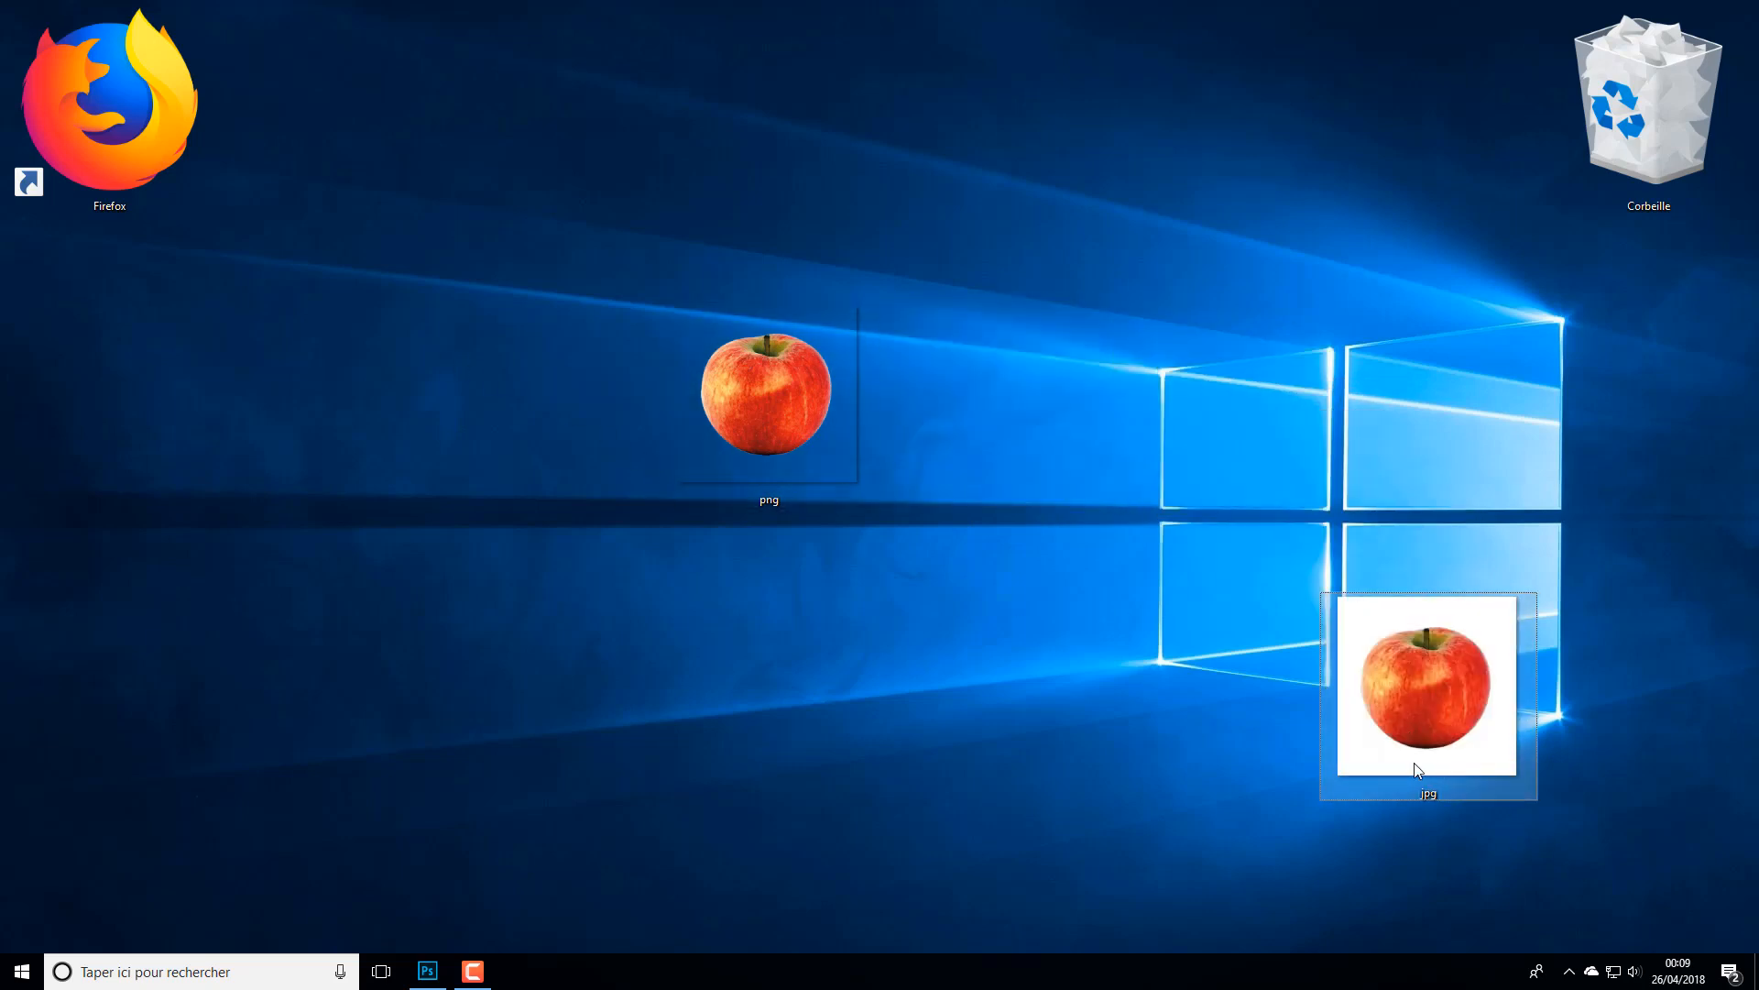
{"action": "mouse_move", "coordinate": [1428, 613]}
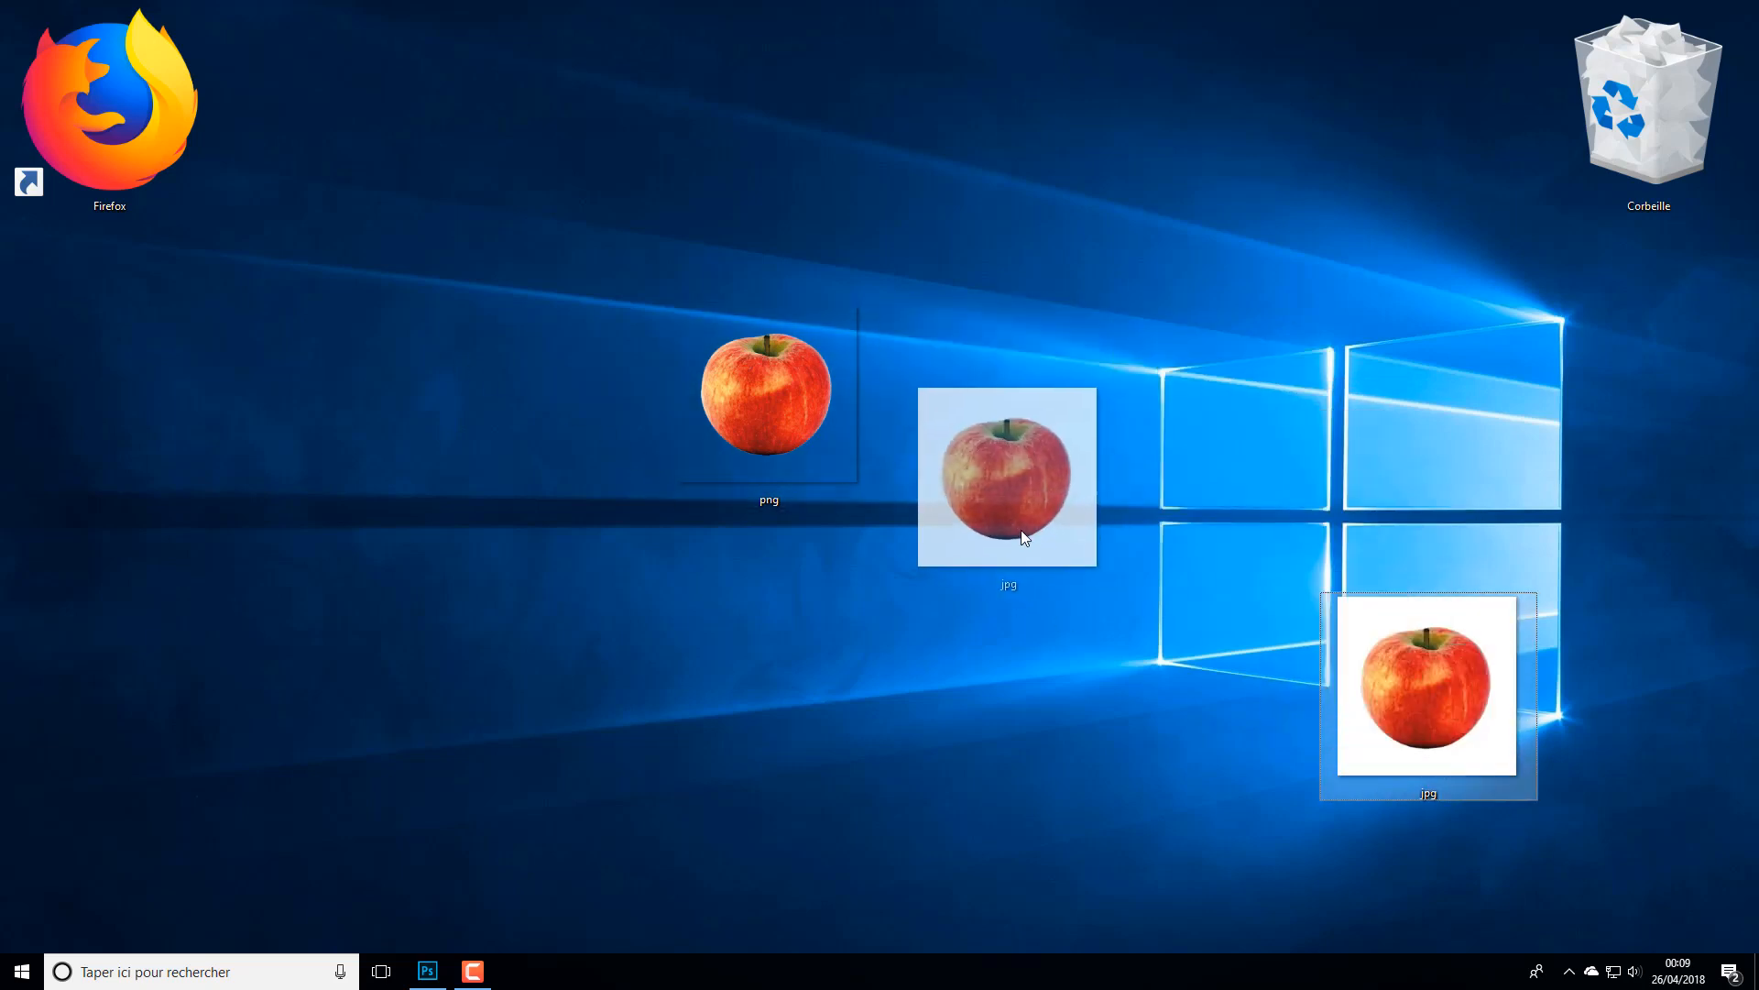
{"action": "left_click_drag", "start_coordinate": [1022, 536], "coordinate": [1052, 550]}
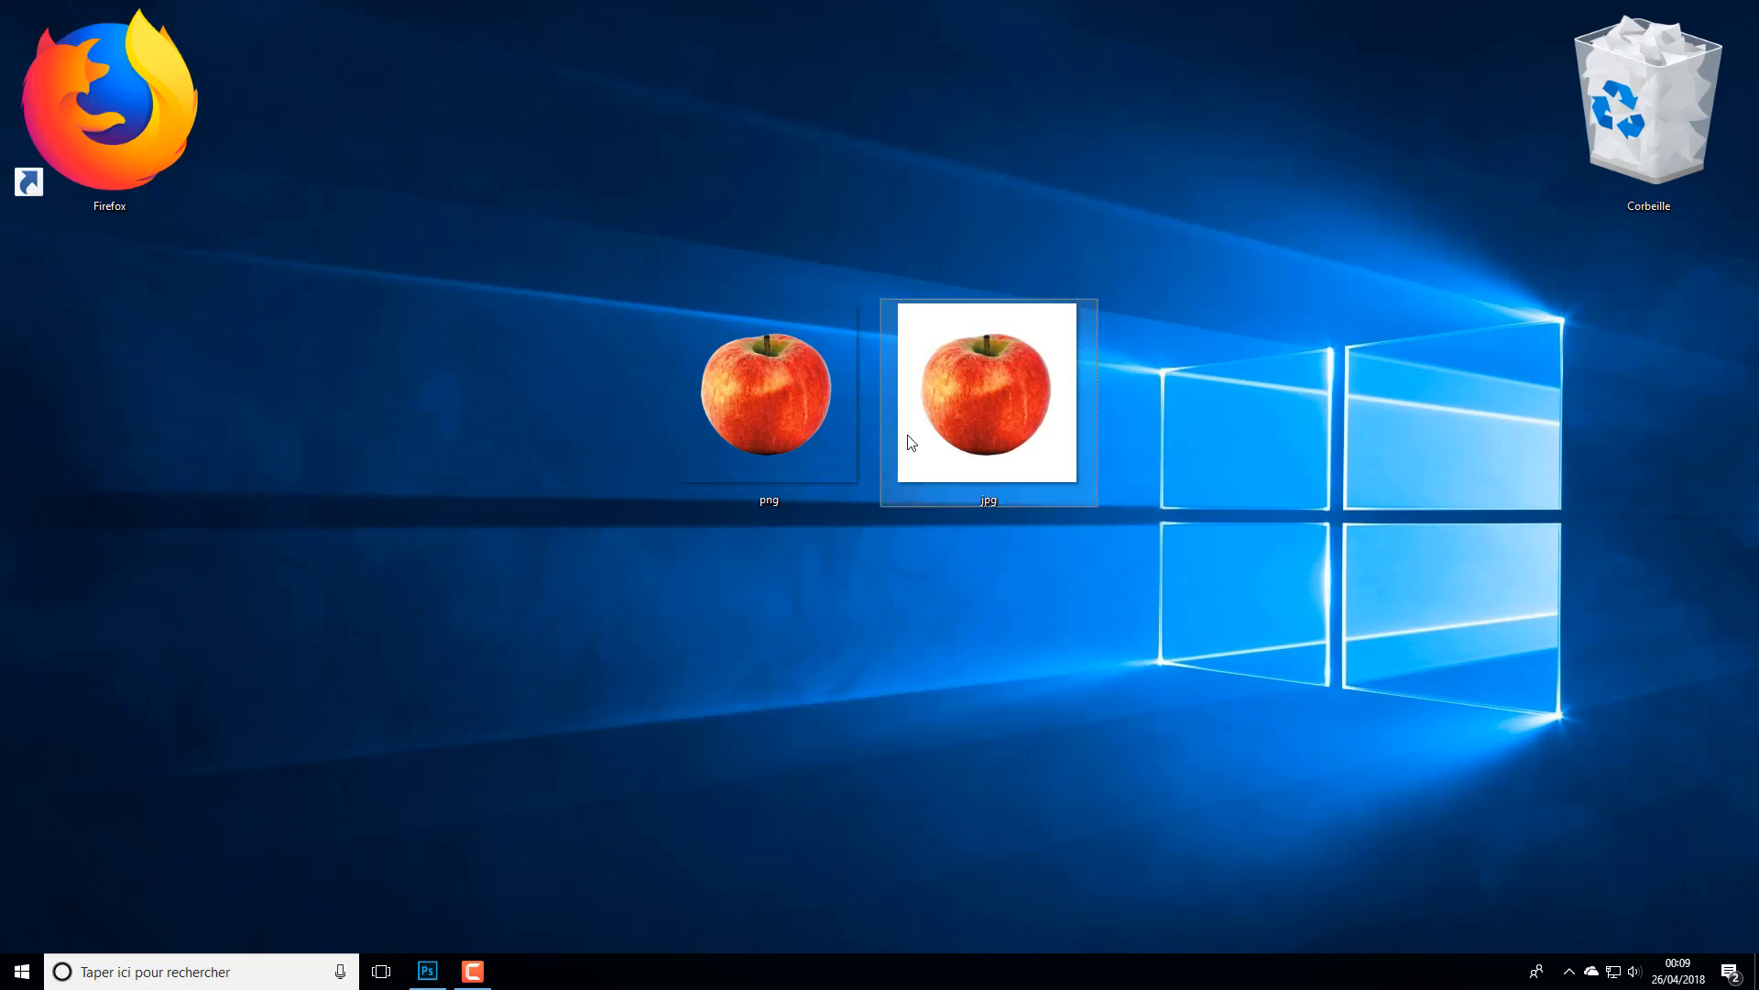
{"action": "mouse_move", "coordinate": [1018, 450]}
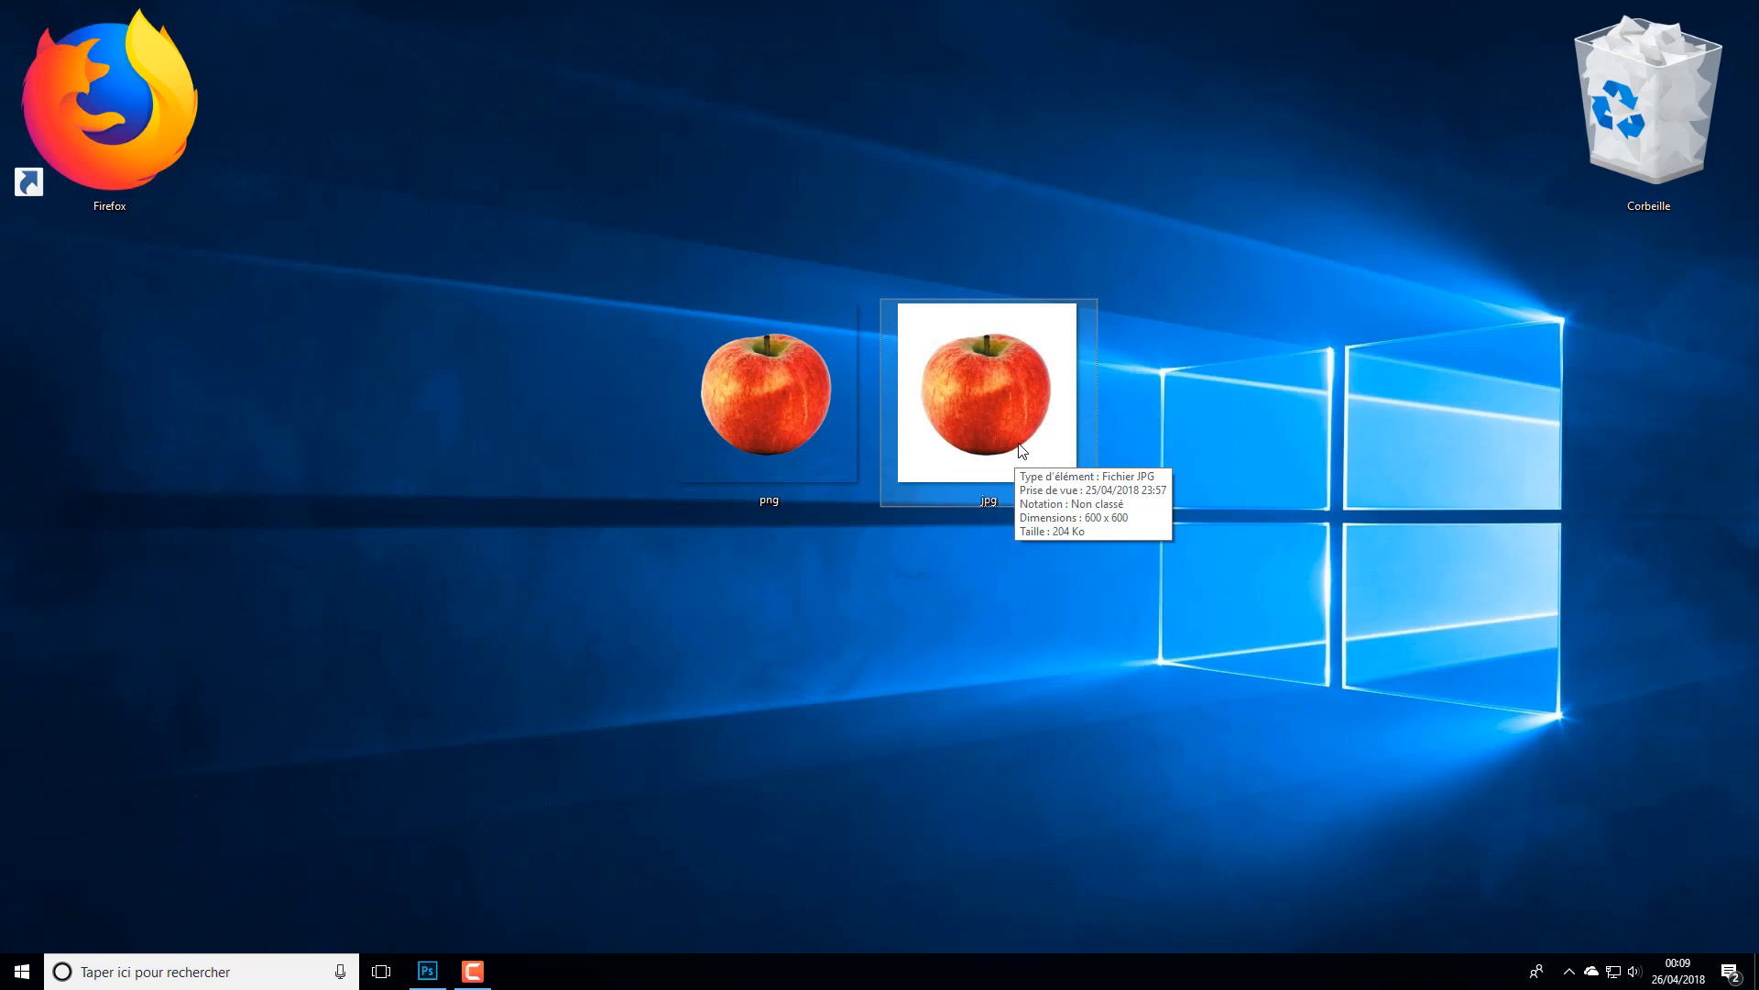
{"action": "left_click", "coordinate": [728, 436]}
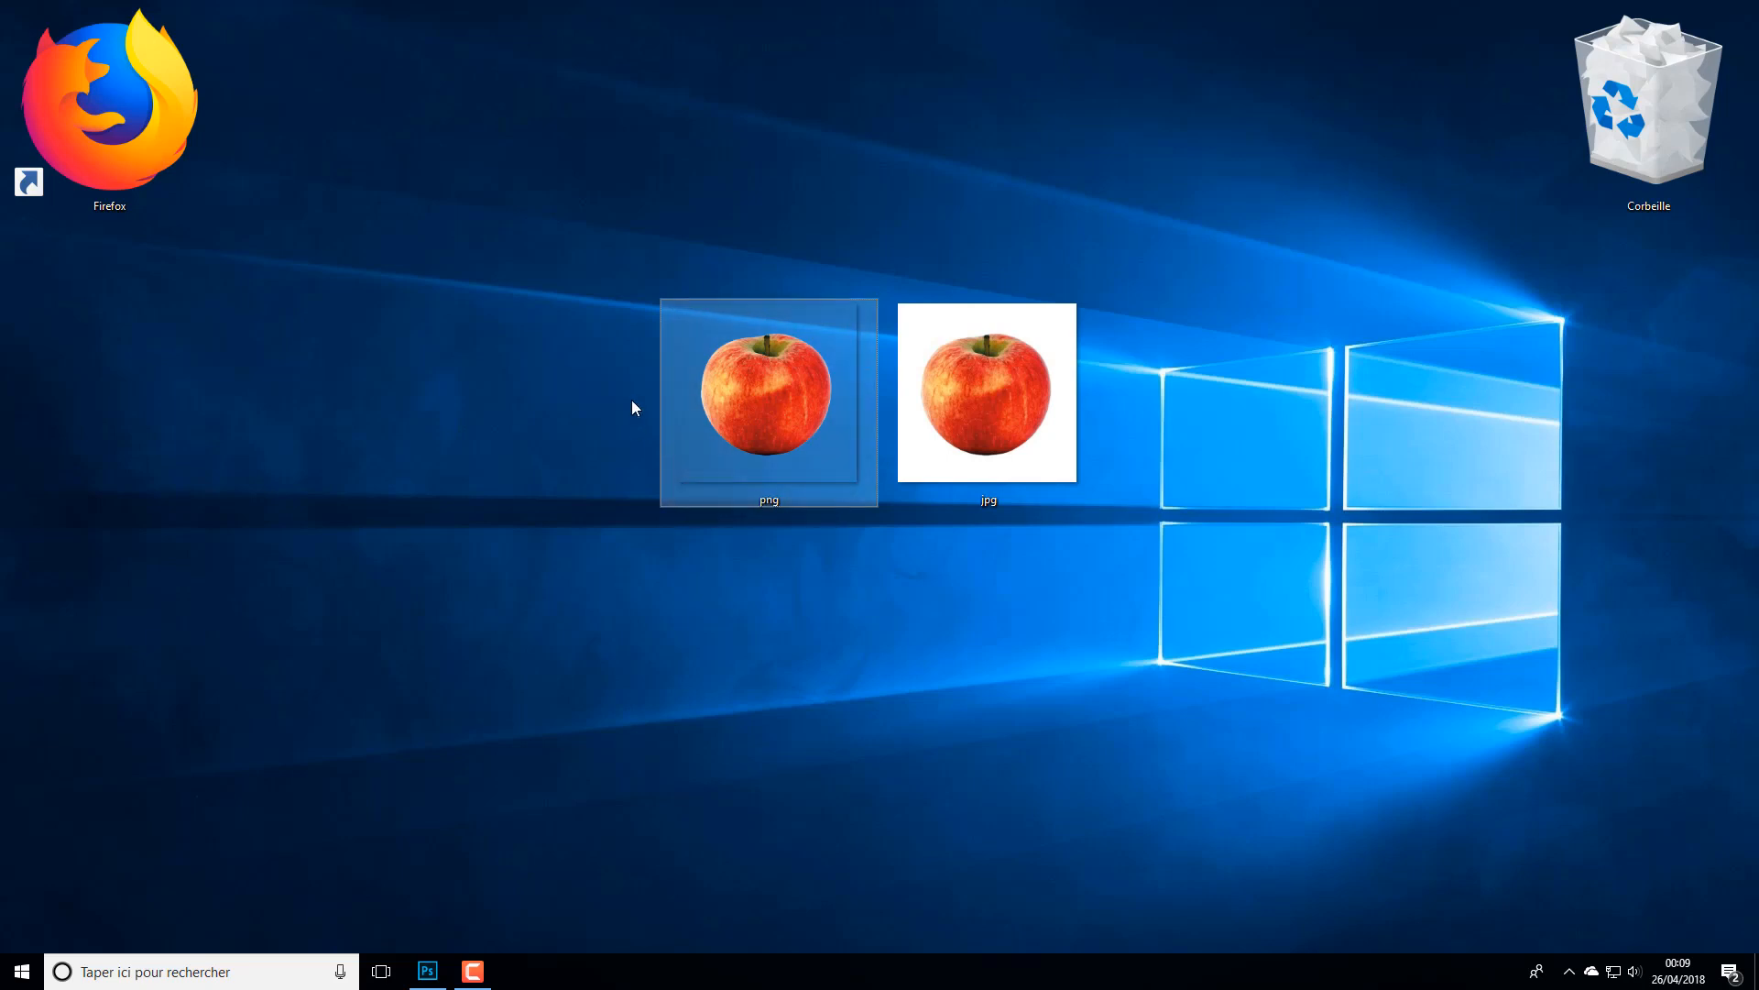
{"action": "mouse_move", "coordinate": [834, 302]}
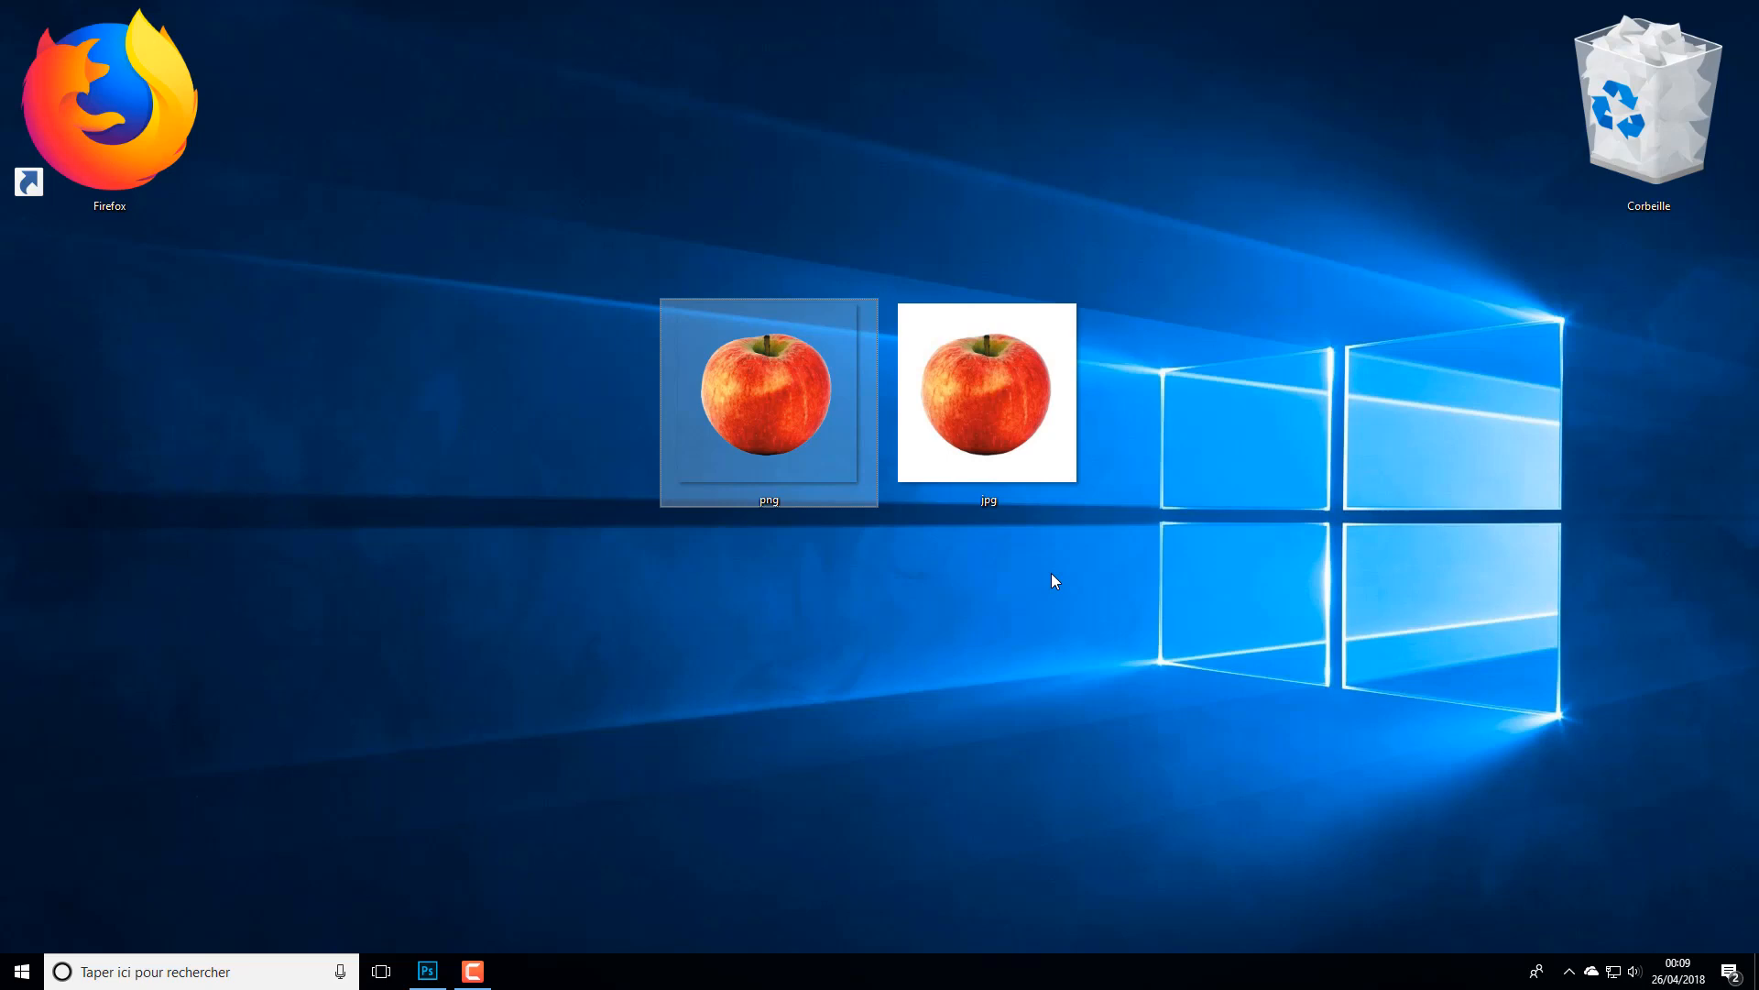
{"action": "left_click", "coordinate": [1036, 481]}
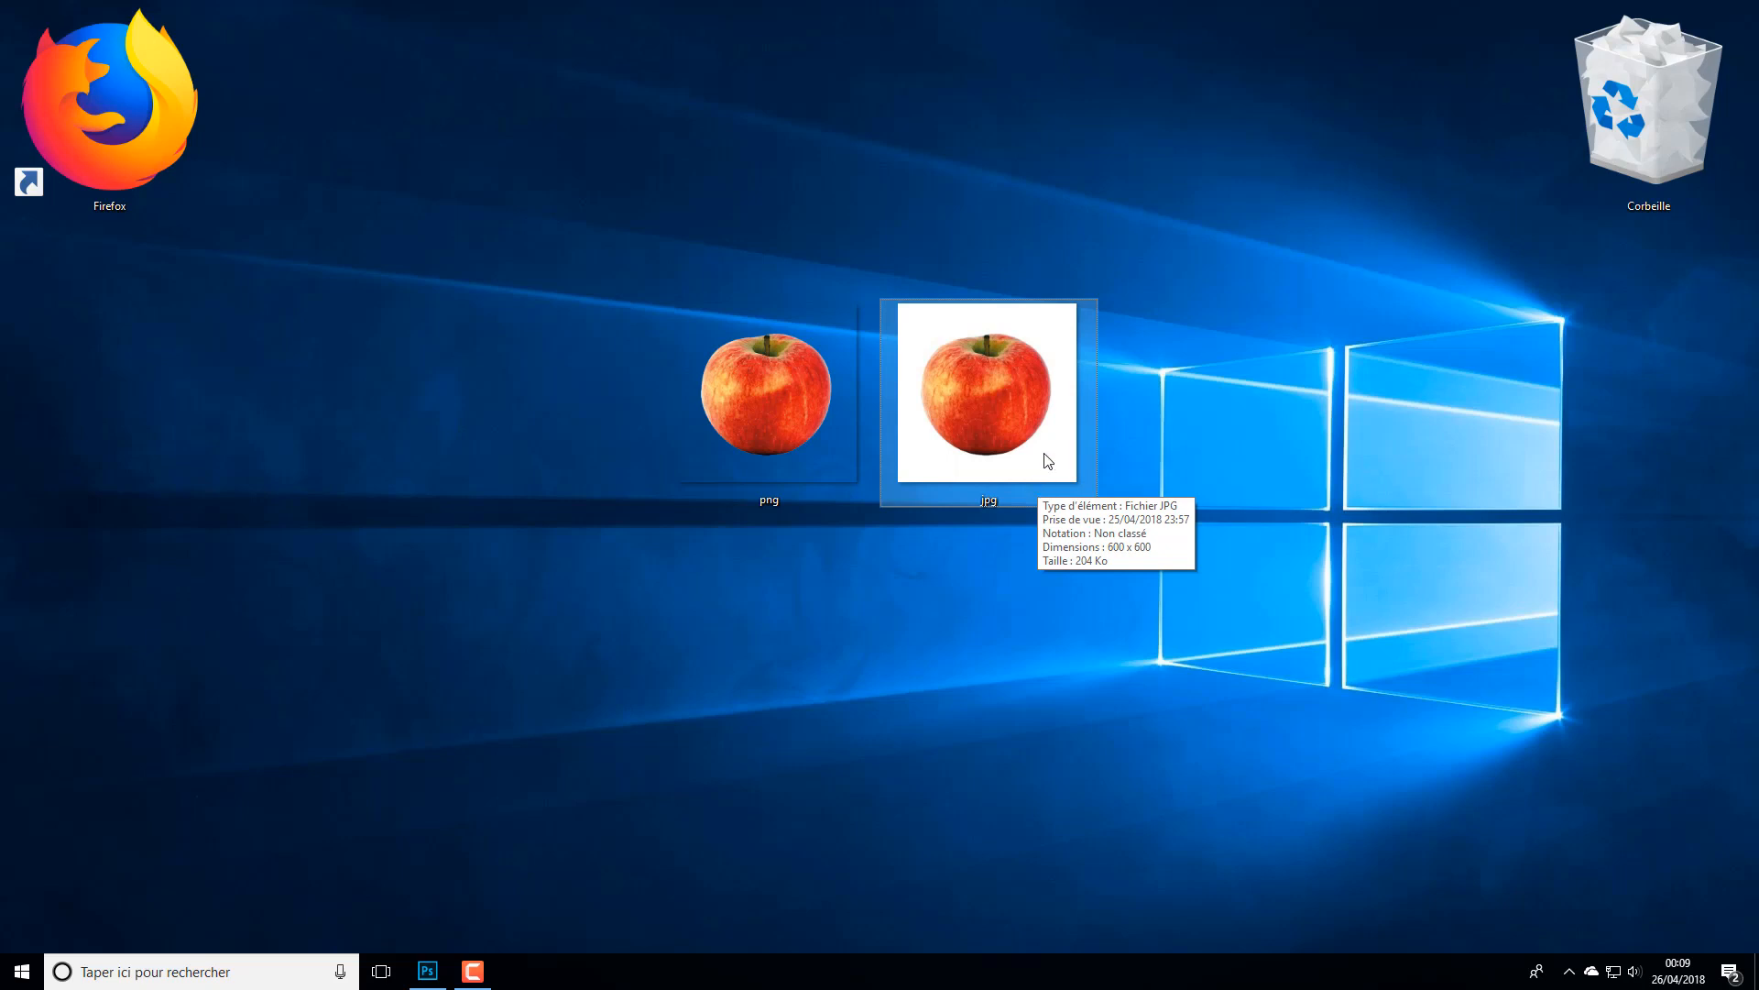
{"action": "left_click", "coordinate": [794, 396], "text": "ctrl"}
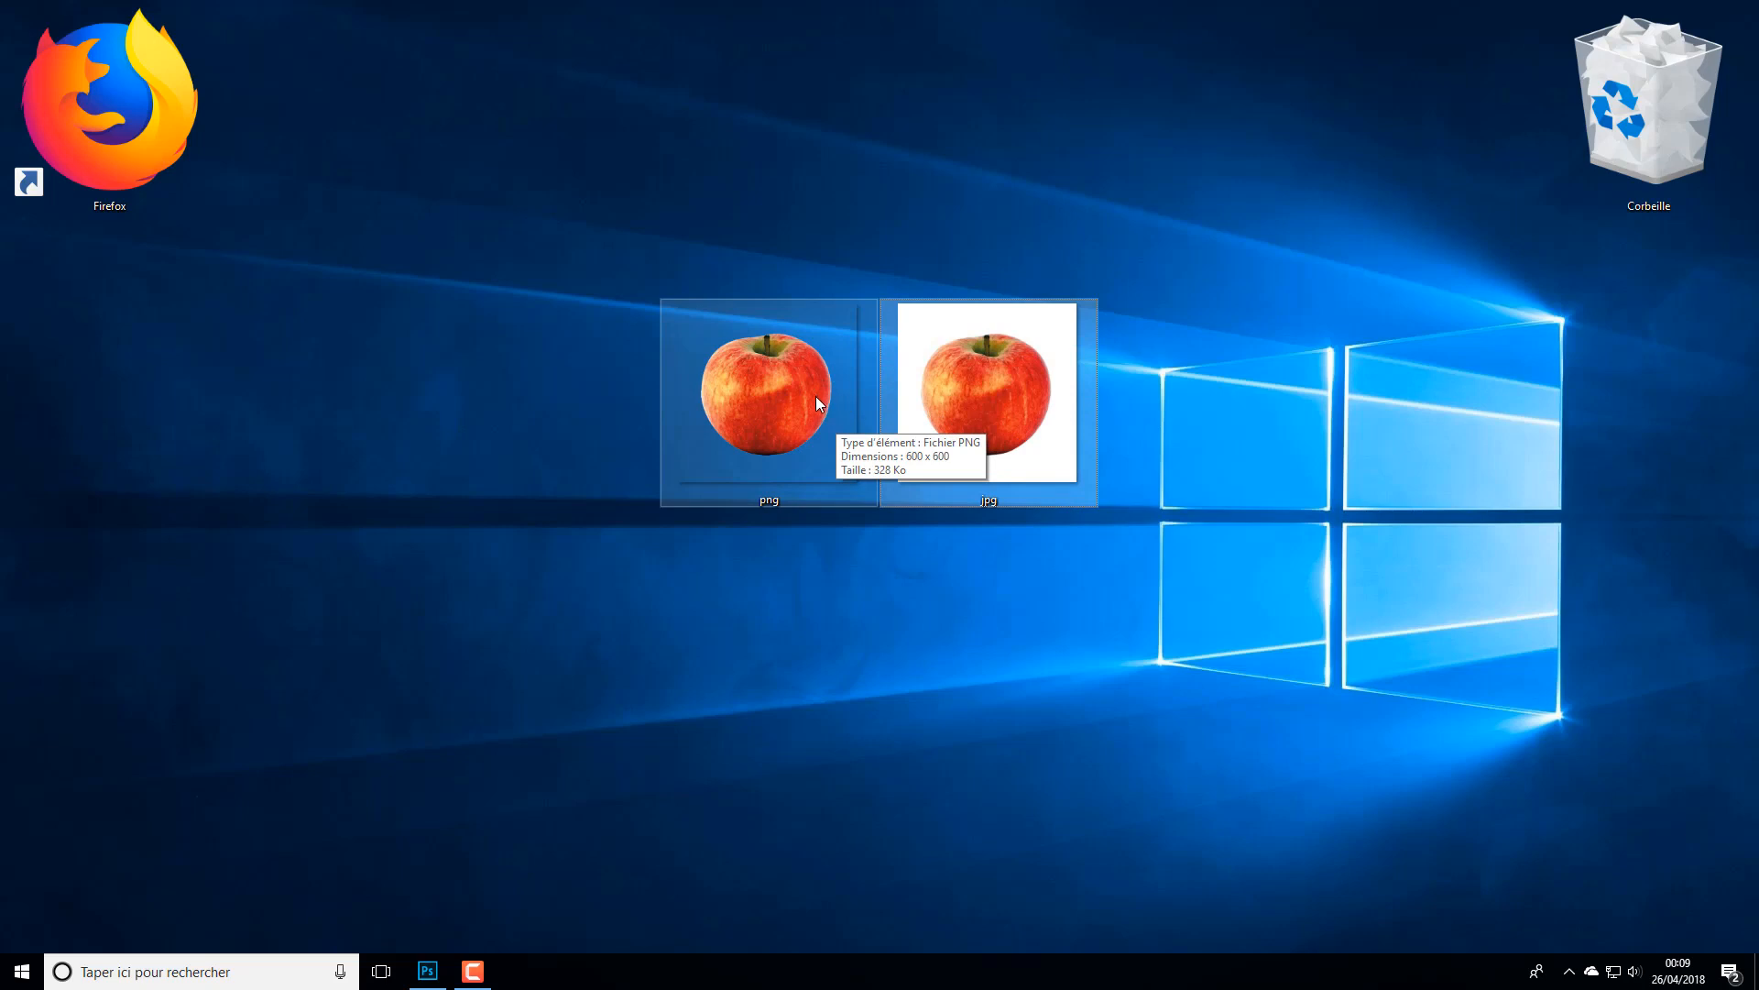
- Switch to Photoshop by opening the png apple image from the desktop in it
{"action": "left_click", "coordinate": [778, 400]}
{"action": "right_click", "coordinate": [778, 399]}
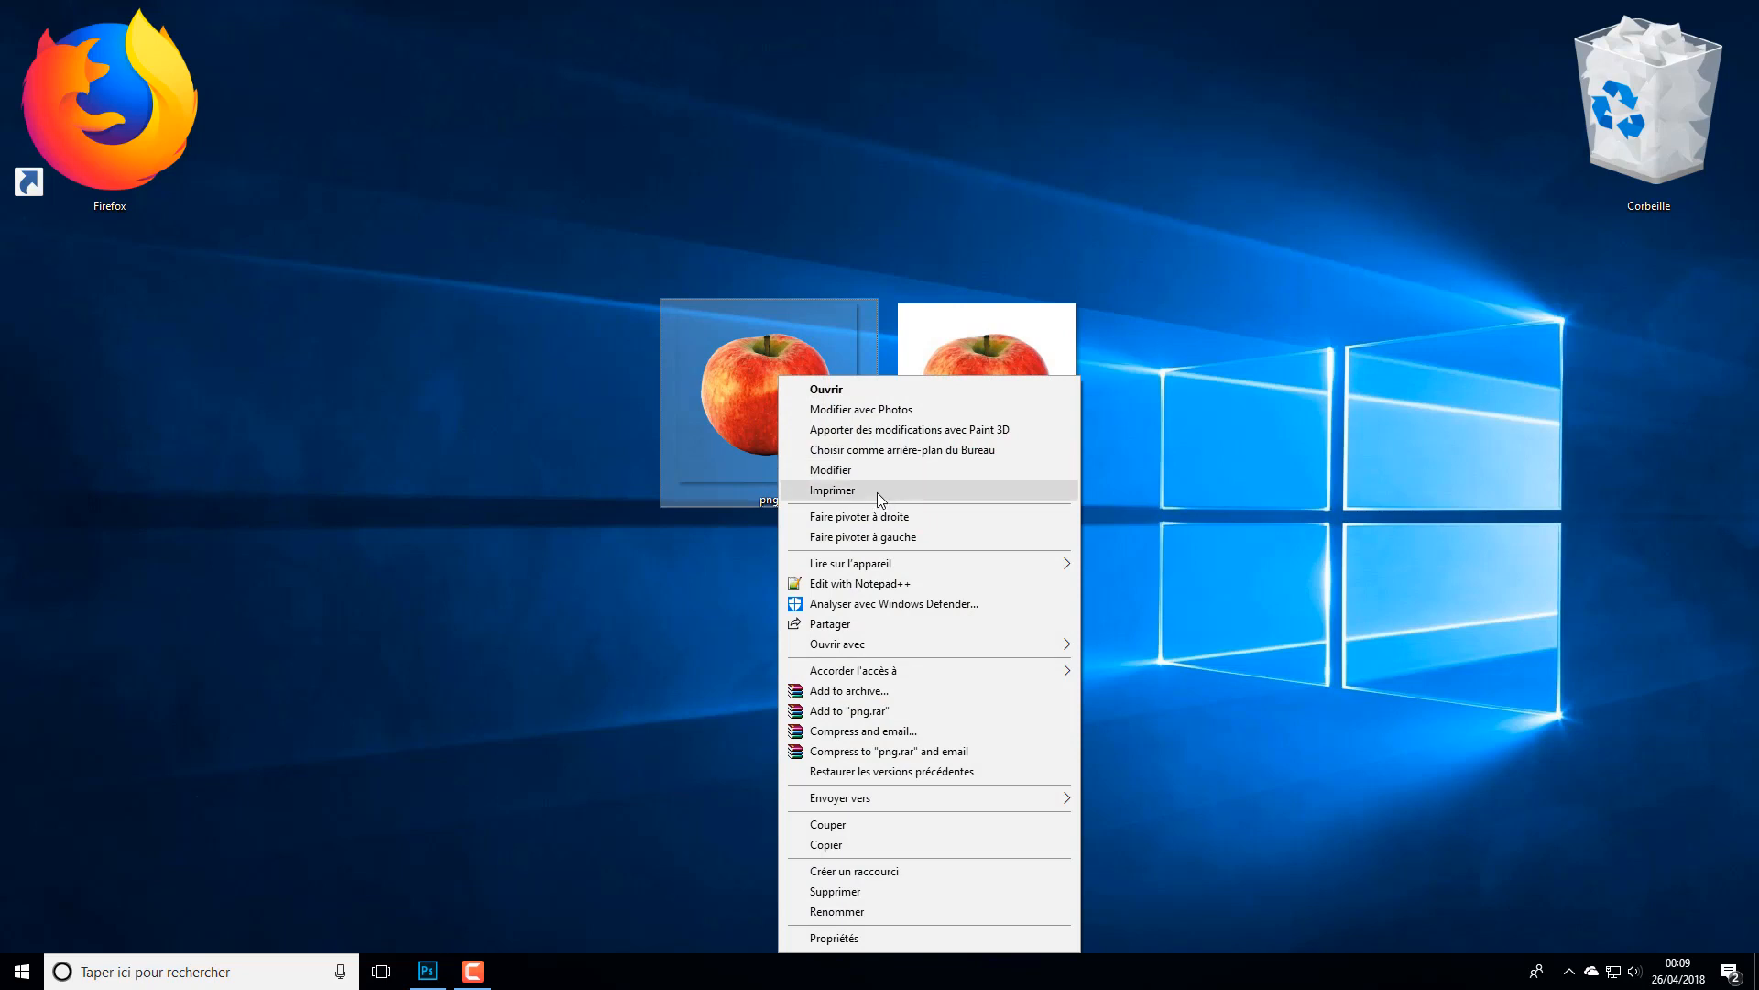
{"action": "mouse_move", "coordinate": [922, 643]}
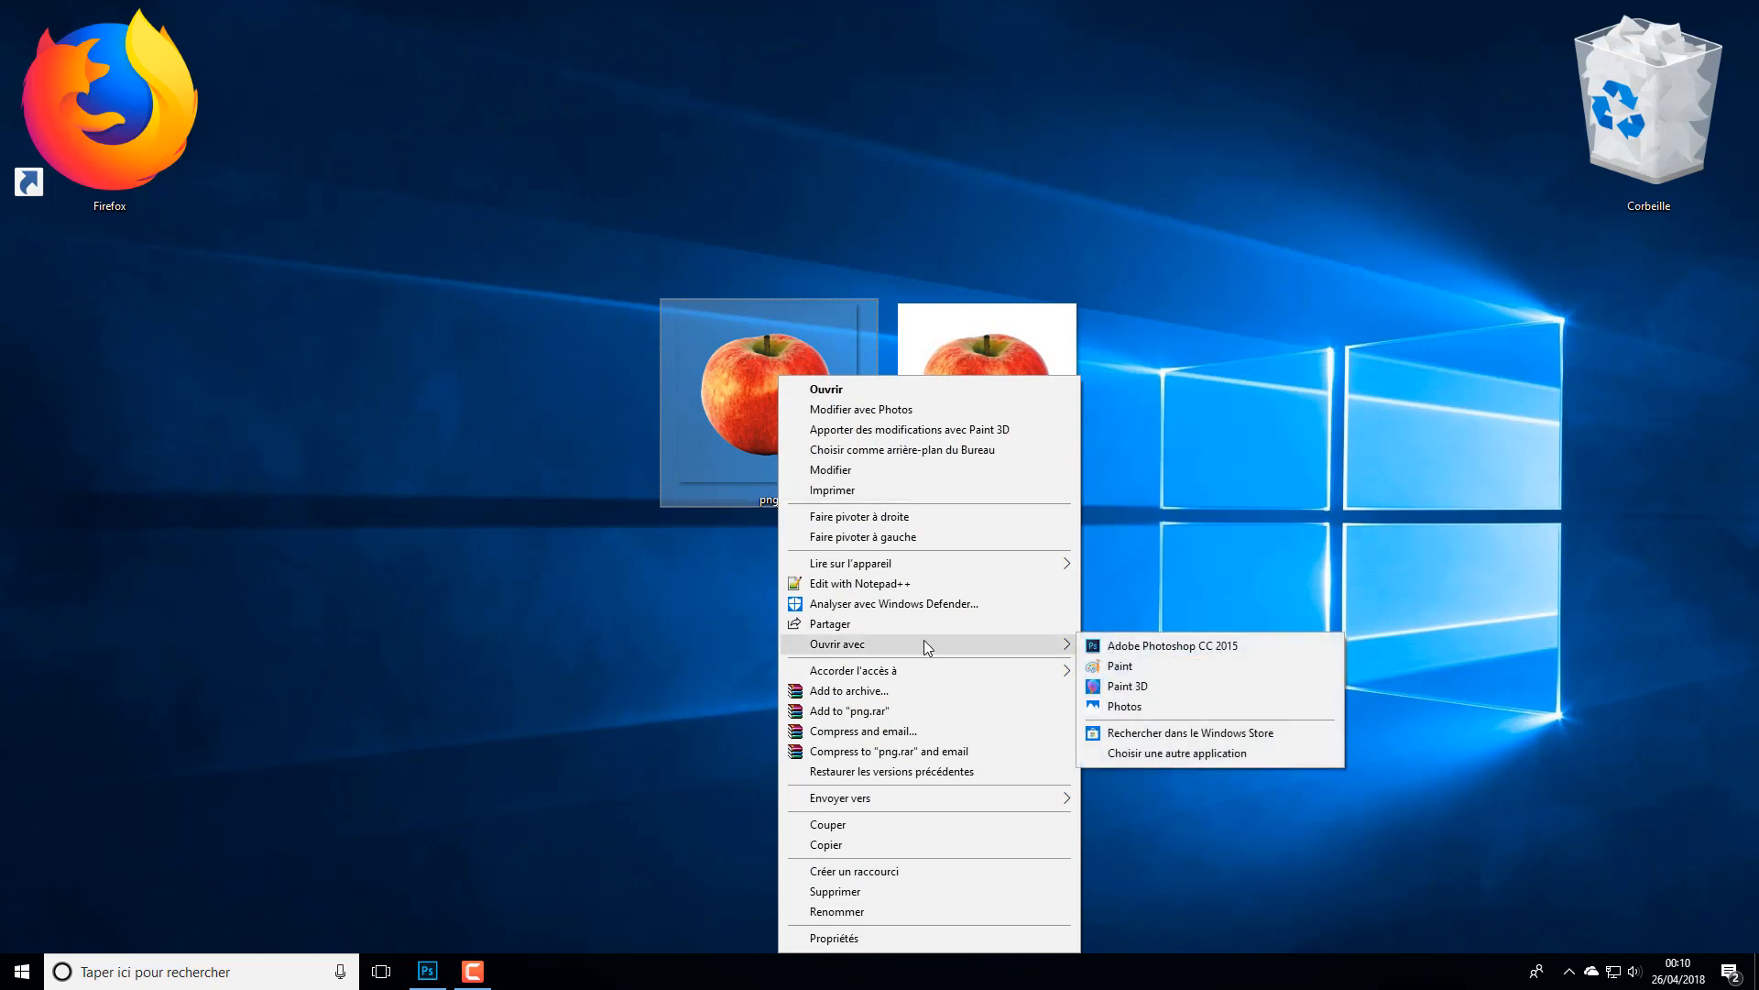
{"action": "left_click_drag", "start_coordinate": [706, 409], "coordinate": [678, 582]}
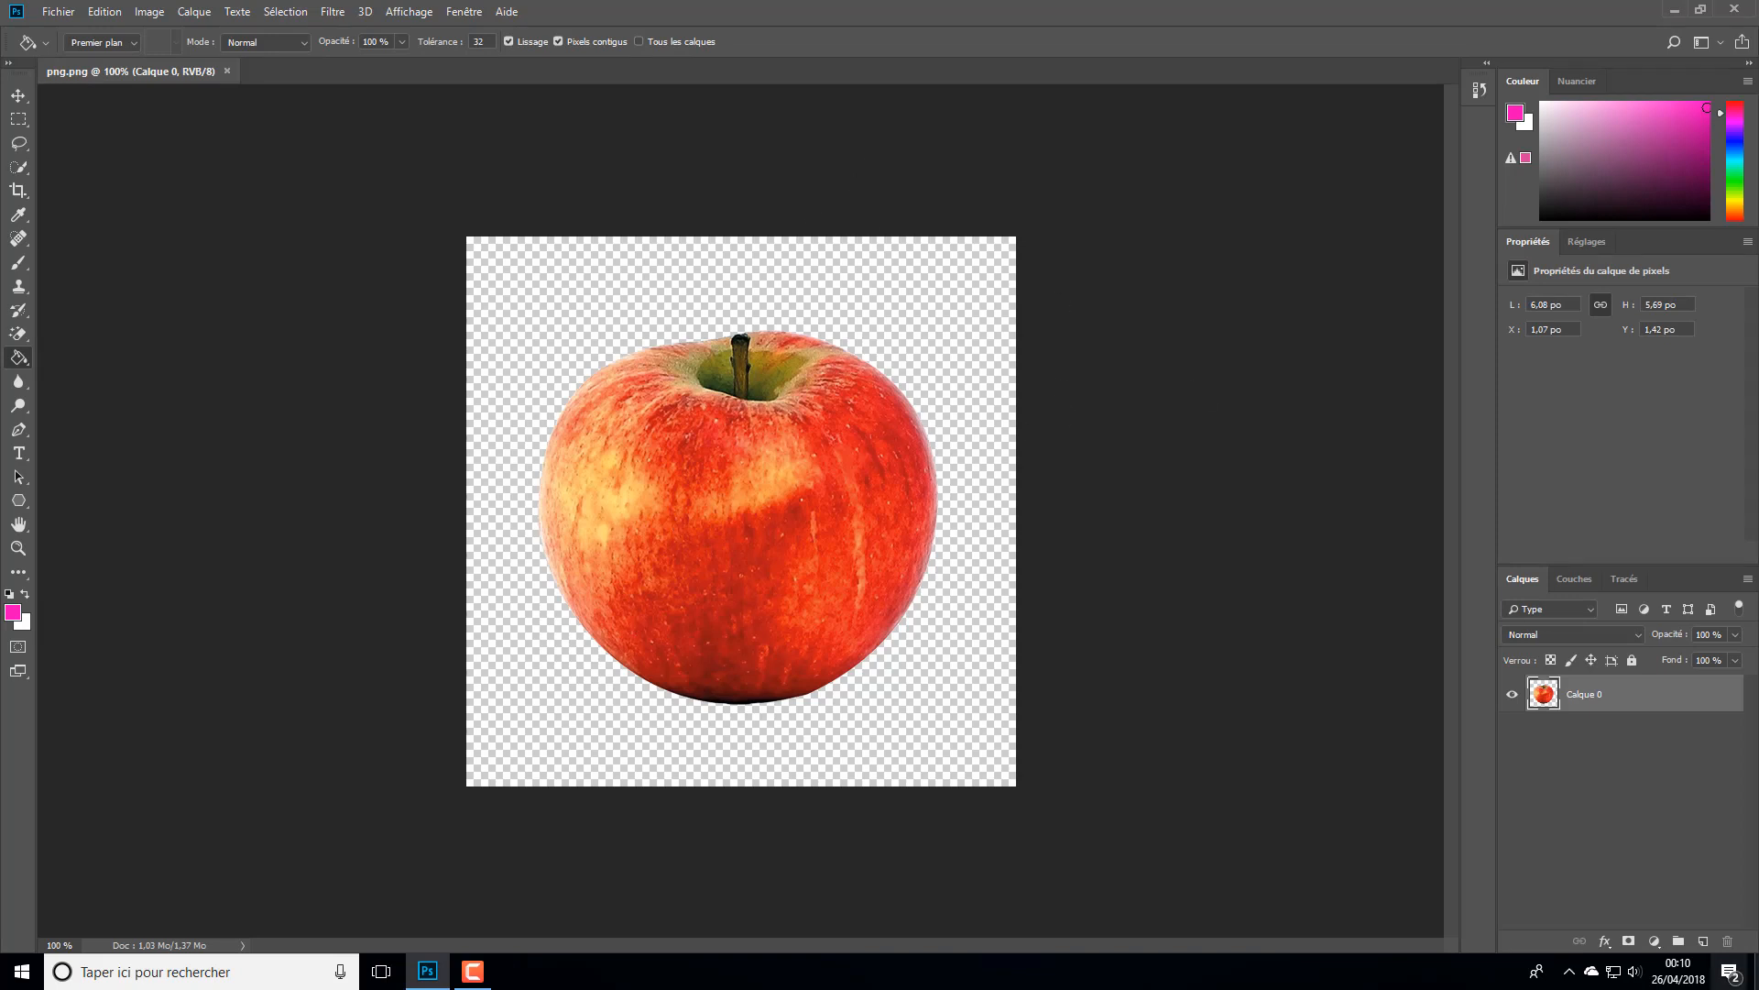
- Add a new layer beneath Calque 0 and paint pink scribbles across the whole canvas with the Brush tool at size 14
{"action": "left_click", "coordinate": [1703, 941]}
{"action": "left_click_drag", "start_coordinate": [1620, 698], "coordinate": [1611, 749]}
{"action": "left_click", "coordinate": [20, 265]}
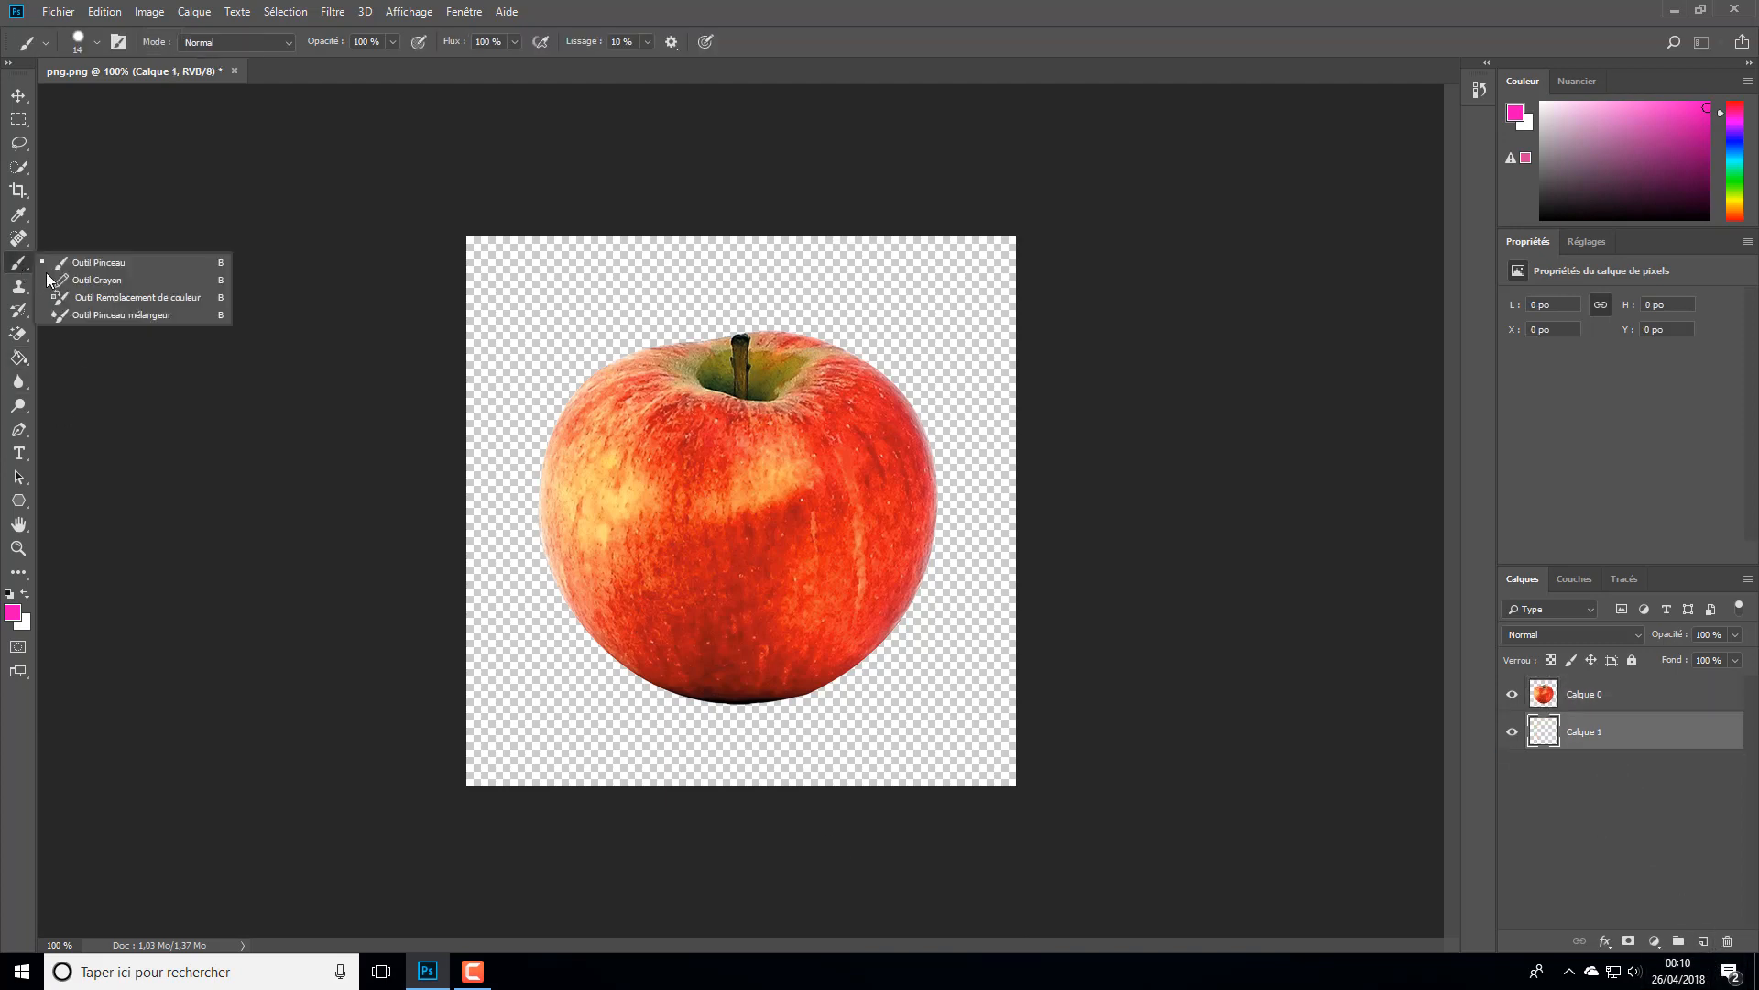
{"action": "left_click", "coordinate": [84, 267]}
{"action": "mouse_move", "coordinate": [449, 710]}
{"action": "left_mouse_down"}
{"action": "mouse_move", "coordinate": [1104, 417]}
{"action": "mouse_move", "coordinate": [1155, 821]}
{"action": "mouse_move", "coordinate": [932, 649]}
{"action": "mouse_move", "coordinate": [723, 220]}
{"action": "mouse_move", "coordinate": [393, 574]}
{"action": "mouse_move", "coordinate": [384, 287]}
{"action": "mouse_move", "coordinate": [858, 566]}
{"action": "mouse_move", "coordinate": [800, 606]}
{"action": "mouse_move", "coordinate": [1315, 499]}
{"action": "mouse_move", "coordinate": [513, 431]}
{"action": "left_mouse_up"}
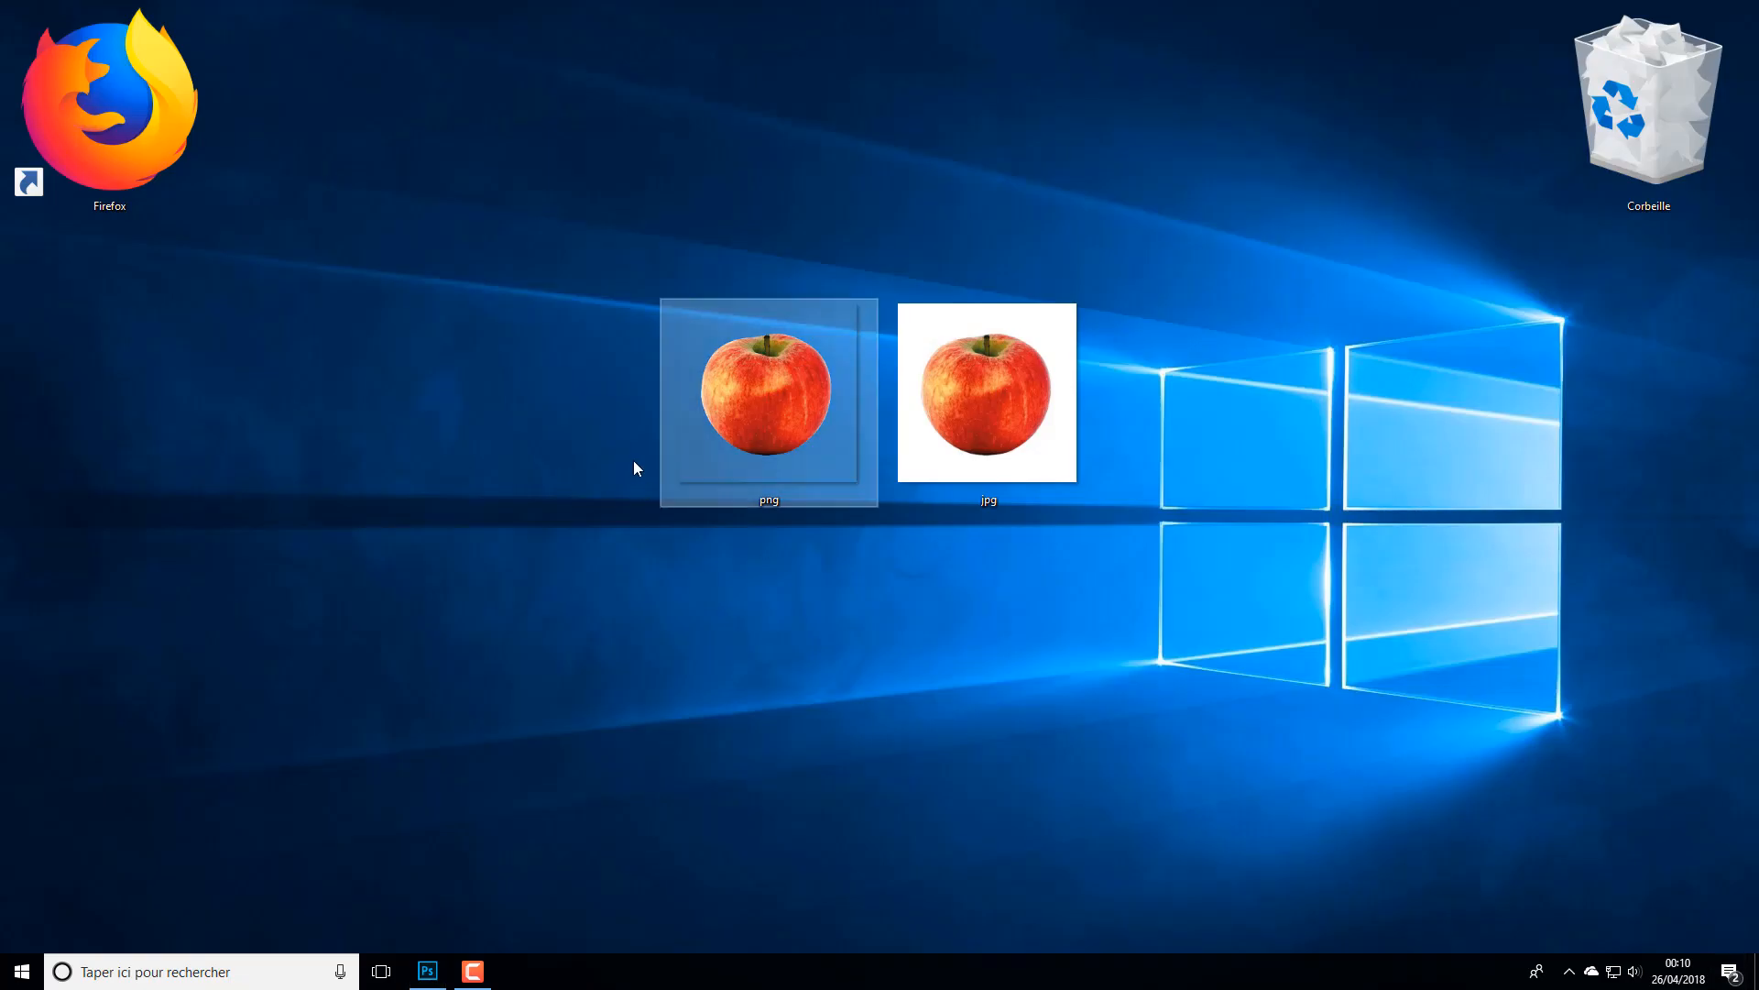
- Place the desktop jpg apple image at full size between Calque 0 and the pink scribble layer
{"action": "left_click_drag", "start_coordinate": [1004, 392], "coordinate": [713, 584]}
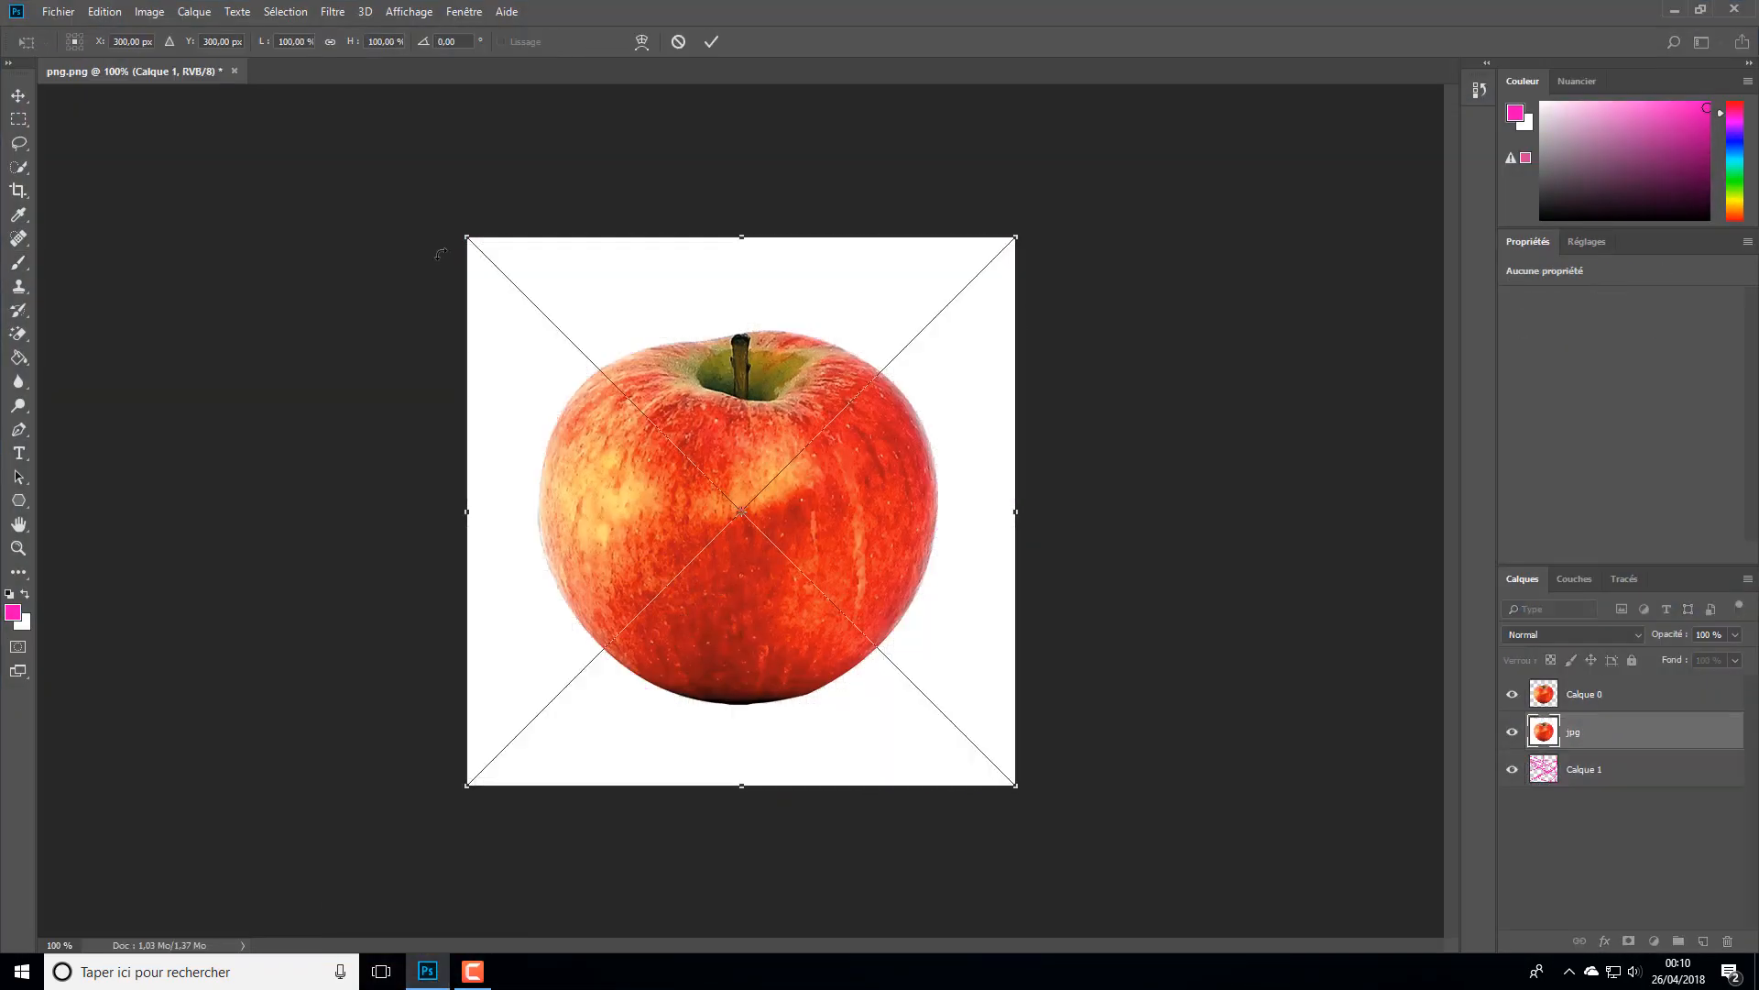
{"action": "left_click", "coordinate": [711, 41]}
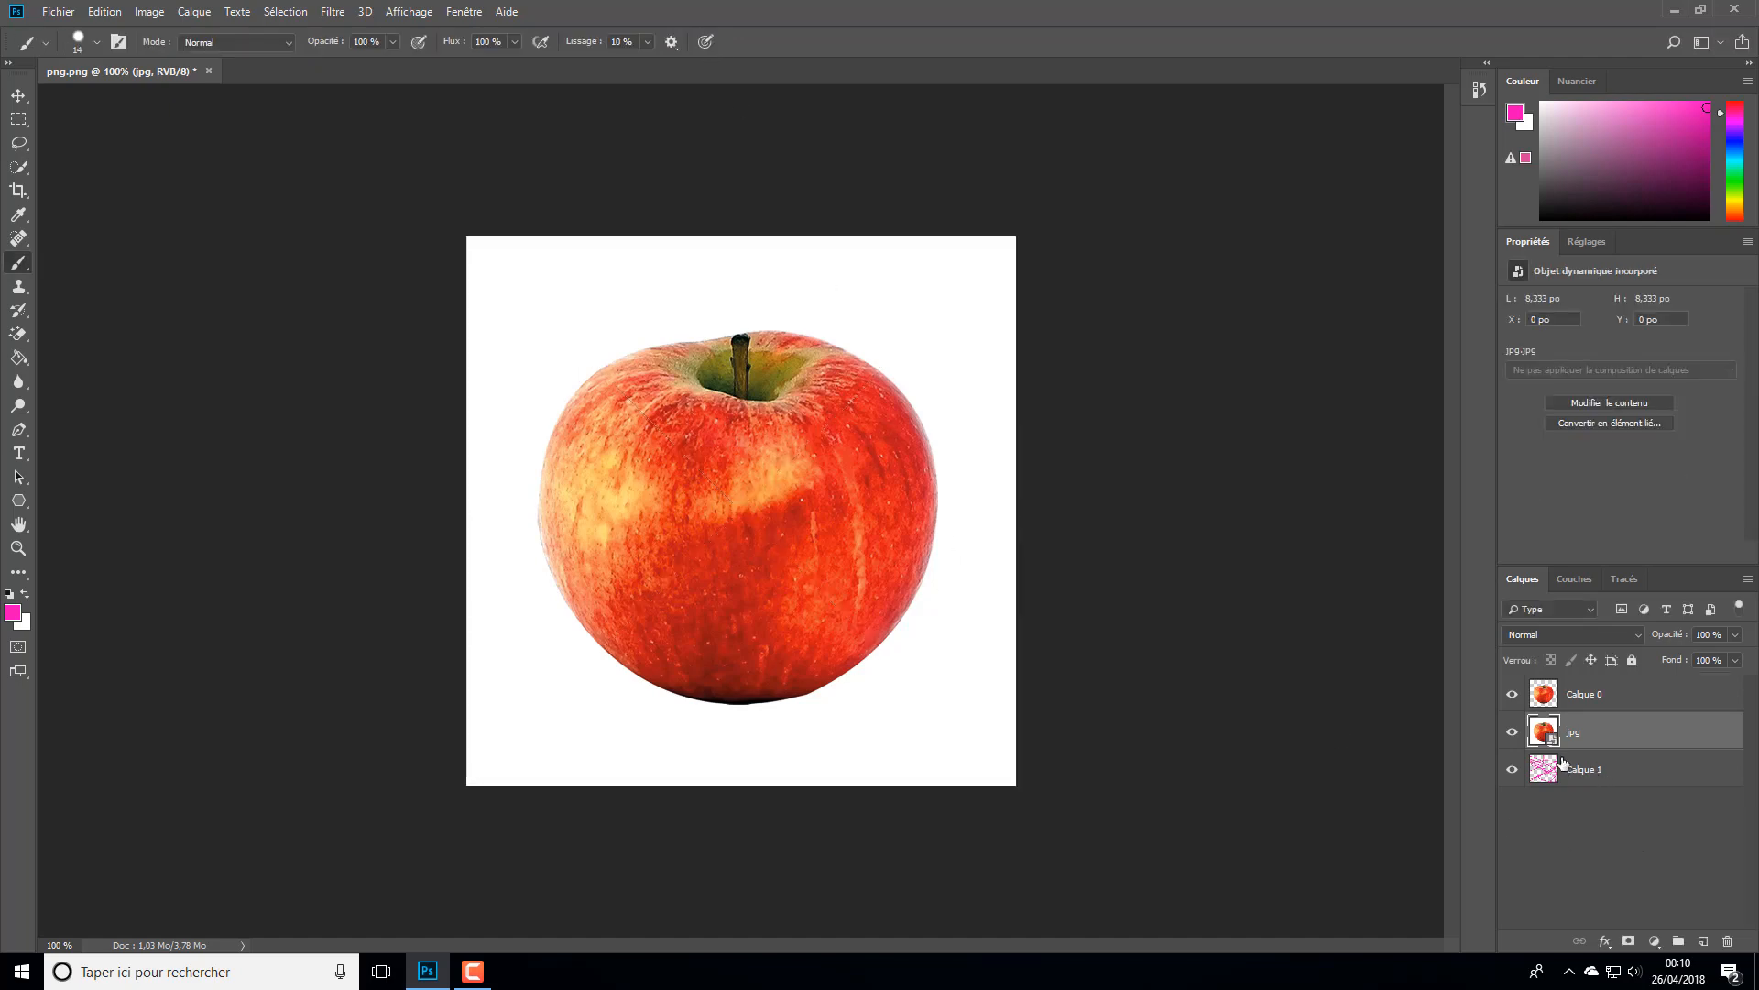
- Compare how the jpg and Calque 0 layers cover the pink scribbles by toggling their visibility, ending with both shown
{"action": "left_click", "coordinate": [1512, 693]}
{"action": "left_click", "coordinate": [1512, 732]}
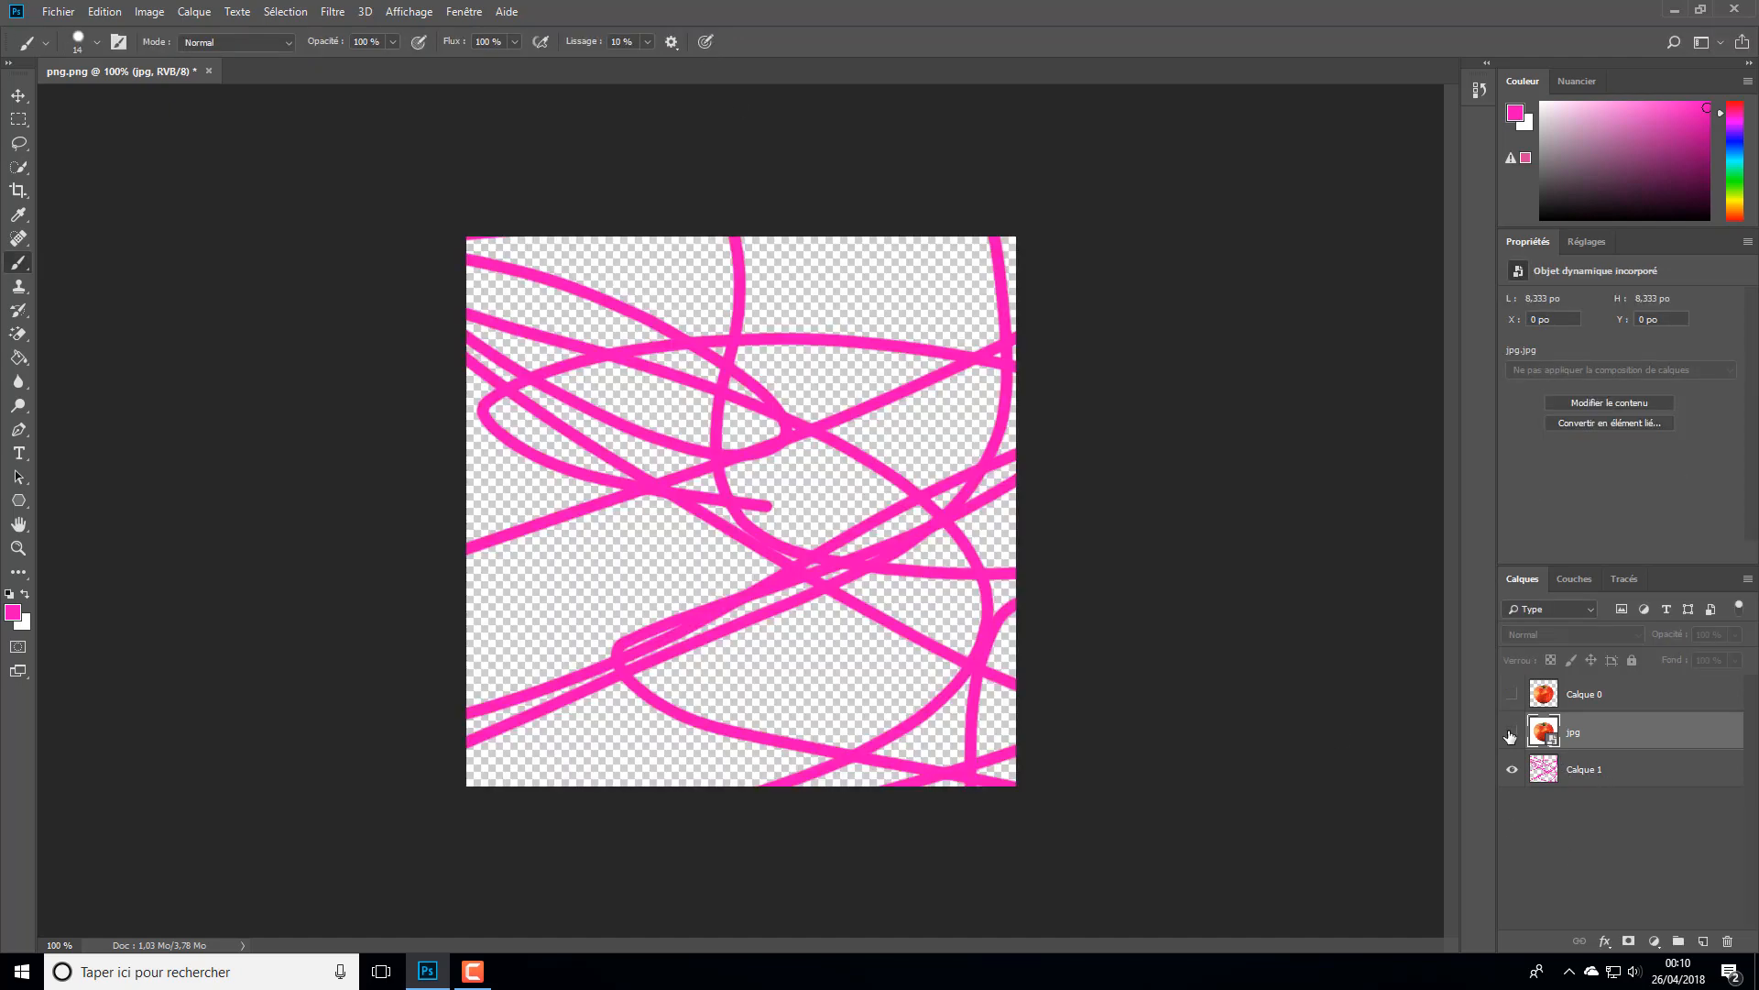
{"action": "left_click", "coordinate": [1512, 732]}
{"action": "left_click", "coordinate": [1512, 732]}
{"action": "left_click", "coordinate": [1512, 732]}
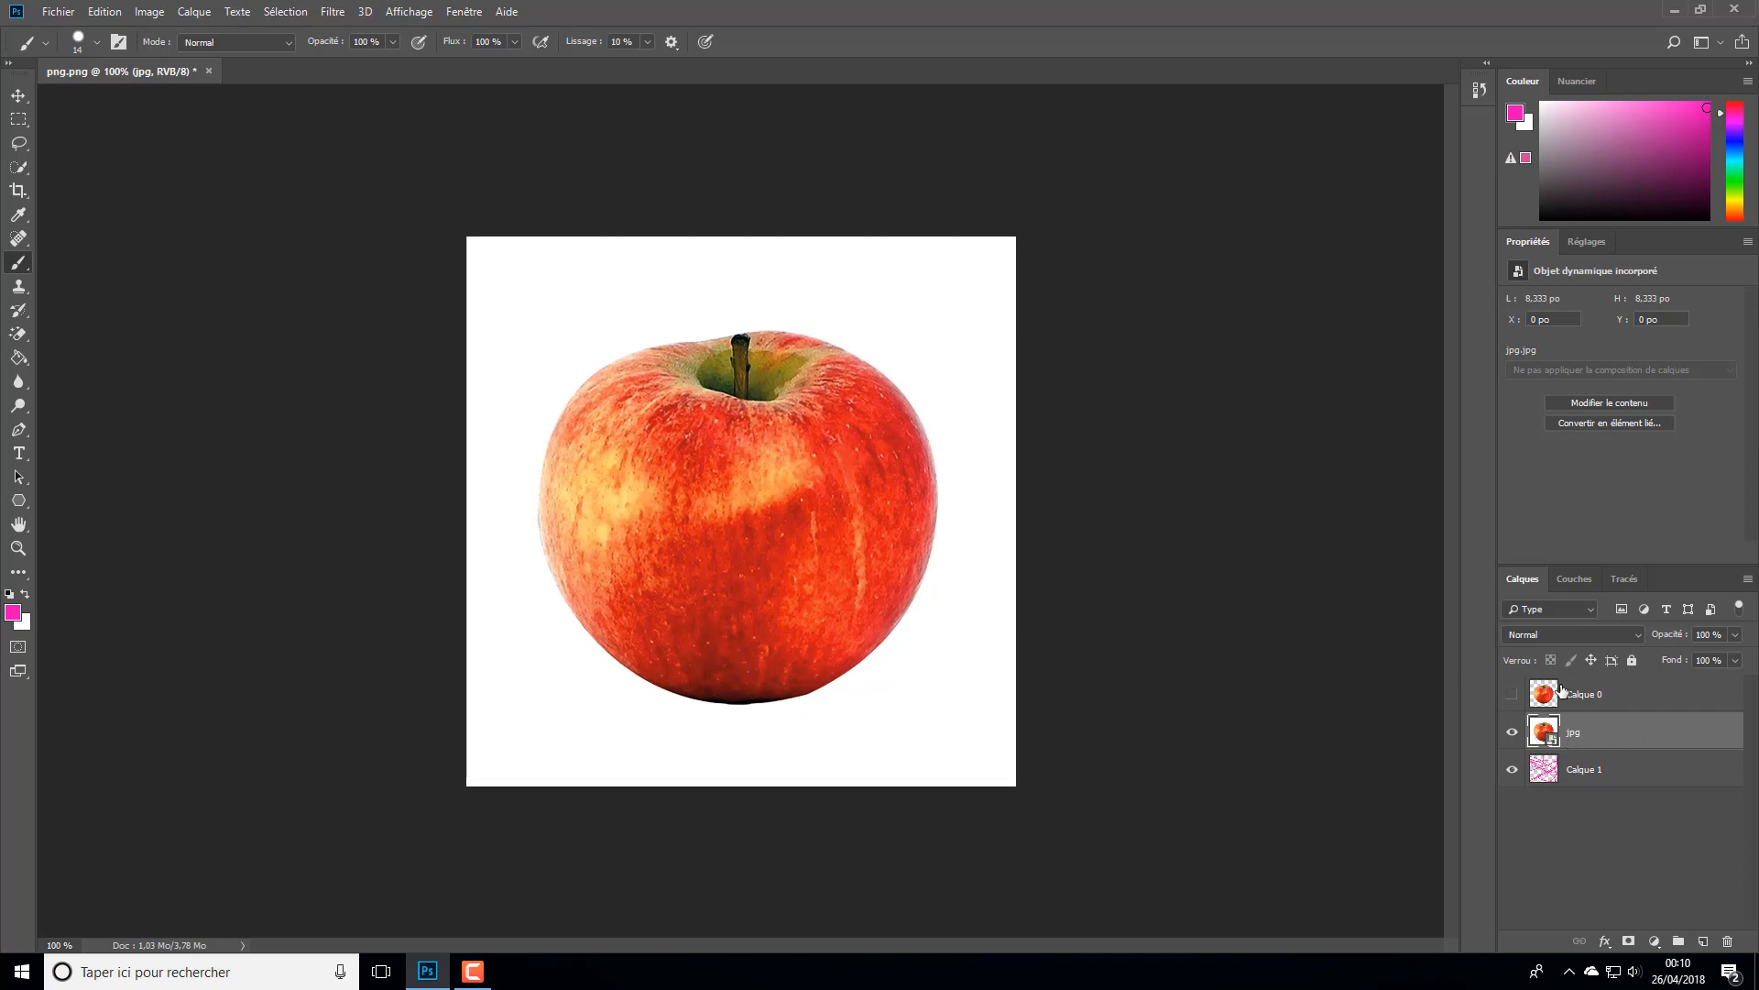
{"action": "left_click", "coordinate": [1512, 732]}
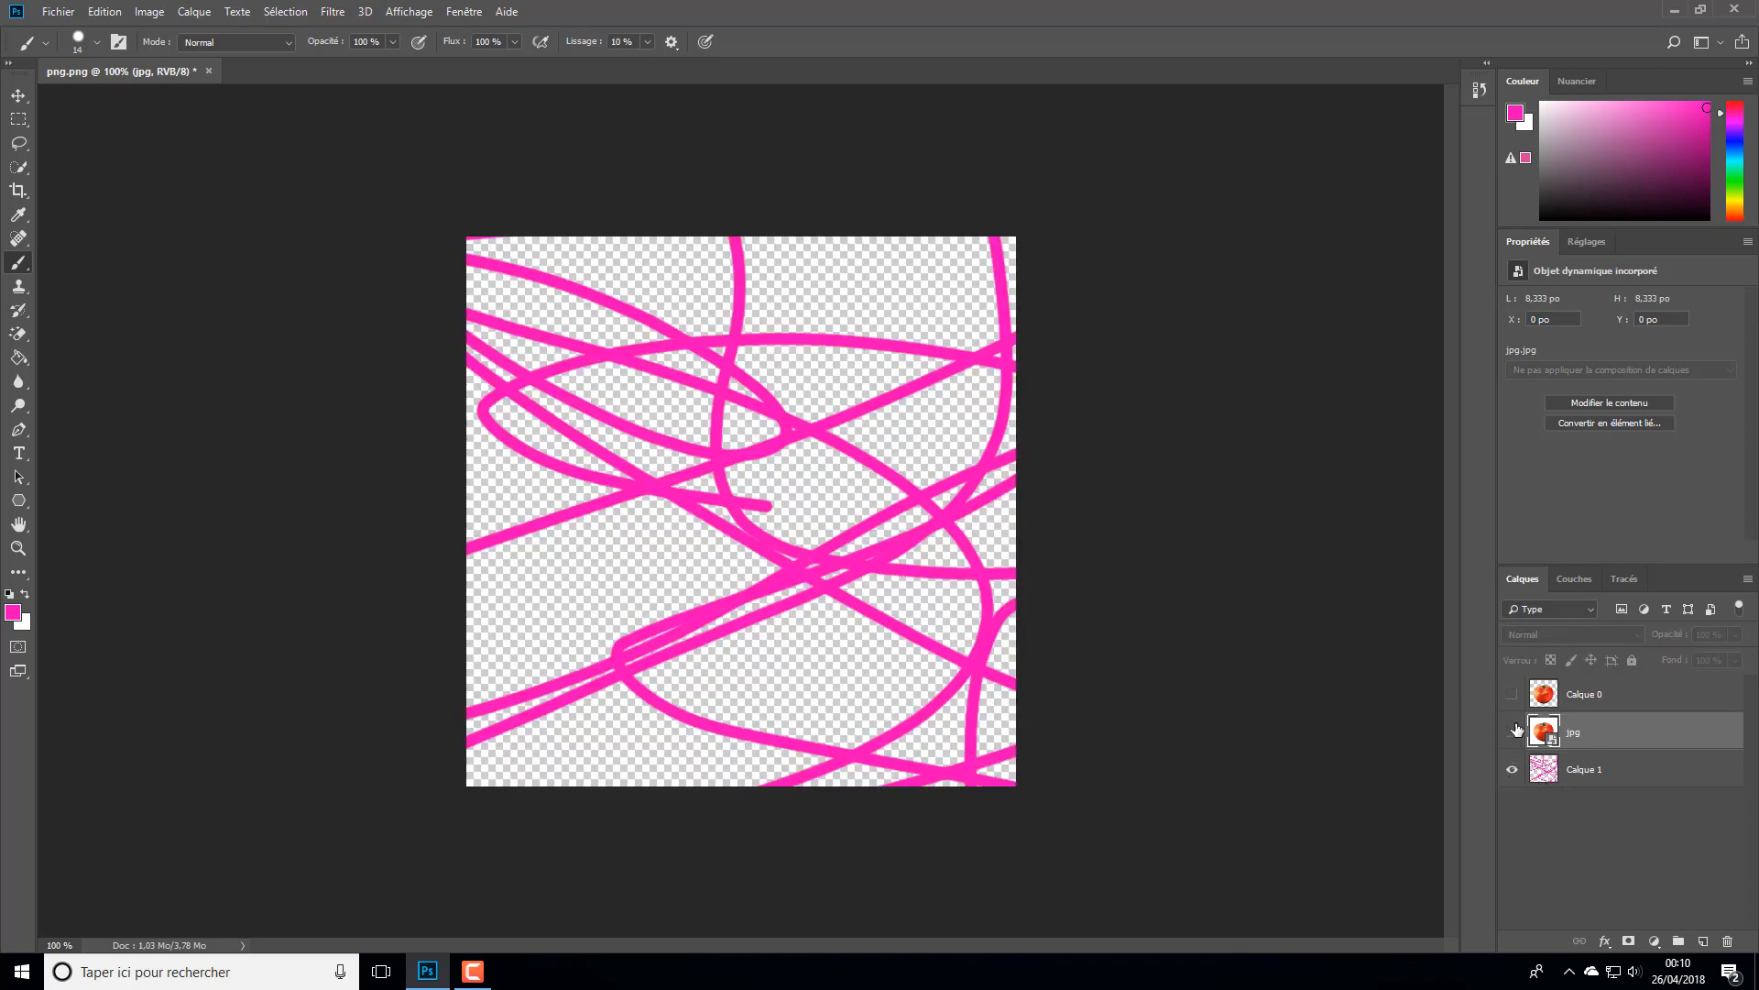
{"action": "left_click", "coordinate": [1512, 697]}
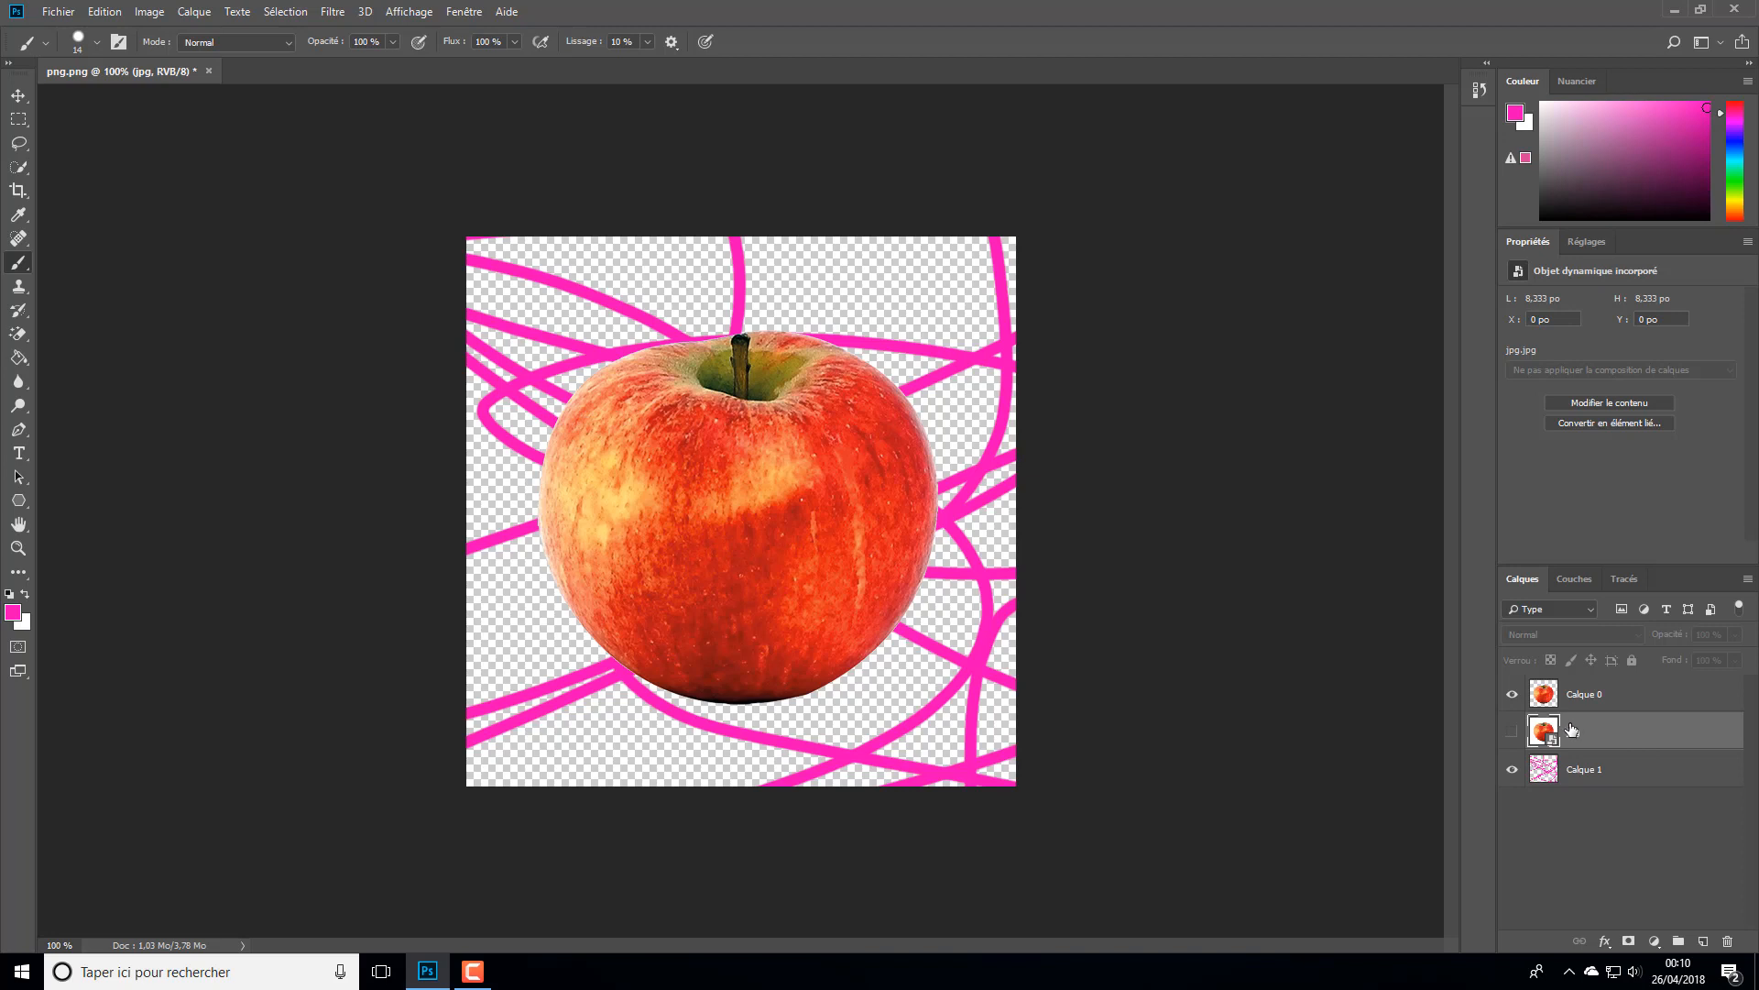
{"action": "left_click_drag", "start_coordinate": [1551, 730], "coordinate": [1547, 700]}
{"action": "left_click", "coordinate": [1548, 700], "text": "ctrl"}
{"action": "left_click", "coordinate": [1514, 733]}
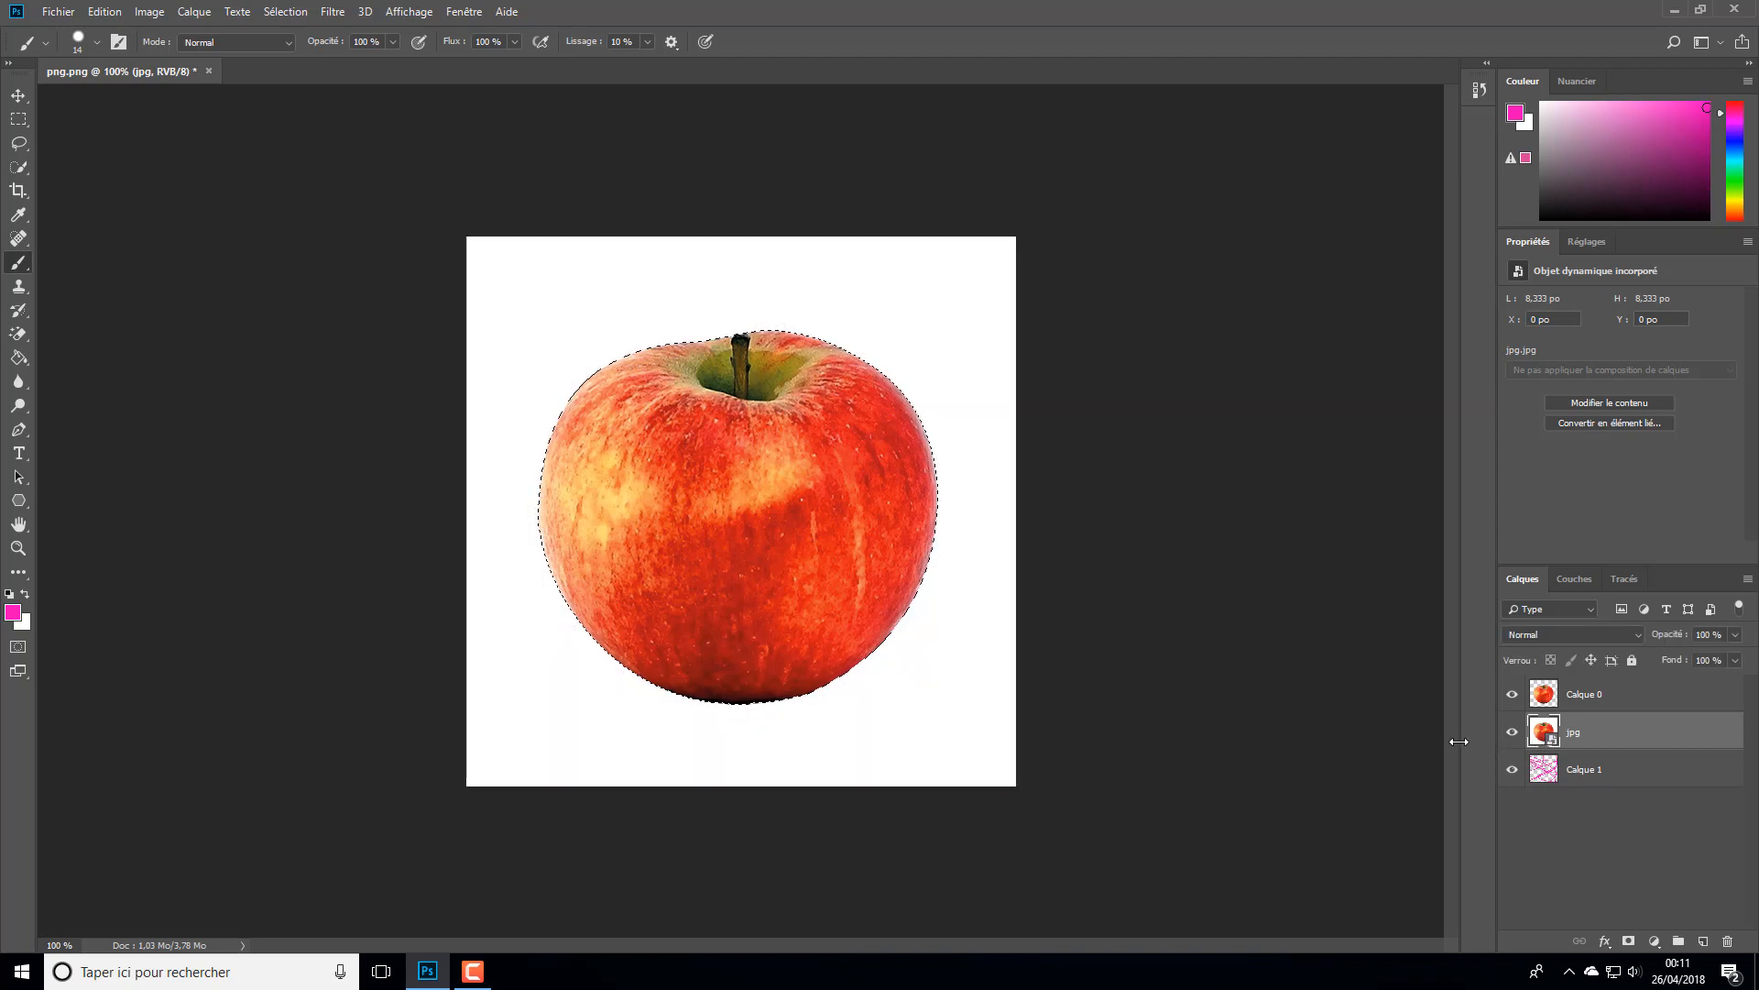
- Load the jpg layer's outline as a selection and try to delete its contents
{"action": "left_click", "coordinate": [1543, 738], "text": "ctrl"}
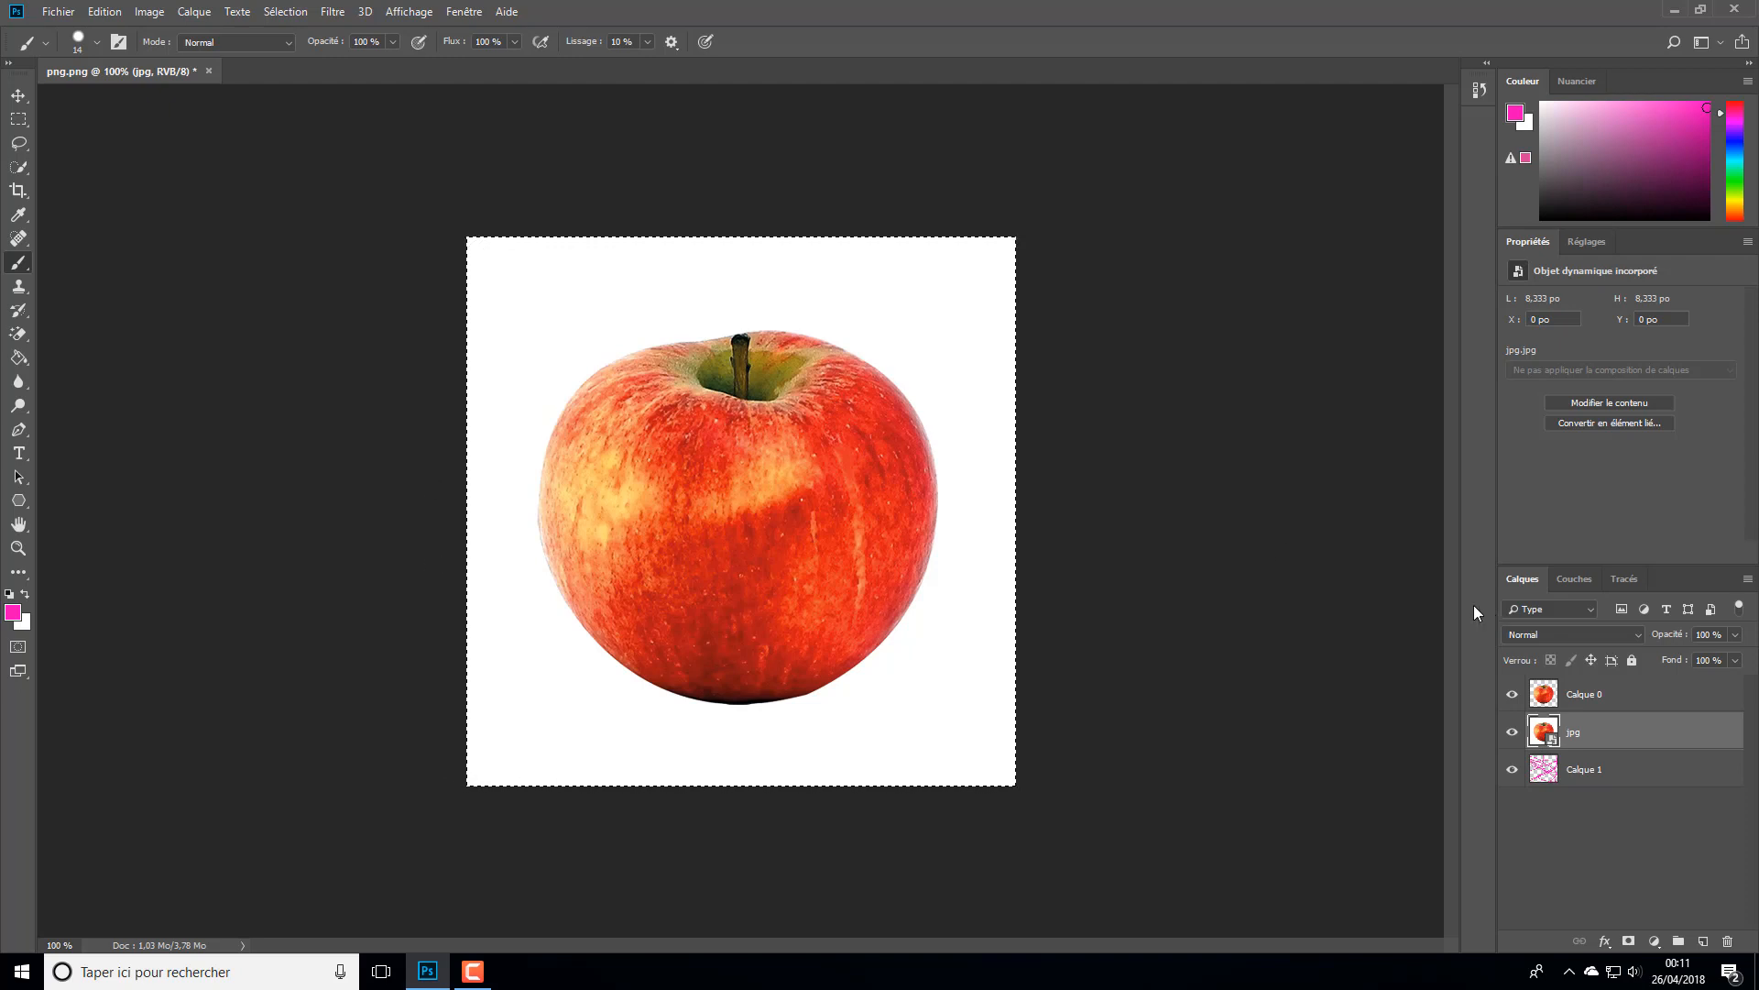
{"action": "key", "text": "Delete"}
{"action": "key", "text": "Return"}
{"action": "key", "text": "Delete"}
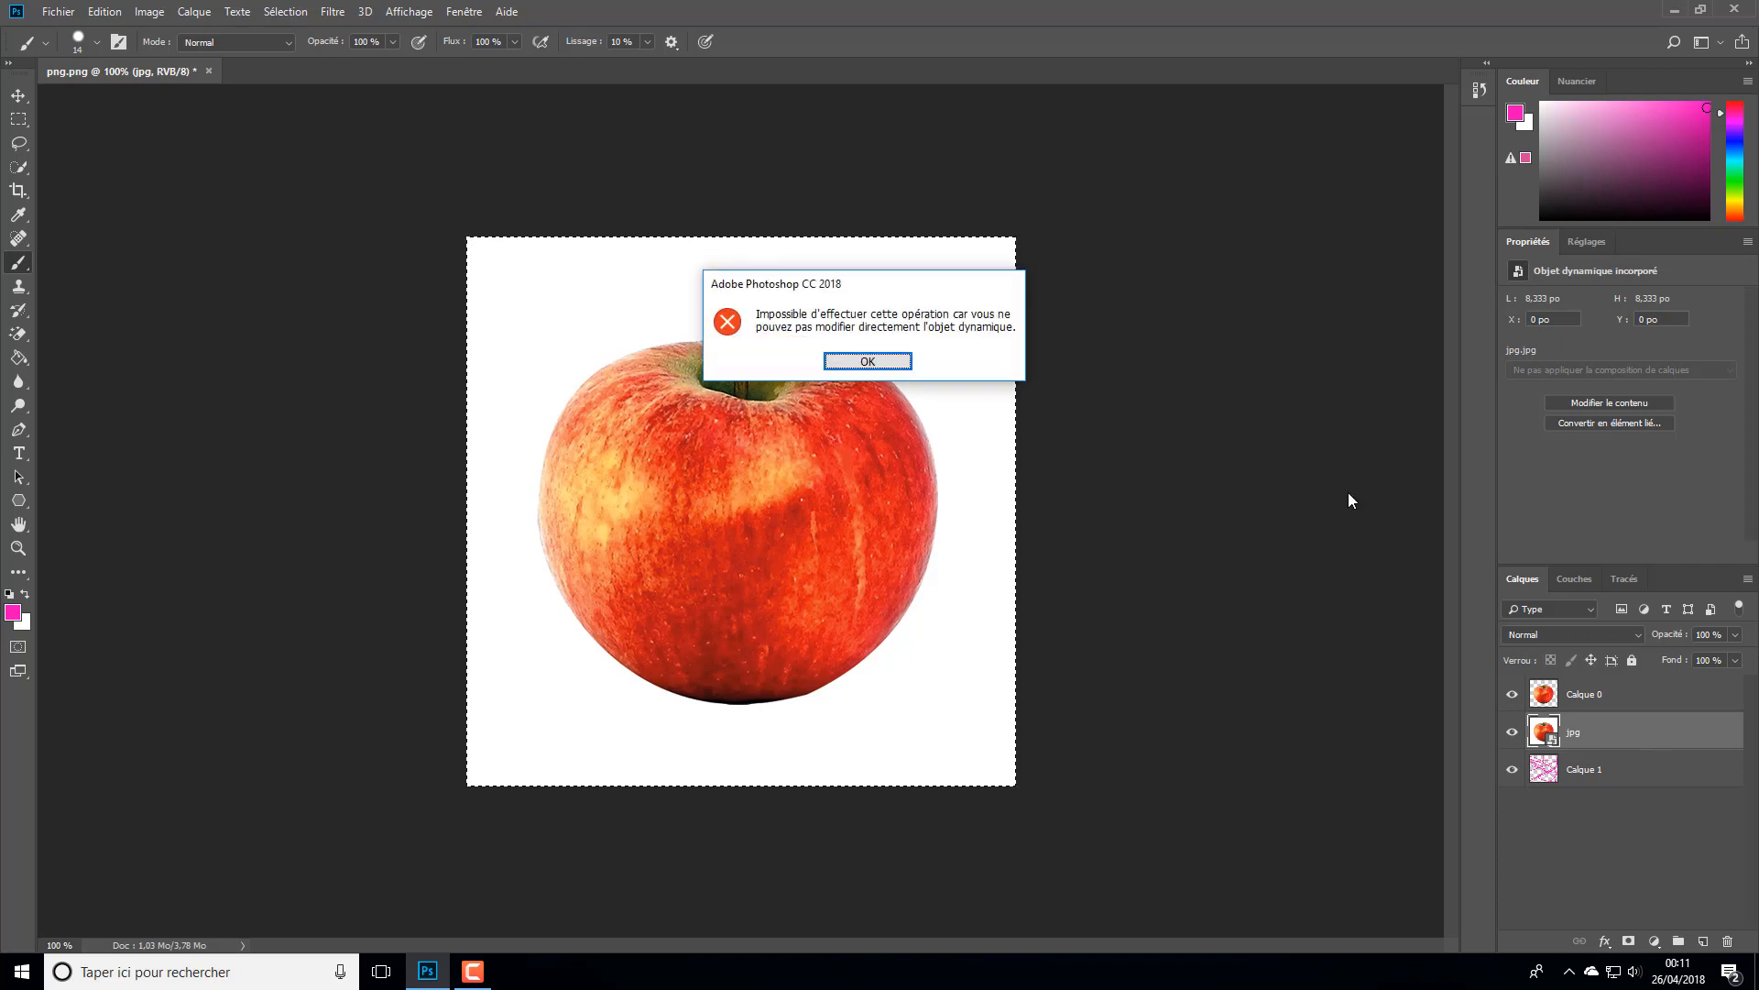
{"action": "left_click", "coordinate": [861, 359]}
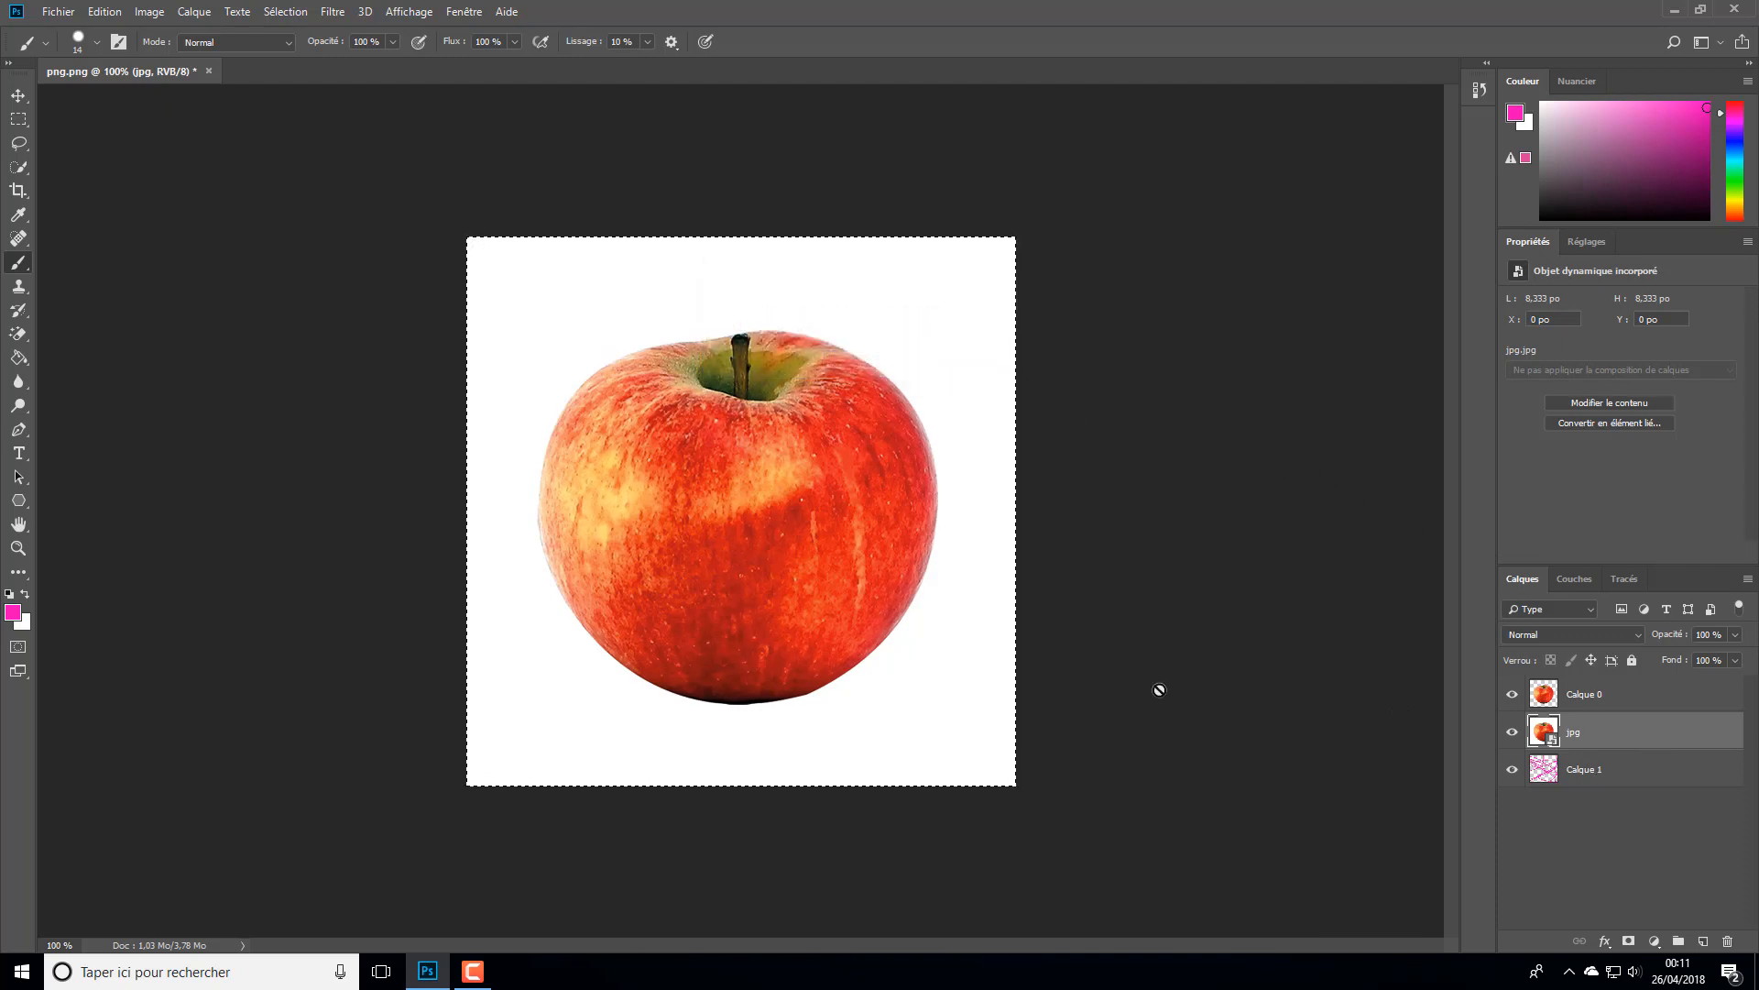
- Clear the selection and delete the jpg layer, then erase all the pink scribbles from Calque 1
{"action": "key", "text": "ctrl+d"}
{"action": "key", "text": "Delete"}
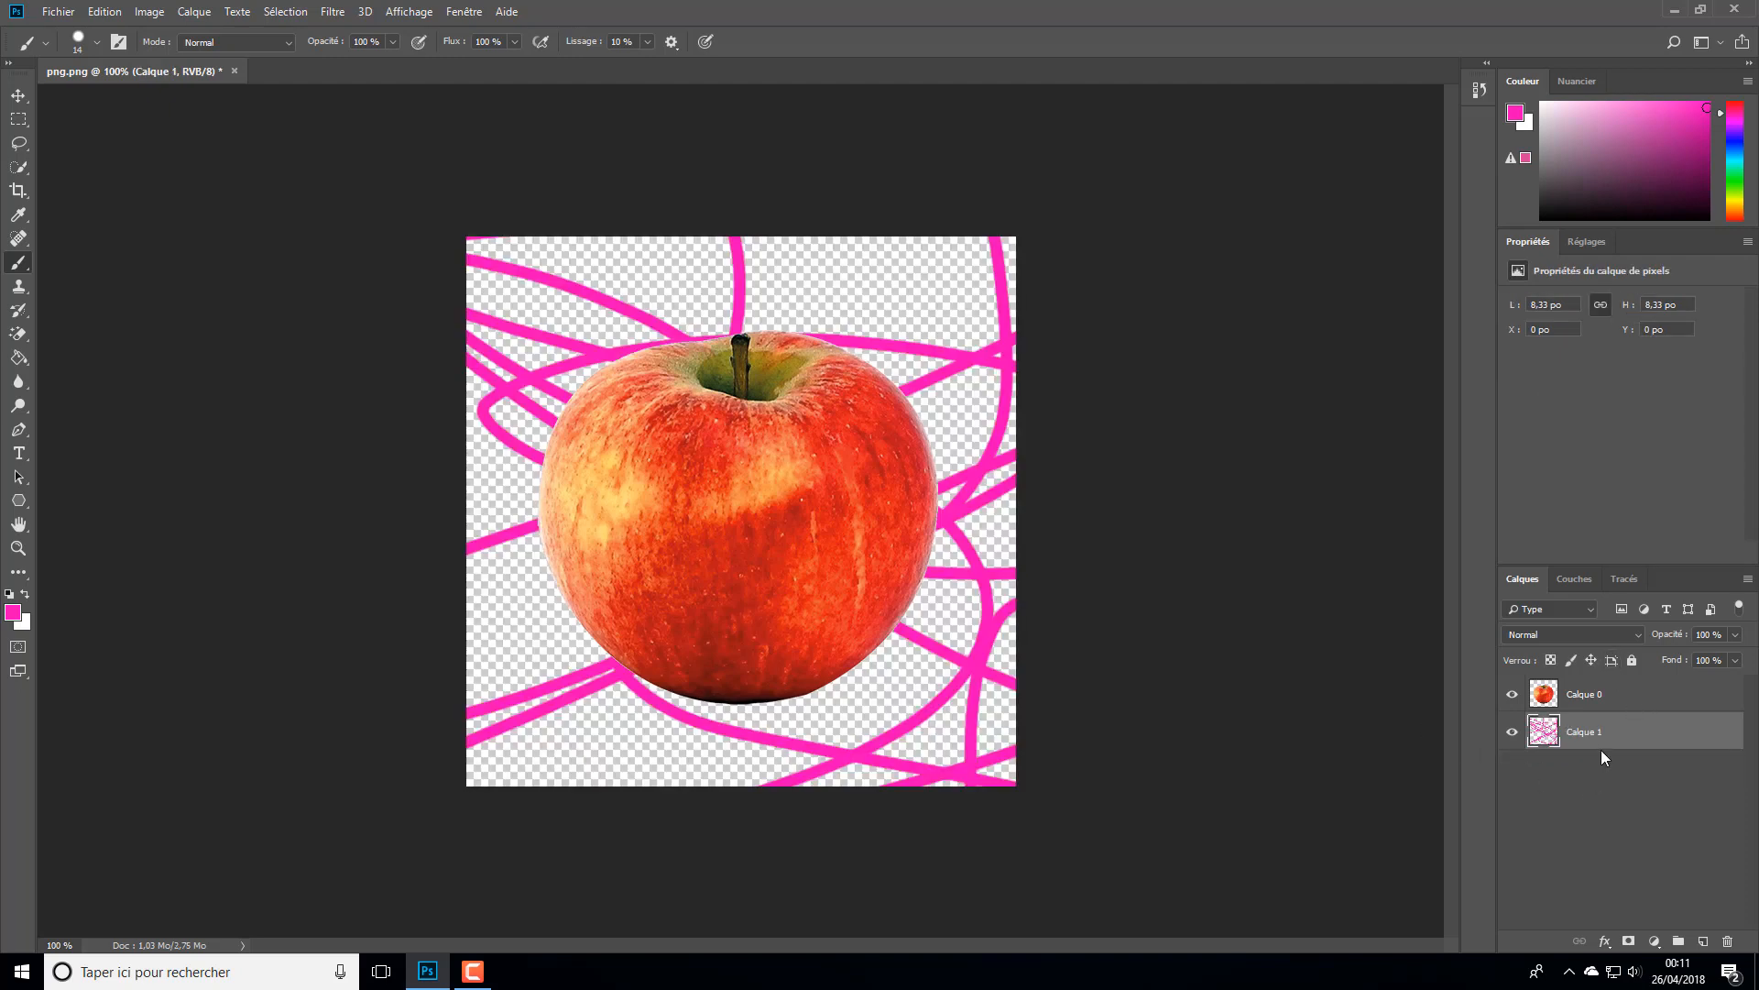
{"action": "key", "text": "ctrl+a"}
{"action": "key", "text": "Delete"}
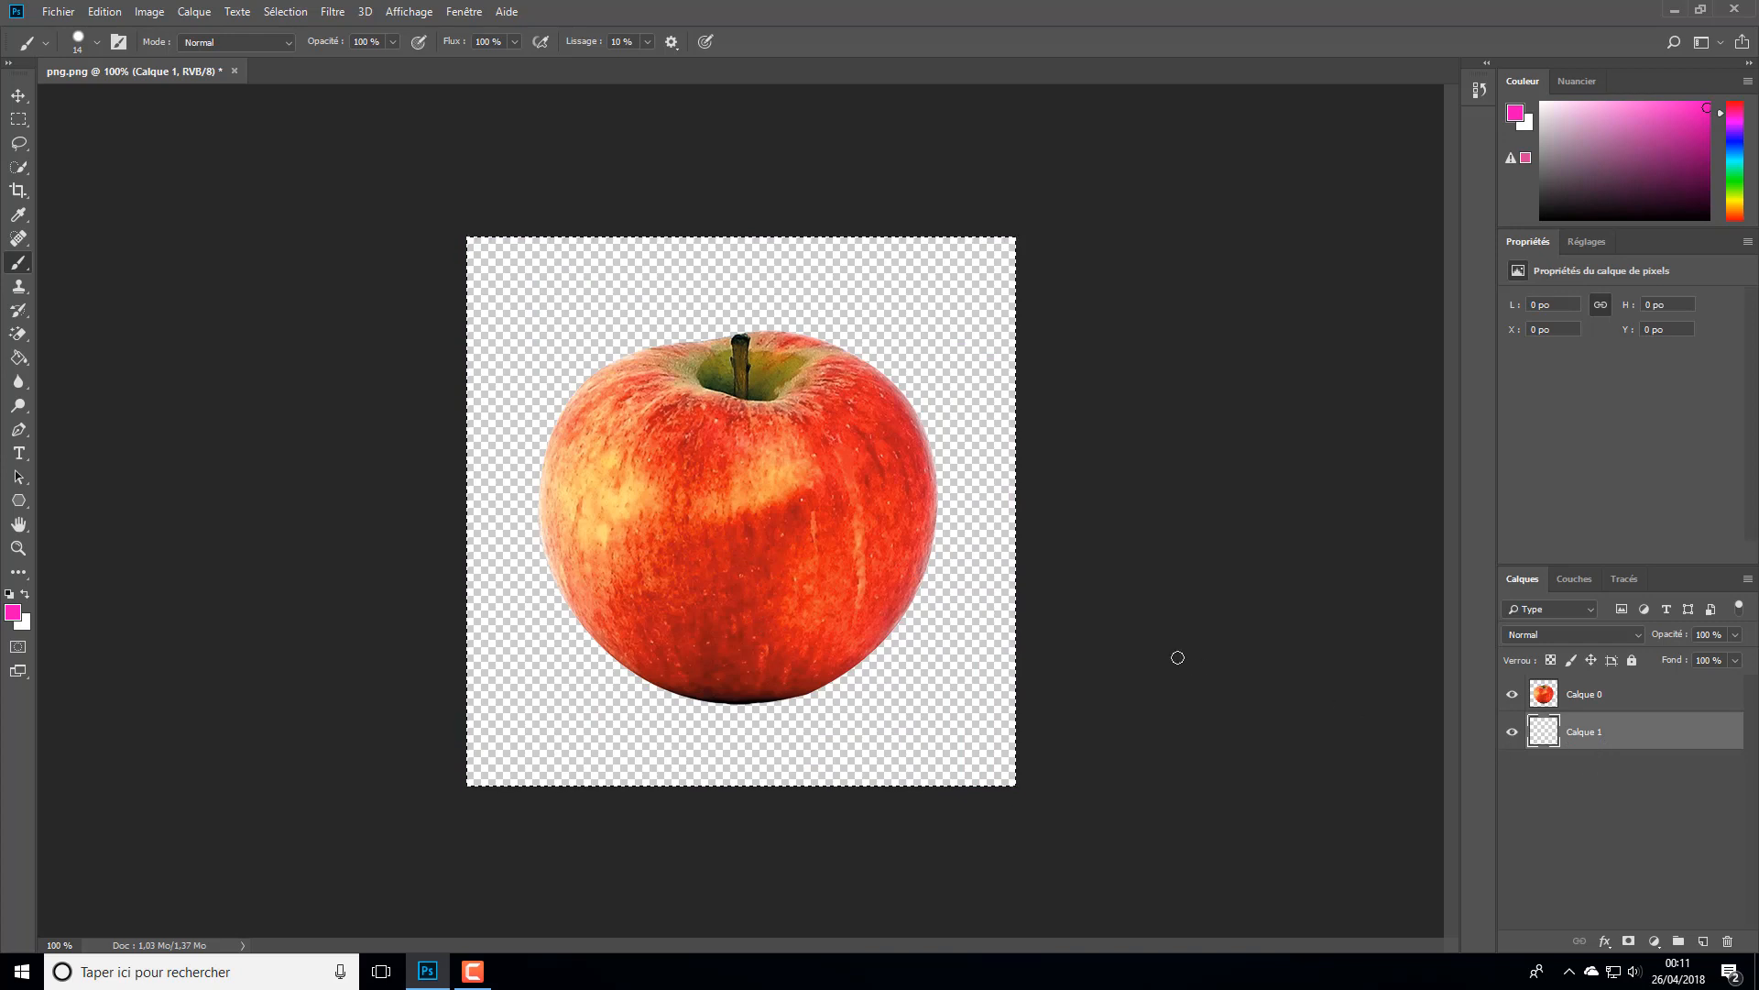
- Move the apple on Calque 0 straight up until its stem nears the canvas's upper edge, and clear the selection
{"action": "left_click", "coordinate": [1583, 694]}
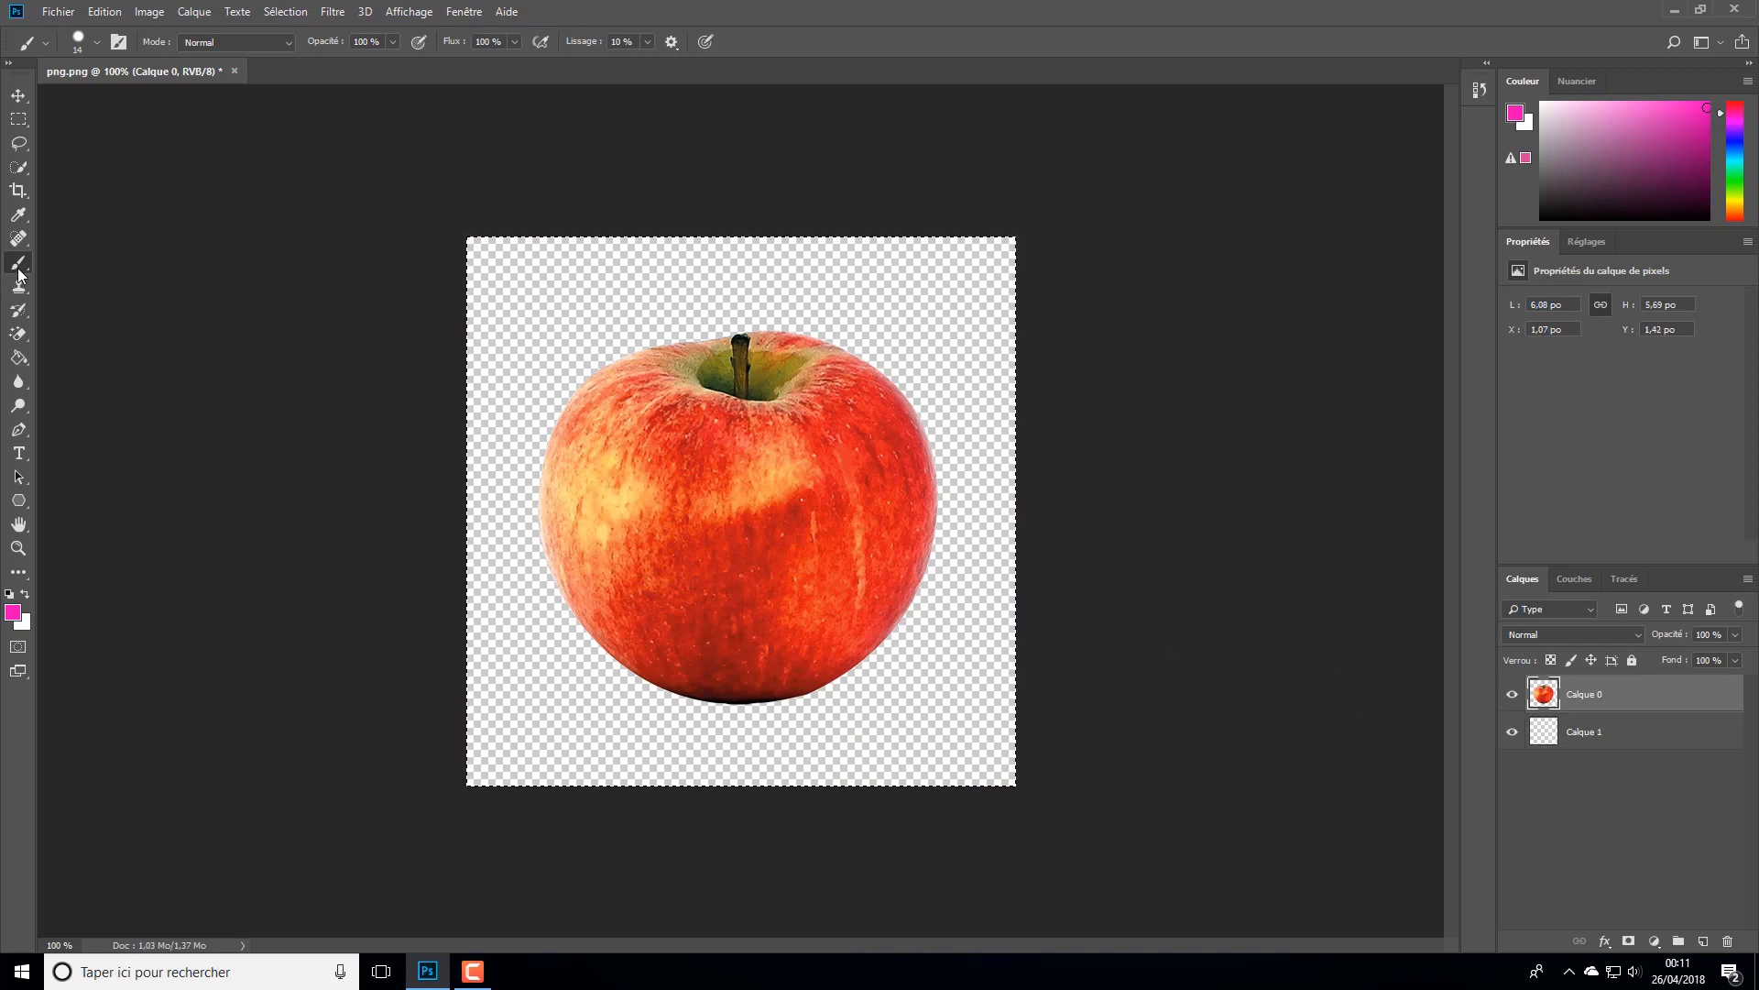
{"action": "left_click", "coordinate": [18, 95]}
{"action": "left_click_drag", "start_coordinate": [739, 503], "coordinate": [744, 427]}
{"action": "left_click", "coordinate": [1396, 594]}
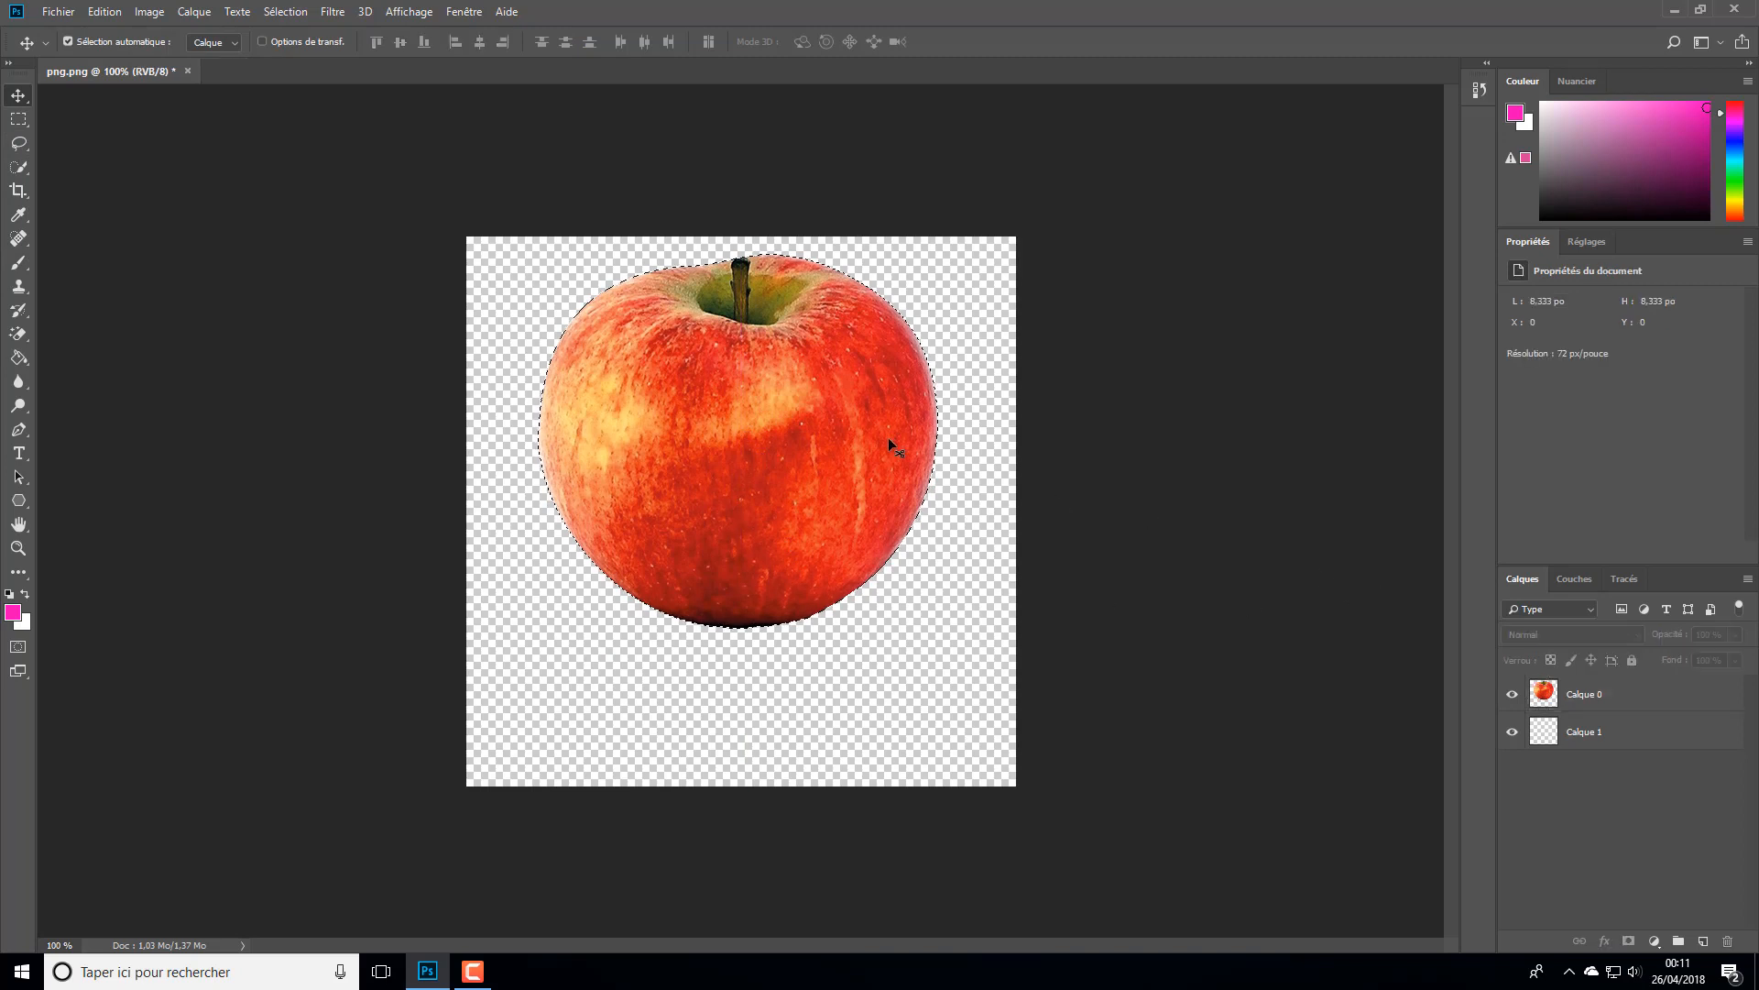
{"action": "key", "text": "ctrl+d"}
- Fill Calque 1 with black in Normal mode at 100% opacity, and nudge the apple on Calque 0 slightly down
{"action": "left_click", "coordinate": [1614, 746]}
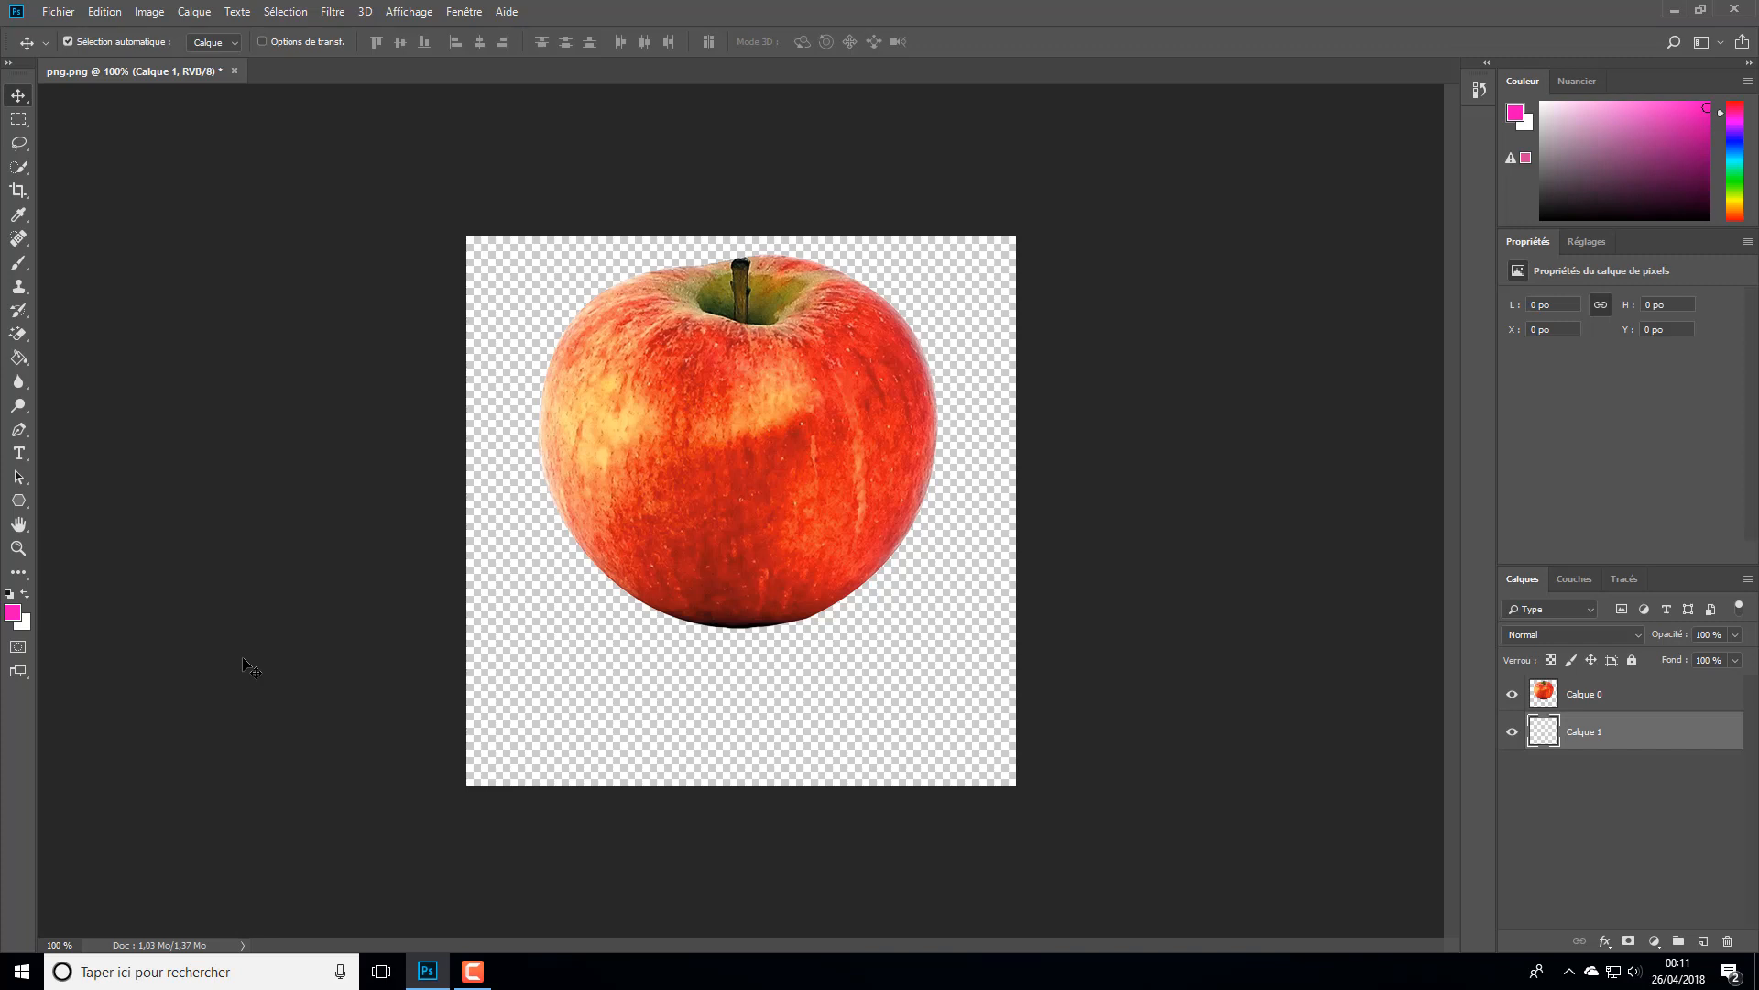
{"action": "key", "text": "i"}
{"action": "key", "text": "shift+F5"}
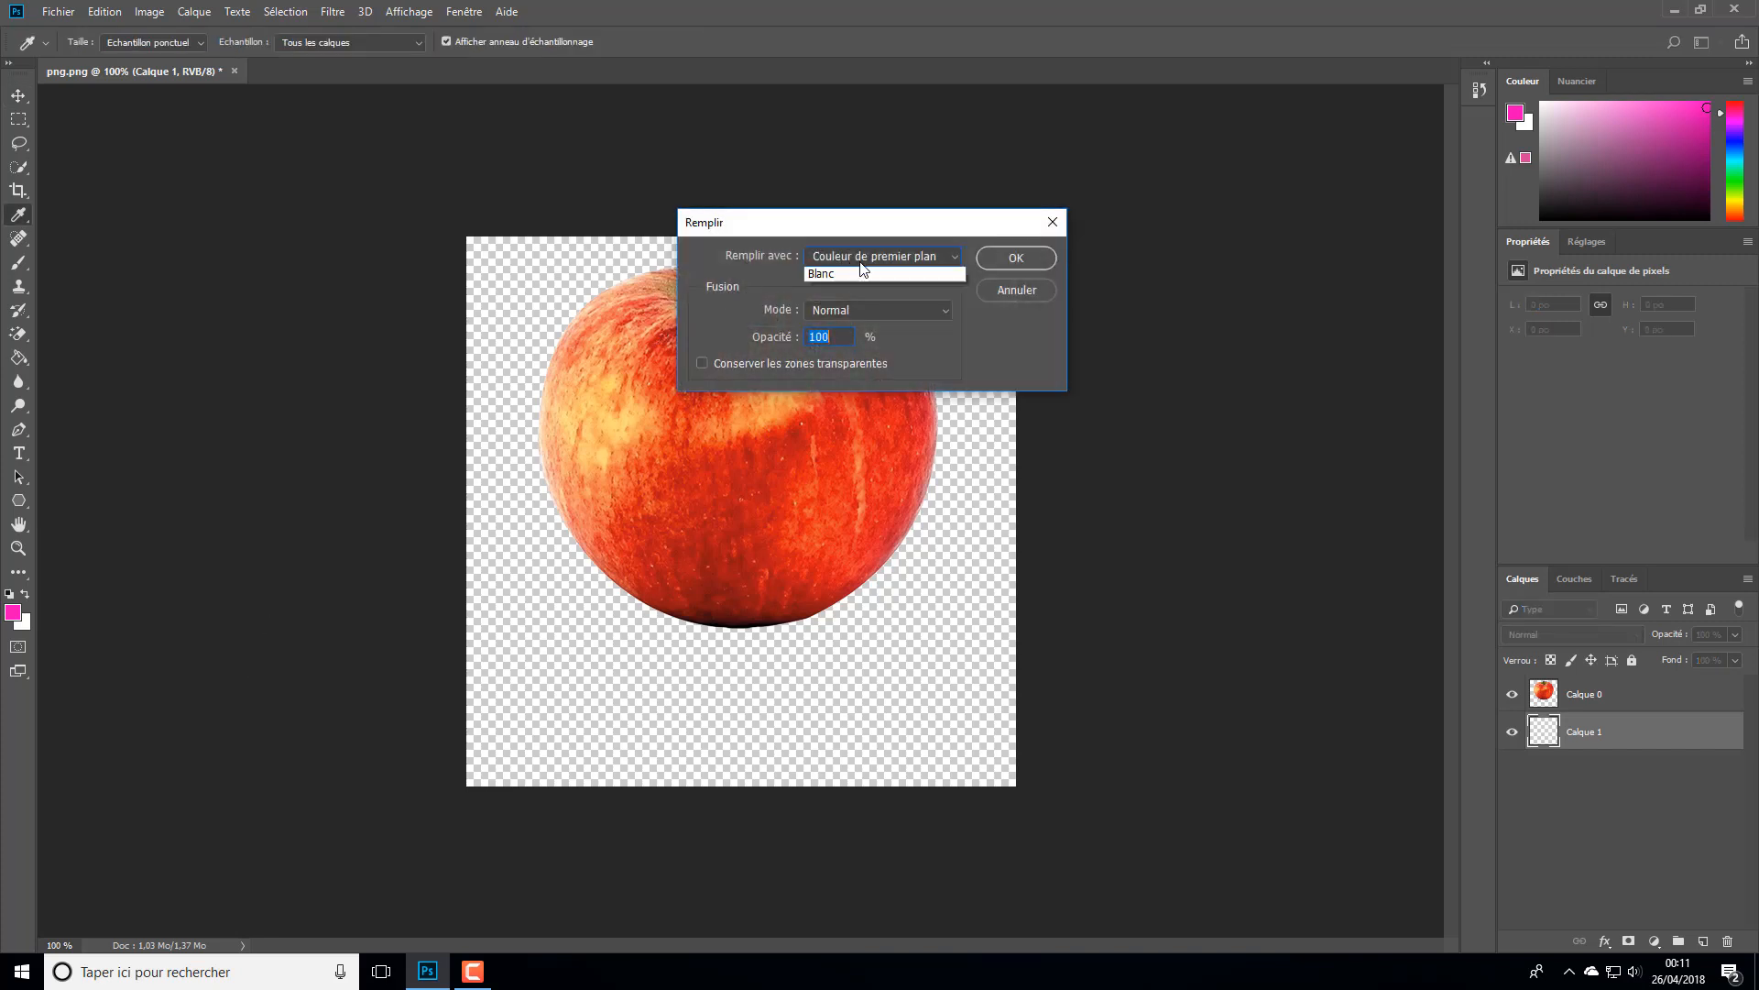
{"action": "left_click", "coordinate": [879, 256]}
{"action": "left_click", "coordinate": [861, 399]}
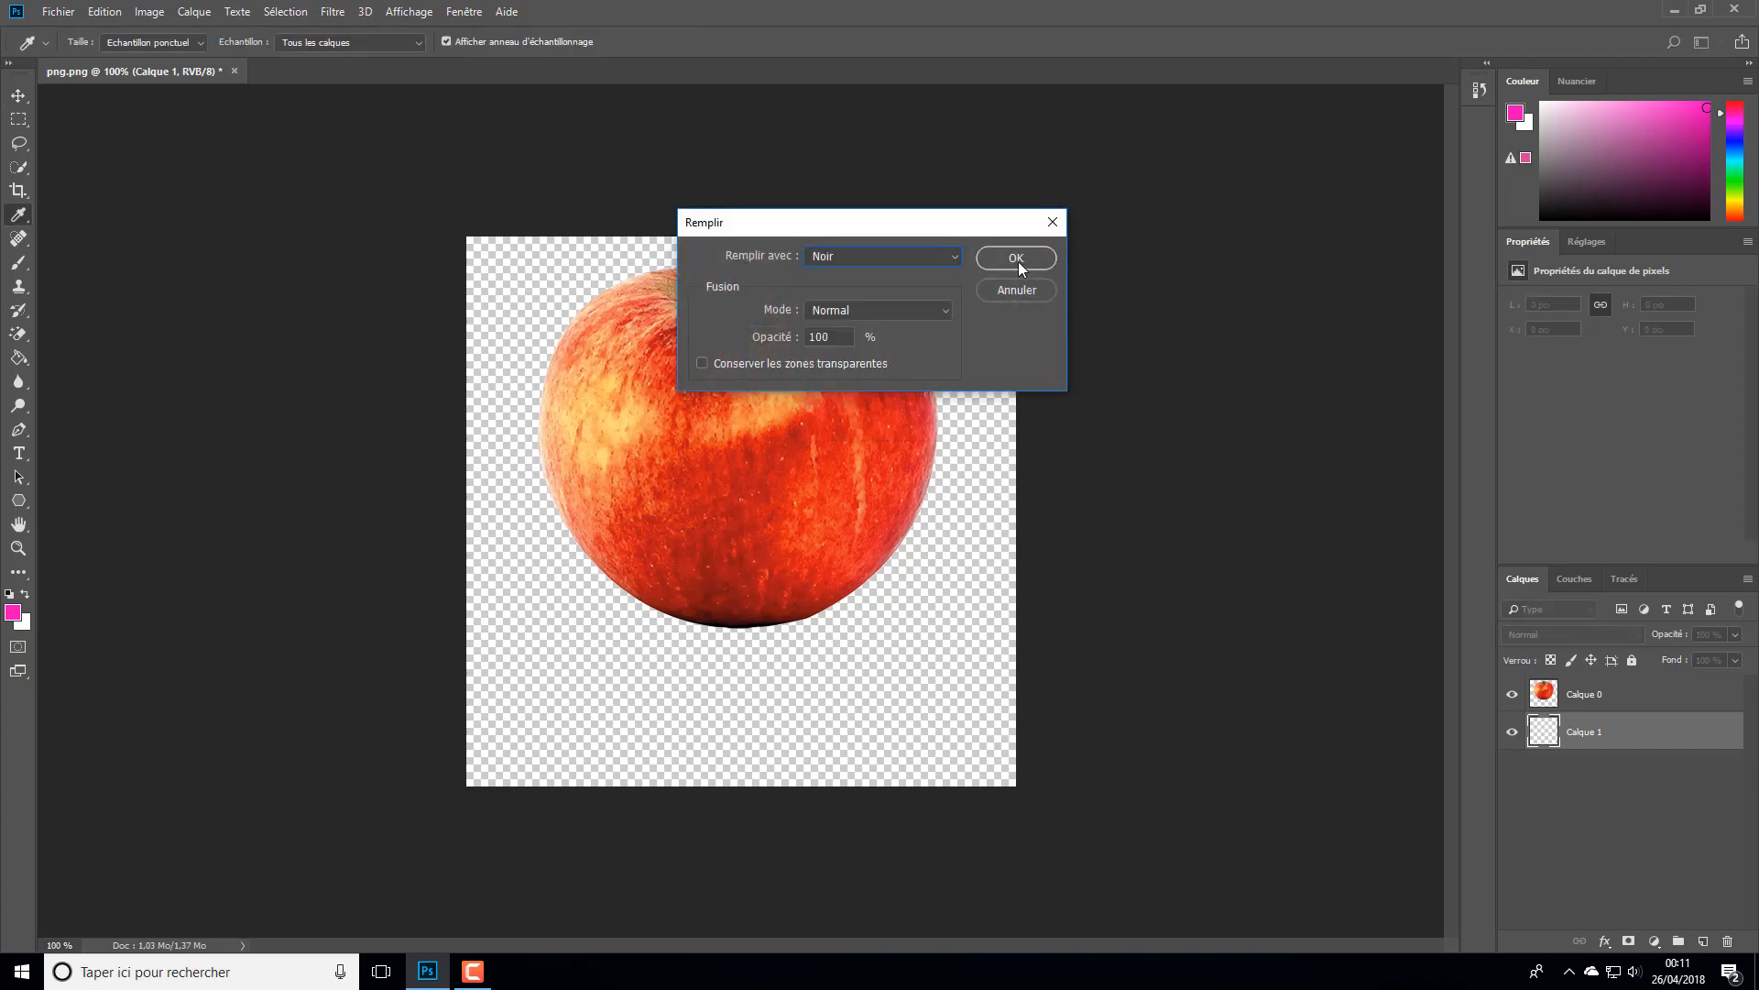
{"action": "left_click", "coordinate": [1017, 261]}
{"action": "key", "text": "v"}
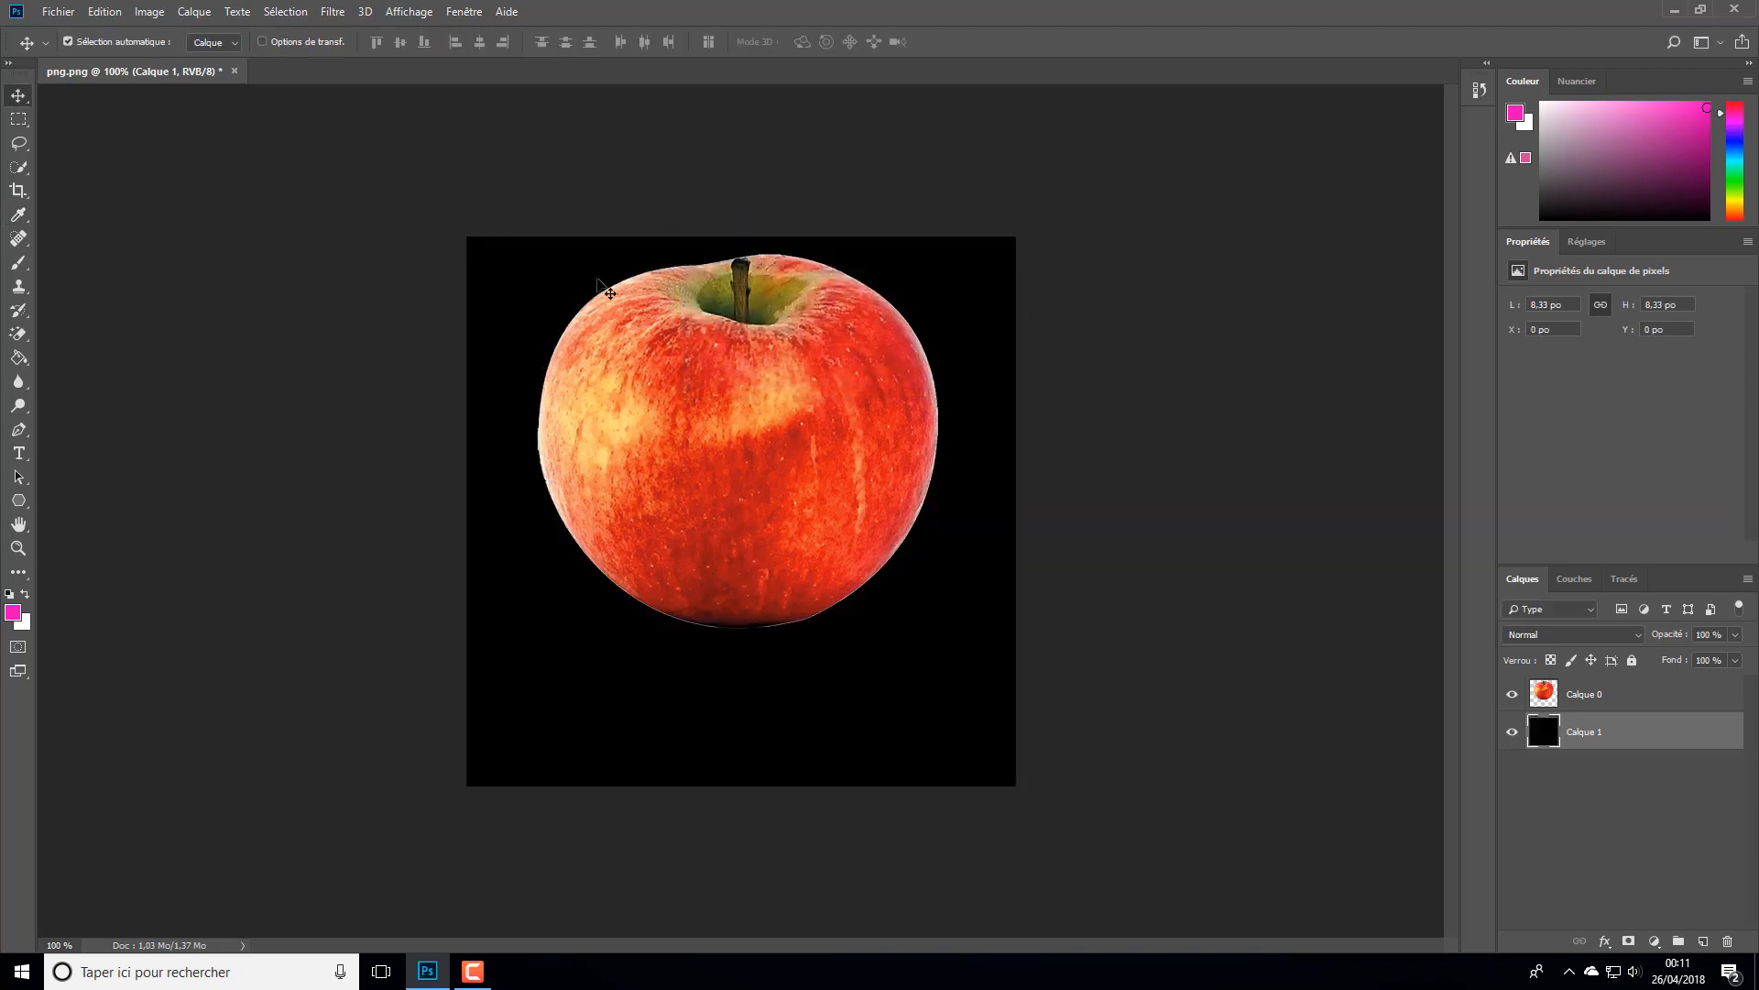
{"action": "left_click_drag", "start_coordinate": [736, 366], "coordinate": [760, 369]}
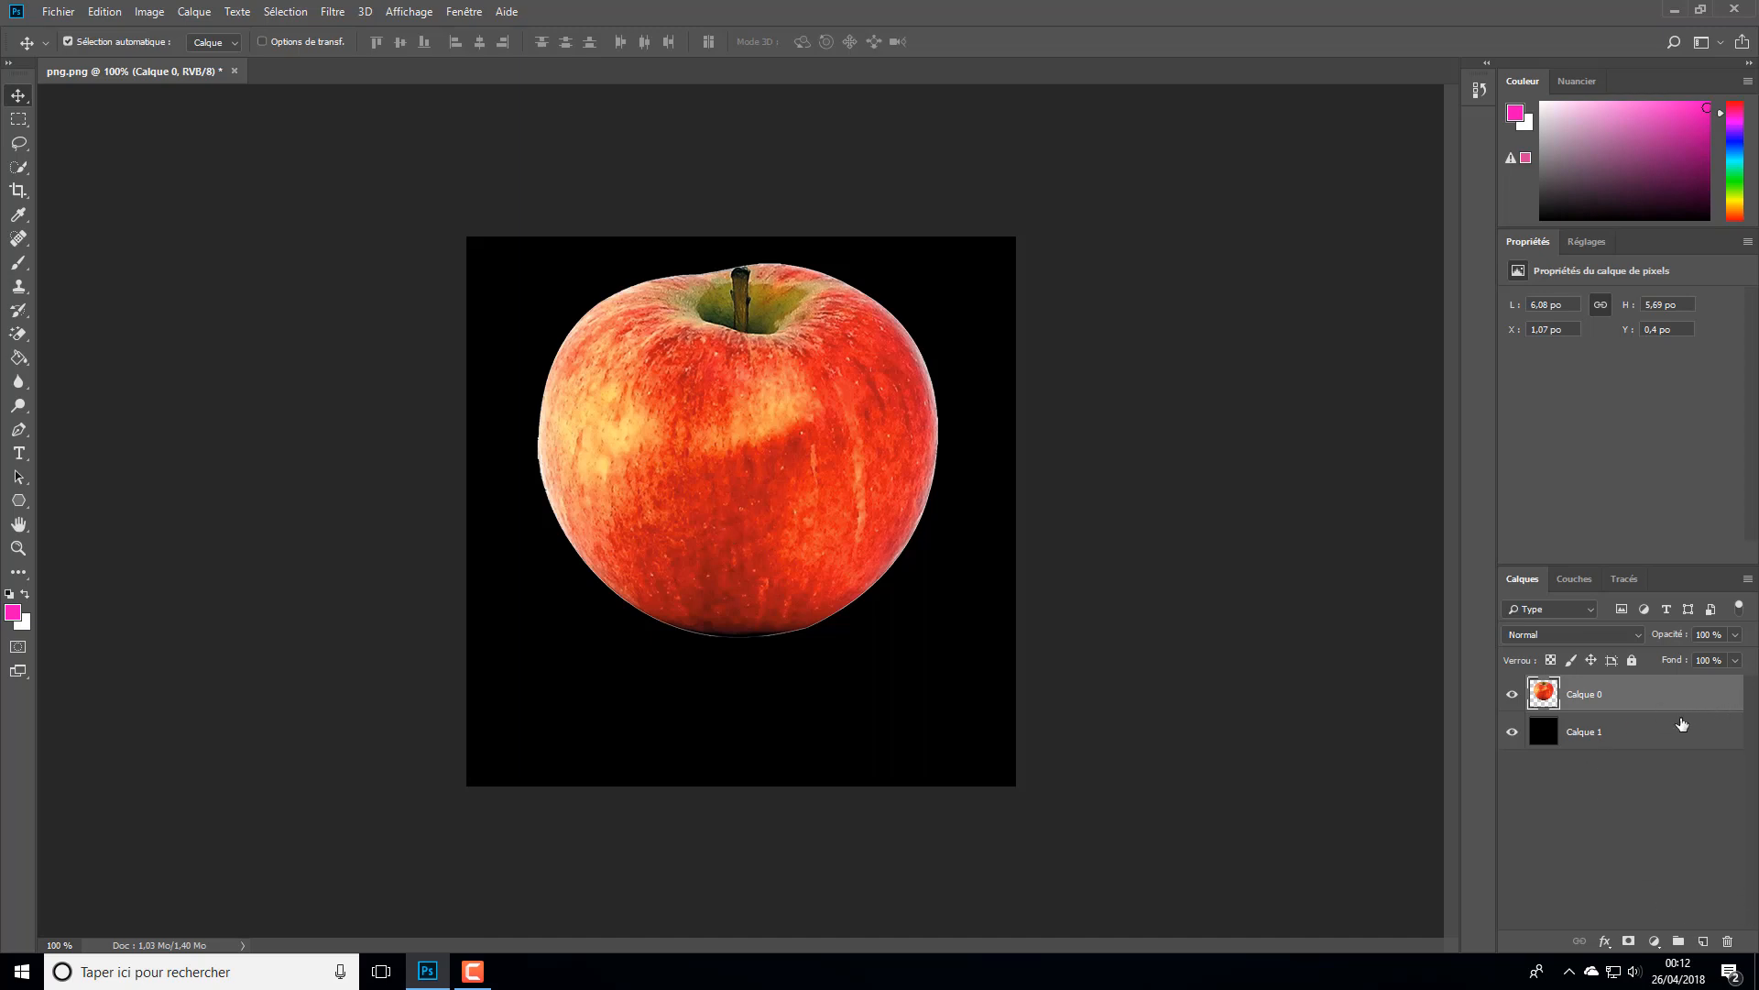
- Add a white inner glow to Calque 0 in Normal blend mode with 100% opacity and a size of 43 px
{"action": "double_click", "coordinate": [1708, 703]}
{"action": "left_click_drag", "start_coordinate": [934, 154], "coordinate": [1384, 112]}
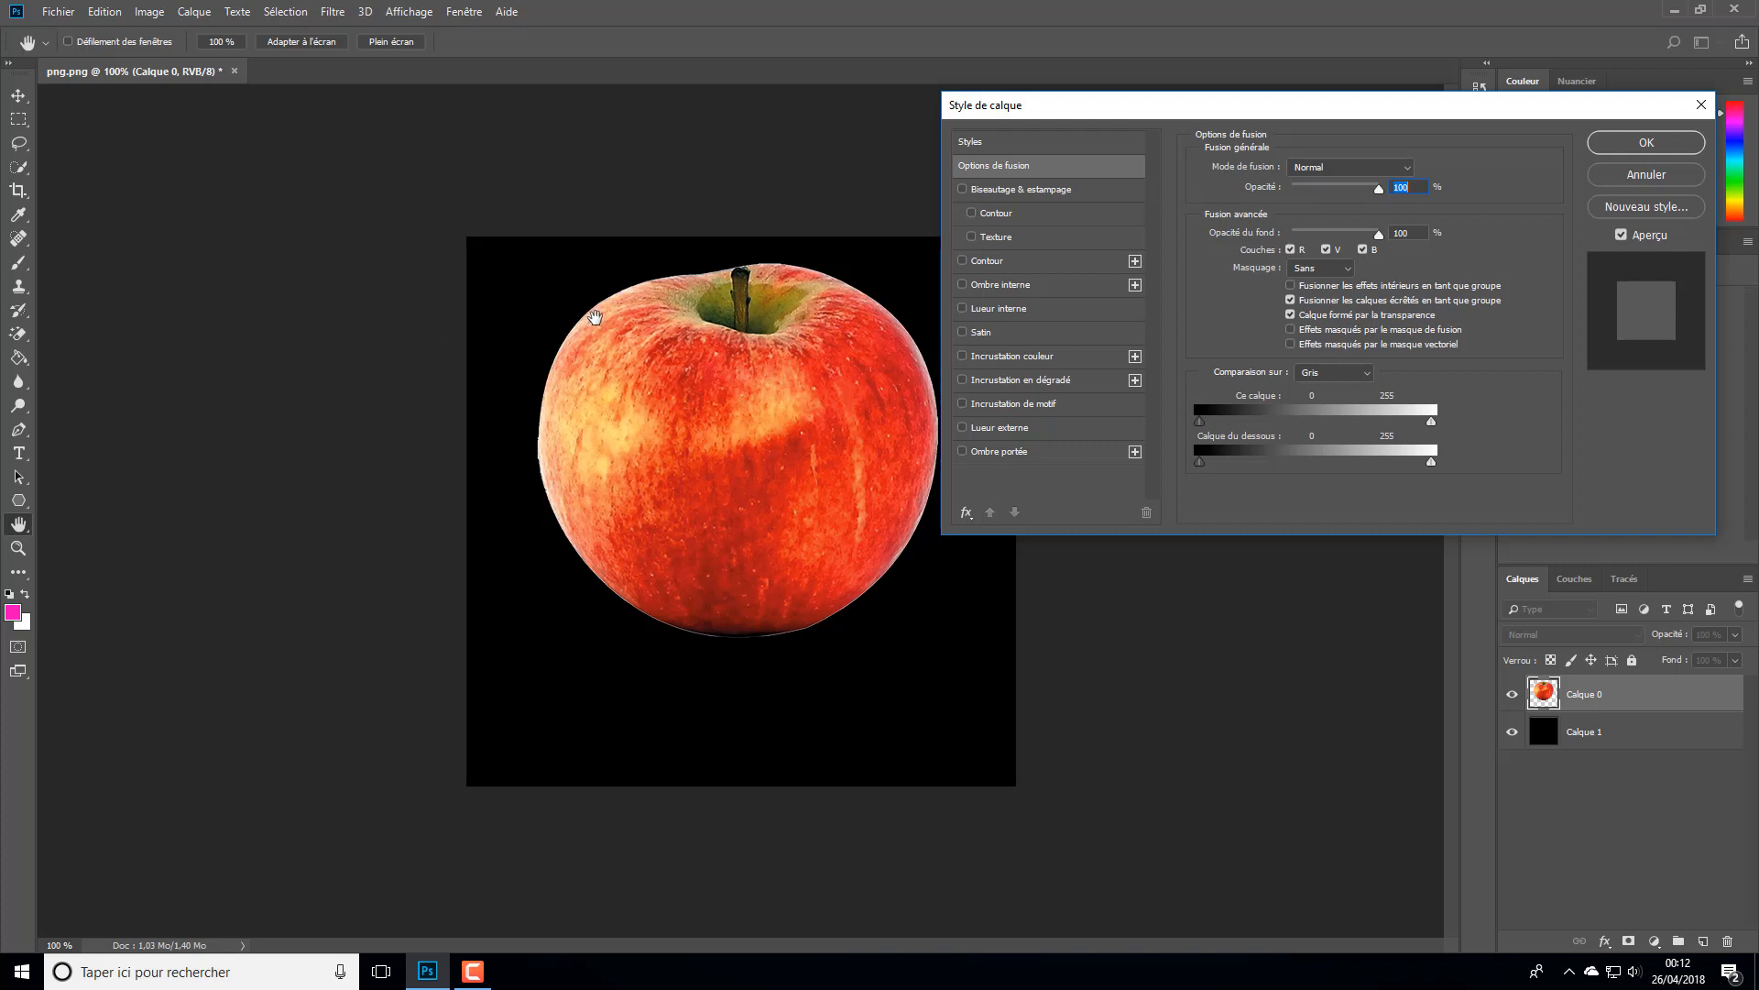
{"action": "left_click", "coordinate": [989, 312]}
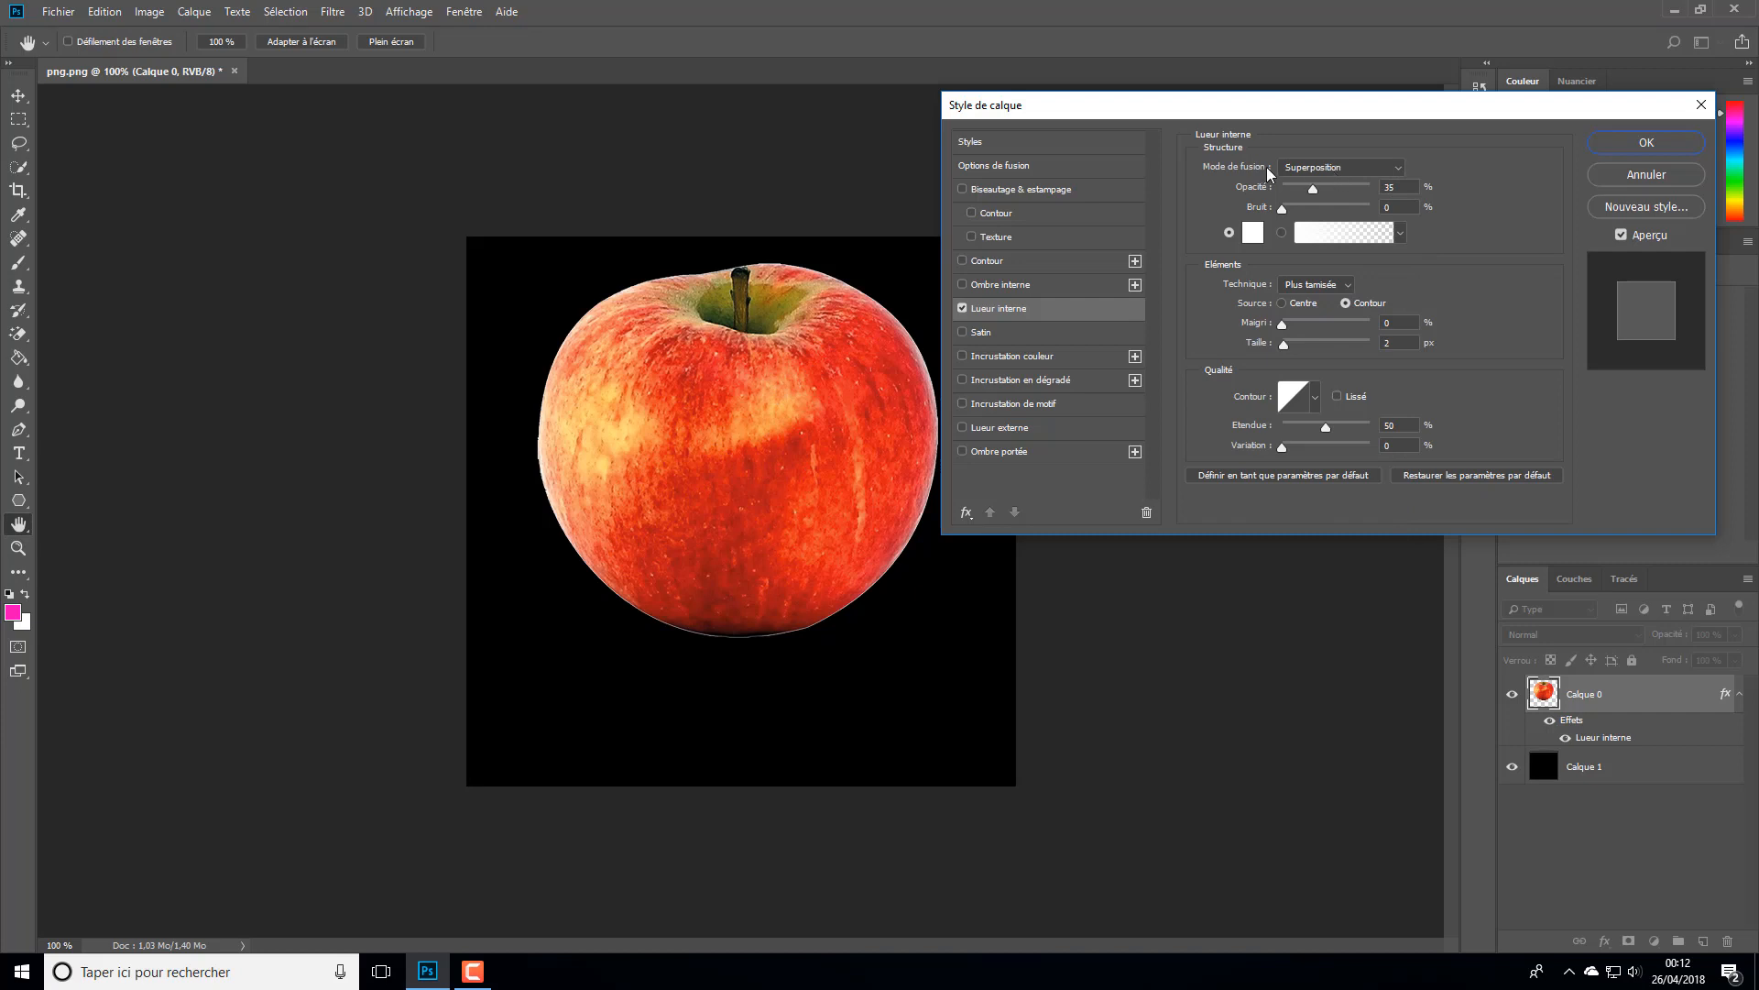
{"action": "left_click", "coordinate": [1344, 168]}
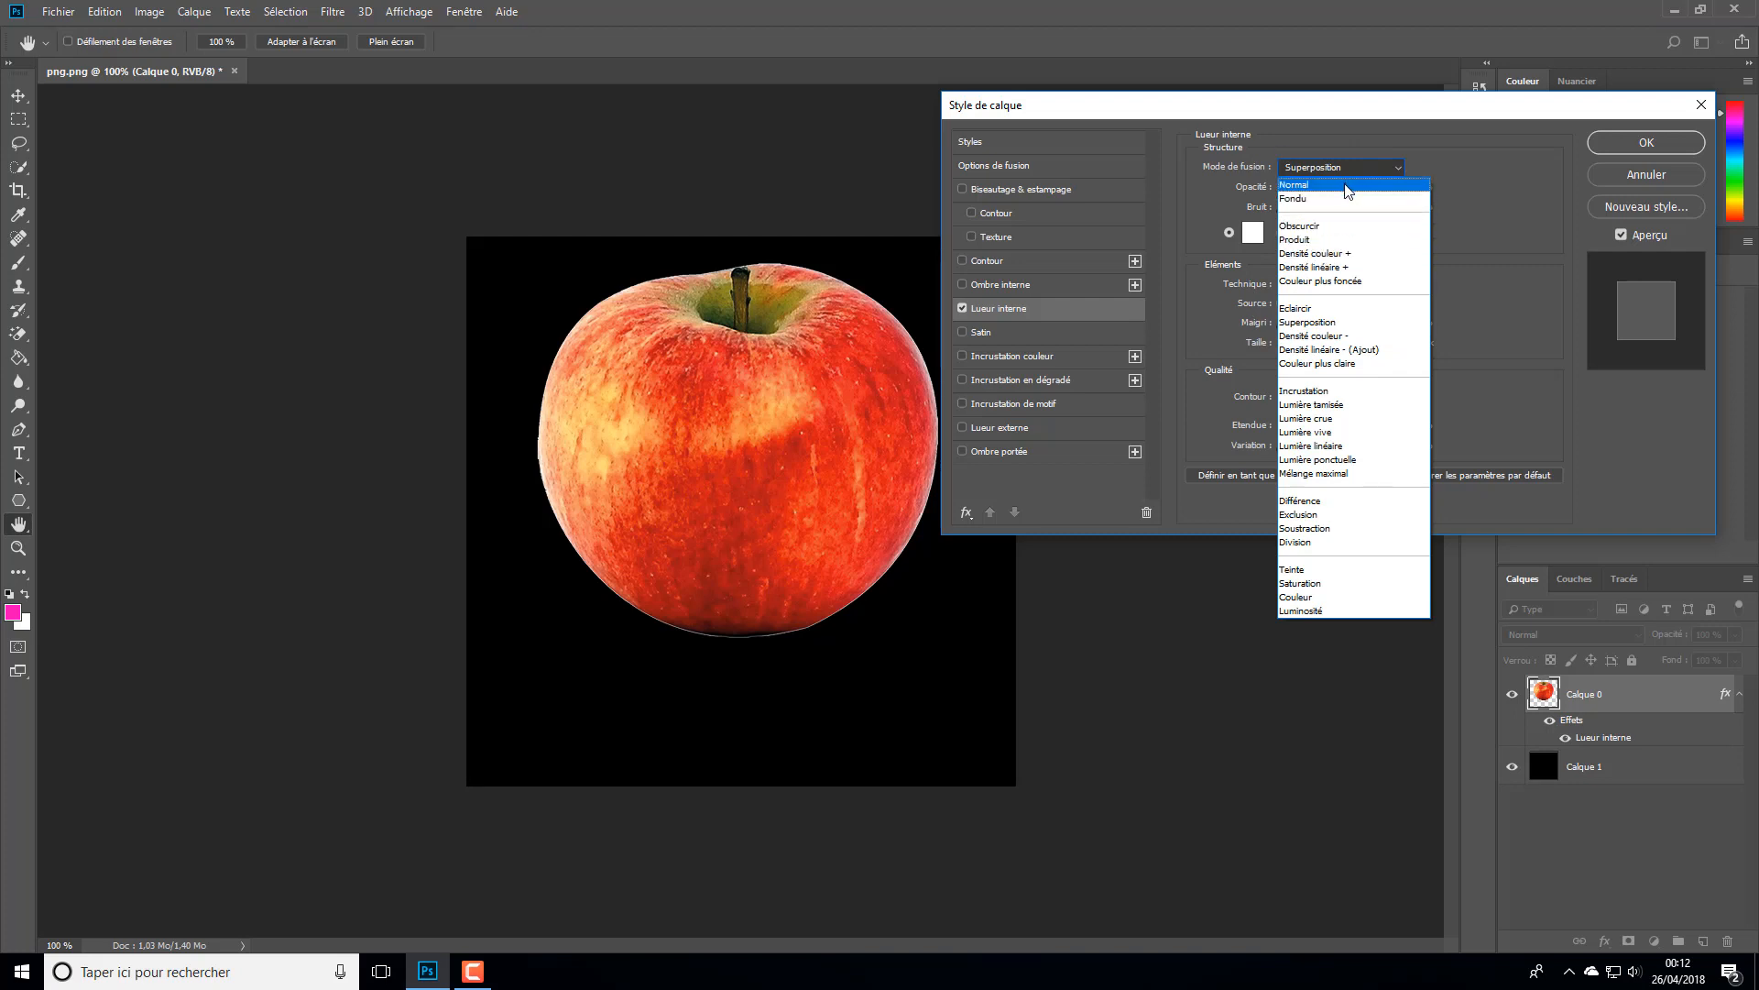
{"action": "left_click", "coordinate": [1295, 187]}
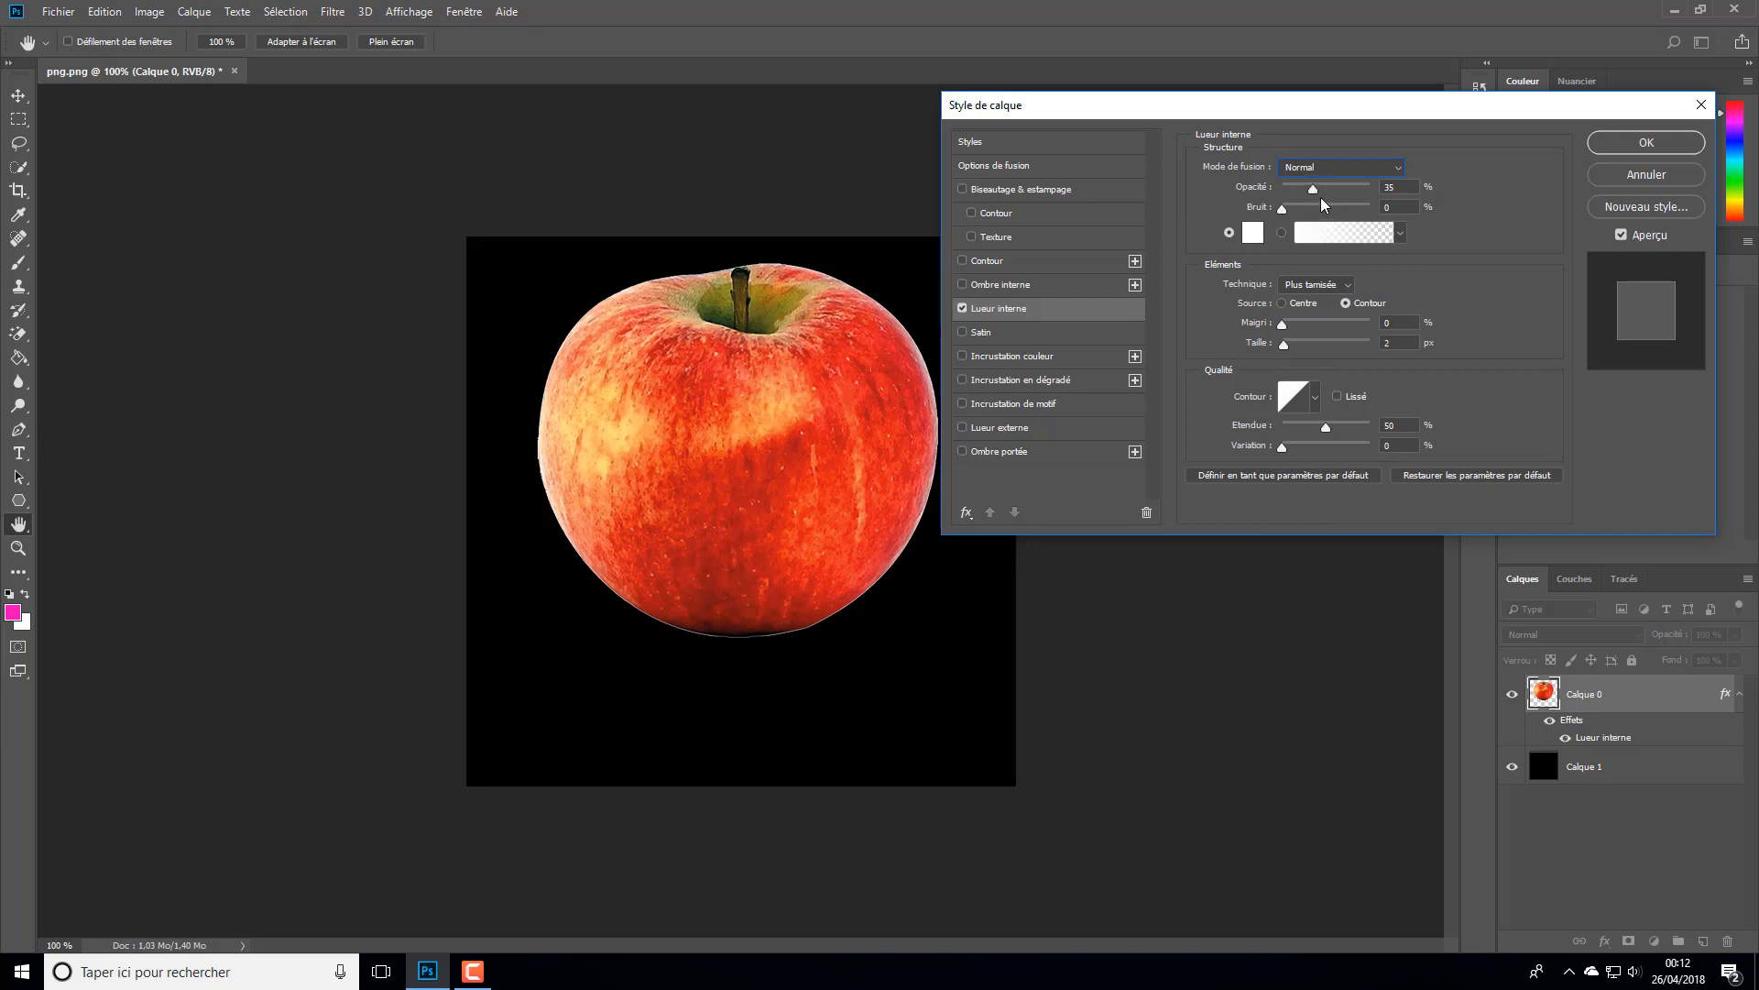
{"action": "left_click_drag", "start_coordinate": [1314, 191], "coordinate": [1435, 191]}
{"action": "mouse_move", "coordinate": [1284, 327]}
{"action": "left_mouse_down"}
{"action": "mouse_move", "coordinate": [1338, 330]}
{"action": "mouse_move", "coordinate": [1301, 353]}
{"action": "mouse_move", "coordinate": [1327, 352]}
{"action": "mouse_move", "coordinate": [1247, 344]}
{"action": "mouse_move", "coordinate": [1304, 353]}
{"action": "left_mouse_up"}
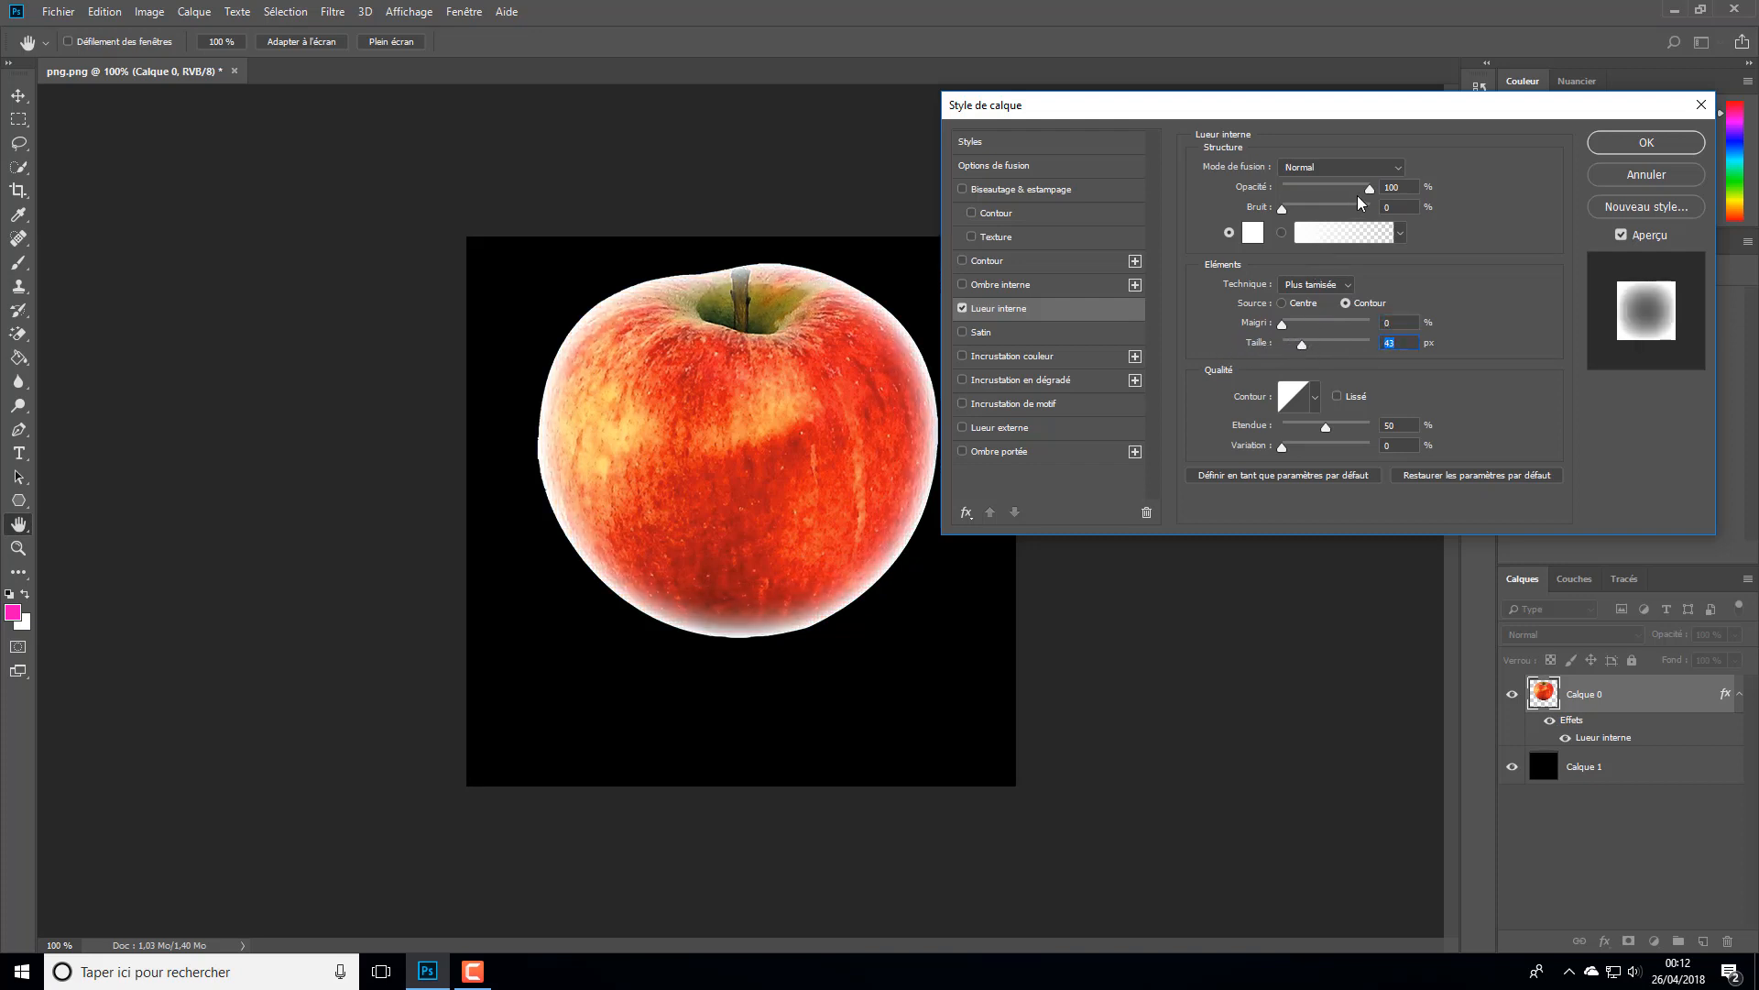
- Set the inner glow's opacity to 28% and compare the Centre source with Contour, ending on Contour
{"action": "left_click_drag", "start_coordinate": [1370, 200], "coordinate": [1308, 209]}
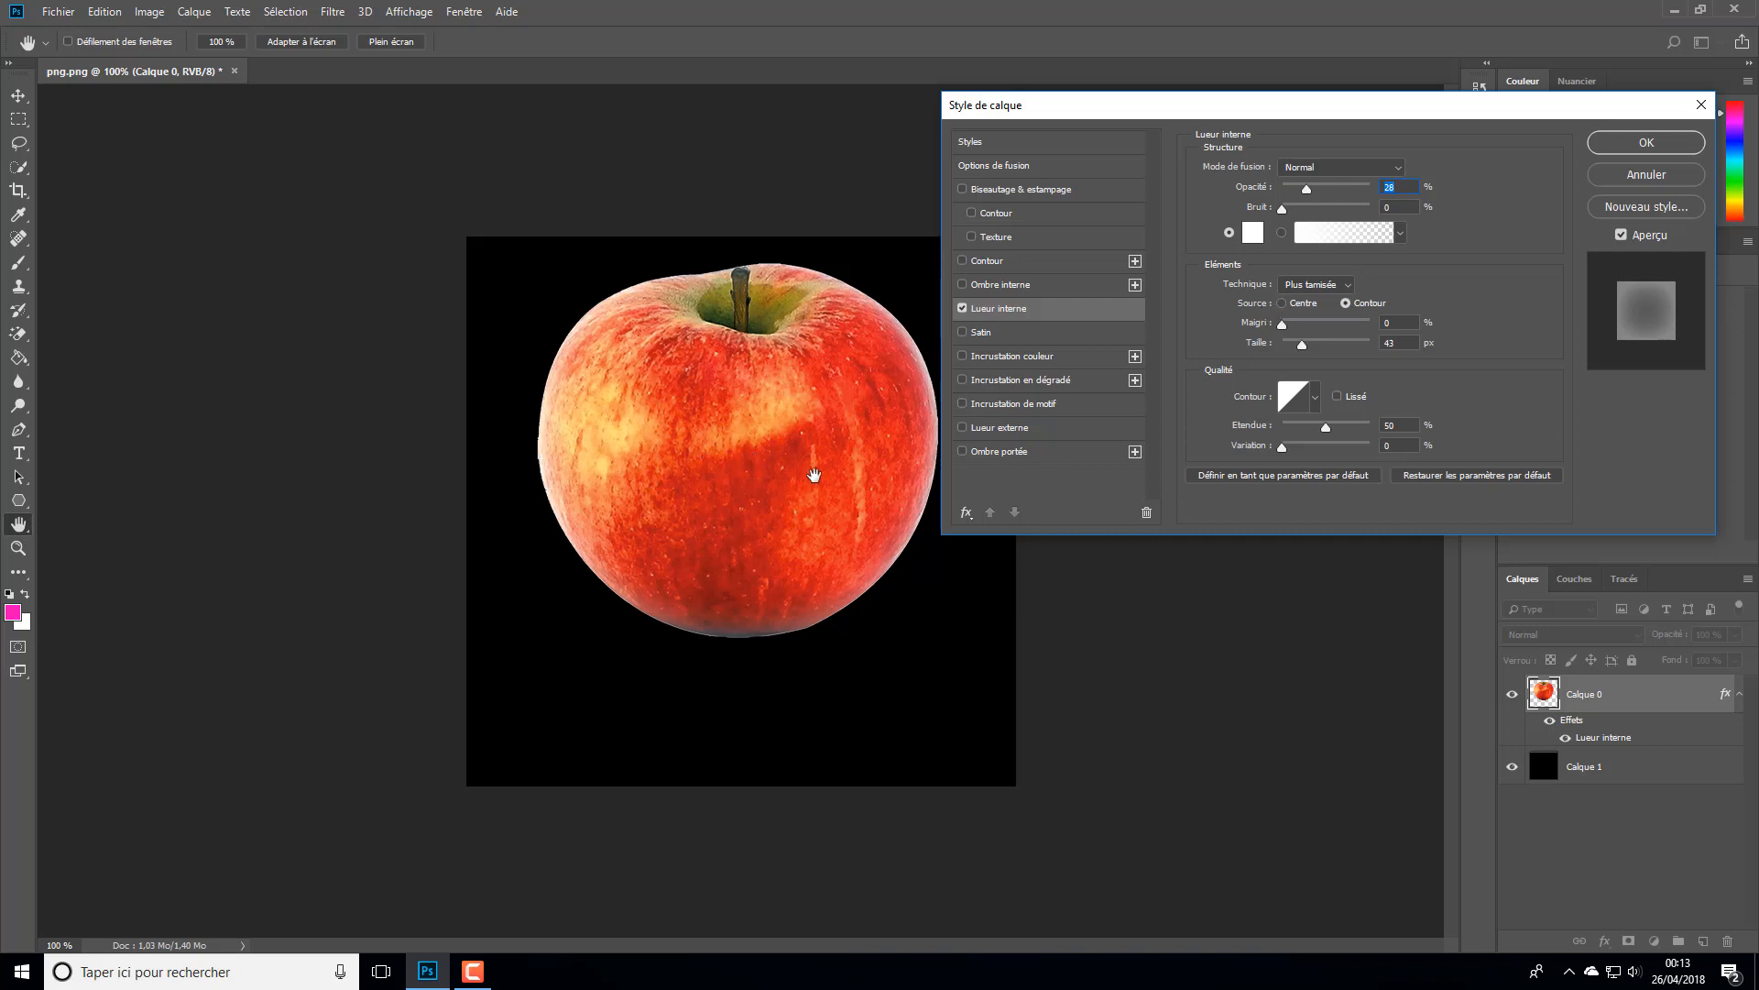
{"action": "left_click", "coordinate": [1282, 303]}
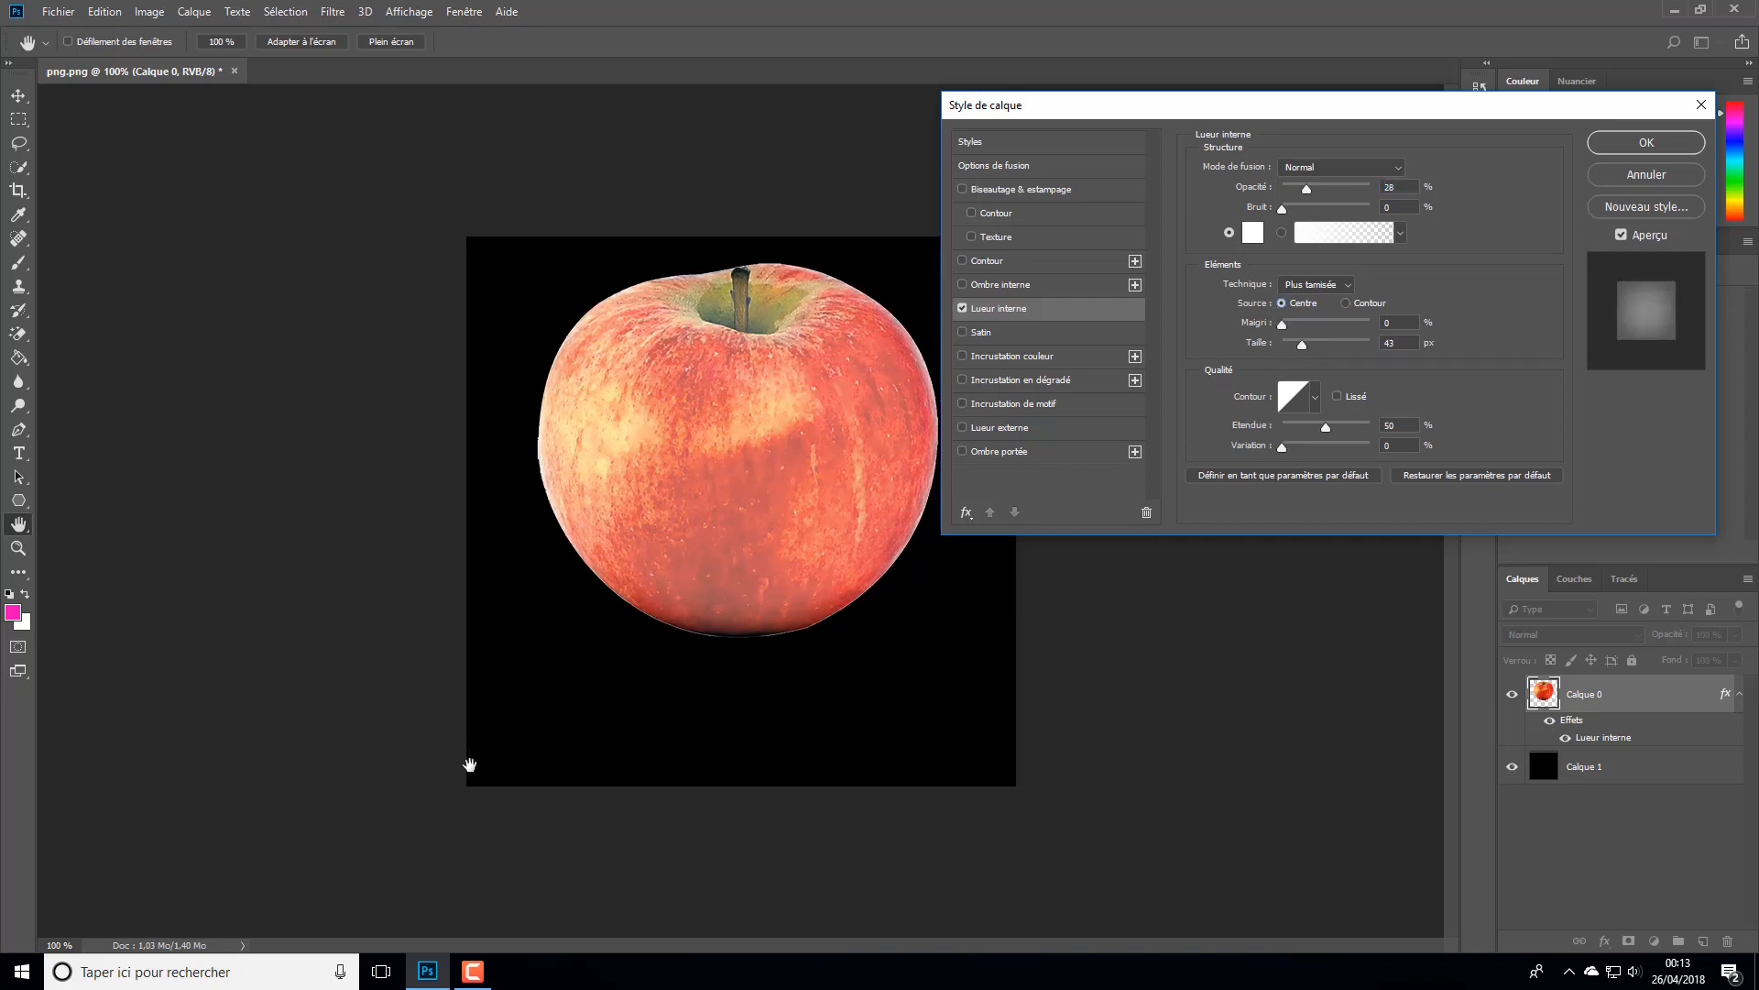
{"action": "left_click", "coordinate": [1346, 303]}
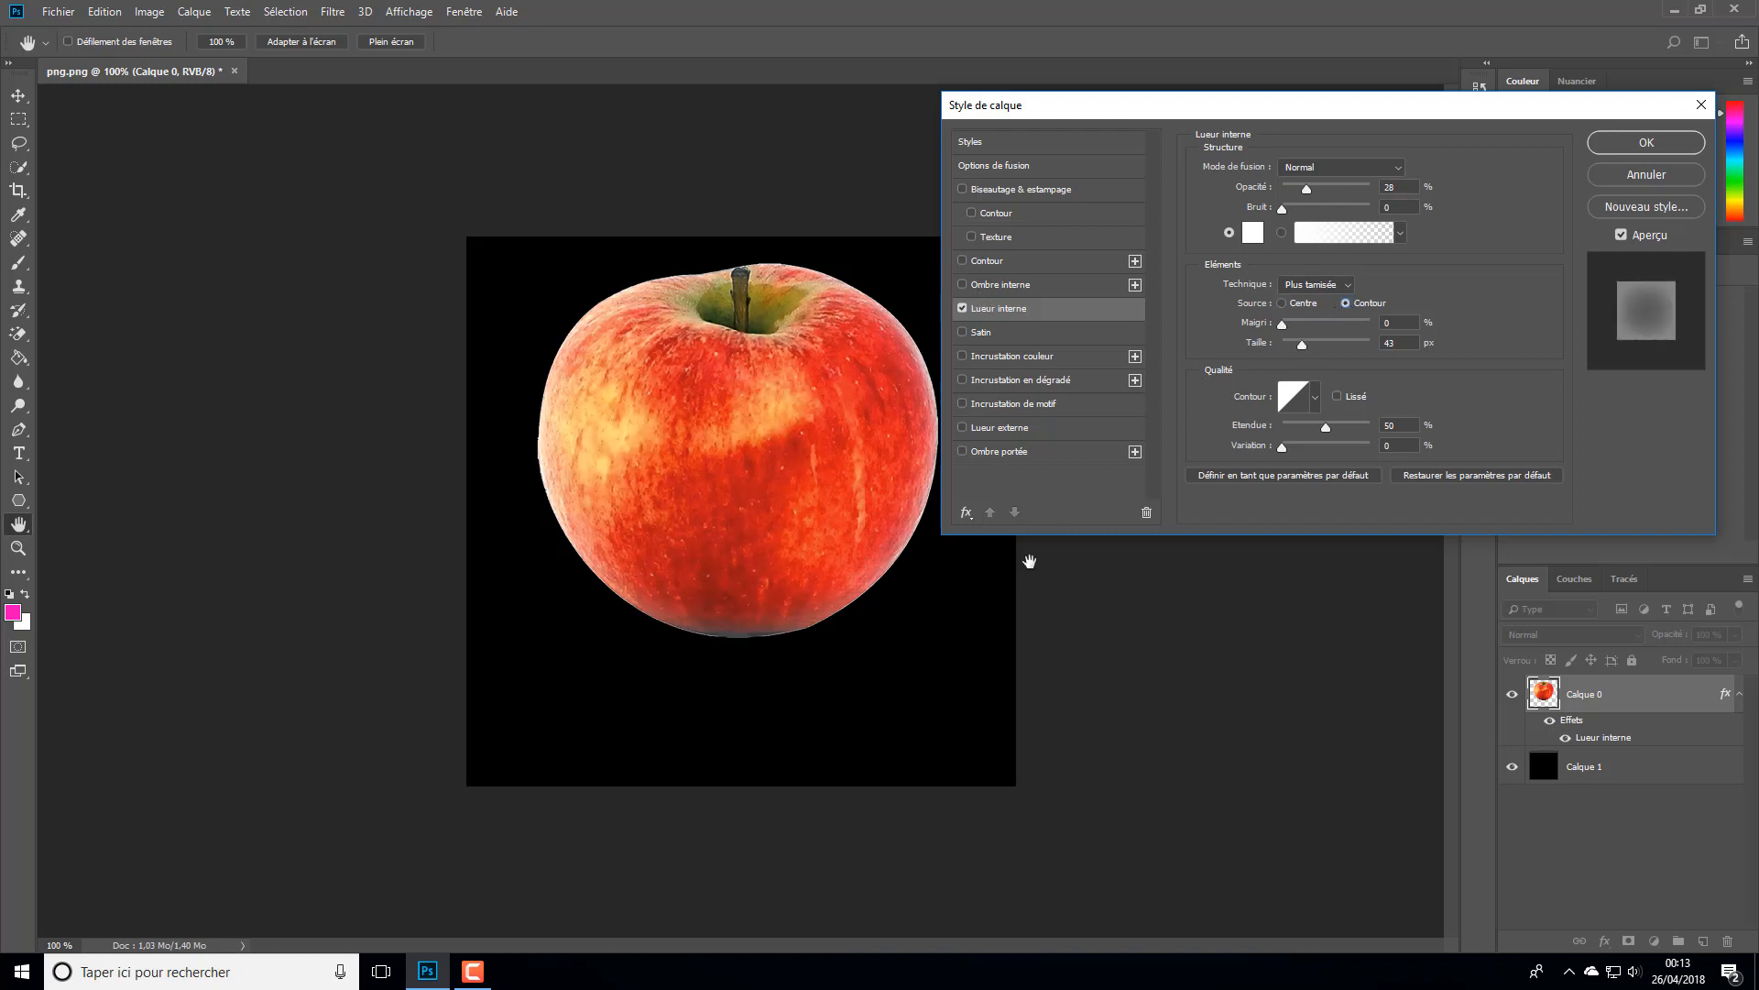
- Add a white outer glow to the apple in Normal blend mode with 66% opacity, 0% spread and a size of 46 px
{"action": "left_click", "coordinate": [985, 428]}
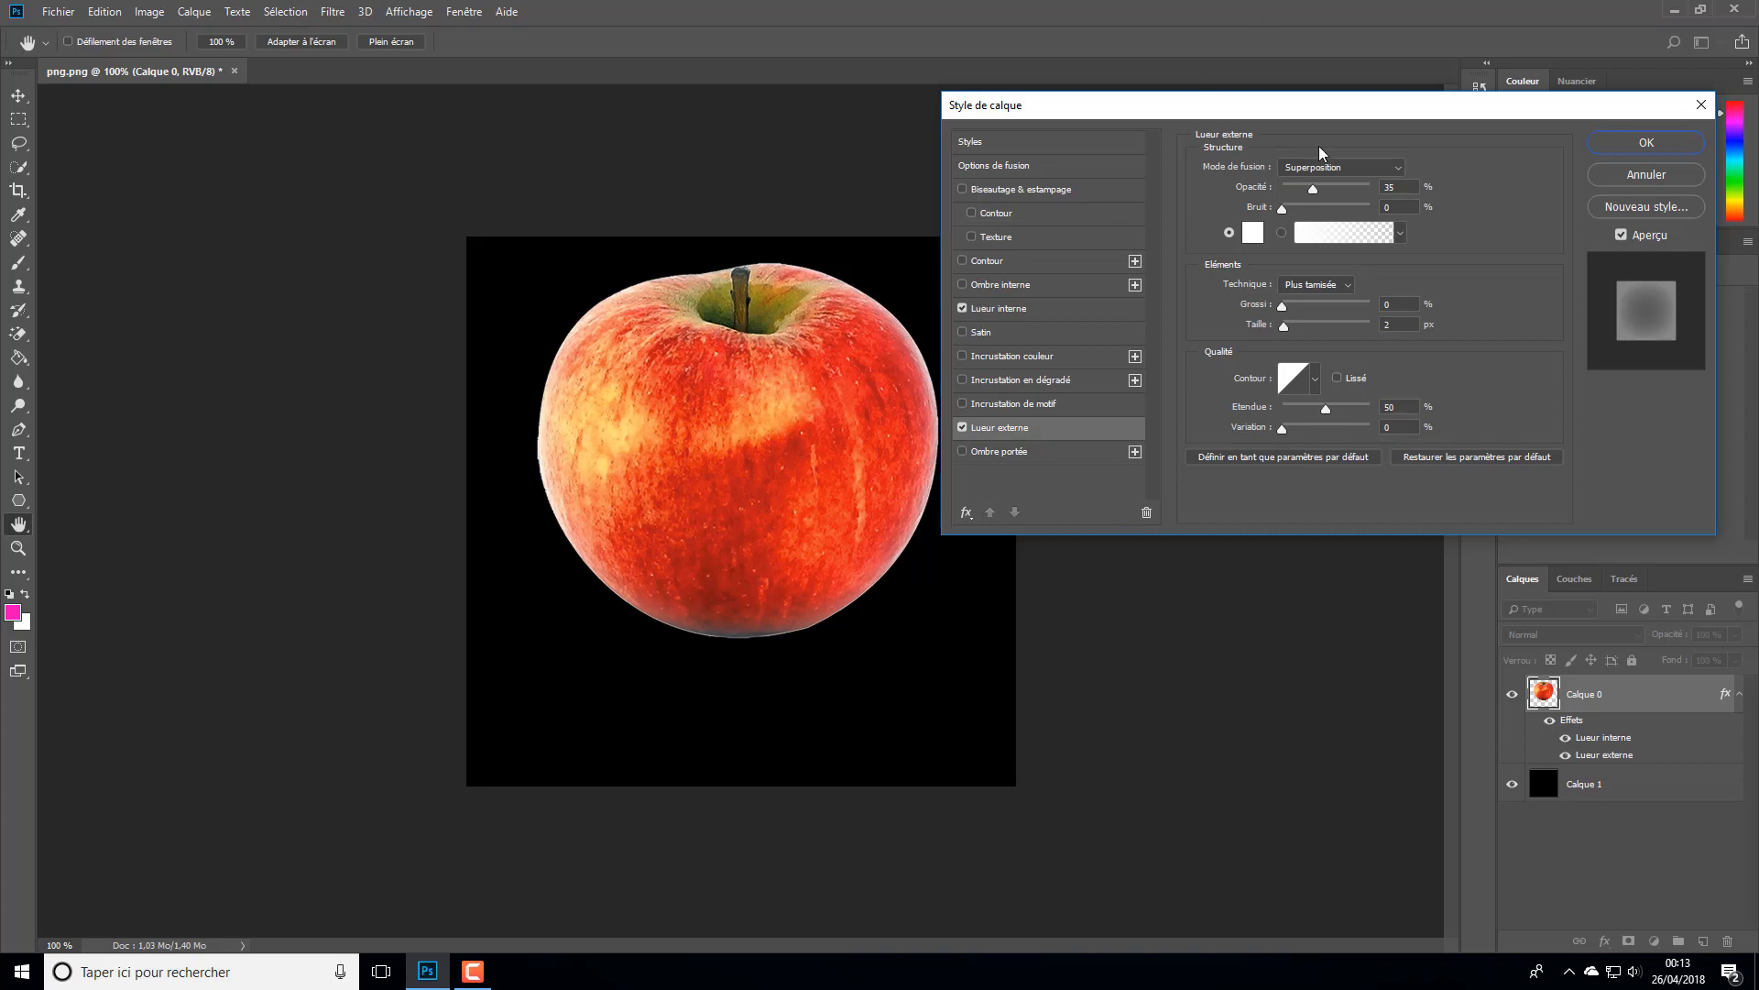
{"action": "left_click", "coordinate": [1353, 165]}
{"action": "left_click", "coordinate": [1320, 169]}
{"action": "left_click_drag", "start_coordinate": [1323, 194], "coordinate": [1462, 192]}
{"action": "mouse_move", "coordinate": [1283, 306]}
{"action": "left_mouse_down"}
{"action": "mouse_move", "coordinate": [1341, 333]}
{"action": "mouse_move", "coordinate": [1281, 311]}
{"action": "left_mouse_up"}
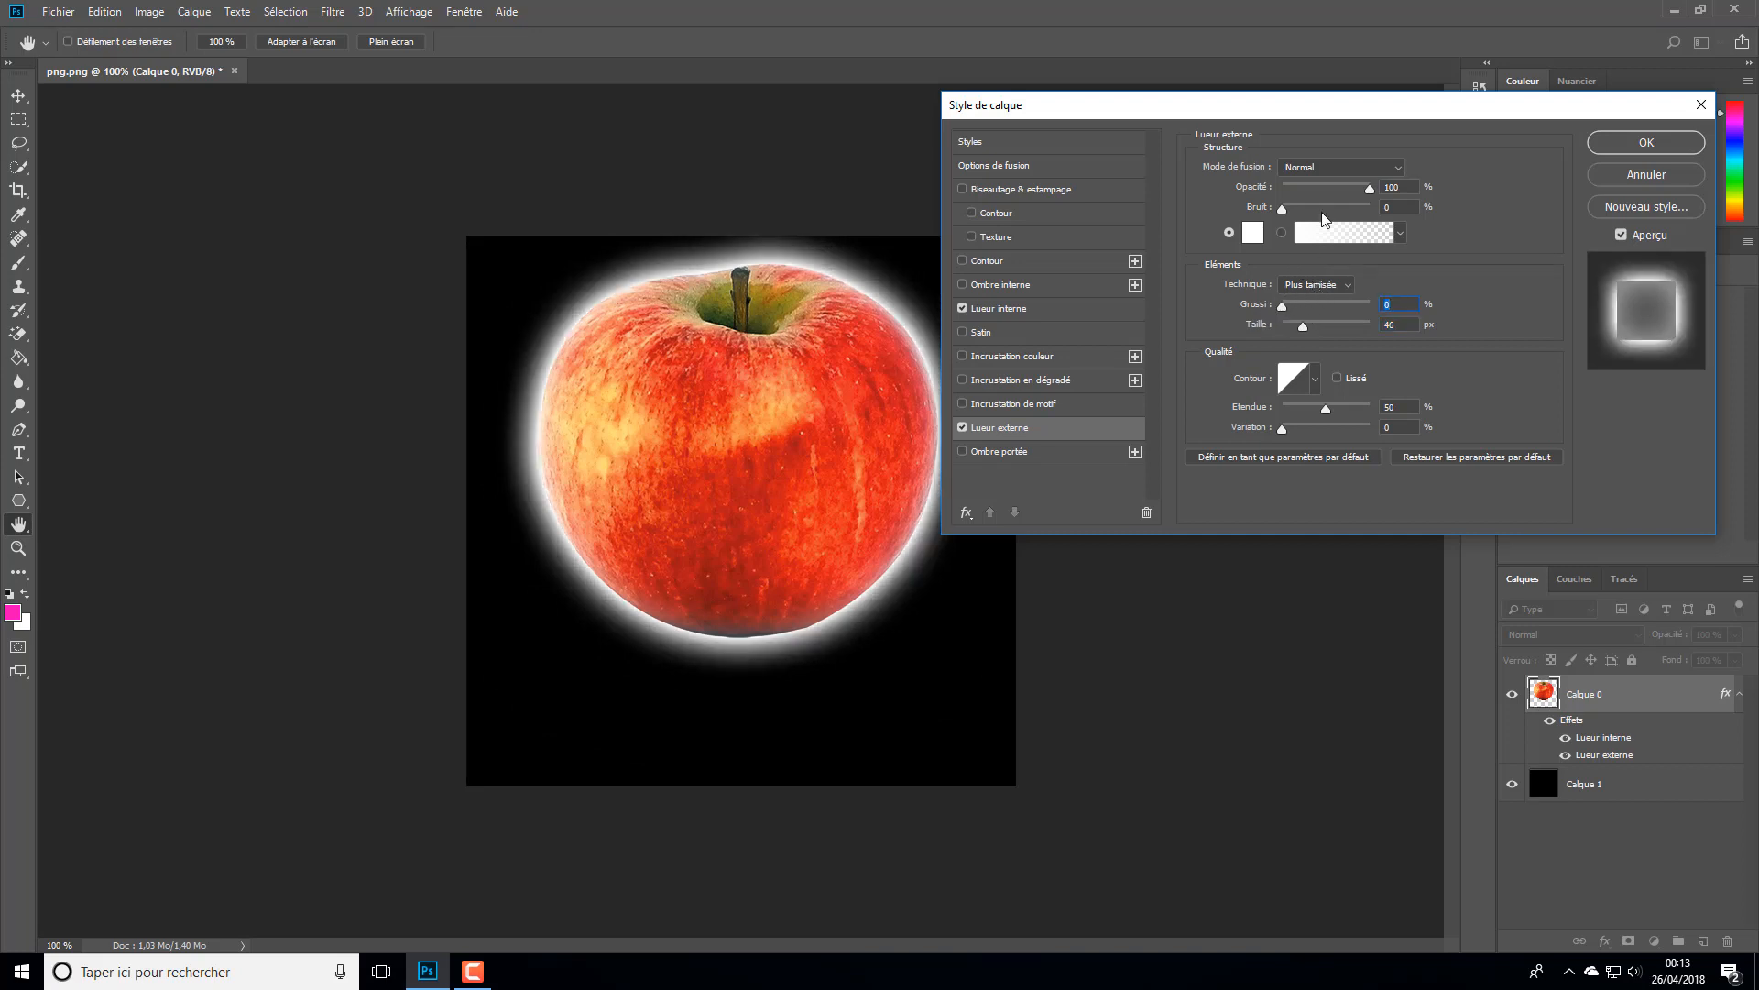
{"action": "left_click_drag", "start_coordinate": [1369, 193], "coordinate": [1342, 202]}
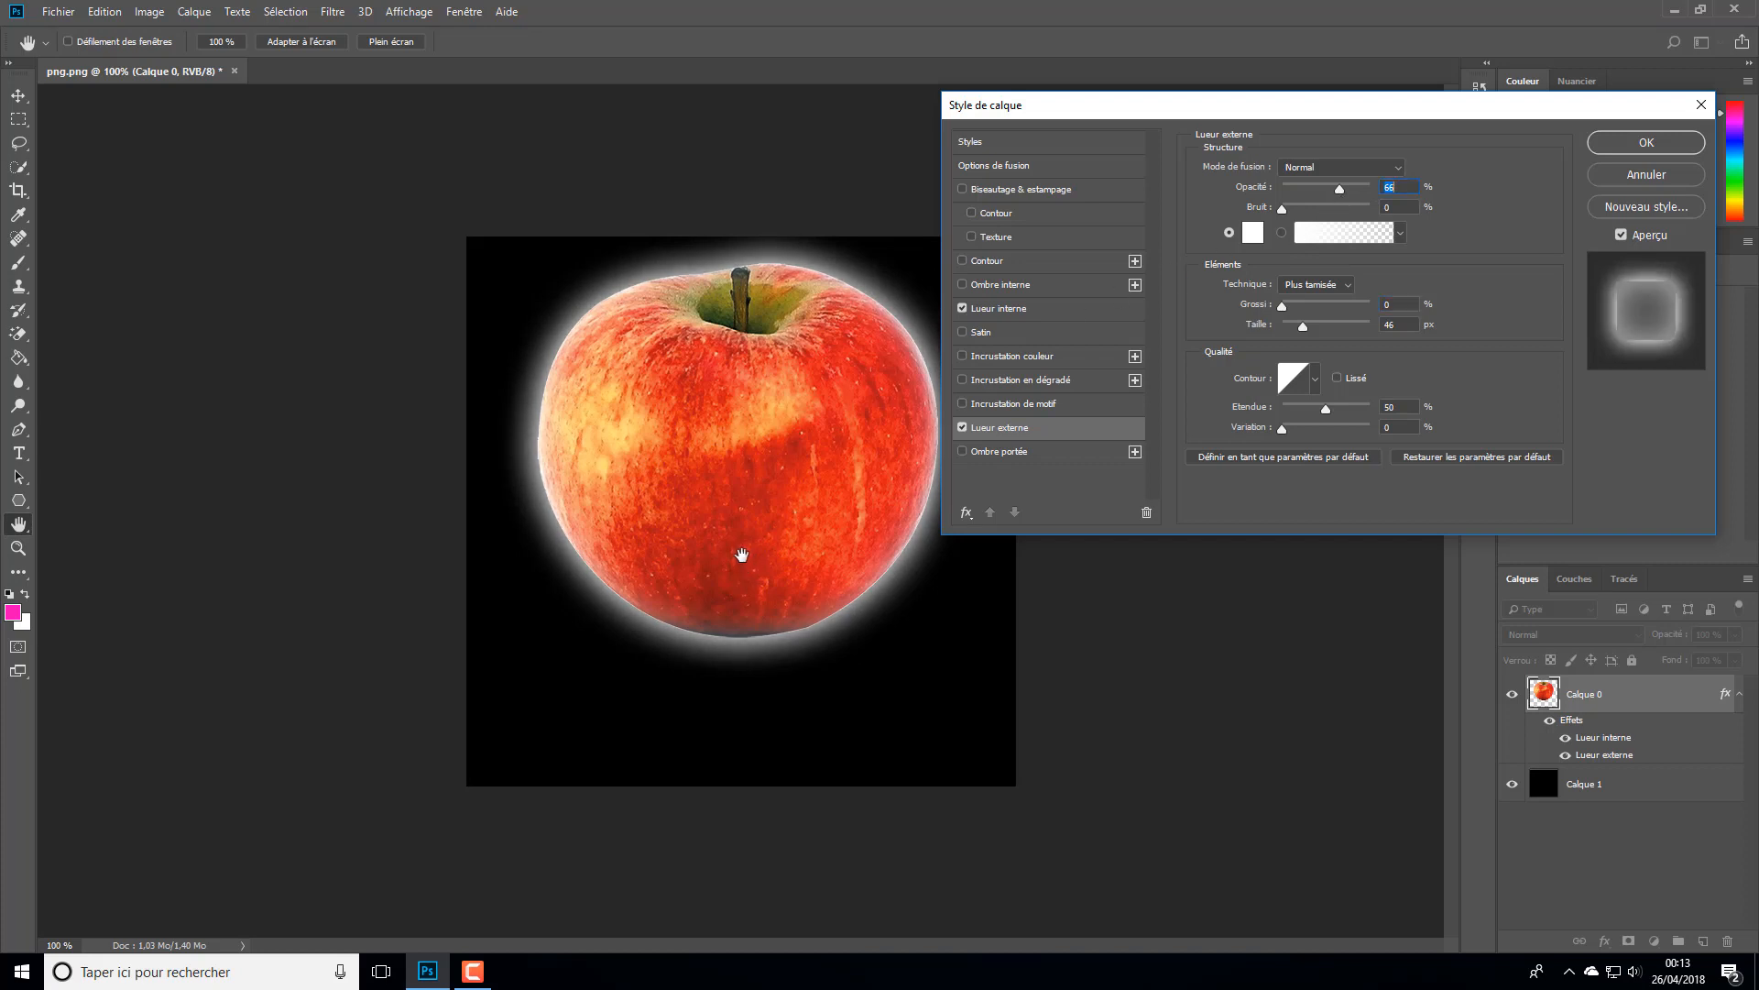
- Try a black drop shadow on the apple with 100% opacity and a much larger size, and switch it off again
{"action": "left_click", "coordinate": [962, 452]}
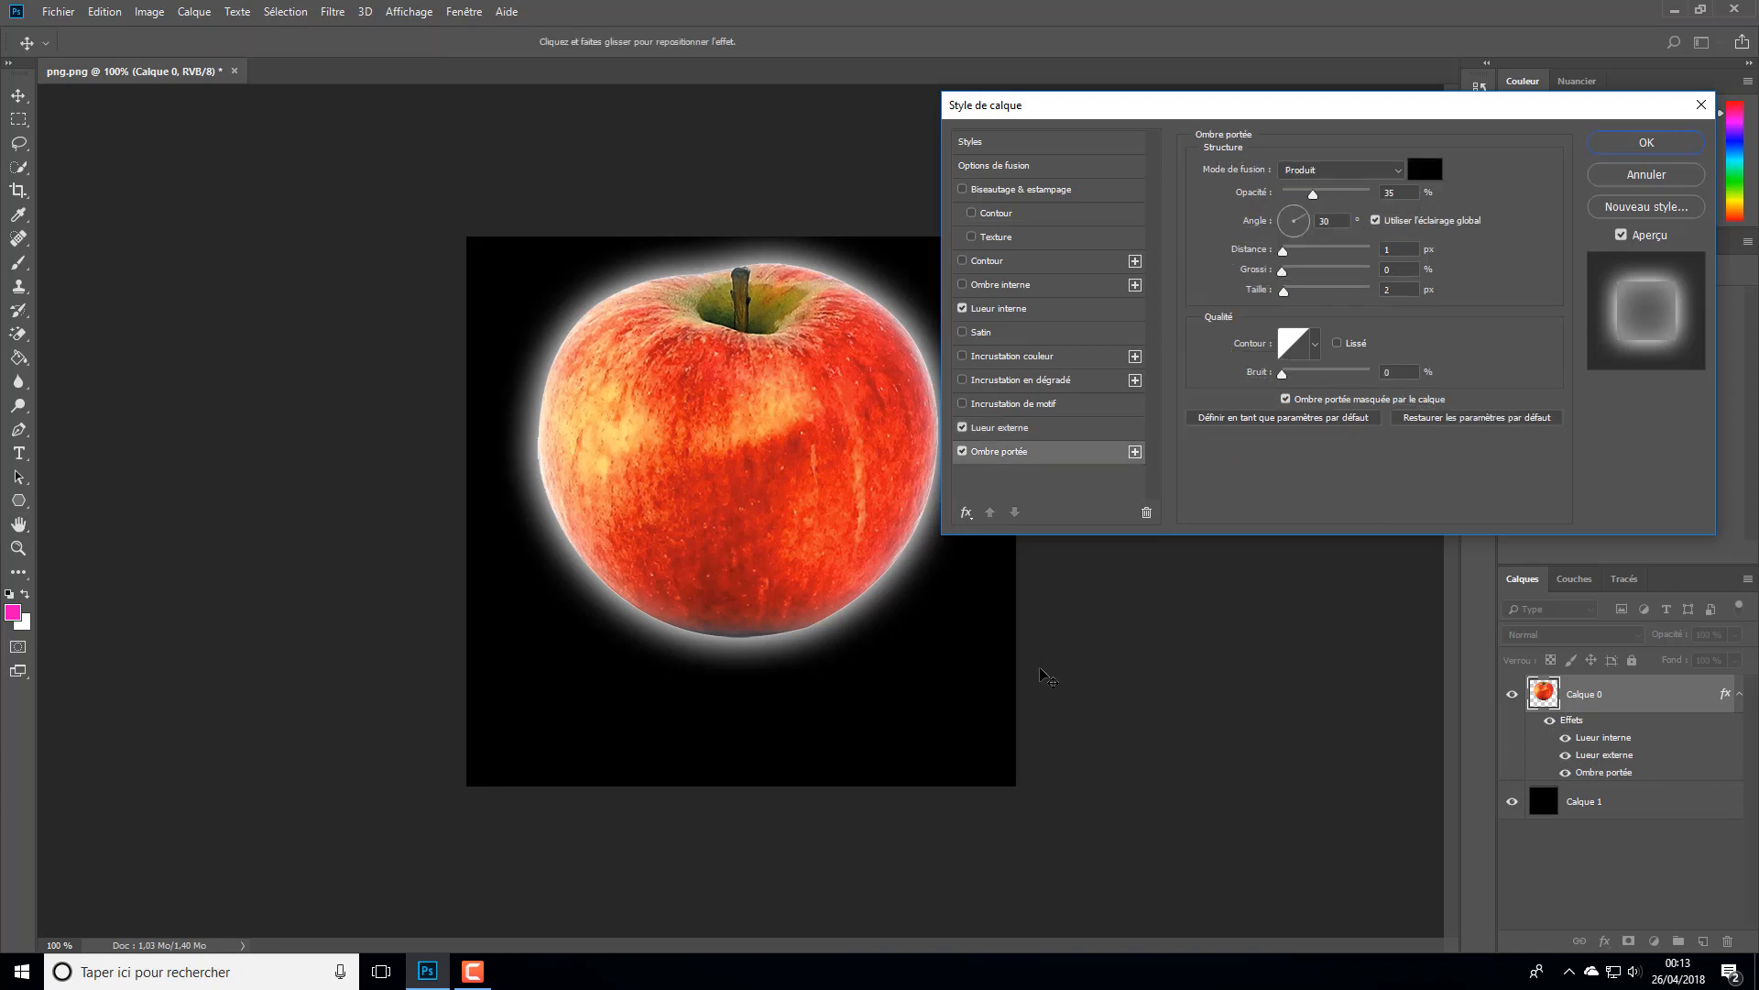
{"action": "left_click", "coordinate": [1345, 172]}
{"action": "left_click_drag", "start_coordinate": [1314, 195], "coordinate": [1371, 194]}
{"action": "left_click_drag", "start_coordinate": [1284, 291], "coordinate": [1345, 291]}
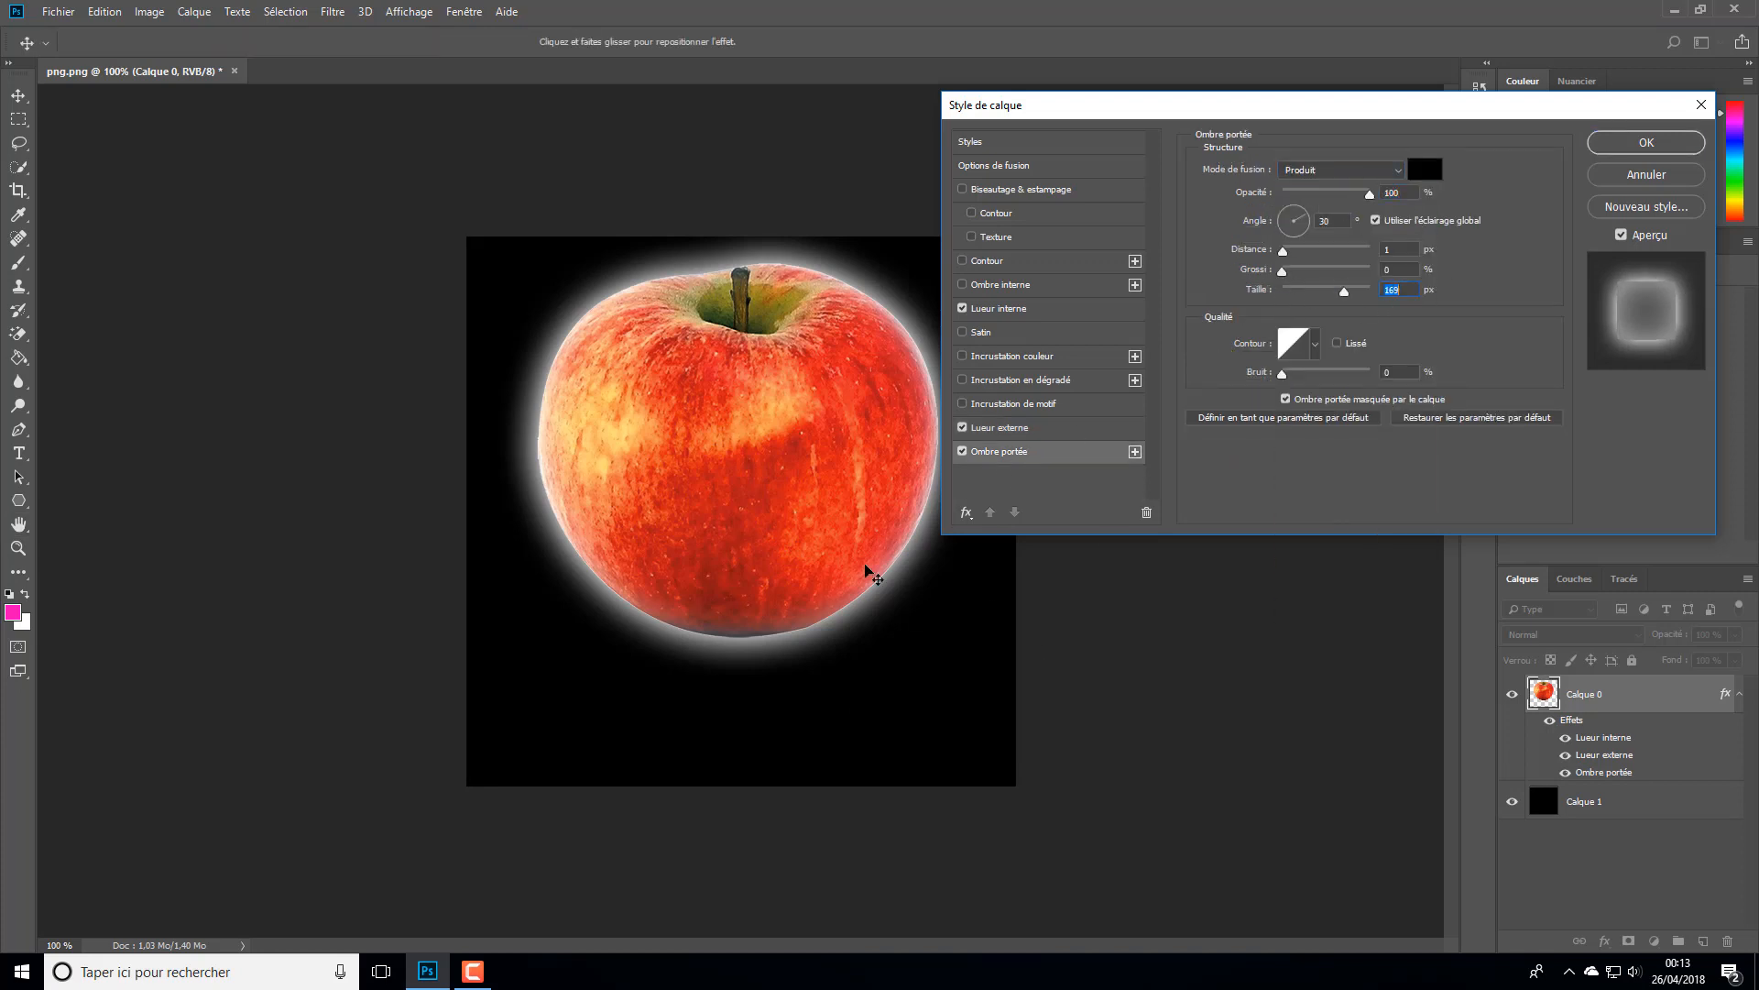
{"action": "left_click", "coordinate": [971, 453]}
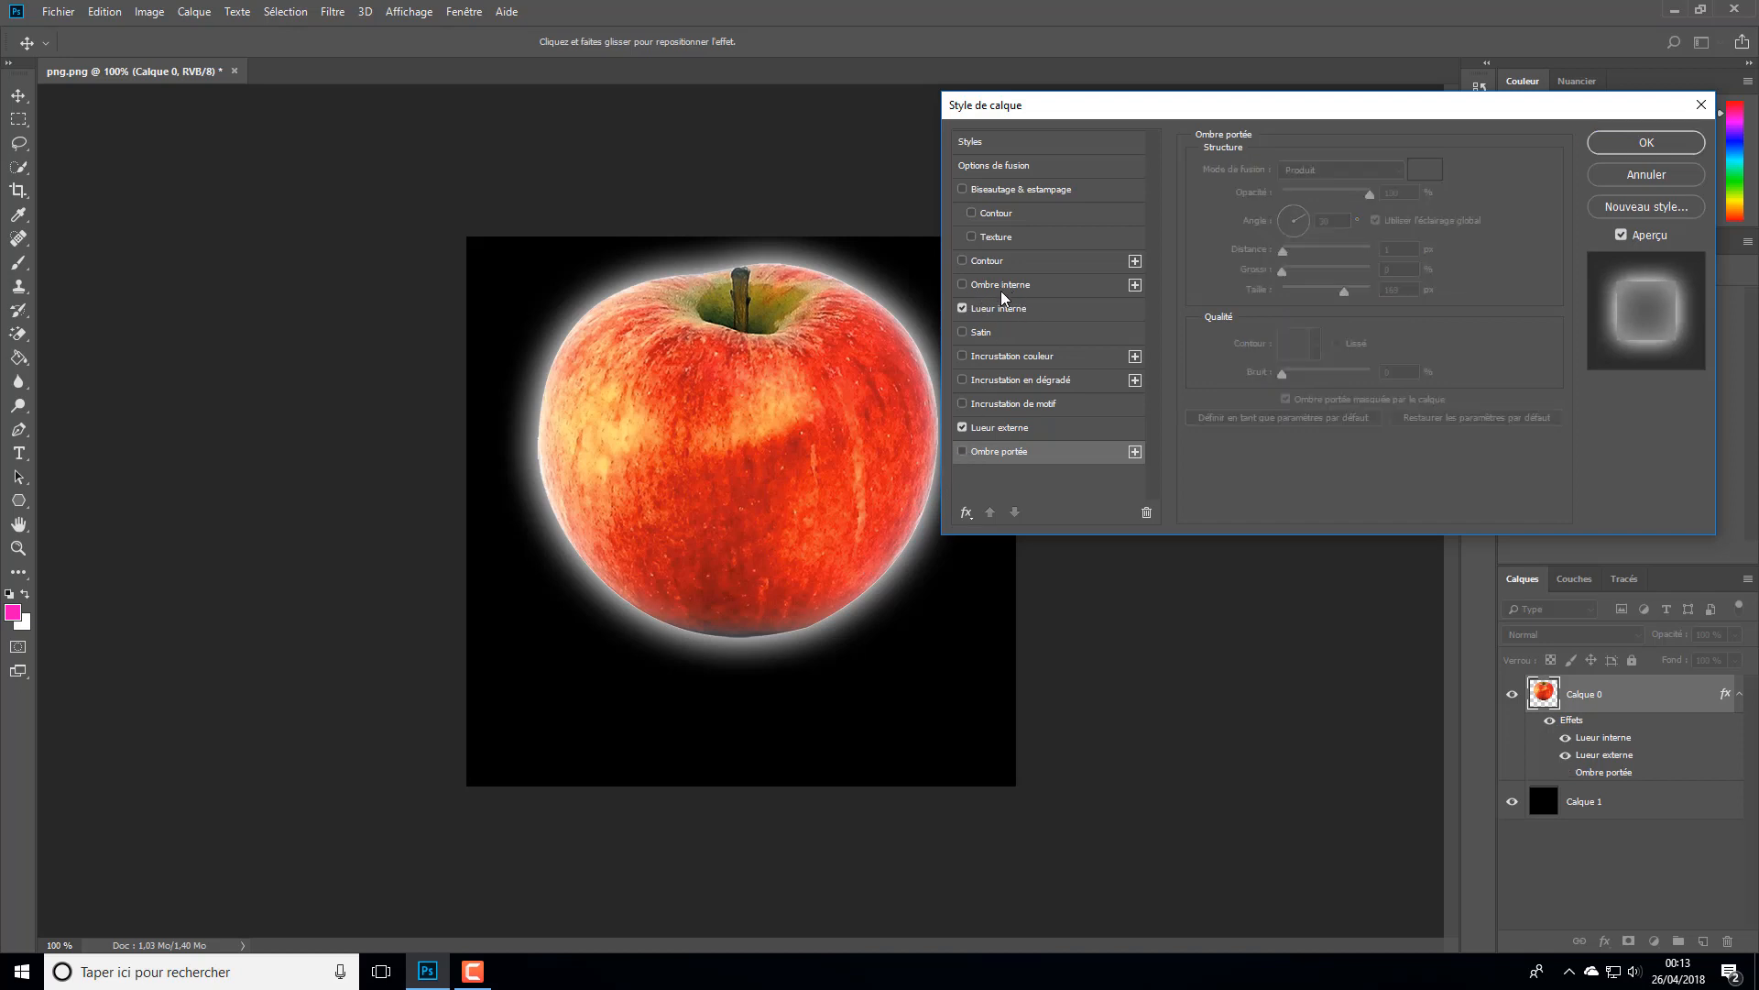
- Add a black inner shadow to the apple in Produit blend mode with 100% opacity and a distance of 44 px
{"action": "left_click", "coordinate": [975, 288]}
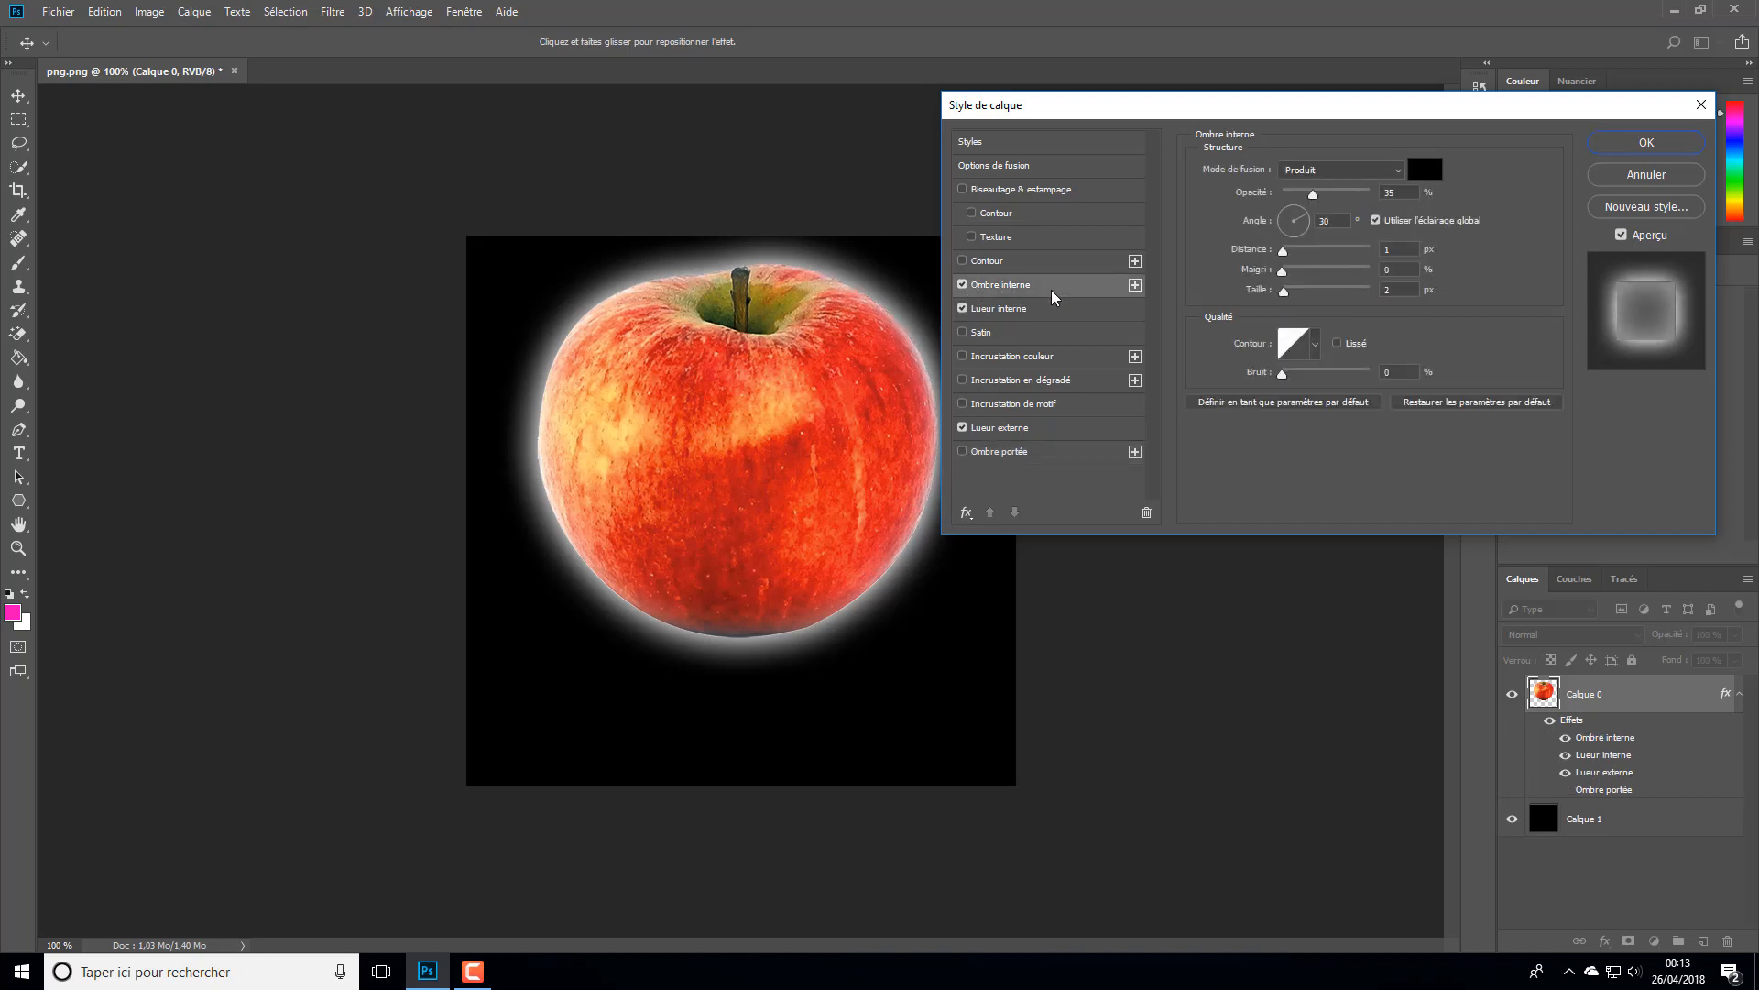
{"action": "left_click", "coordinate": [1398, 170]}
{"action": "left_click", "coordinate": [1316, 186]}
{"action": "left_click", "coordinate": [1315, 181]}
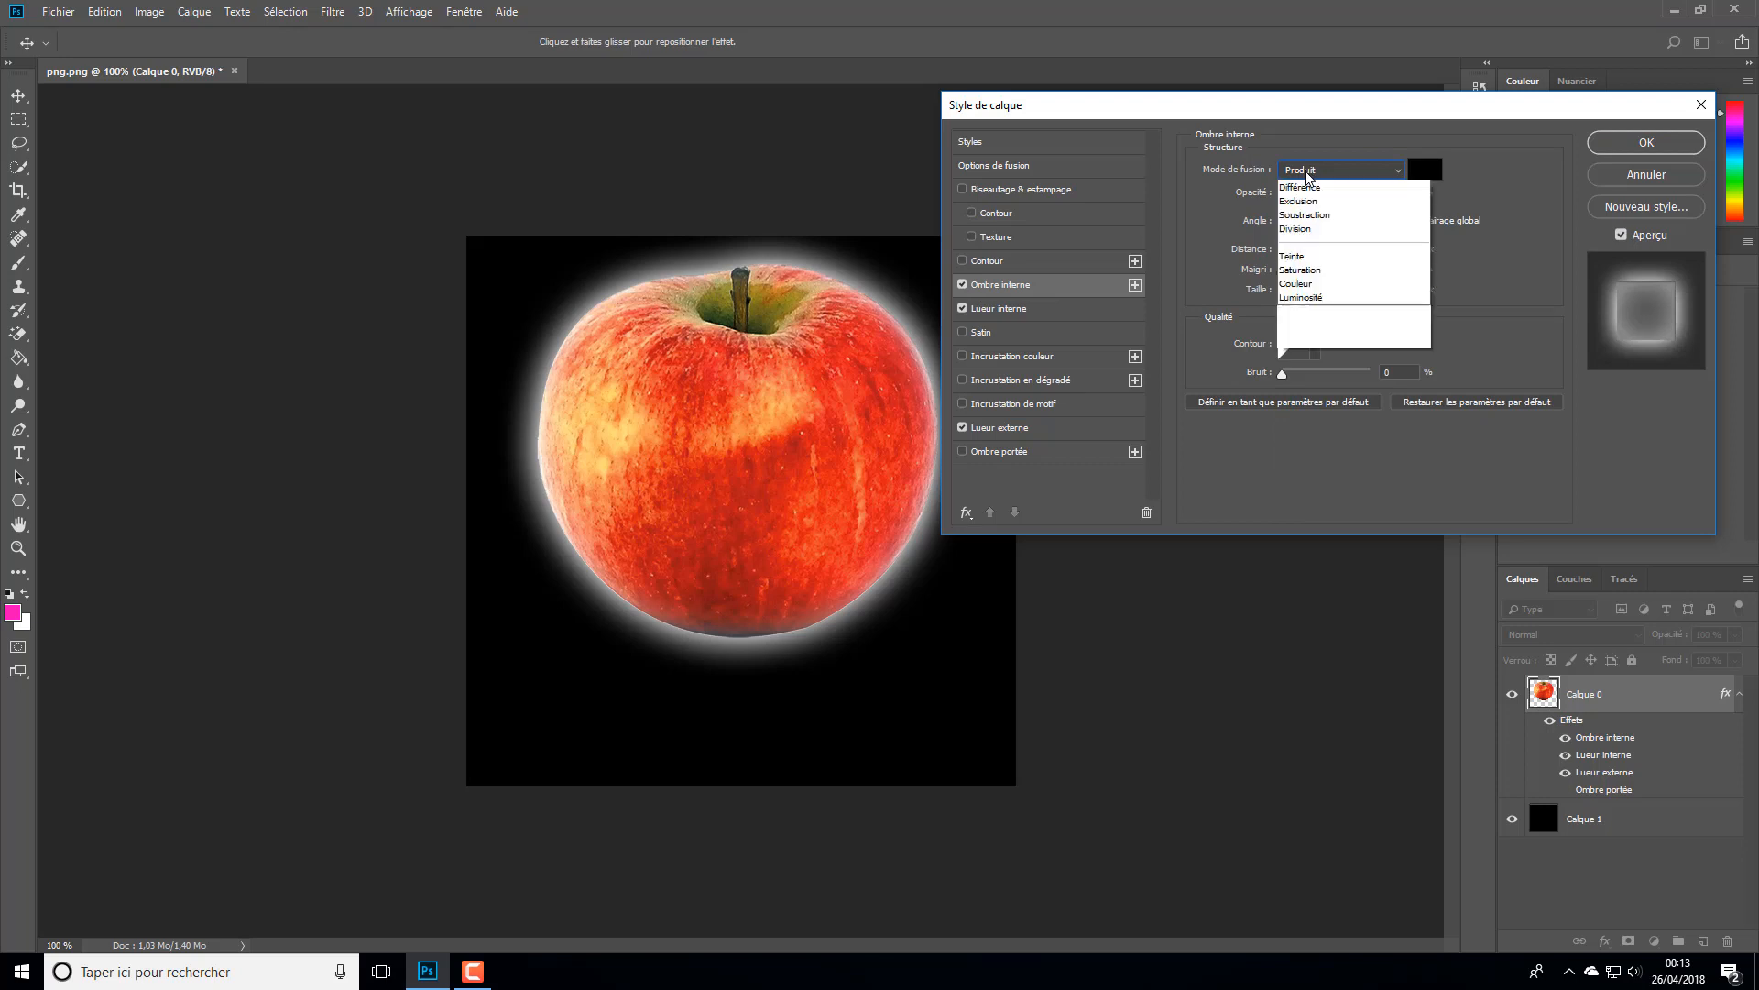
{"action": "left_click", "coordinate": [1302, 244]}
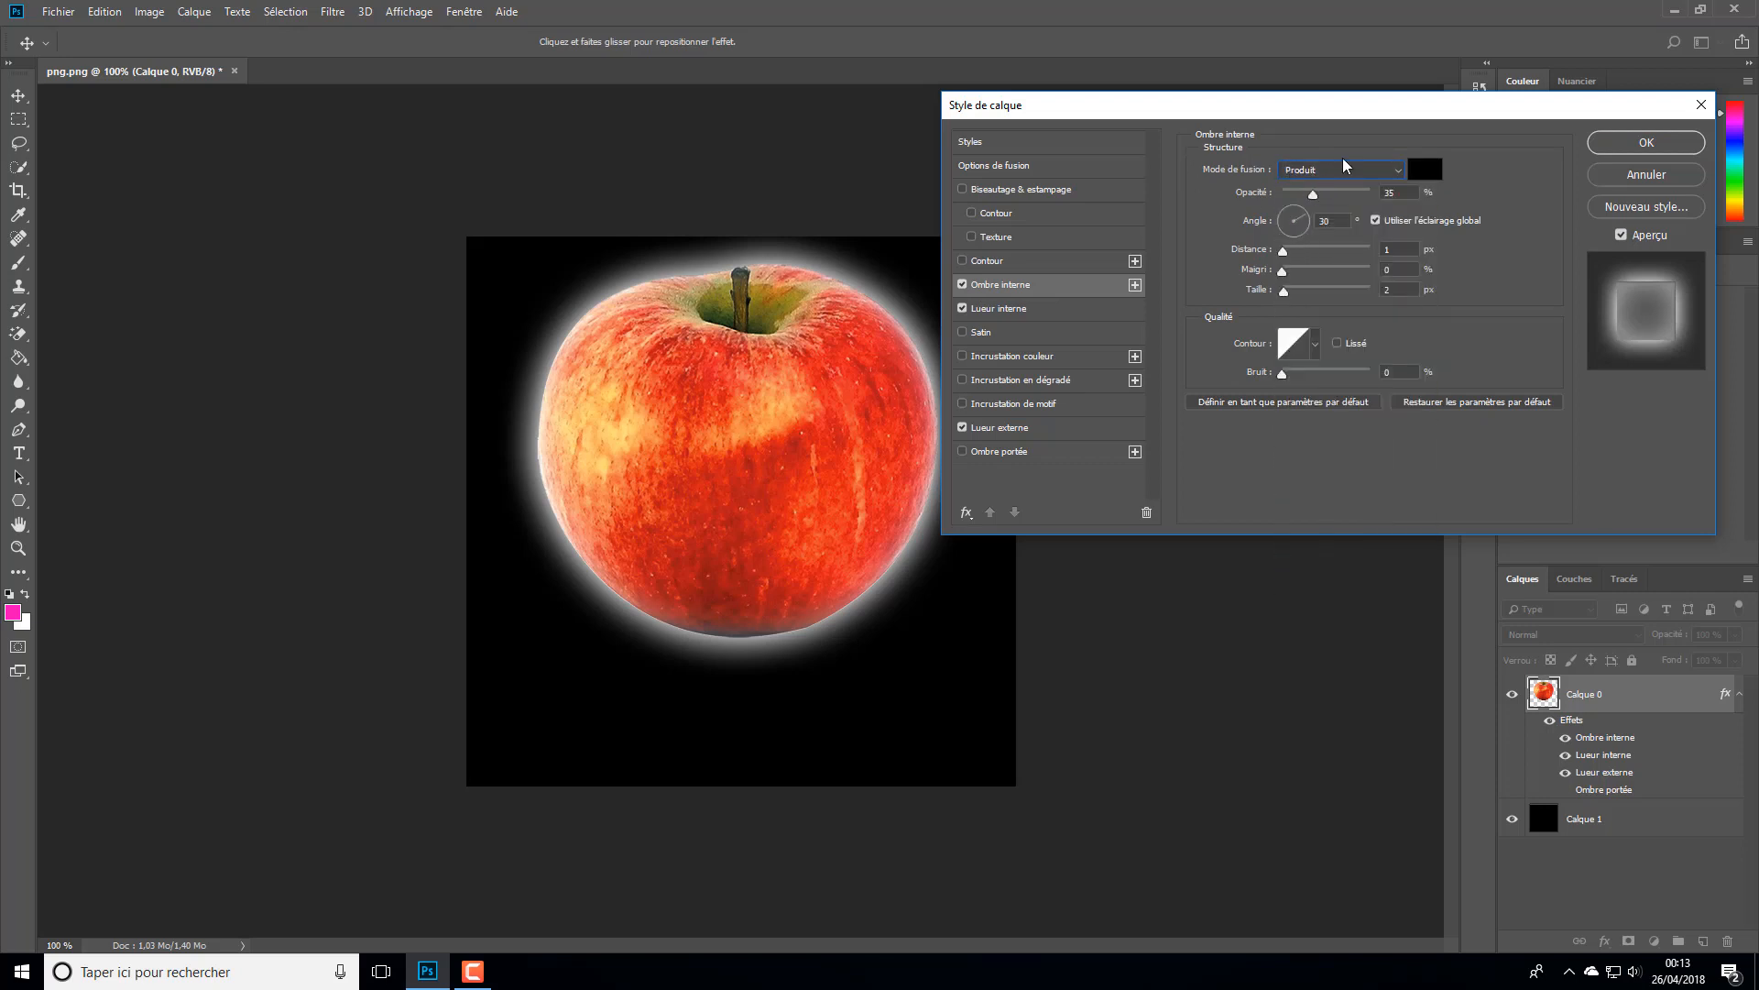
{"action": "left_click_drag", "start_coordinate": [1320, 195], "coordinate": [1402, 218]}
{"action": "left_click_drag", "start_coordinate": [1284, 251], "coordinate": [1324, 236]}
- Try several lighting angles for the inner shadow, ending at -20°
{"action": "left_click", "coordinate": [1306, 222]}
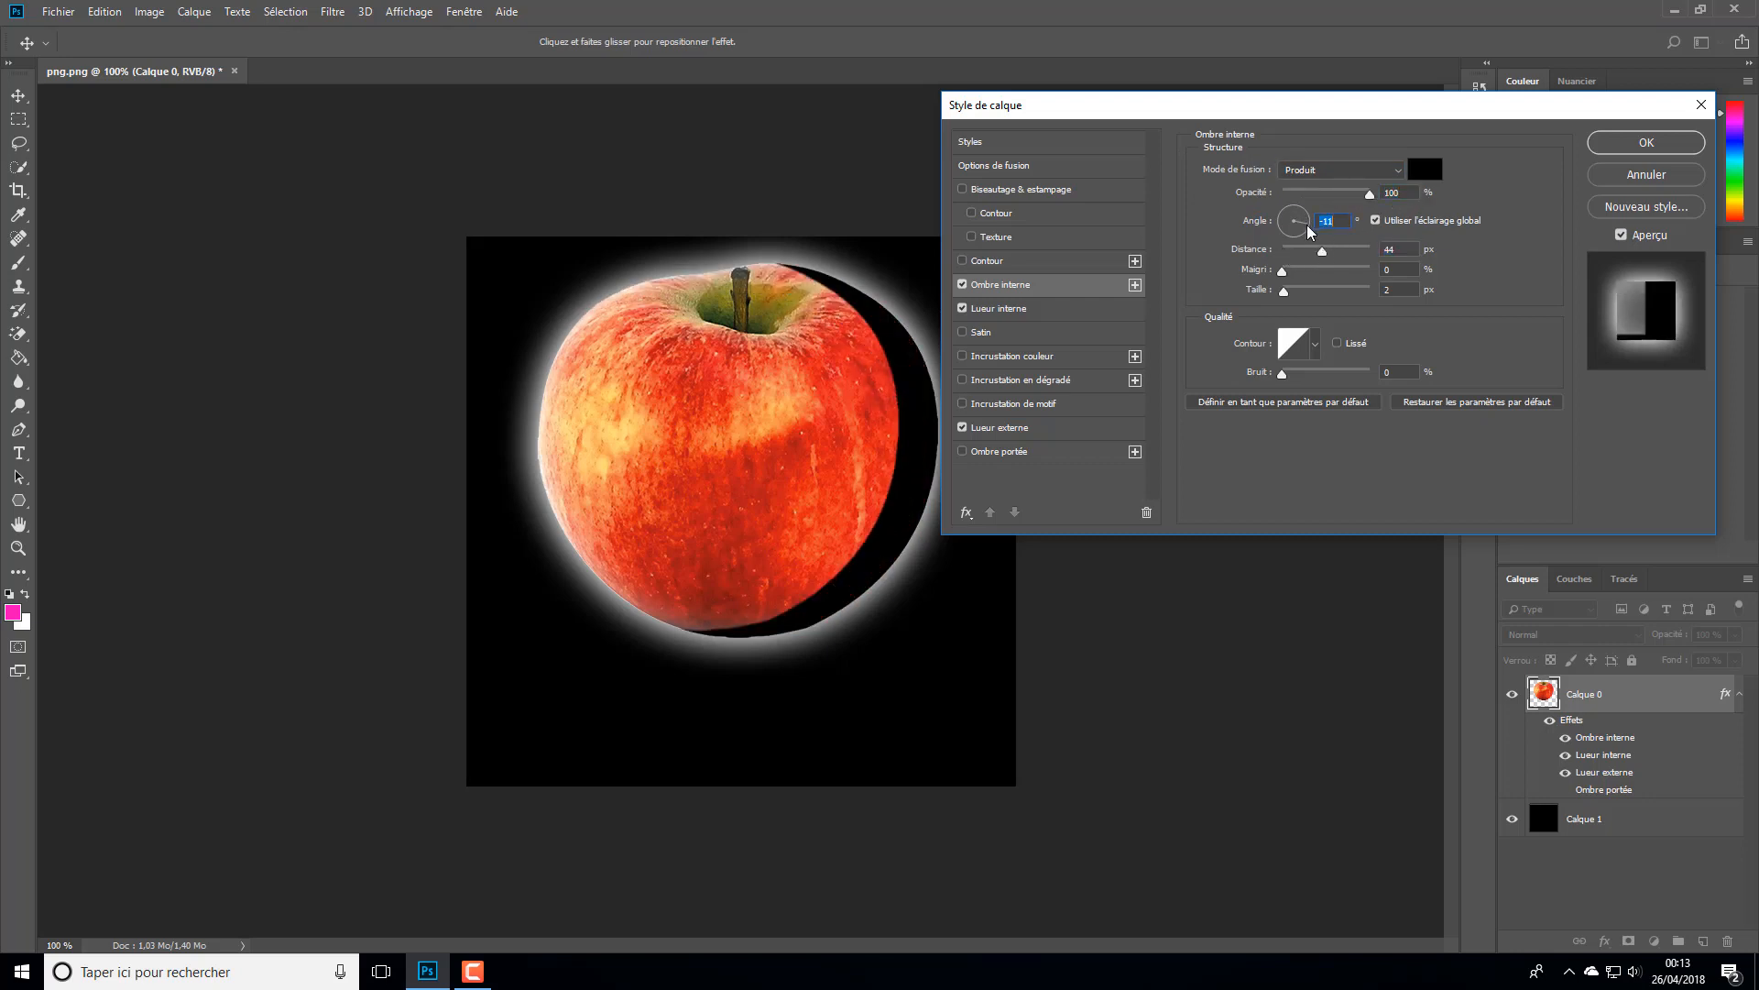
{"action": "left_click", "coordinate": [1308, 217]}
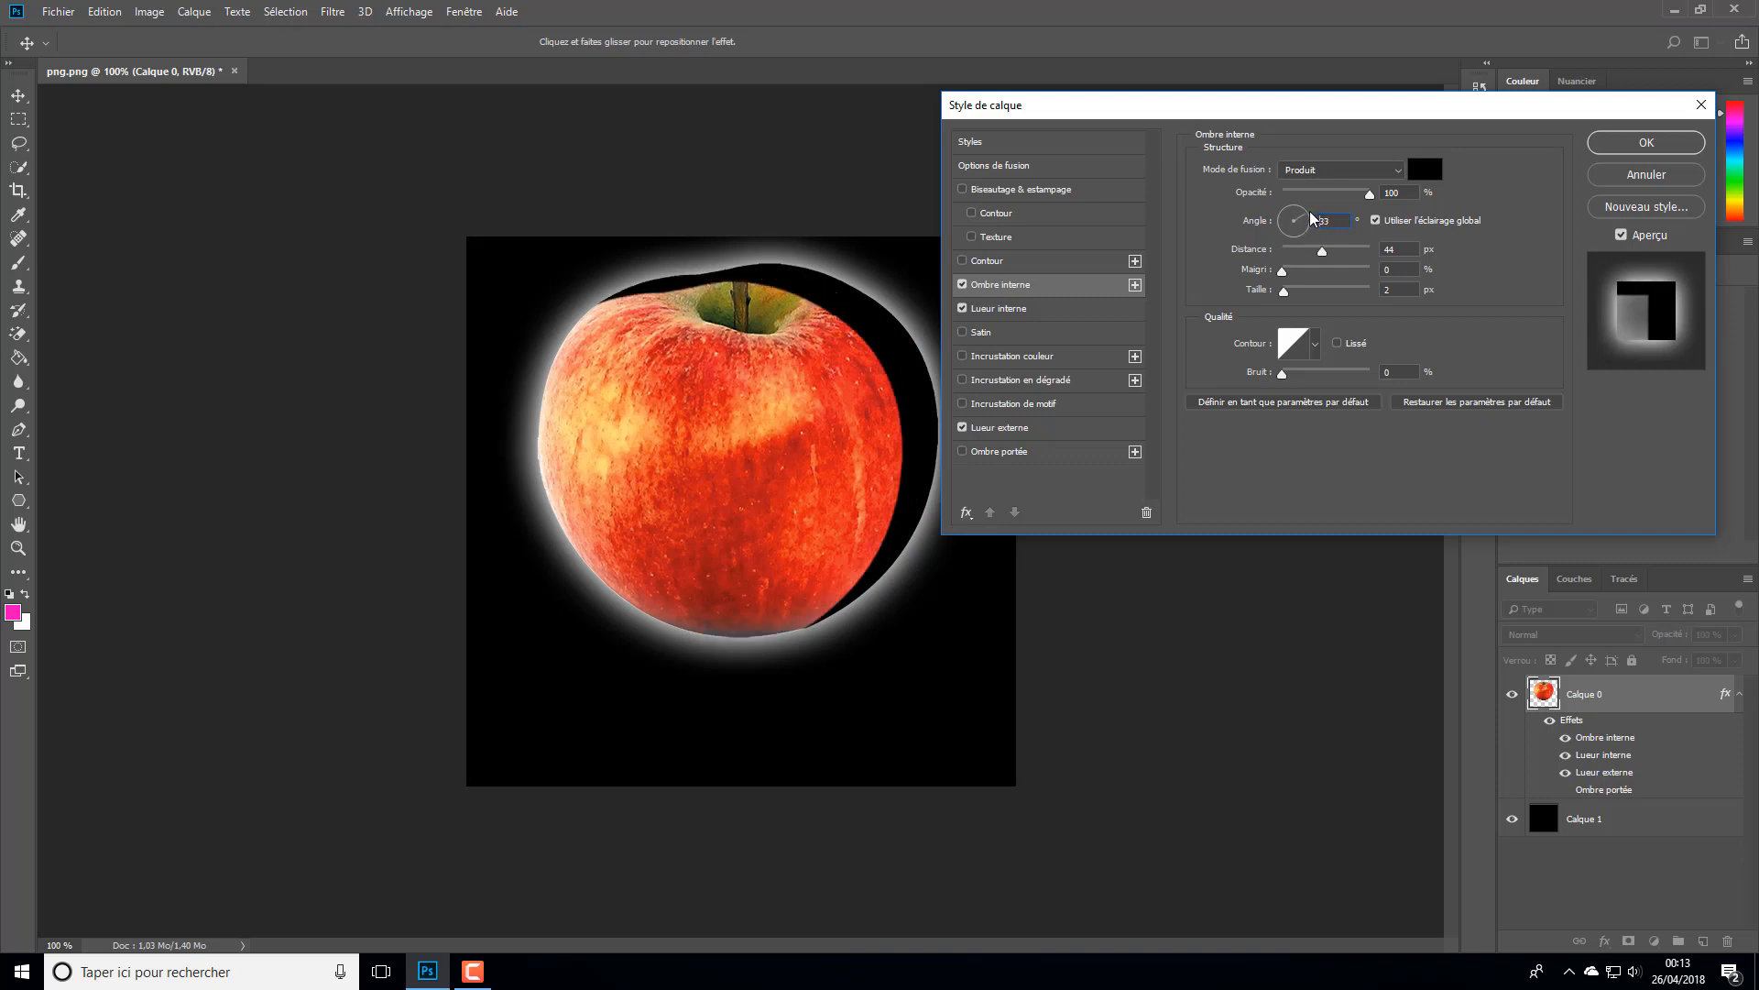
{"action": "mouse_move", "coordinate": [1312, 218]}
{"action": "left_mouse_down"}
{"action": "mouse_move", "coordinate": [1307, 243]}
{"action": "mouse_move", "coordinate": [1304, 229]}
{"action": "left_mouse_up"}
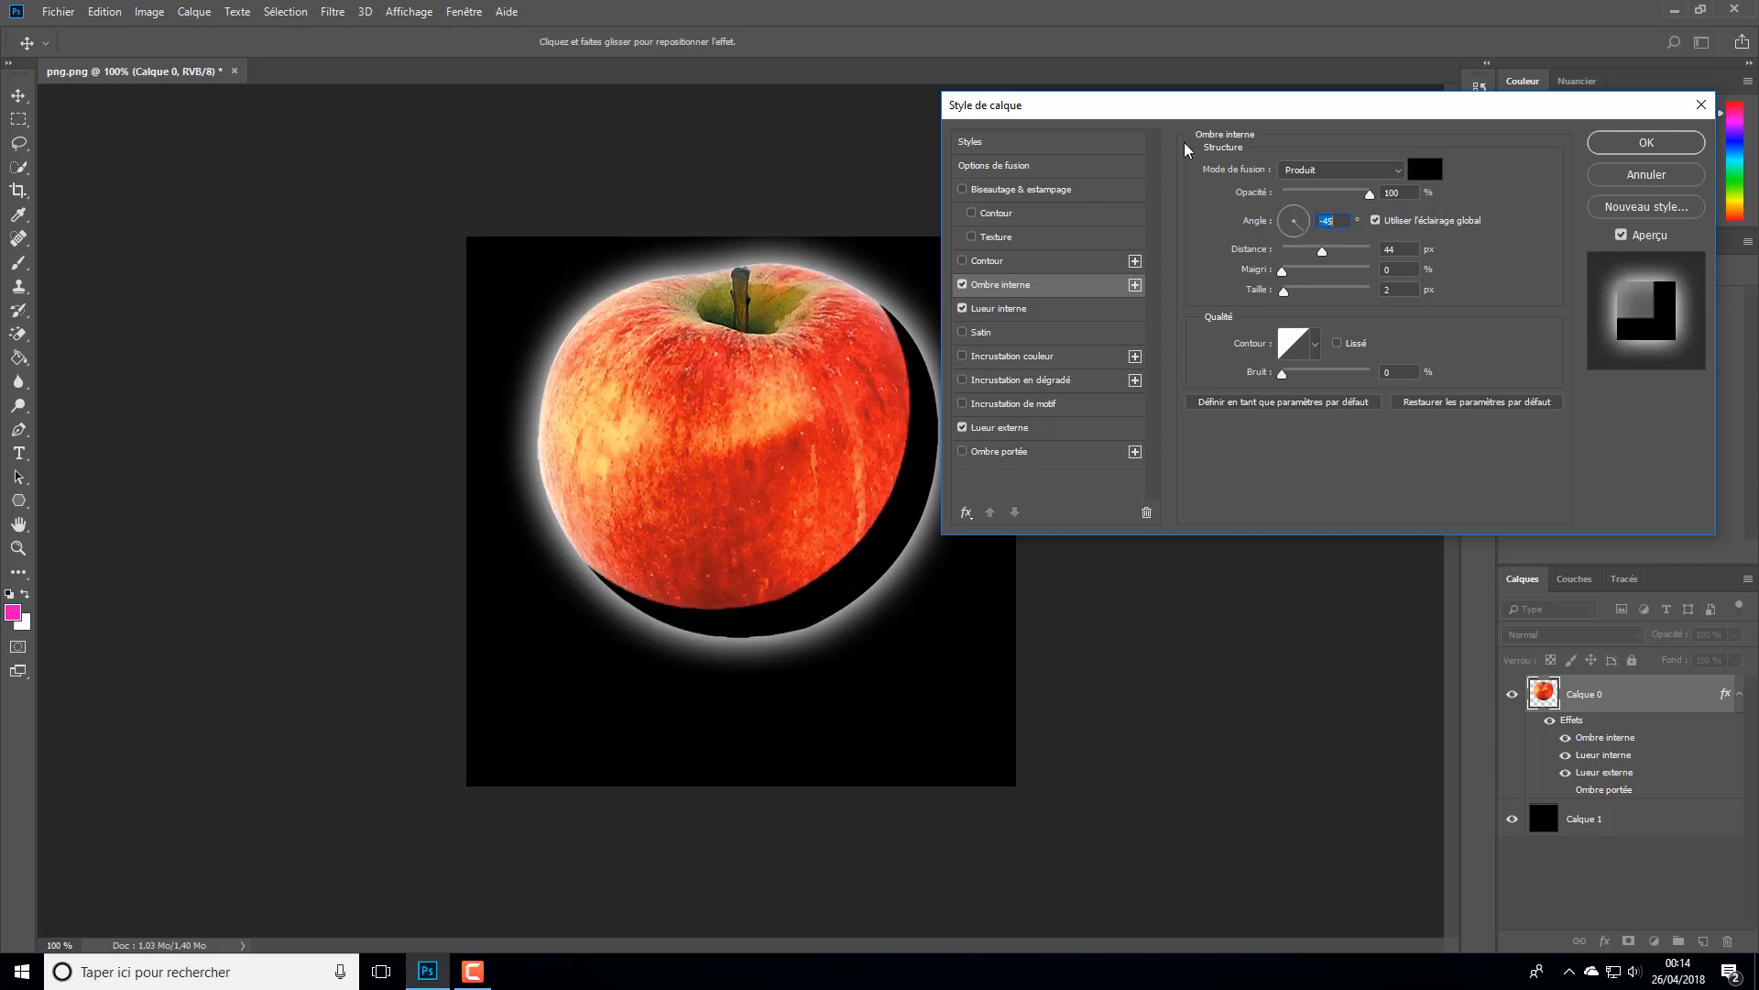
{"action": "left_click", "coordinate": [1309, 226]}
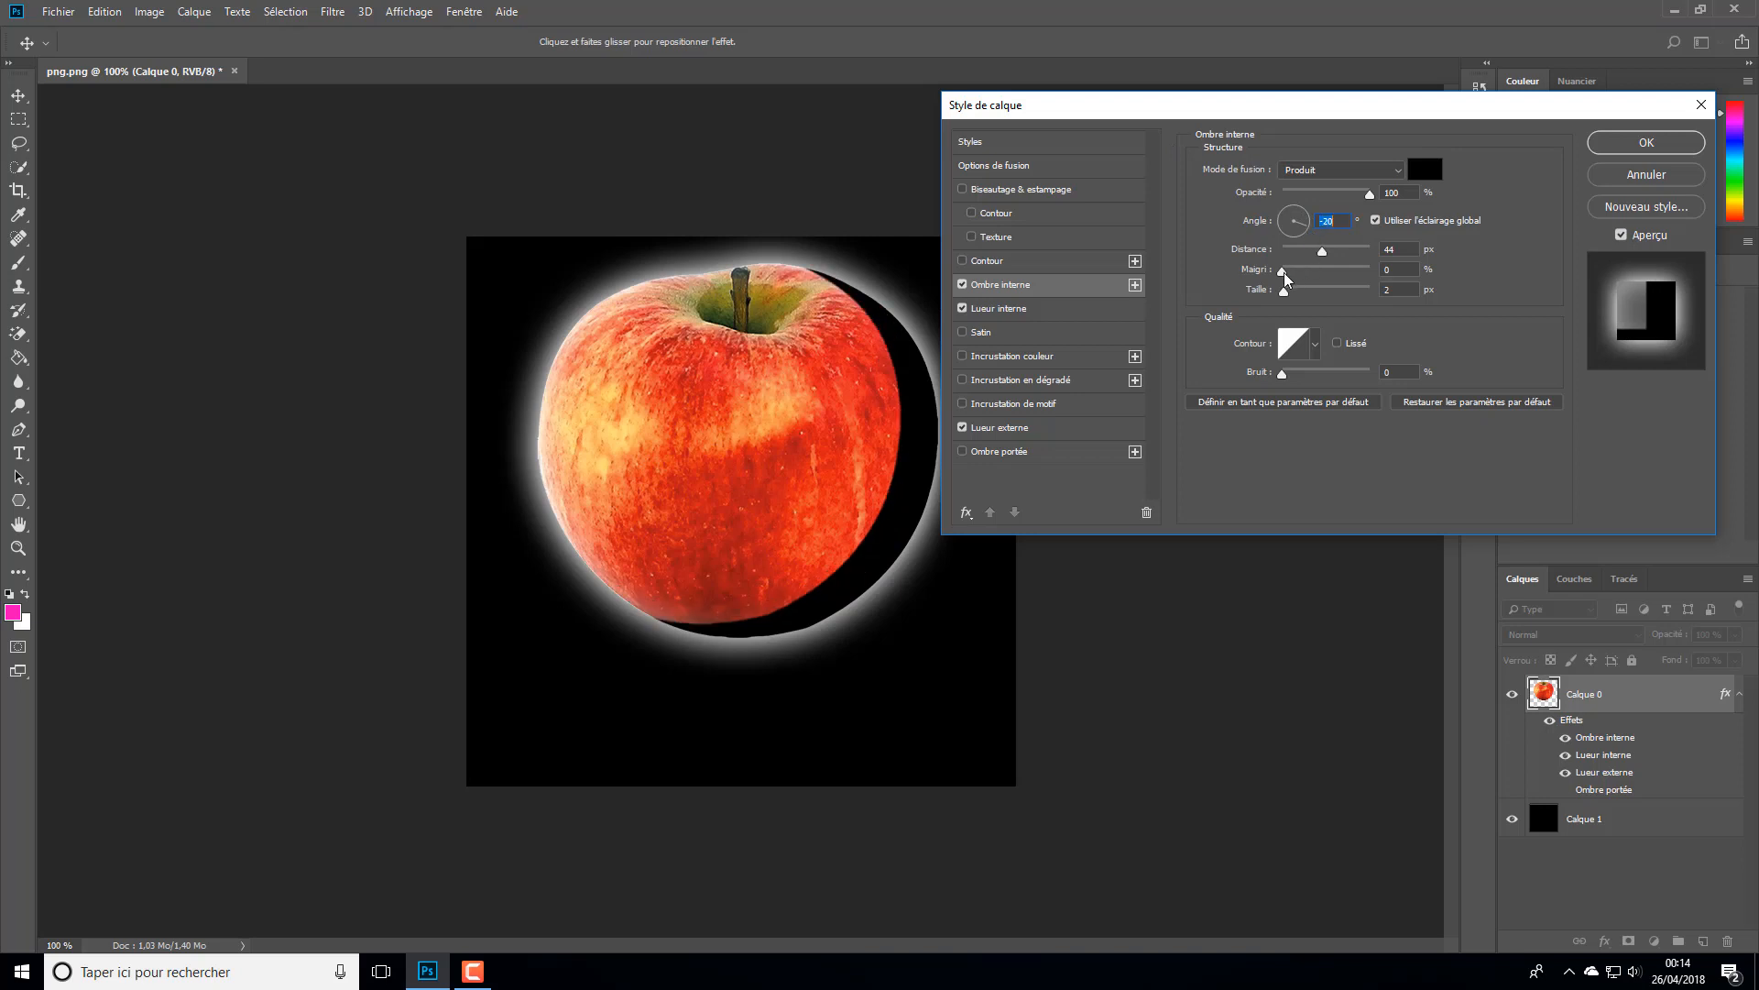
- Set the inner shadow's choke to 34%, size to 49 px and opacity to 95%, and apply the layer styles
{"action": "mouse_move", "coordinate": [1283, 272]}
{"action": "left_mouse_down"}
{"action": "mouse_move", "coordinate": [1365, 275]}
{"action": "mouse_move", "coordinate": [1312, 303]}
{"action": "mouse_move", "coordinate": [1298, 275]}
{"action": "left_mouse_up"}
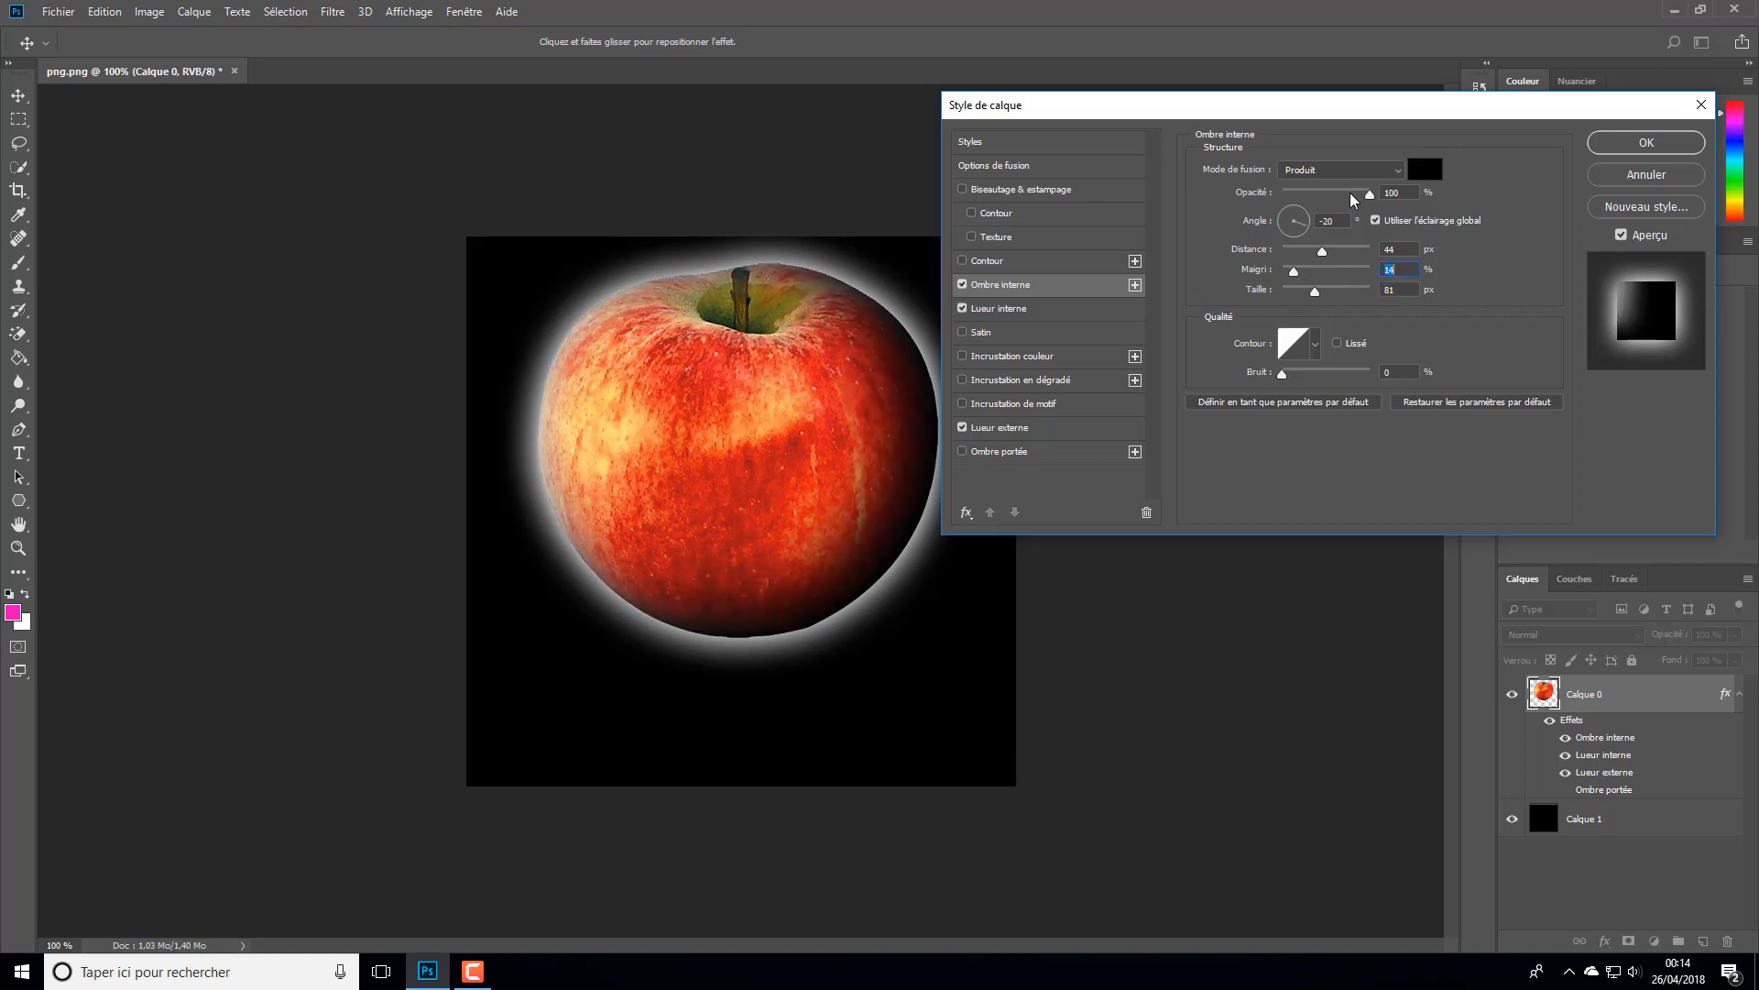
{"action": "left_click_drag", "start_coordinate": [1360, 195], "coordinate": [1352, 196]}
{"action": "mouse_move", "coordinate": [1316, 291]}
{"action": "left_mouse_down"}
{"action": "mouse_move", "coordinate": [1349, 291]}
{"action": "mouse_move", "coordinate": [1299, 272]}
{"action": "mouse_move", "coordinate": [1303, 291]}
{"action": "left_mouse_up"}
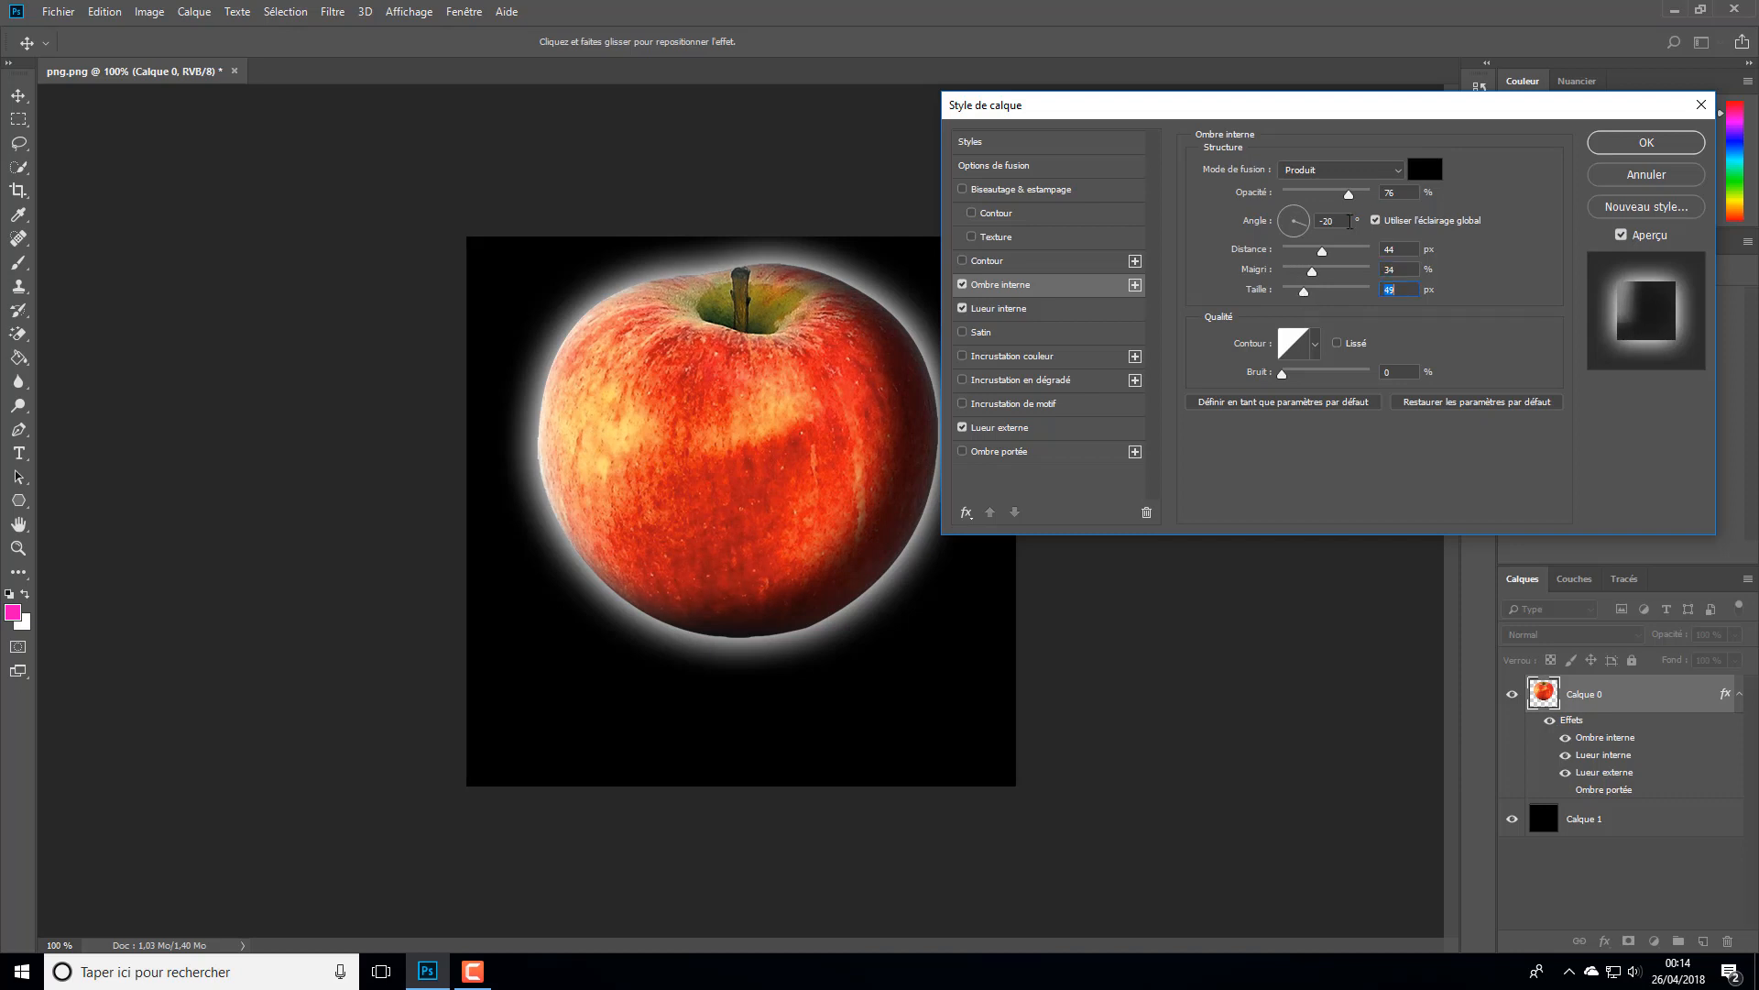
{"action": "left_click_drag", "start_coordinate": [1354, 199], "coordinate": [1360, 221]}
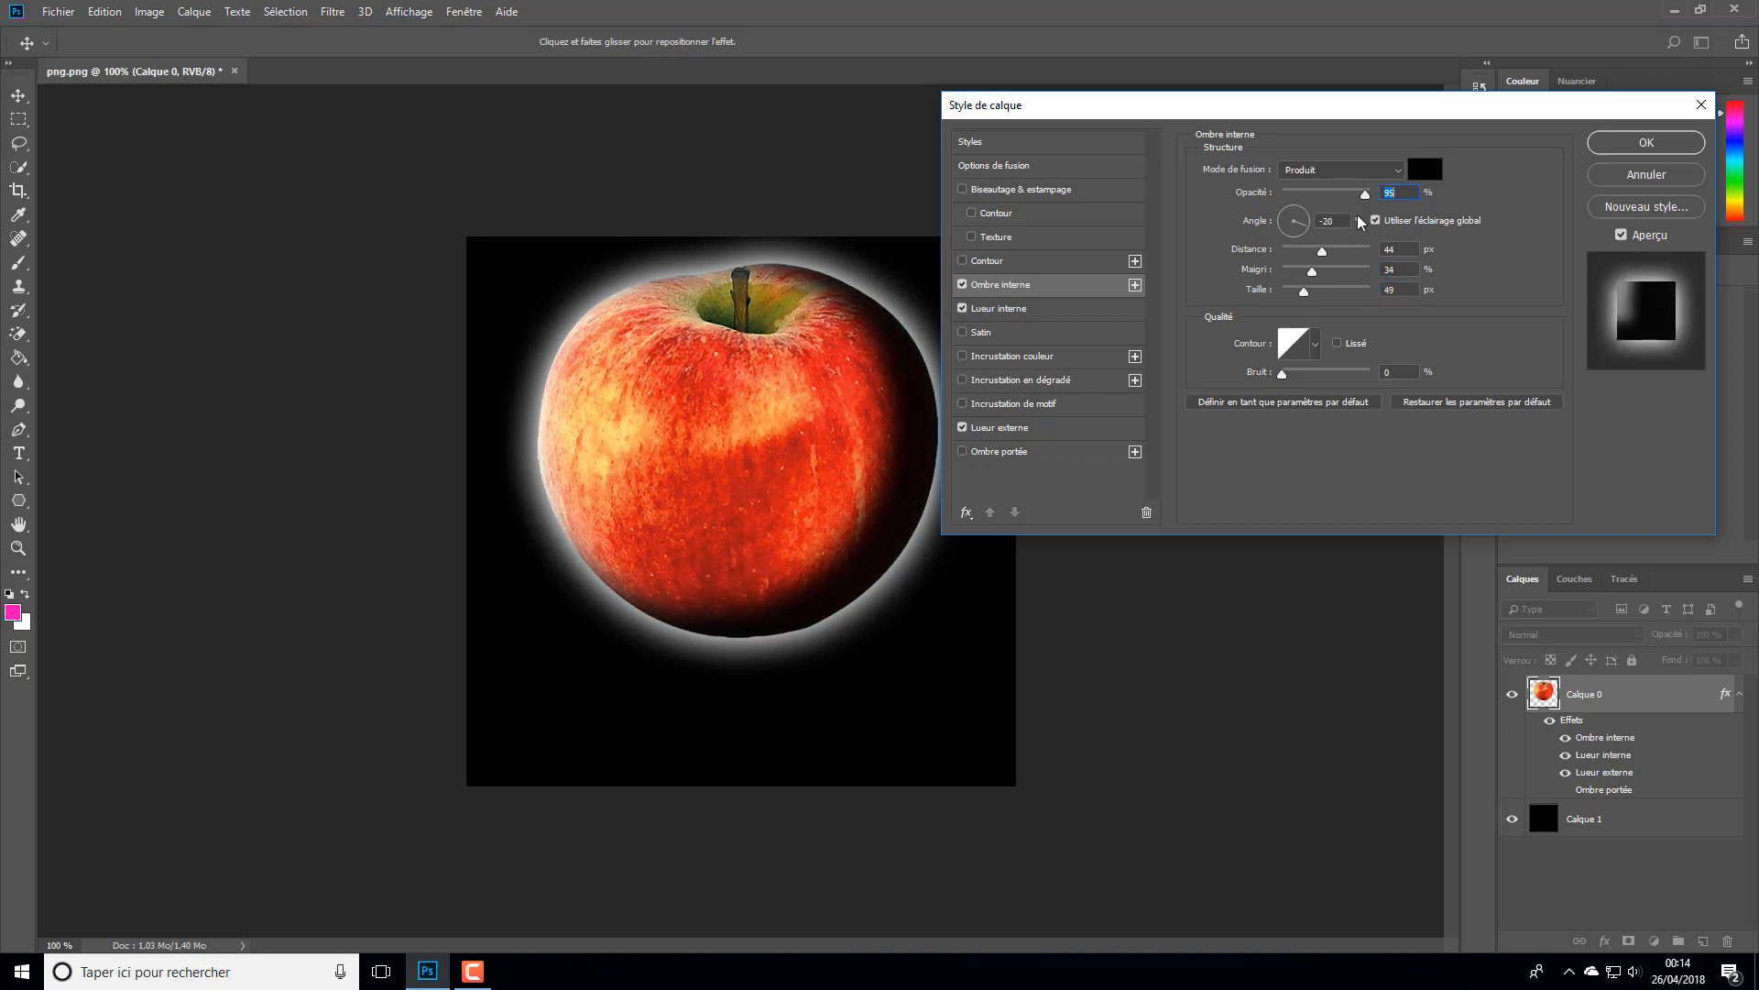
{"action": "left_click", "coordinate": [1602, 146]}
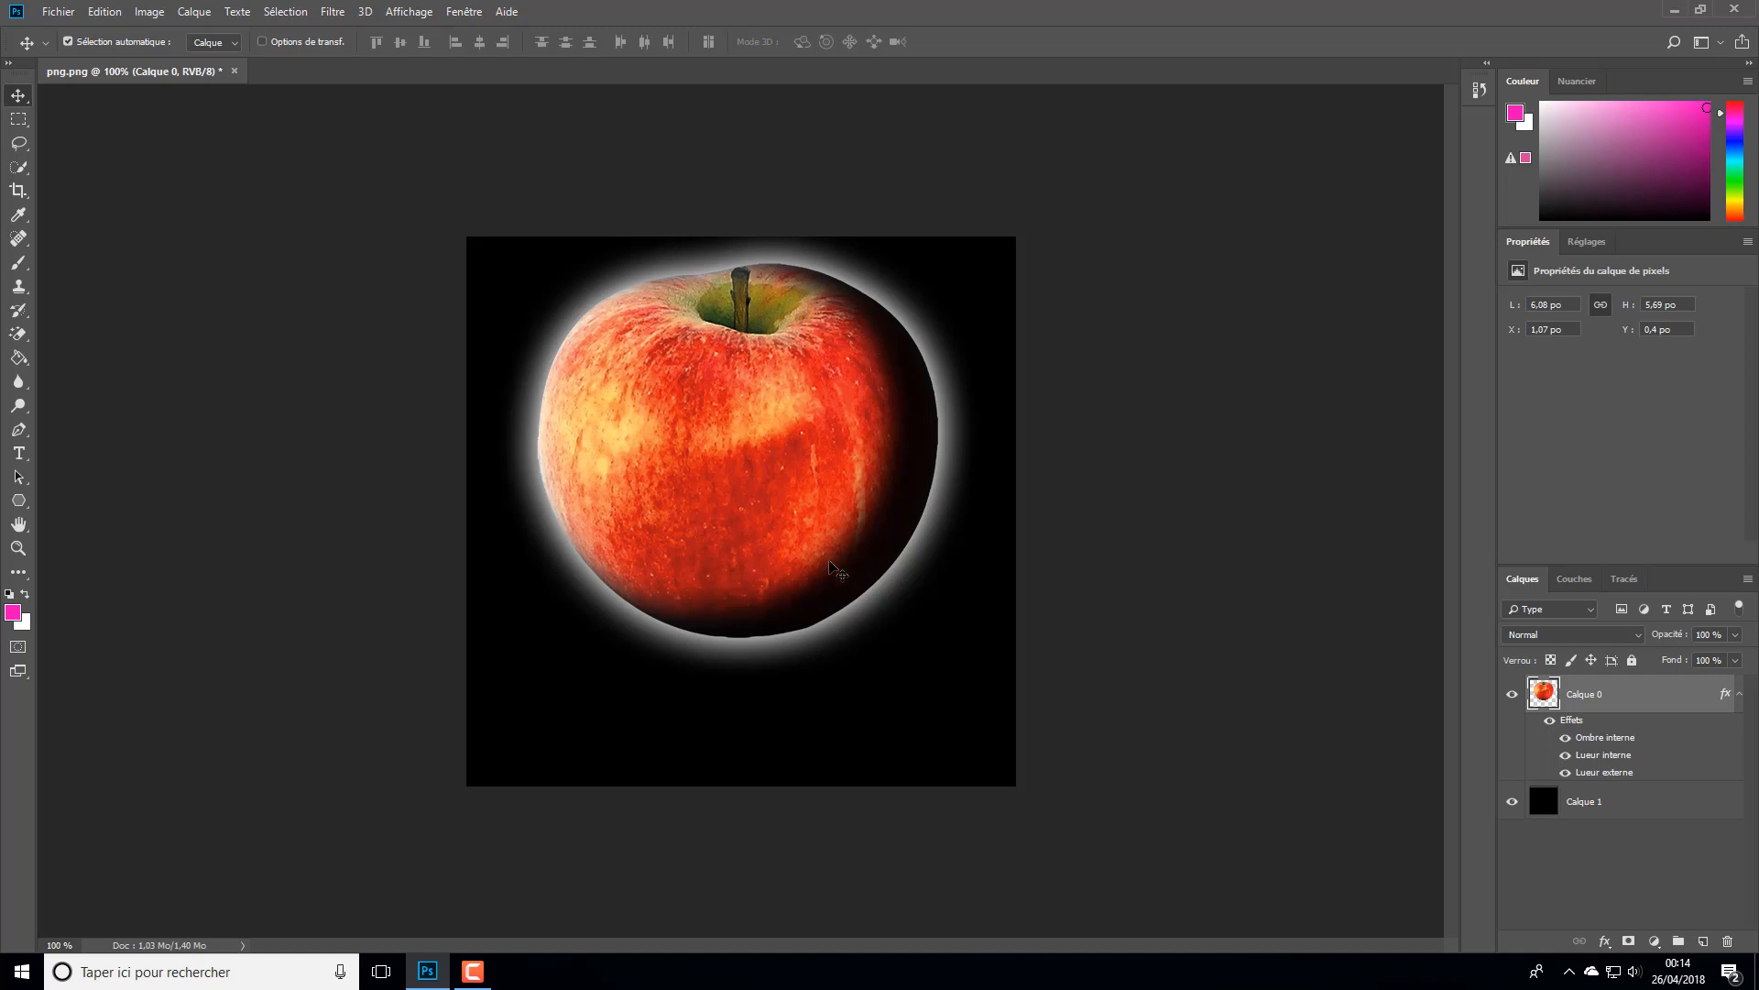
- Add the pink text "Pomme" in 92 pt Myriad Pro below the apple and shift it slightly up and to the left
{"action": "left_click", "coordinate": [18, 453]}
{"action": "left_click", "coordinate": [611, 737]}
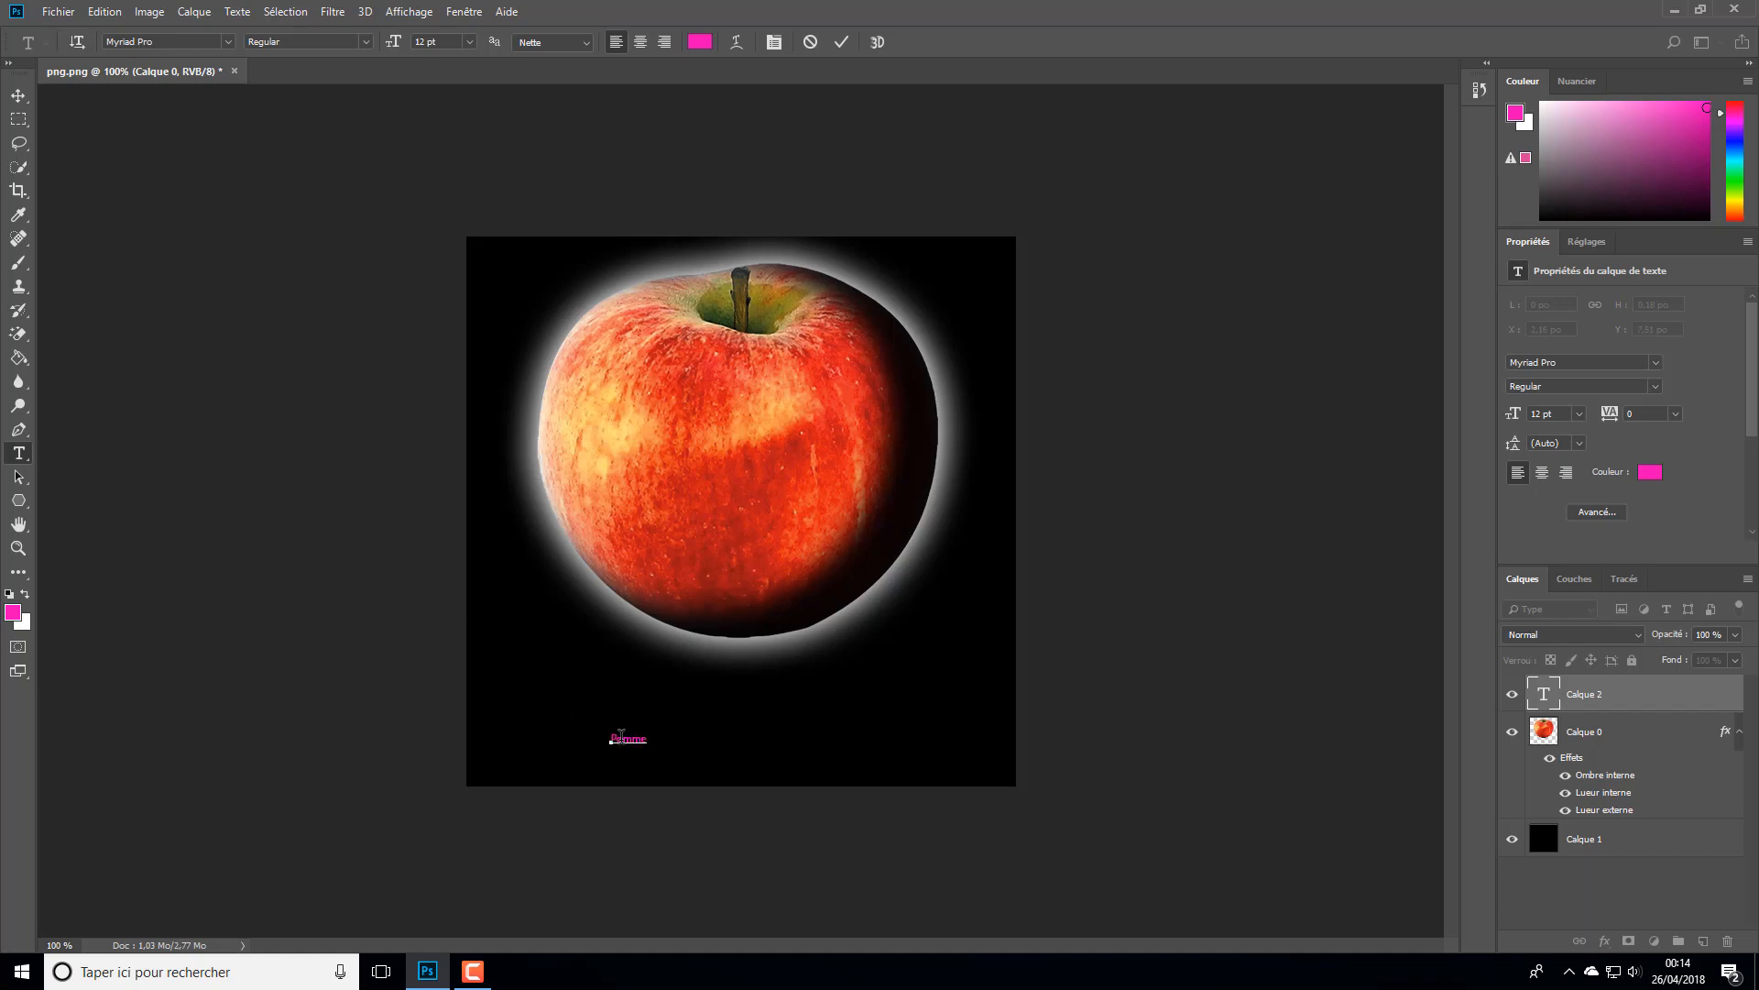
{"action": "key", "text": "ctrl+a"}
{"action": "left_click_drag", "start_coordinate": [396, 48], "coordinate": [452, 55]}
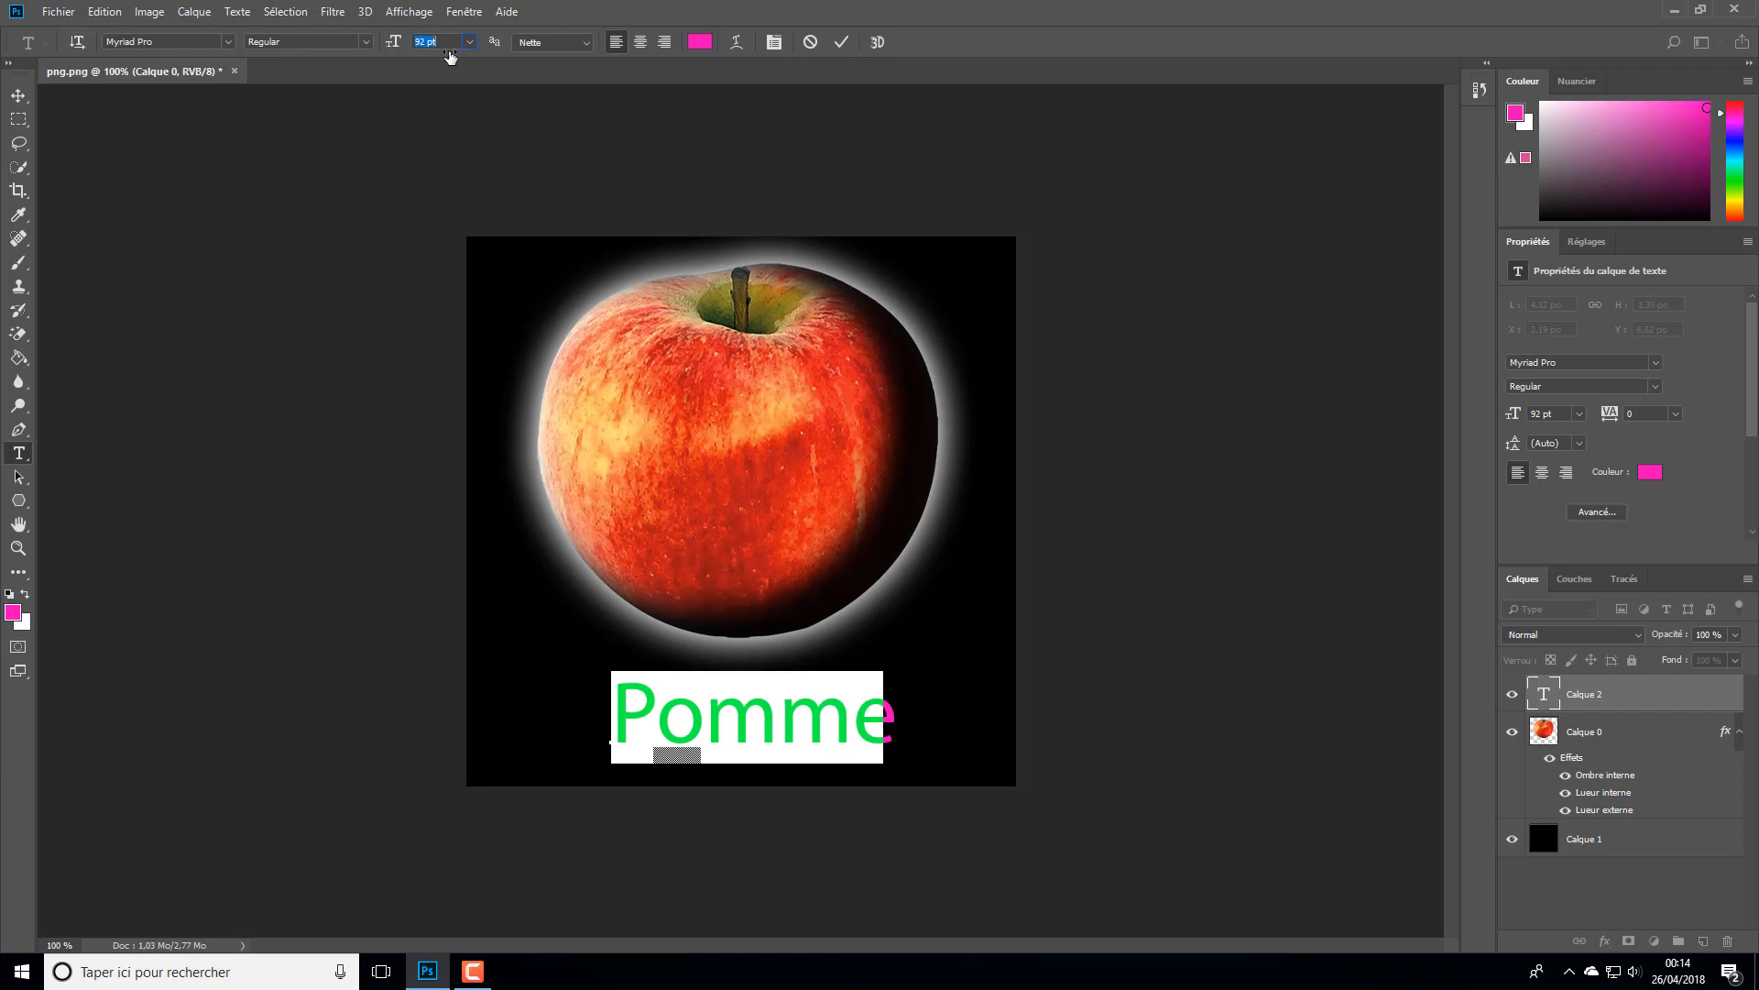
{"action": "left_click", "coordinate": [18, 96]}
{"action": "mouse_move", "coordinate": [724, 756]}
{"action": "left_mouse_down"}
{"action": "mouse_move", "coordinate": [714, 727]}
{"action": "mouse_move", "coordinate": [714, 745]}
{"action": "left_mouse_up"}
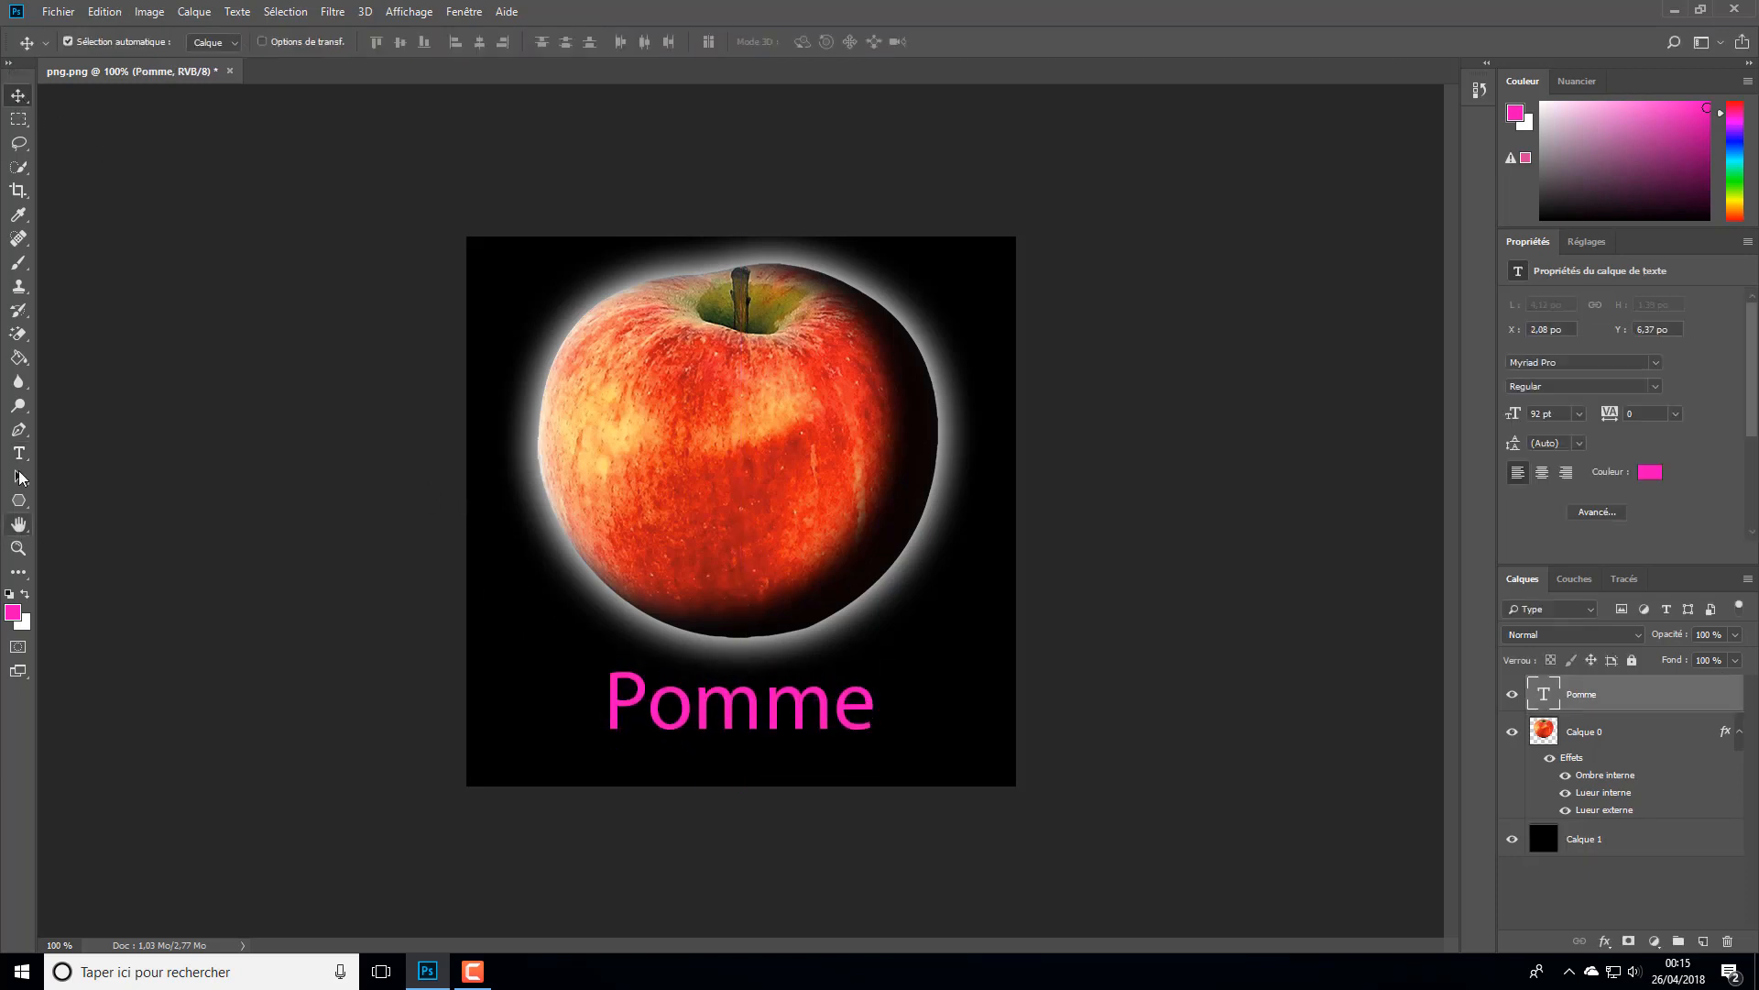
- Select the whole word "Pomme" and set its paragraph alignment to centred
{"action": "left_click", "coordinate": [18, 453]}
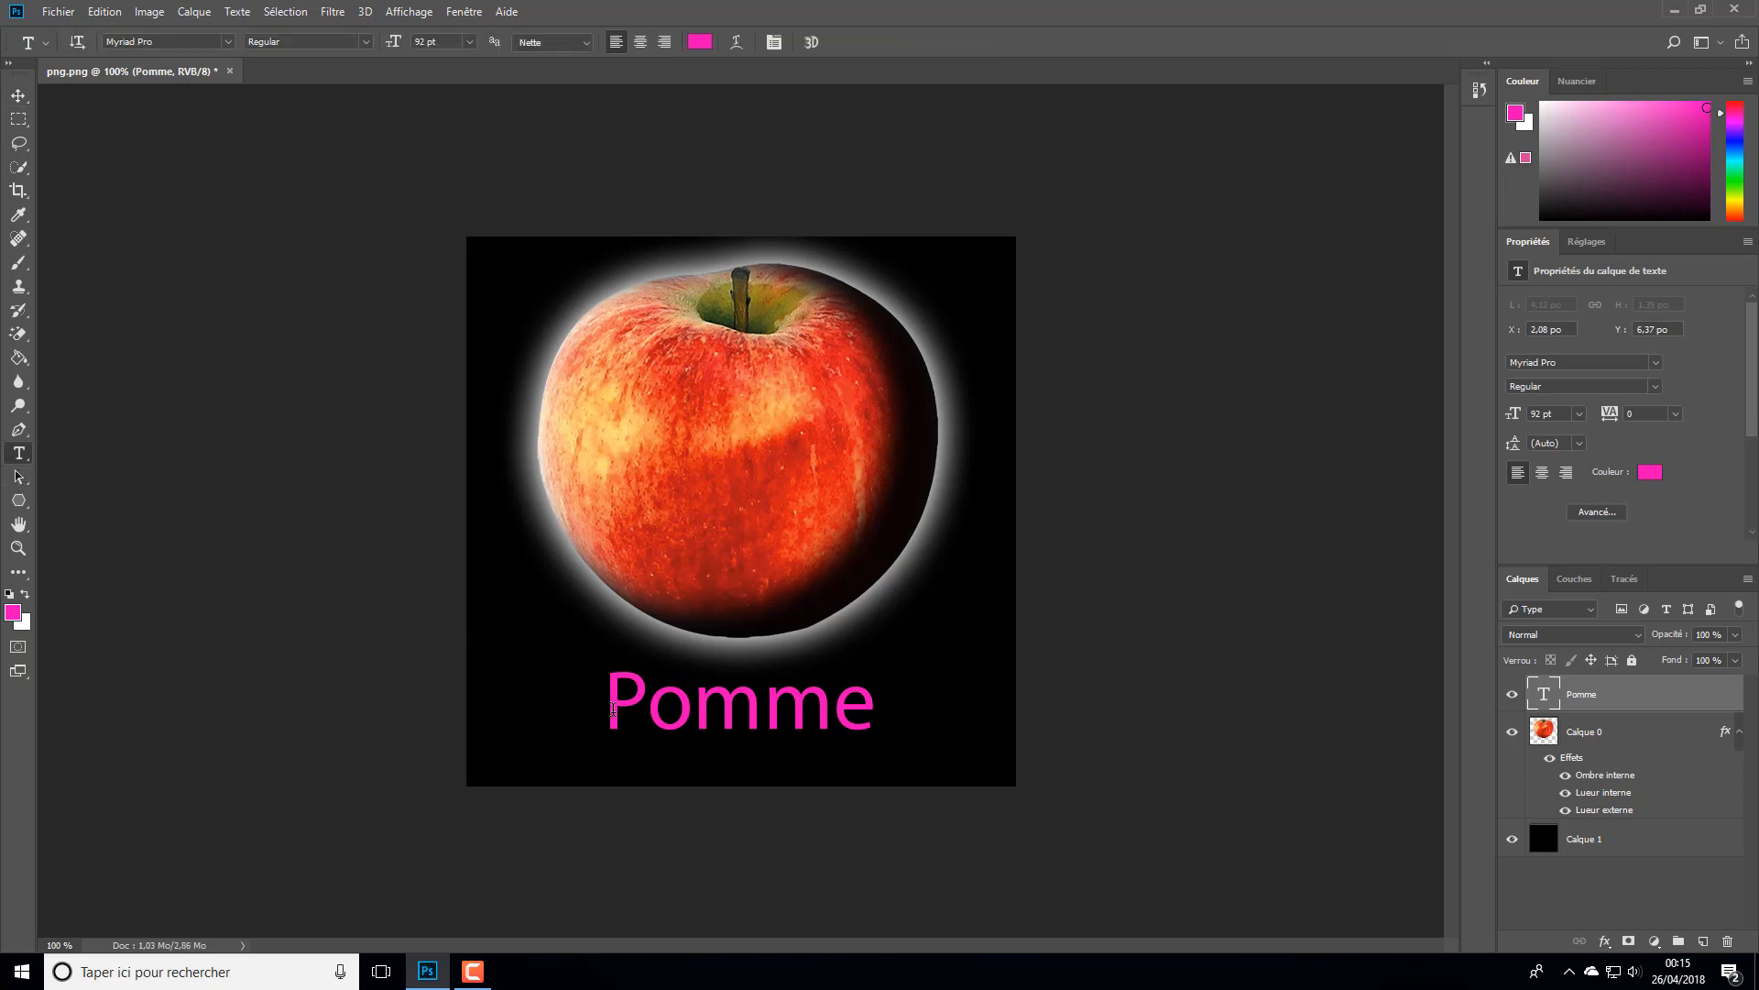
{"action": "left_click_drag", "start_coordinate": [609, 710], "coordinate": [966, 713]}
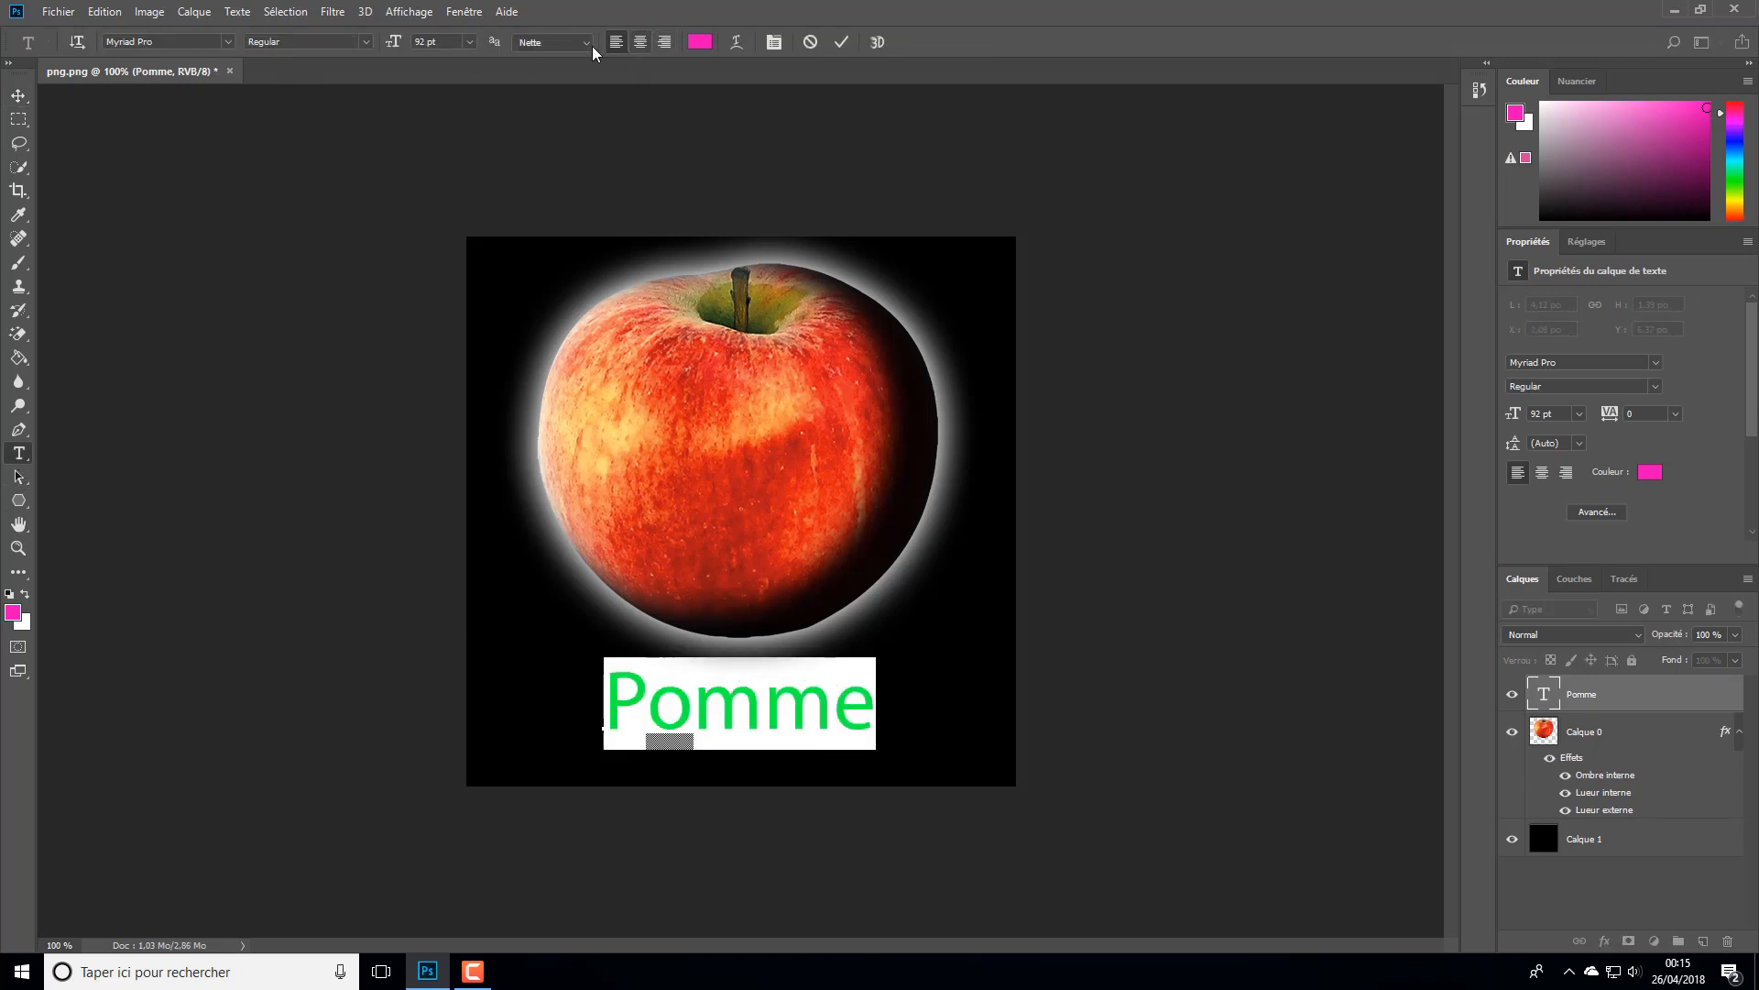
{"action": "left_click", "coordinate": [640, 42]}
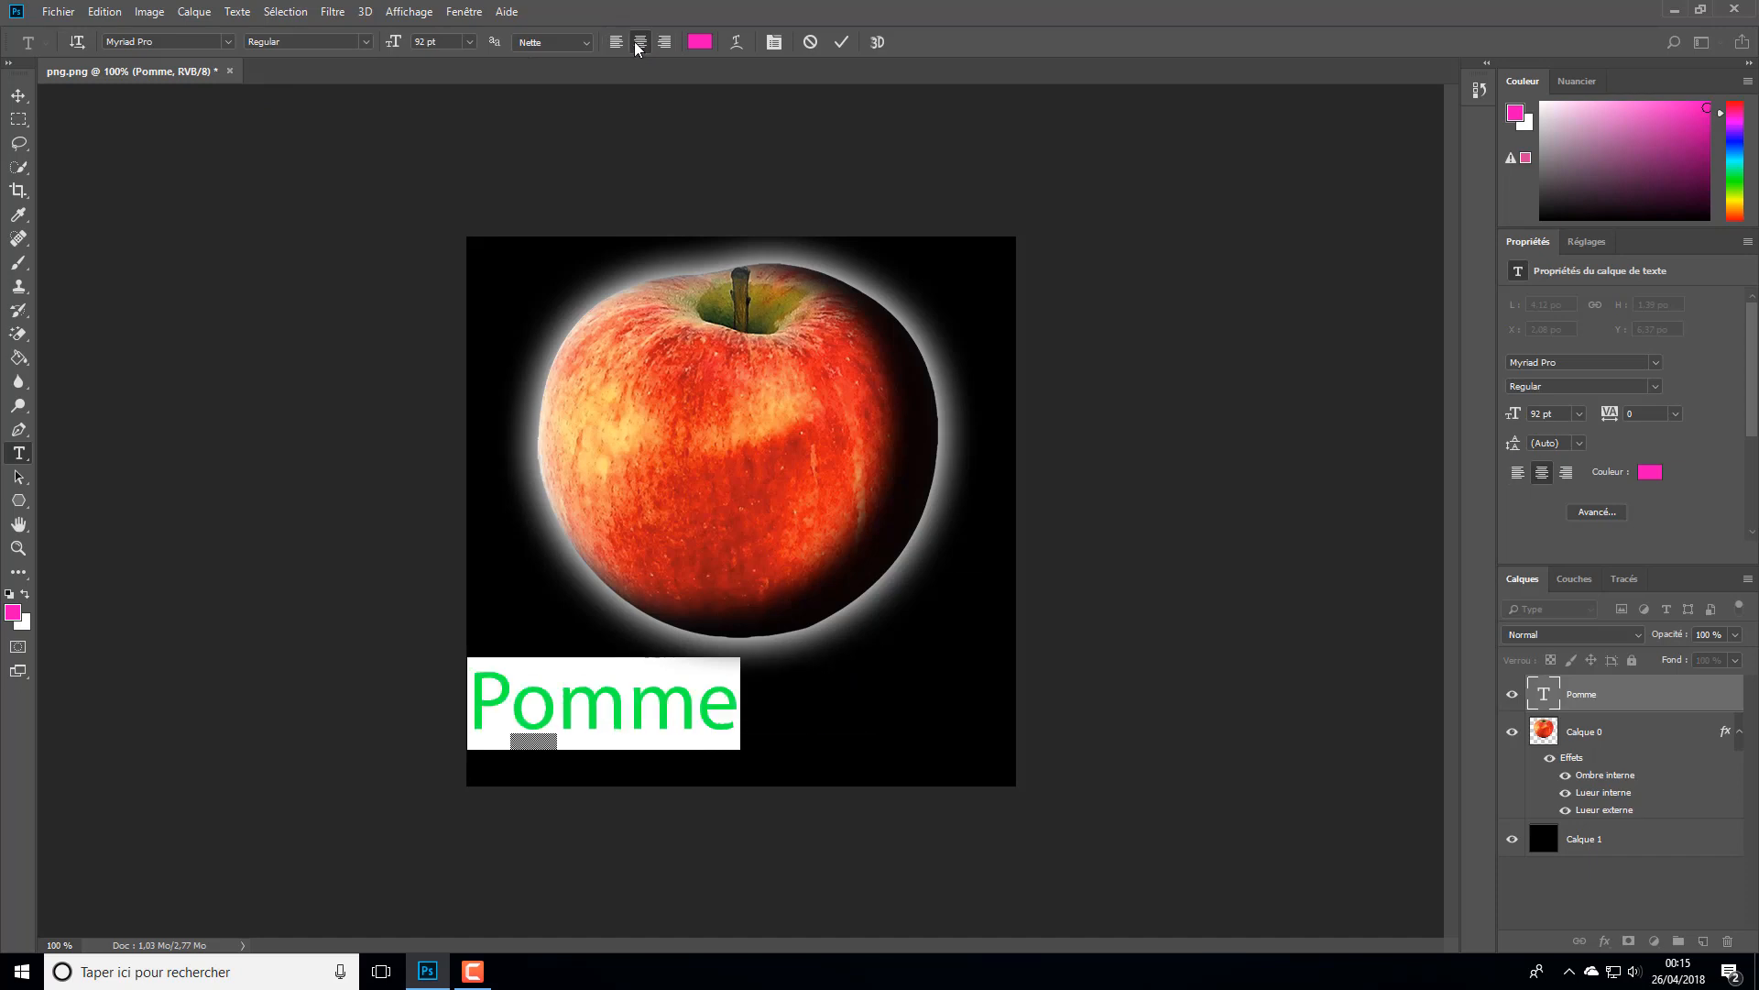
- Left-align the "Pomme" text, add a second line reading "qsdfsd", and move both lines up over the apple
{"action": "left_click", "coordinate": [618, 43]}
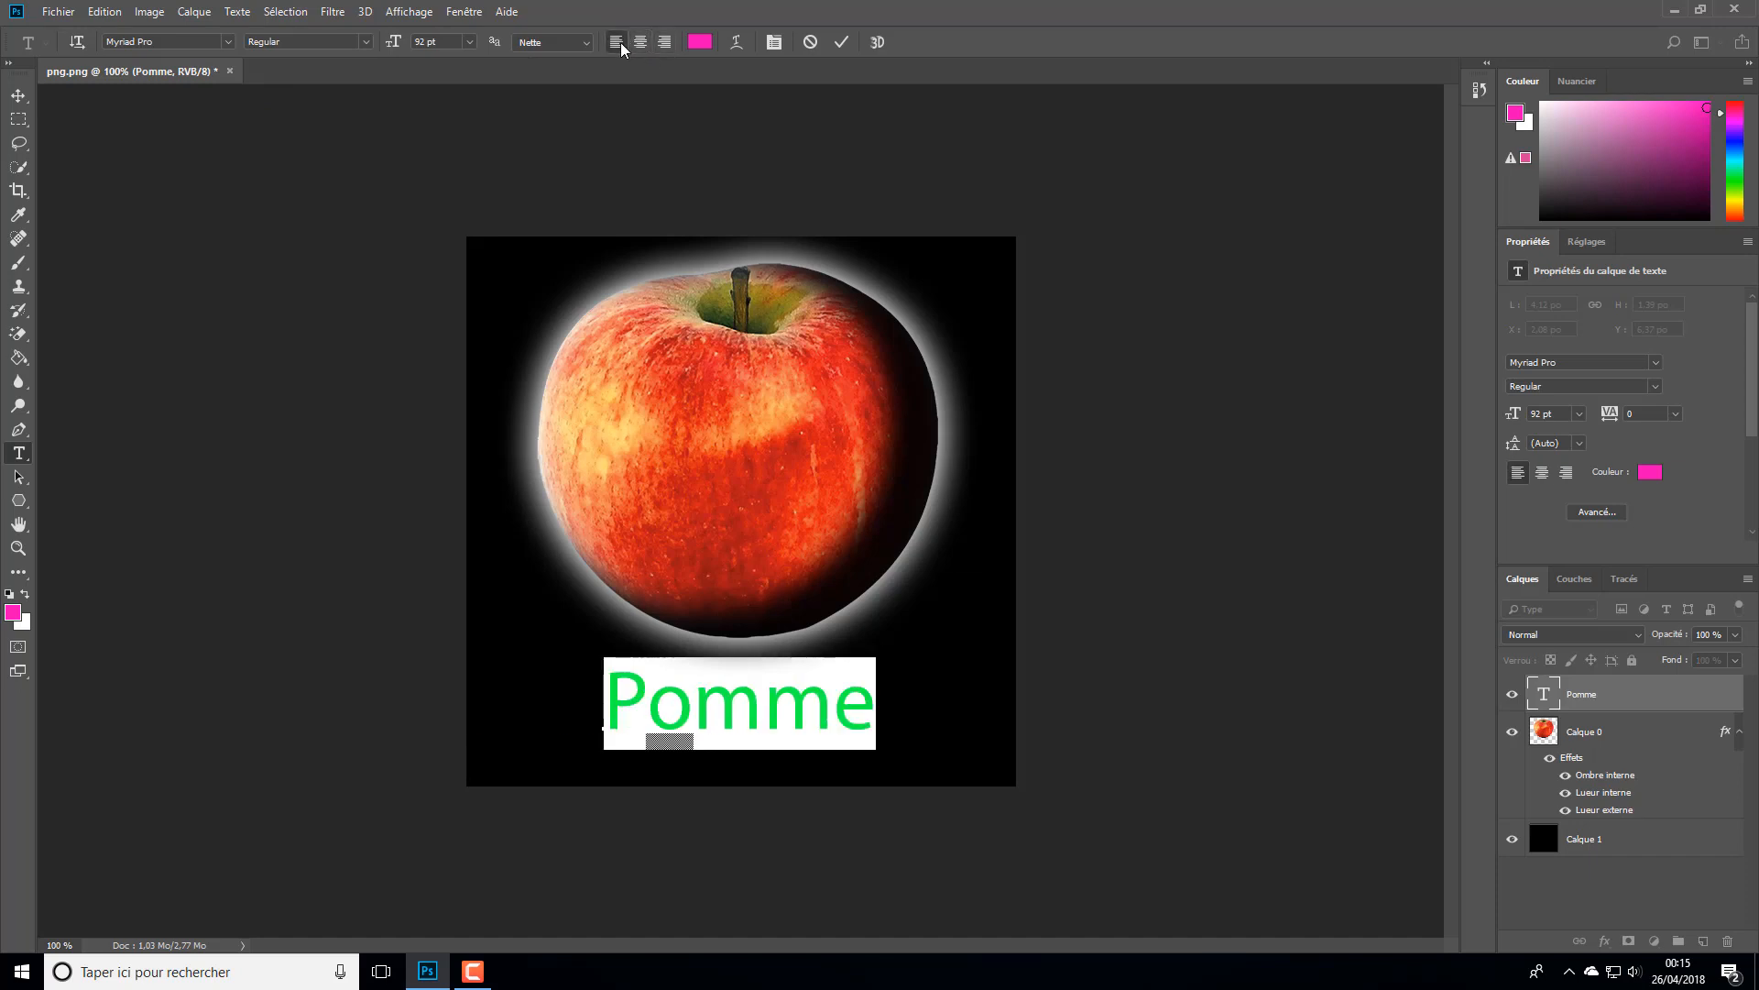
{"action": "left_click", "coordinate": [926, 718]}
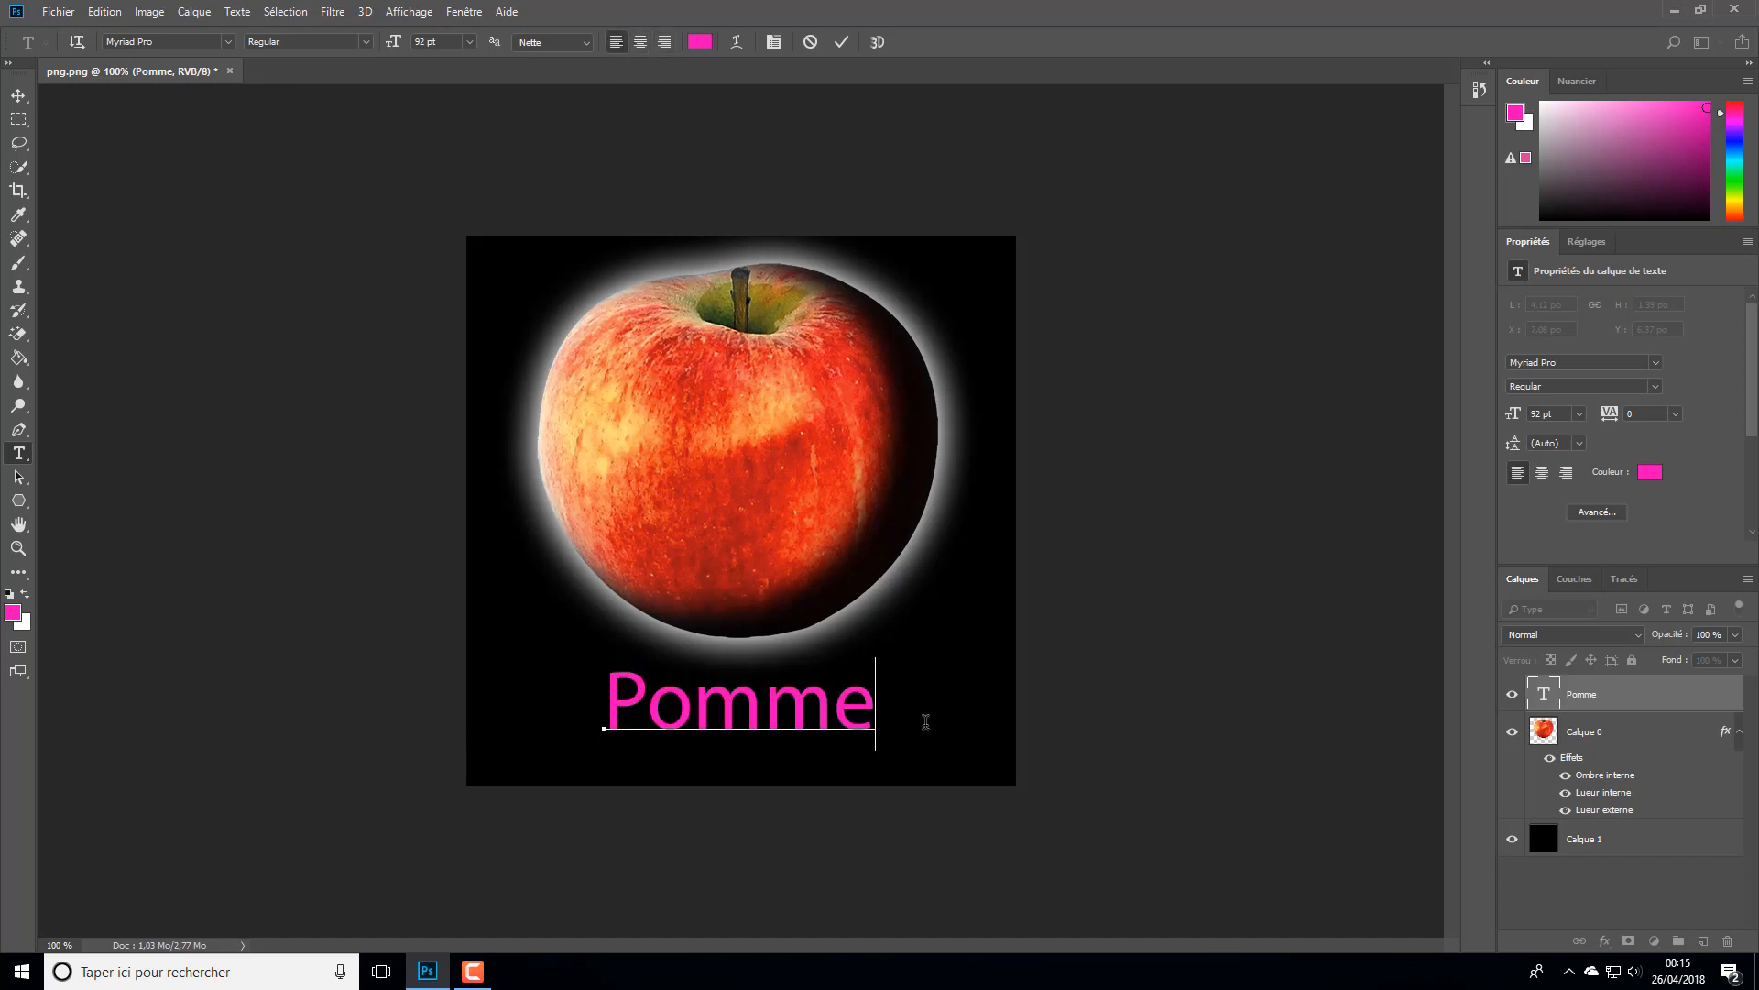
{"action": "key", "text": "Return"}
{"action": "type", "text": "qsdfsd"}
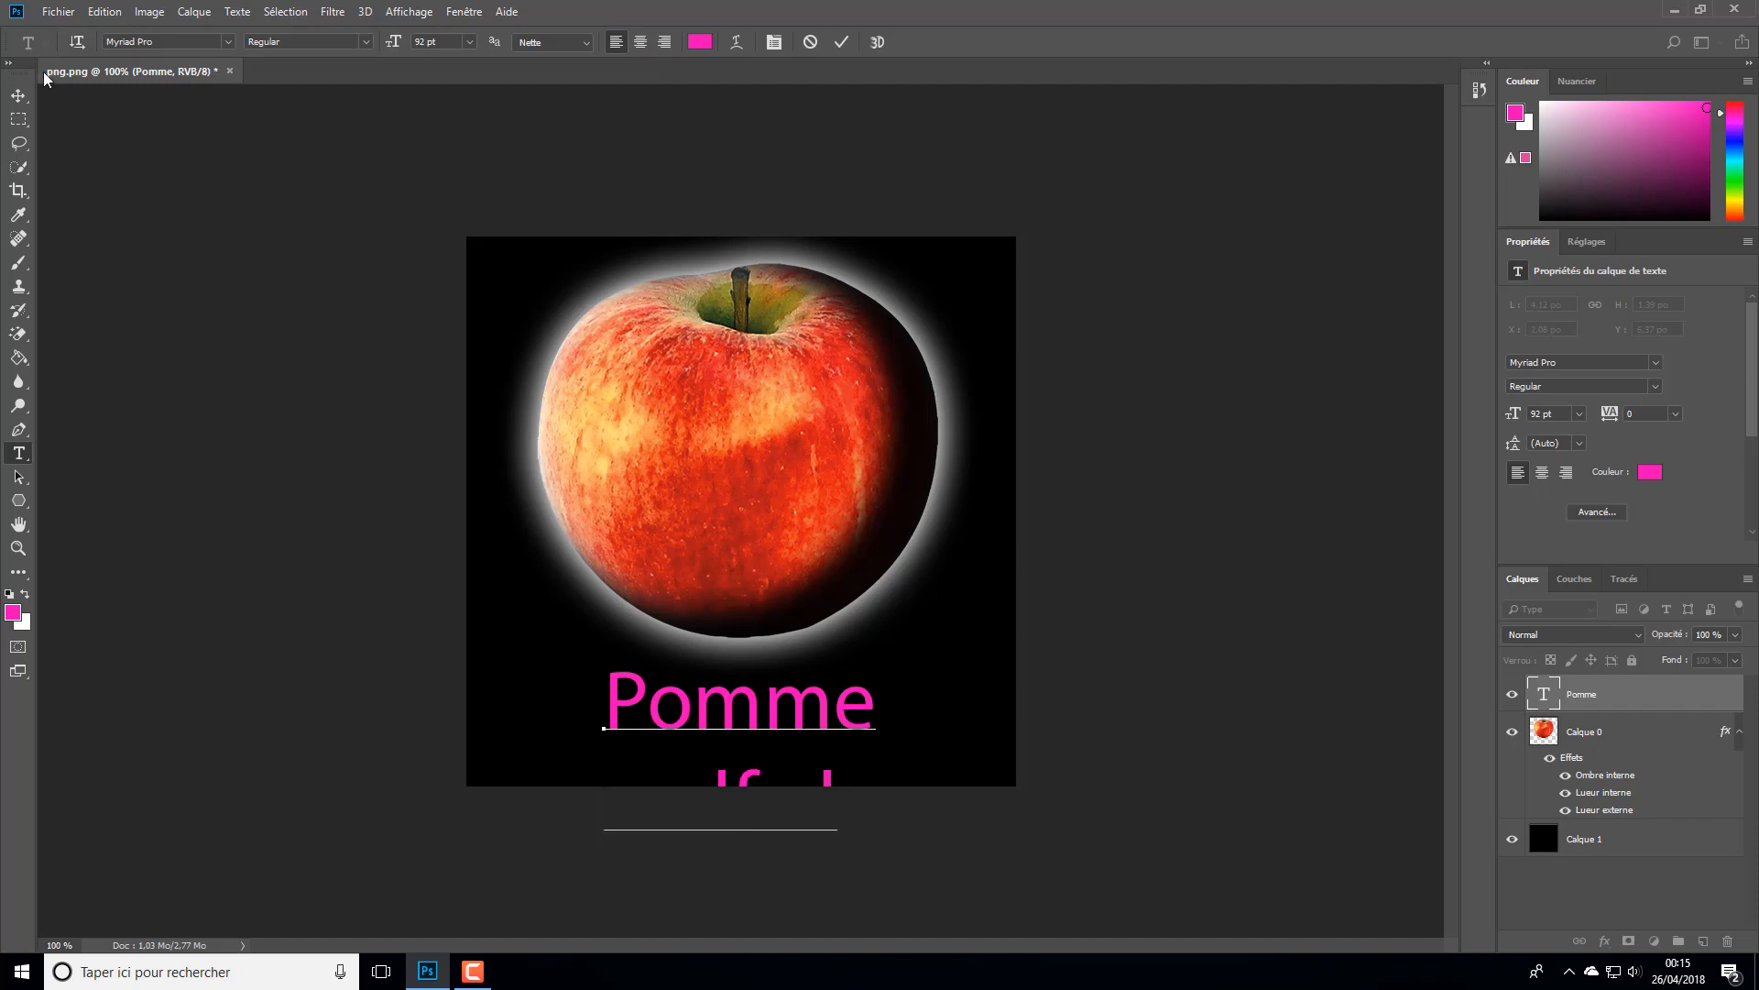
{"action": "left_click", "coordinate": [18, 94]}
{"action": "left_click_drag", "start_coordinate": [733, 706], "coordinate": [731, 532]}
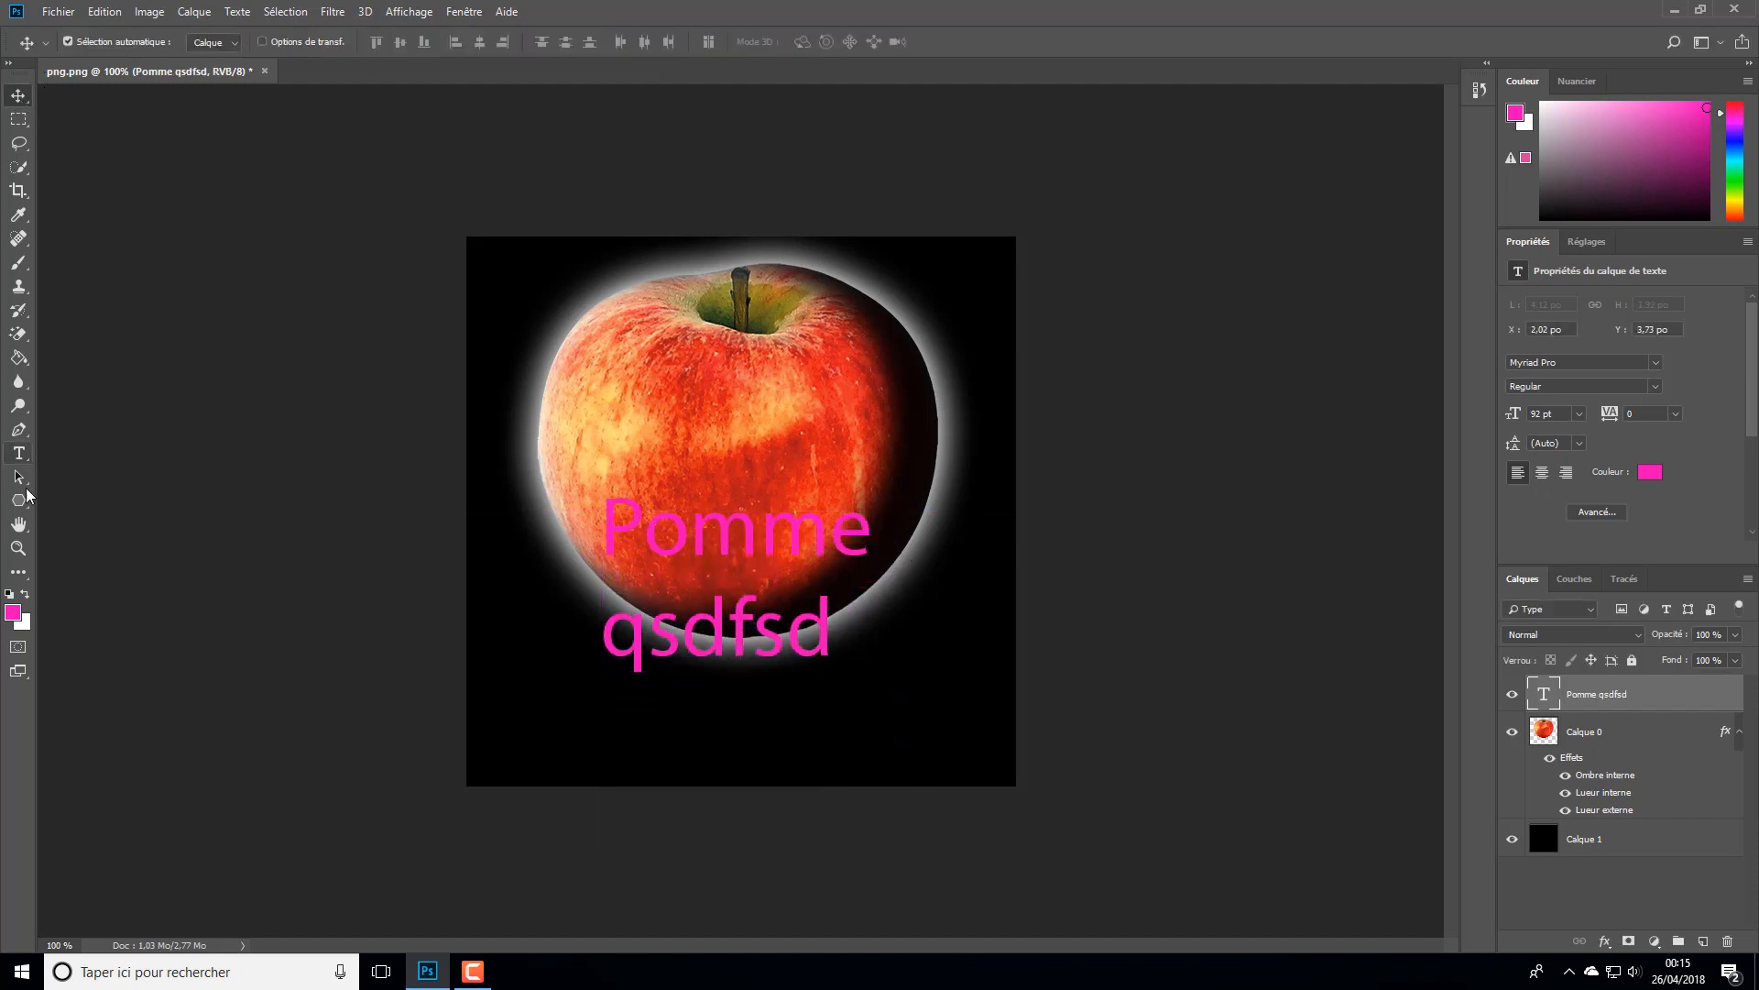
- Select both text lines and compare centred, right and left paragraph alignment, ending on centred
{"action": "left_click", "coordinate": [19, 455]}
{"action": "left_click_drag", "start_coordinate": [605, 535], "coordinate": [843, 642]}
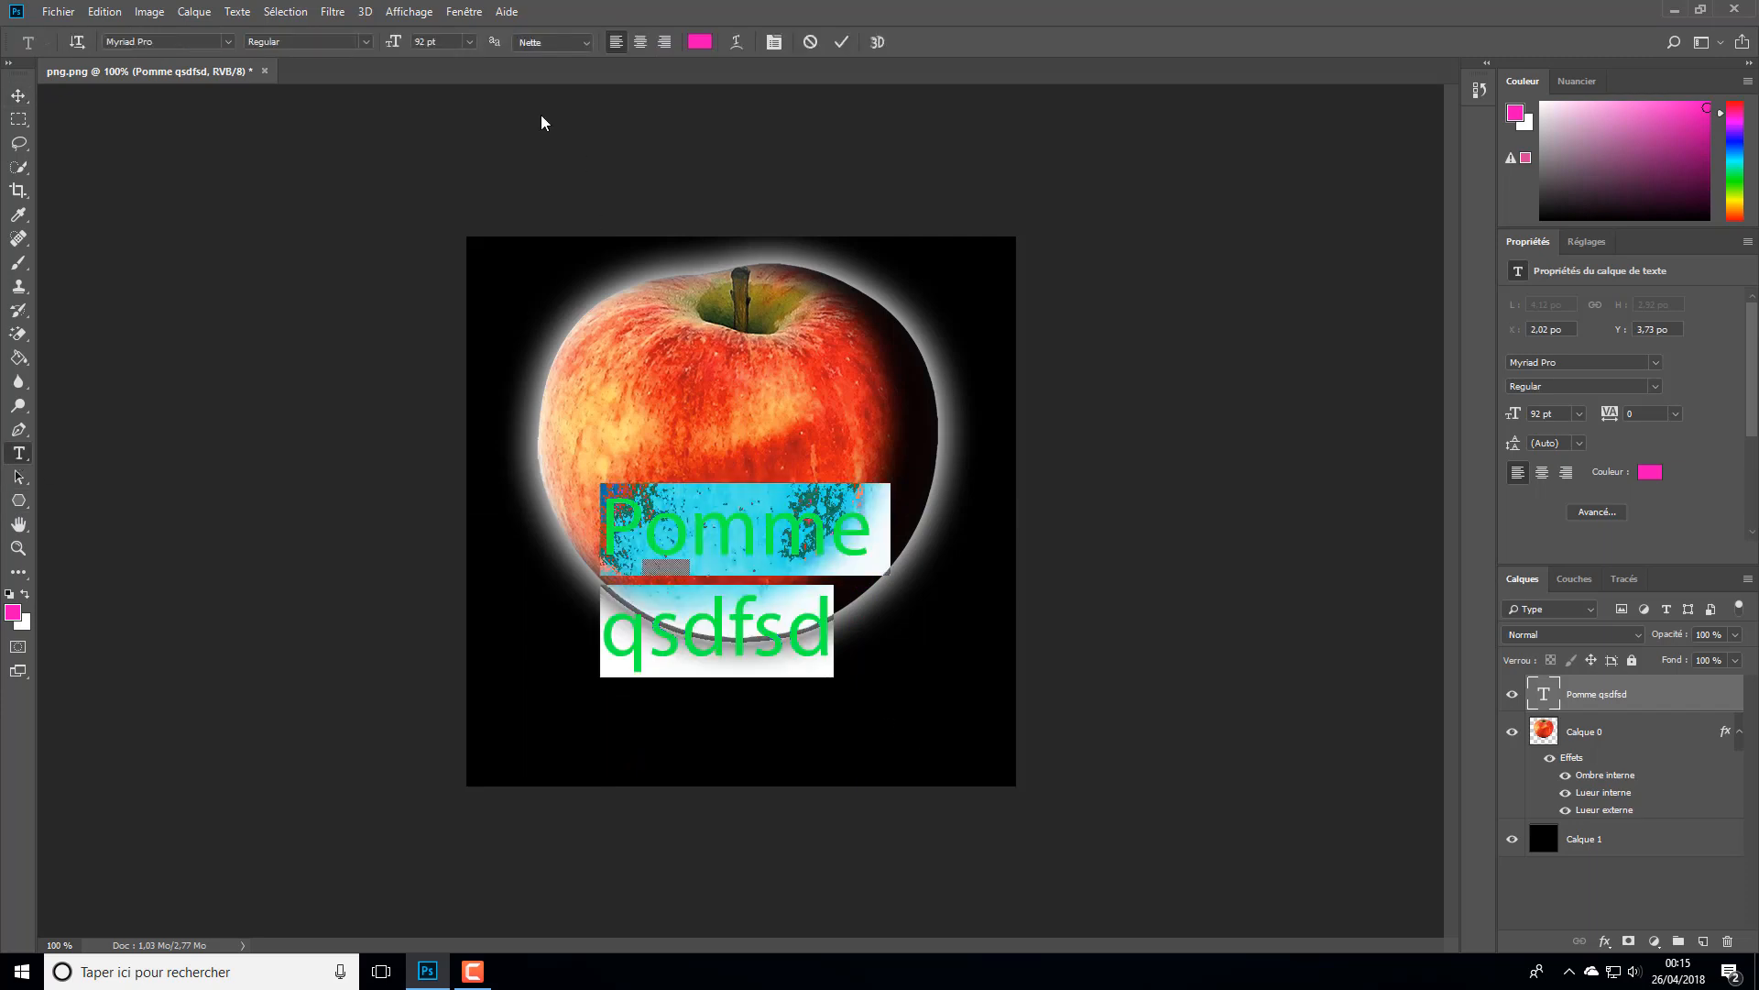
{"action": "left_click", "coordinate": [640, 42]}
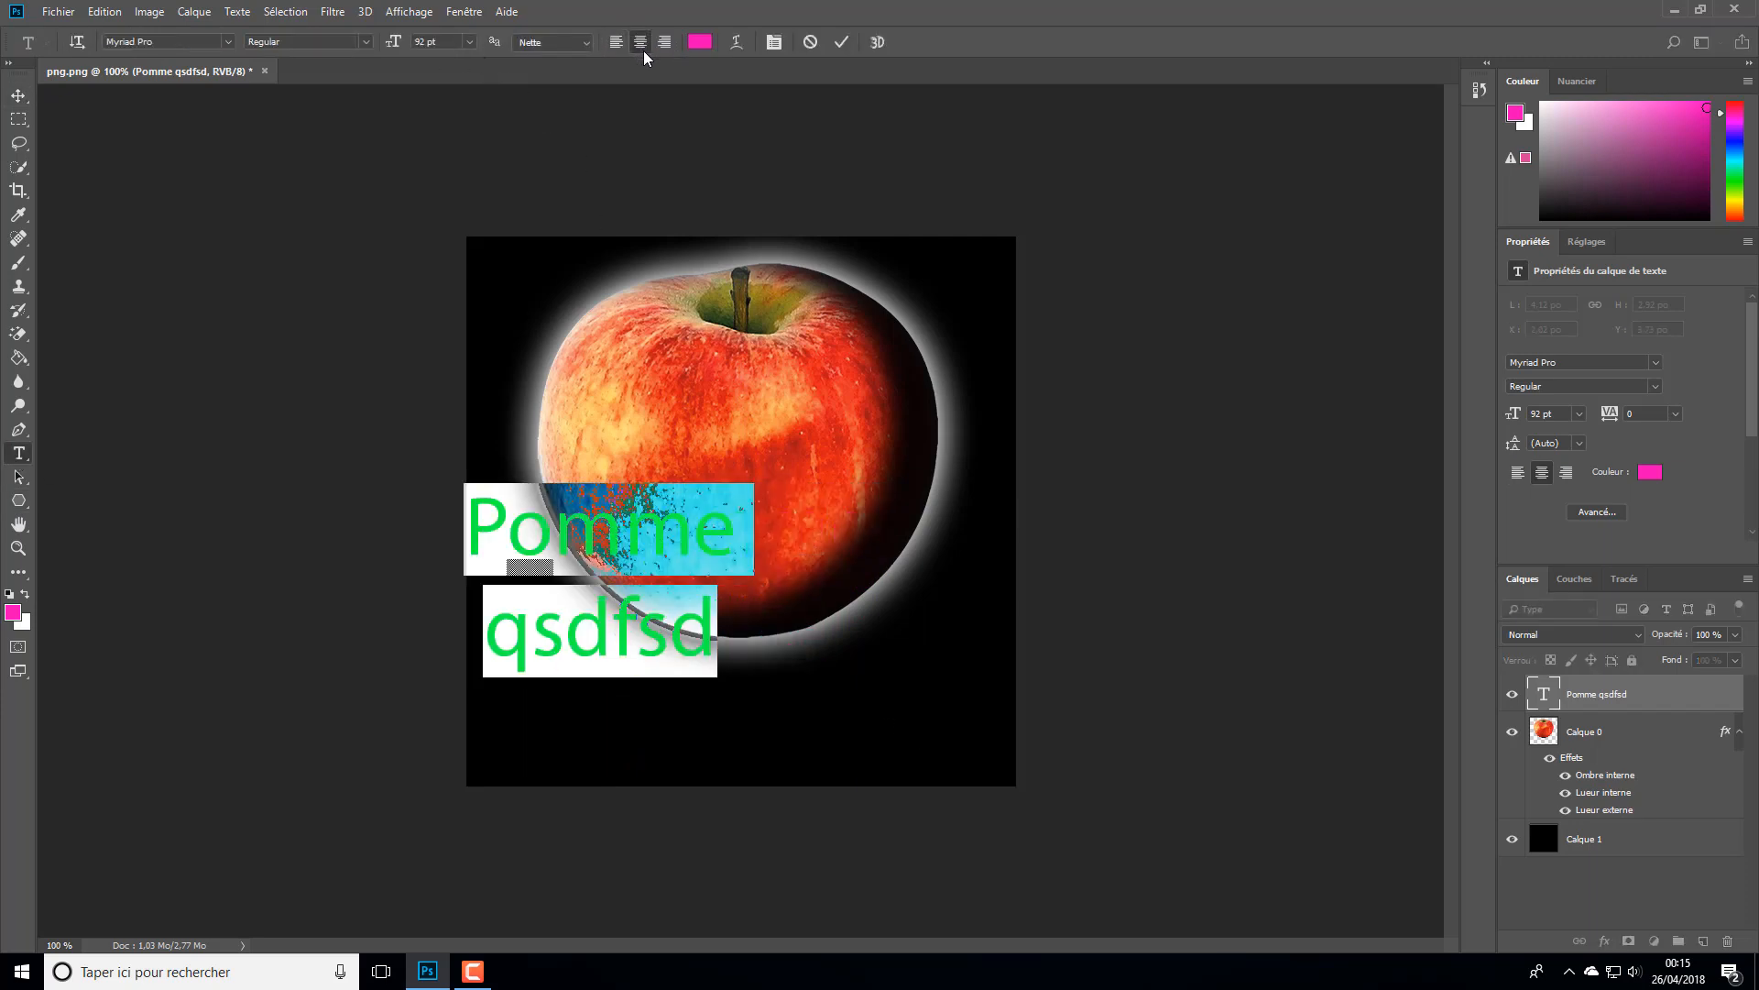
{"action": "left_click", "coordinate": [665, 43]}
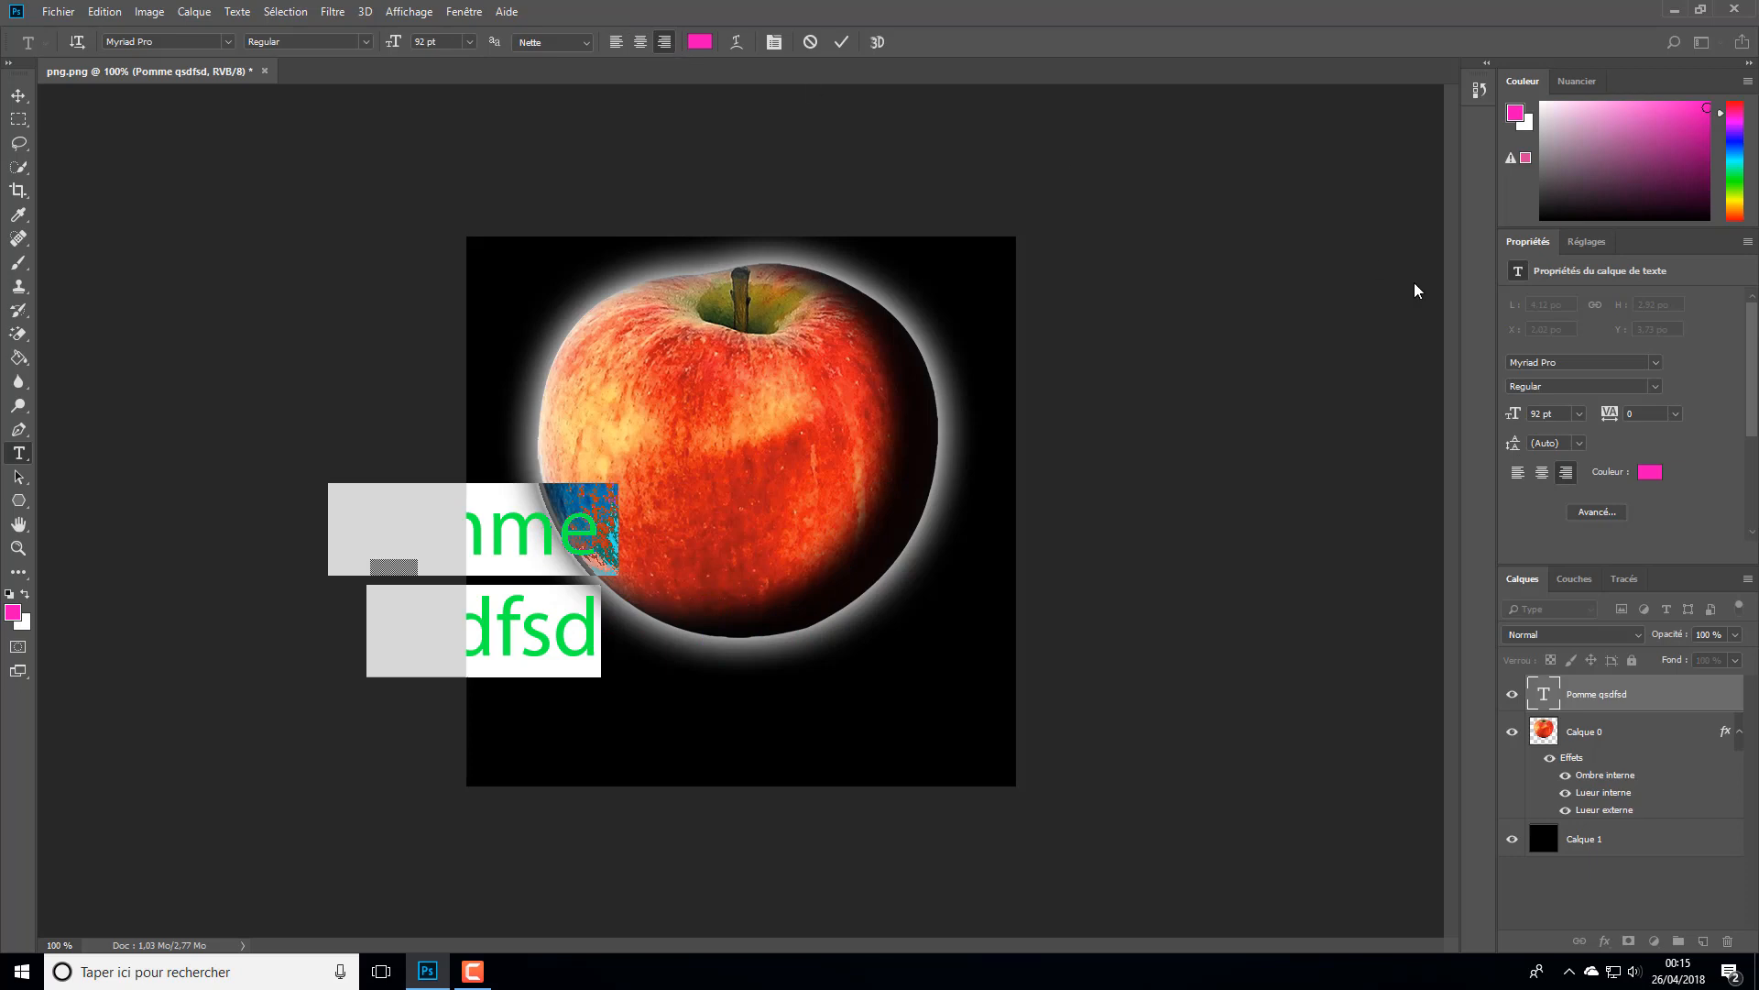
{"action": "left_click", "coordinate": [616, 43]}
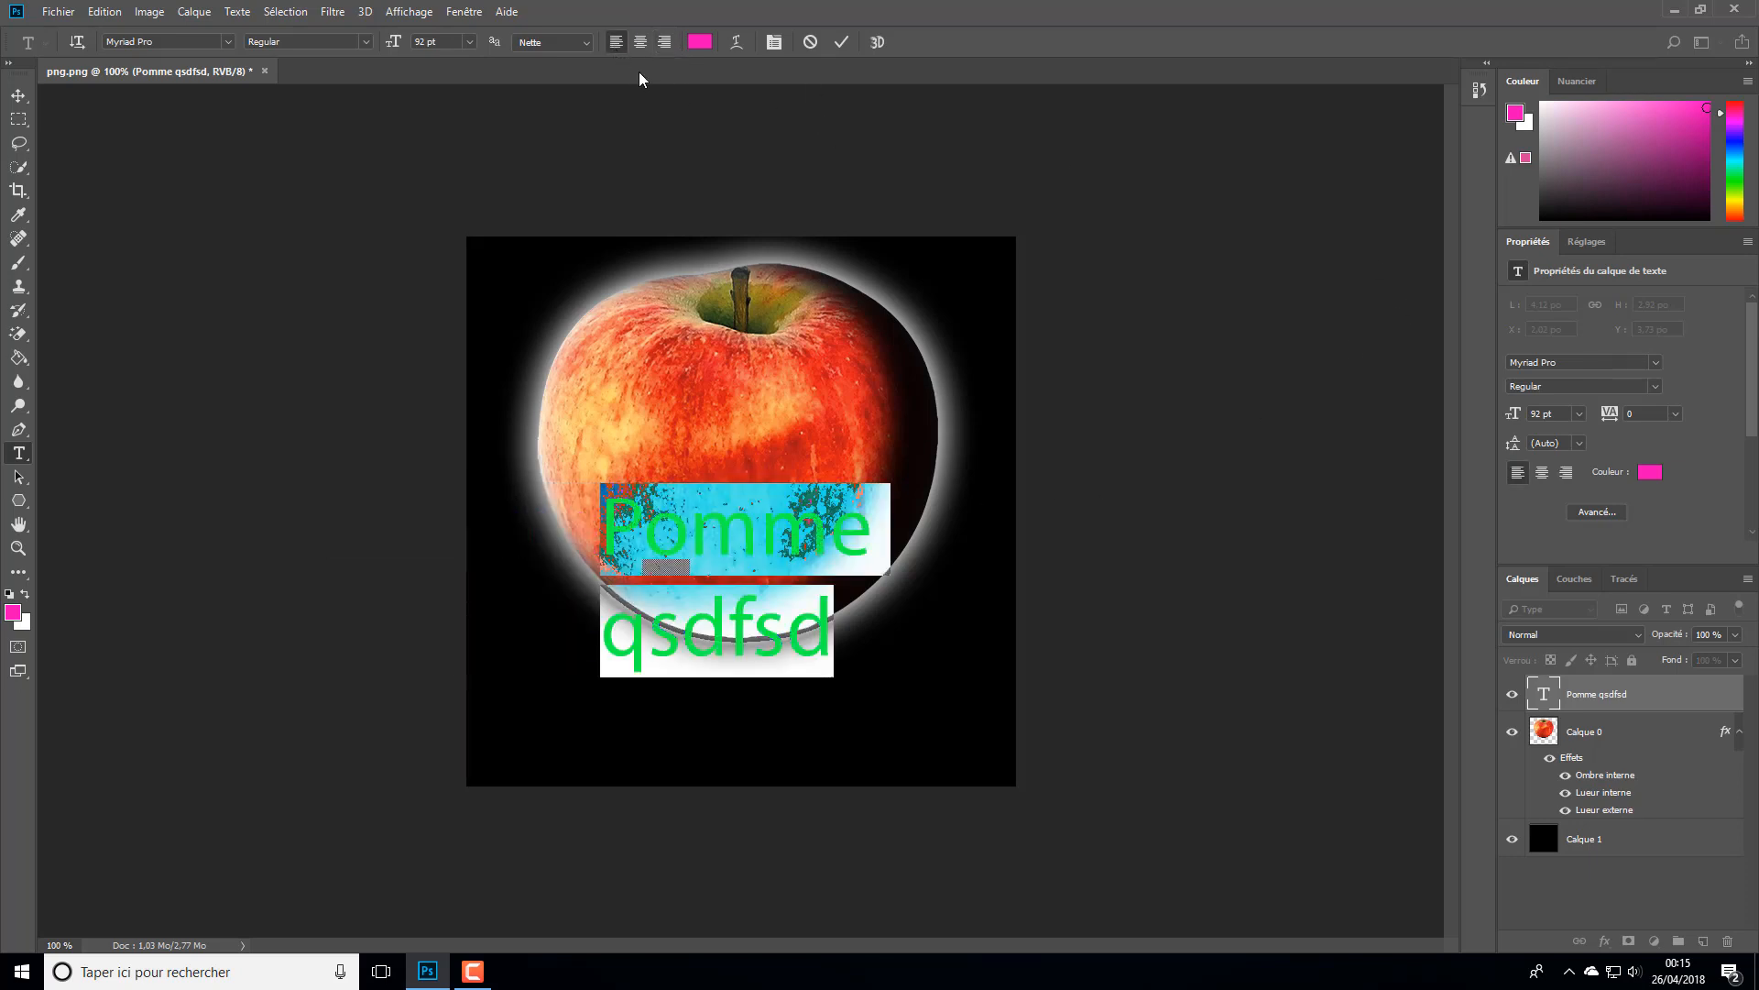
{"action": "left_click", "coordinate": [641, 42]}
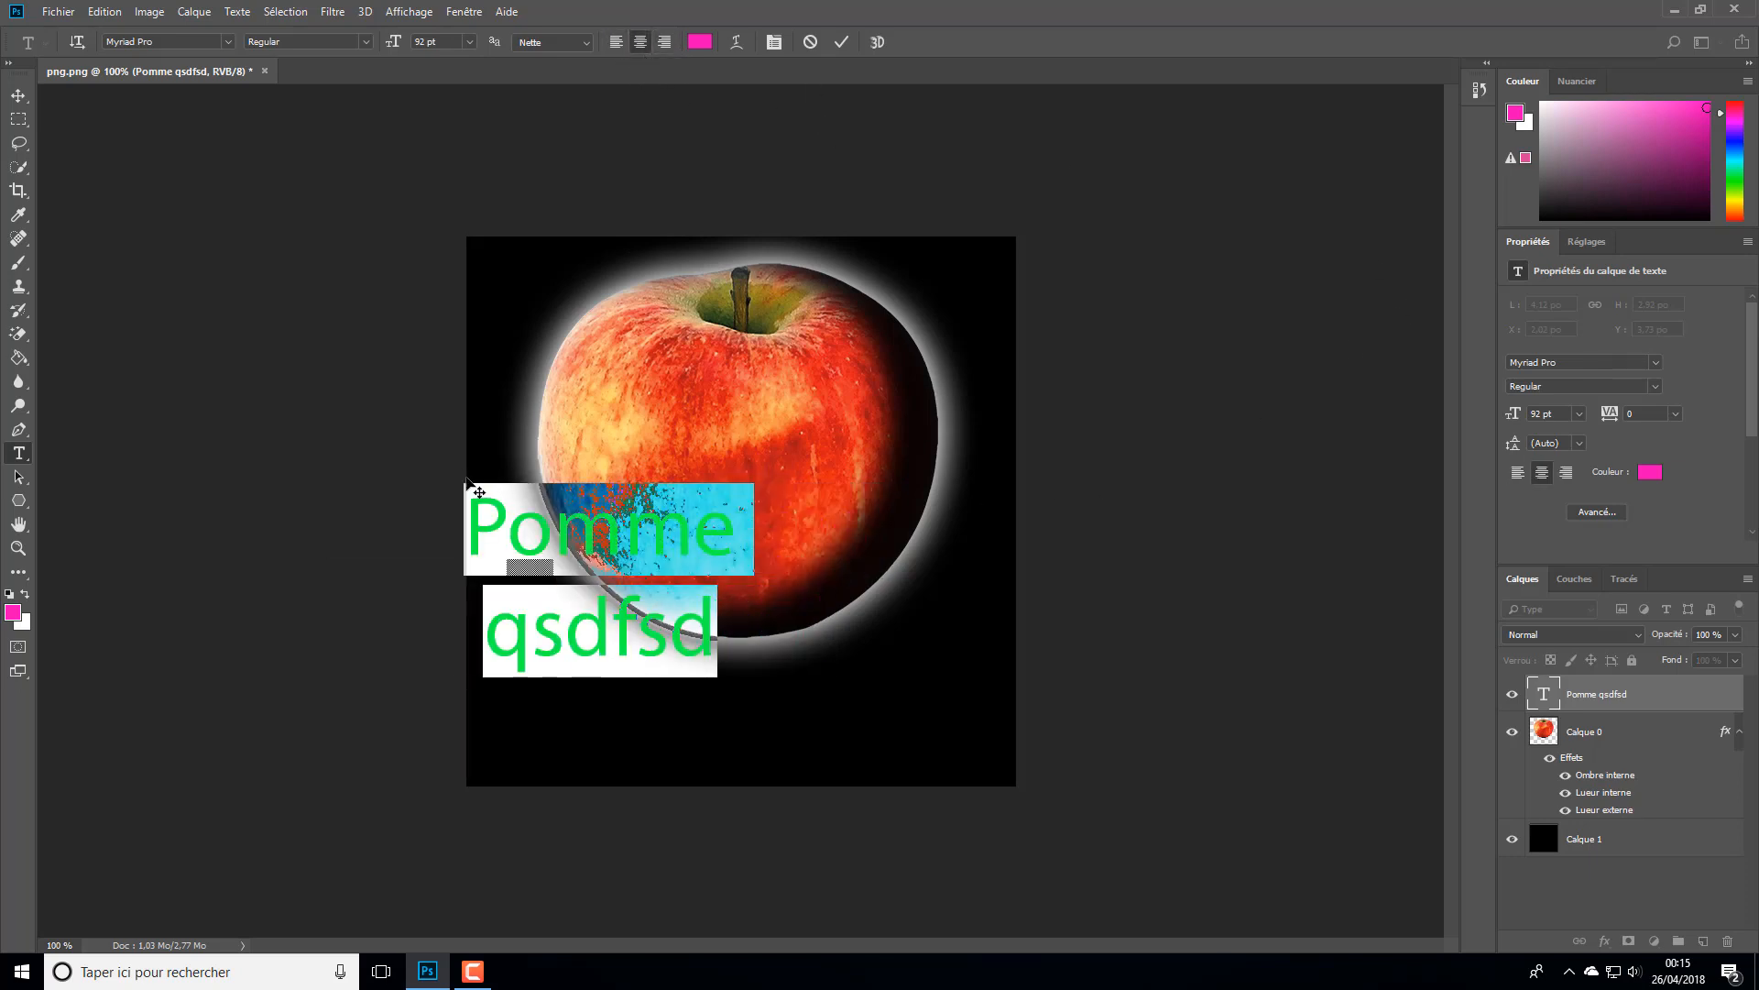
- Delete the second line "qsdfsd" and reposition "Pomme" over the lower part of the apple
{"action": "left_click", "coordinate": [611, 631]}
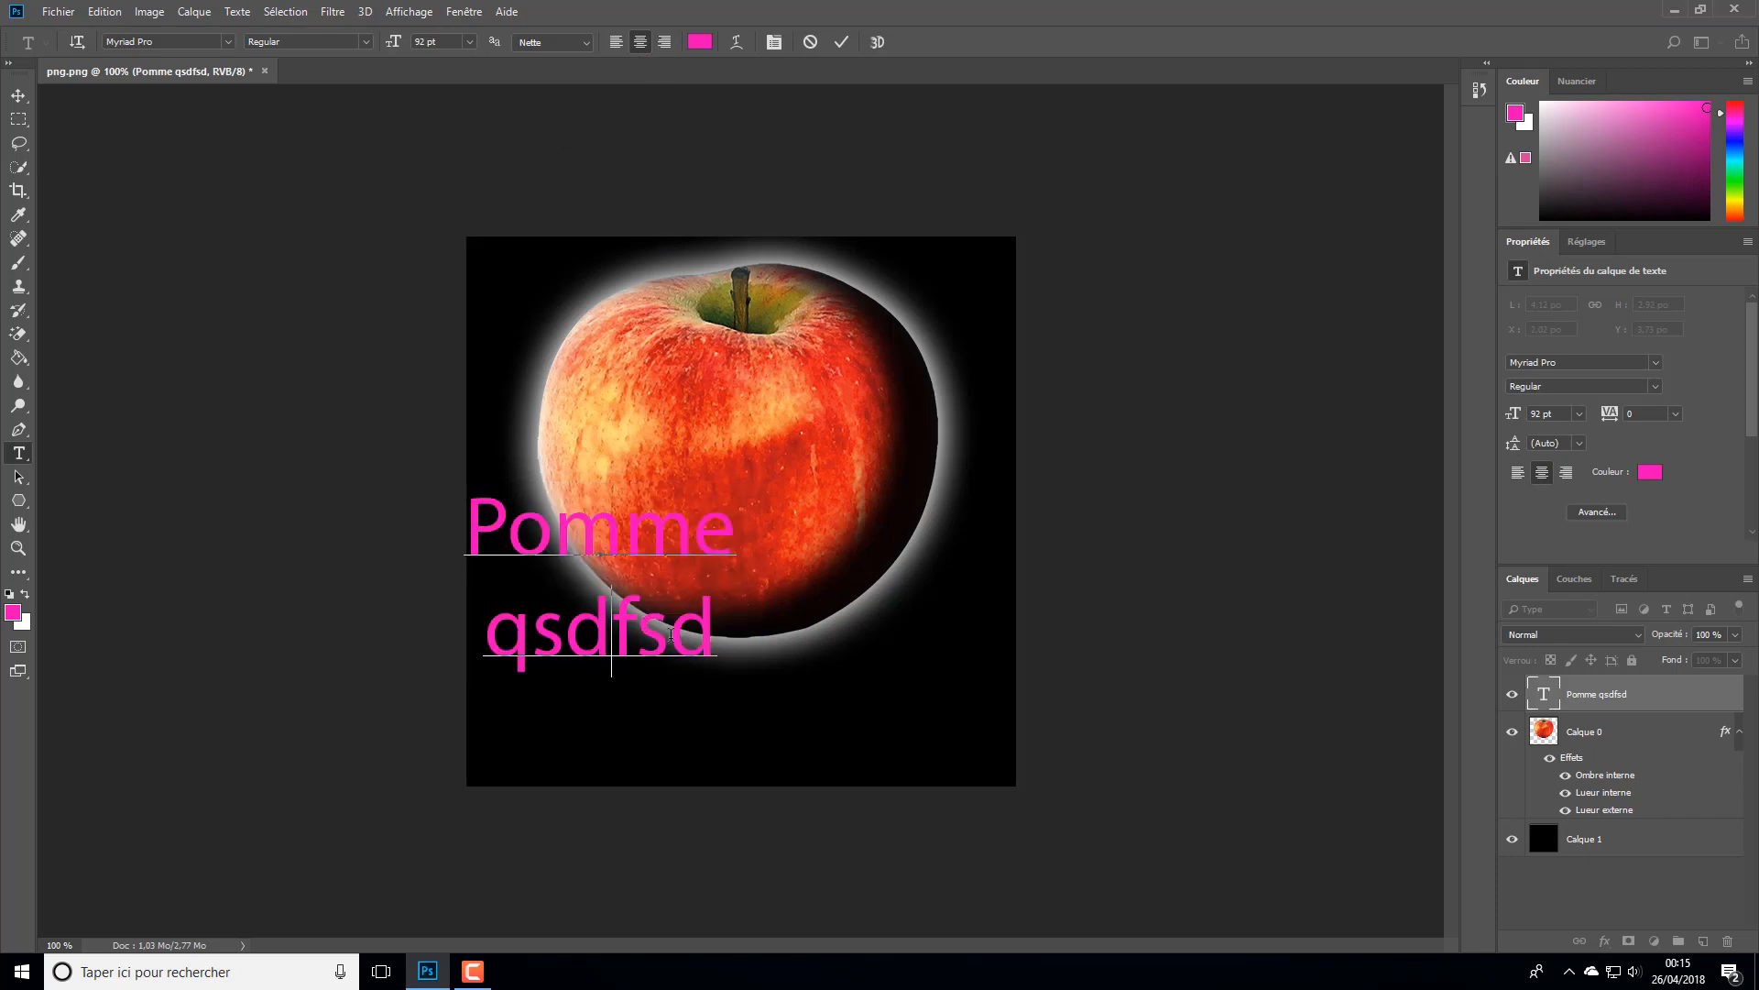
{"action": "left_click_drag", "start_coordinate": [710, 634], "coordinate": [296, 667]}
{"action": "key", "text": "BackSpace"}
{"action": "key", "text": "BackSpace"}
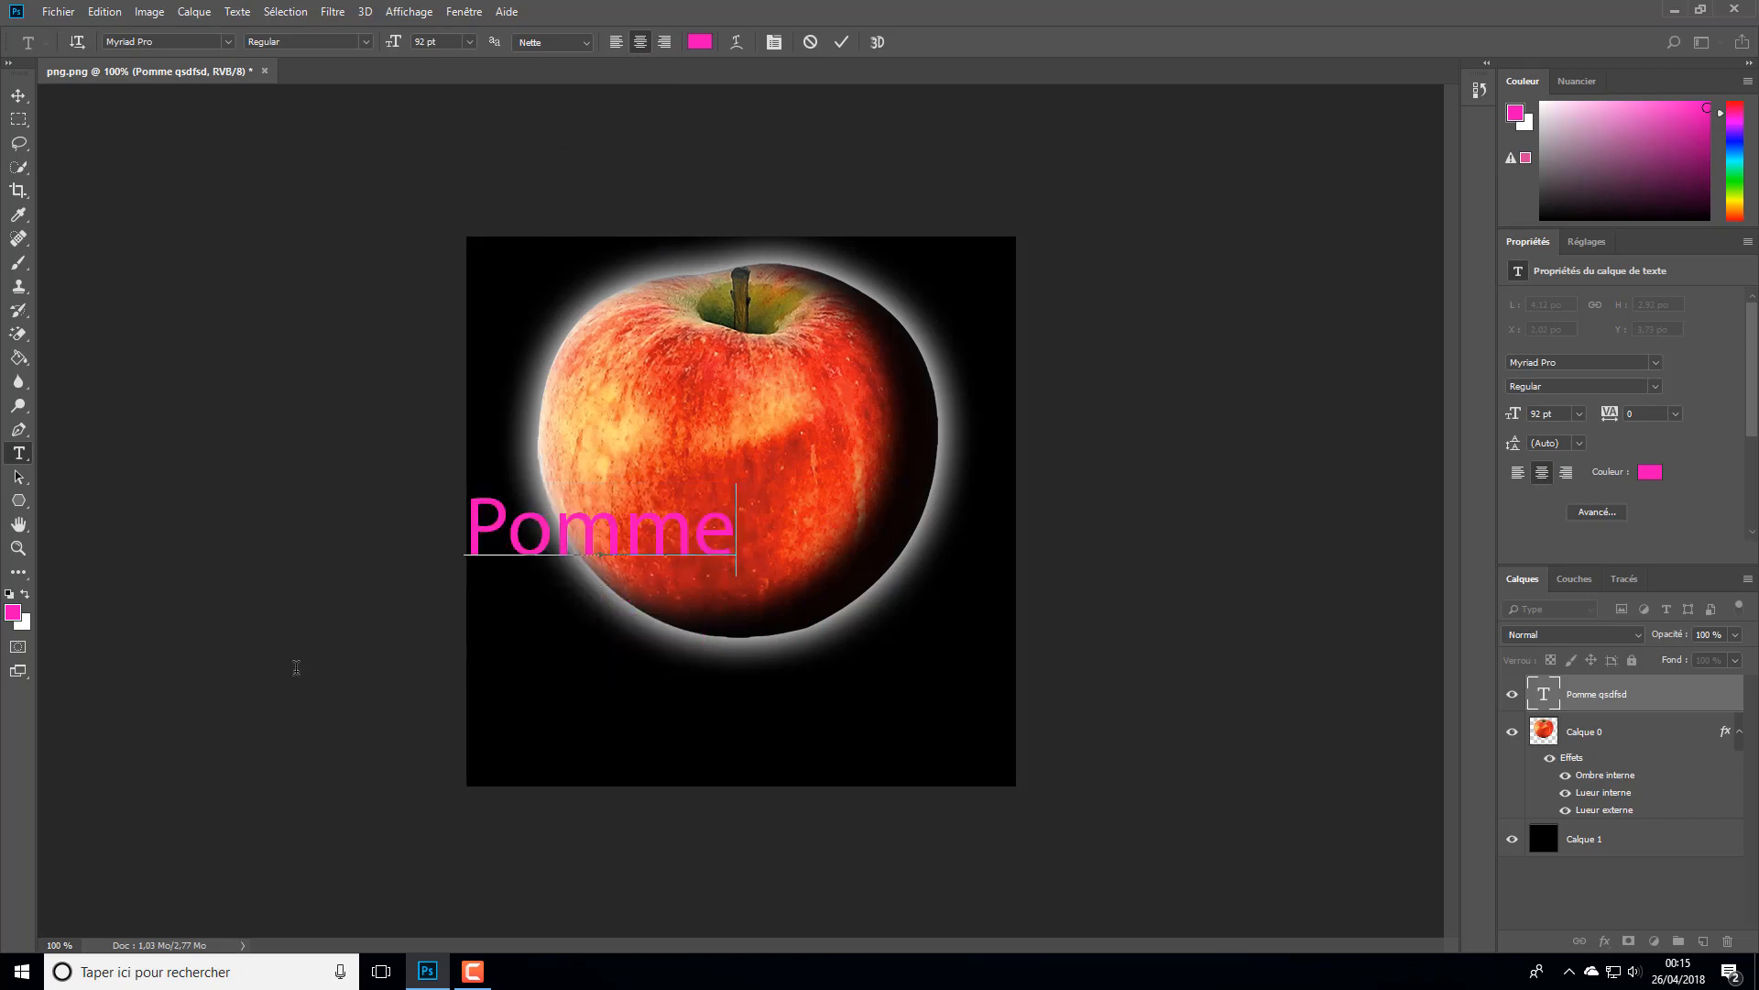
{"action": "left_click_drag", "start_coordinate": [676, 536], "coordinate": [832, 585]}
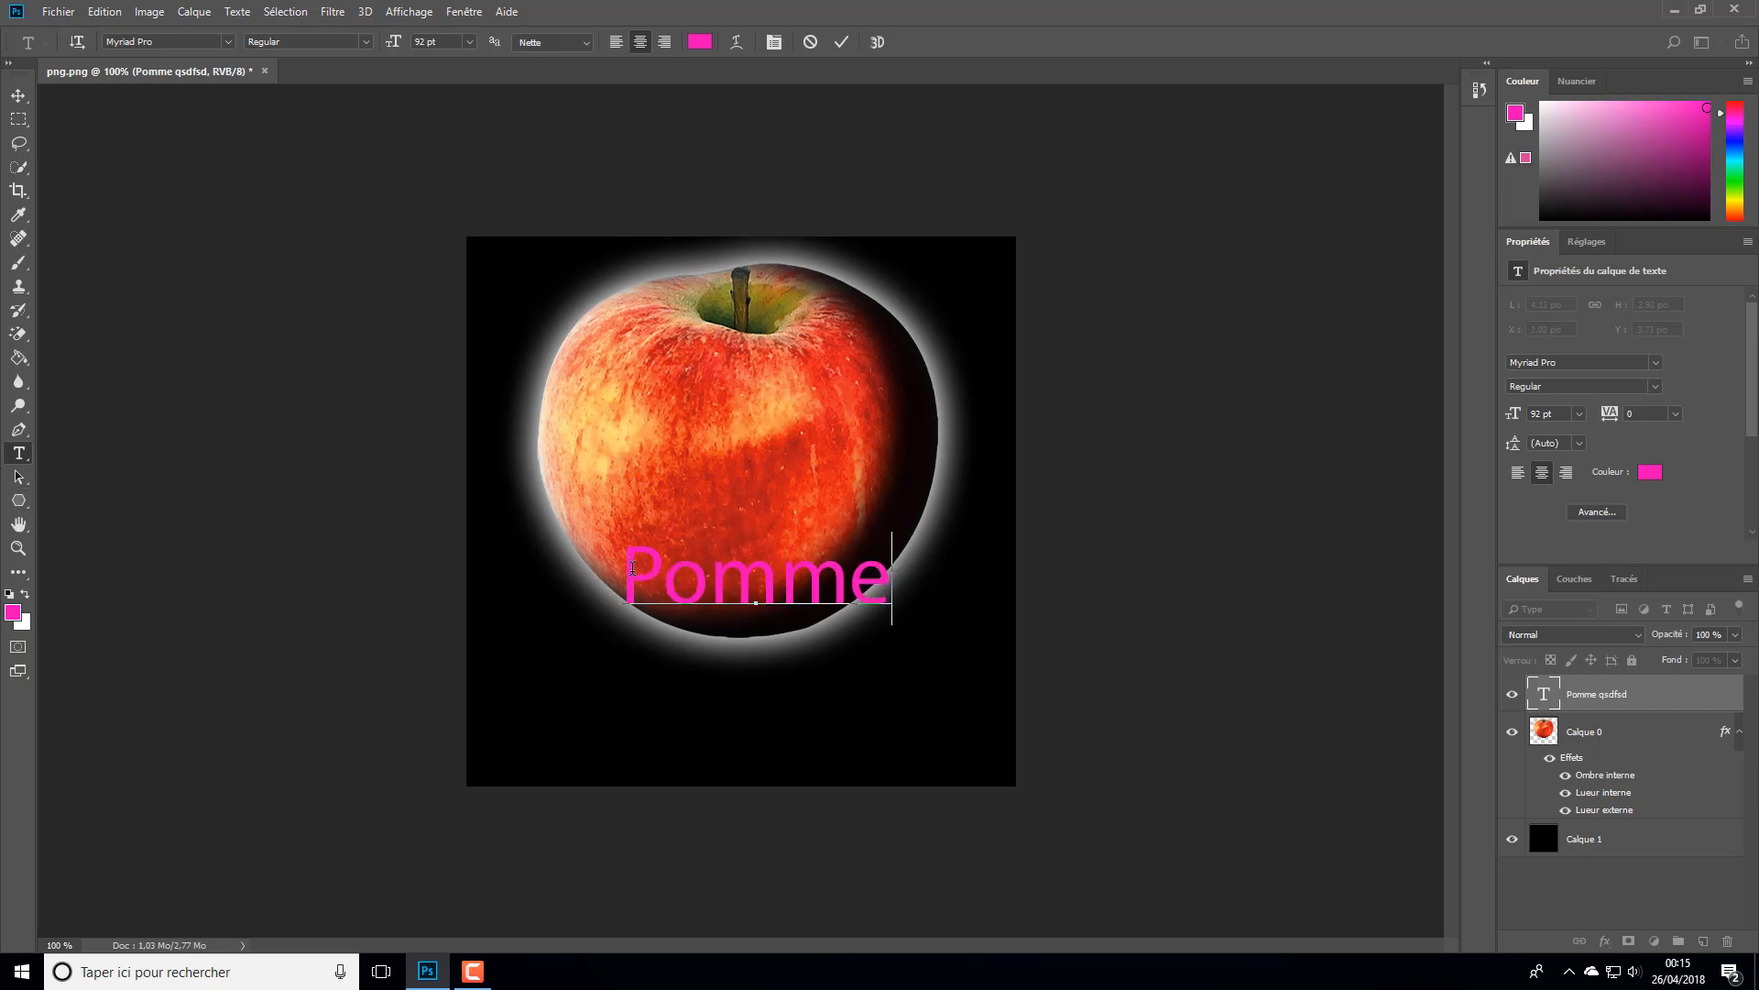
- Select the whole word "Pomme" and set its font style to Italic
{"action": "key", "text": "ctrl+a"}
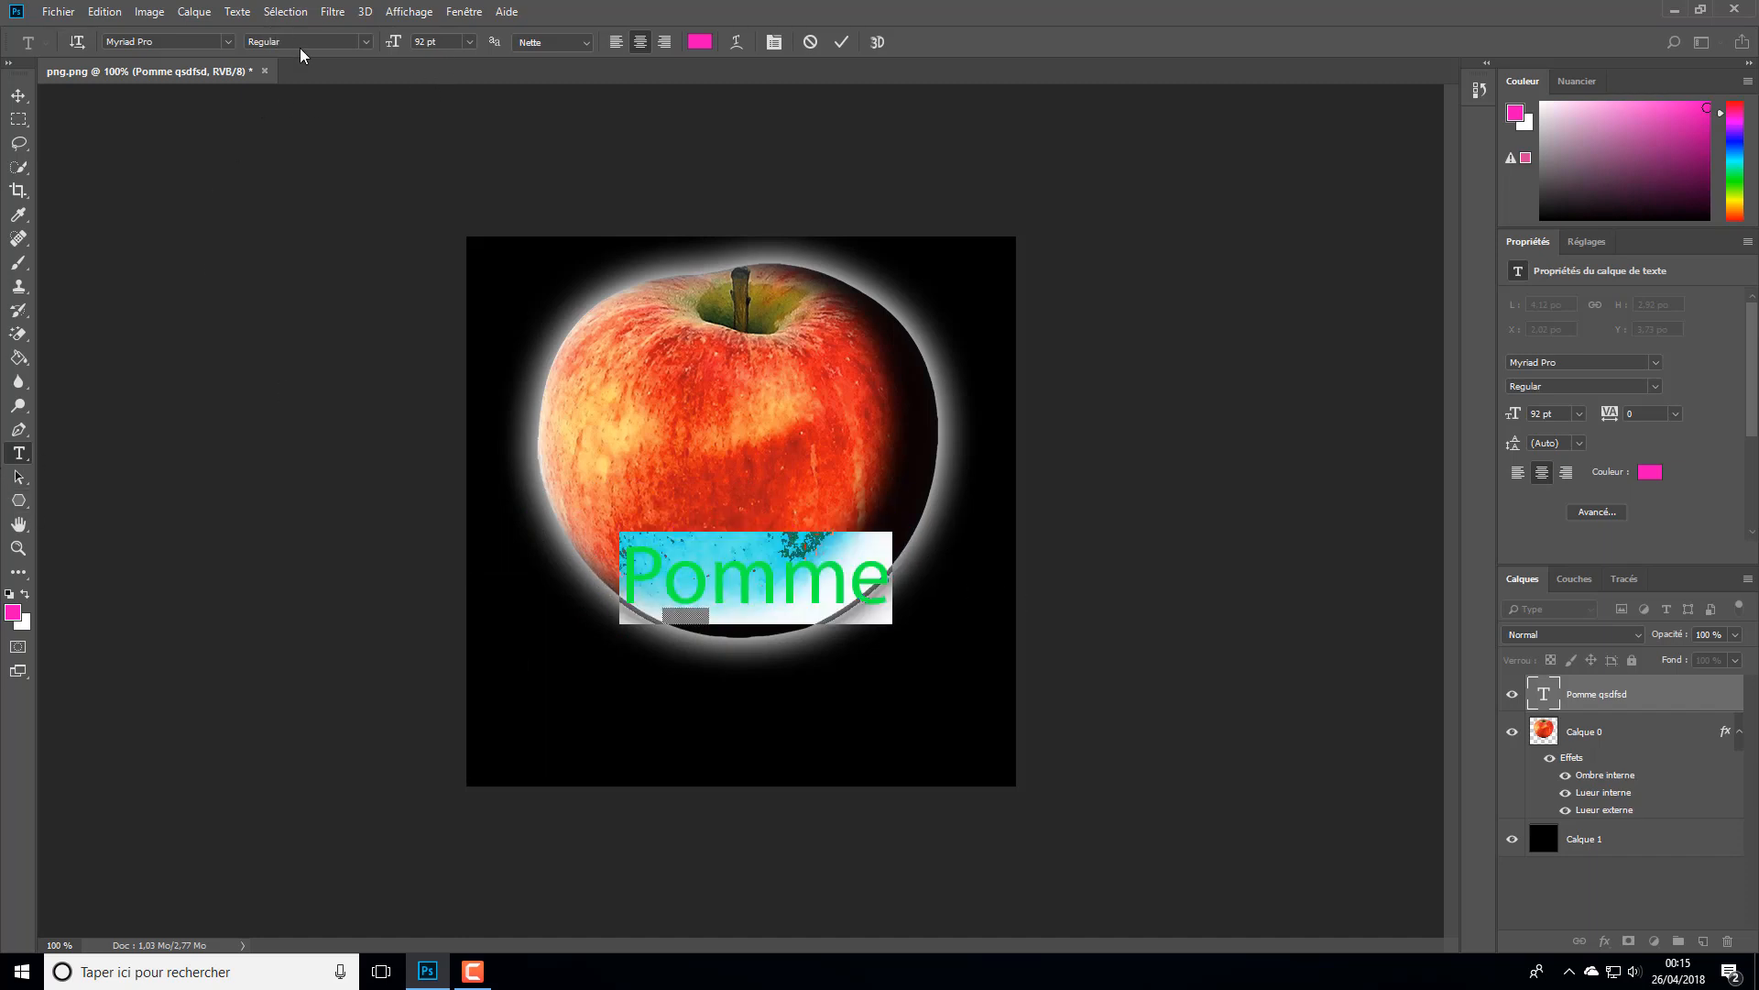
{"action": "left_click", "coordinate": [366, 41]}
{"action": "left_click", "coordinate": [346, 77]}
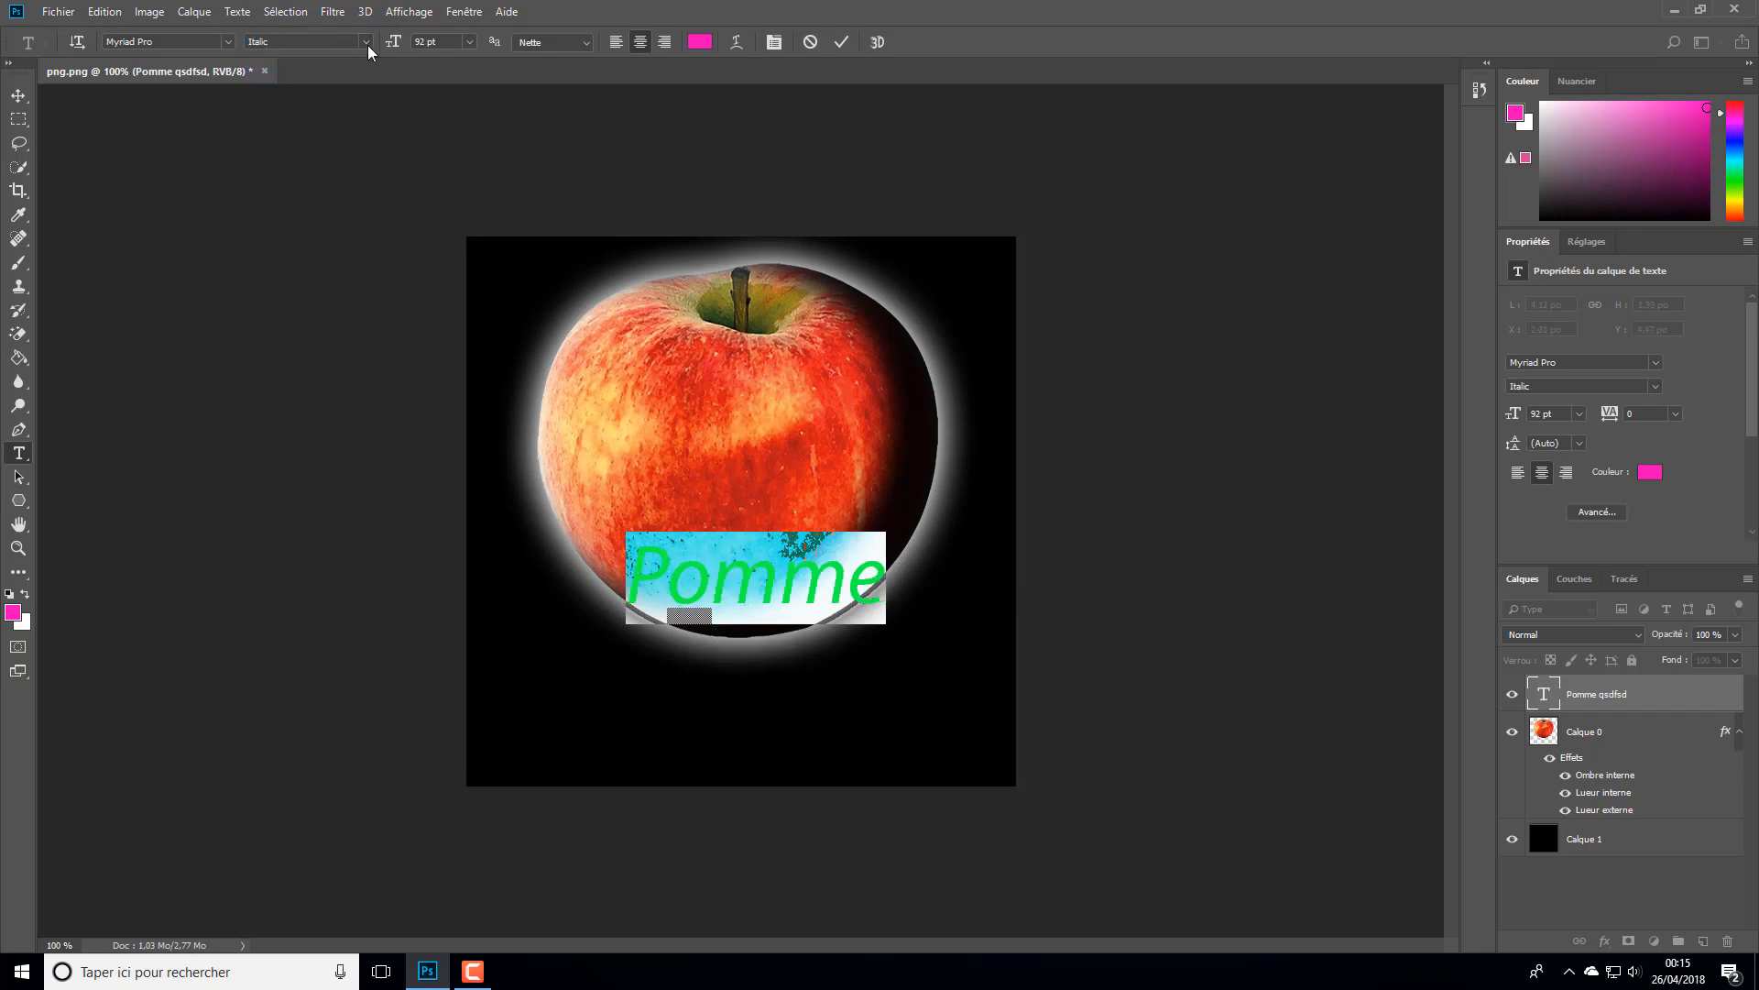
- Change the selected text's font to Myriad Variable Concept with the Bold SemiCondensed Italic style
{"action": "left_click", "coordinate": [228, 41]}
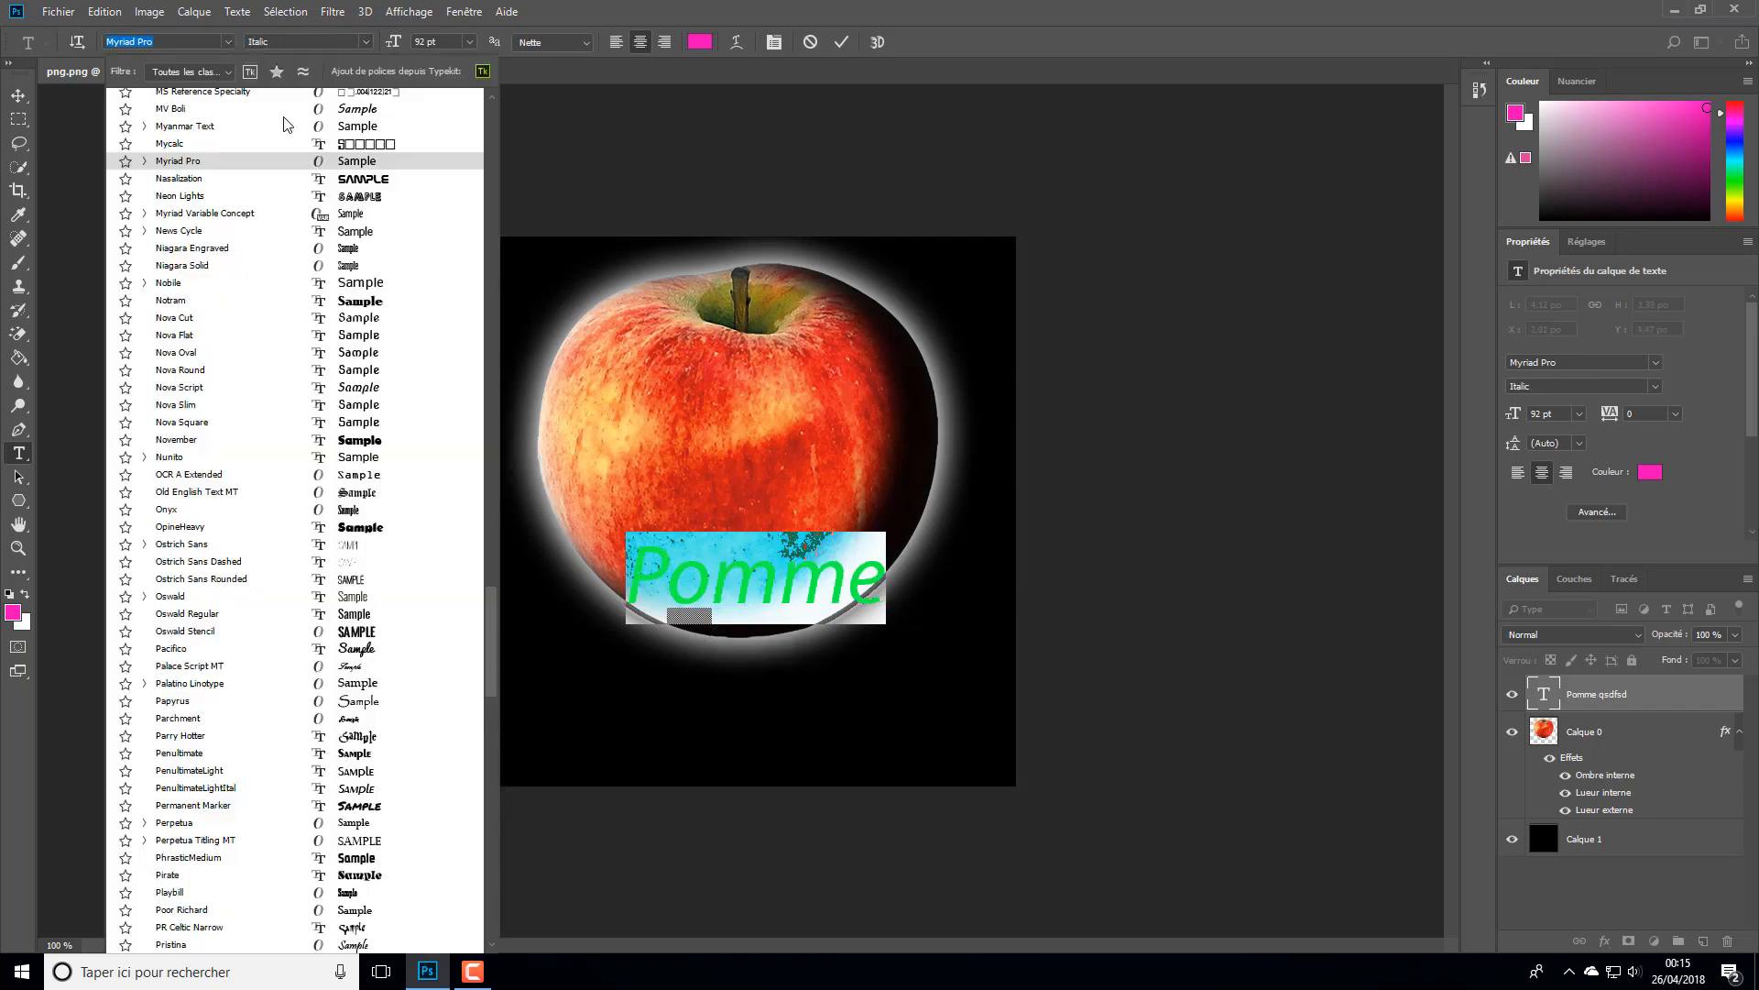
{"action": "left_click", "coordinate": [352, 216]}
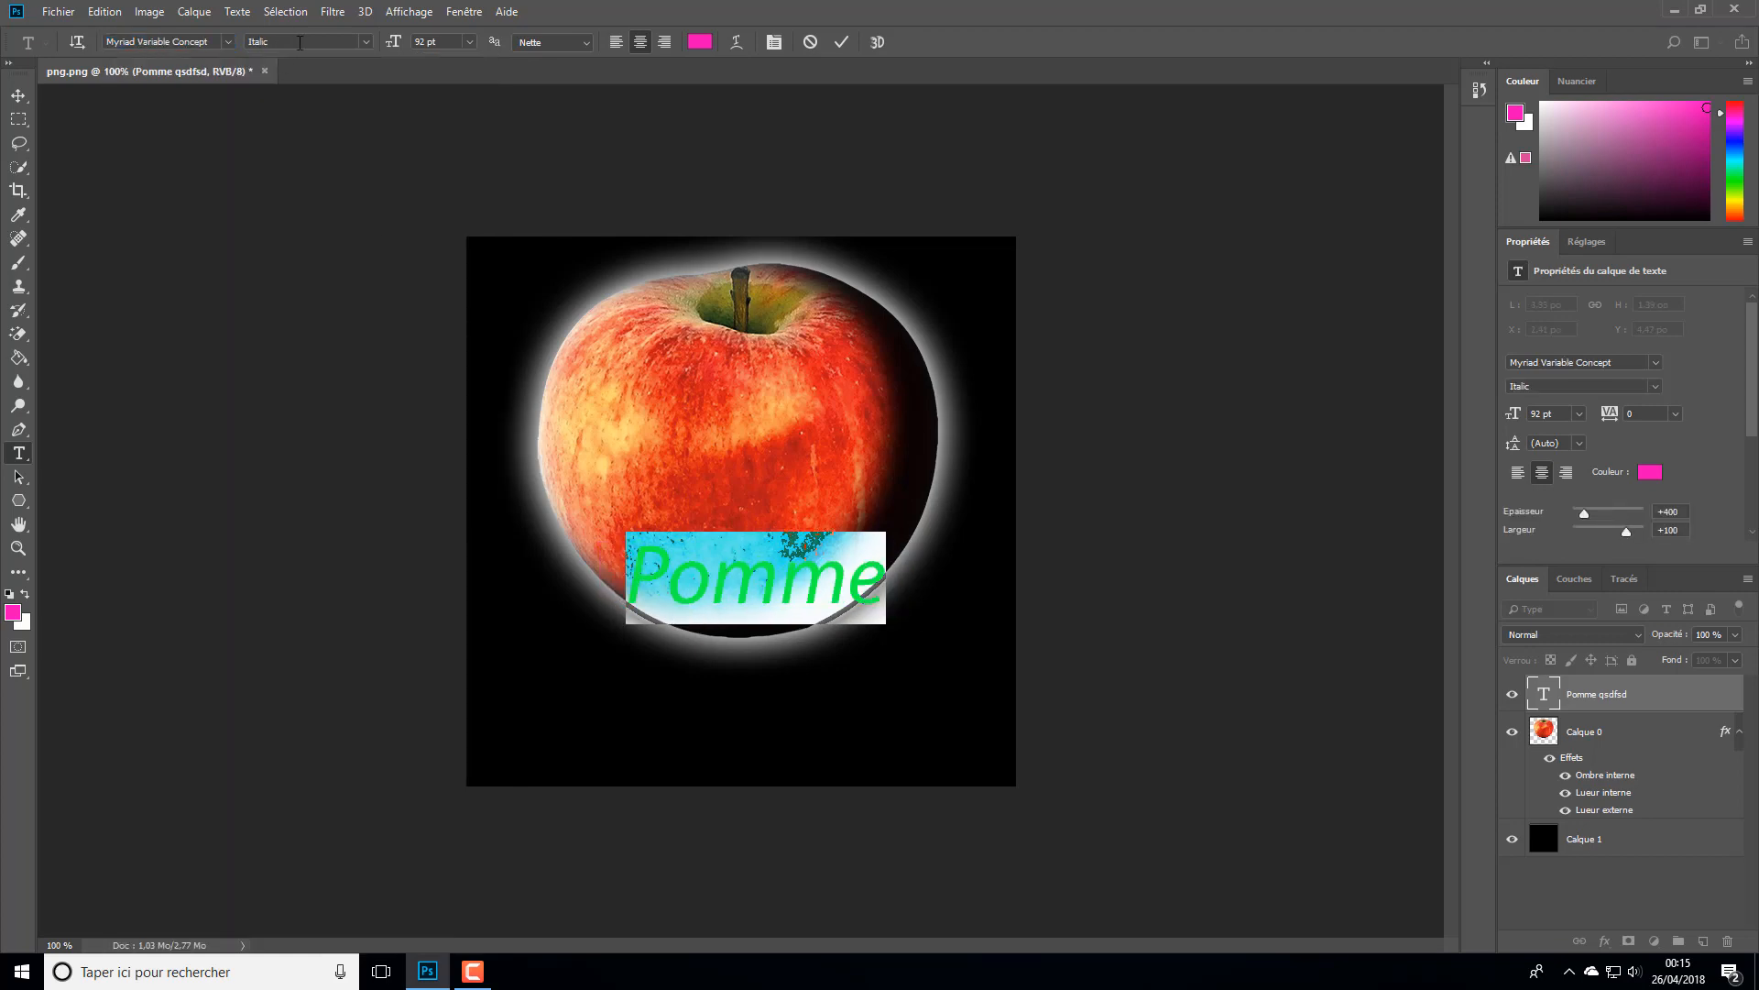
{"action": "left_click", "coordinate": [366, 46]}
{"action": "left_click", "coordinate": [369, 44]}
{"action": "left_click", "coordinate": [371, 44]}
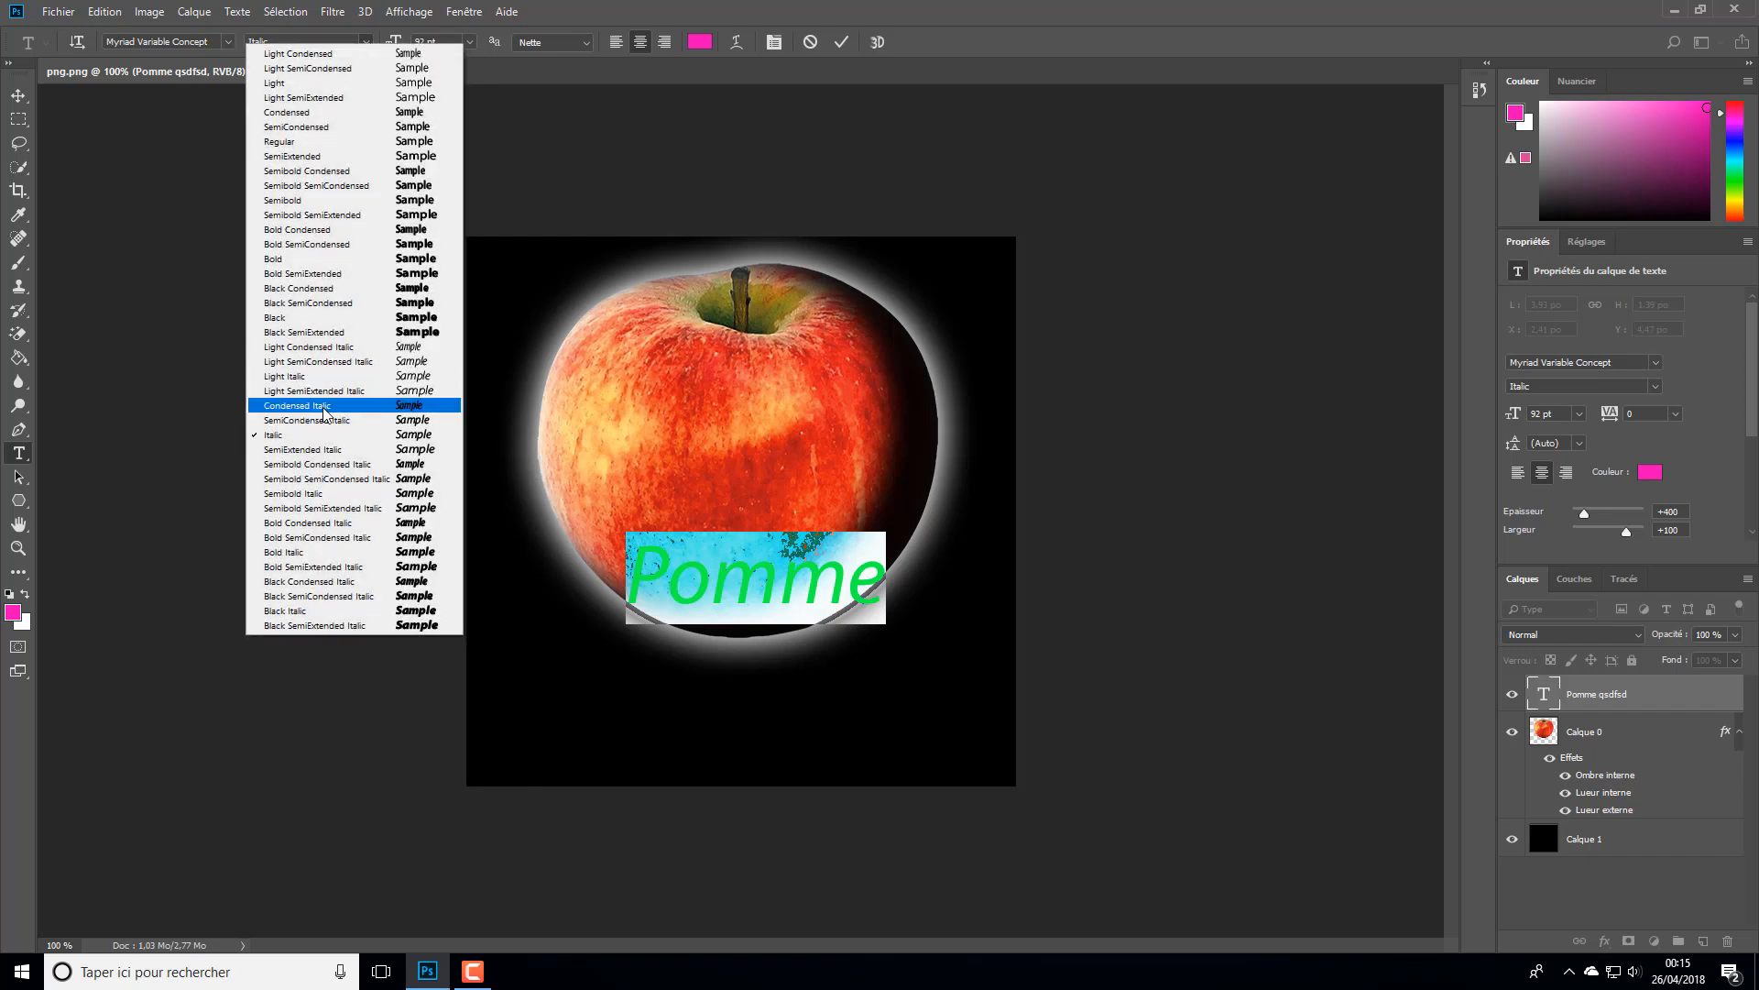
{"action": "left_click", "coordinate": [346, 537]}
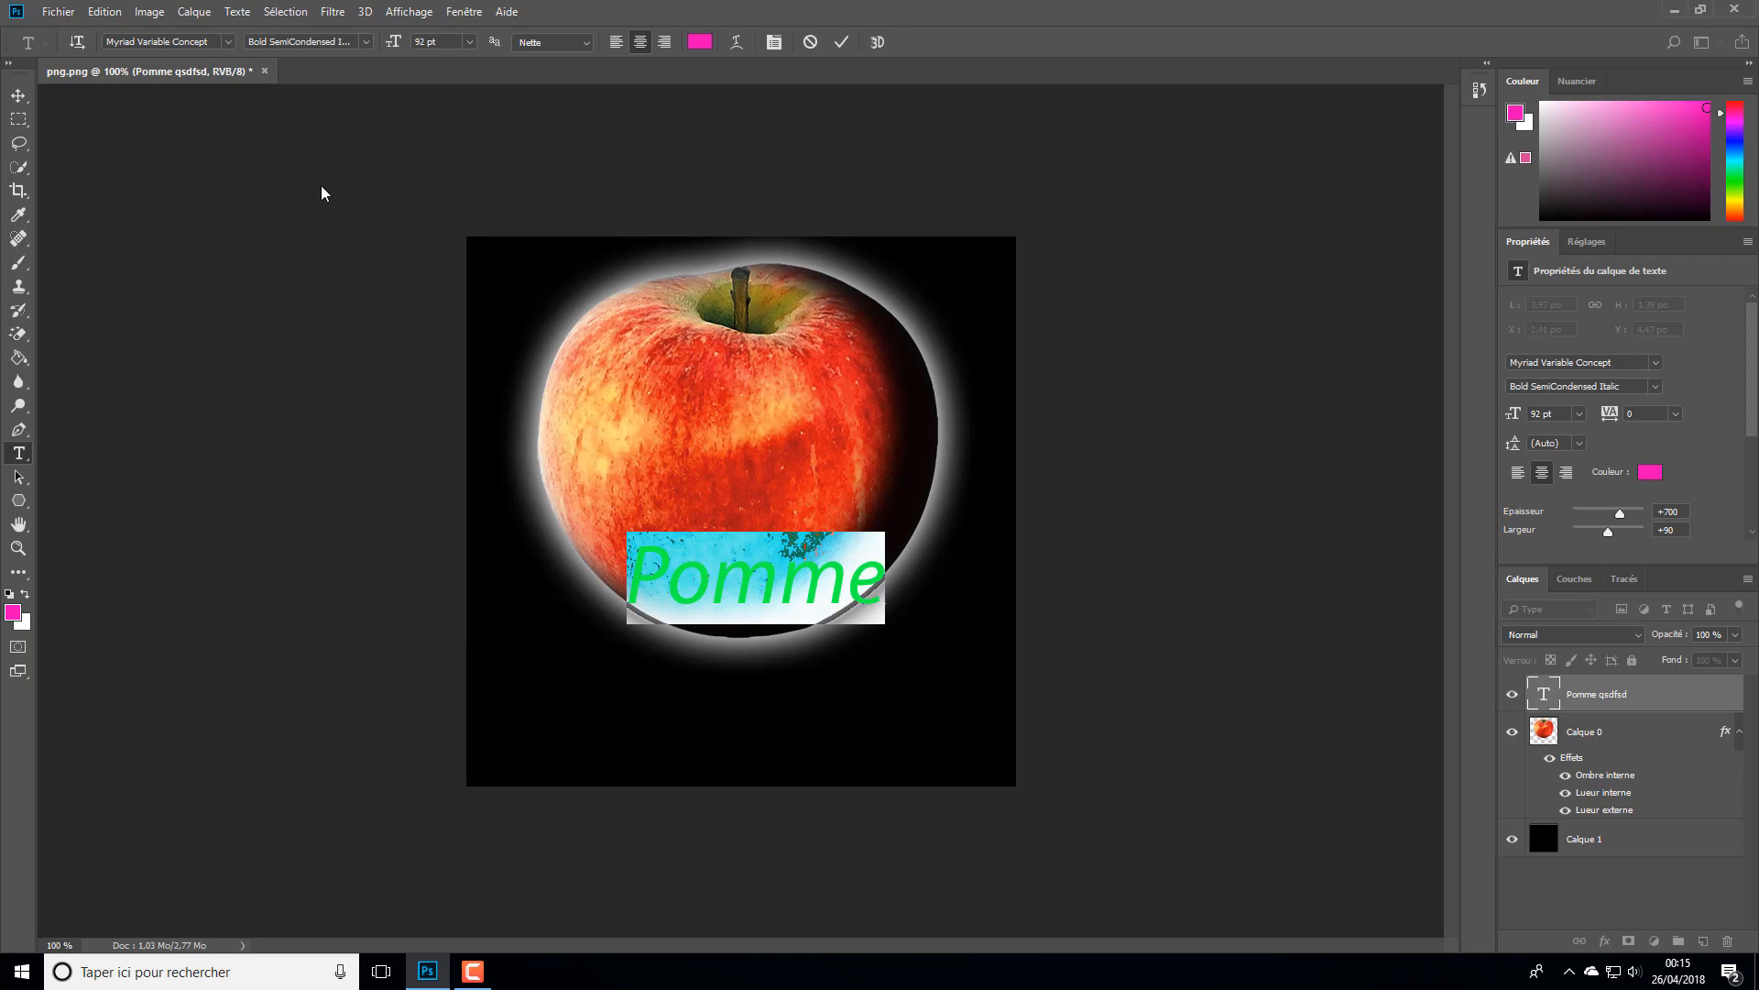
- Search the fonts for "arial" and set the selected text to Arial Regular
{"action": "left_click", "coordinate": [220, 43]}
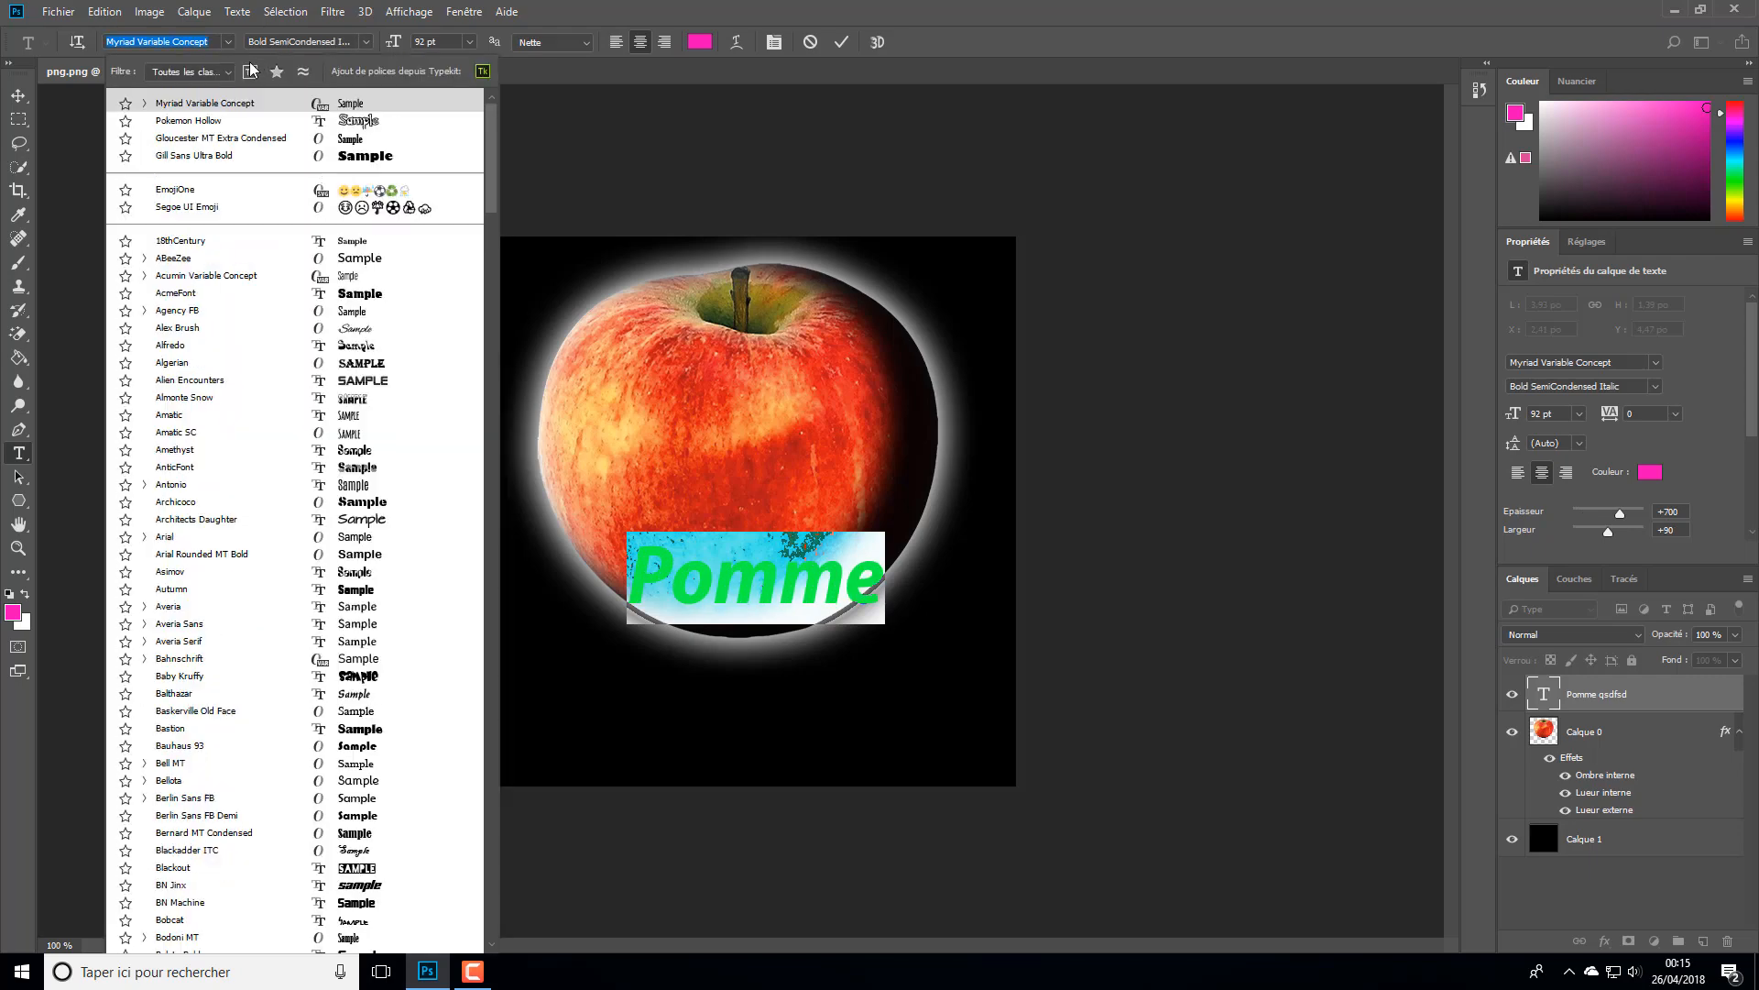
{"action": "type", "text": "arial"}
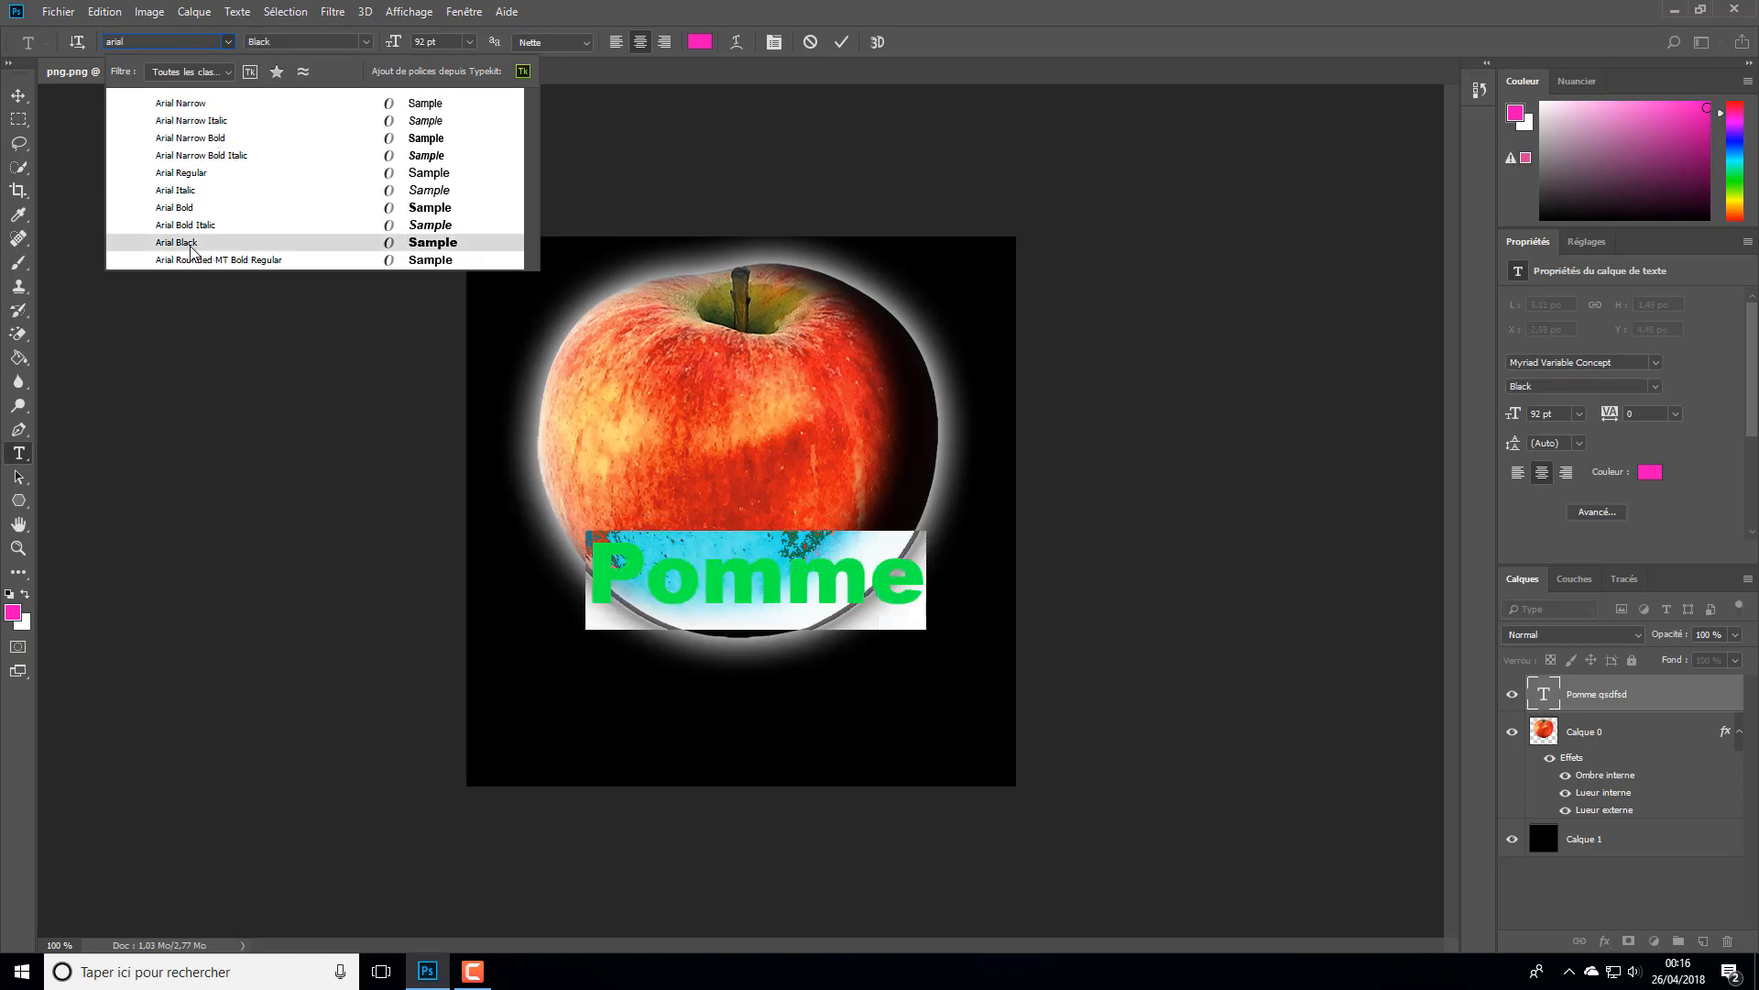
{"action": "left_click", "coordinate": [221, 174]}
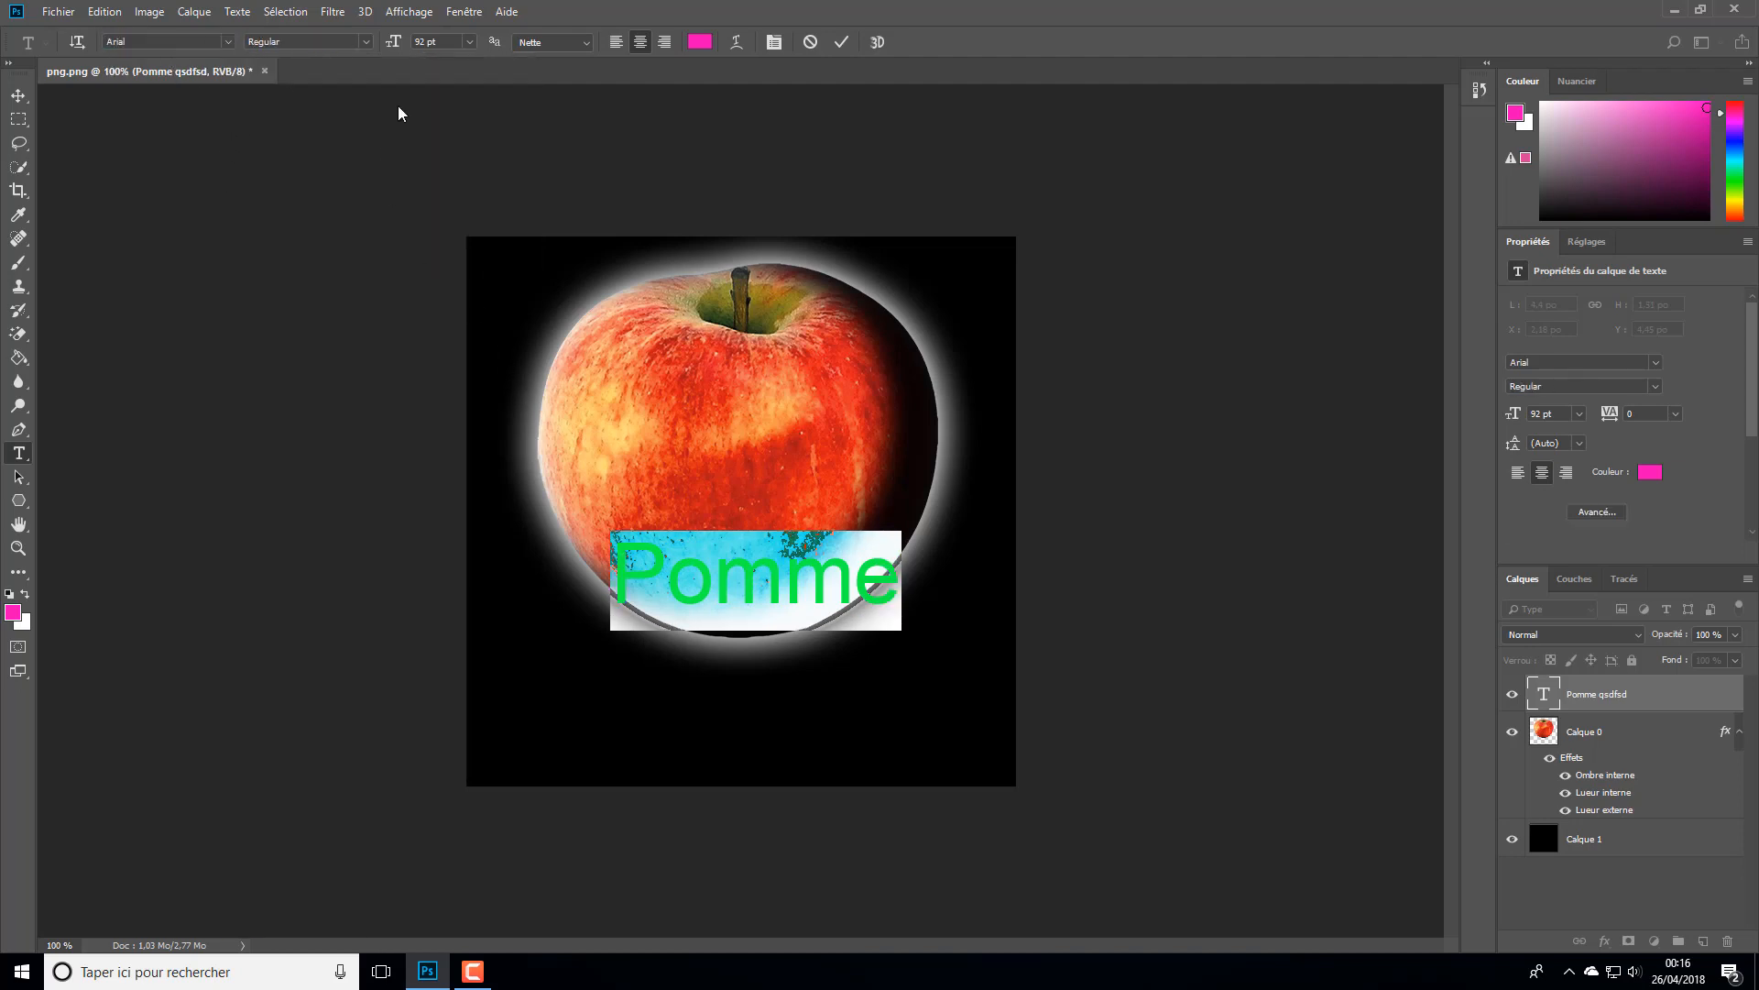
- Try the Arial styles Italic, Black and Bold Italic on the selected text, ending on Regular
{"action": "left_click", "coordinate": [362, 43]}
{"action": "left_click", "coordinate": [354, 136]}
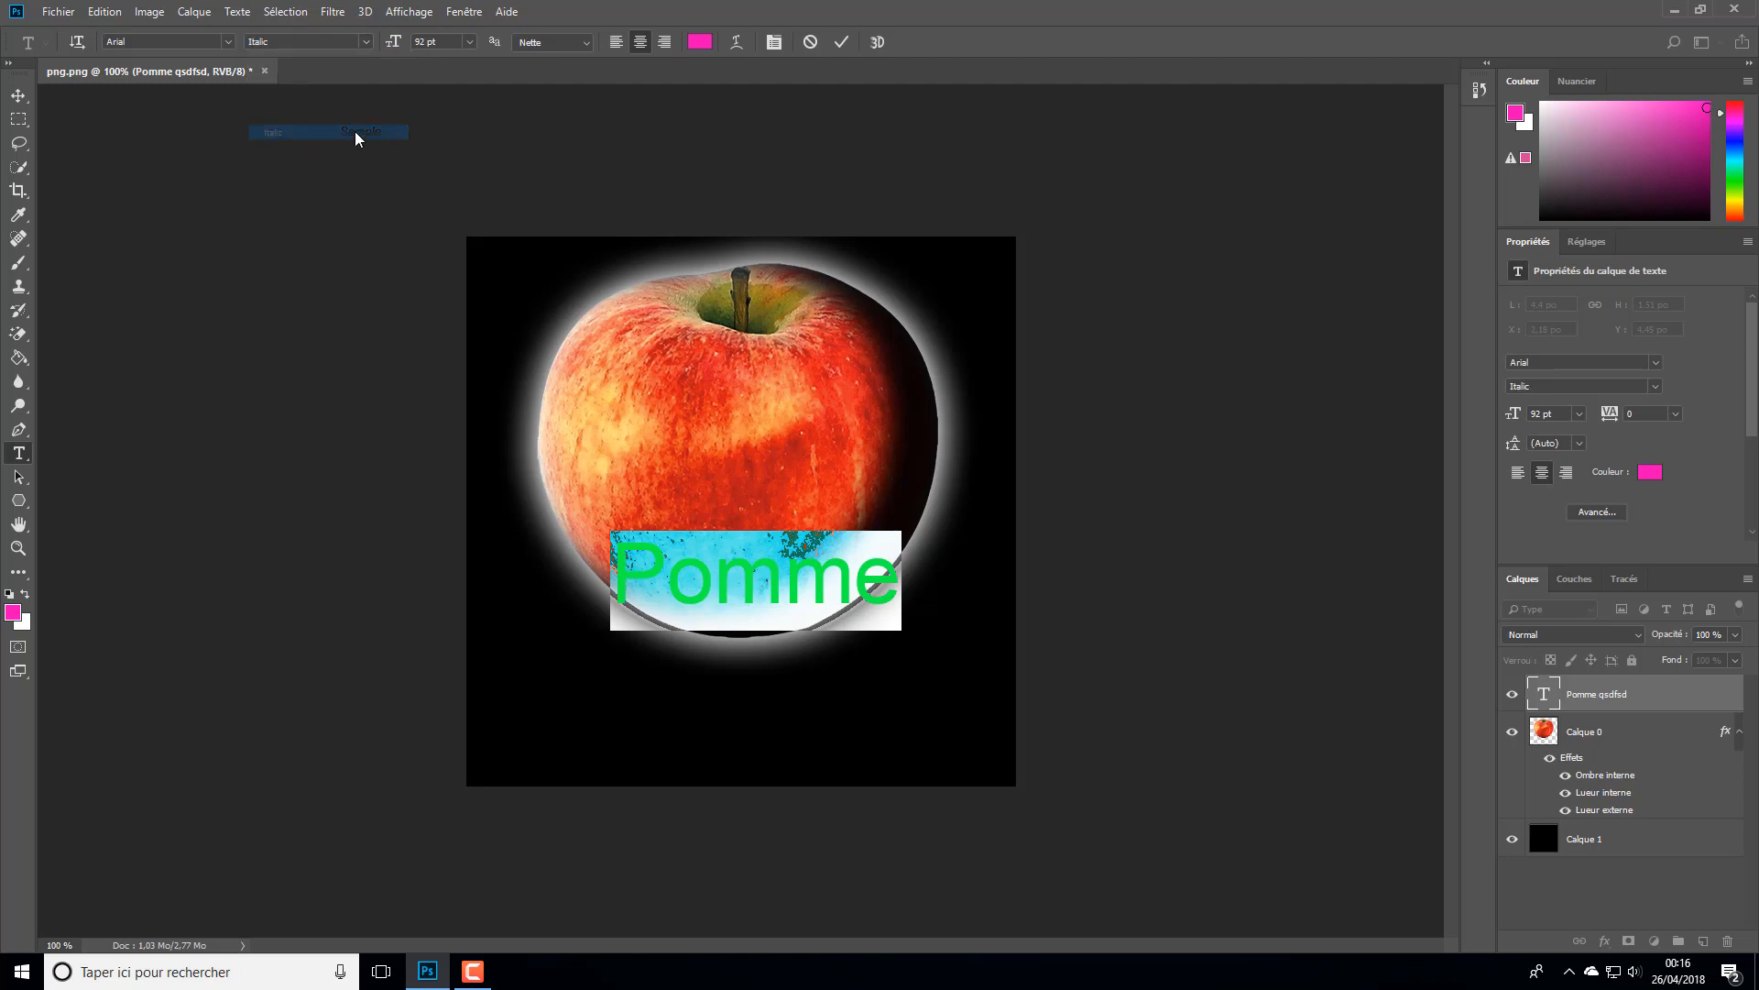
{"action": "left_click", "coordinate": [365, 42]}
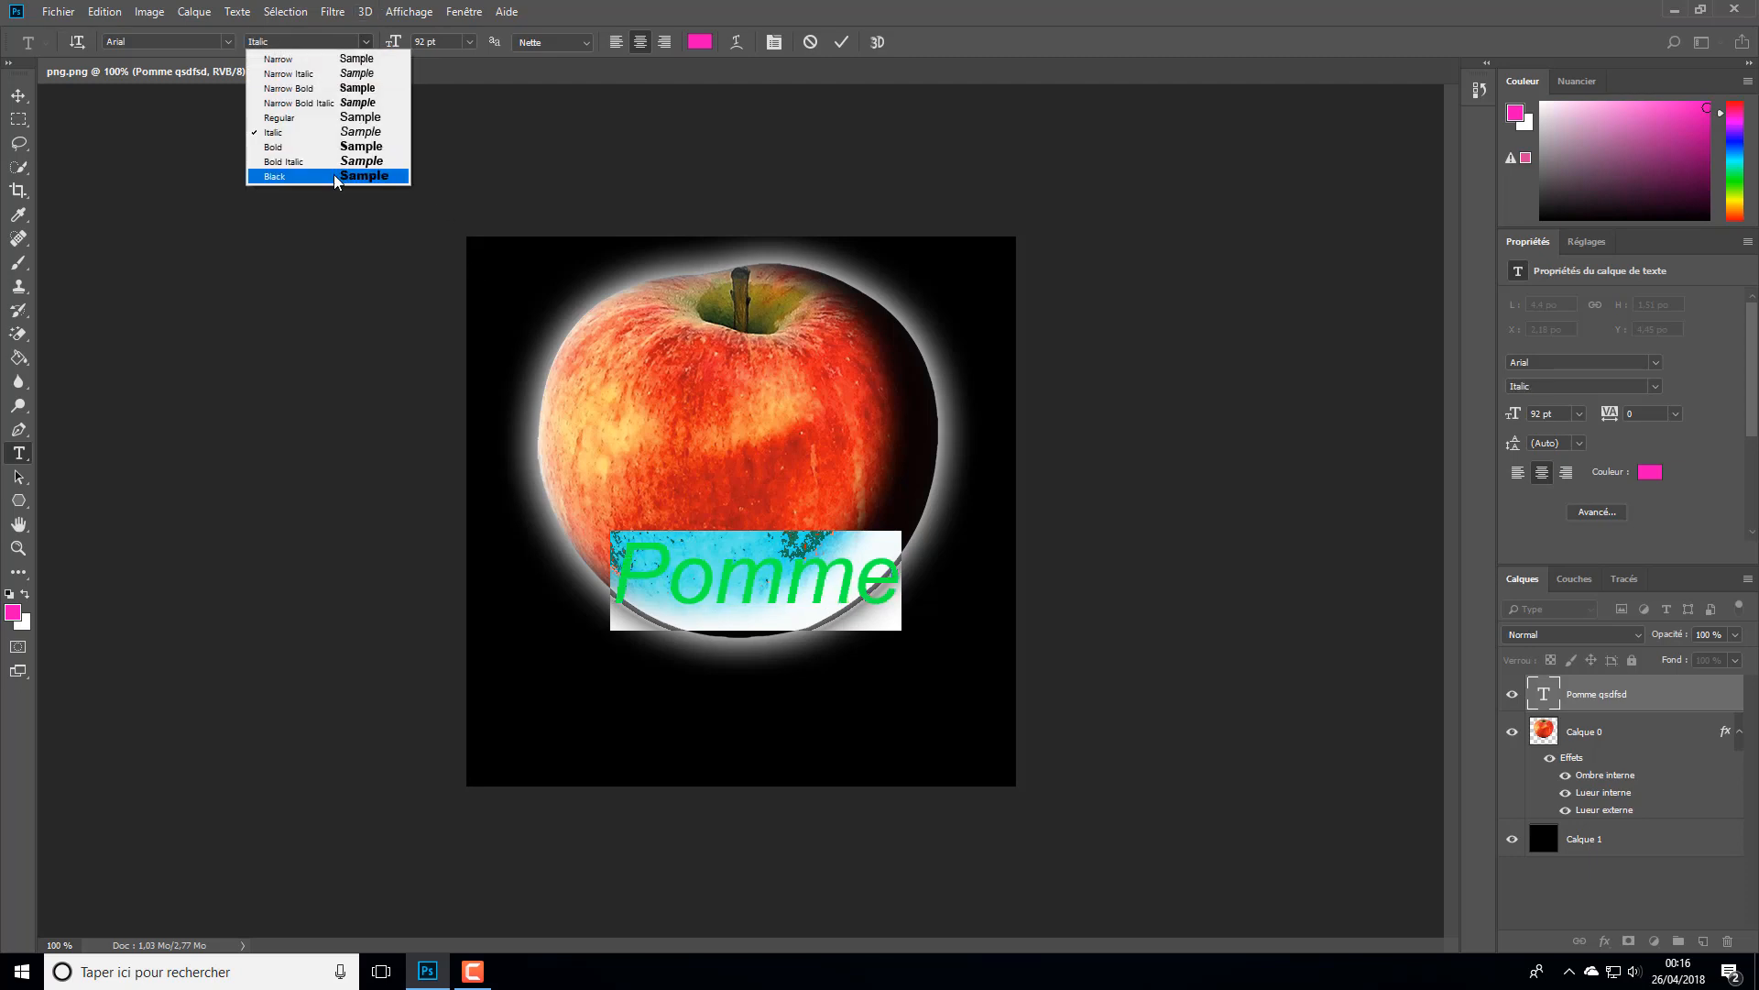
{"action": "left_click", "coordinate": [341, 178]}
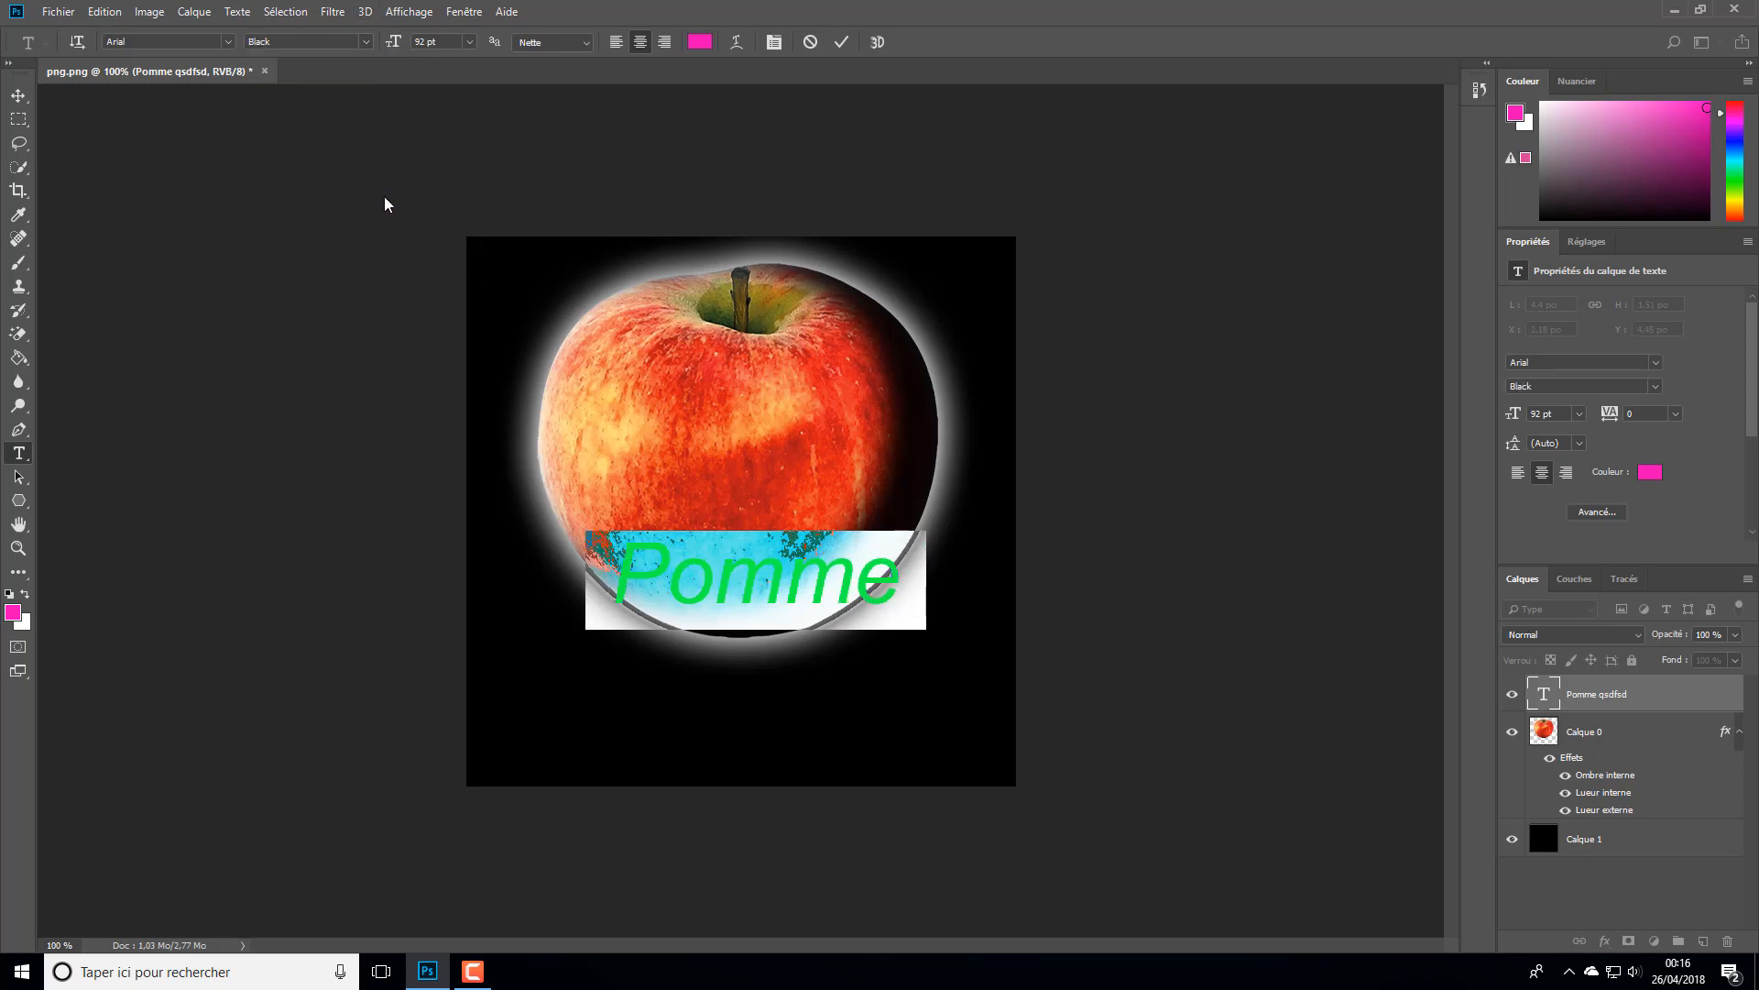
{"action": "left_click", "coordinate": [368, 44]}
{"action": "left_click", "coordinate": [342, 167]}
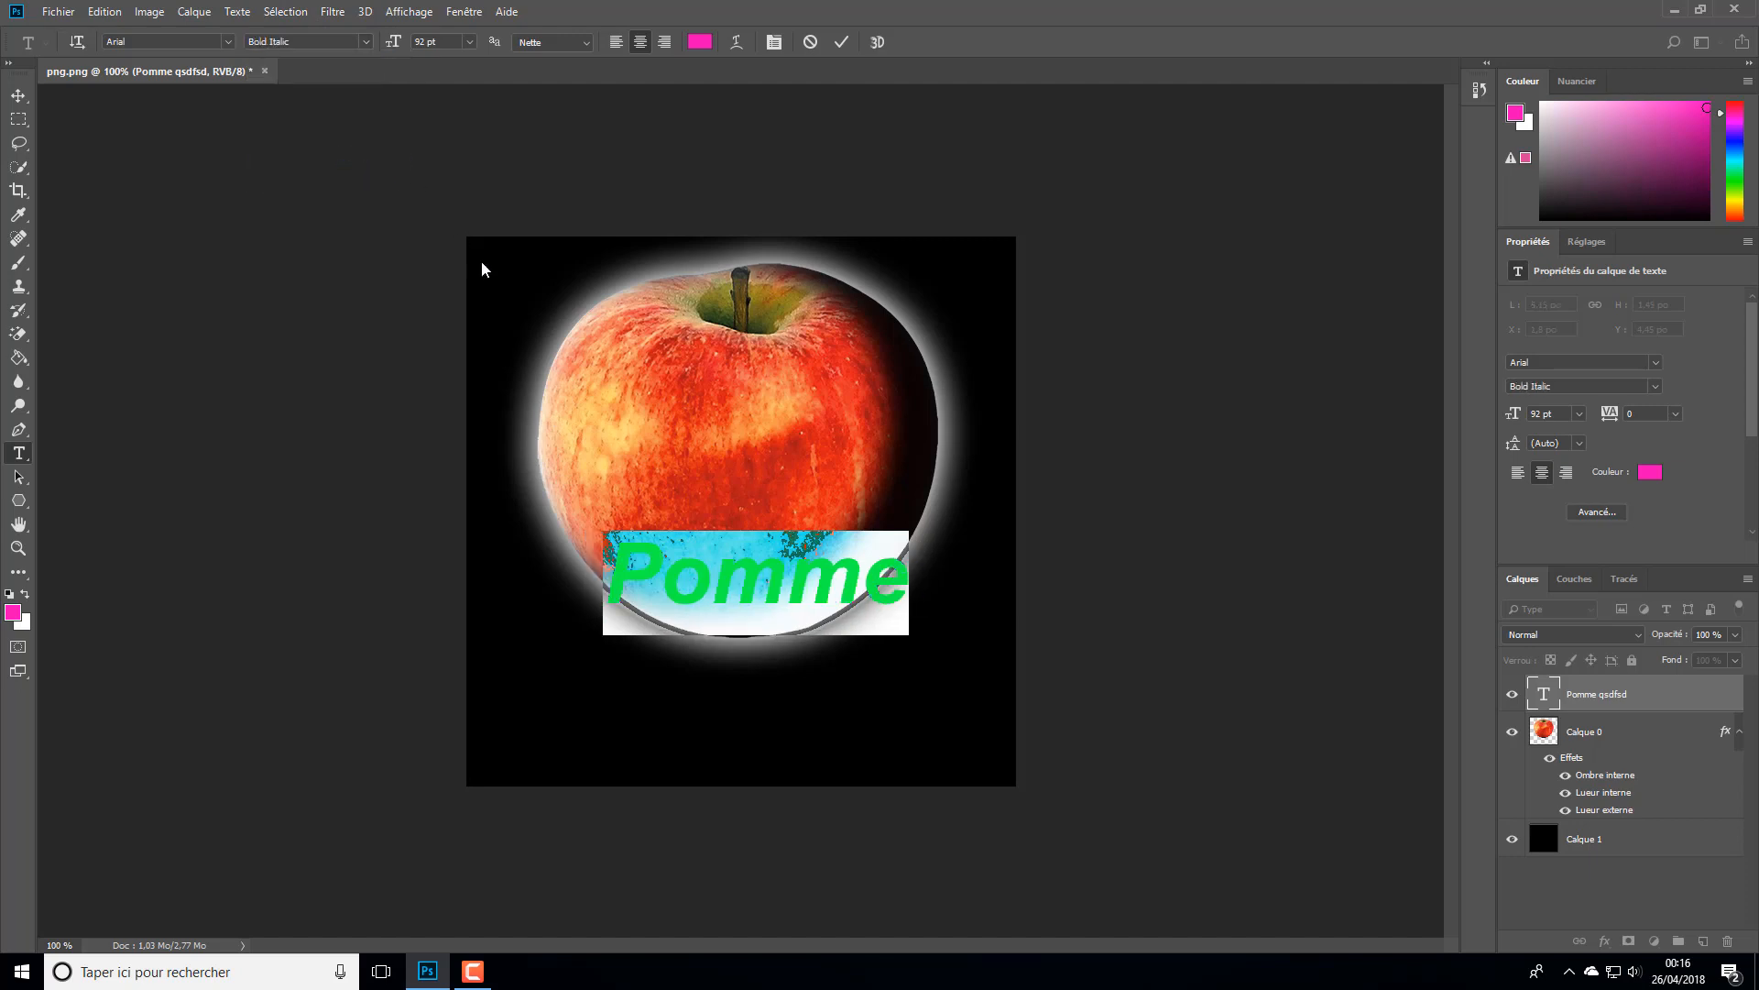
{"action": "left_click", "coordinate": [365, 43]}
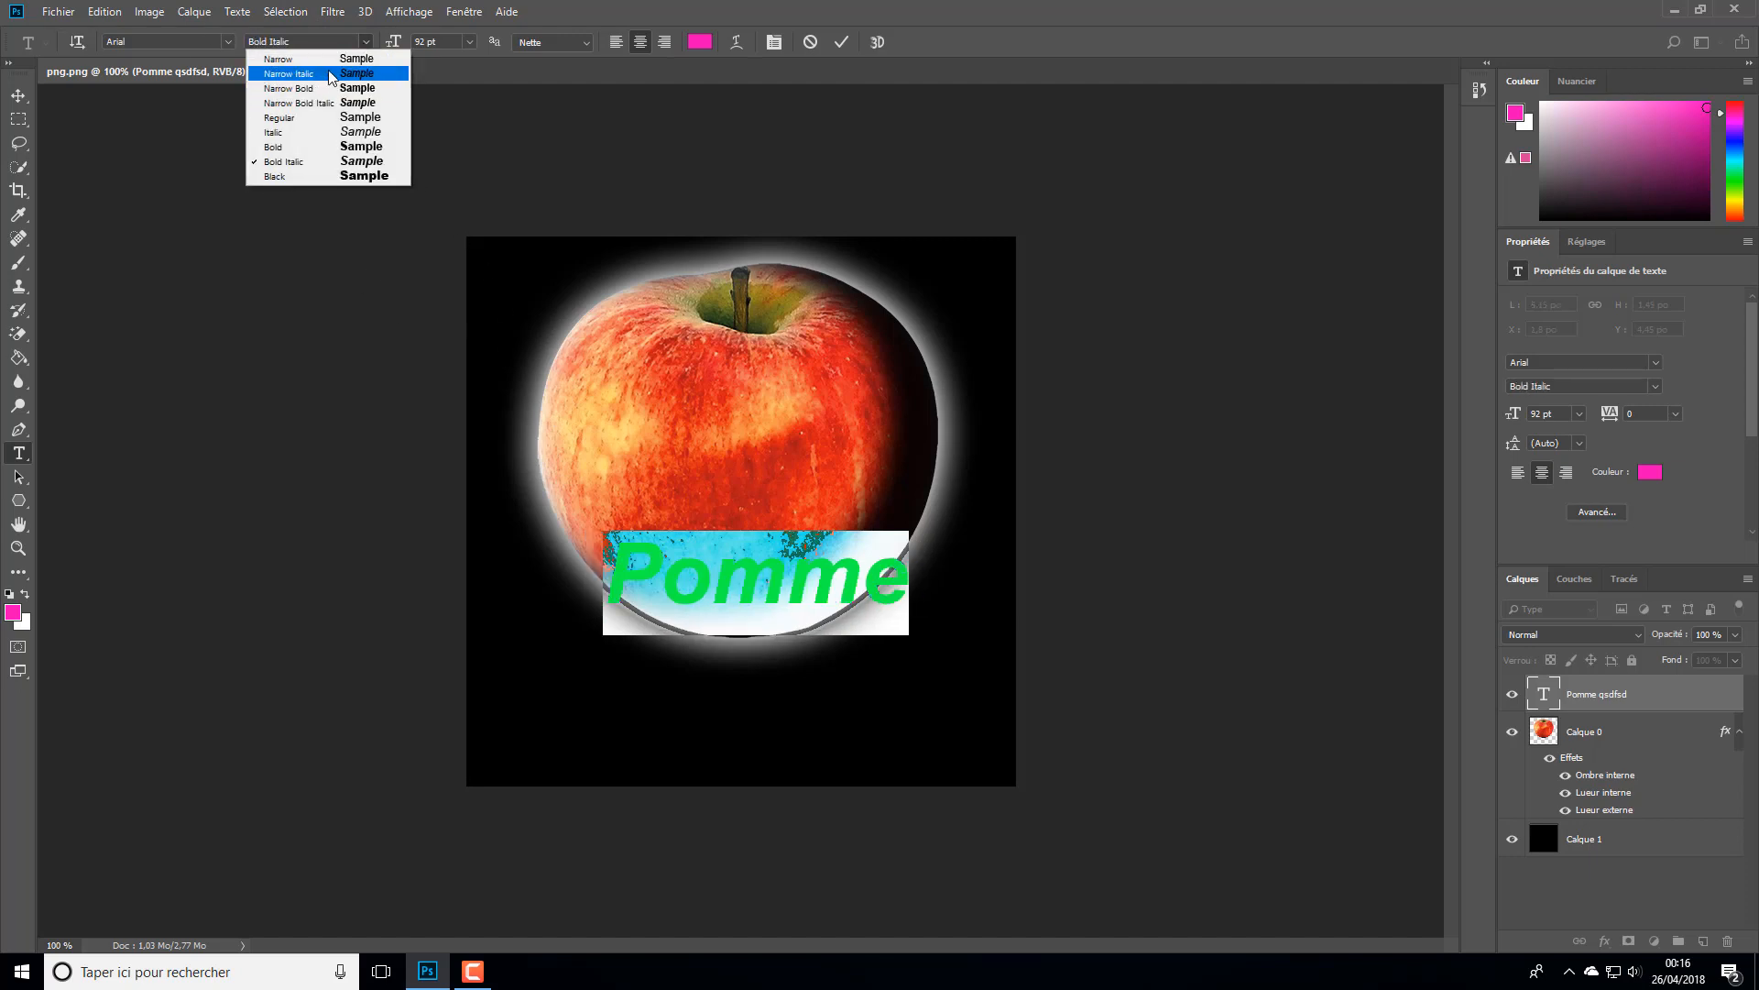
{"action": "left_click", "coordinate": [303, 118]}
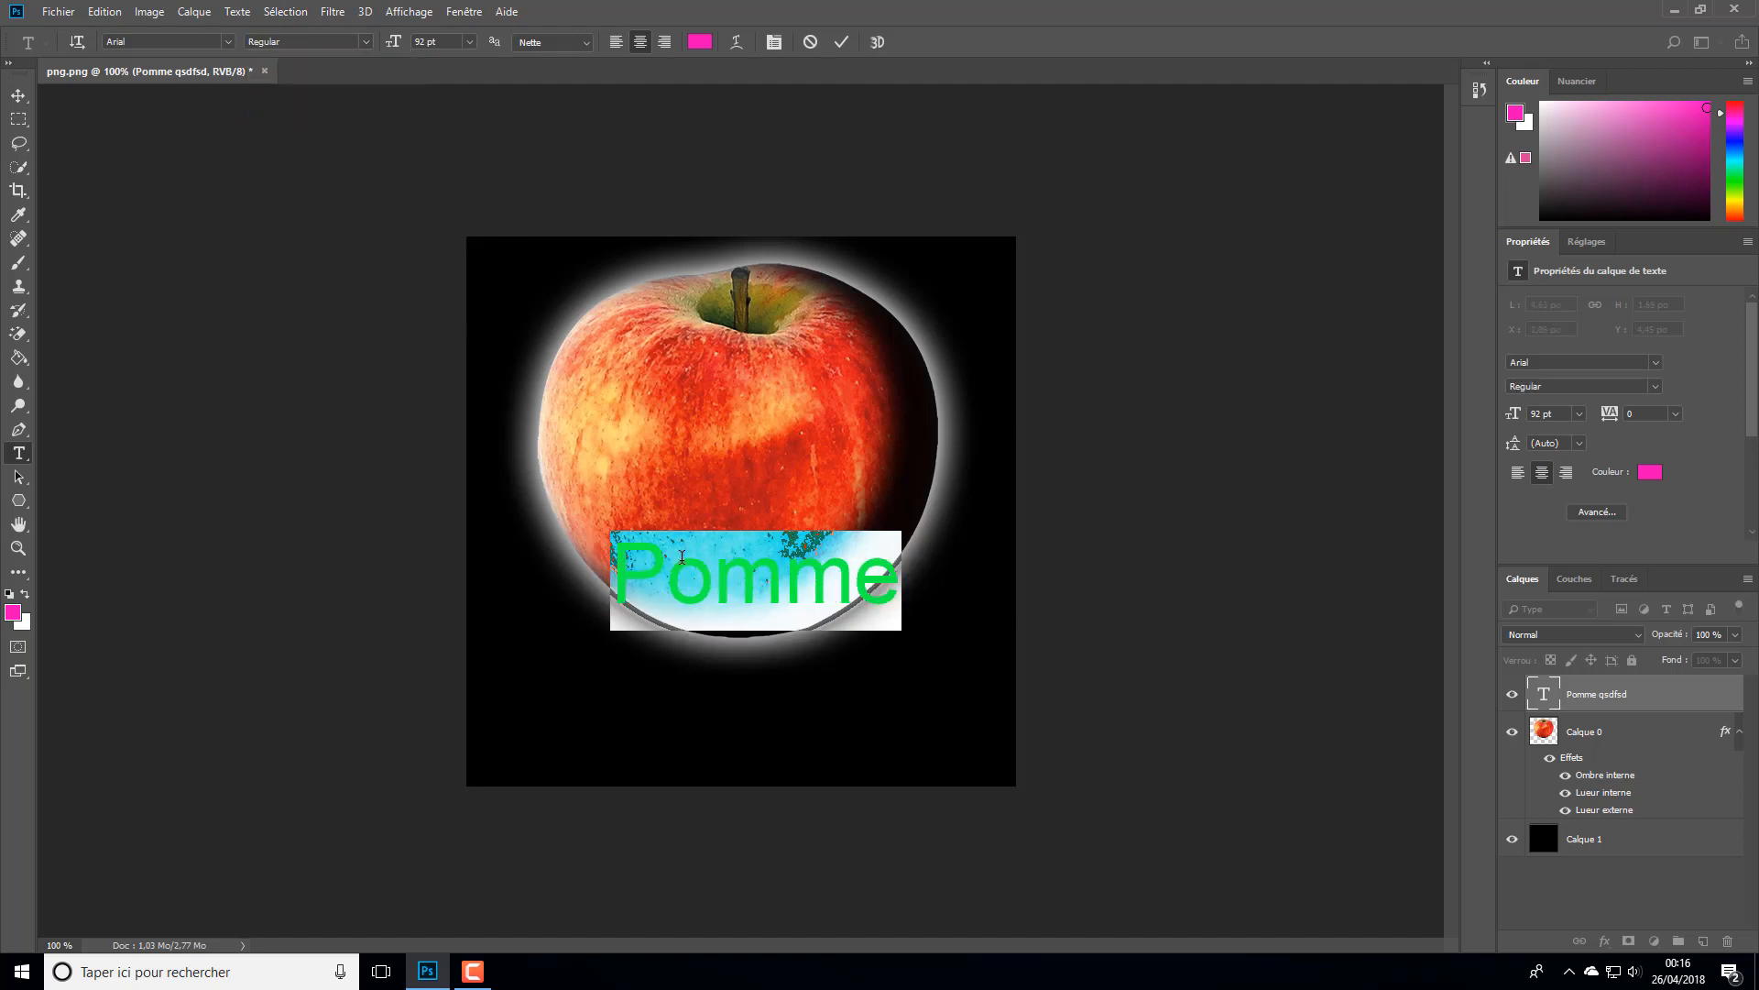
- Commit the text edit and move "Pomme" into the black area below the apple, roughly centred horizontally
{"action": "left_click", "coordinate": [841, 42]}
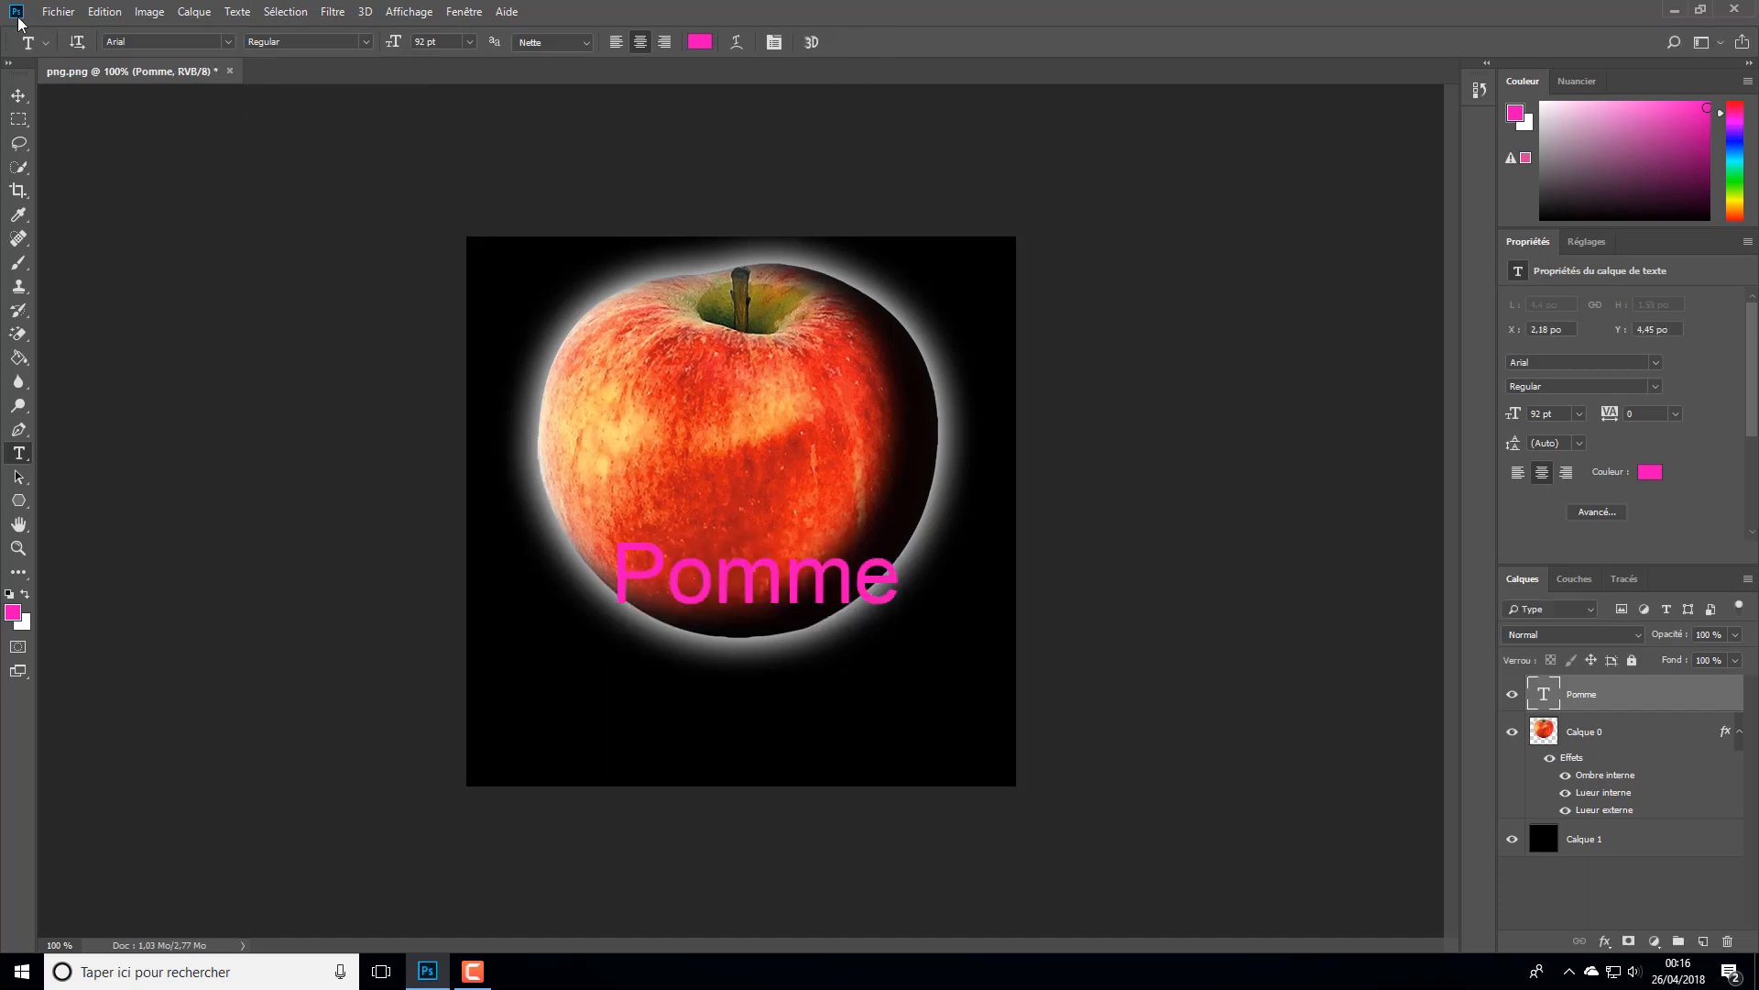
{"action": "left_click", "coordinate": [18, 97]}
{"action": "left_click_drag", "start_coordinate": [790, 596], "coordinate": [769, 733]}
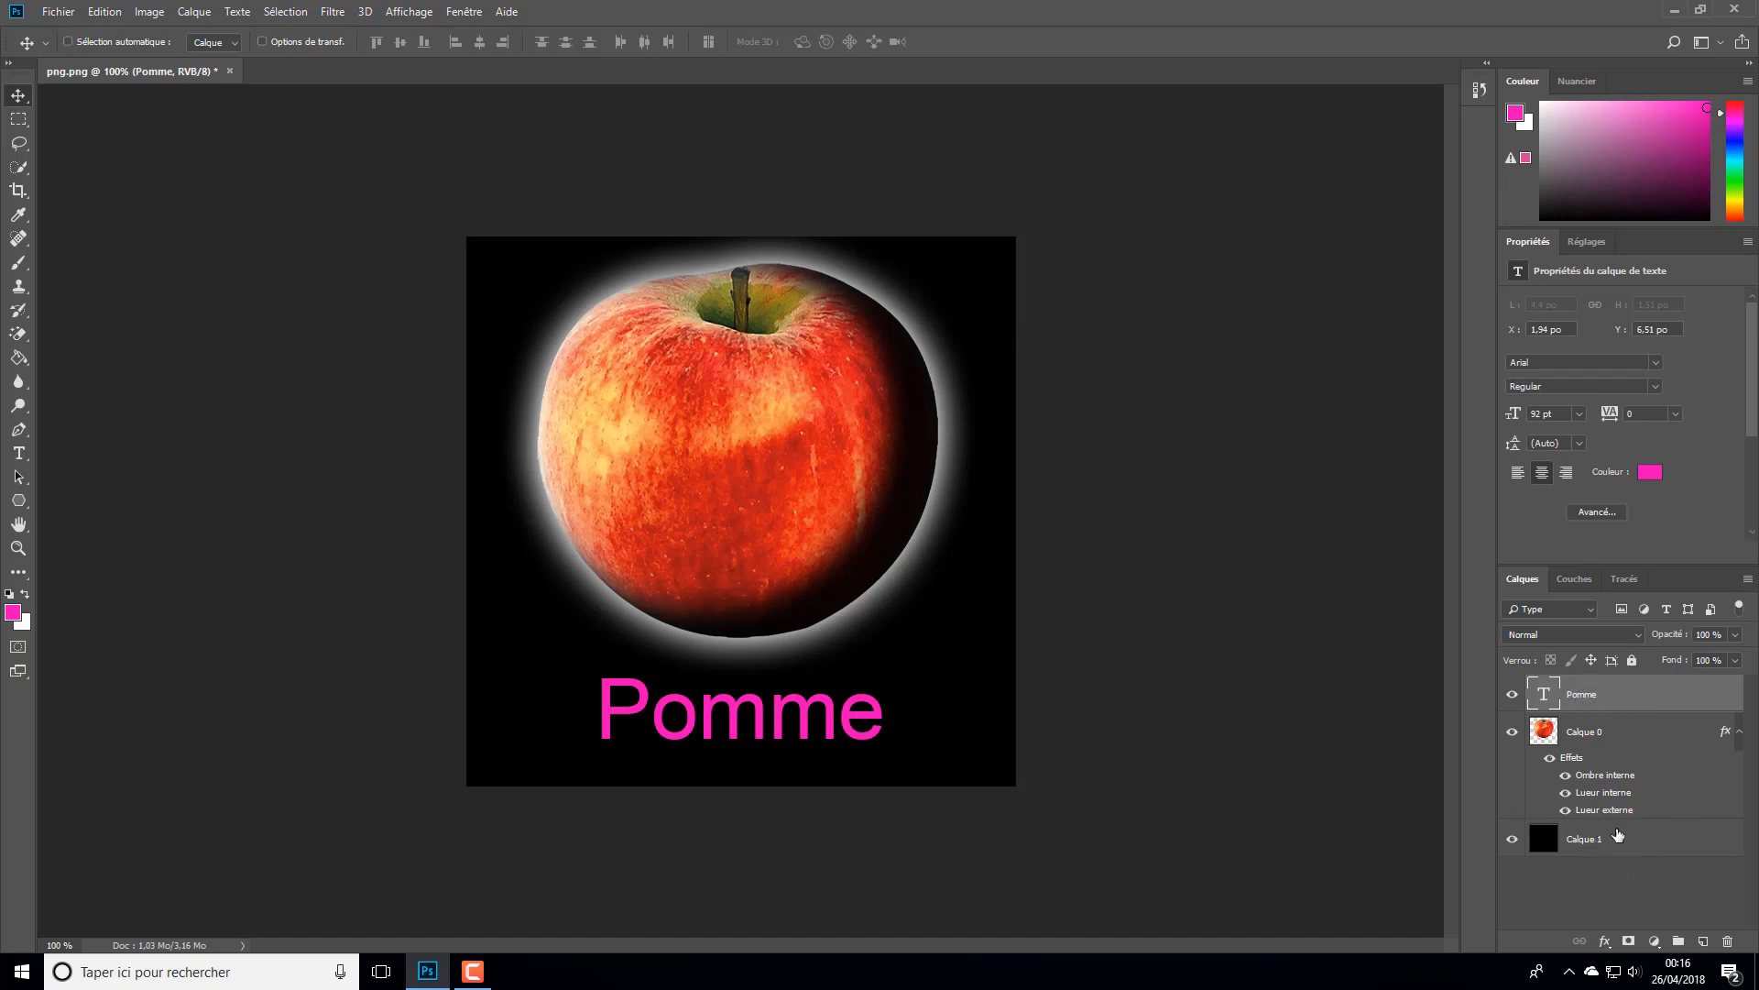
- Add the black layer Calque 1 to the selection and try aligning vertical centres, ending with bottom edges aligned
{"action": "left_click", "coordinate": [1605, 845], "text": "ctrl"}
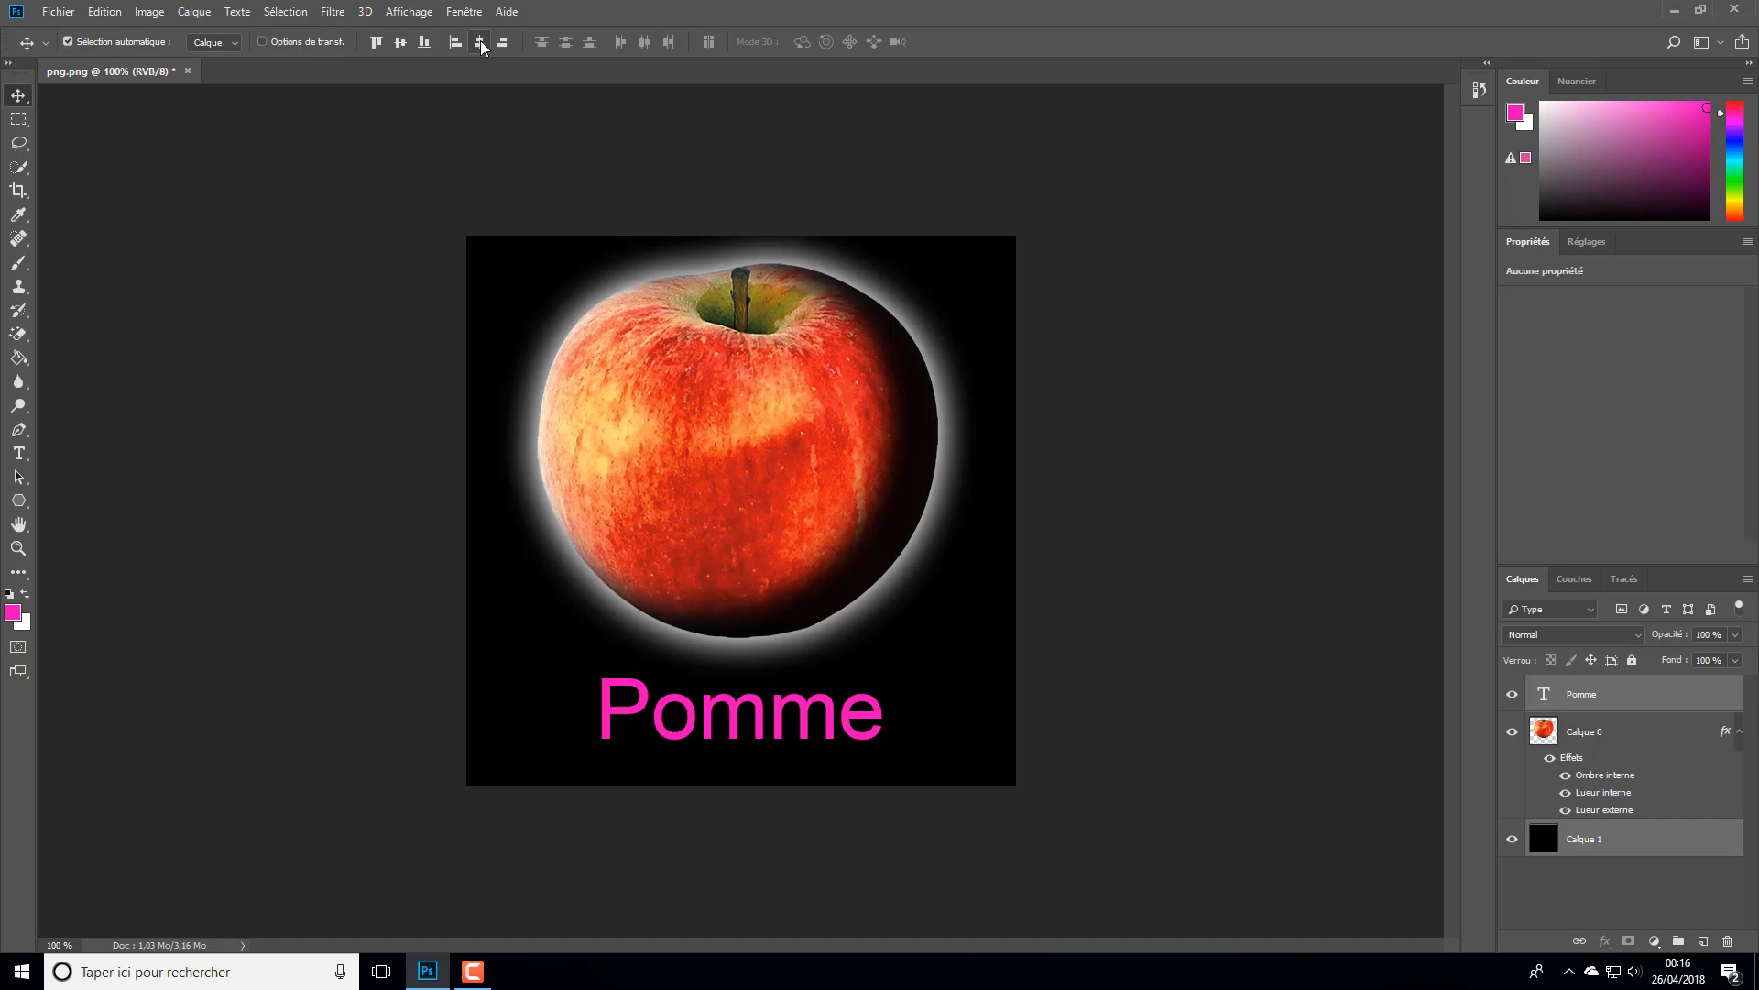
{"action": "left_click", "coordinate": [405, 46]}
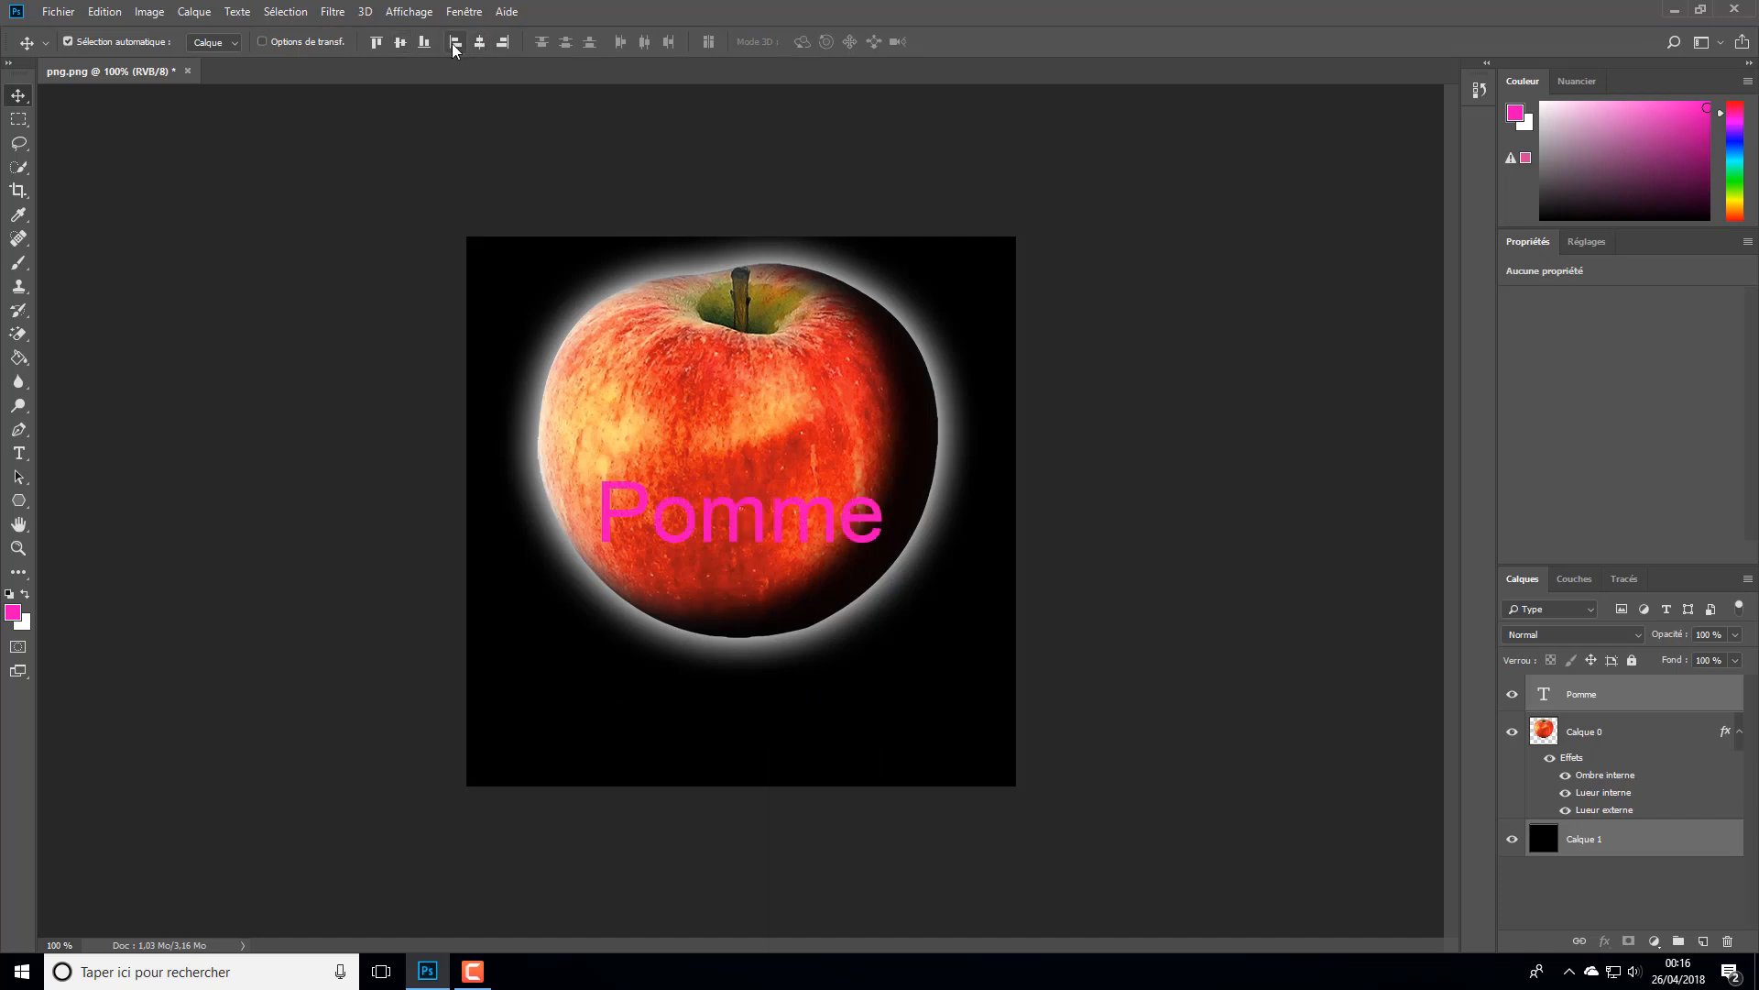
{"action": "left_click", "coordinate": [424, 43]}
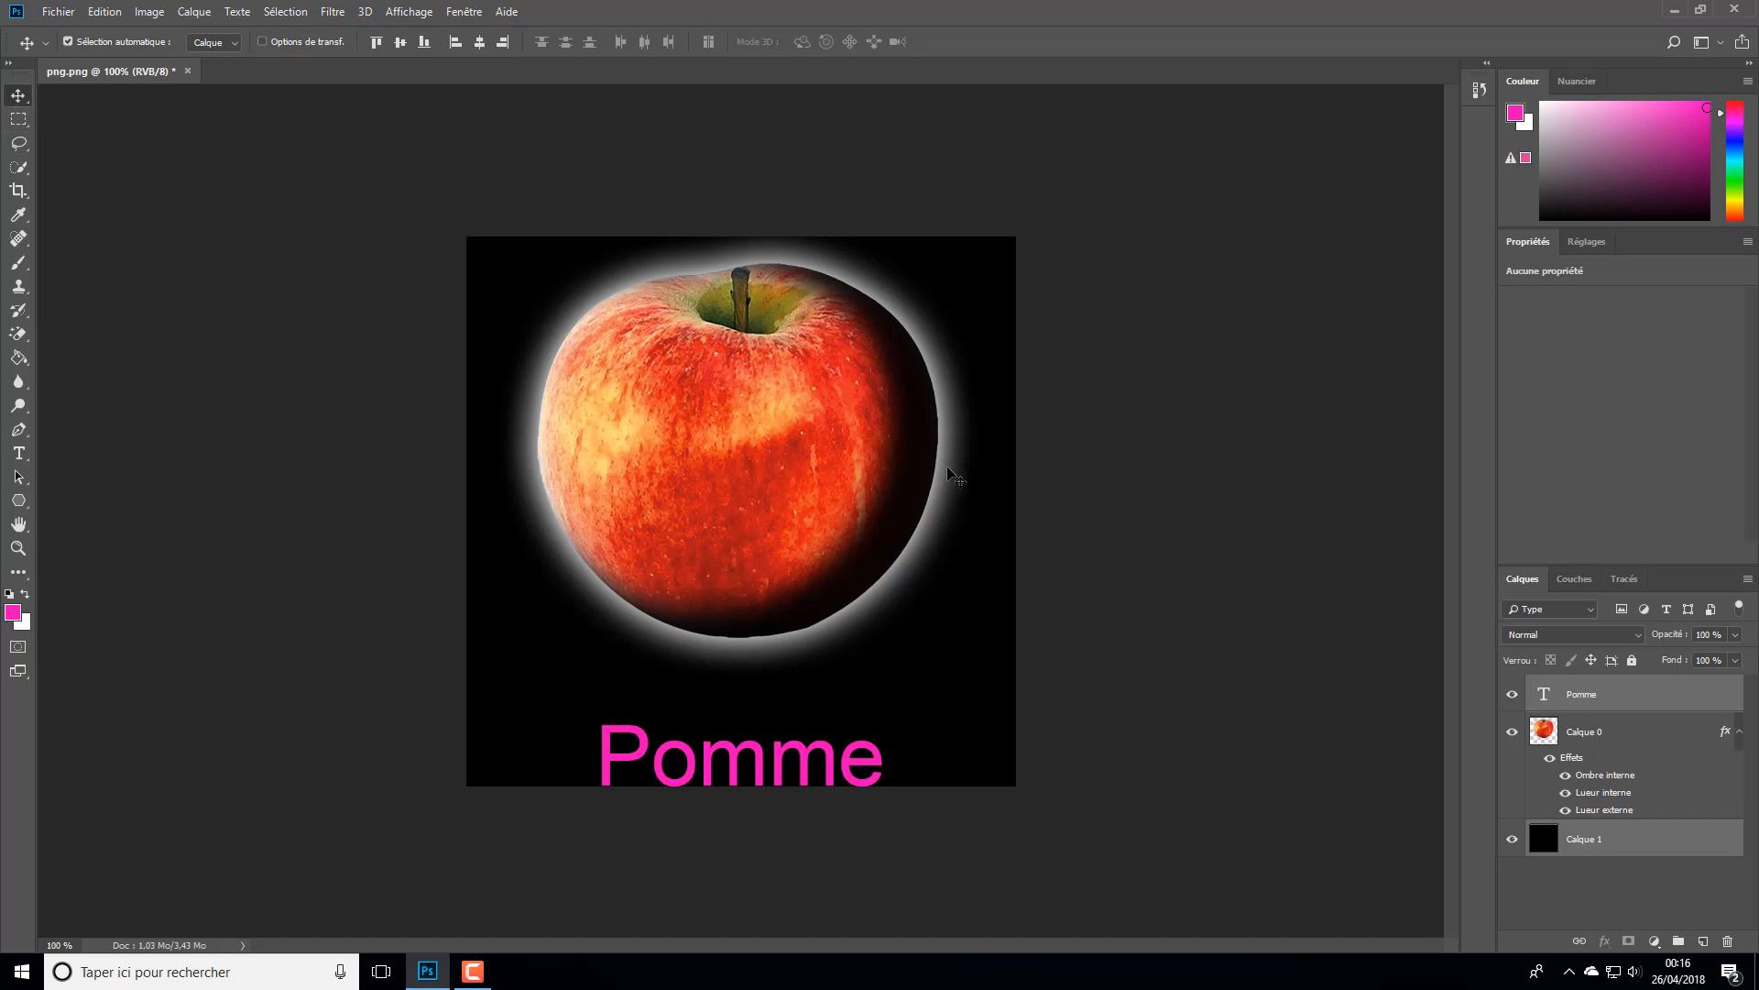
- Try nudging the text and black background layers slightly upward together, and undo the nudge
{"action": "key", "text": "Up"}
{"action": "key", "text": "Up"}
{"action": "key", "text": "Up"}
{"action": "key", "text": "Up"}
{"action": "key", "text": "Up"}
{"action": "key", "text": "Up"}
{"action": "key", "text": "Up"}
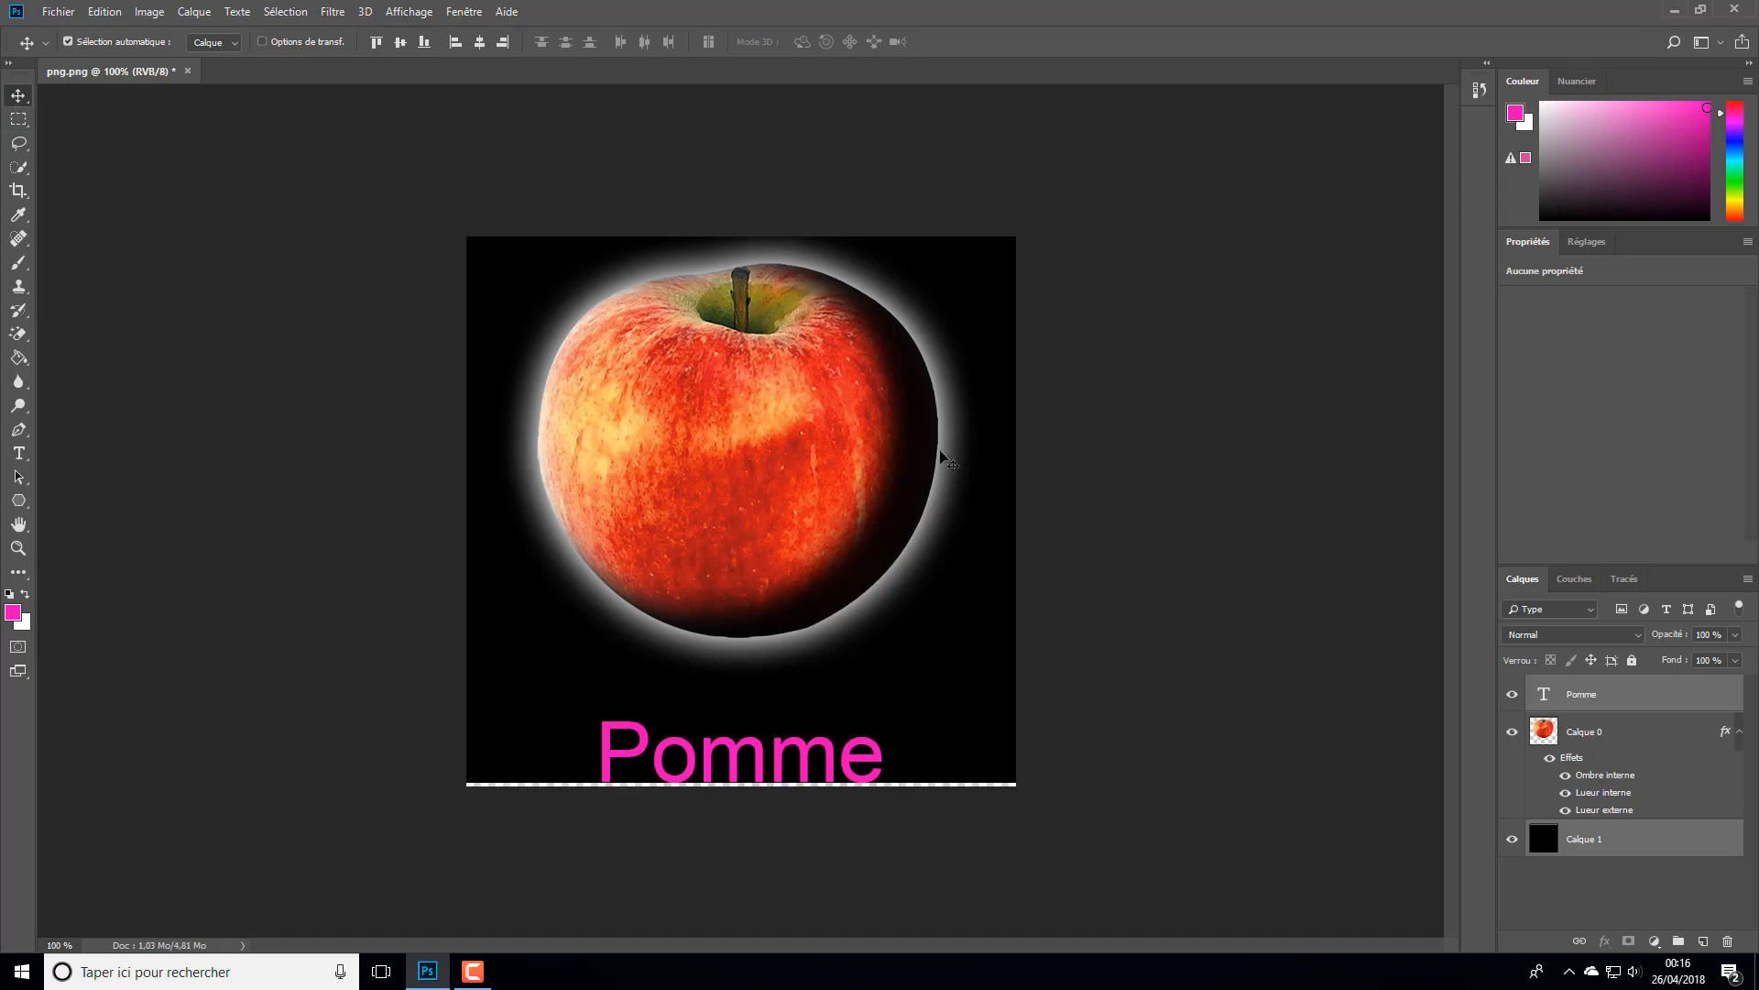
{"action": "key", "text": "ctrl"}
{"action": "key", "text": "ctrl+z"}
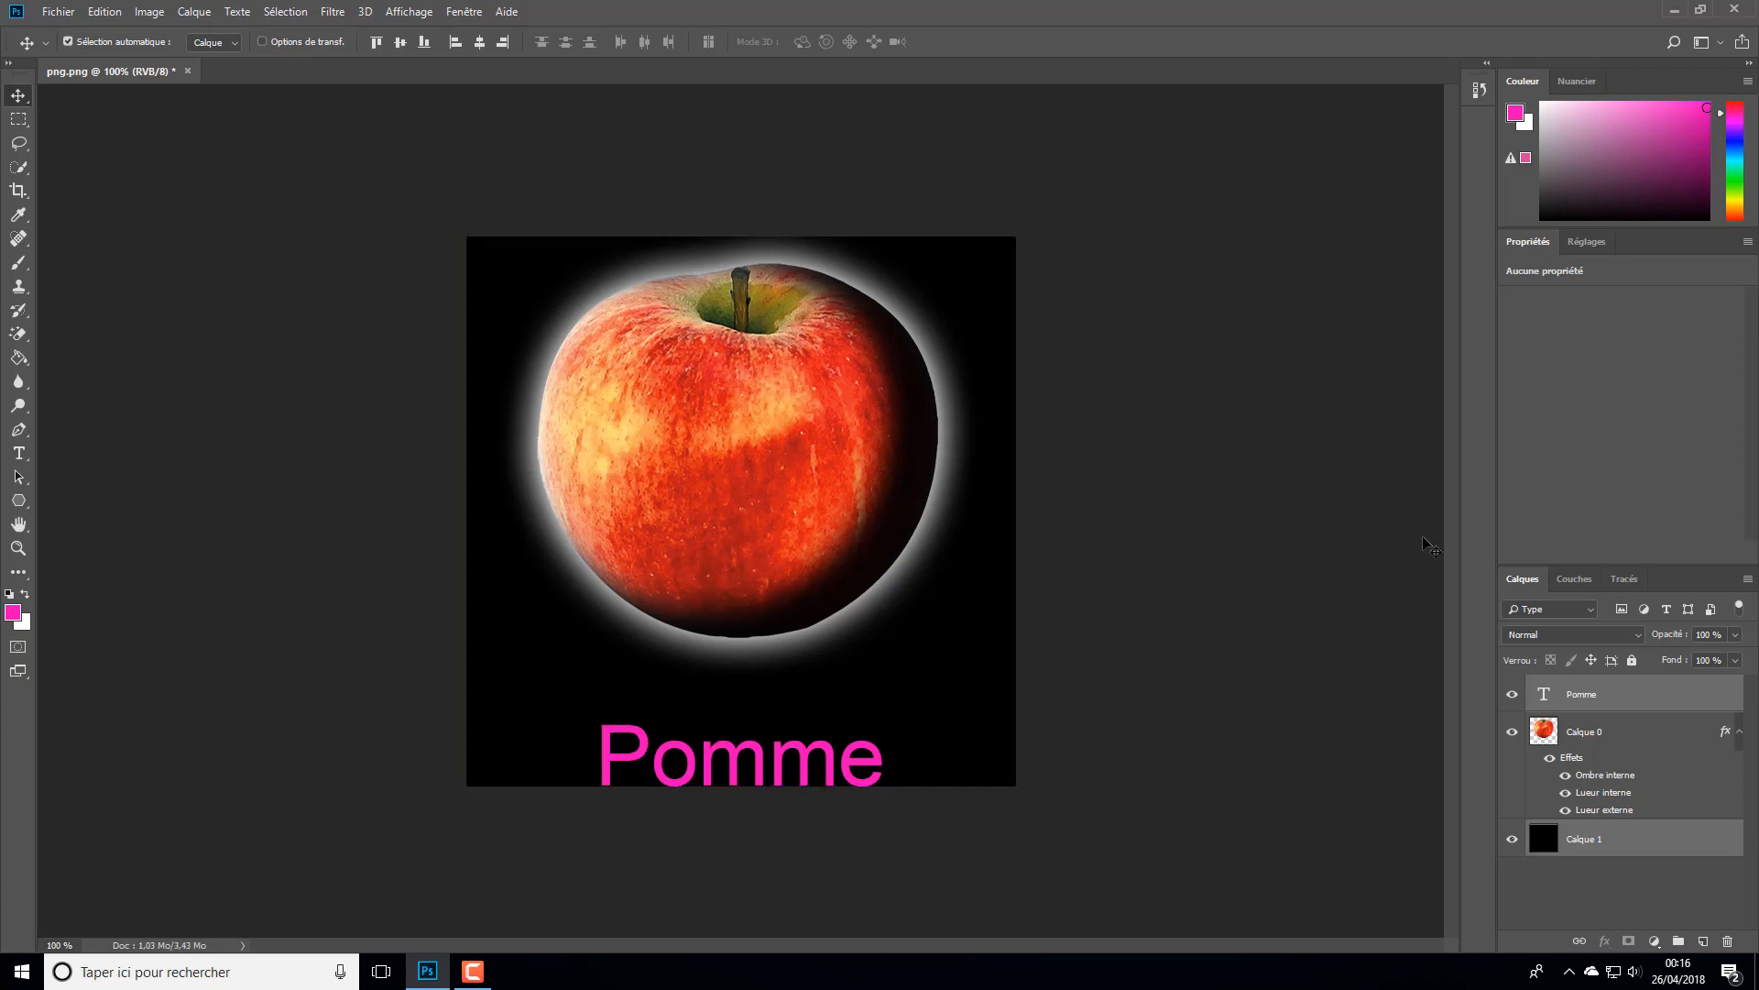
- Select only the Pomme text layer and nudge it upward to a Y position of 6.44 po
{"action": "left_click", "coordinate": [1601, 708]}
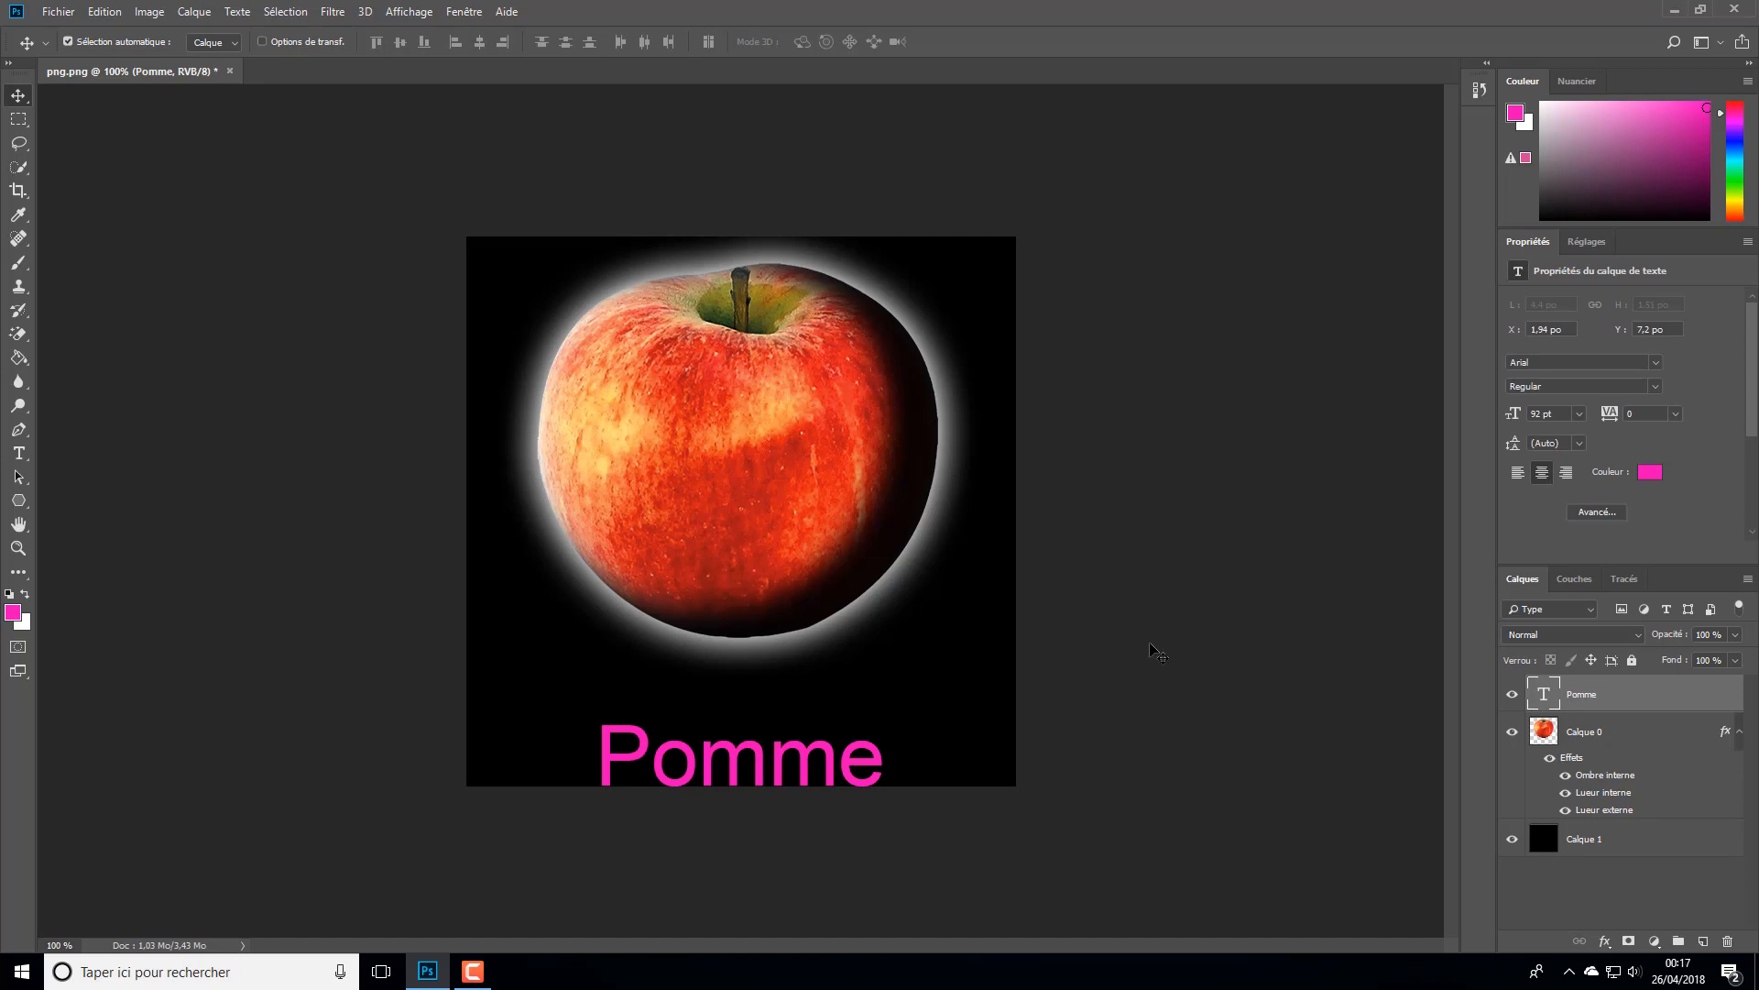
{"action": "key", "text": "Up"}
{"action": "key", "text": "Up"}
{"action": "key", "text": "Up"}
{"action": "key", "text": "Up"}
{"action": "key", "text": "Up"}
{"action": "key", "text": "Up"}
{"action": "key", "text": "Up"}
{"action": "key", "text": "Up"}
{"action": "key", "text": "Up"}
{"action": "key", "text": "Up"}
{"action": "key", "text": "Up"}
{"action": "key", "text": "Up"}
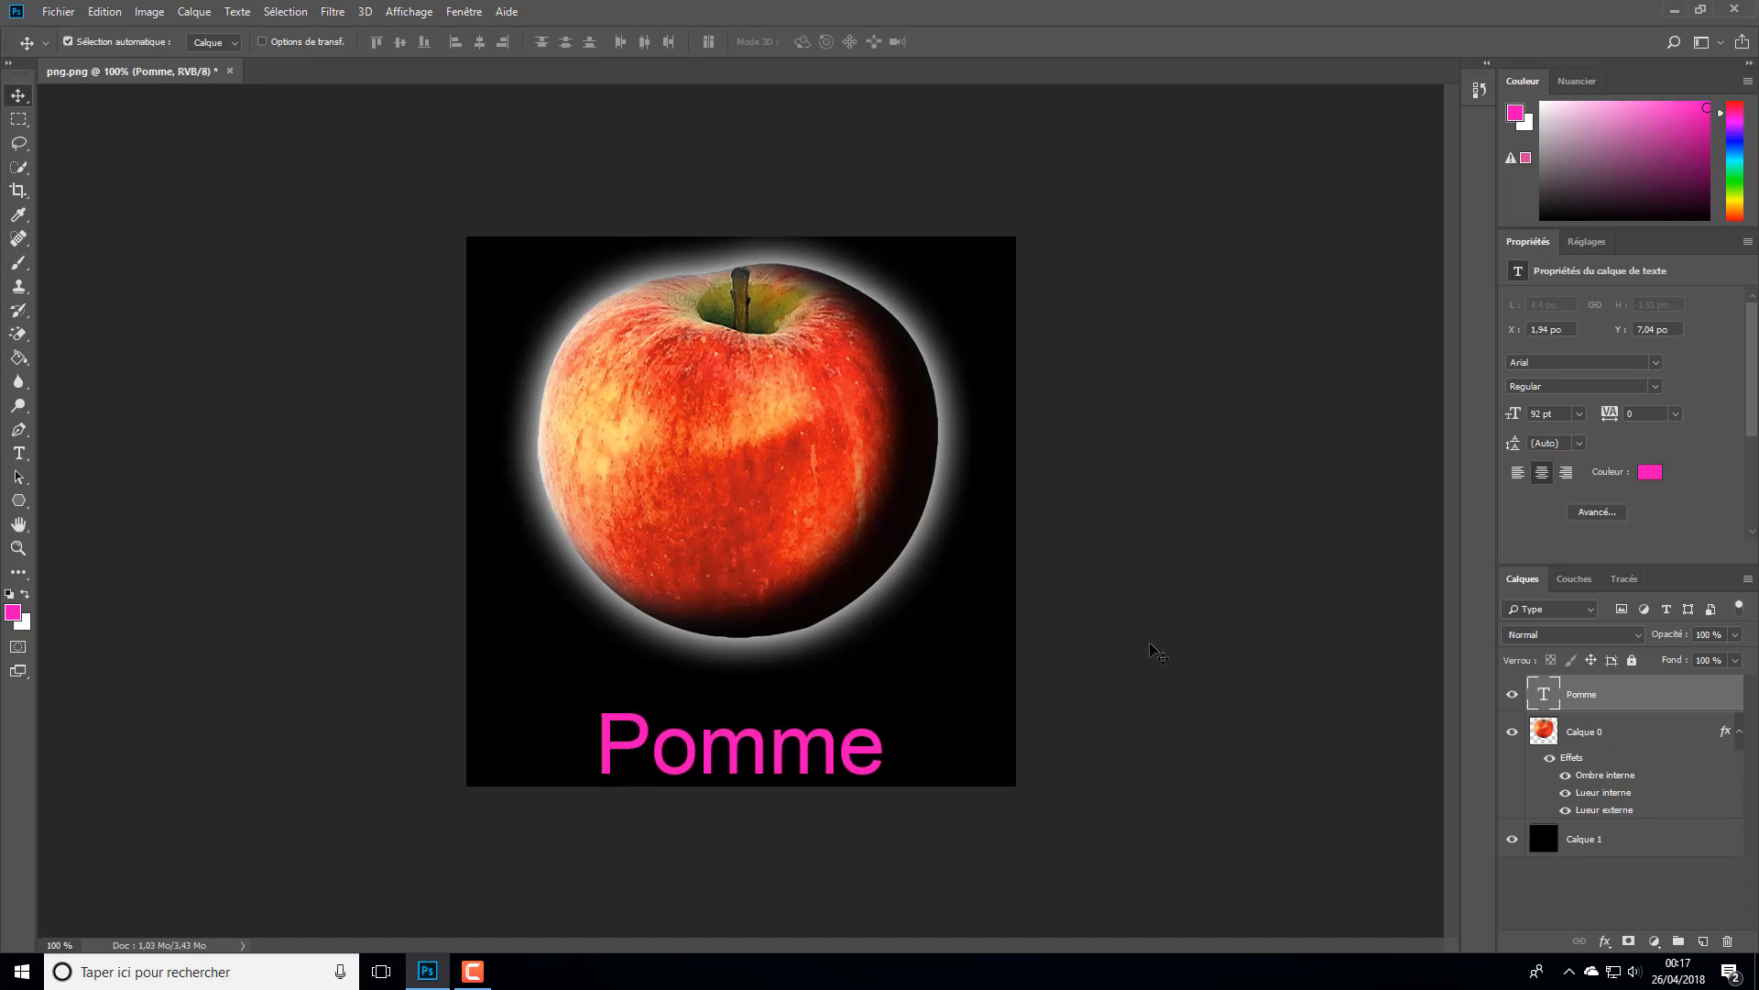
{"action": "key", "text": "Up"}
{"action": "key", "text": "Up"}
{"action": "key", "text": "Up"}
{"action": "key", "text": "Up"}
{"action": "key", "text": "Up"}
{"action": "key", "text": "Up"}
{"action": "key", "text": "Up"}
{"action": "key", "text": "Up"}
{"action": "key", "text": "Up"}
{"action": "key", "text": "Up"}
{"action": "key", "text": "Up"}
{"action": "key", "text": "Up"}
{"action": "key", "text": "Up"}
{"action": "key", "text": "Up"}
{"action": "key", "text": "Up"}
{"action": "key", "text": "Up"}
{"action": "key", "text": "Up"}
{"action": "key", "text": "Up"}
{"action": "key", "text": "Up"}
{"action": "key", "text": "Up"}
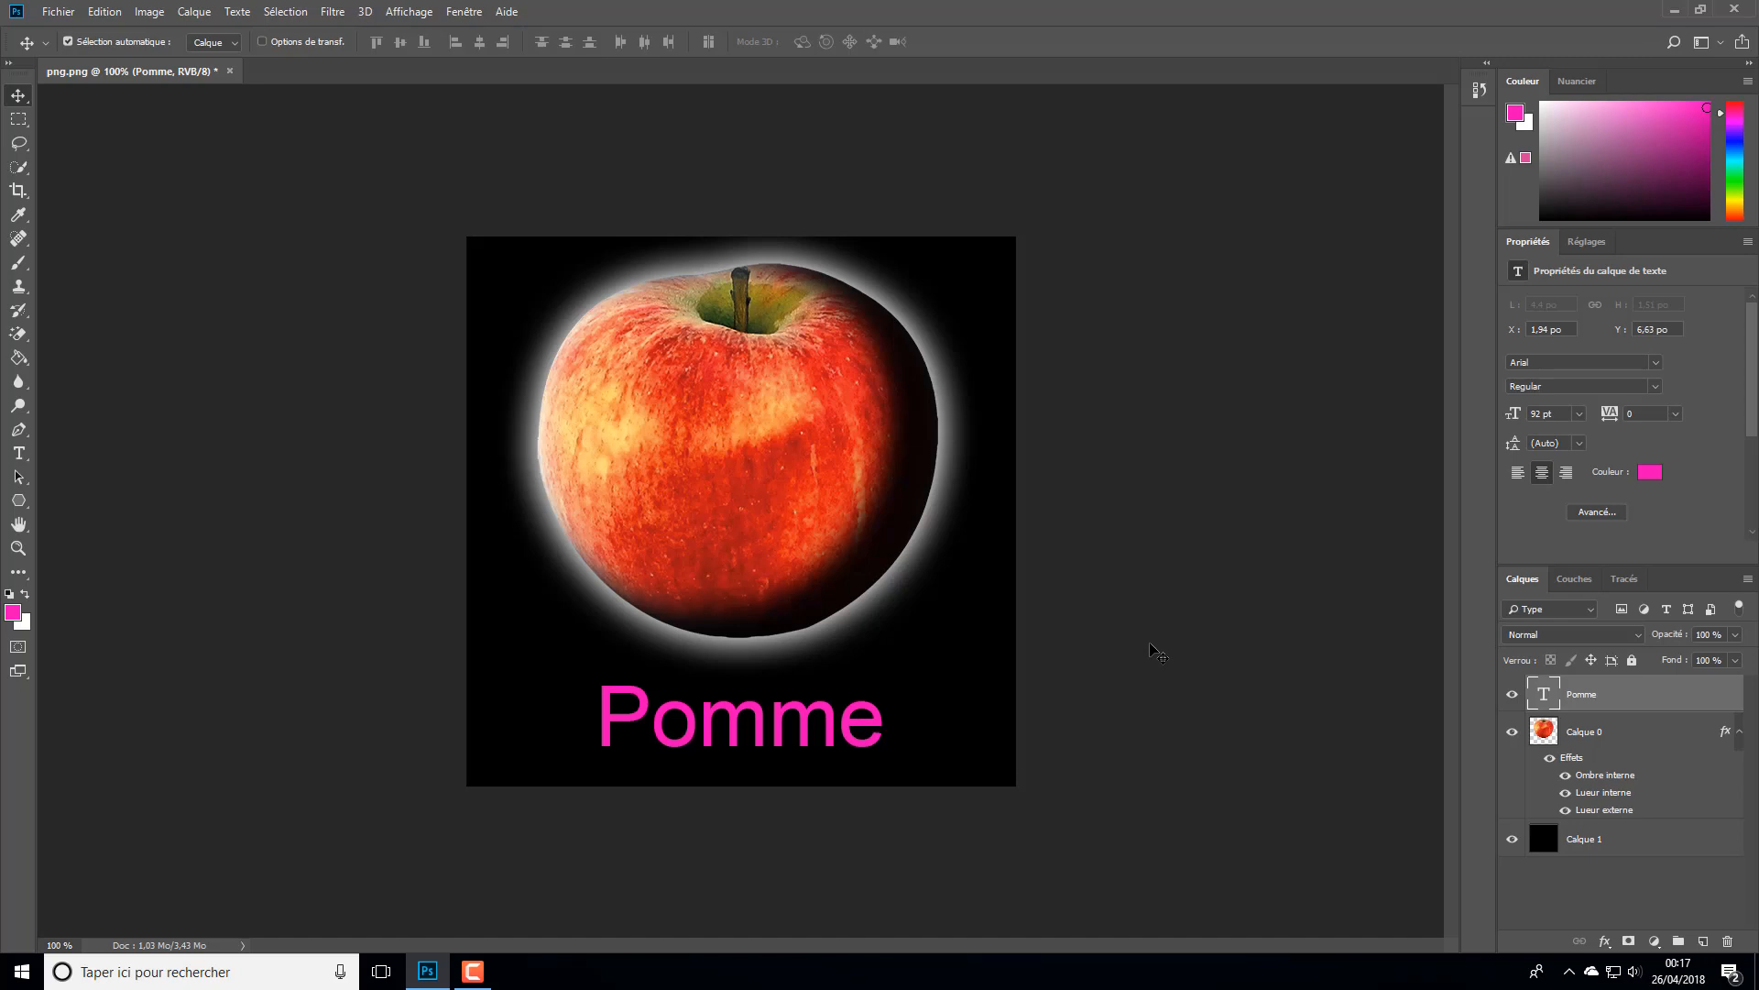
{"action": "key", "text": "Up"}
{"action": "key", "text": "Up"}
{"action": "key", "text": "Up"}
{"action": "key", "text": "Up"}
{"action": "key", "text": "Up"}
{"action": "key", "text": "Up"}
{"action": "key", "text": "Up"}
{"action": "key", "text": "Up"}
{"action": "key", "text": "Up"}
{"action": "key", "text": "Up"}
{"action": "key", "text": "Up"}
{"action": "key", "text": "Up"}
{"action": "key", "text": "Up"}
{"action": "key", "text": "Up"}
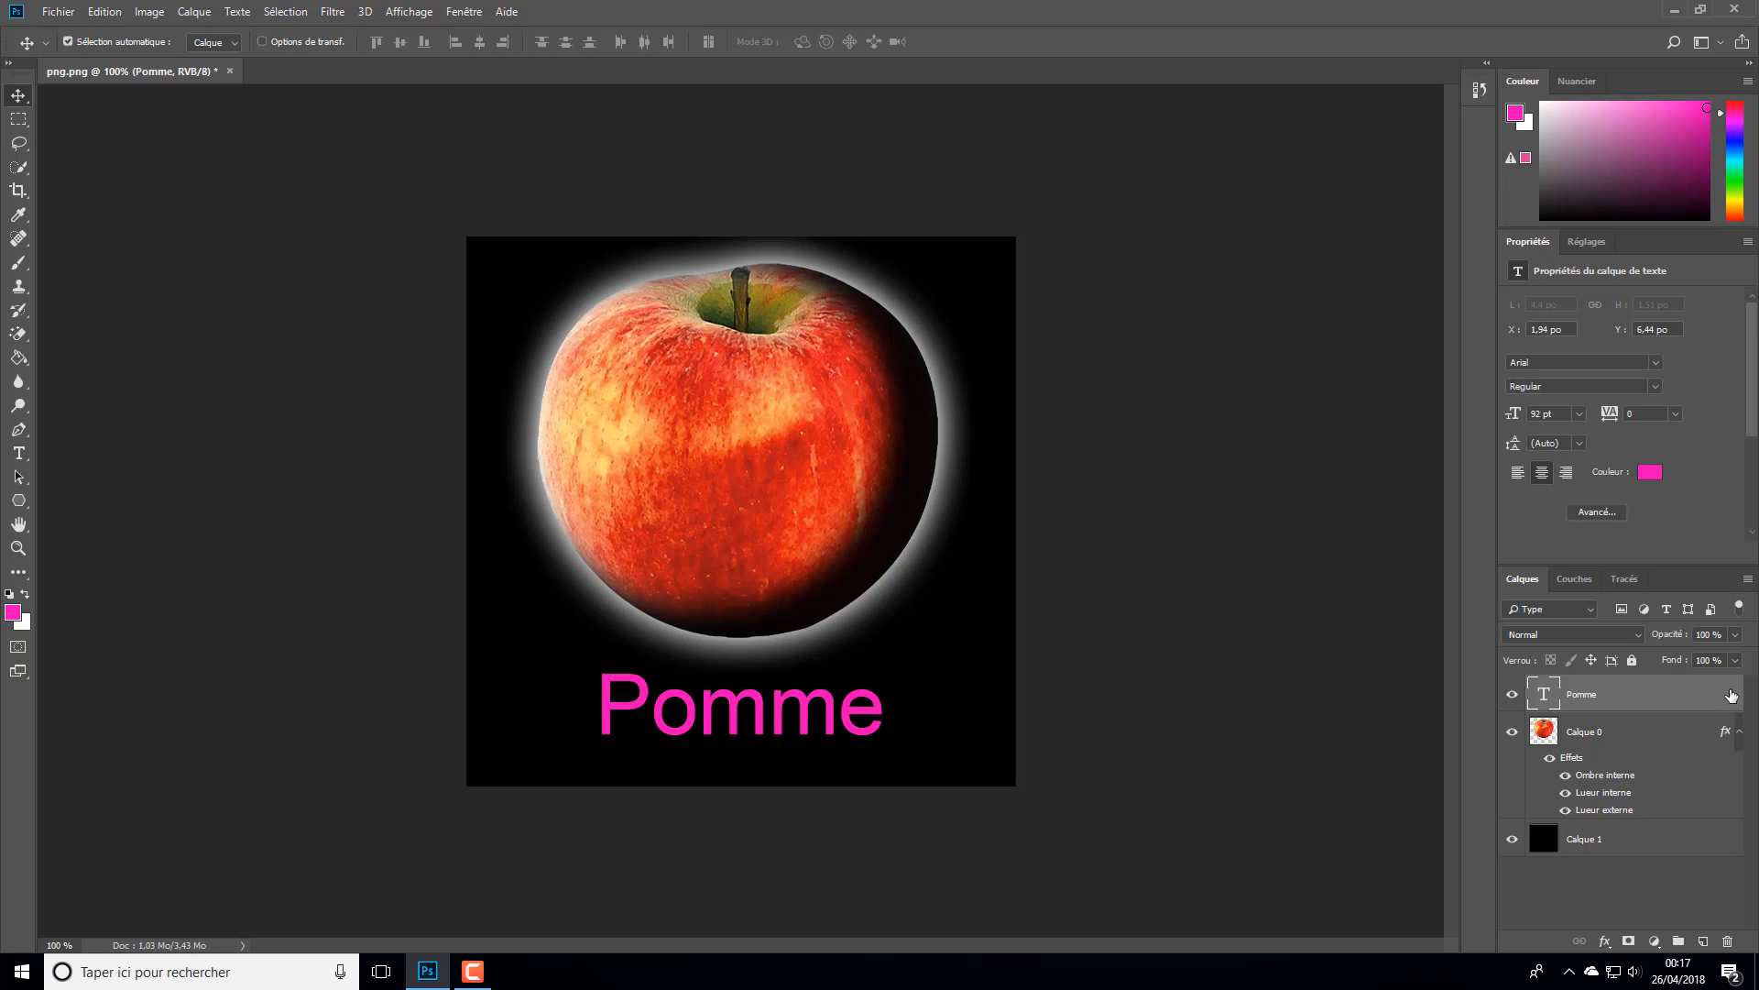
- Open the Pomme layer's style settings, leave Lueur externe off, and enable the colour overlay (Incrustation couleur)
{"action": "double_click", "coordinate": [1732, 697]}
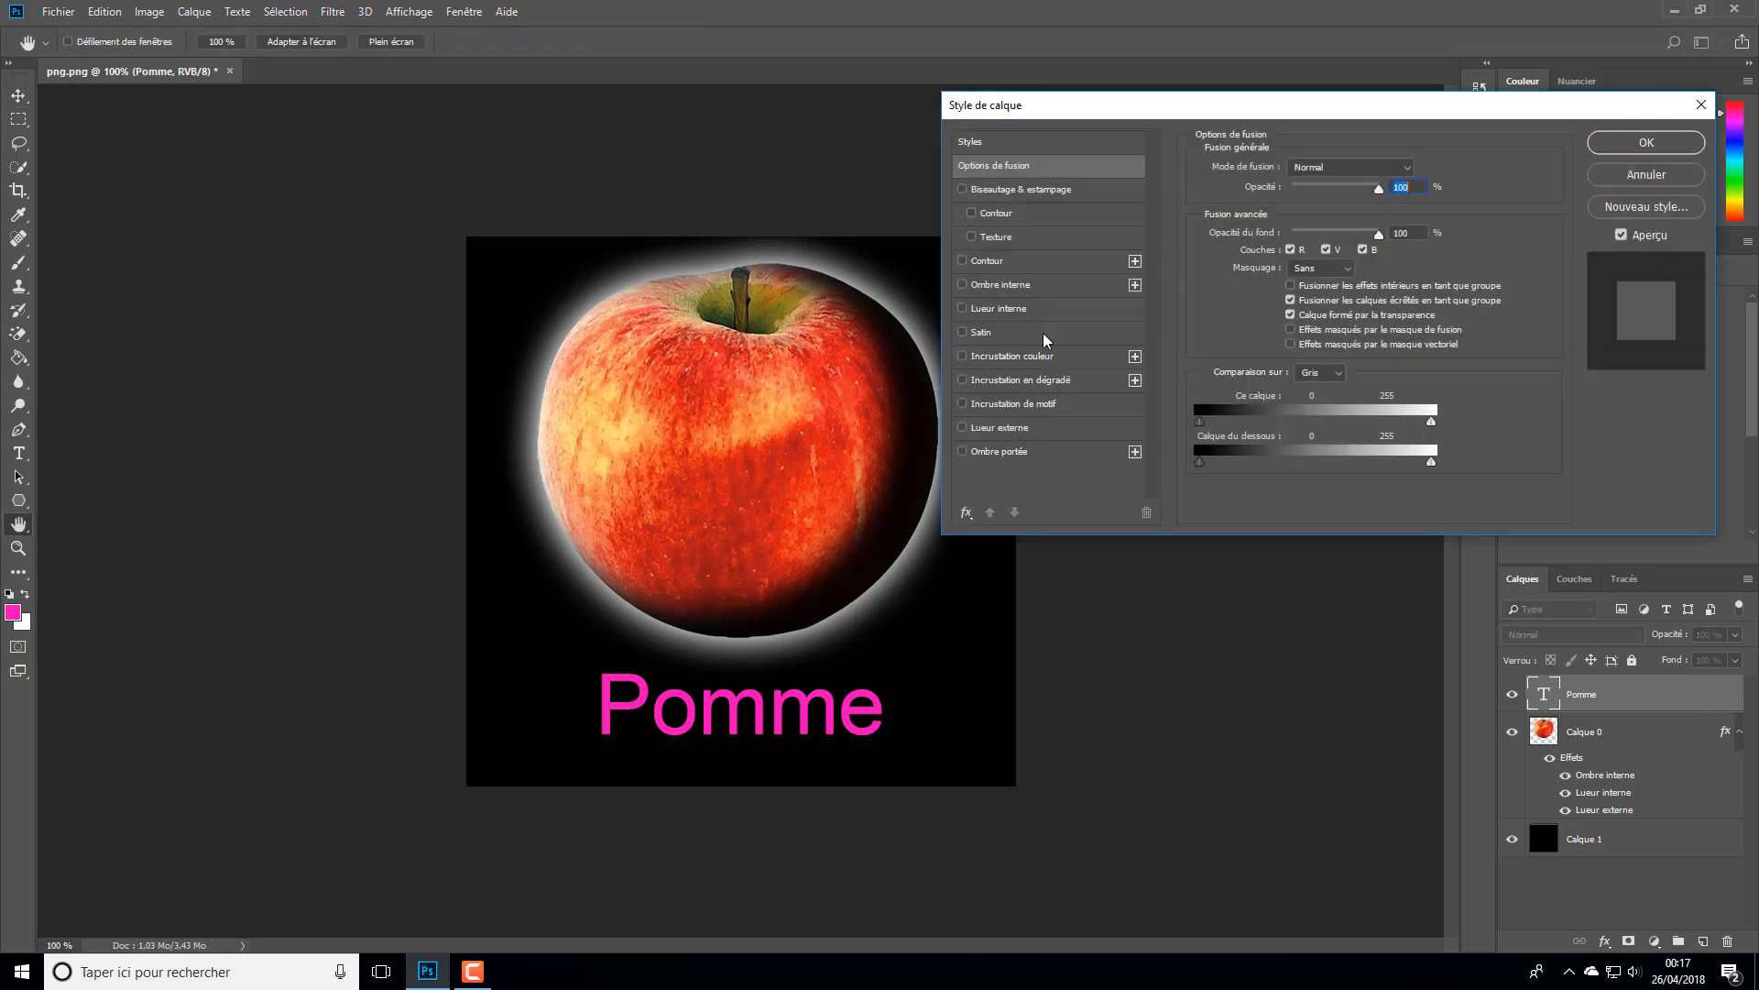
{"action": "left_click", "coordinate": [980, 429]}
{"action": "left_click", "coordinate": [961, 429]}
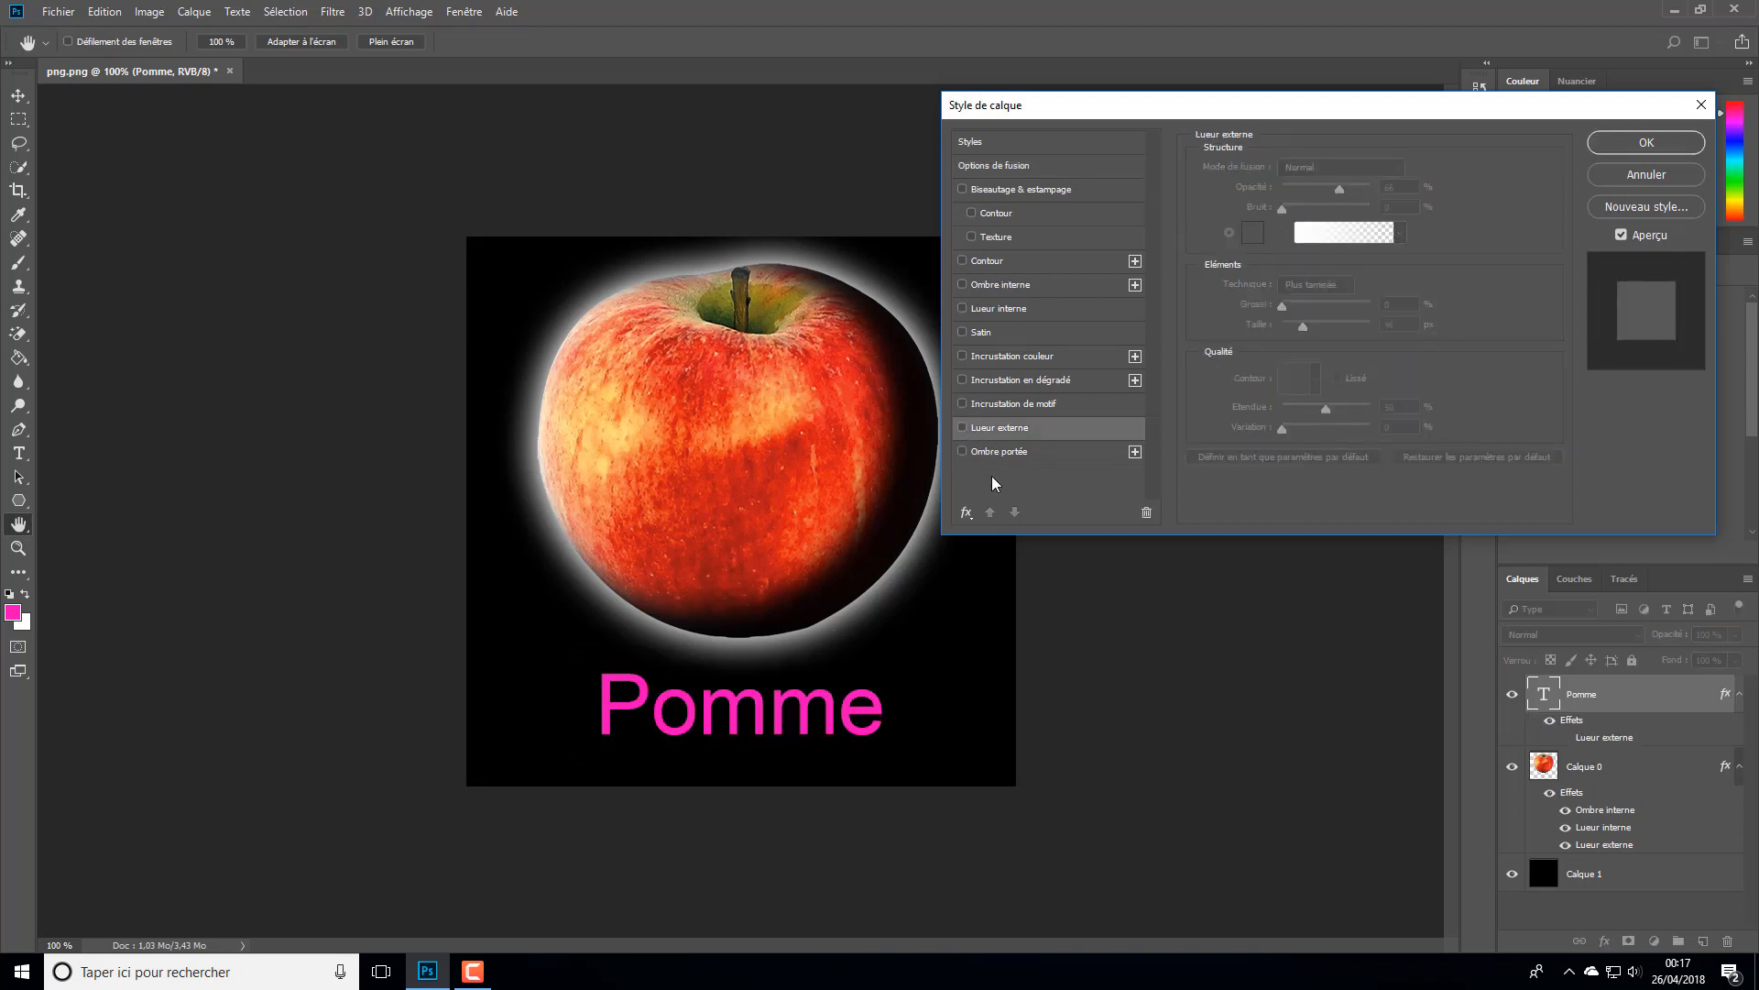
{"action": "left_click", "coordinate": [988, 362]}
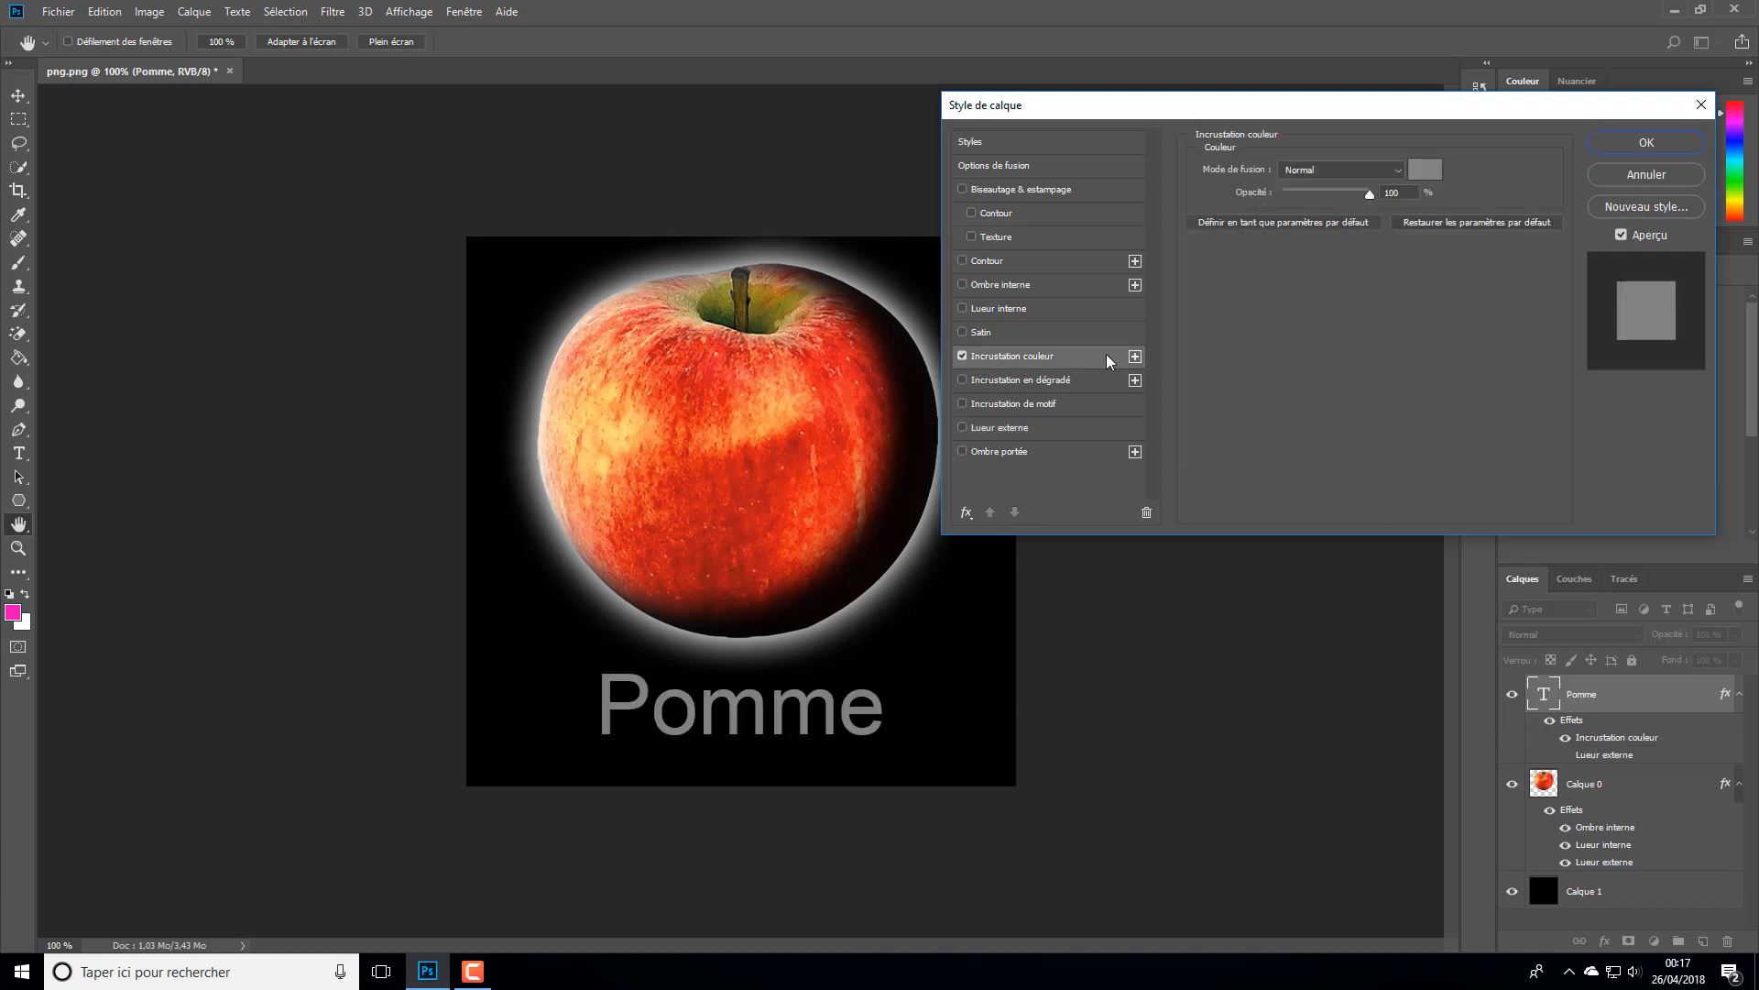
- Set the text's colour overlay to a vivid blue and keep its opacity at 100%
{"action": "left_click", "coordinate": [1426, 170]}
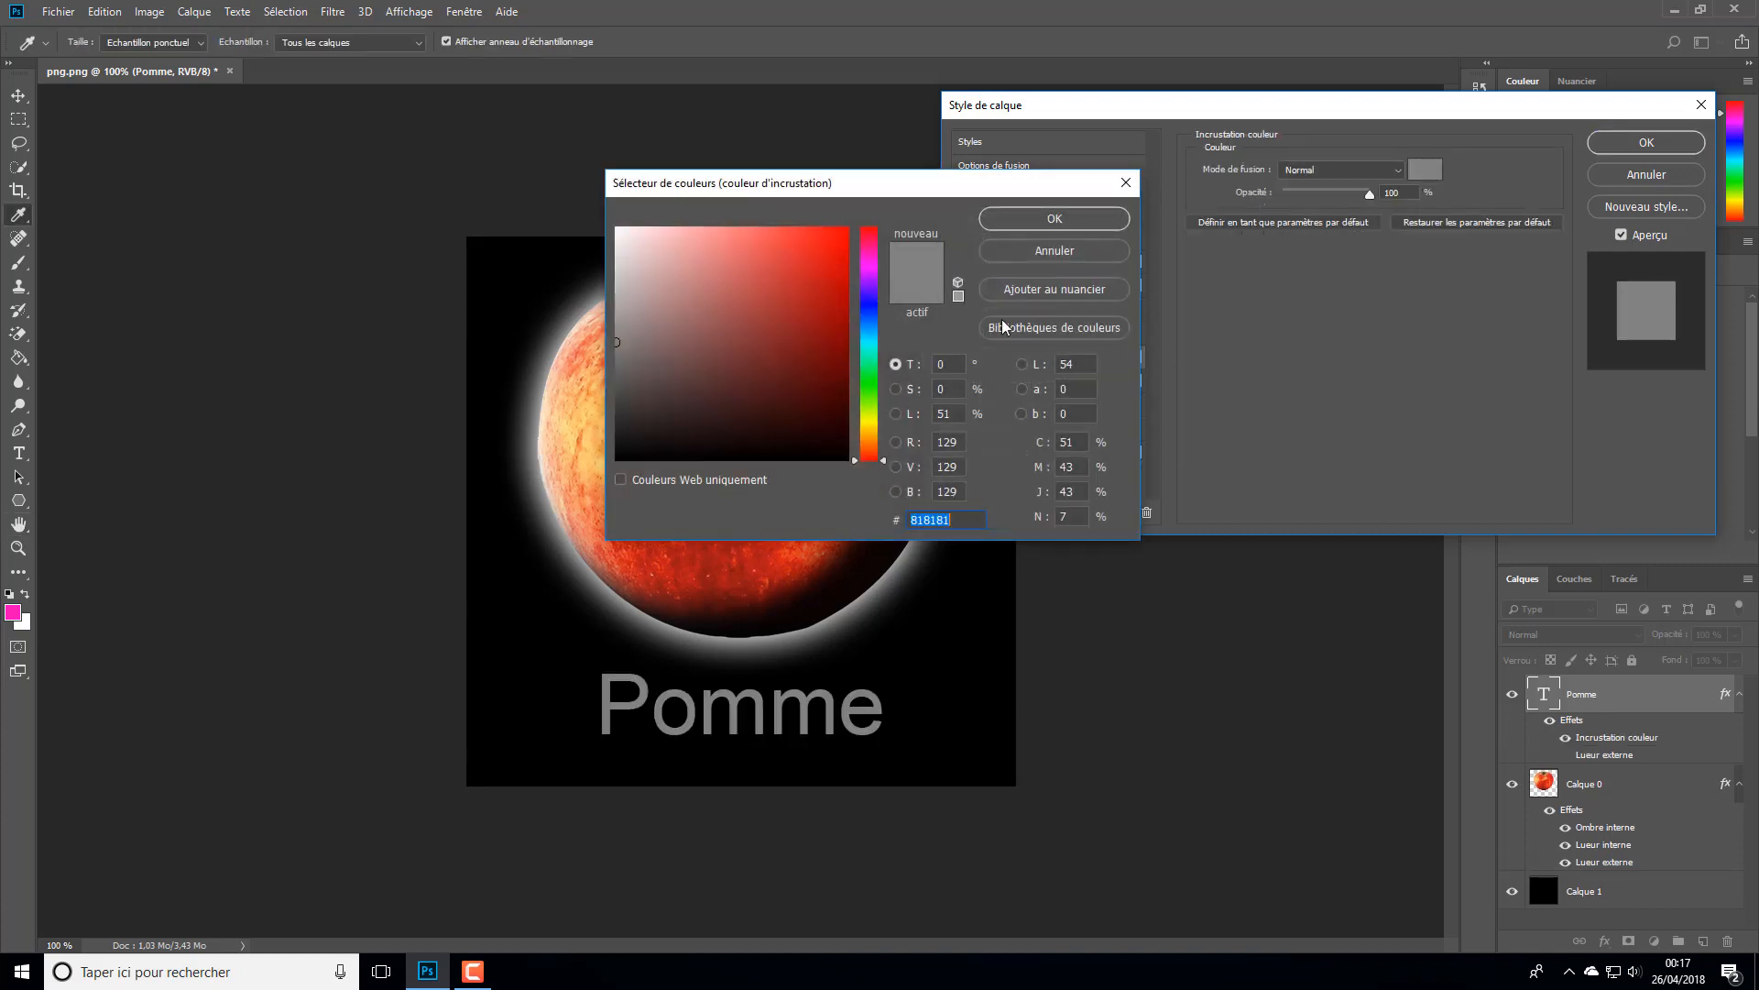
{"action": "left_click", "coordinate": [868, 304]}
{"action": "left_click", "coordinate": [873, 323]}
{"action": "left_click", "coordinate": [869, 301]}
{"action": "left_click", "coordinate": [828, 300]}
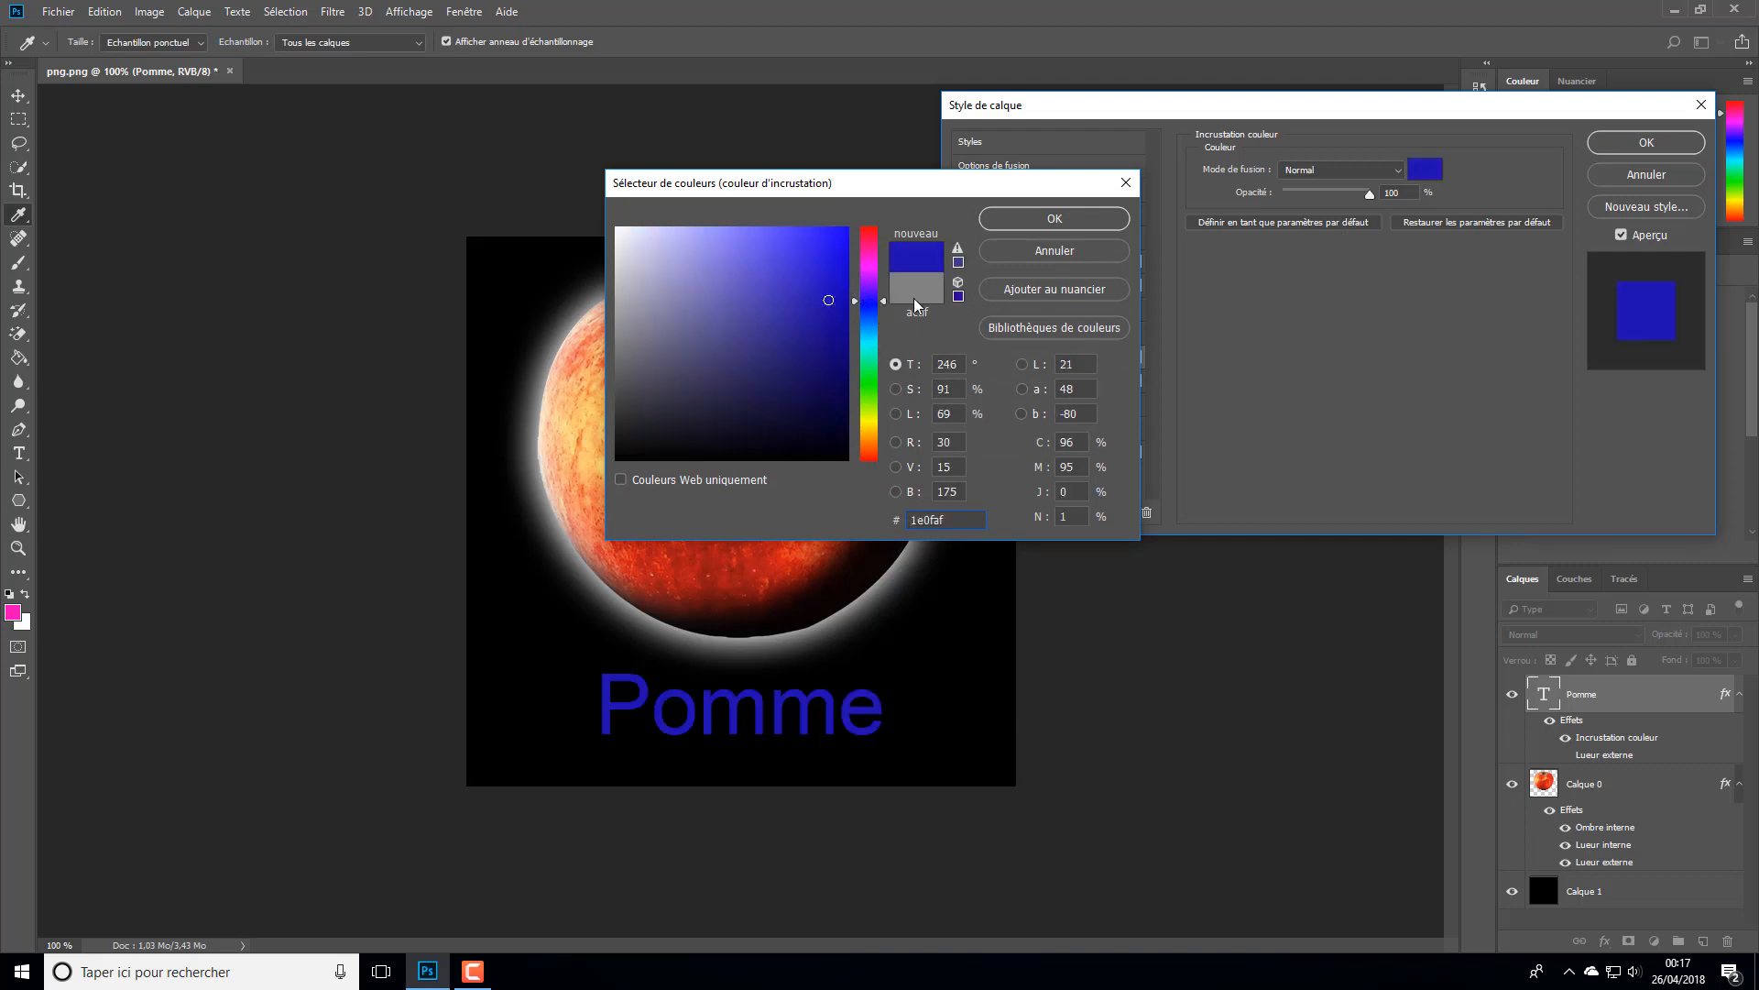
{"action": "left_click", "coordinate": [841, 256]}
{"action": "left_click", "coordinate": [1054, 222]}
{"action": "left_click_drag", "start_coordinate": [1369, 195], "coordinate": [1500, 167]}
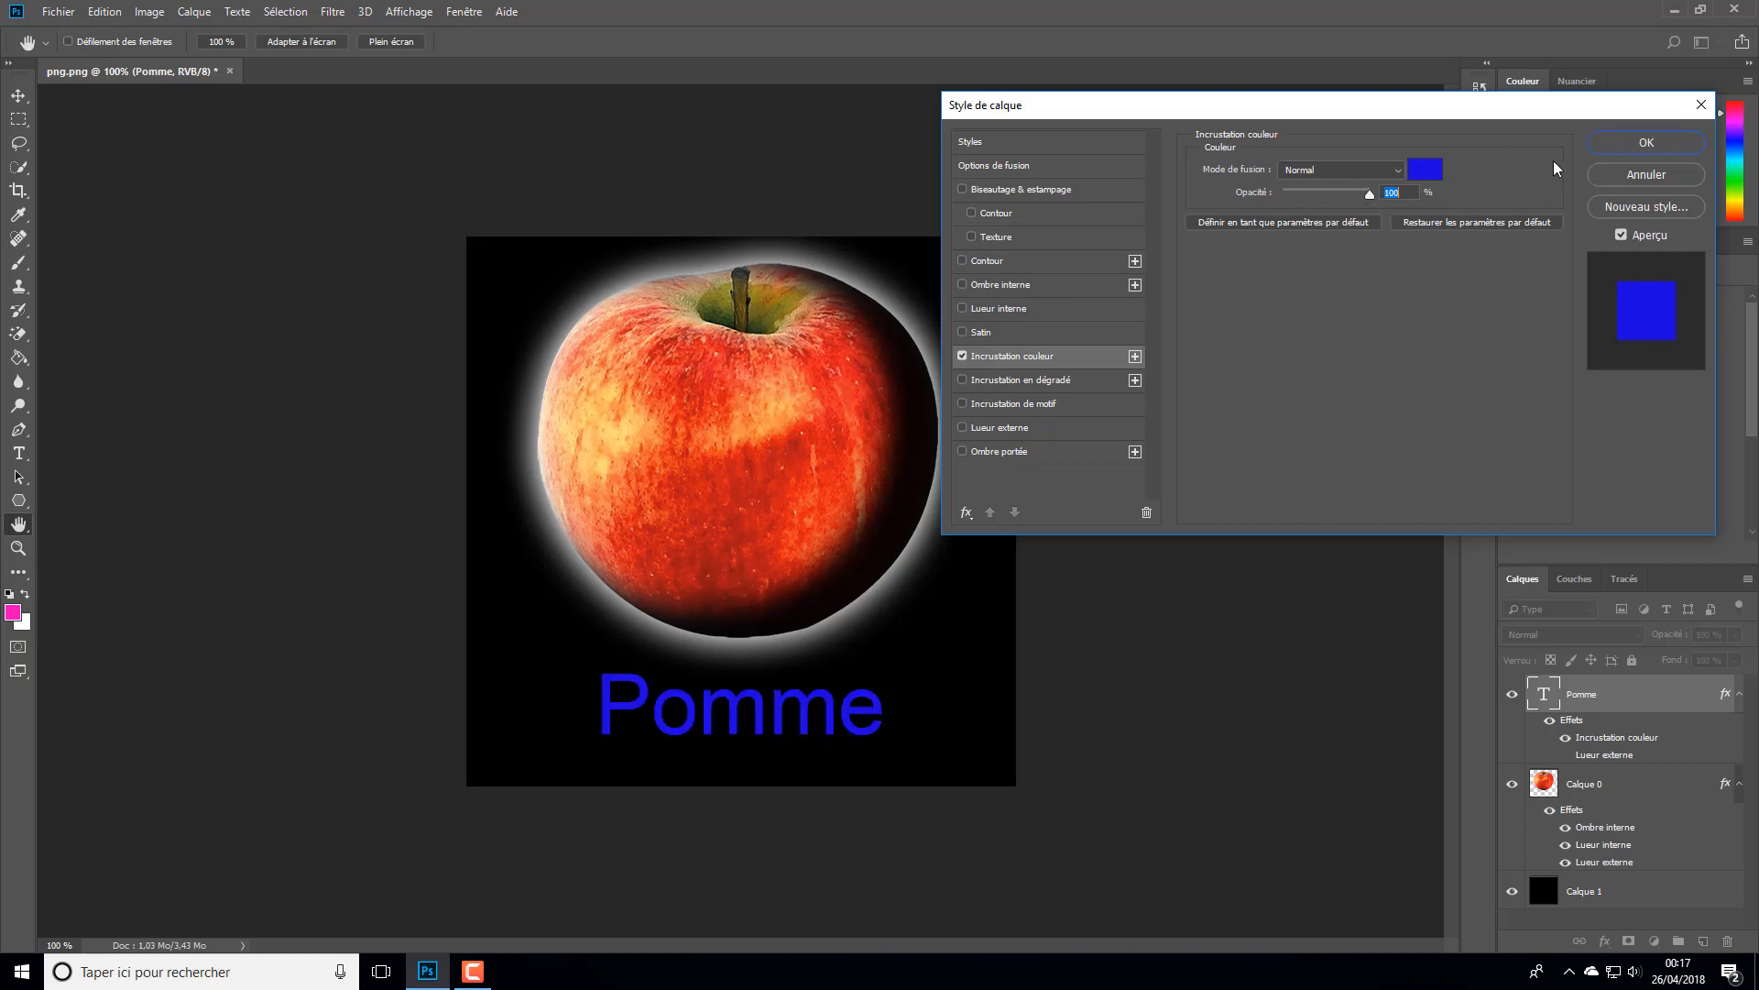
- Add a stroke (Contour) to the Pomme text and set its colour to yellow fff600
{"action": "left_click", "coordinate": [986, 263]}
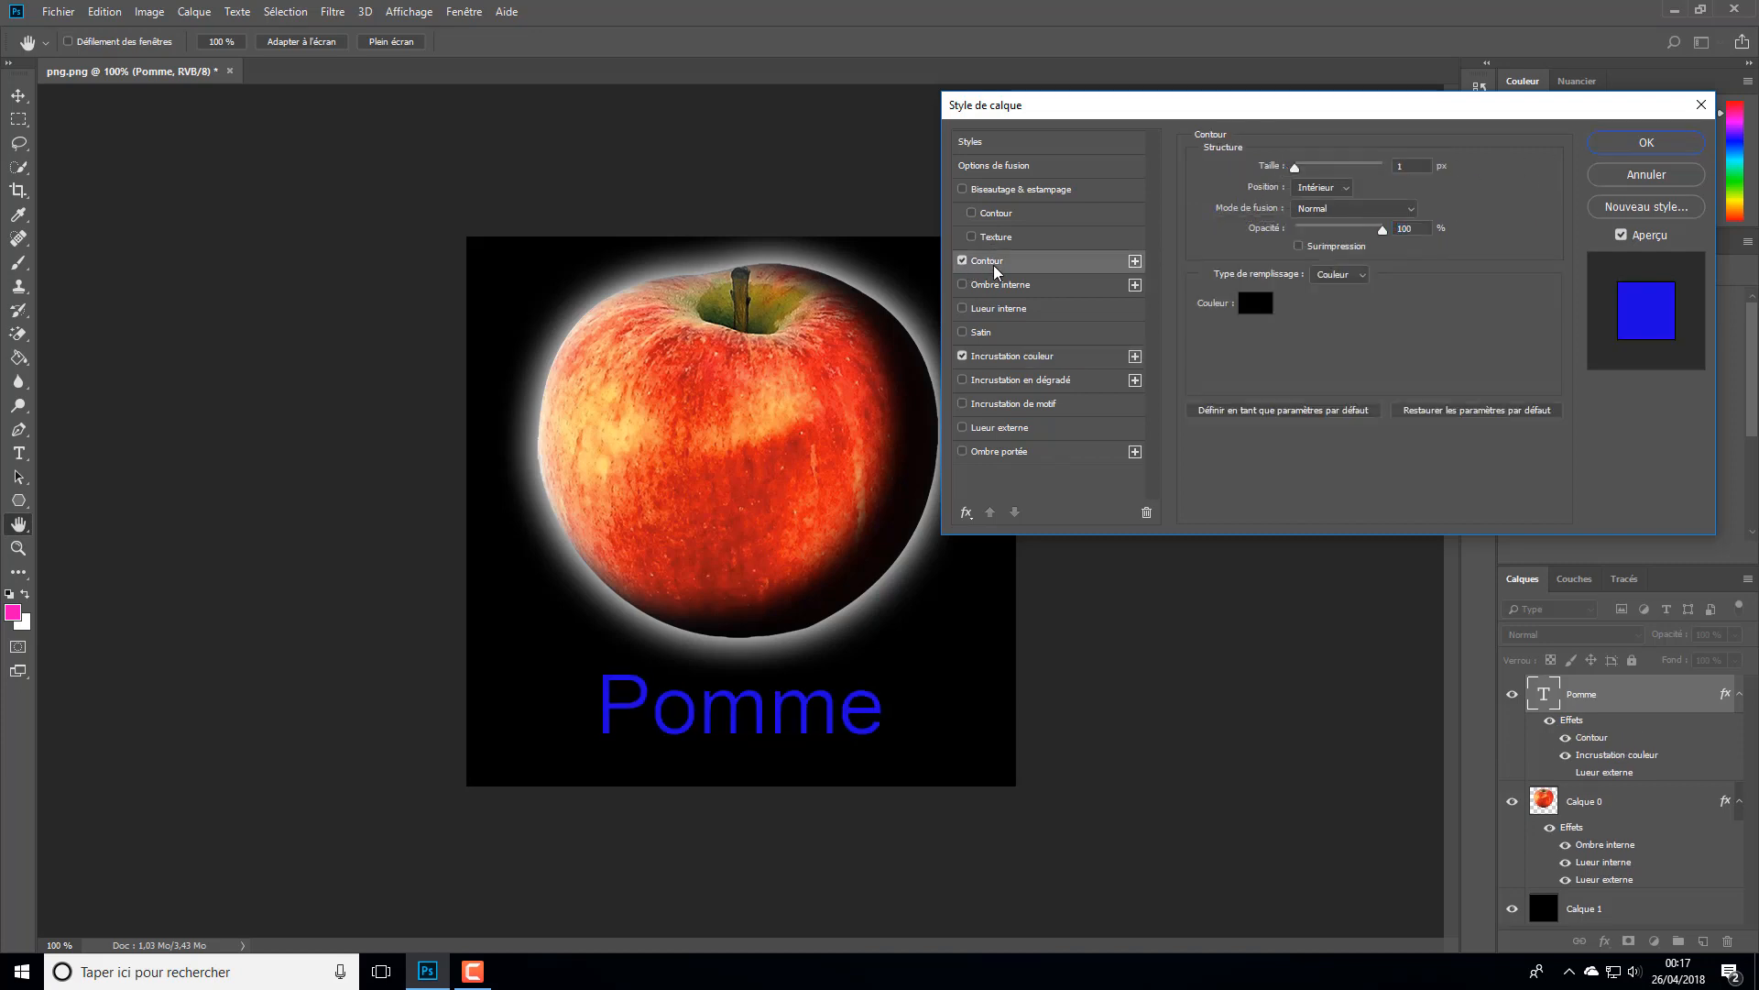
{"action": "left_click", "coordinate": [1256, 303]}
{"action": "left_click_drag", "start_coordinate": [869, 375], "coordinate": [869, 423]}
{"action": "left_click", "coordinate": [846, 229]}
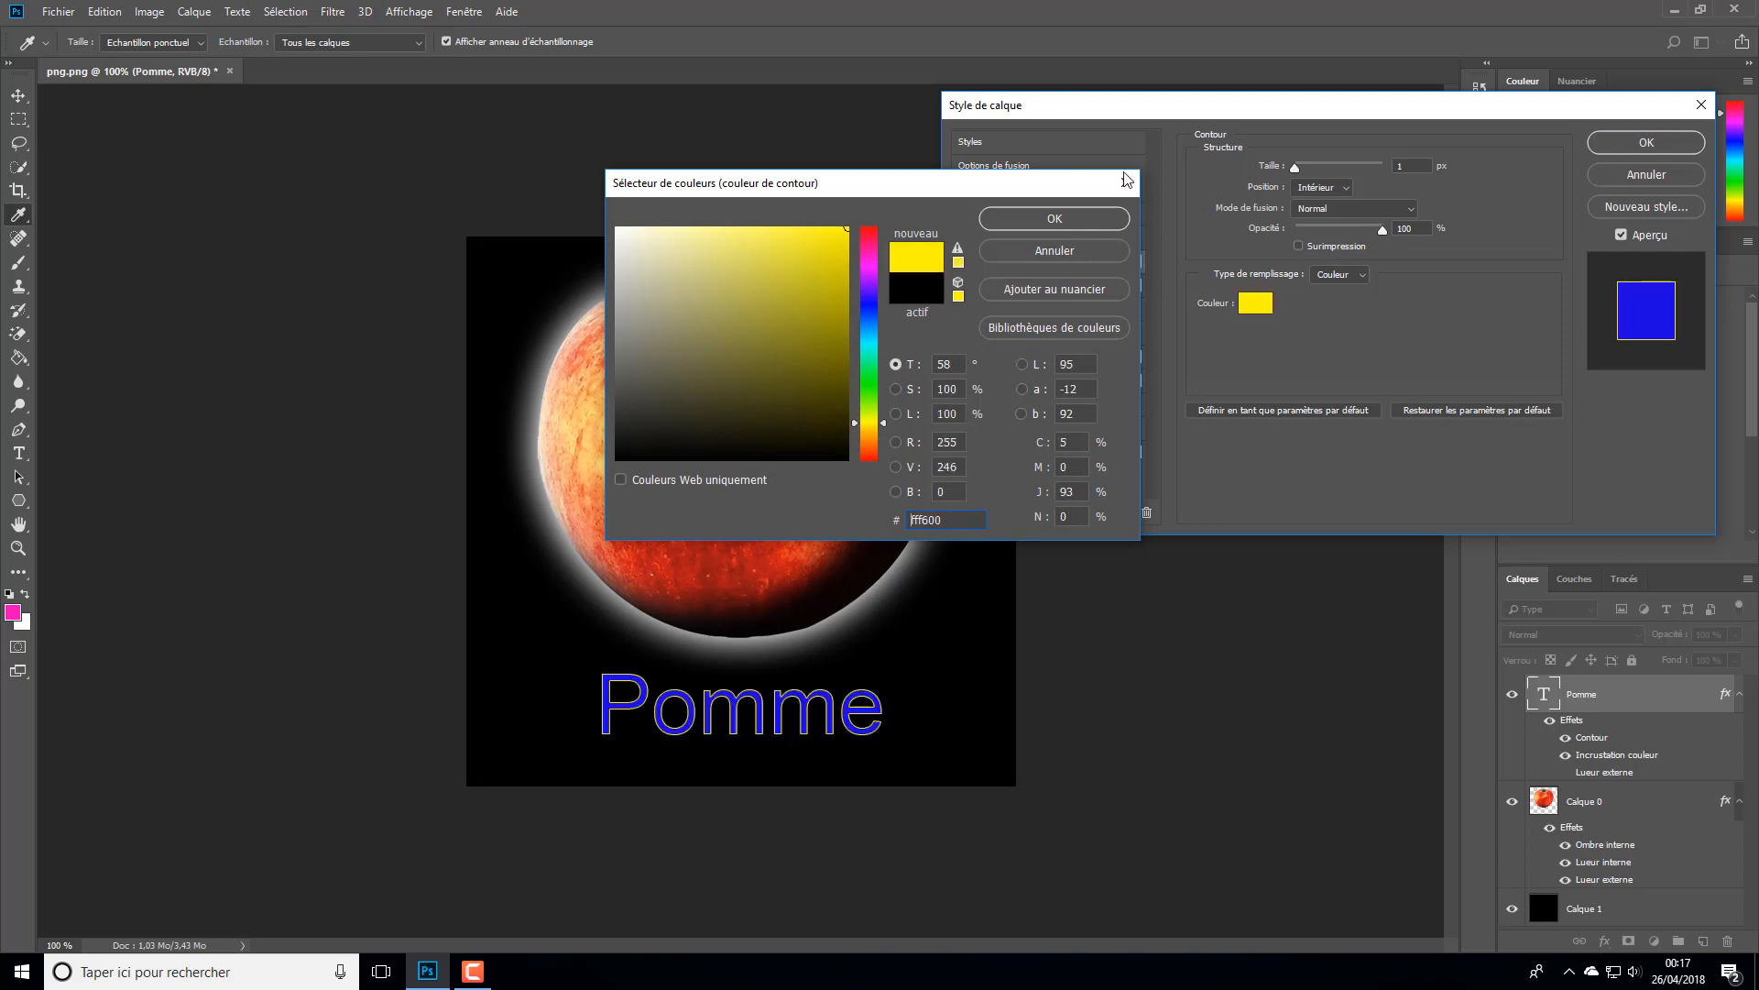
{"action": "left_click", "coordinate": [1082, 220]}
- Set the text stroke's position to Extérieur and its size to 3 px
{"action": "mouse_move", "coordinate": [1298, 173]}
{"action": "left_mouse_down"}
{"action": "mouse_move", "coordinate": [1325, 166]}
{"action": "mouse_move", "coordinate": [1281, 178]}
{"action": "left_mouse_up"}
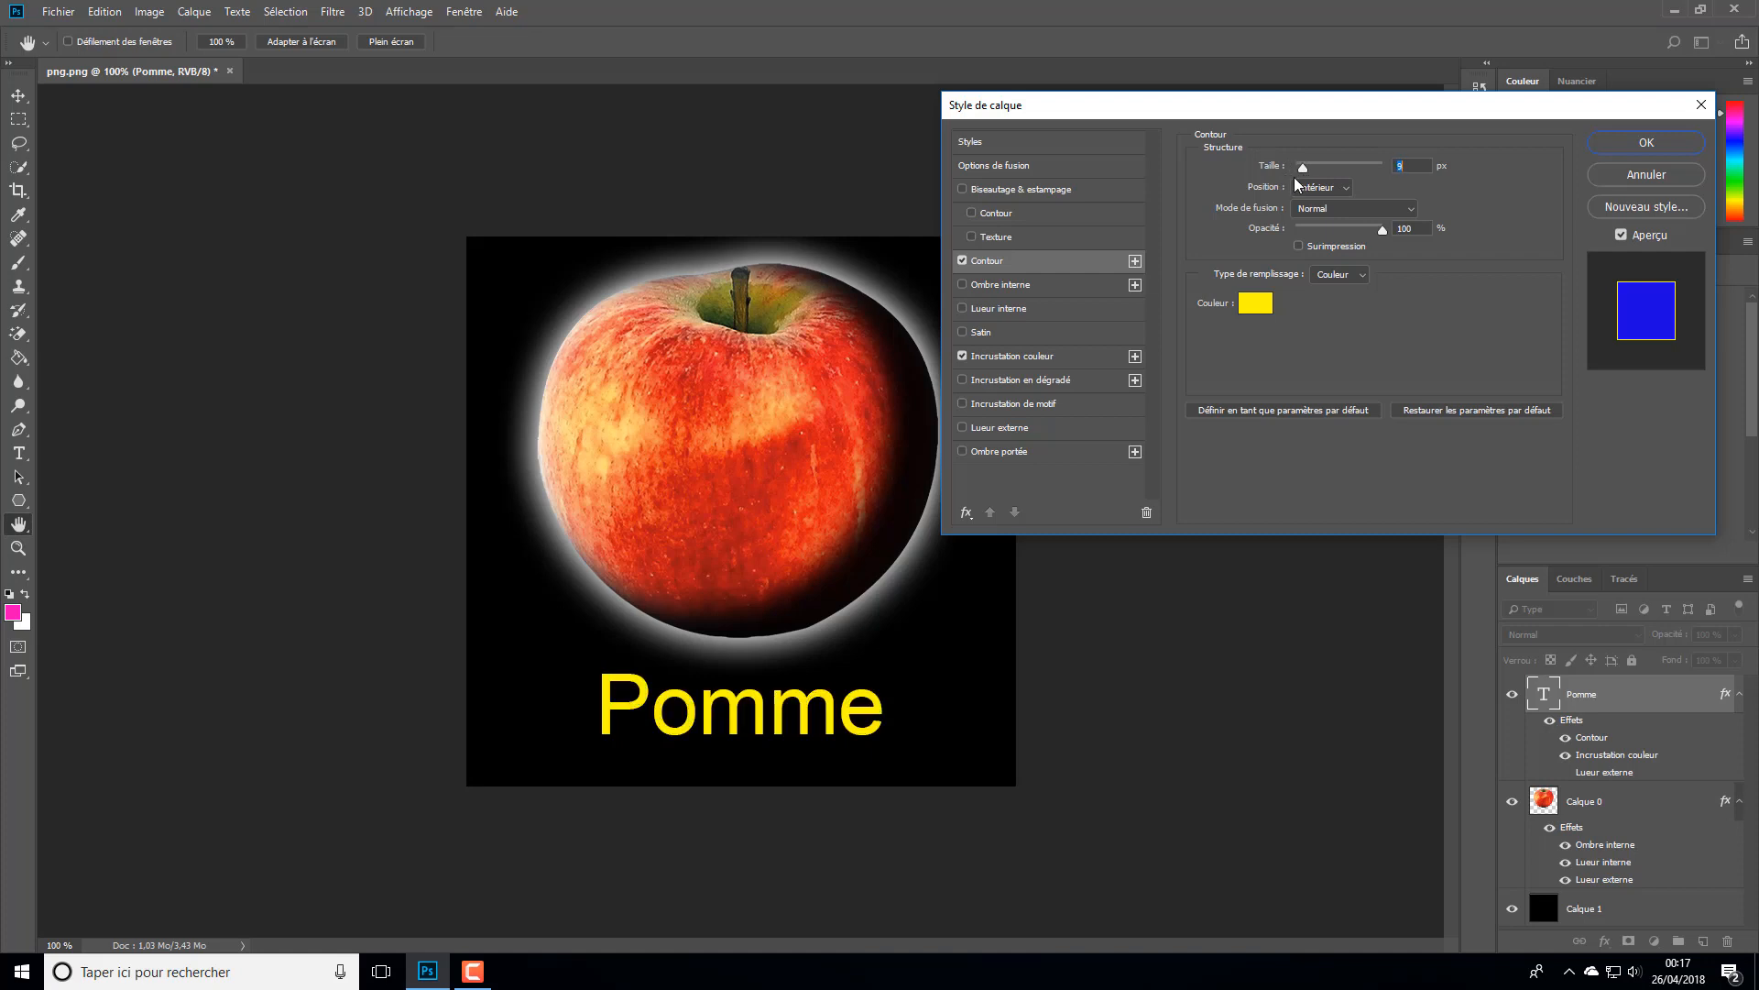
{"action": "left_click", "coordinate": [1321, 188]}
{"action": "left_click", "coordinate": [1314, 205]}
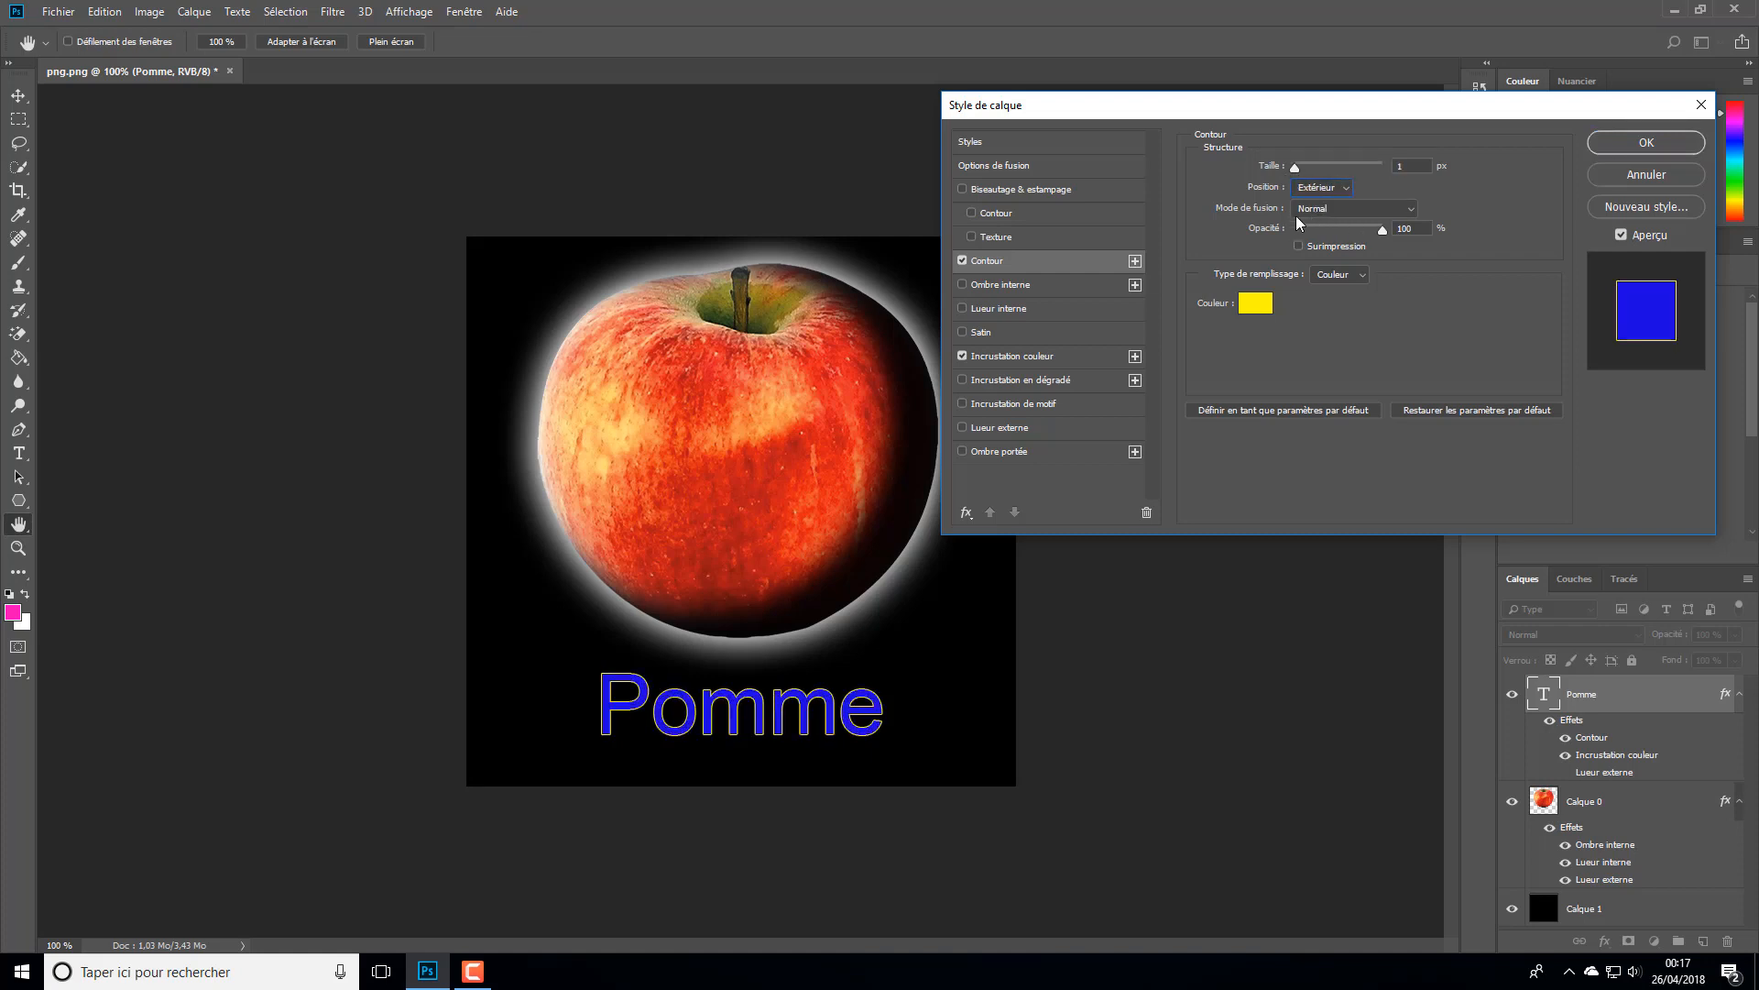
{"action": "left_click_drag", "start_coordinate": [1297, 170], "coordinate": [1298, 174]}
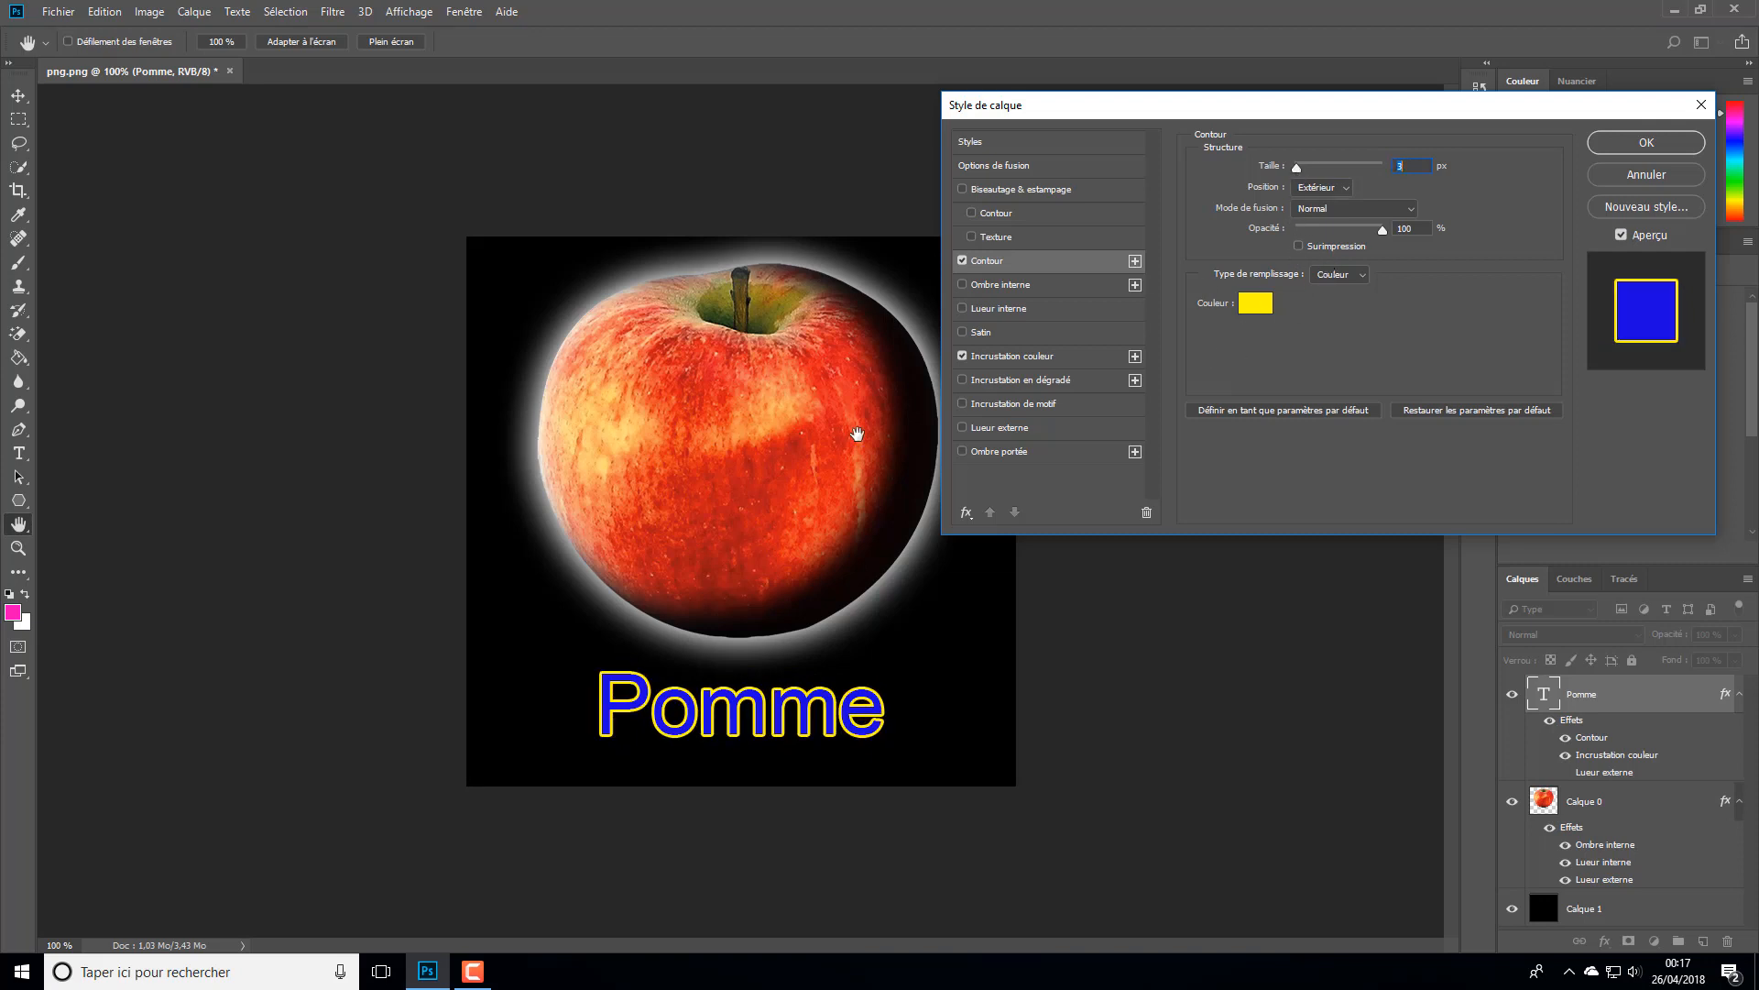
- Try the inner glow on the text, leave it off, and enable the outer glow (Lueur externe)
{"action": "left_click", "coordinate": [962, 309]}
{"action": "left_click", "coordinate": [962, 309]}
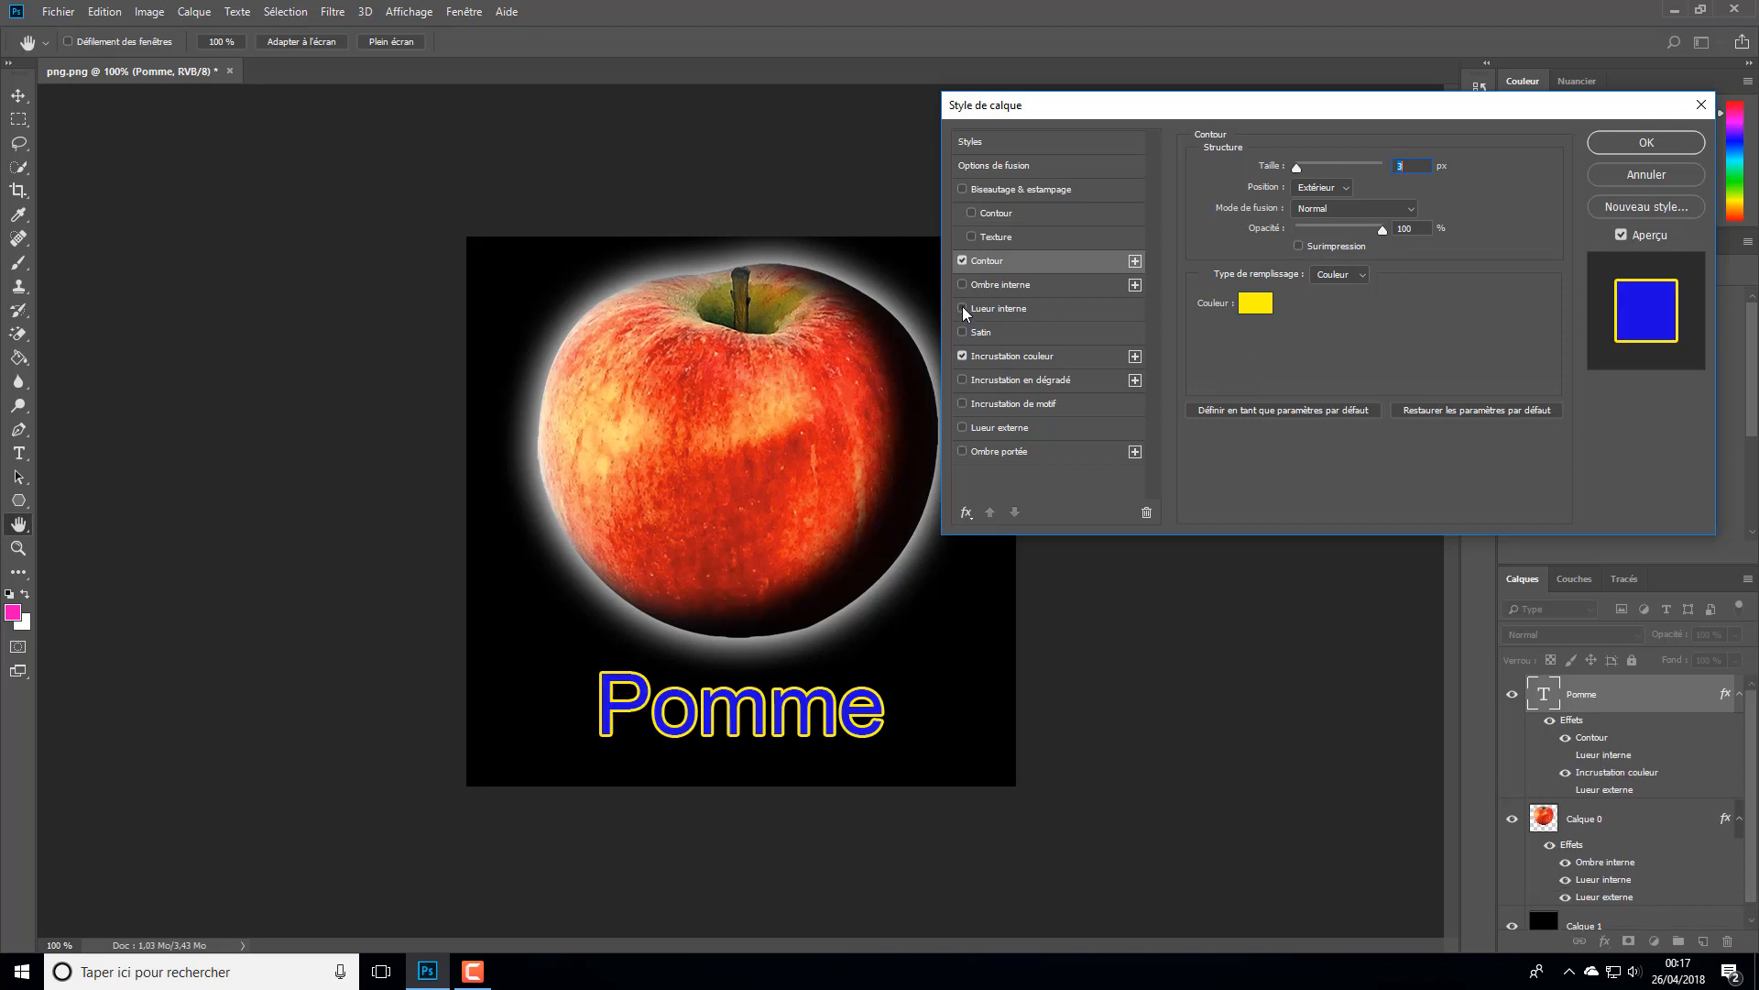
{"action": "left_click", "coordinate": [963, 308]}
{"action": "left_click", "coordinate": [962, 308]}
{"action": "left_click", "coordinate": [962, 428]}
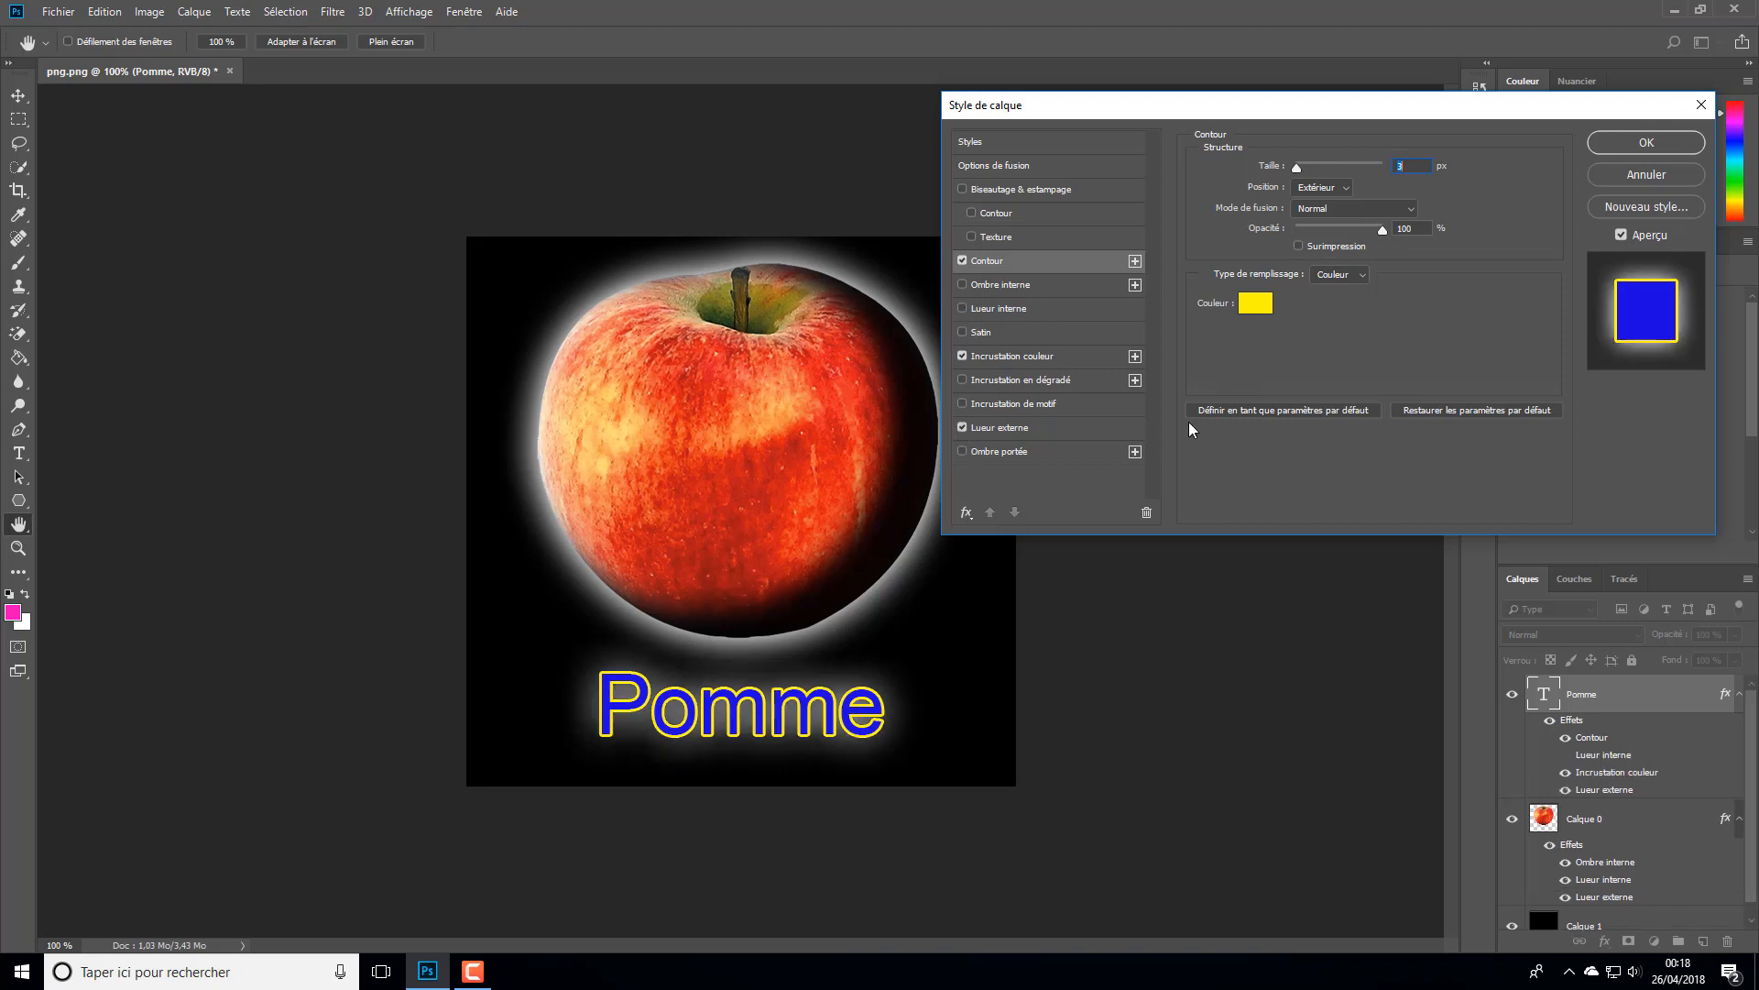
- Change the text stroke's colour to cyan and, after trying thicker widths, set its size to 2 px
{"action": "left_click", "coordinate": [1256, 303]}
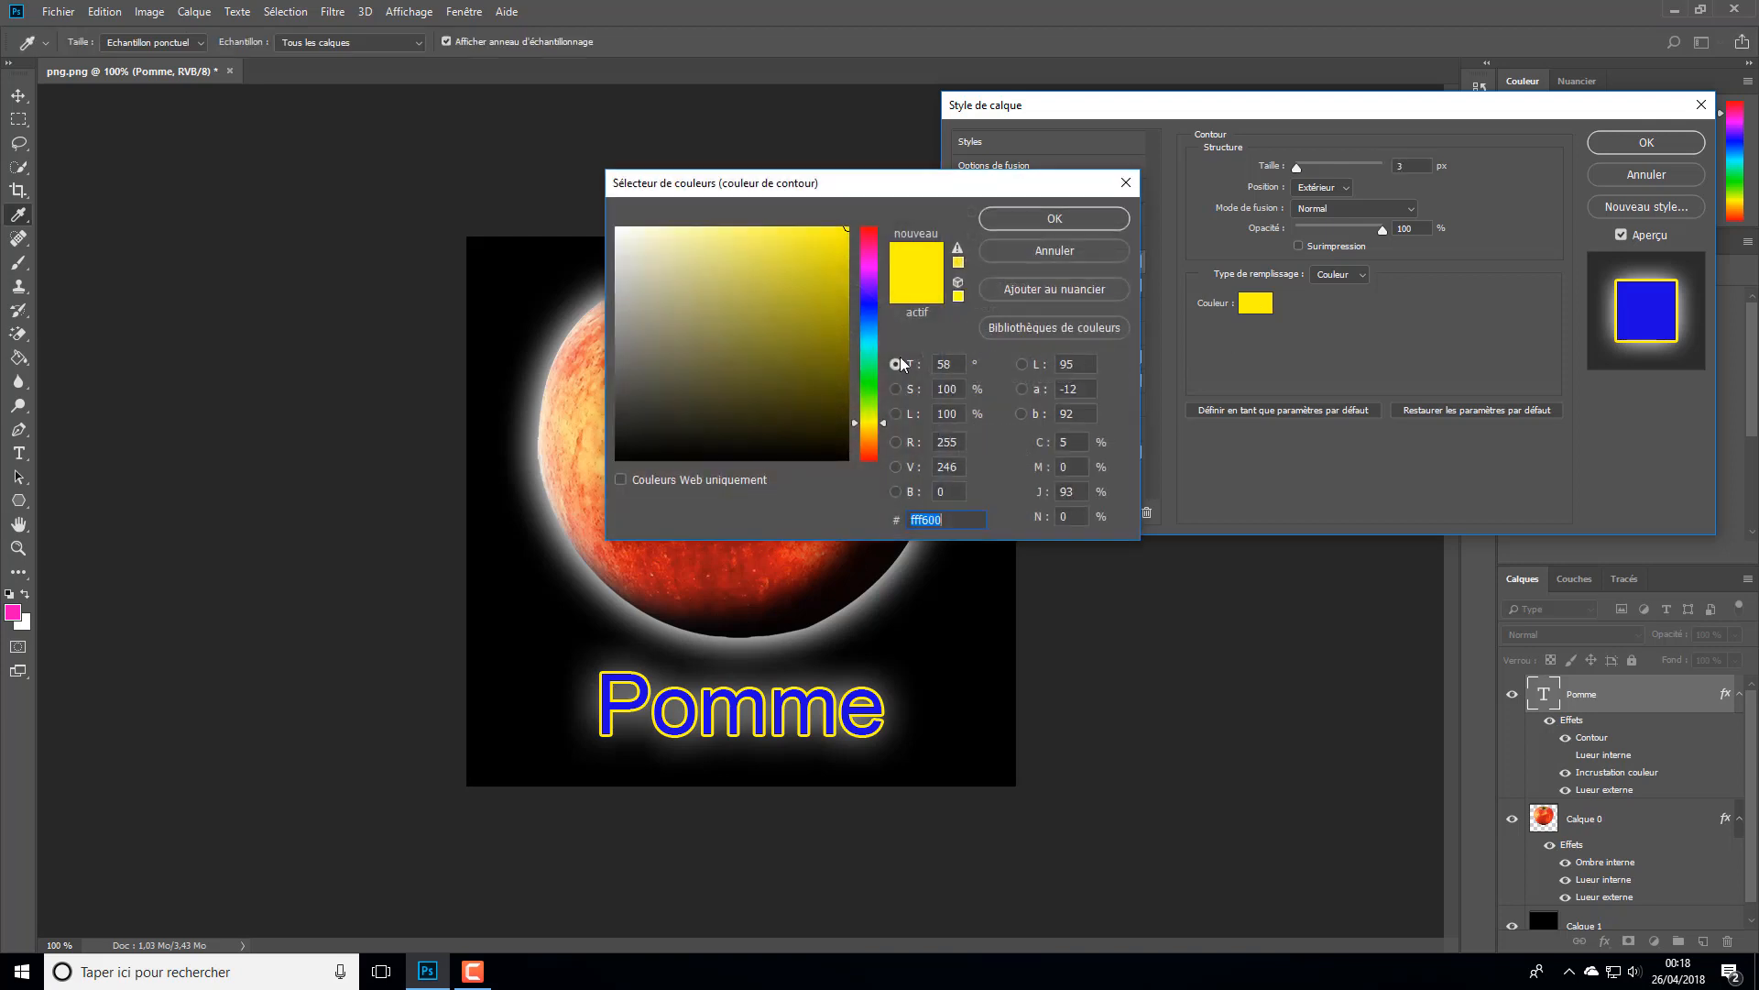
{"action": "left_click", "coordinate": [873, 337]}
{"action": "left_click", "coordinate": [872, 351]}
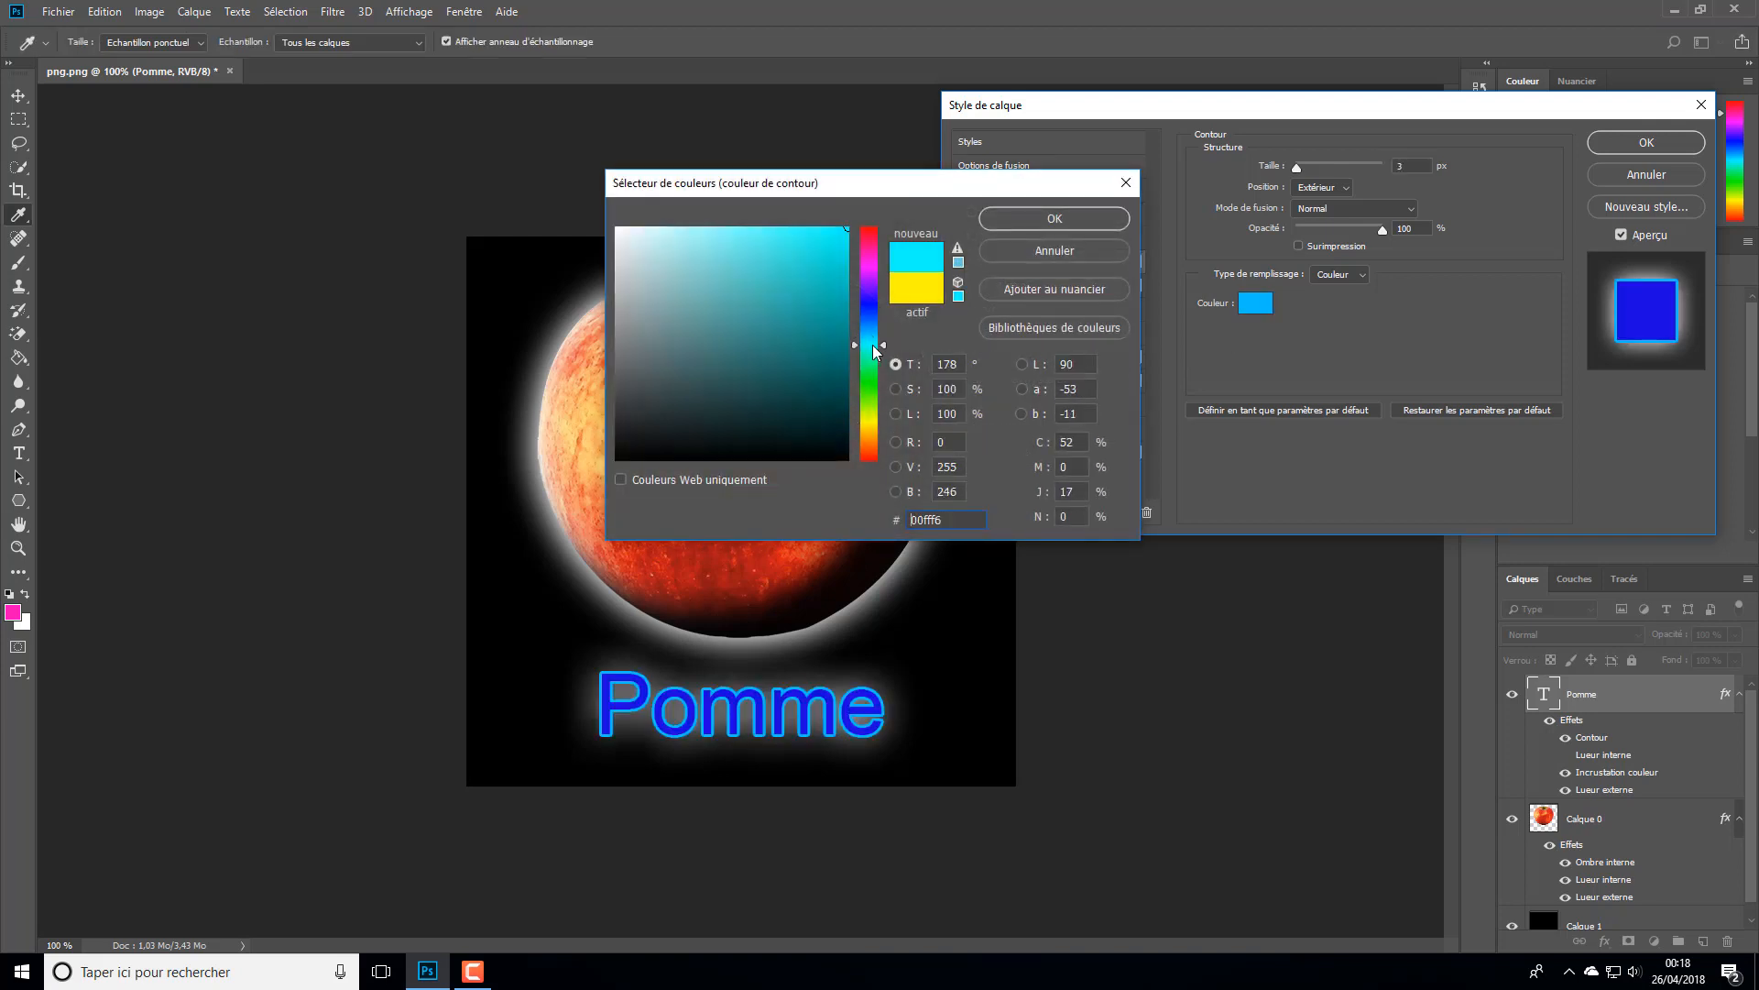
{"action": "left_click", "coordinate": [1081, 219]}
{"action": "mouse_move", "coordinate": [1294, 170]}
{"action": "left_mouse_down"}
{"action": "mouse_move", "coordinate": [1328, 173]}
{"action": "mouse_move", "coordinate": [1303, 180]}
{"action": "left_mouse_up"}
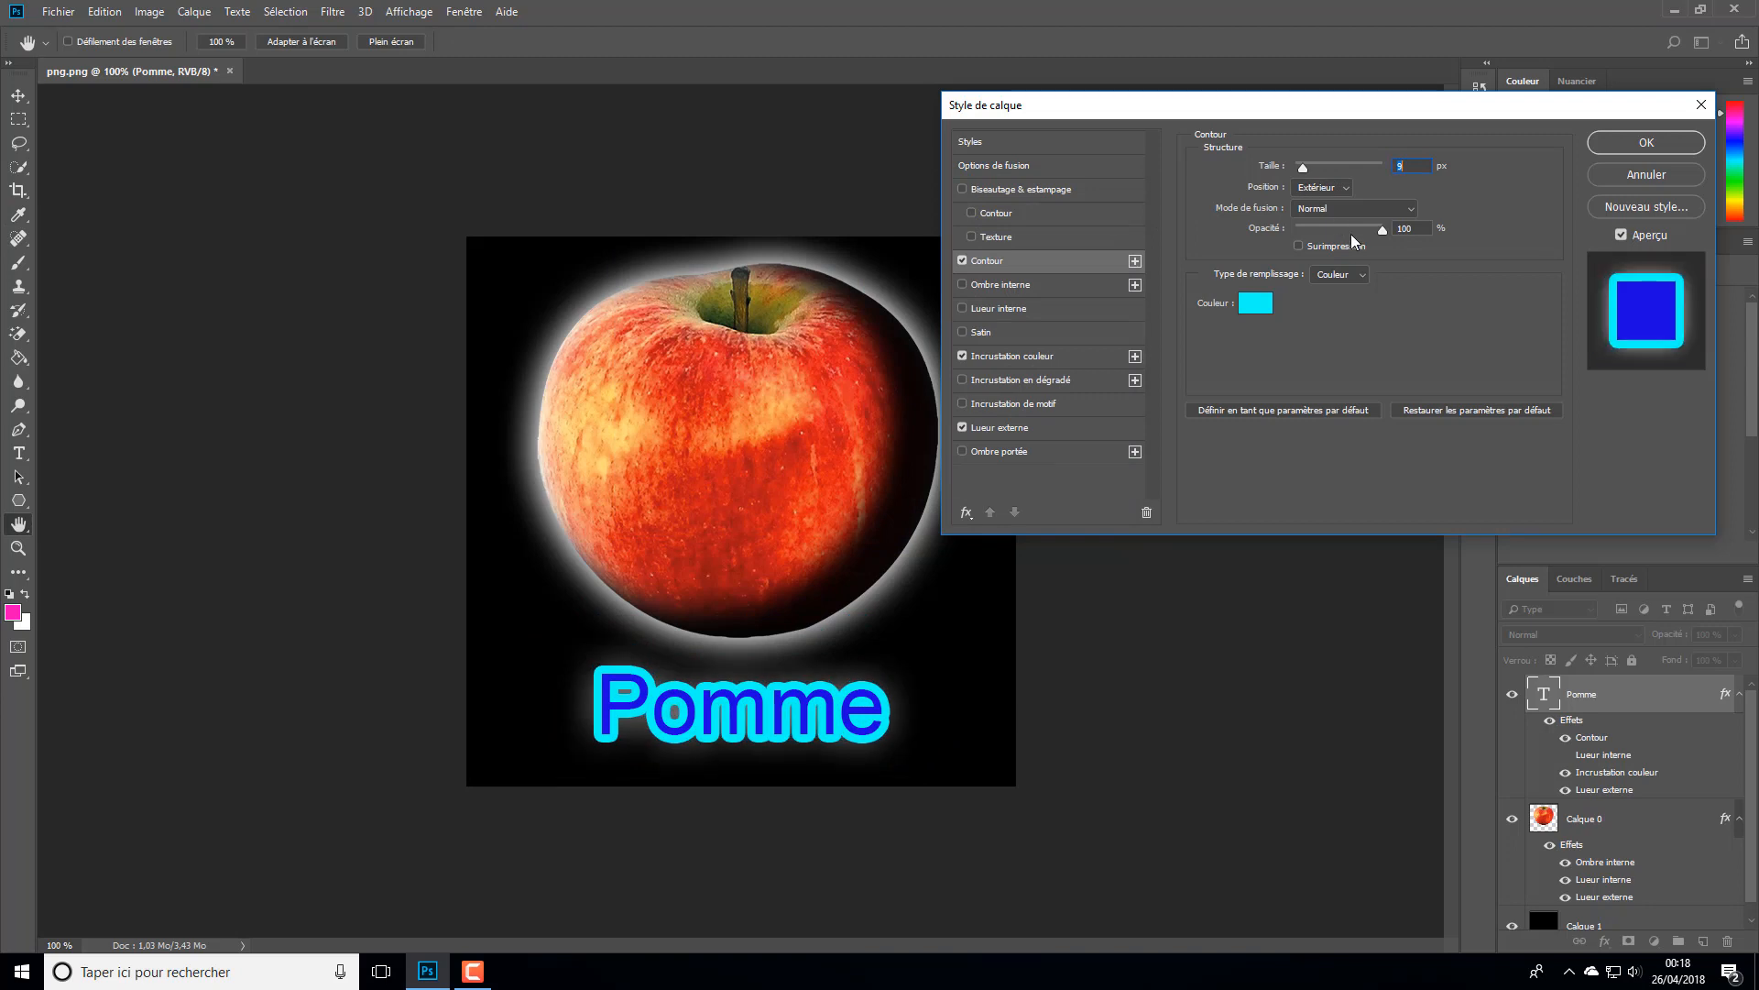
{"action": "left_click_drag", "start_coordinate": [1303, 168], "coordinate": [1298, 172]}
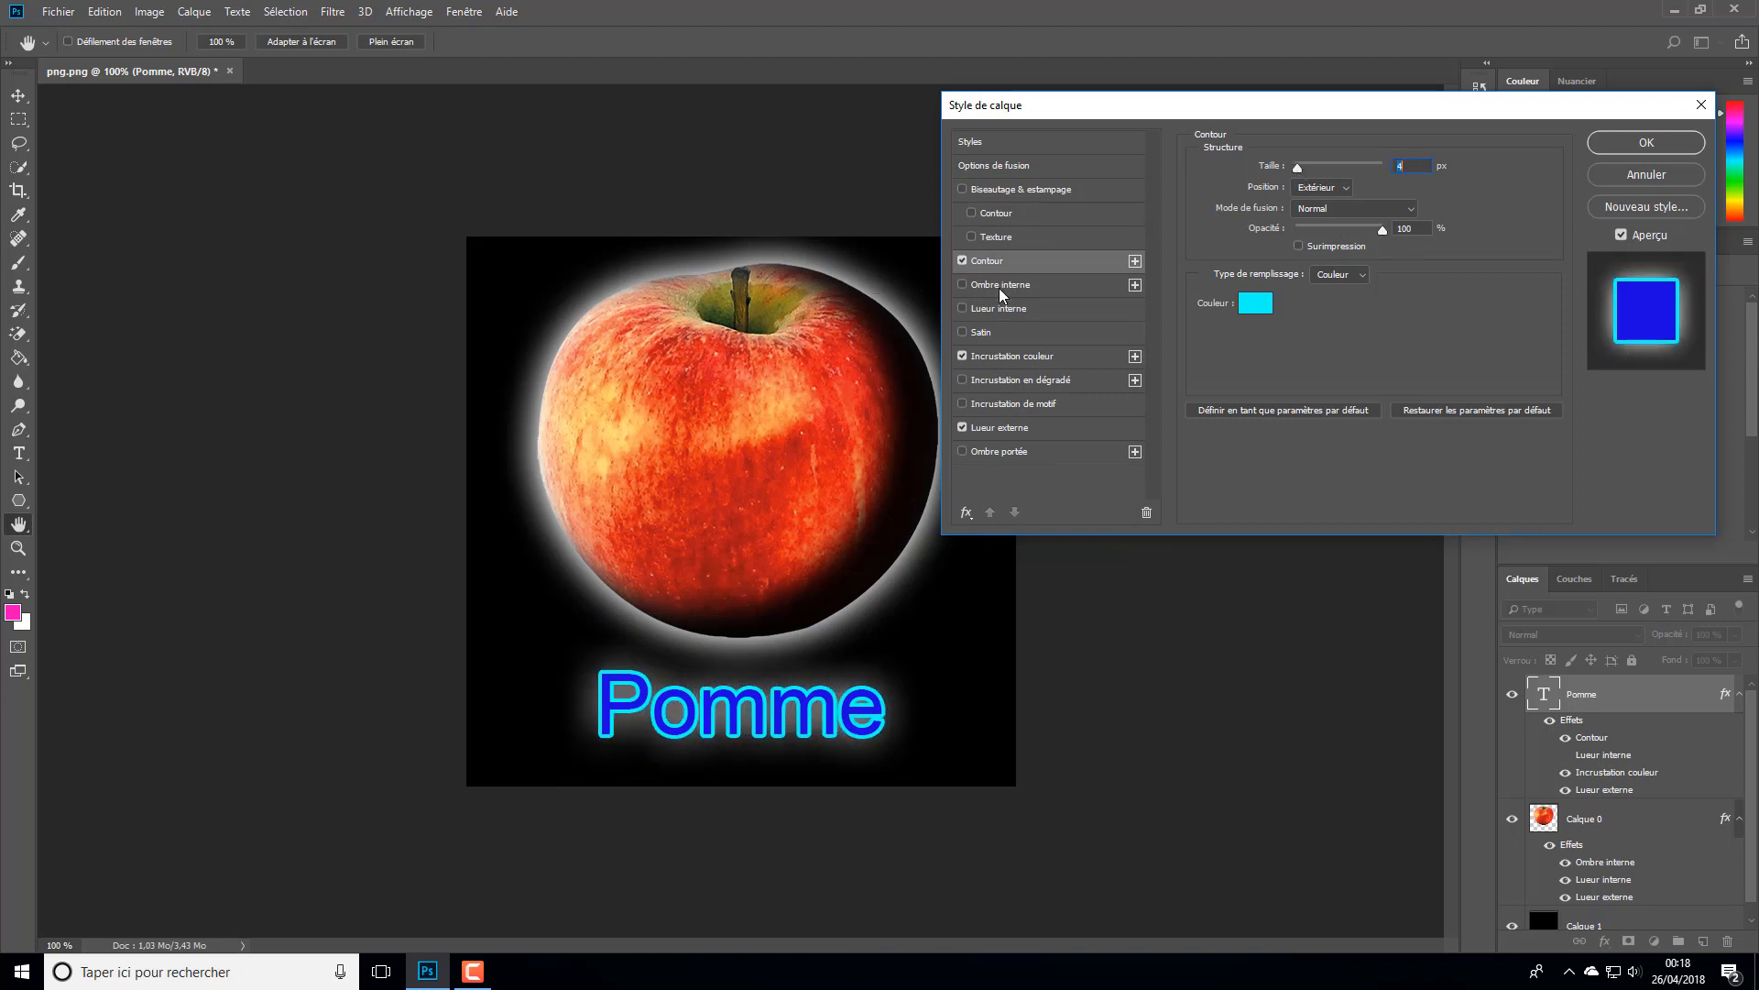
{"action": "left_click_drag", "start_coordinate": [1301, 172], "coordinate": [1294, 172]}
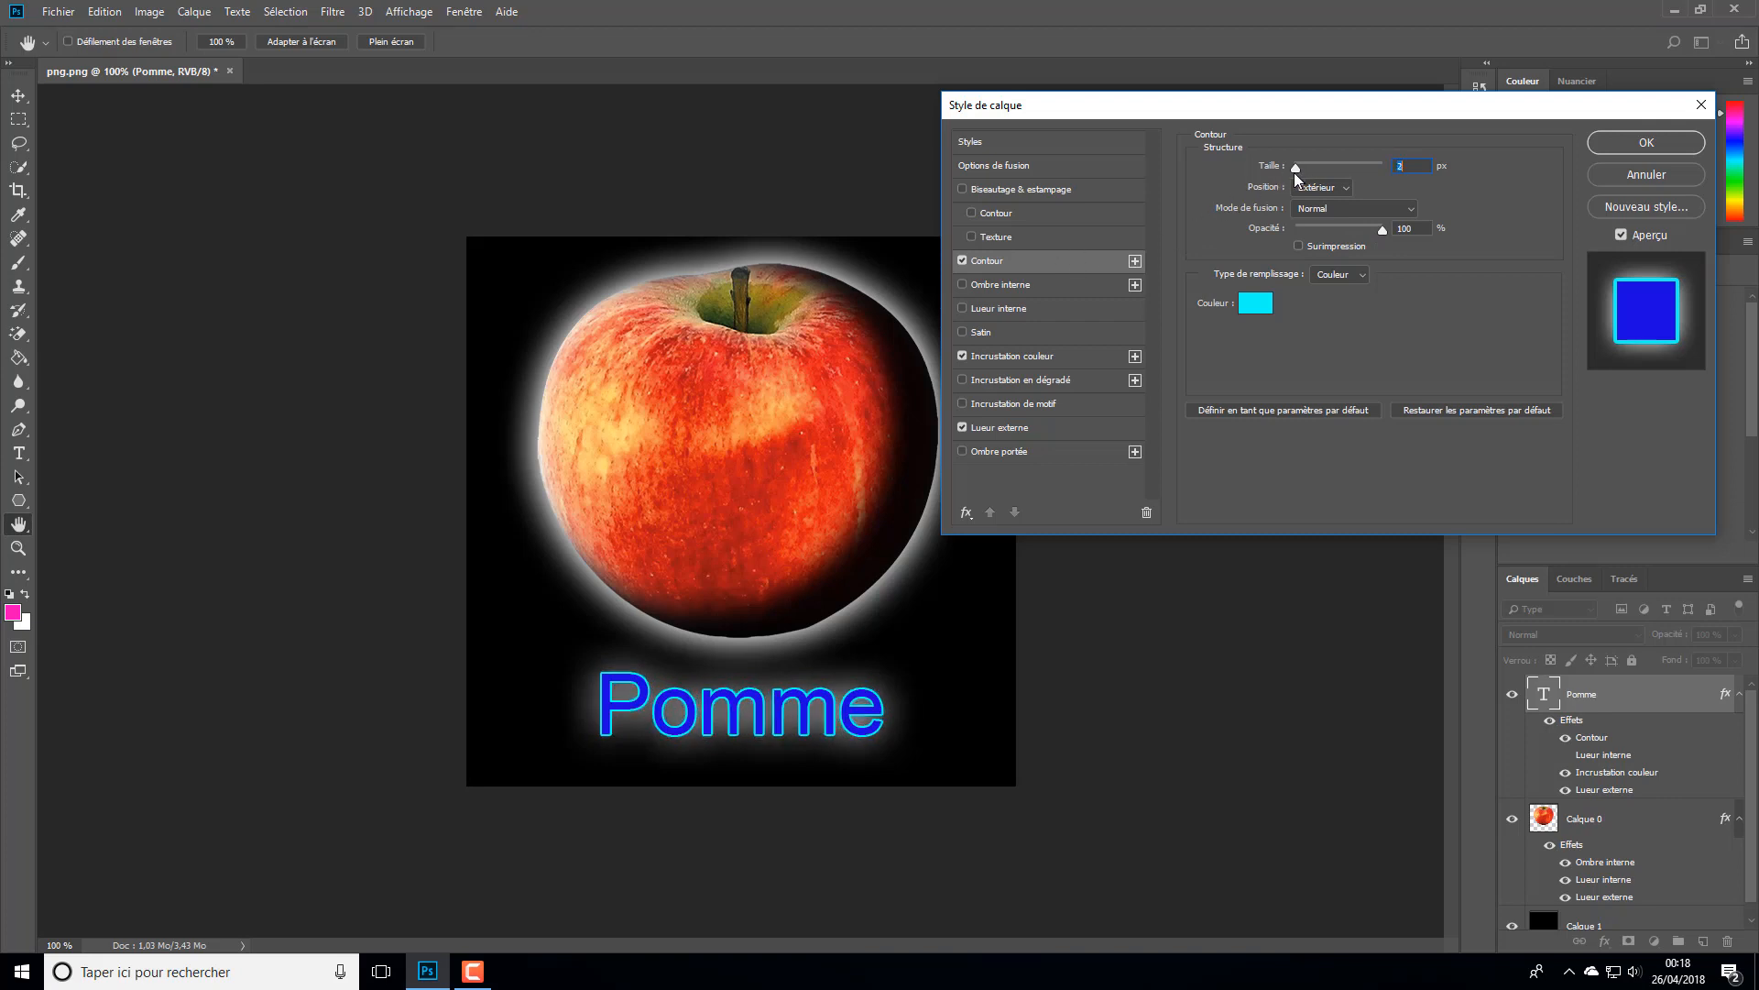
- Set the text's outer glow colour to purple b200e5 and its spread (Grossi) to 2%
{"action": "left_click", "coordinate": [1006, 432]}
{"action": "left_click", "coordinate": [1253, 232]}
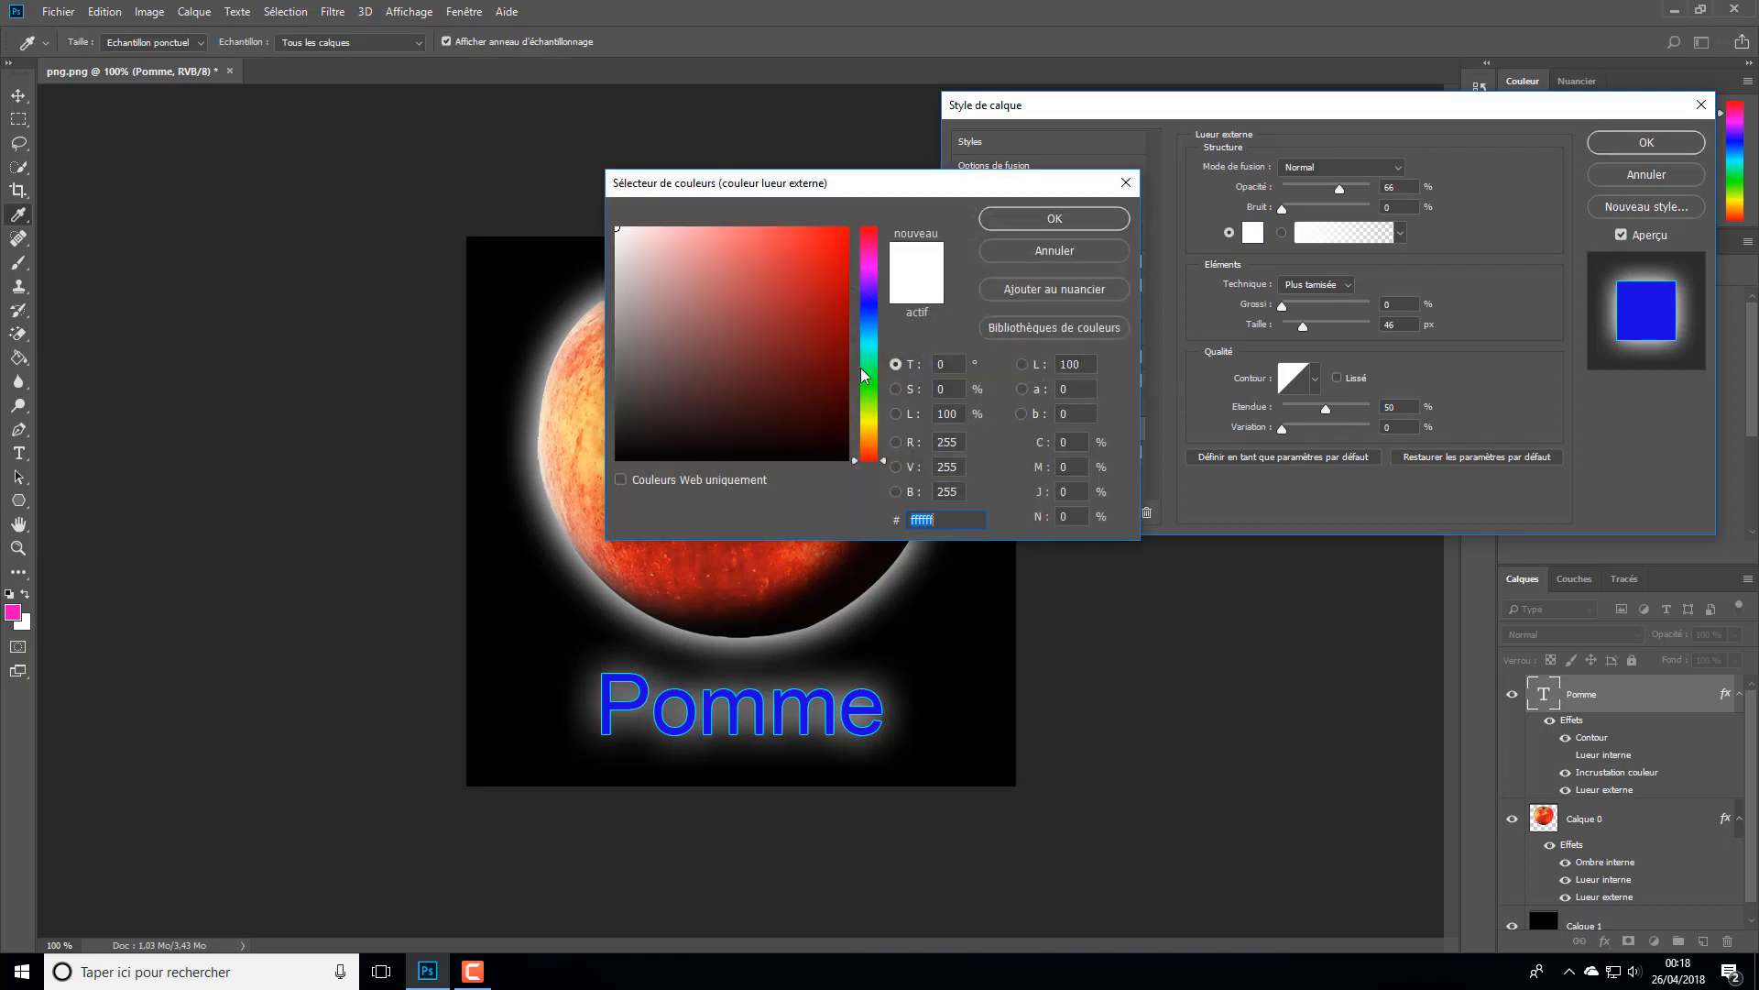
{"action": "left_click", "coordinate": [824, 347]}
{"action": "left_click_drag", "start_coordinate": [870, 306], "coordinate": [862, 251]}
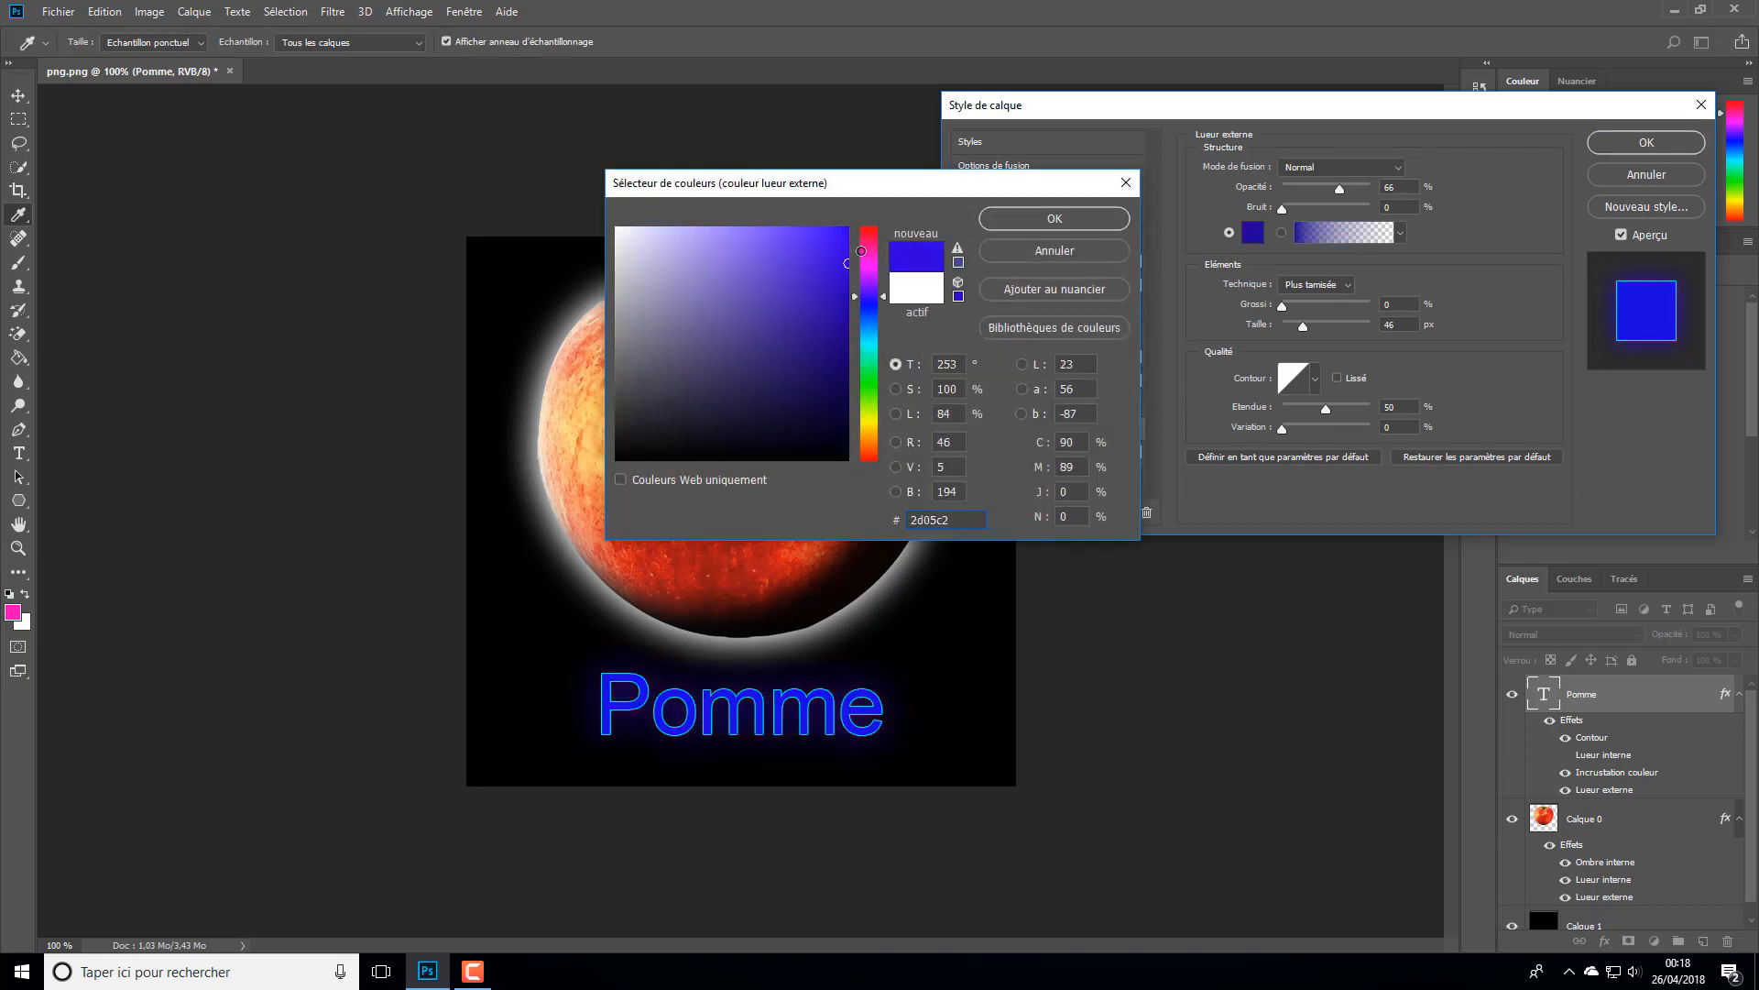
{"action": "left_click", "coordinate": [867, 275]}
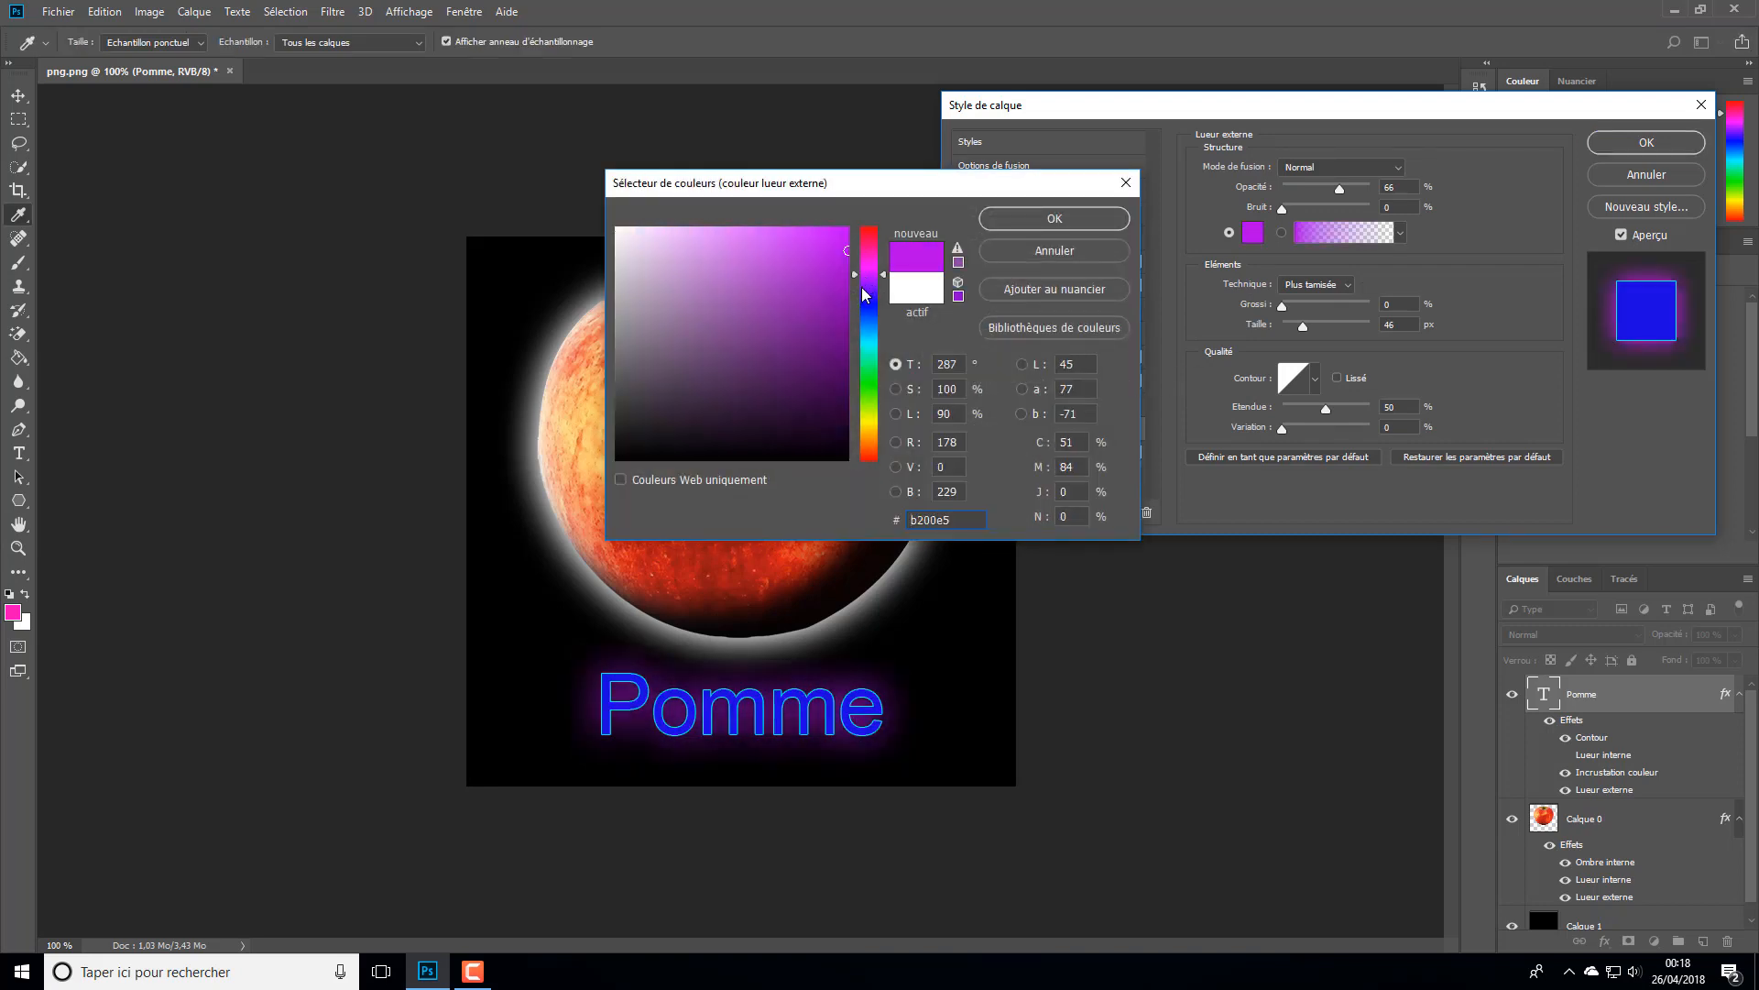
{"action": "left_click", "coordinate": [1054, 218]}
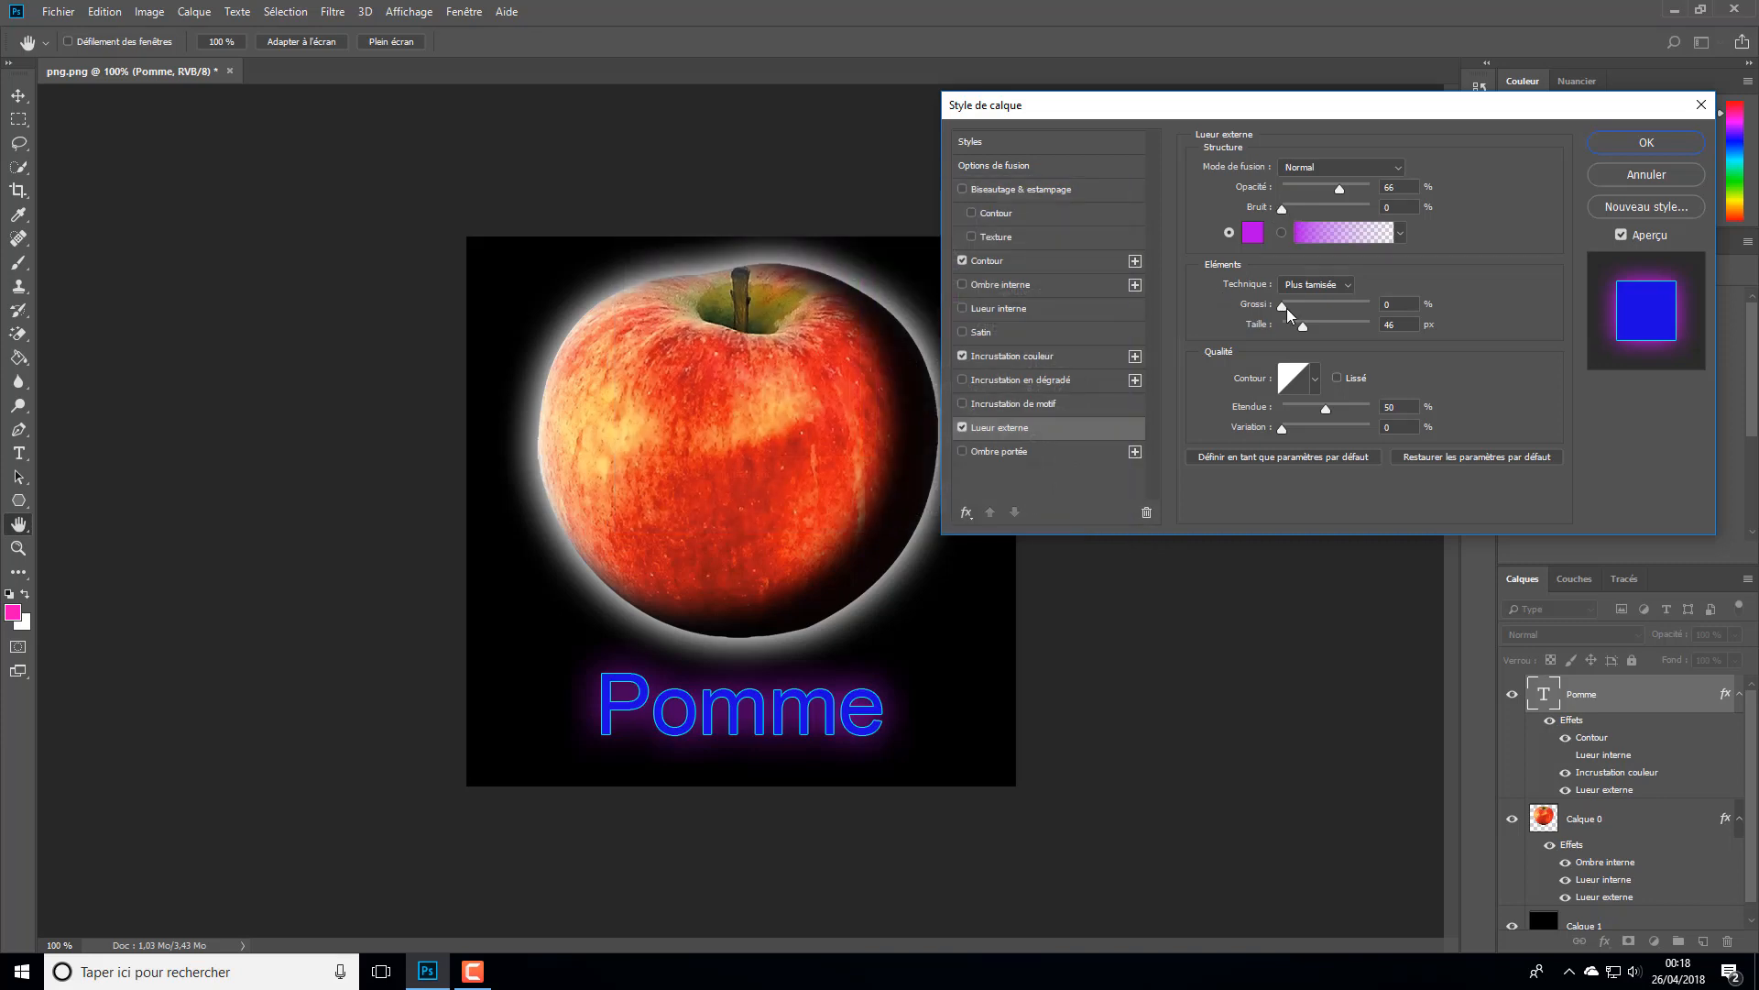
{"action": "left_click_drag", "start_coordinate": [1287, 308], "coordinate": [1283, 312]}
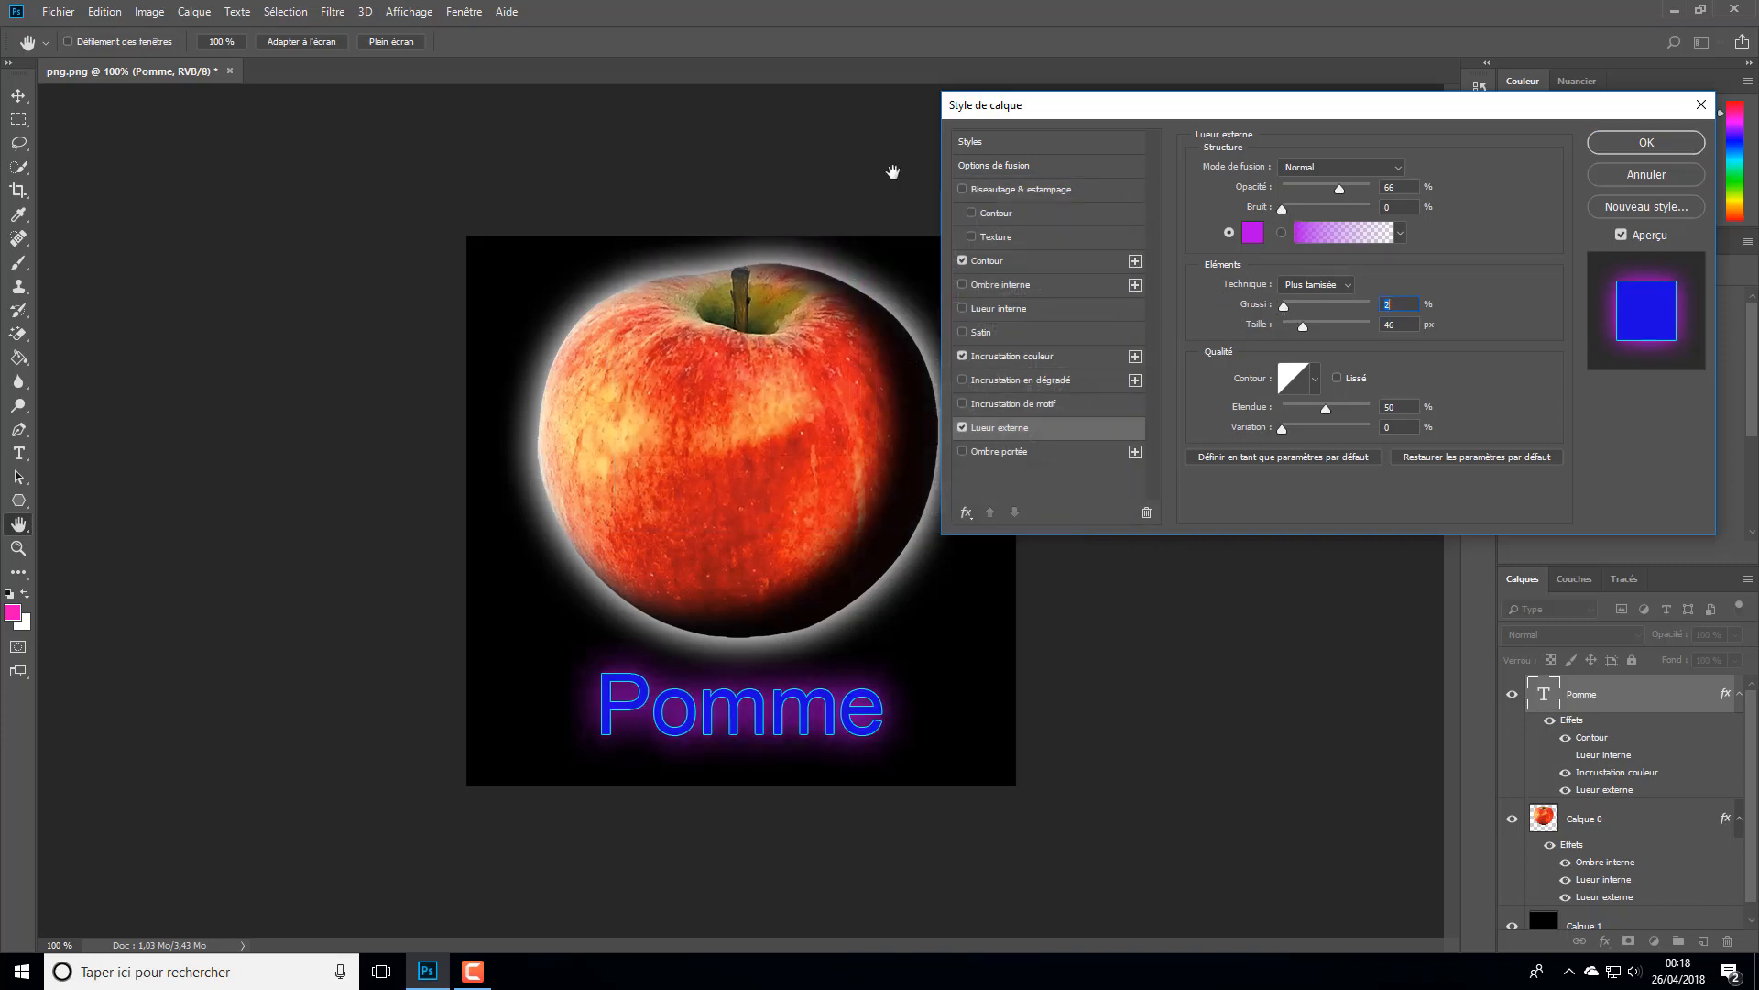
- Add an inner shadow (Ombre interne) to the text with an opacity of 56%
{"action": "left_click", "coordinate": [985, 288]}
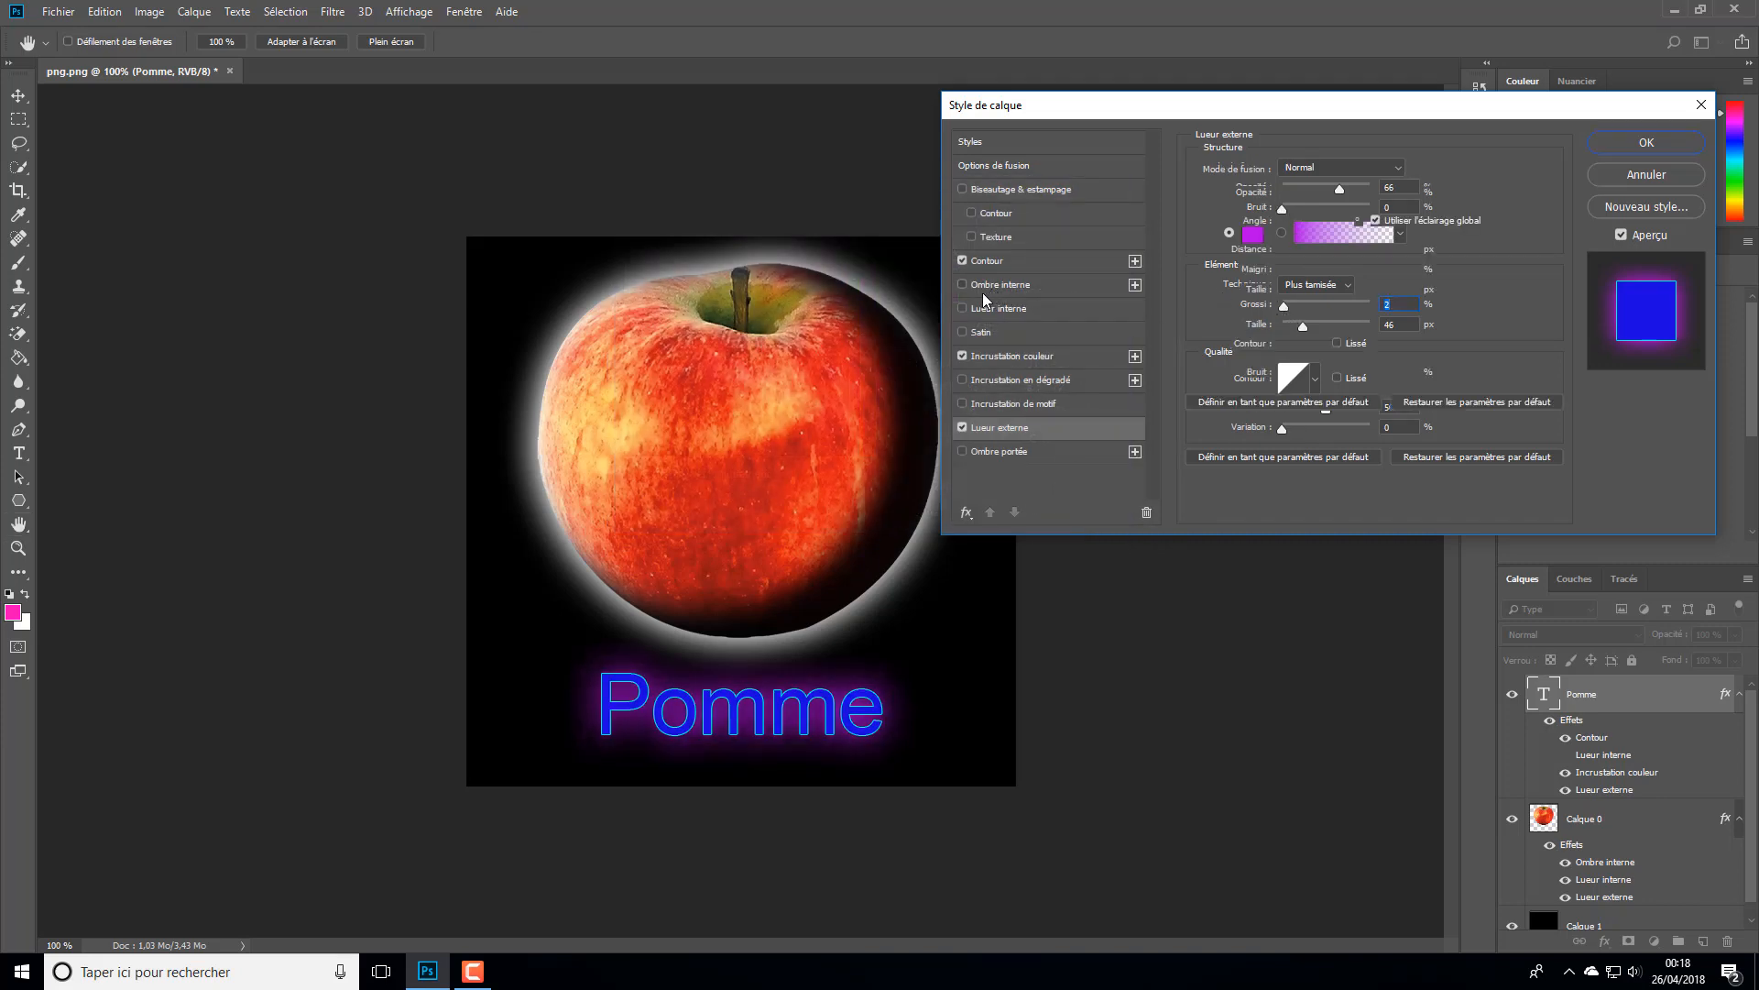
{"action": "left_click_drag", "start_coordinate": [1366, 193], "coordinate": [1335, 200]}
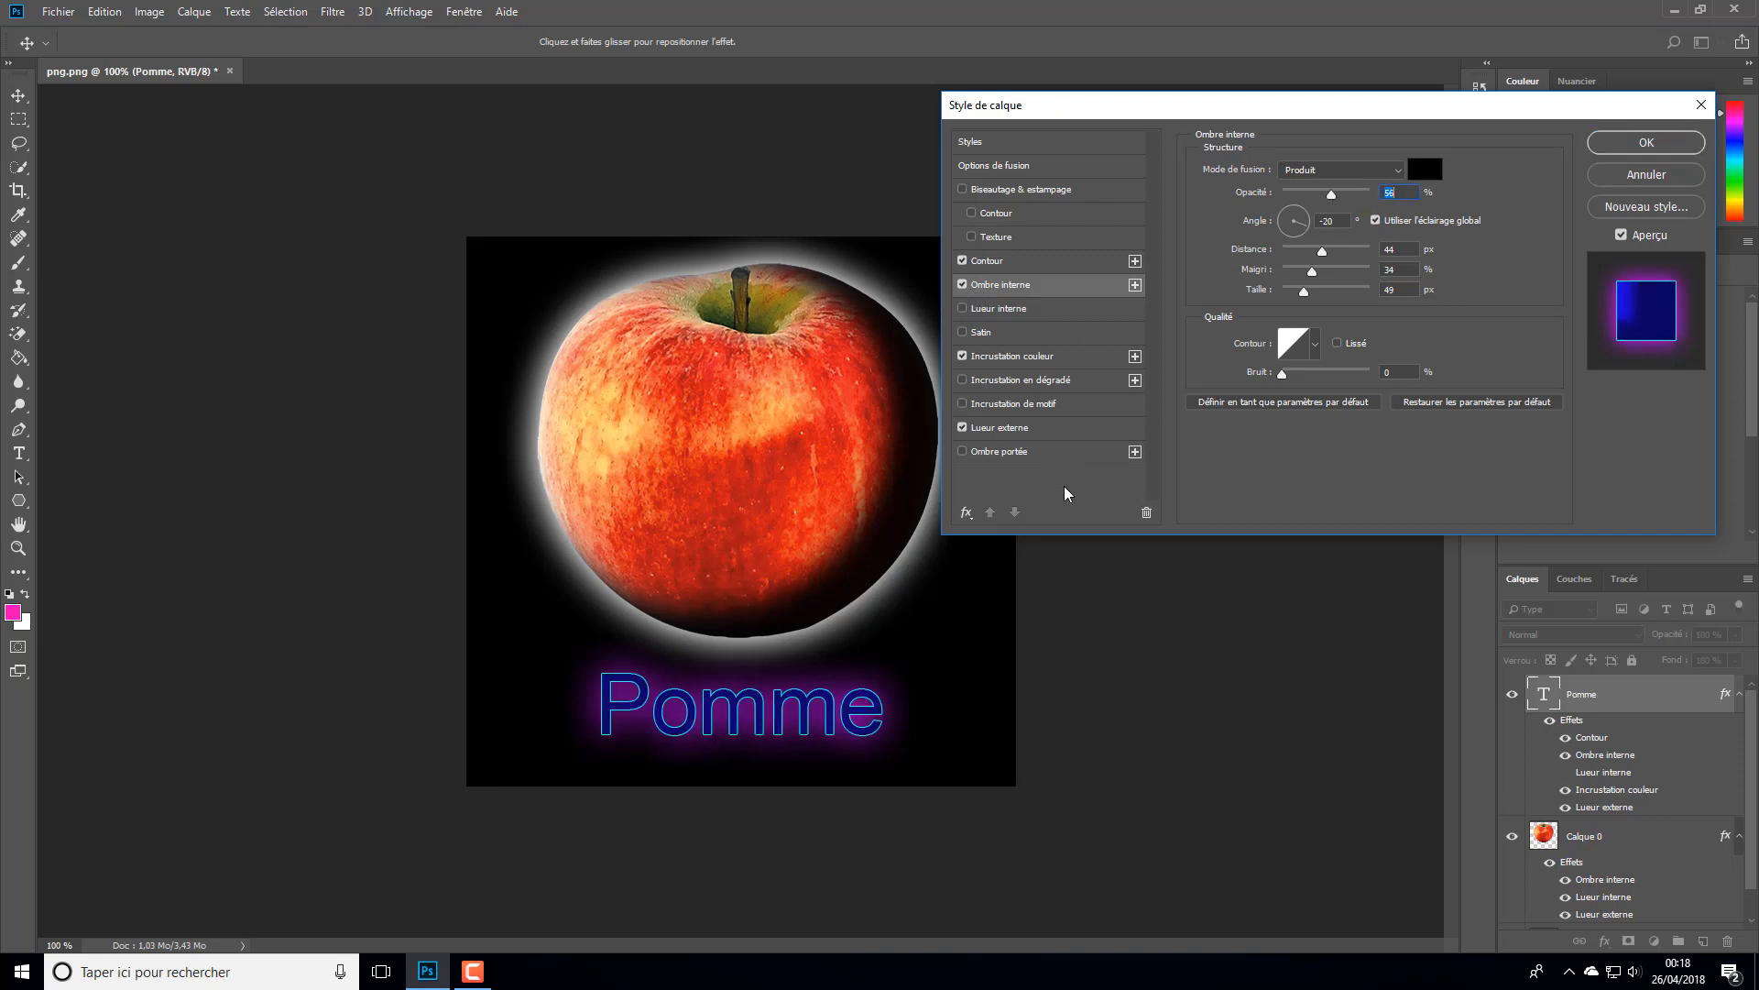
- Try the pattern overlay and satin effects on the text, leave both off, and apply the layer style
{"action": "left_click", "coordinate": [1012, 404]}
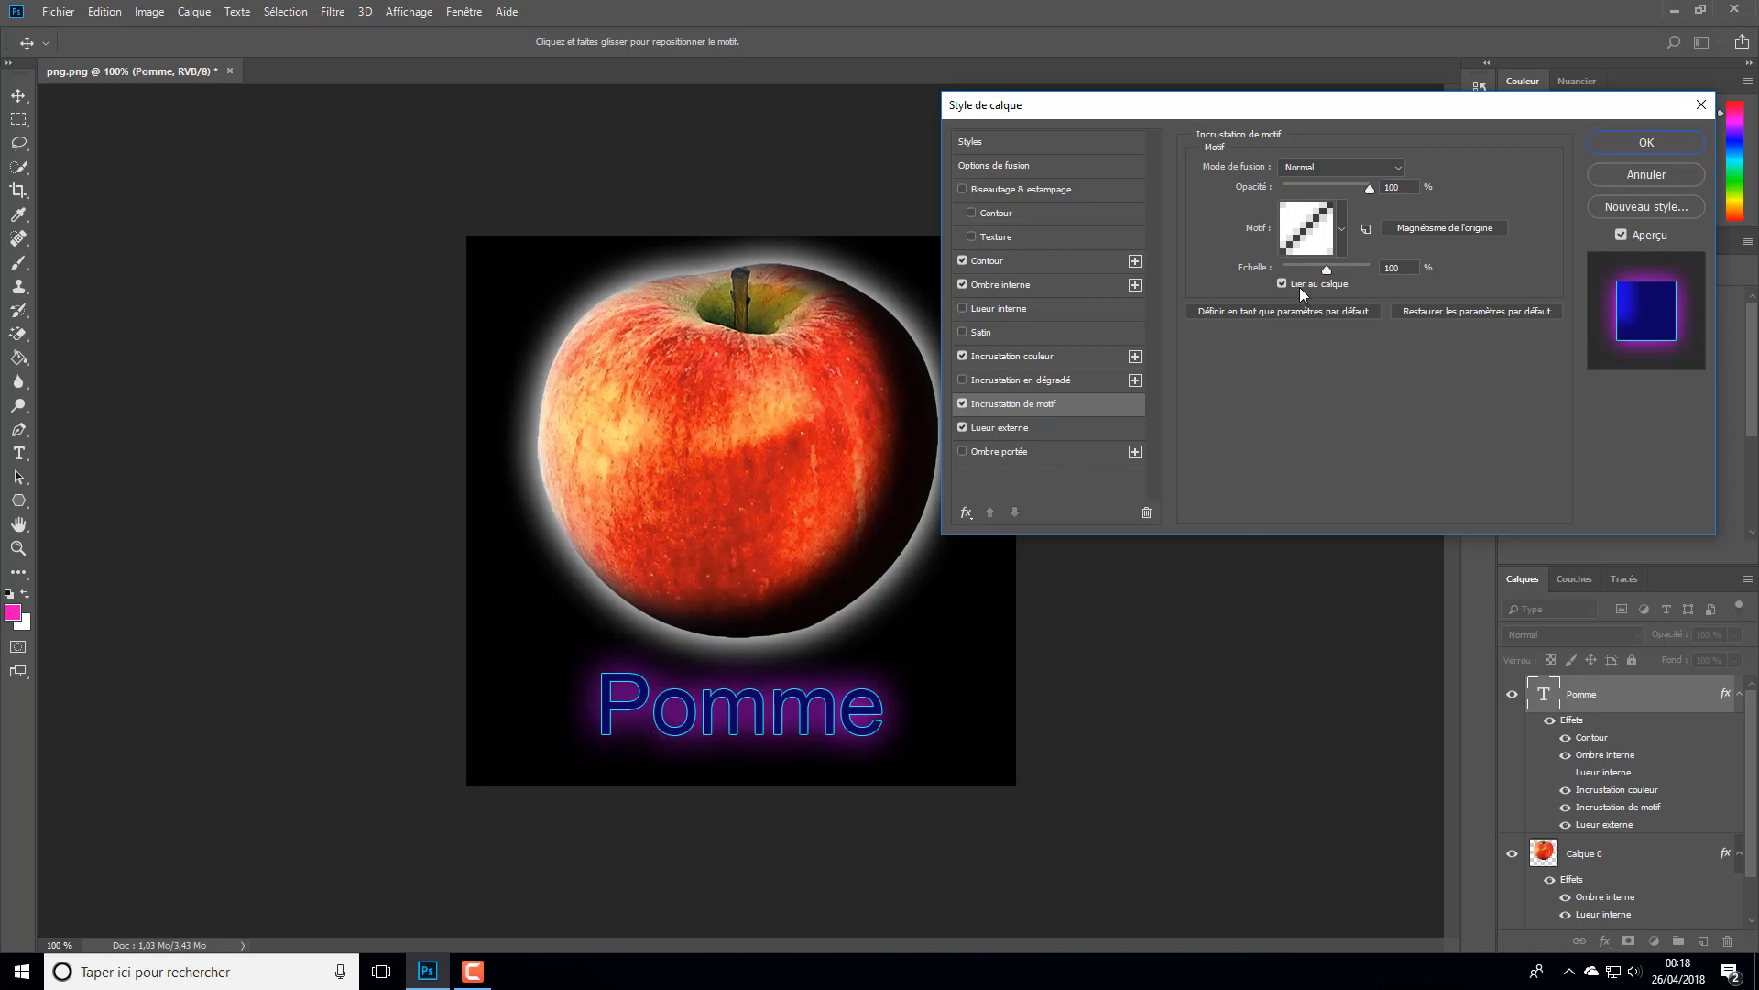
{"action": "left_click", "coordinate": [961, 401]}
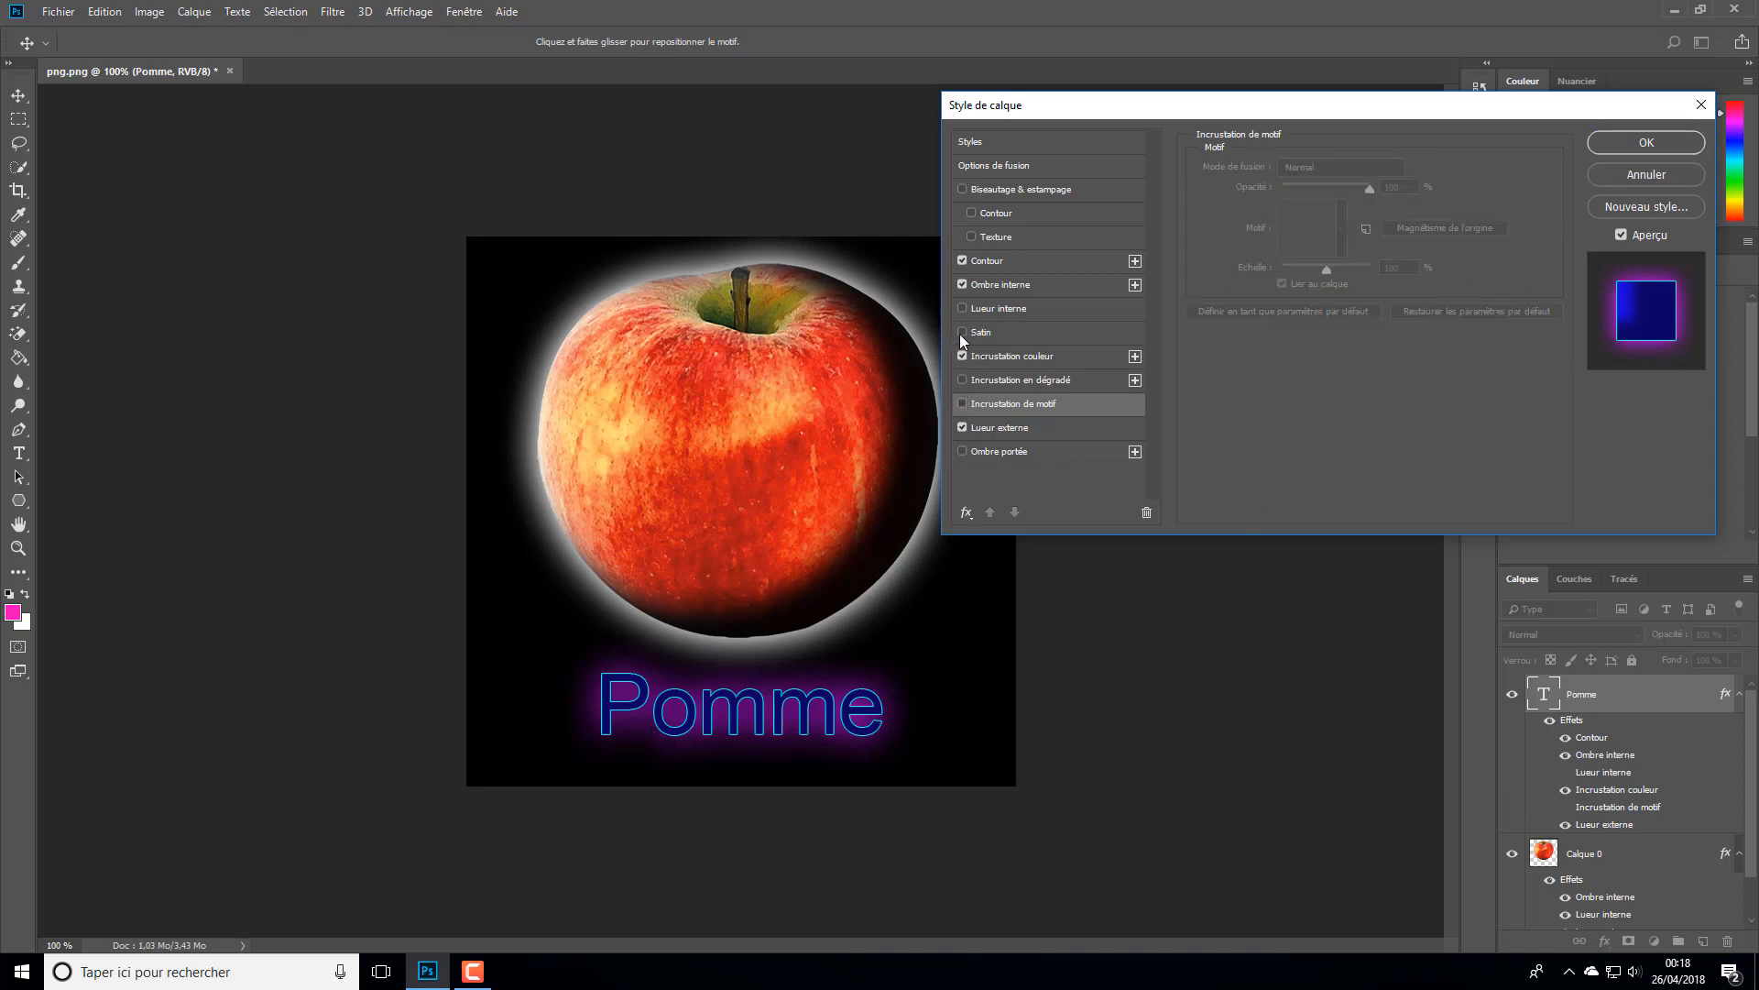
{"action": "left_click", "coordinate": [961, 332]}
{"action": "left_click", "coordinate": [961, 332]}
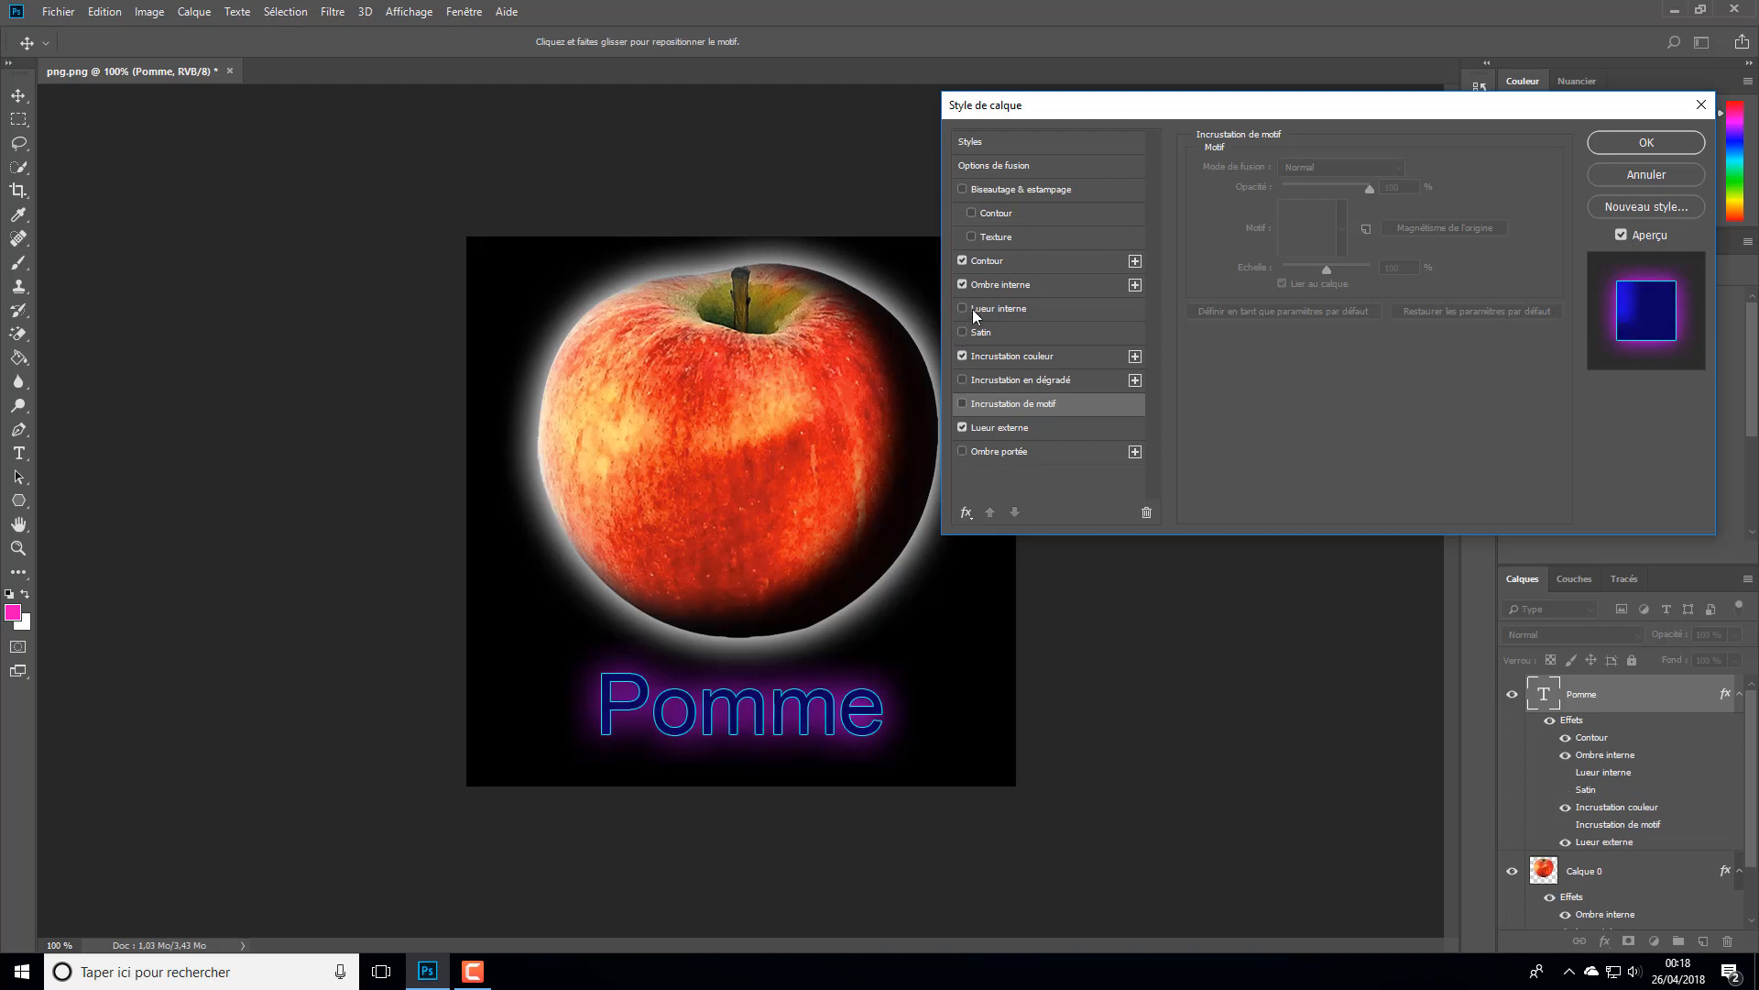
{"action": "left_click", "coordinate": [1623, 147]}
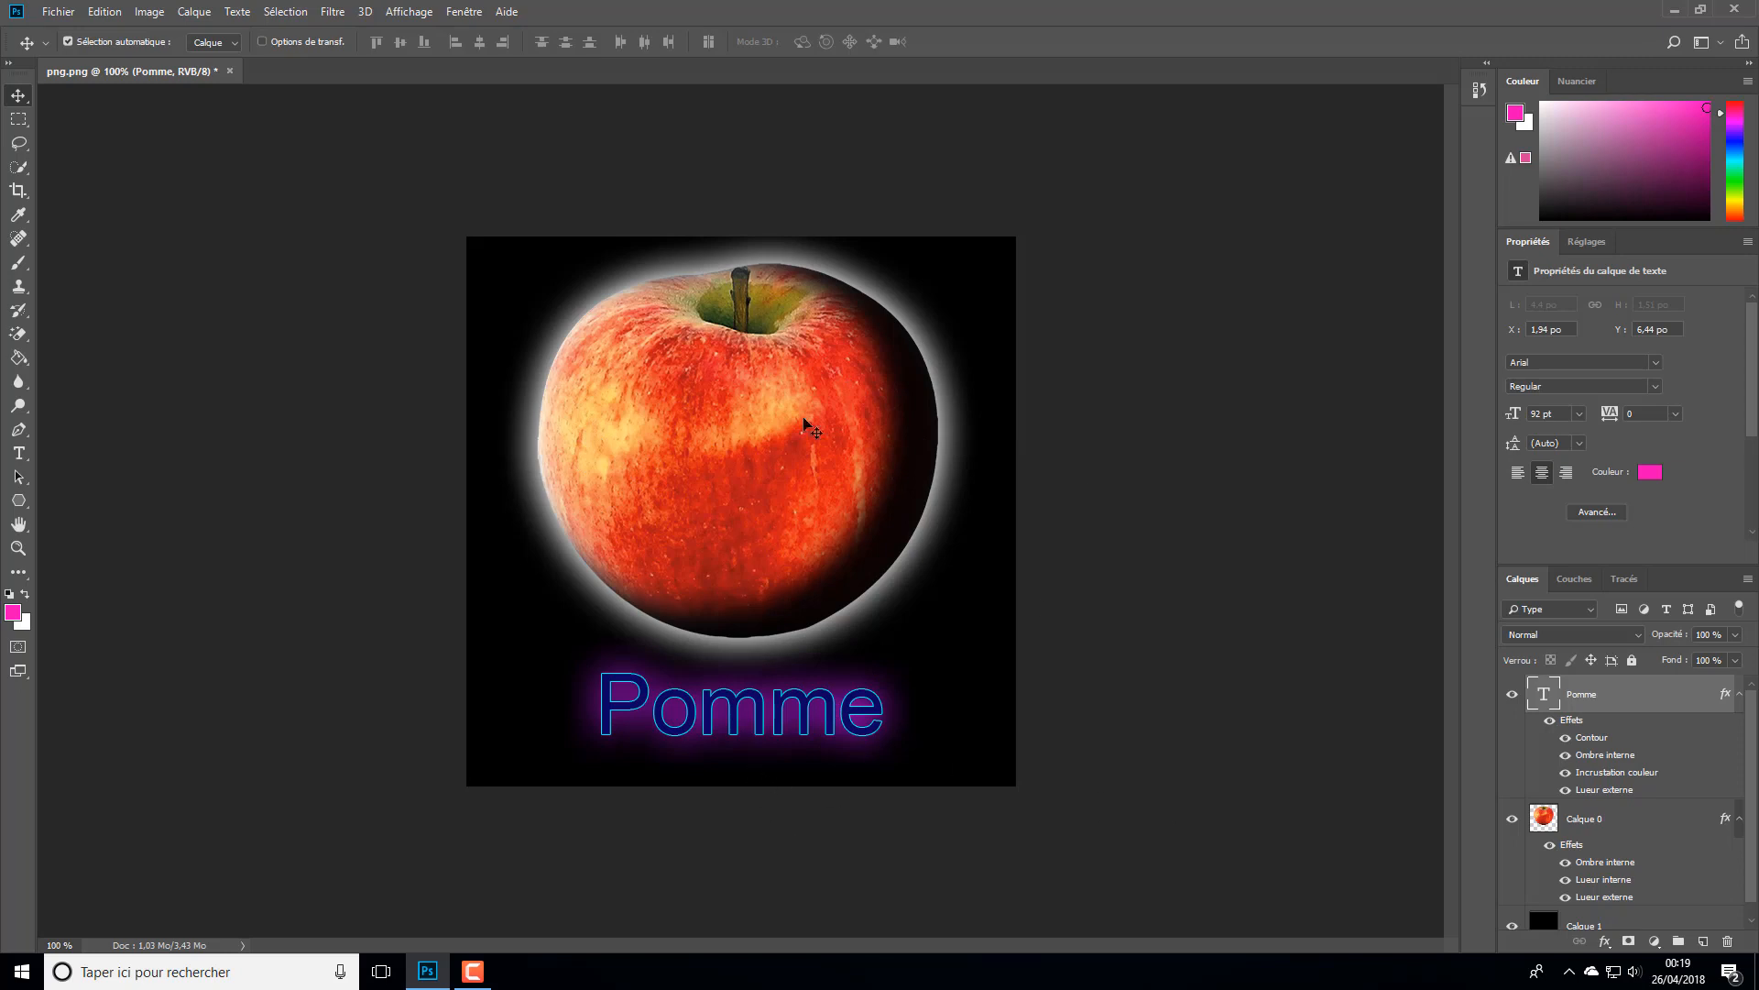
- Copy the layer effects of the Pomme text layer onto the apple layer Calque 0
{"action": "left_click", "coordinate": [1723, 826]}
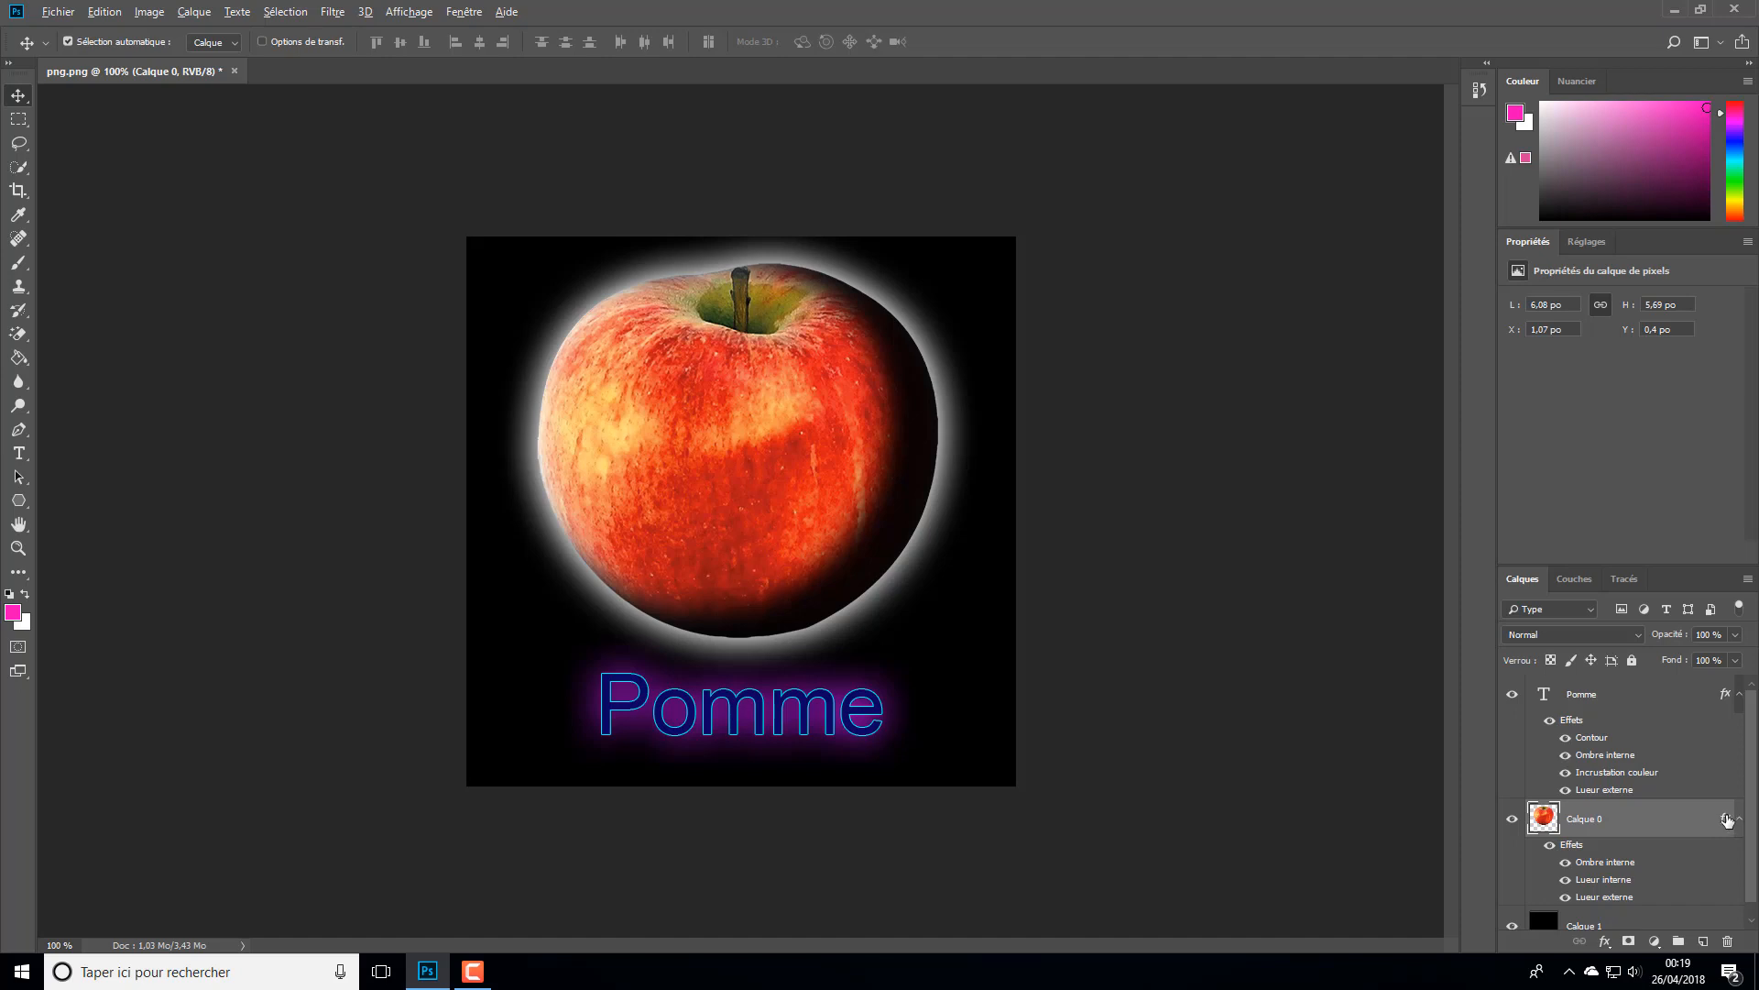
{"action": "left_click_drag", "start_coordinate": [1727, 818], "coordinate": [1728, 704]}
{"action": "left_click", "coordinate": [1677, 708]}
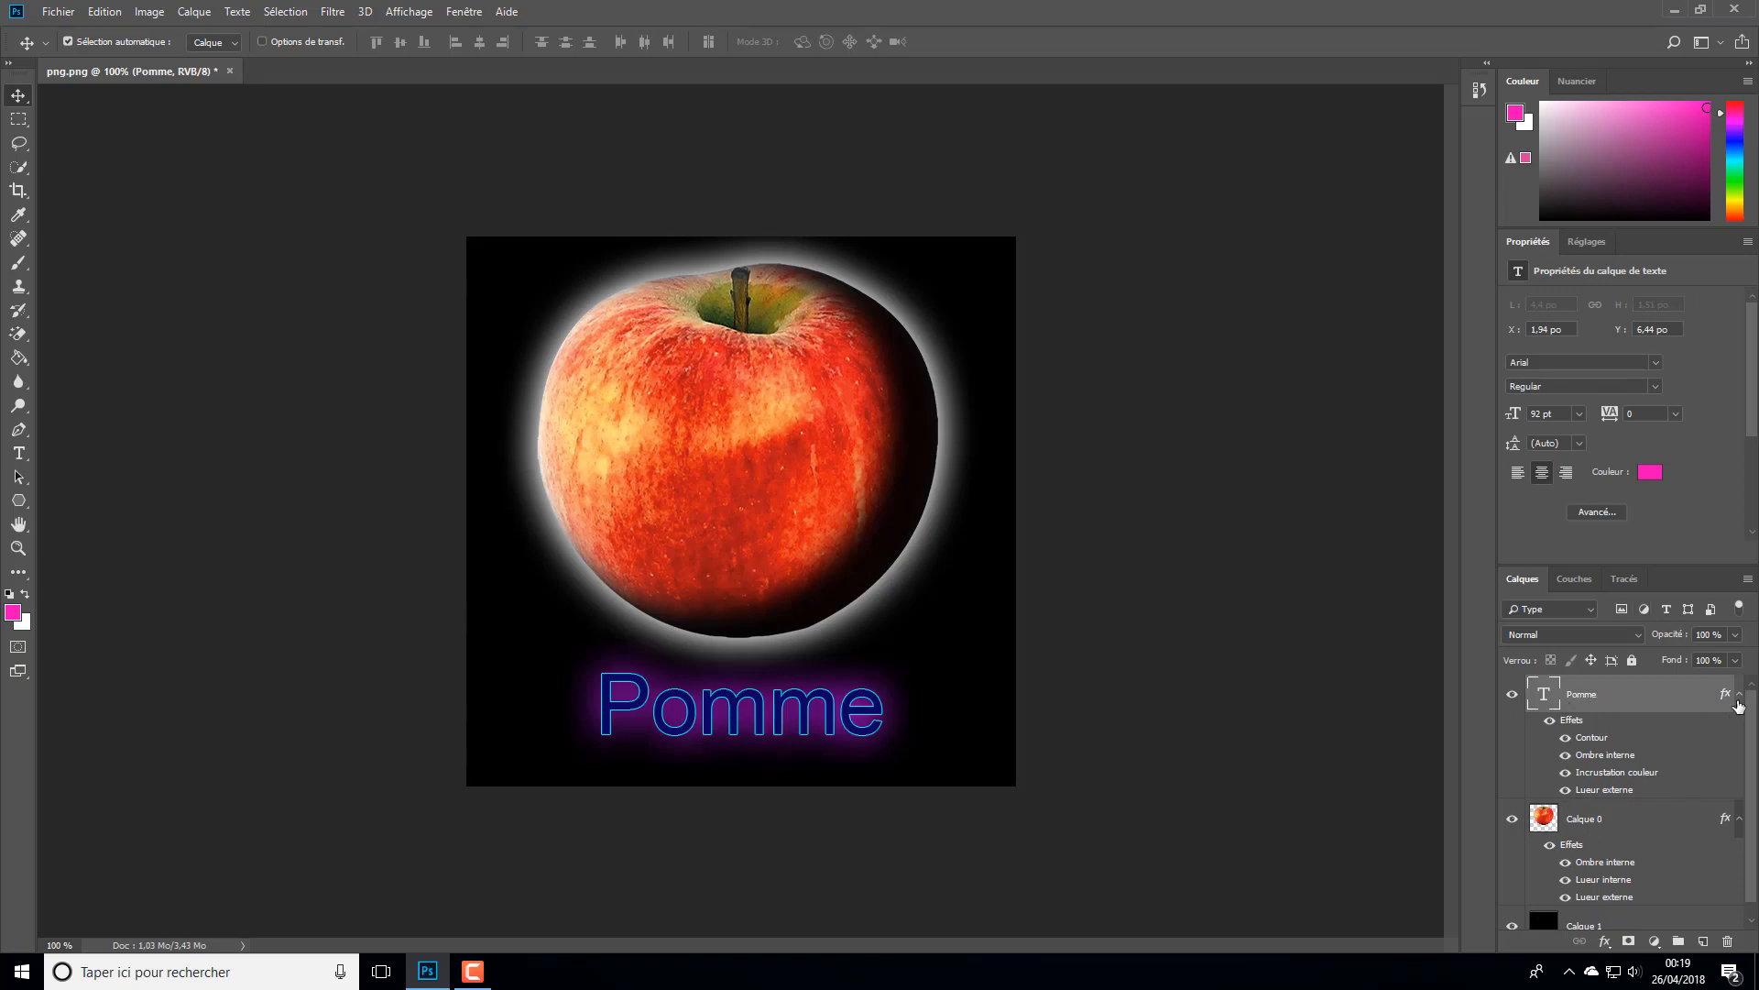
{"action": "left_click_drag", "start_coordinate": [1727, 701], "coordinate": [1729, 823]}
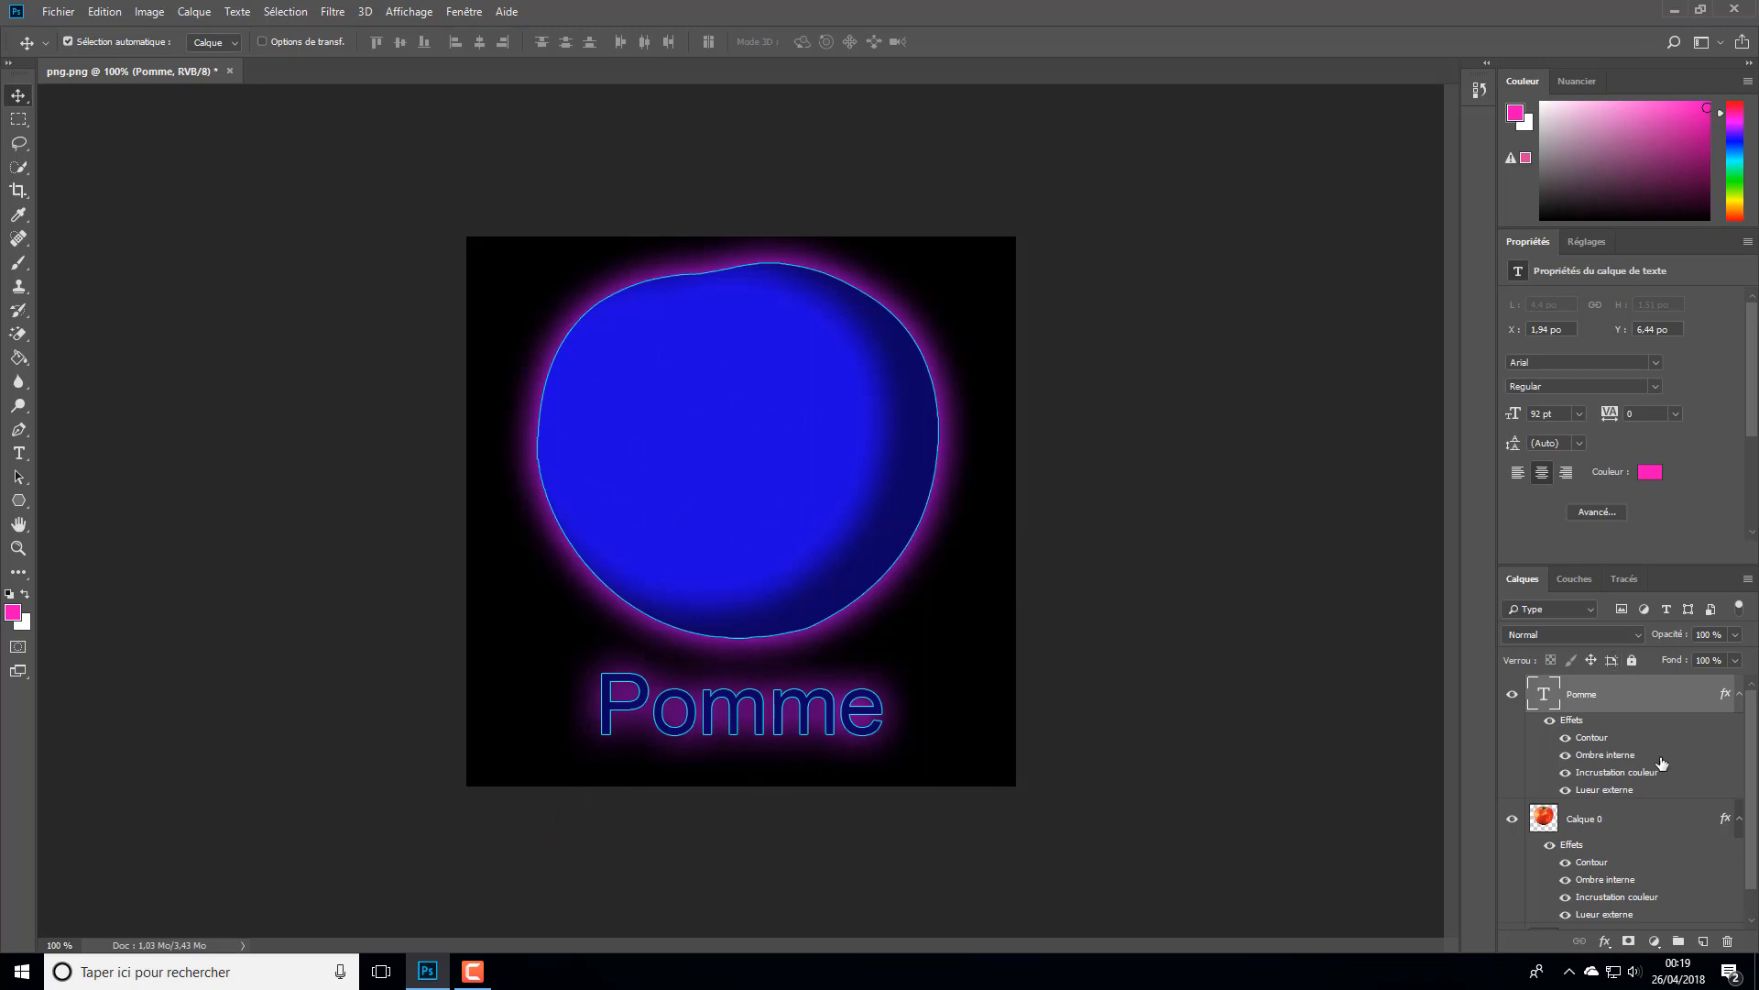
- Turn off the colour overlay (Incrustation couleur) in the layer style of Calque 0 and apply the change
{"action": "left_click", "coordinate": [1724, 822]}
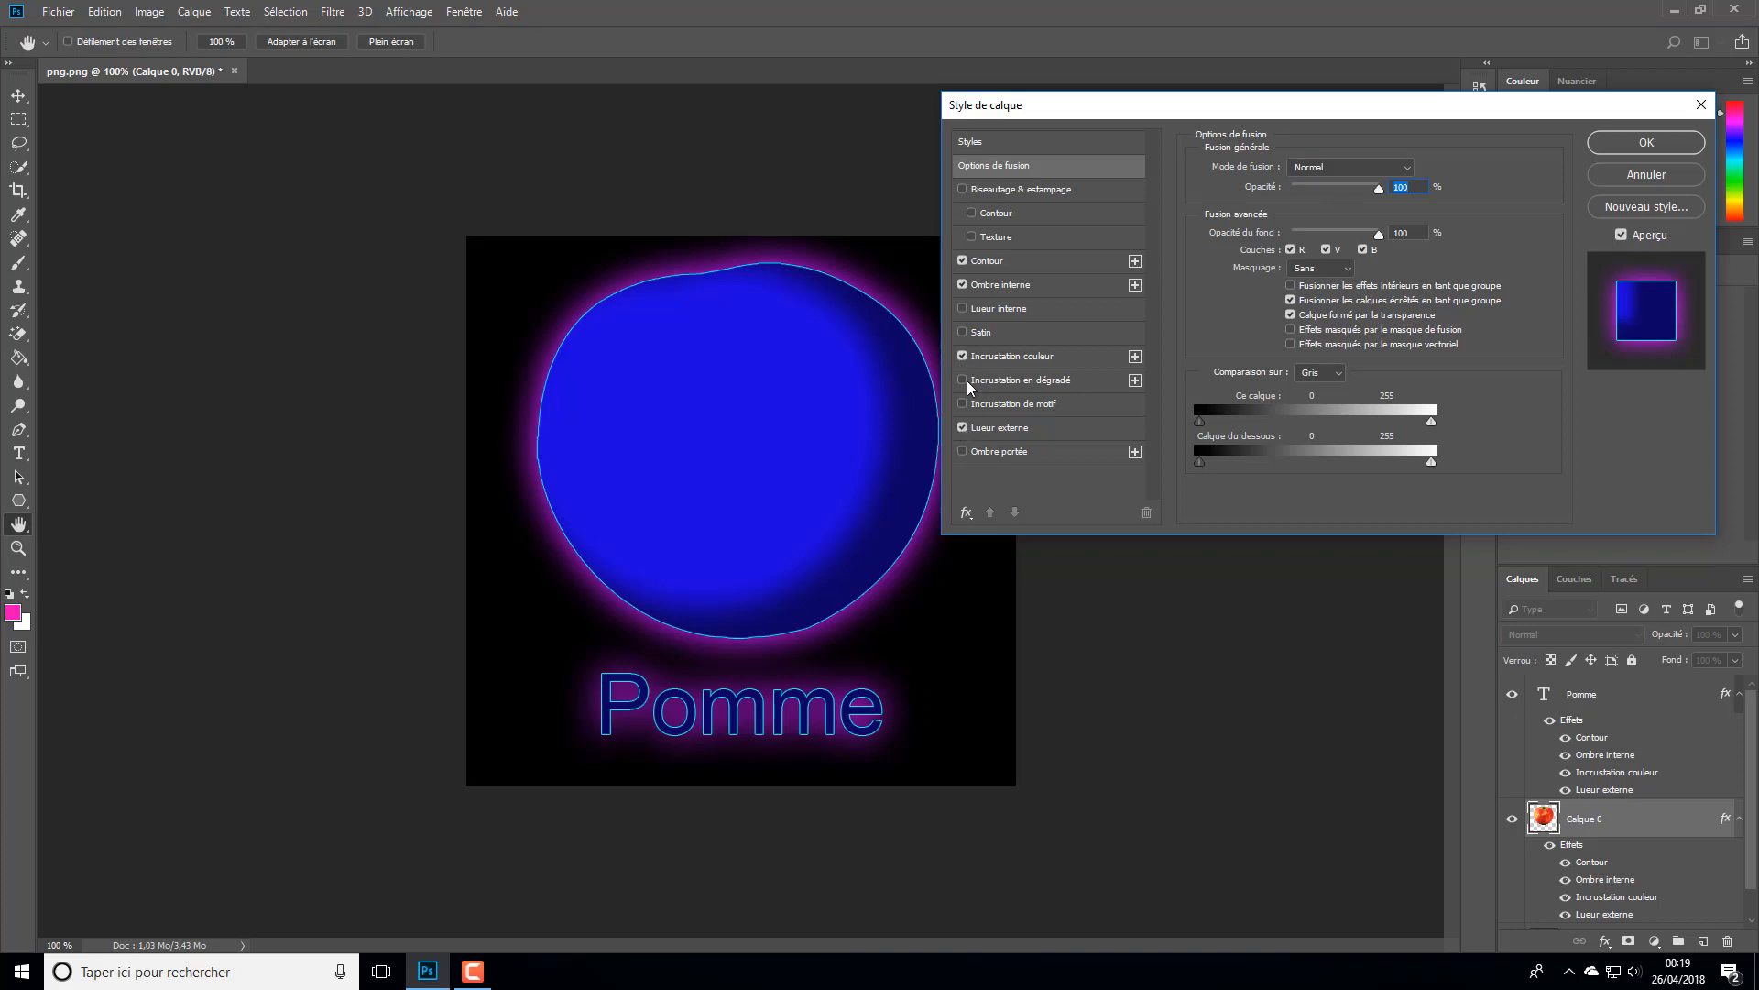
{"action": "left_click", "coordinate": [961, 263]}
{"action": "left_click", "coordinate": [962, 263]}
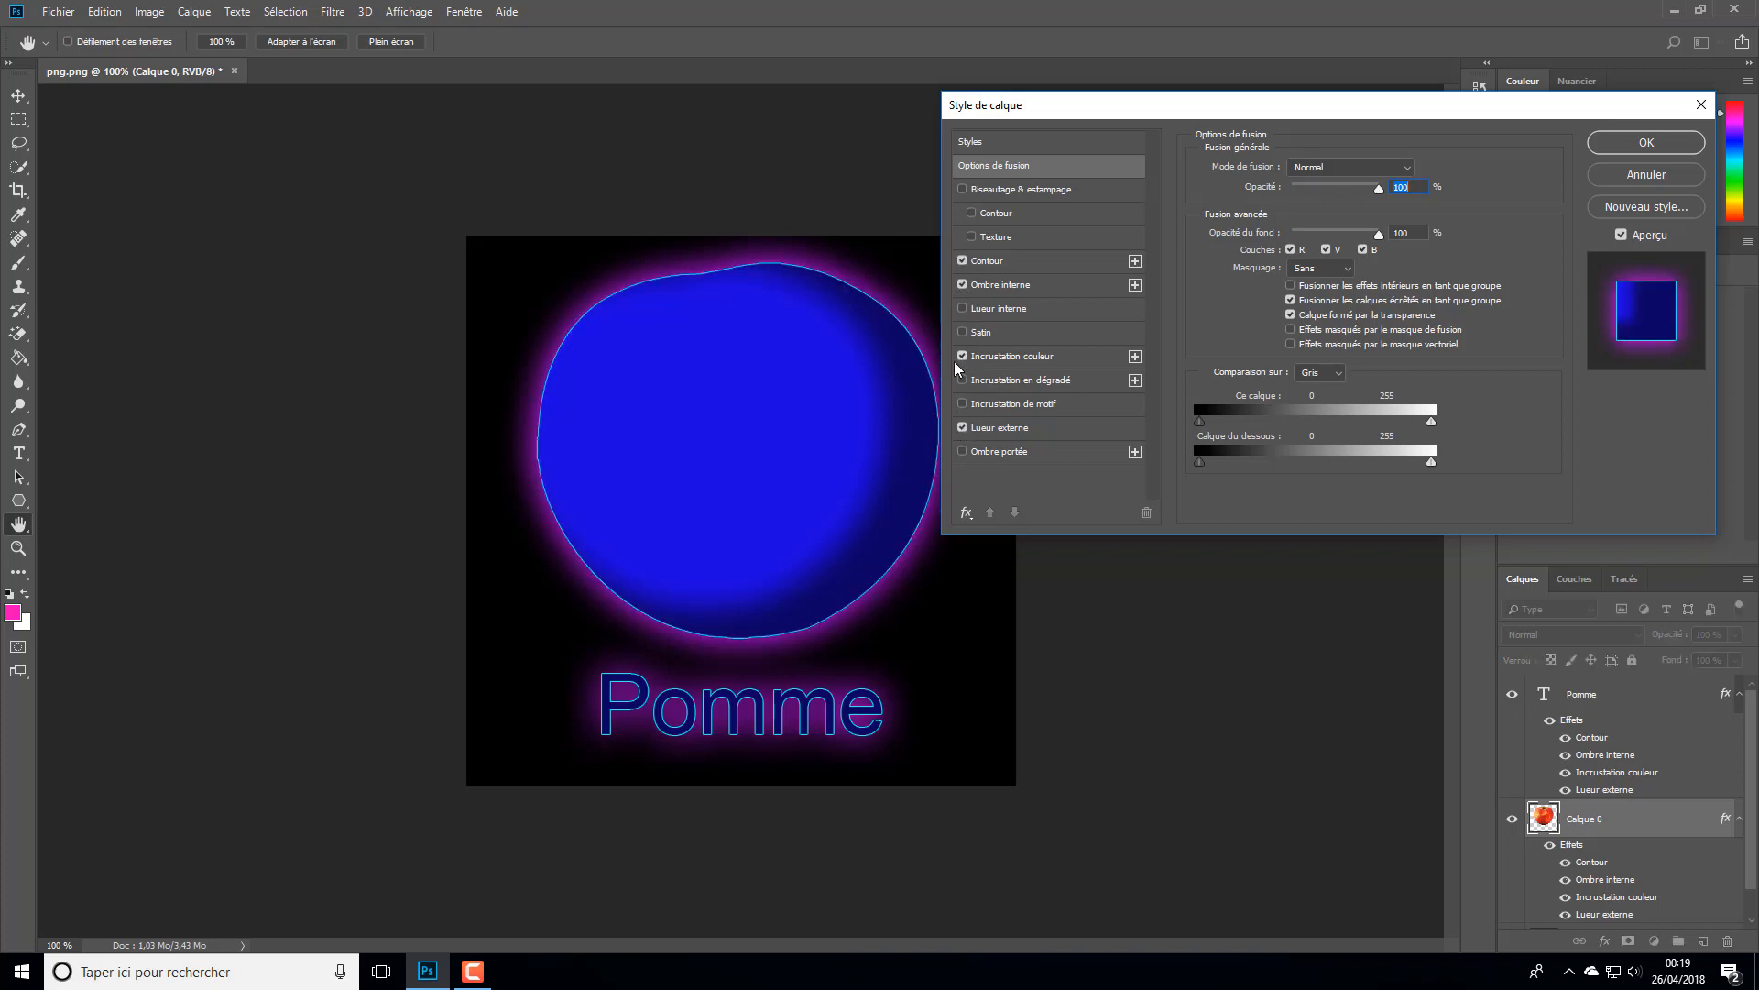
{"action": "left_click", "coordinate": [963, 355]}
{"action": "left_click", "coordinate": [963, 356]}
{"action": "left_click", "coordinate": [963, 355]}
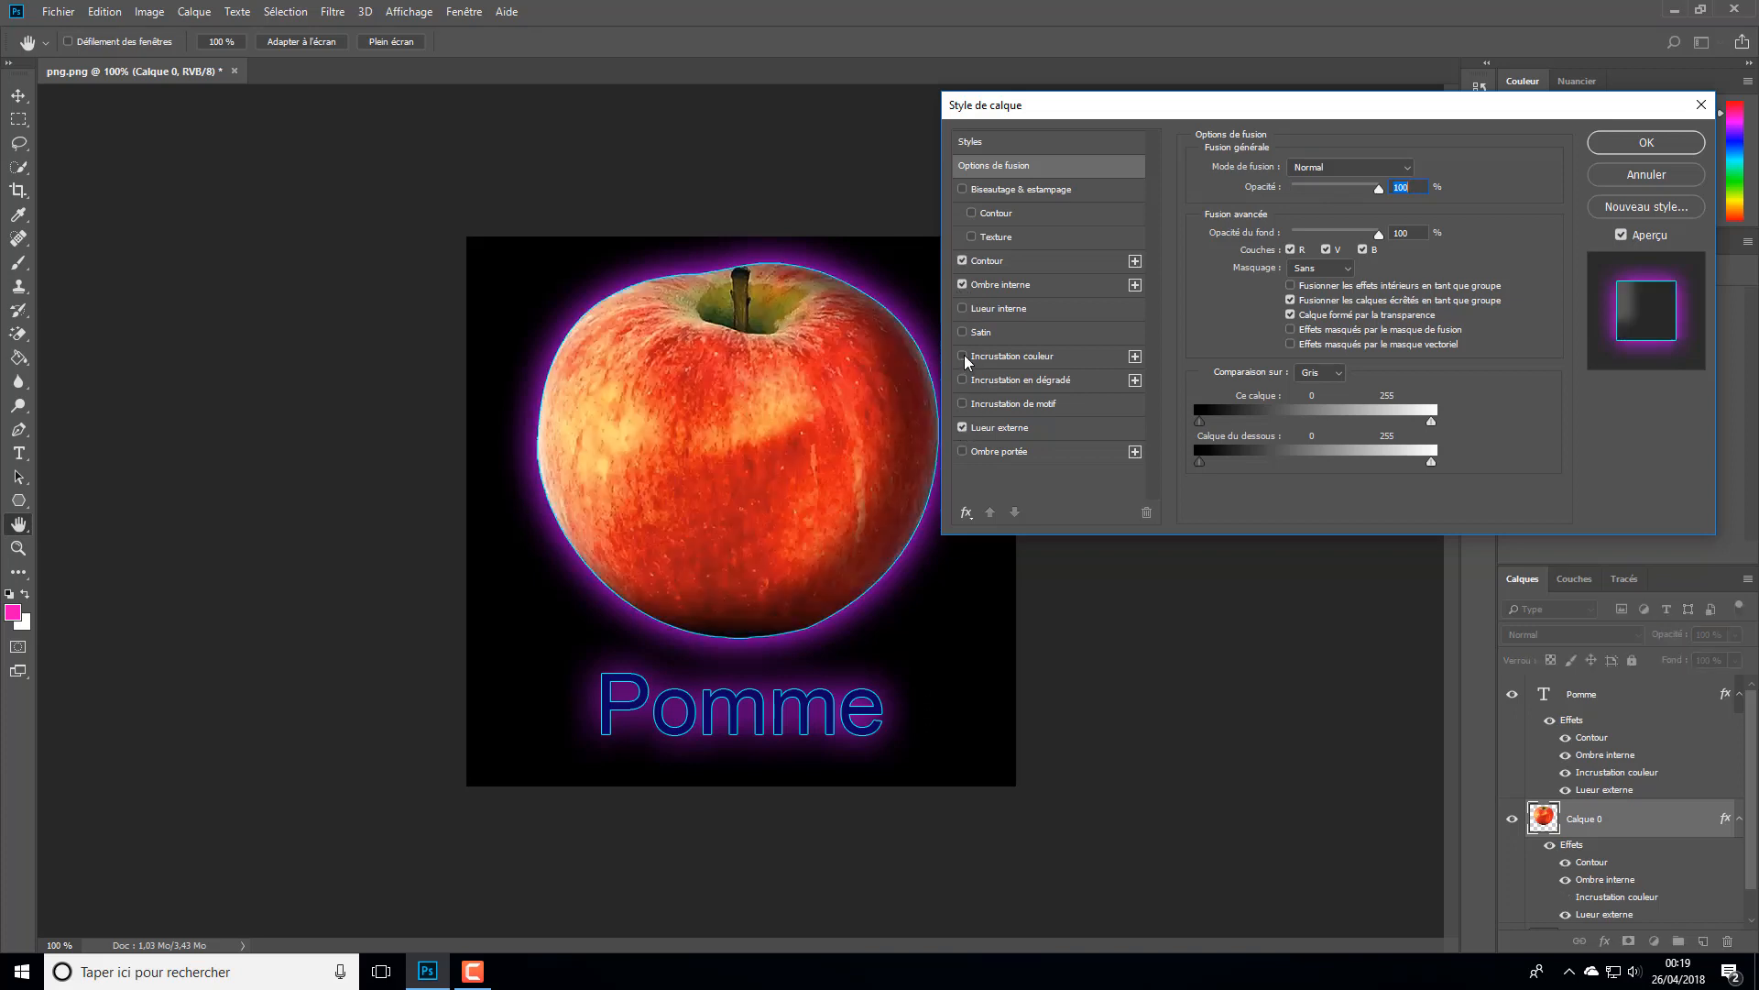
{"action": "left_click", "coordinate": [1647, 143]}
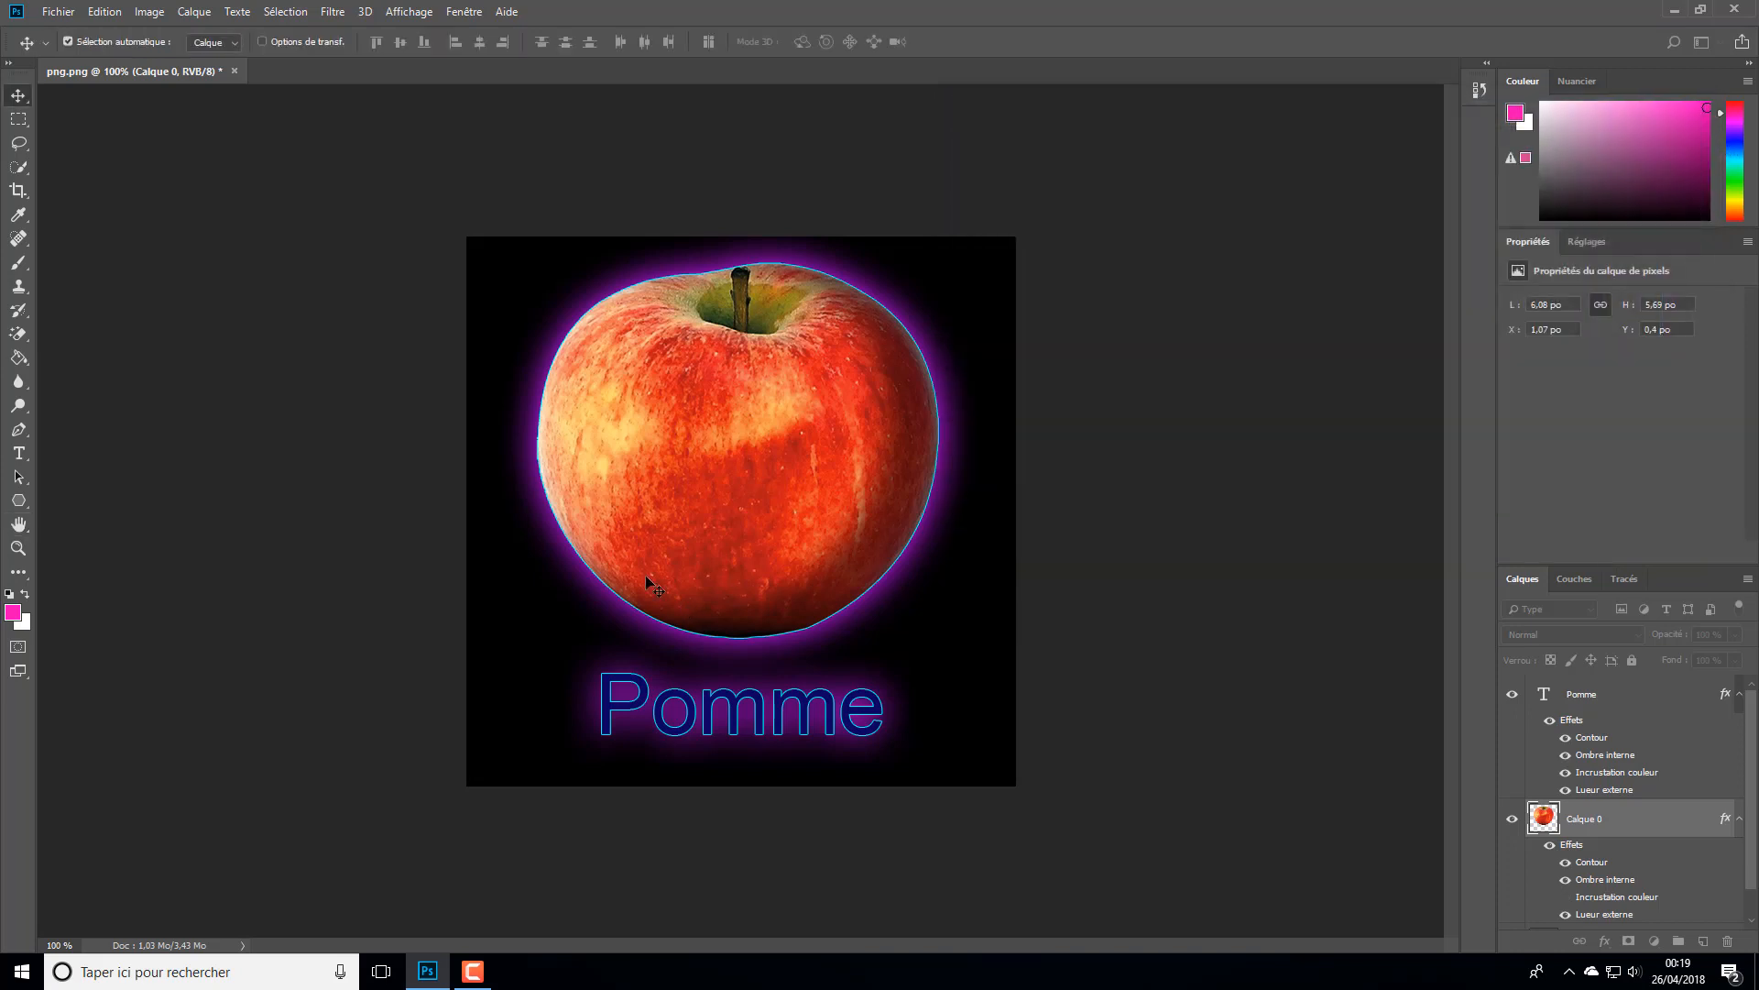
- Hide the black background layer Calque 1 so the apple and title sit on transparency
{"action": "key", "text": "ctrl+minus"}
{"action": "scroll", "coordinate": [825, 606], "scroll_direction": "down", "scroll_amount": 4}
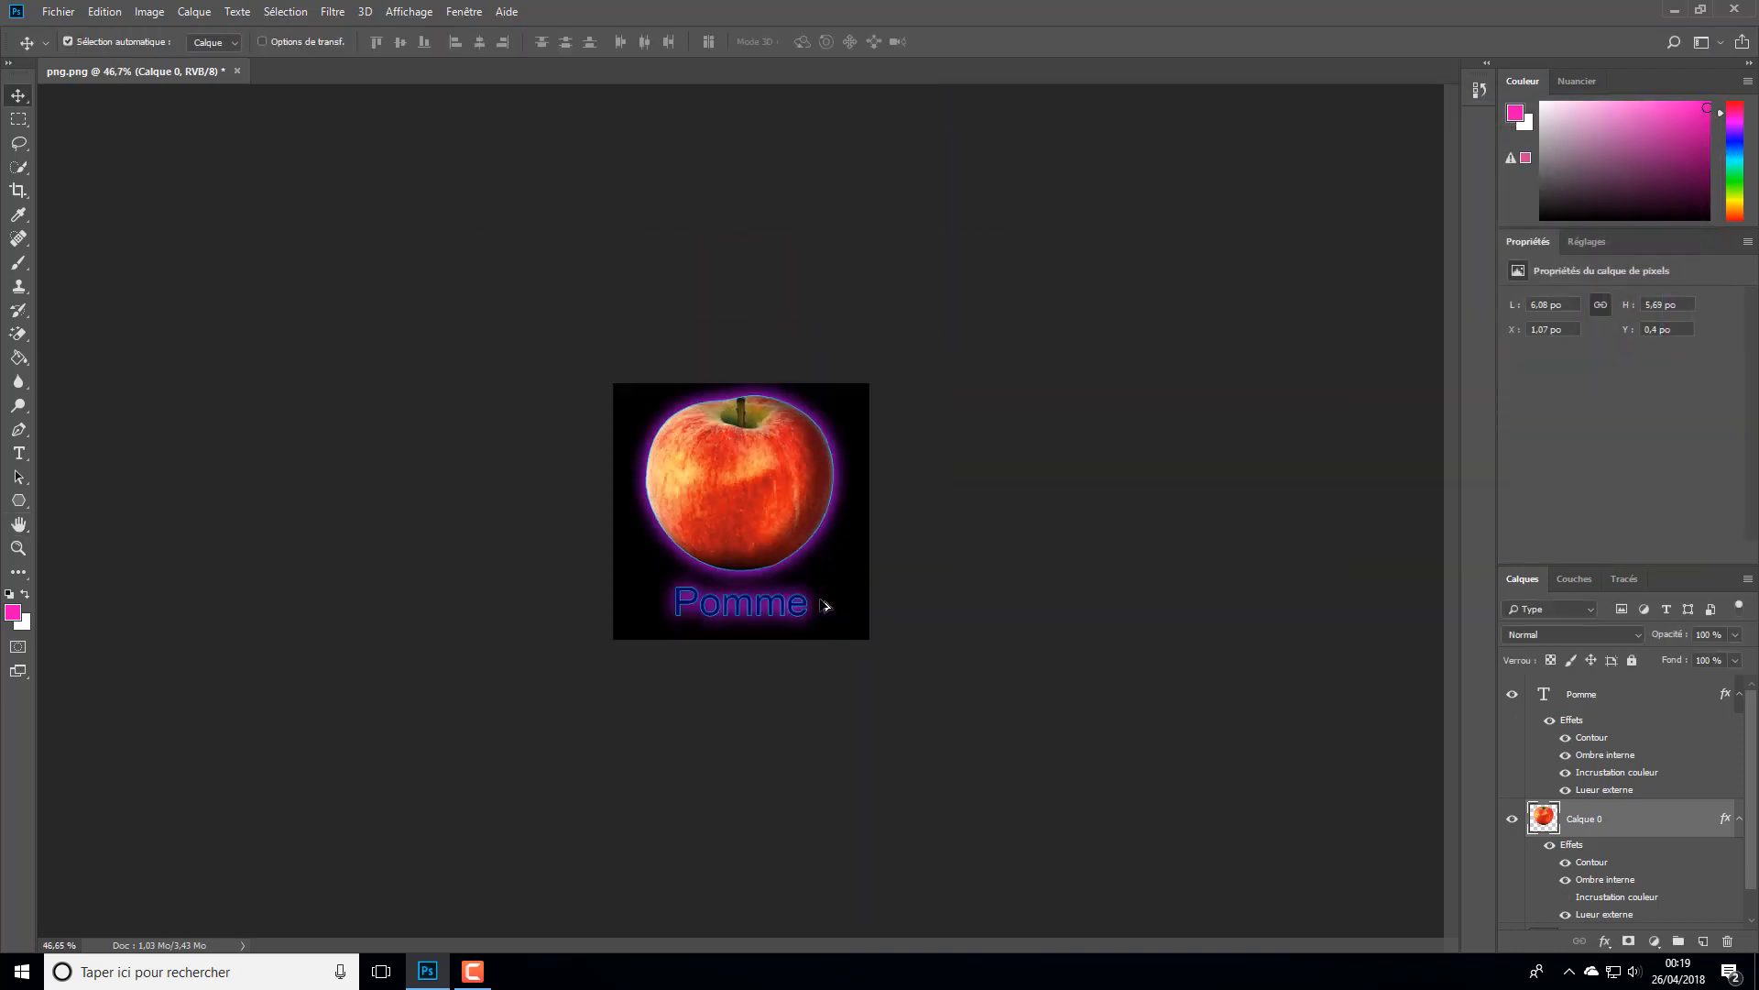
{"action": "scroll", "coordinate": [835, 600], "scroll_direction": "up", "scroll_amount": 7}
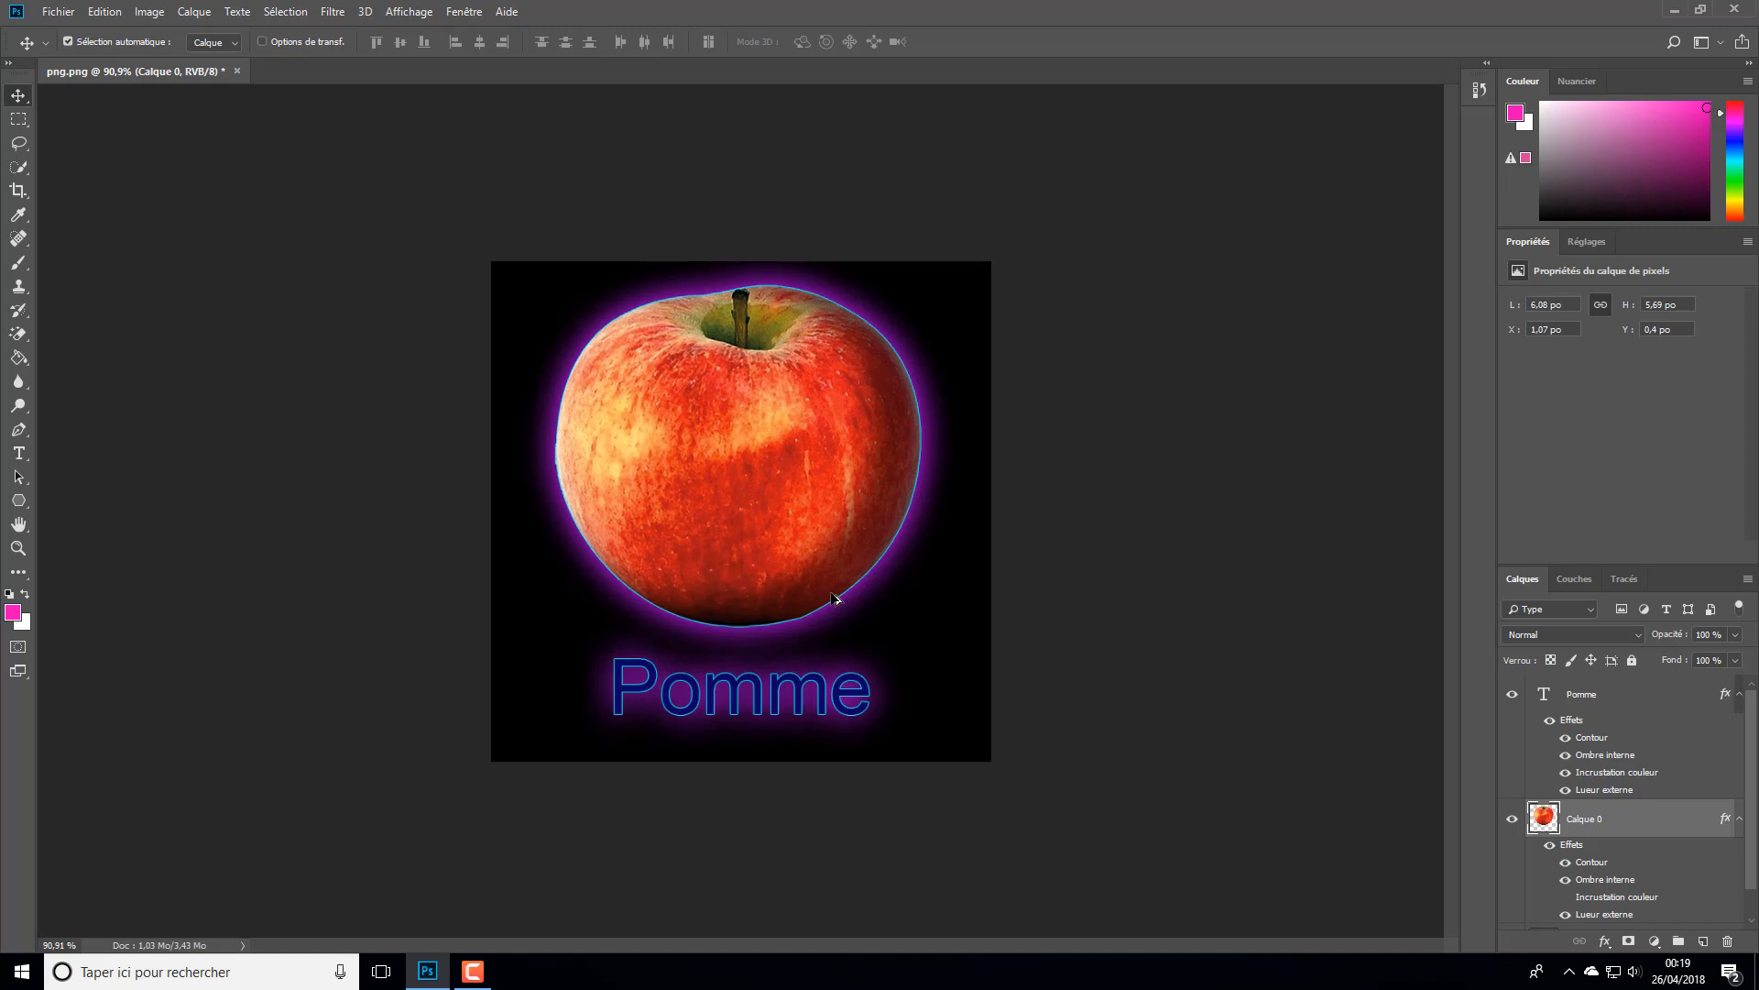
{"action": "scroll", "coordinate": [835, 600], "scroll_direction": "down", "scroll_amount": 1}
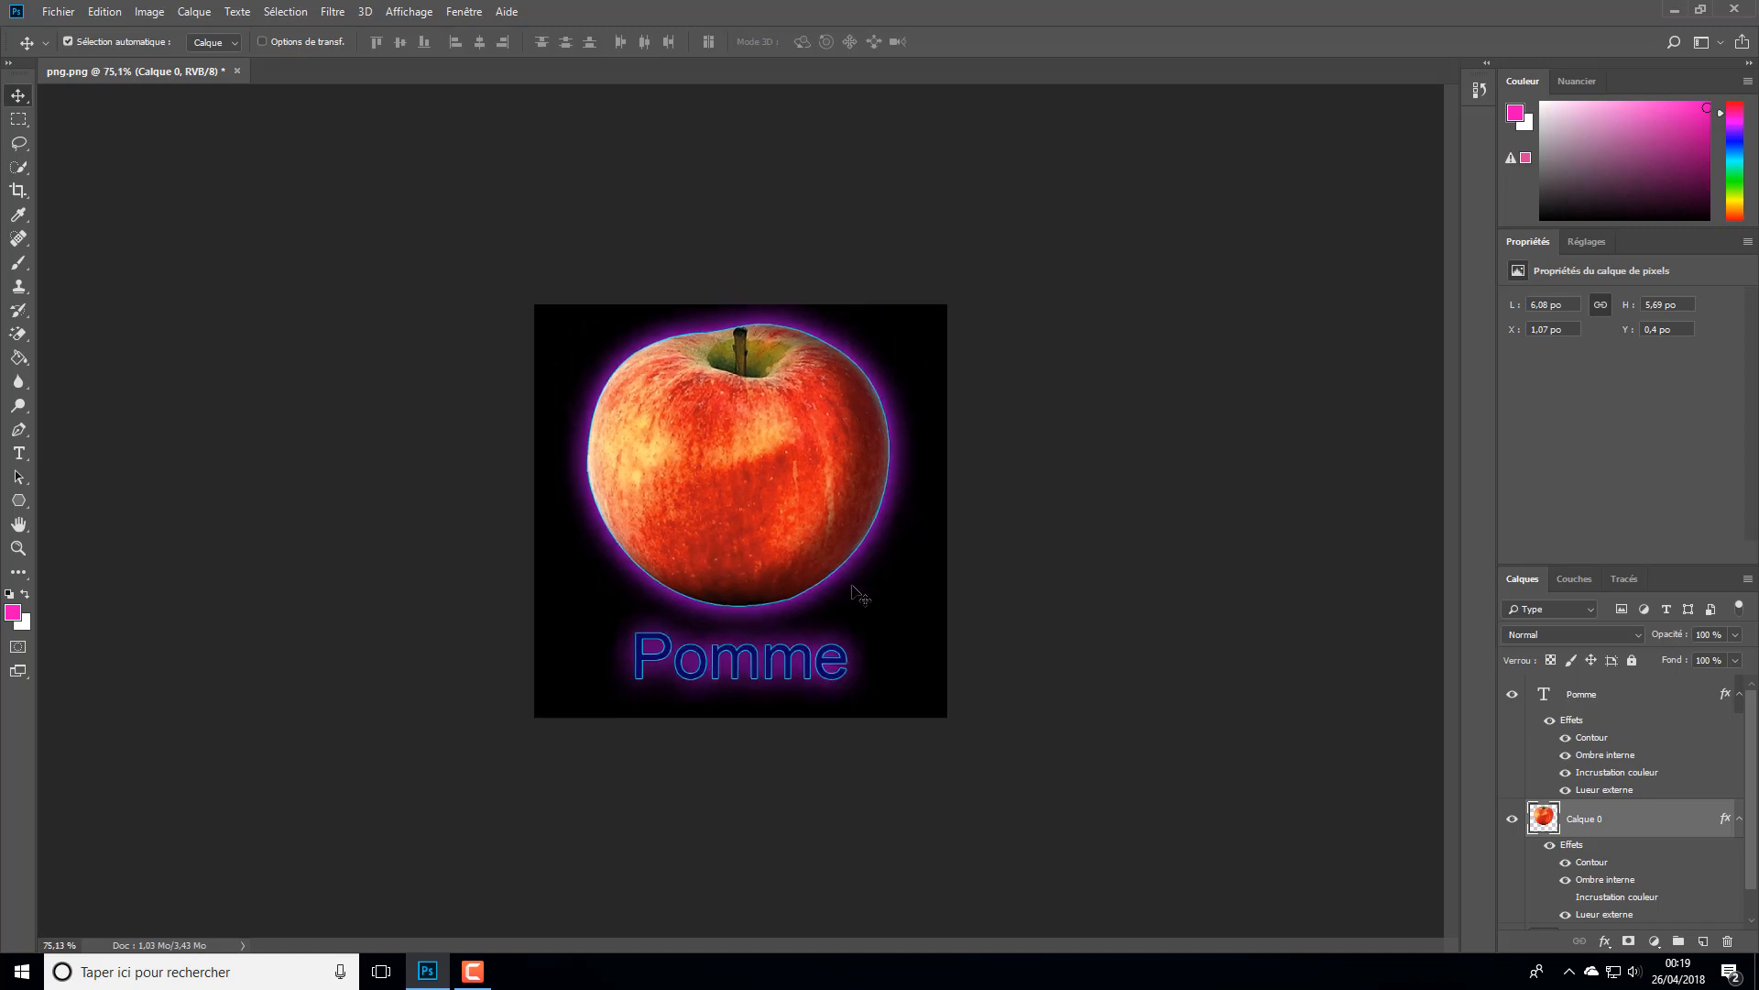
{"action": "scroll", "coordinate": [1596, 824], "scroll_direction": "down", "scroll_amount": 1}
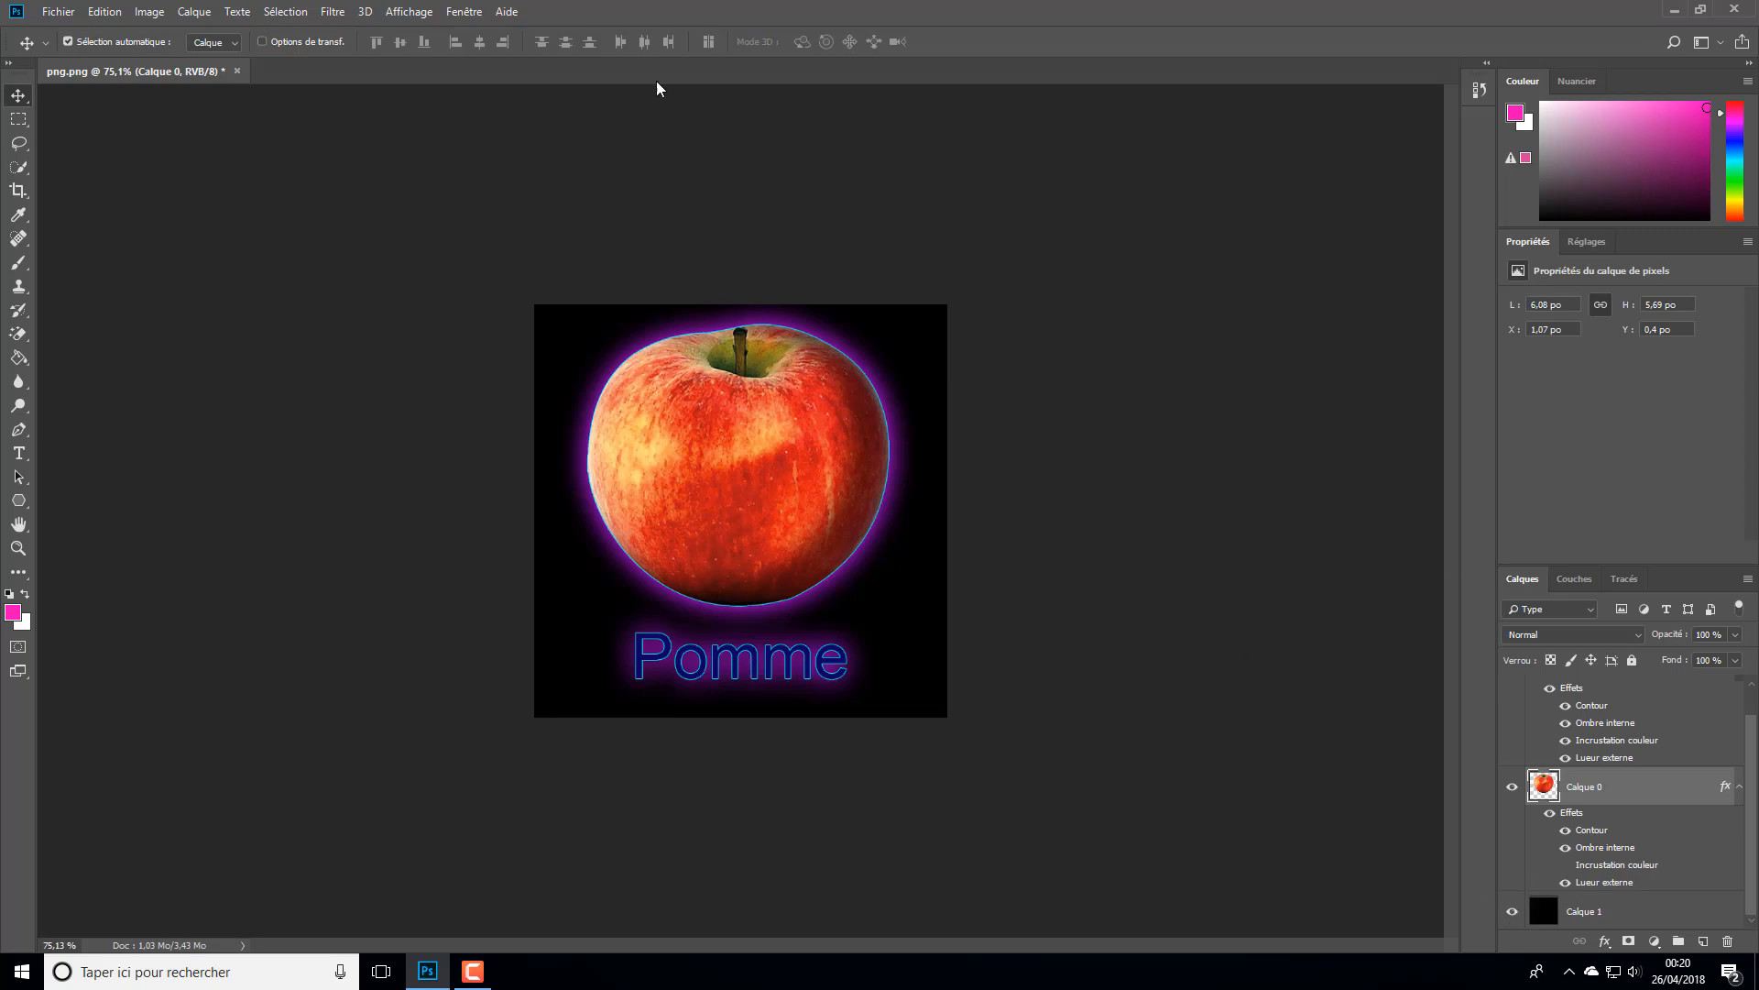
{"action": "left_click", "coordinate": [1512, 912]}
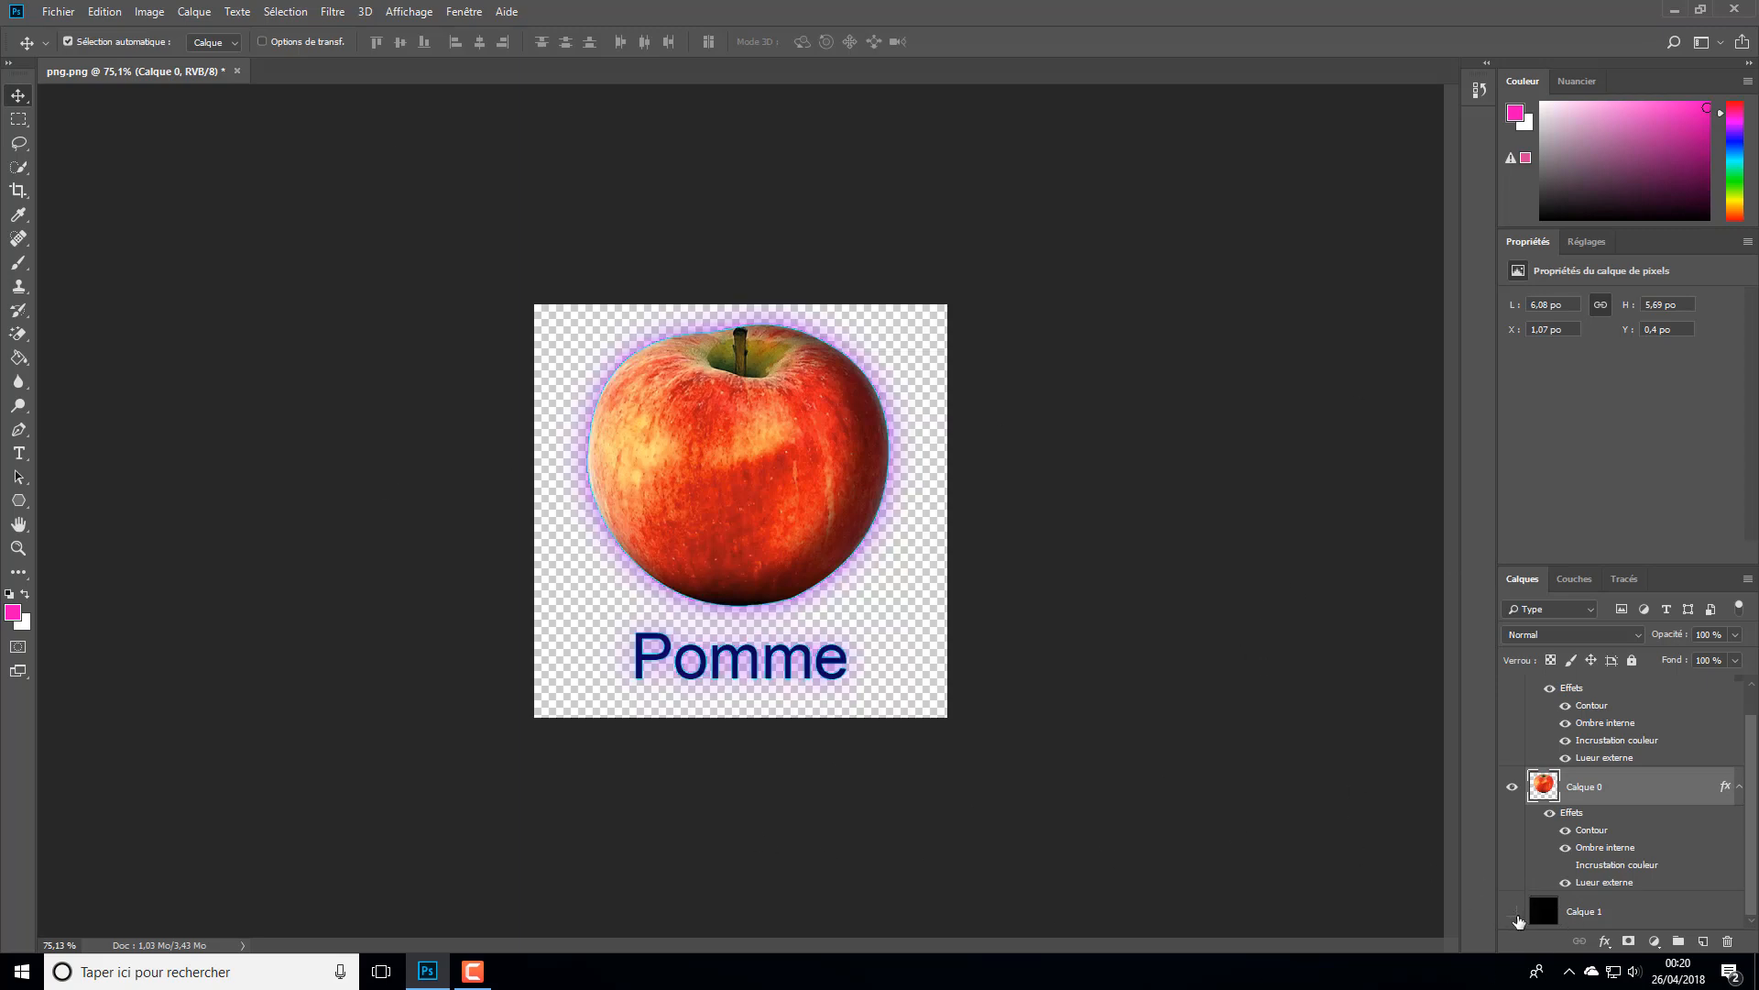
{"action": "left_click", "coordinate": [1513, 913]}
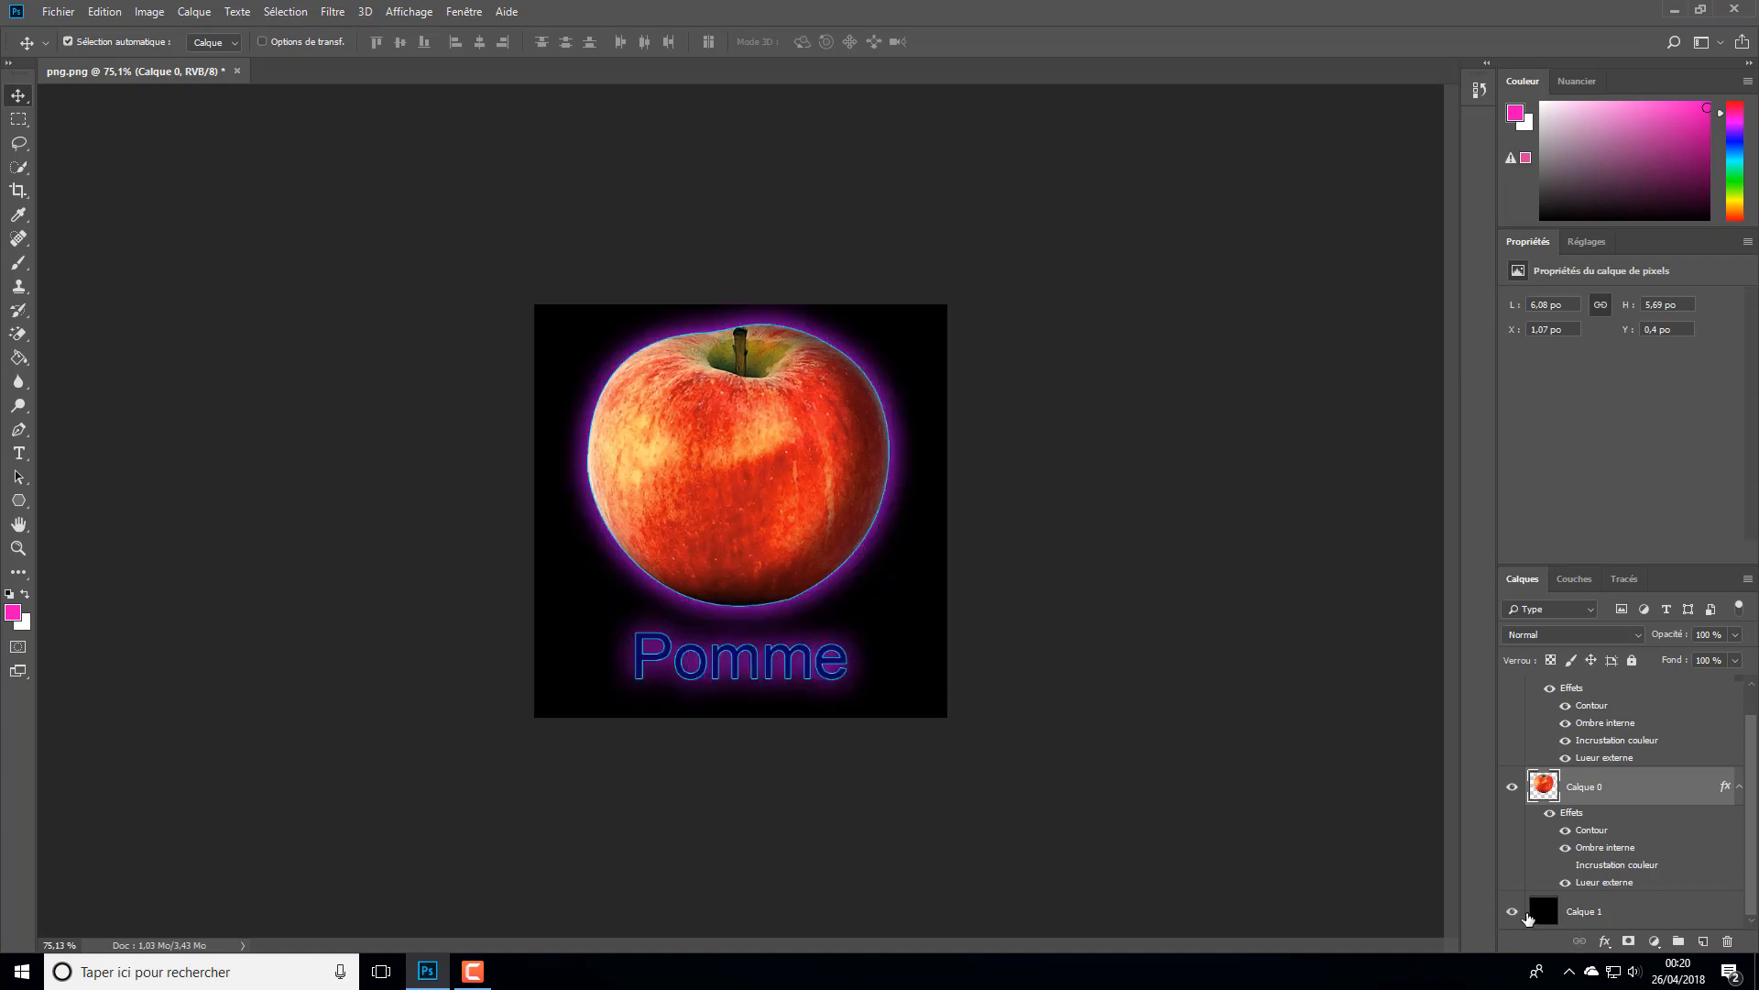
{"action": "left_click", "coordinate": [1513, 913]}
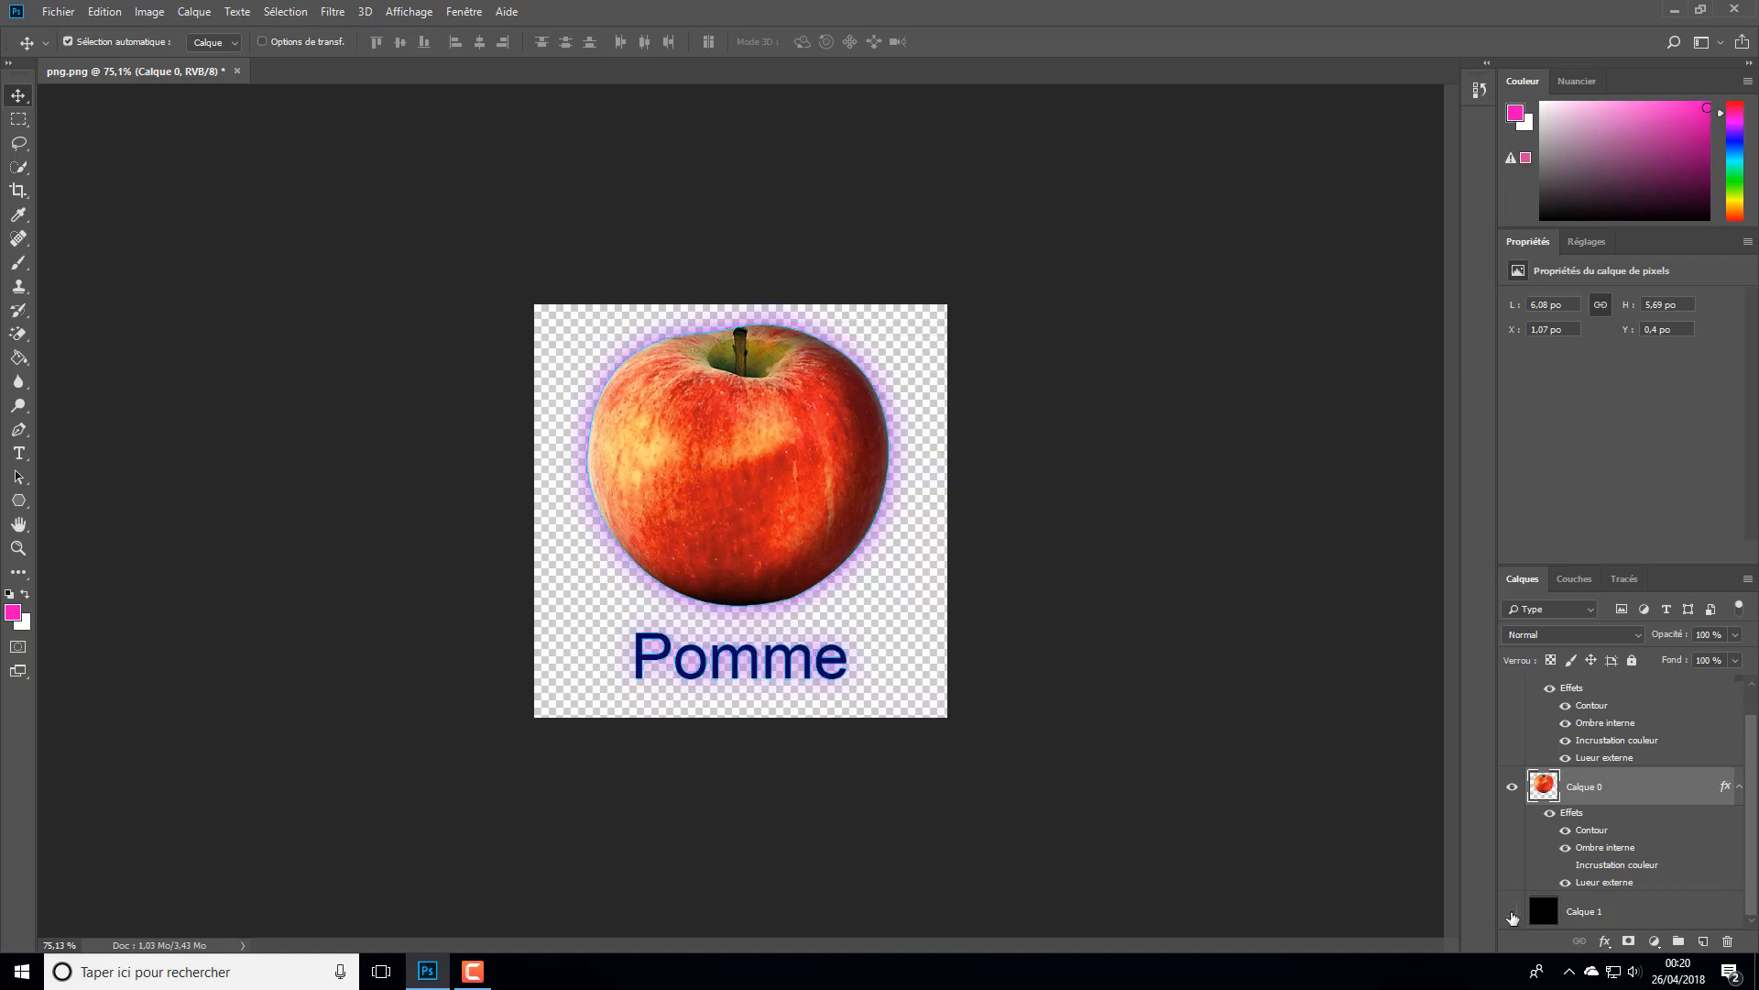
- Save the document to the desktop (Bureau) in Photoshop PSD format under the name "mon projet"
{"action": "left_click", "coordinate": [44, 15]}
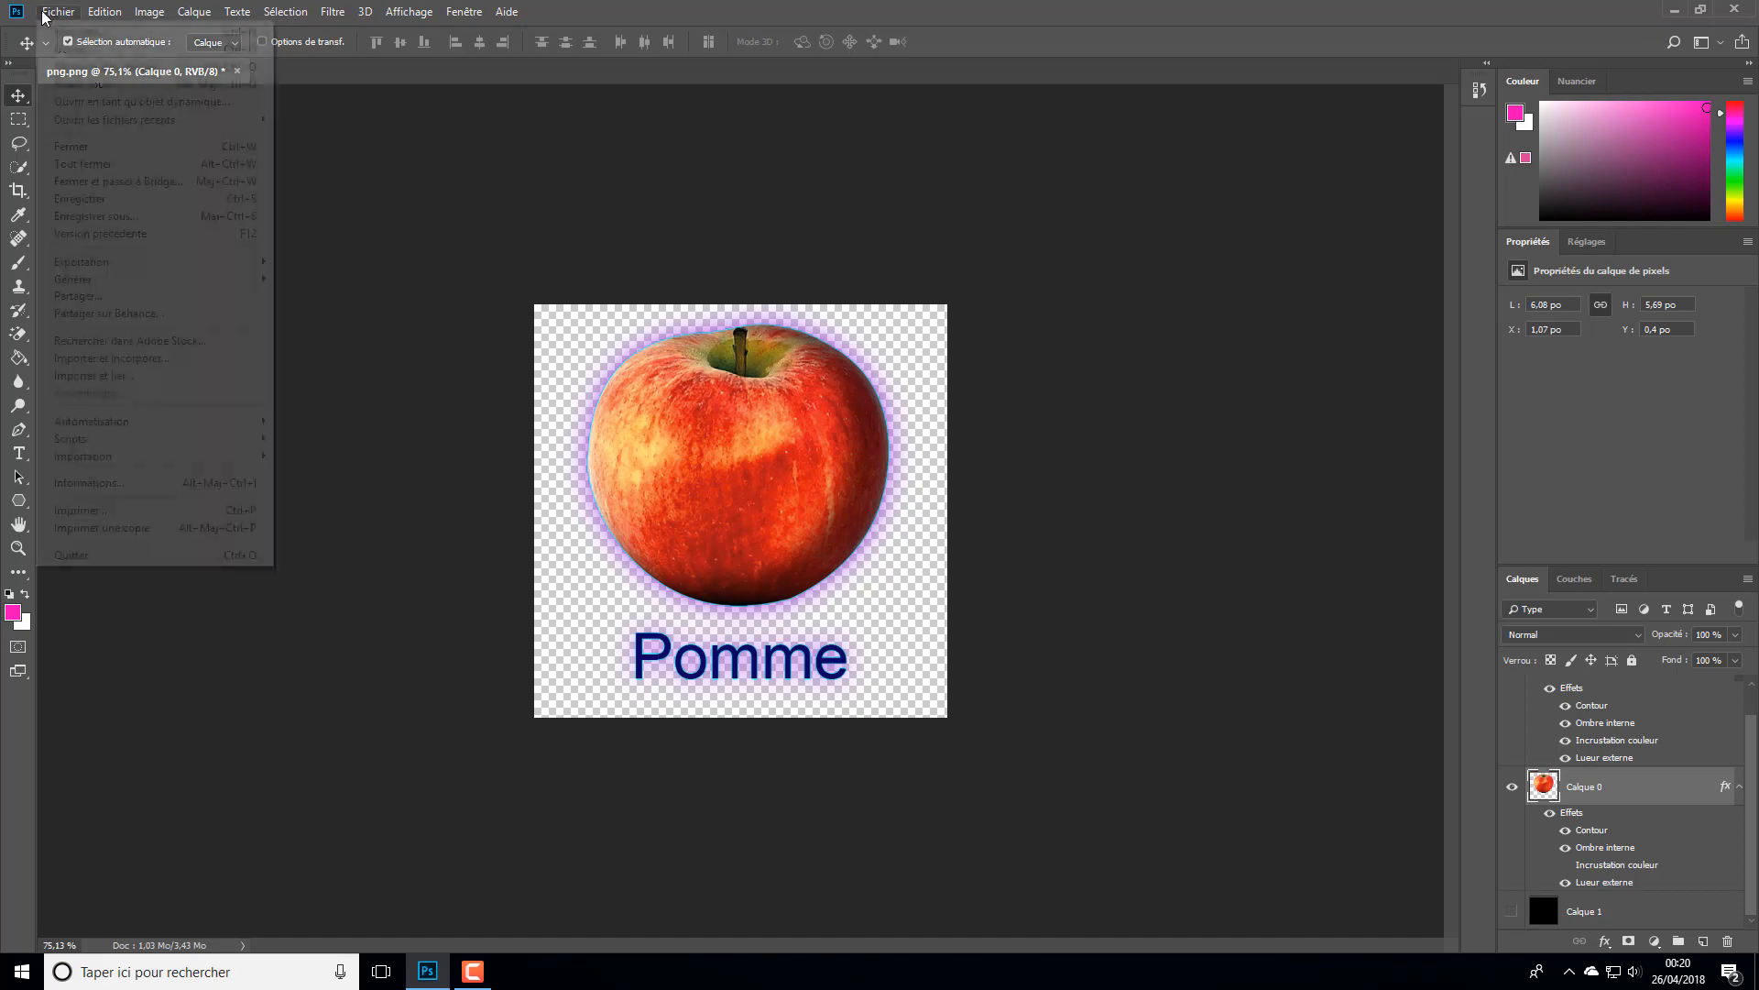
{"action": "left_click", "coordinate": [148, 216]}
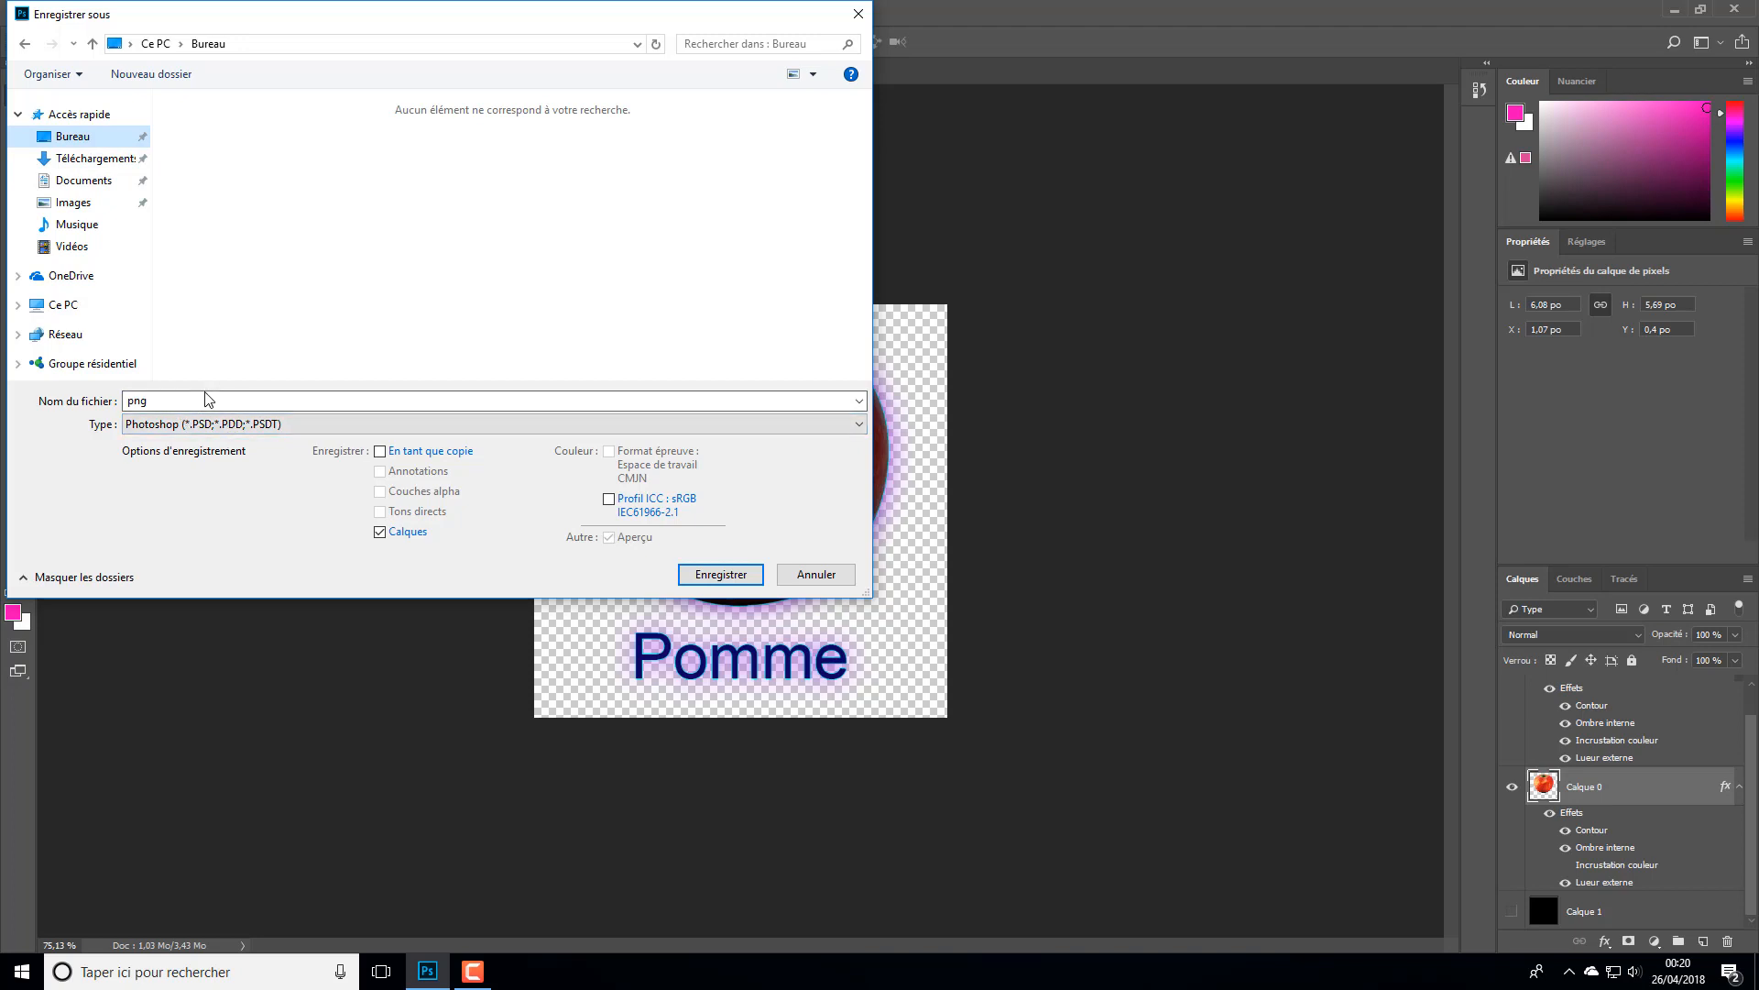
{"action": "left_click_drag", "start_coordinate": [210, 397], "coordinate": [4, 396]}
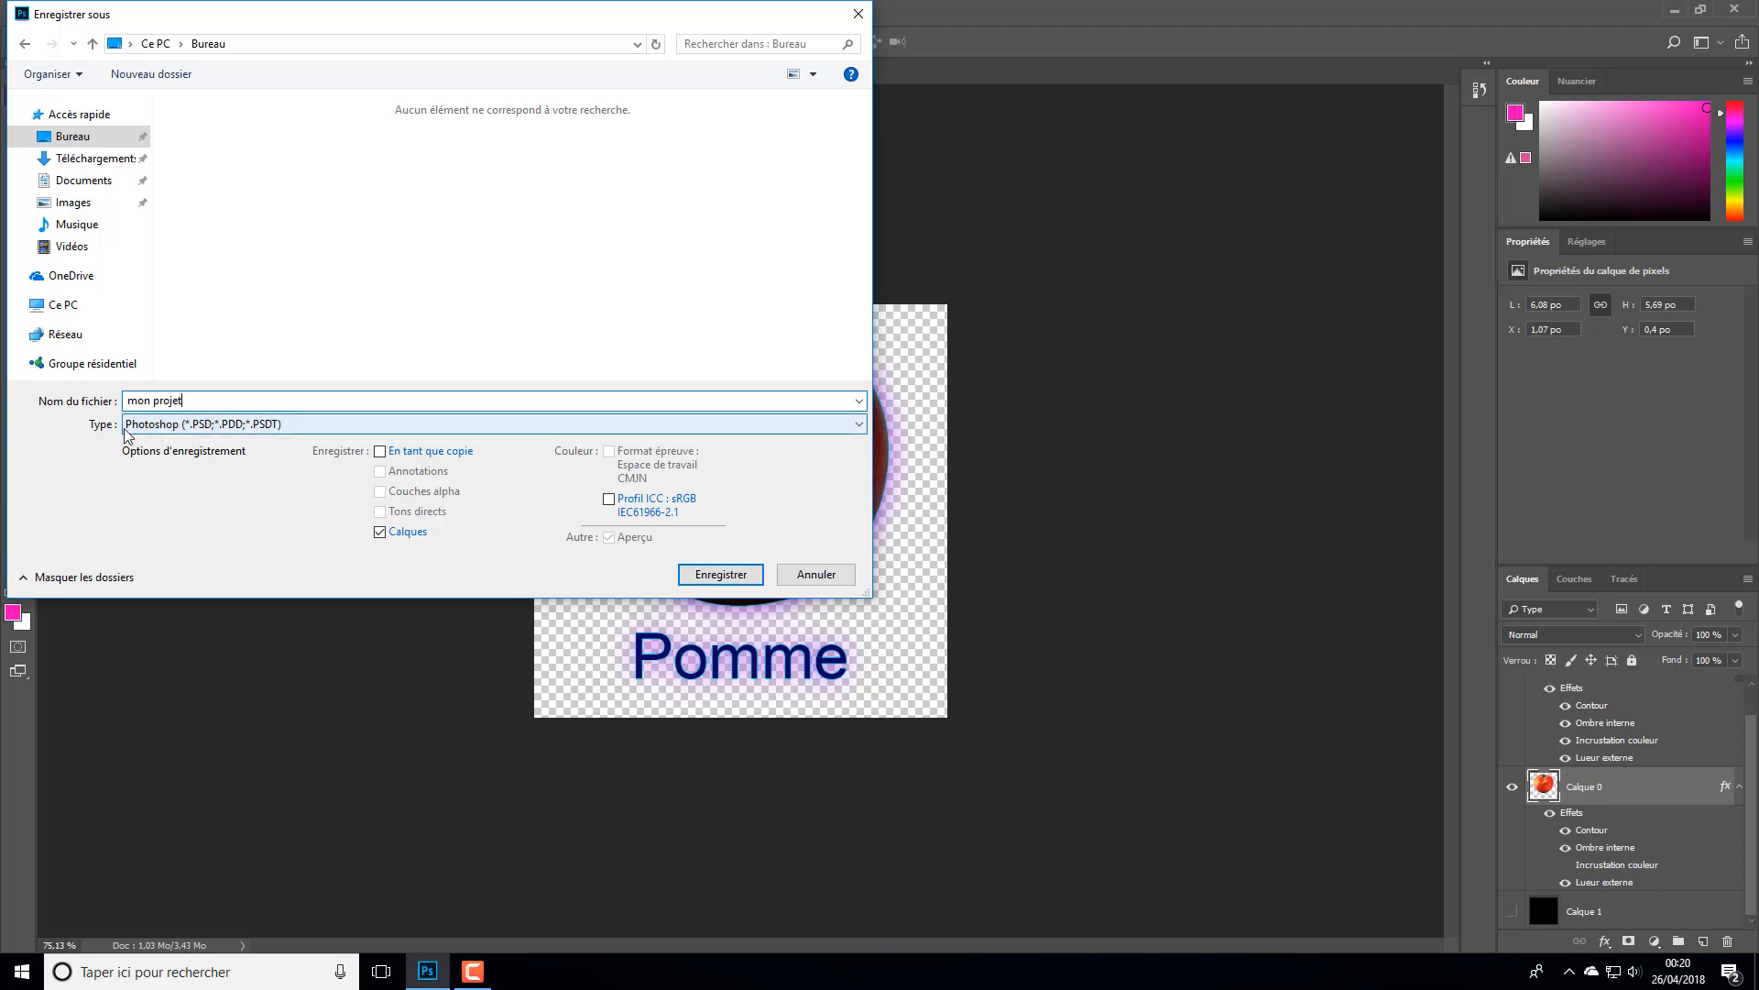
{"action": "left_click", "coordinate": [759, 581]}
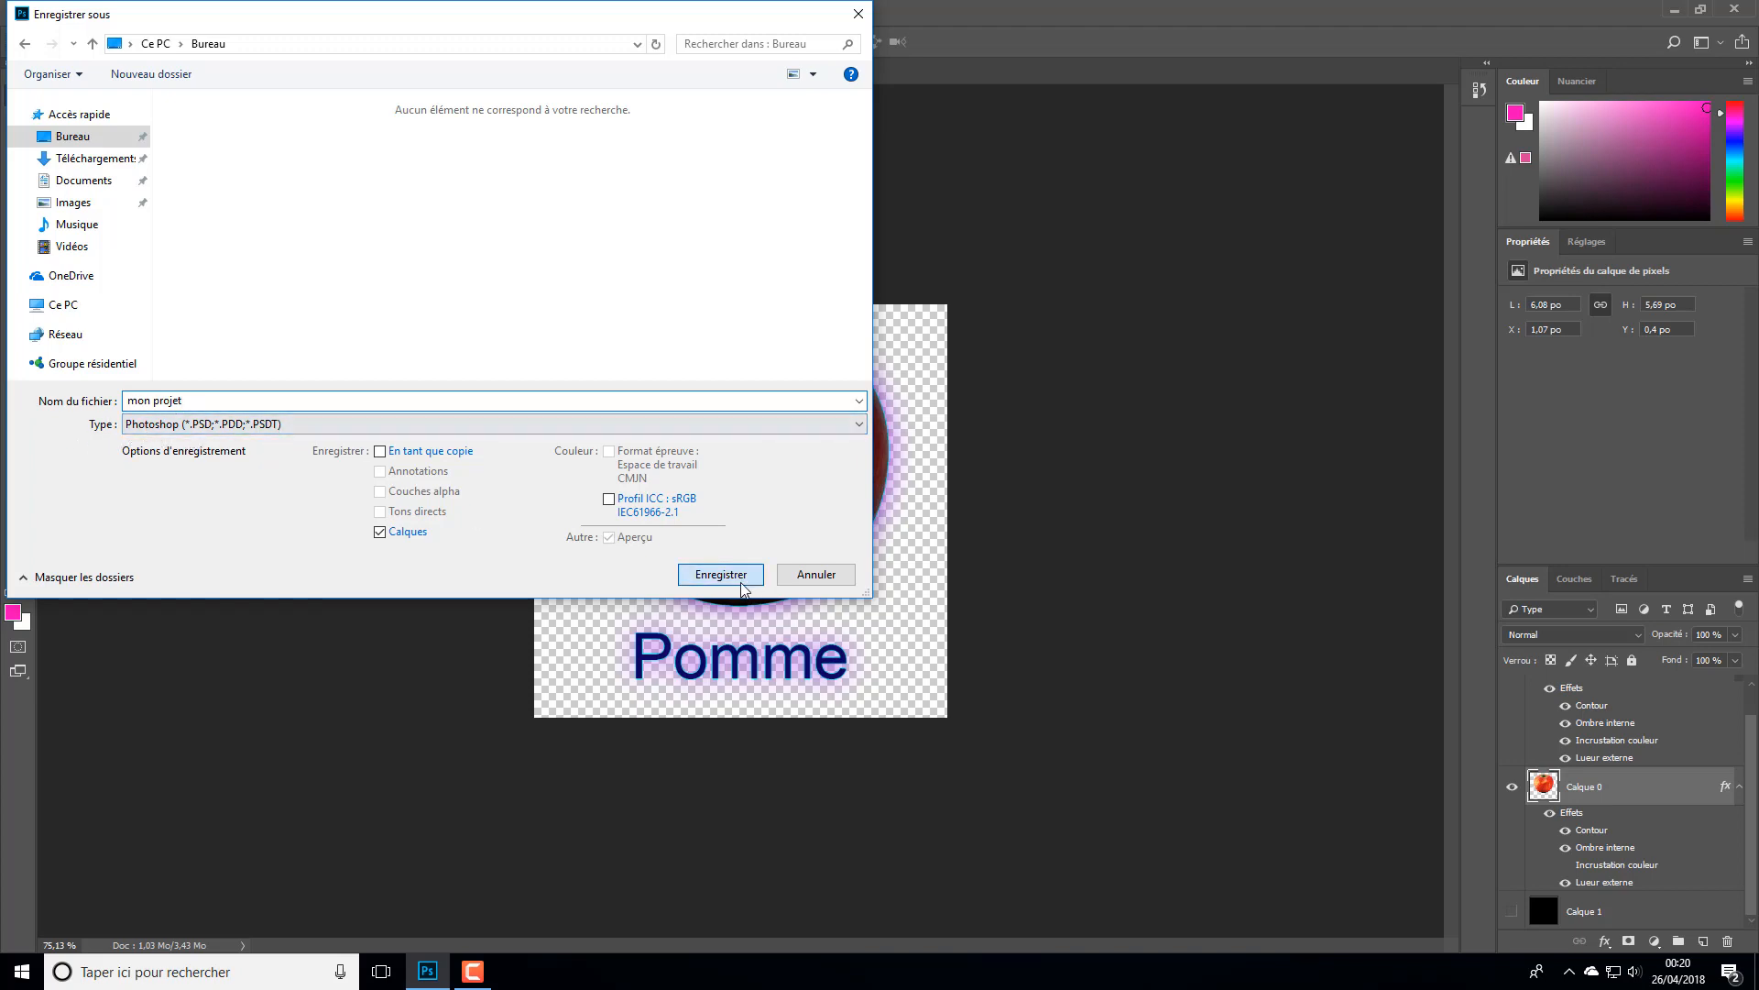
{"action": "left_click", "coordinate": [1133, 278]}
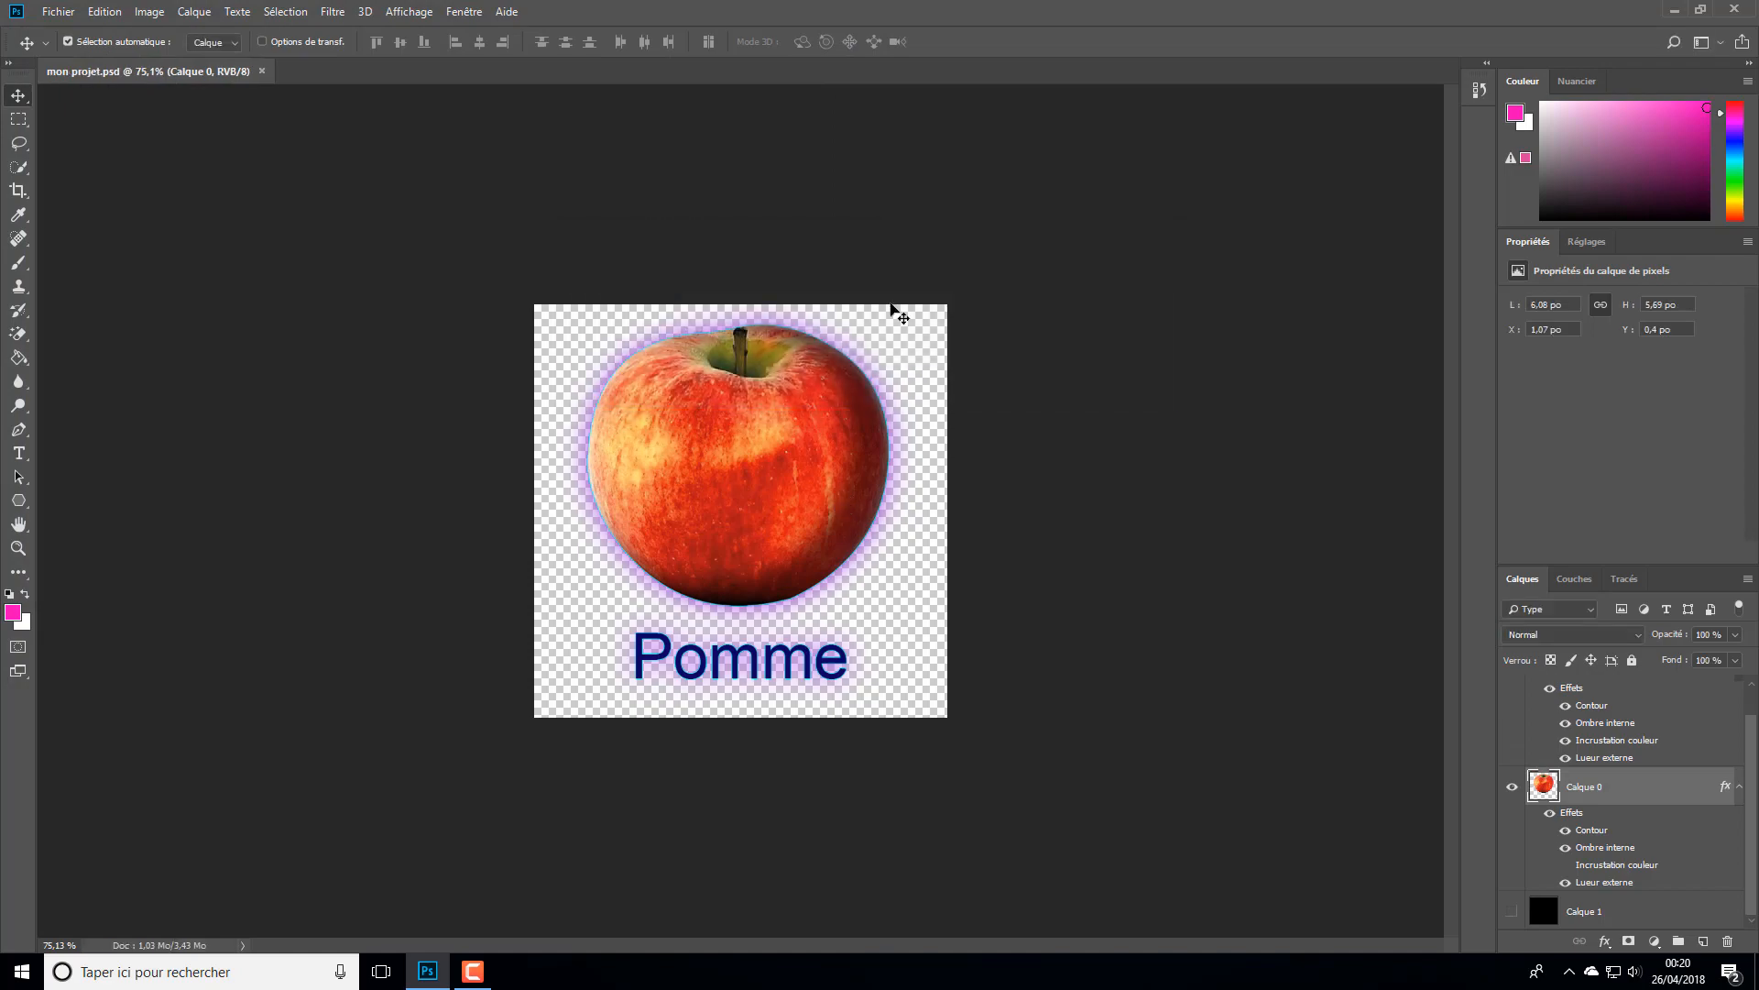
- Check the saved mon projet PSD file on the desktop, open it from there, and return to Photoshop
{"action": "left_click", "coordinate": [1673, 11]}
{"action": "left_click", "coordinate": [82, 358]}
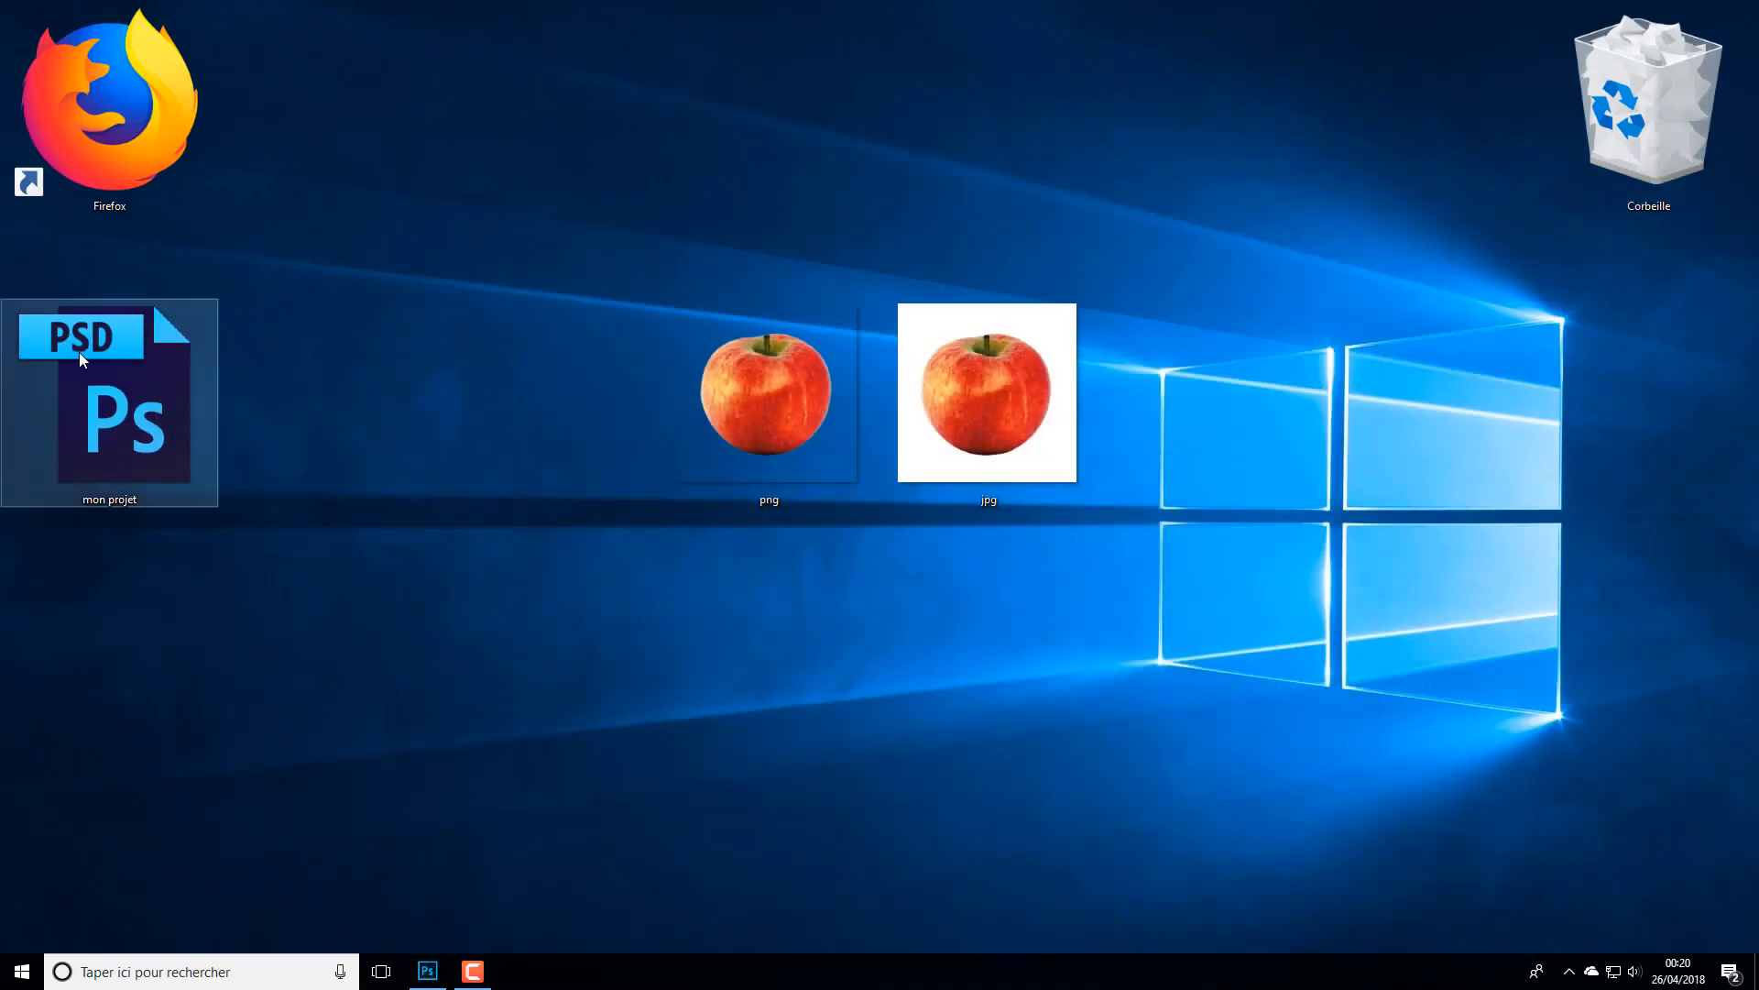
{"action": "double_click", "coordinate": [20, 453]}
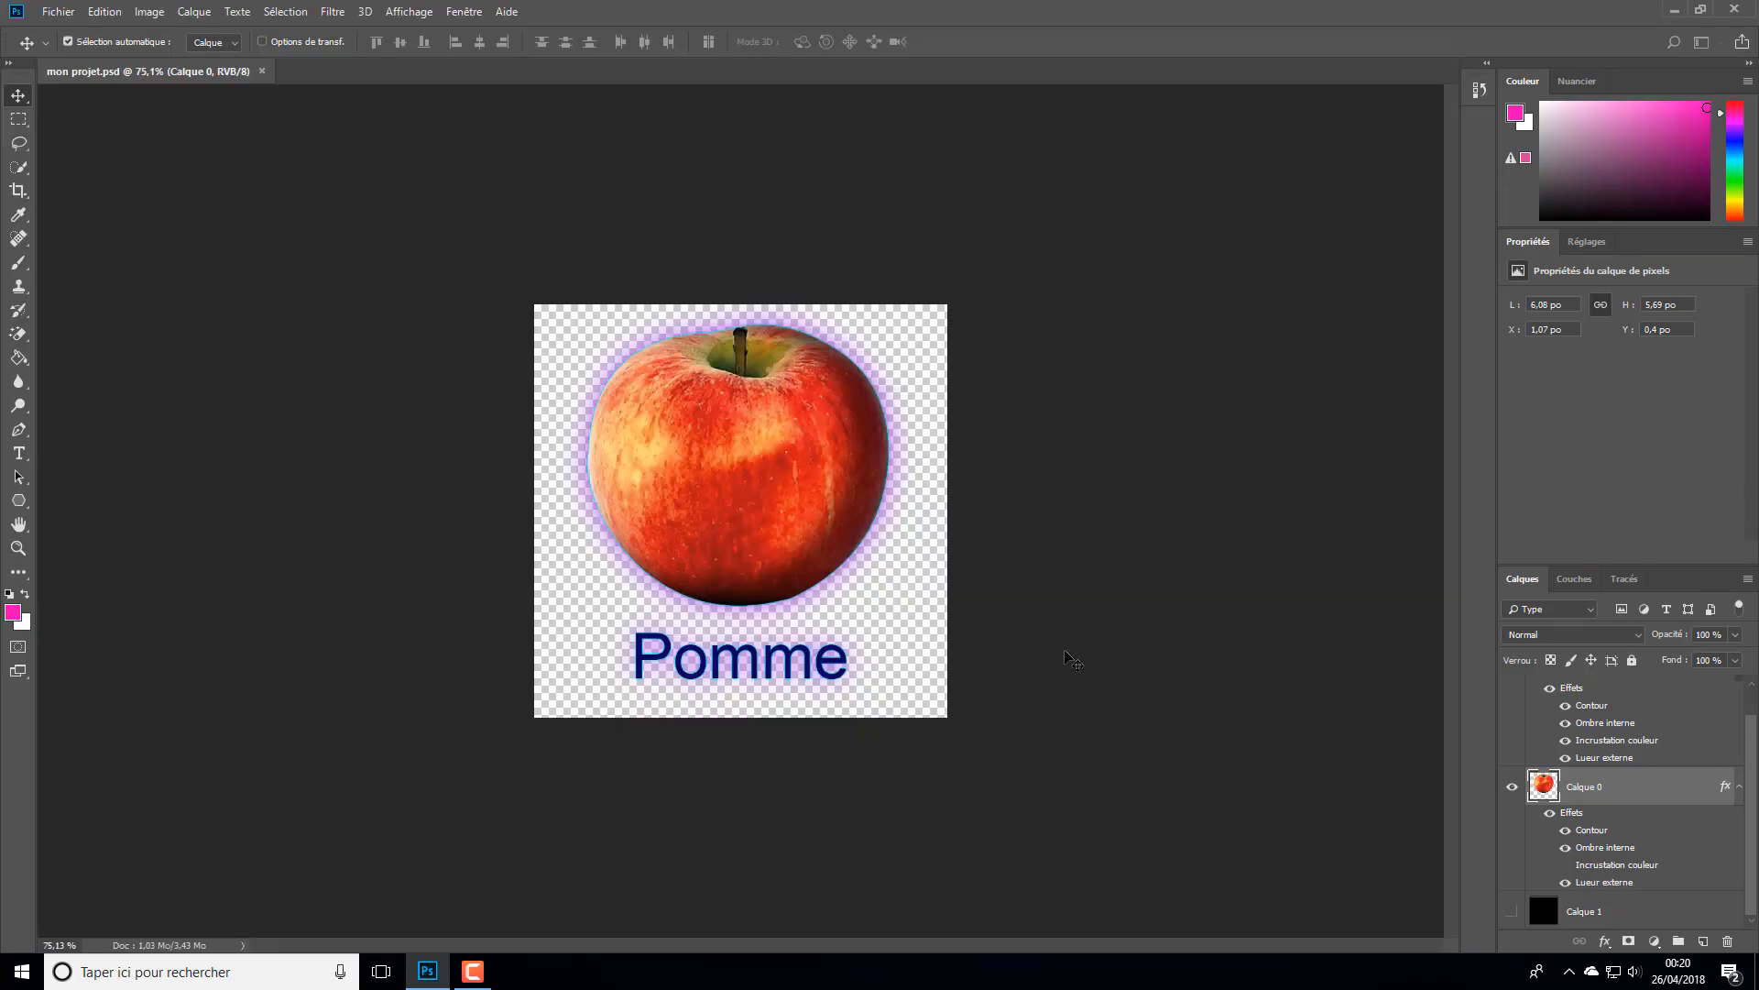
{"action": "left_click", "coordinate": [1673, 9]}
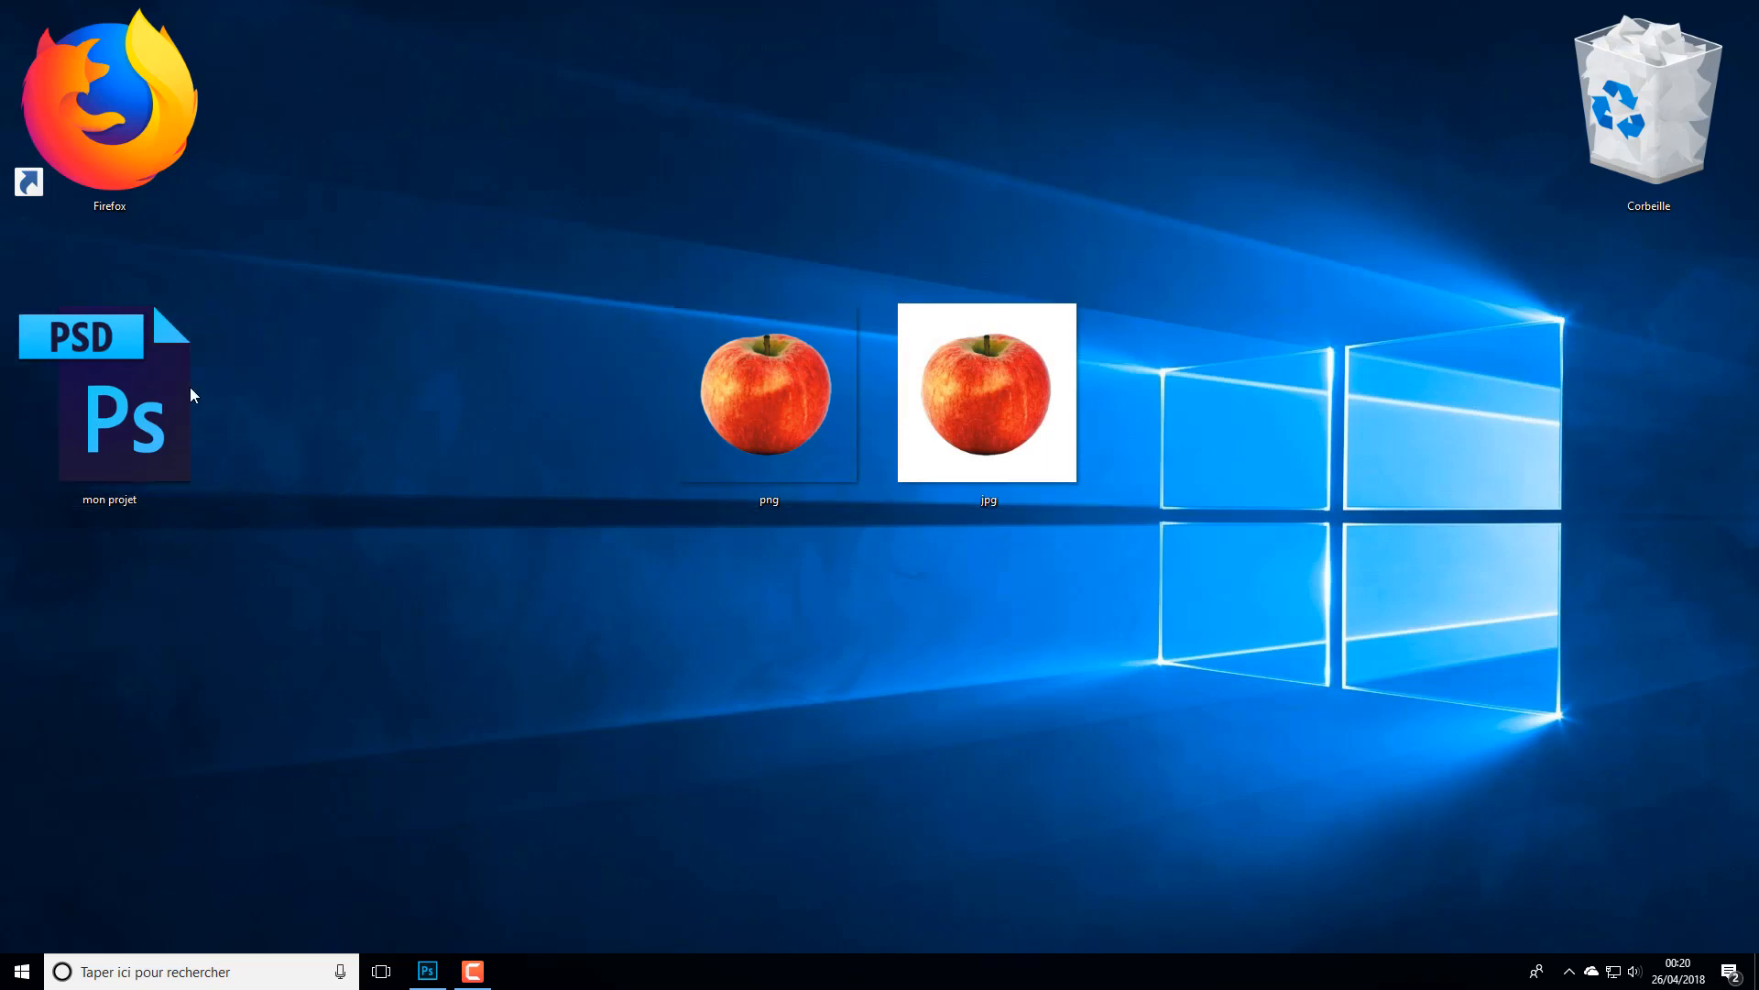
{"action": "left_click", "coordinate": [427, 972]}
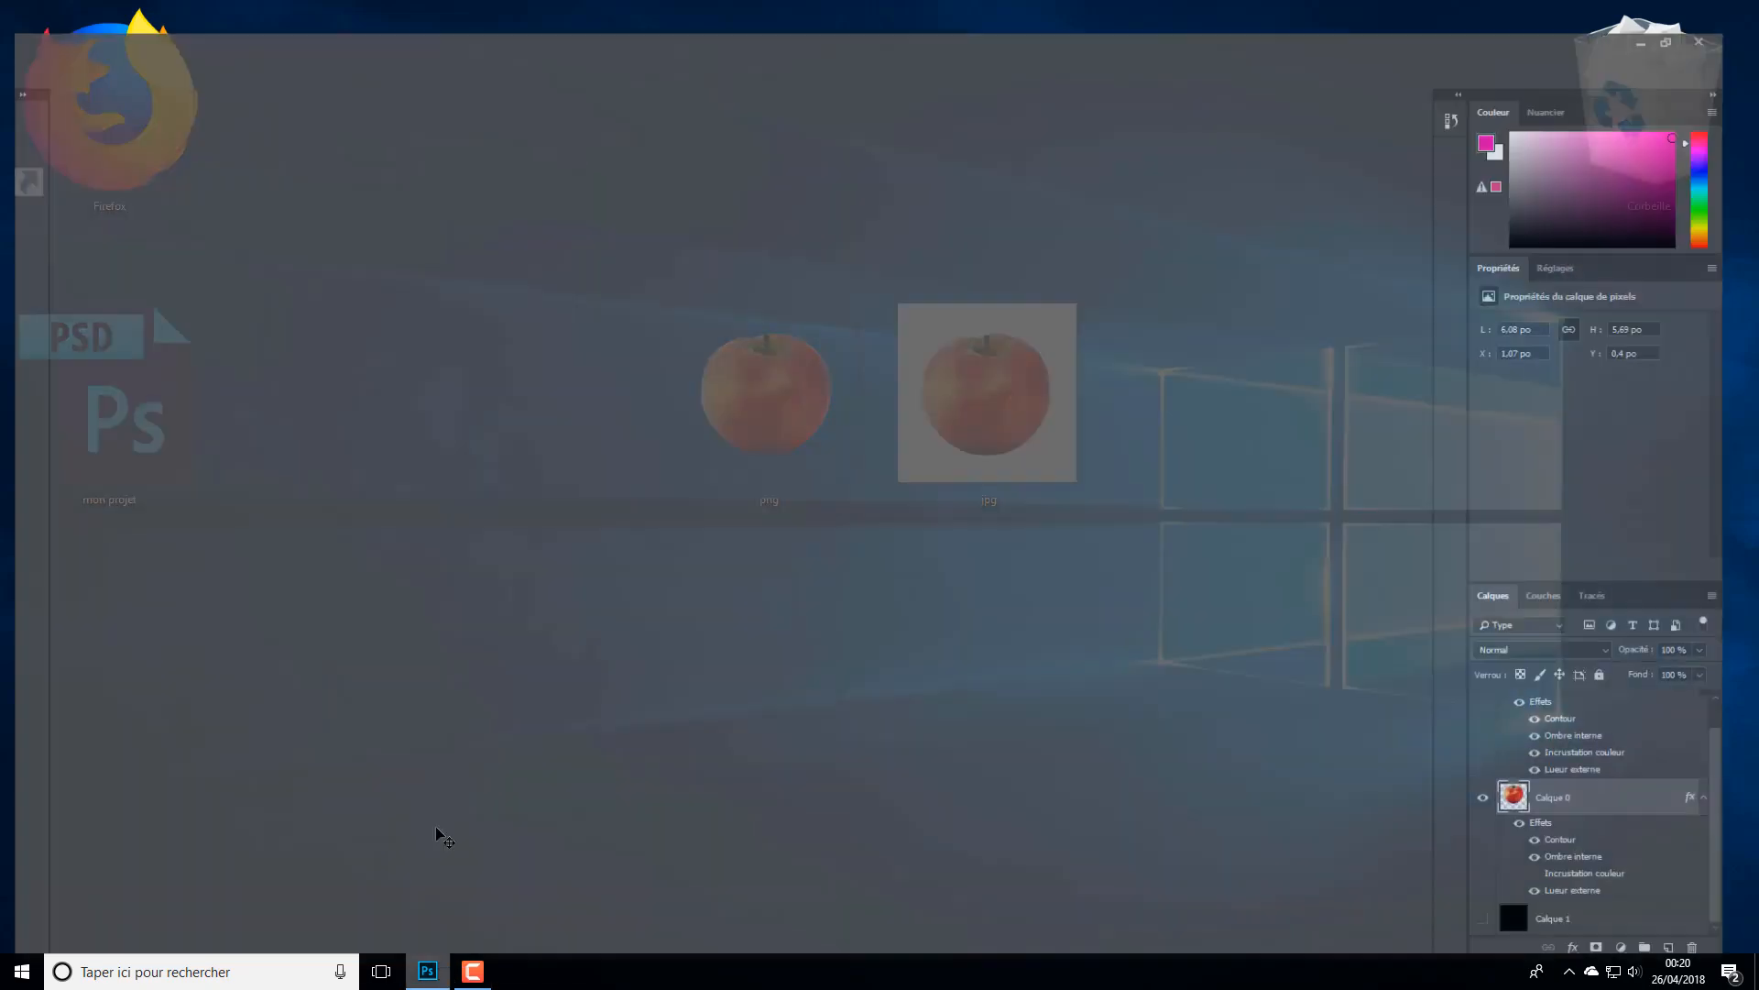
- Save a PNG copy named "mon projet" to the desktop with the large file size option (Fichier volumineux)
{"action": "left_click", "coordinate": [58, 11]}
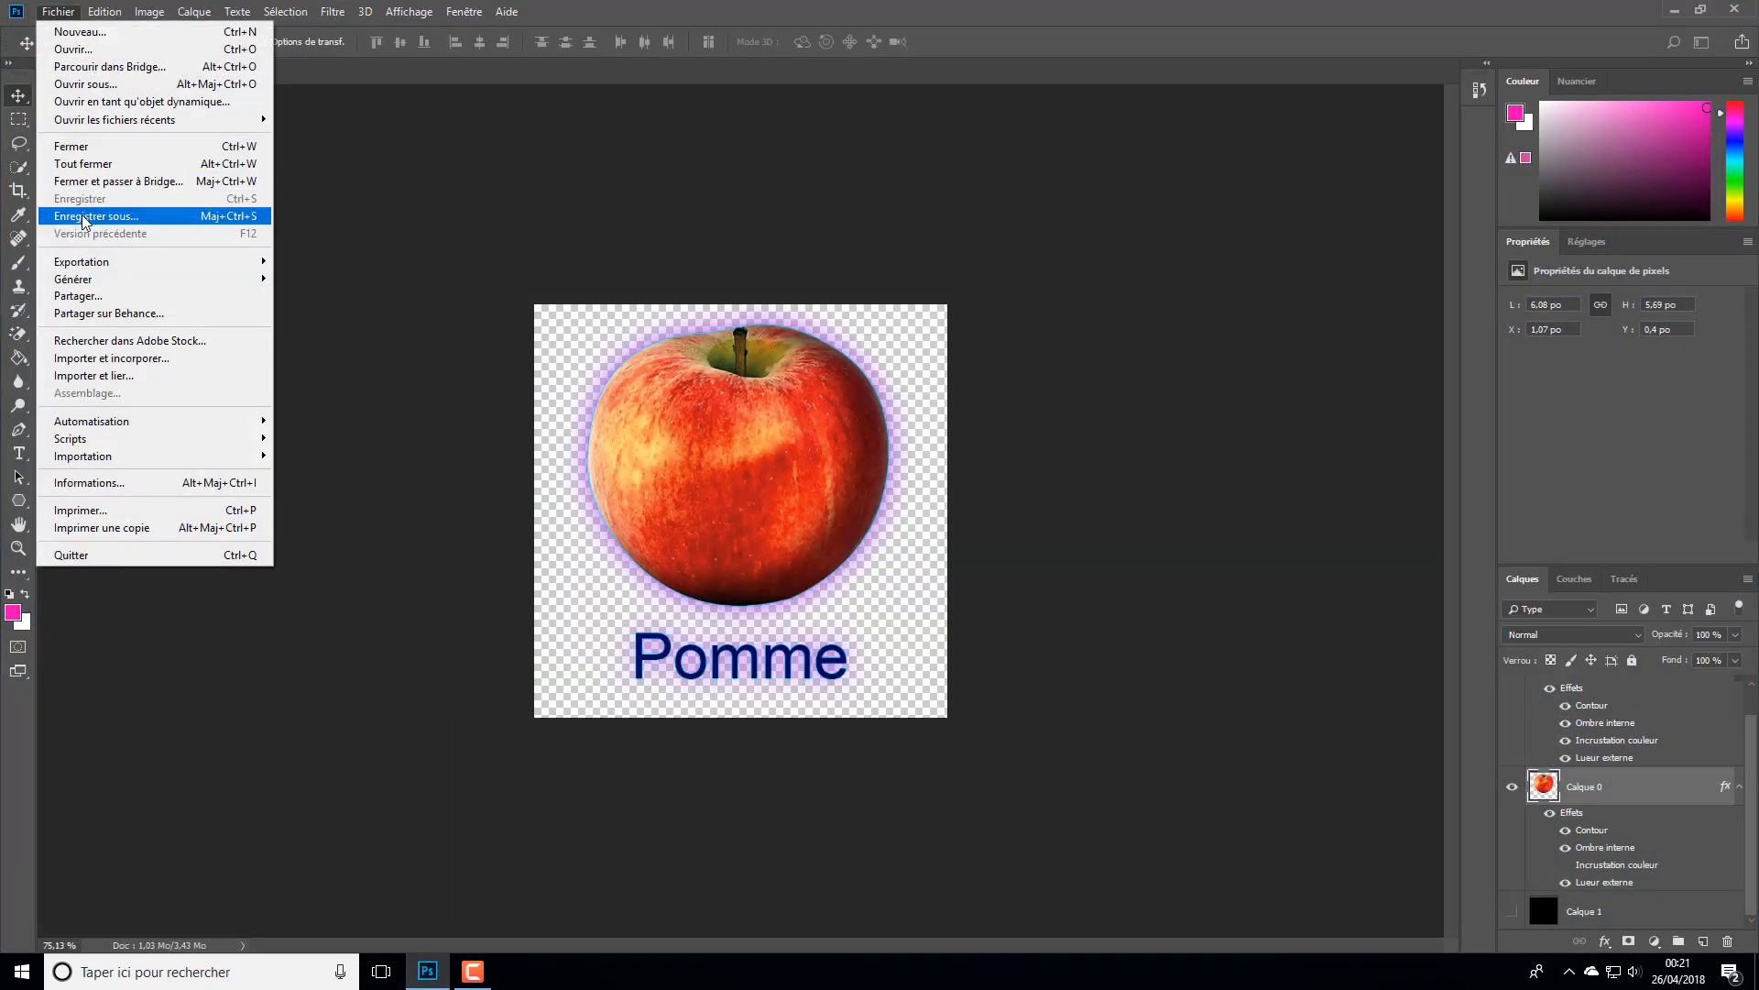
{"action": "key", "text": "Escape"}
{"action": "key", "text": "ctrl+shift+s"}
{"action": "left_click", "coordinate": [230, 427]}
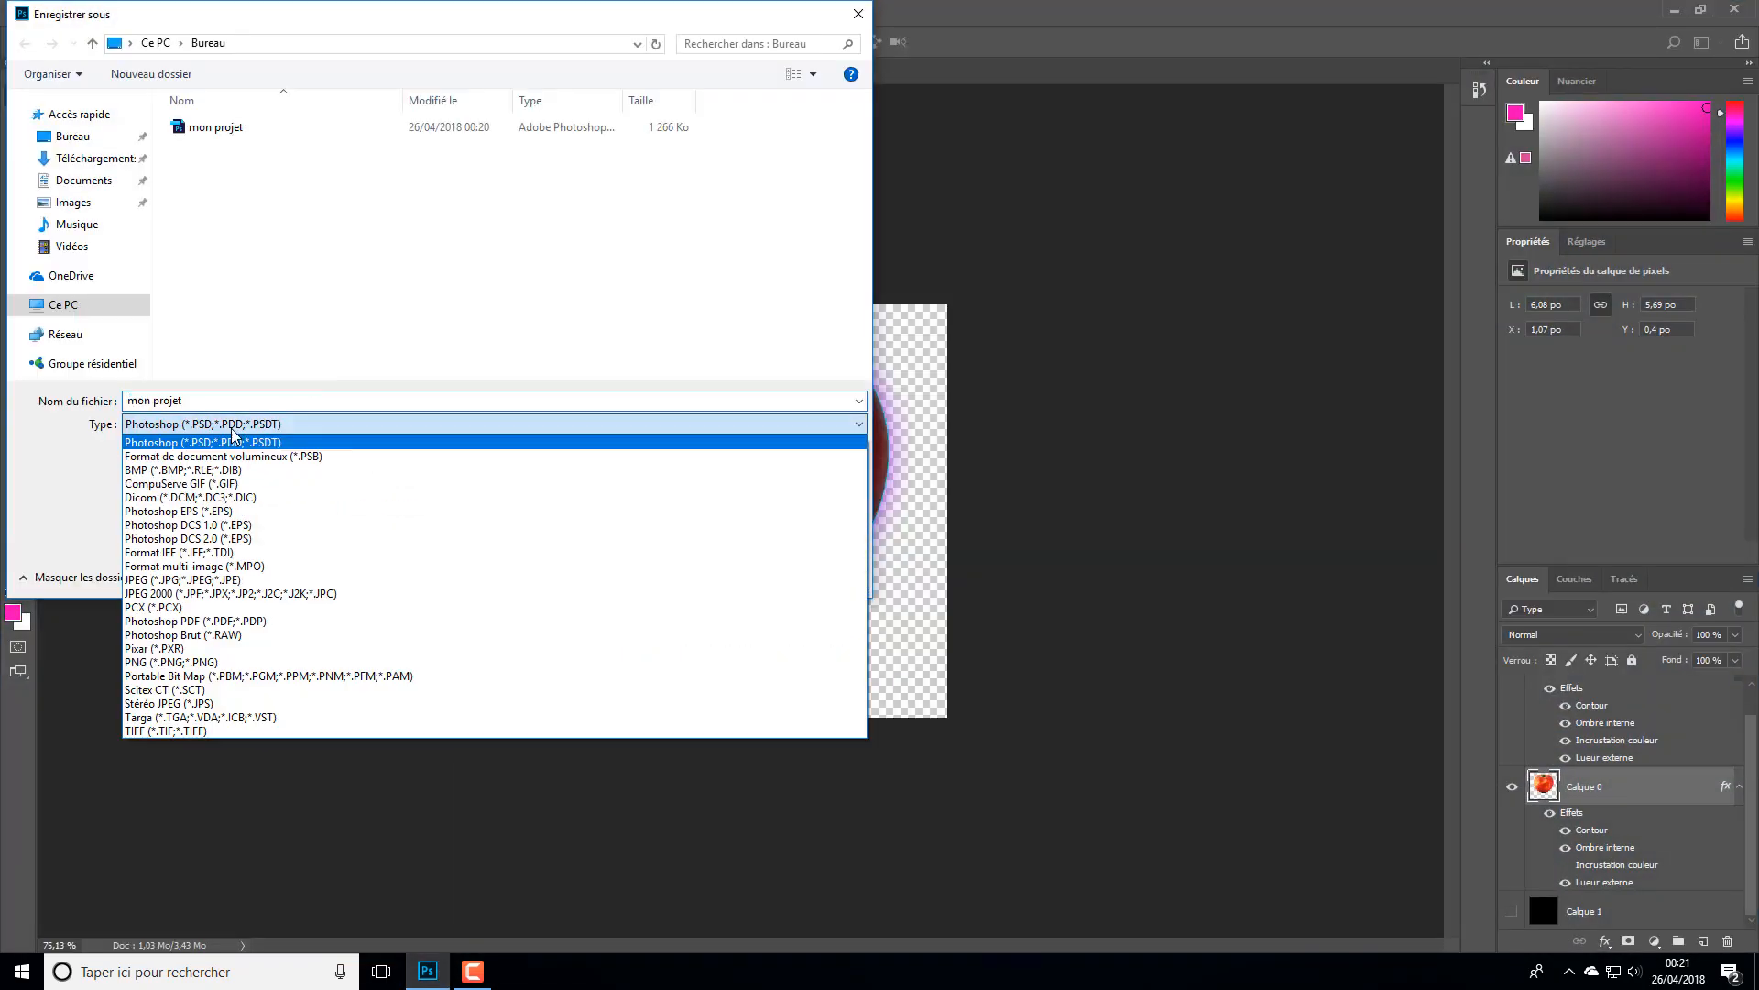
{"action": "left_click", "coordinate": [236, 662]}
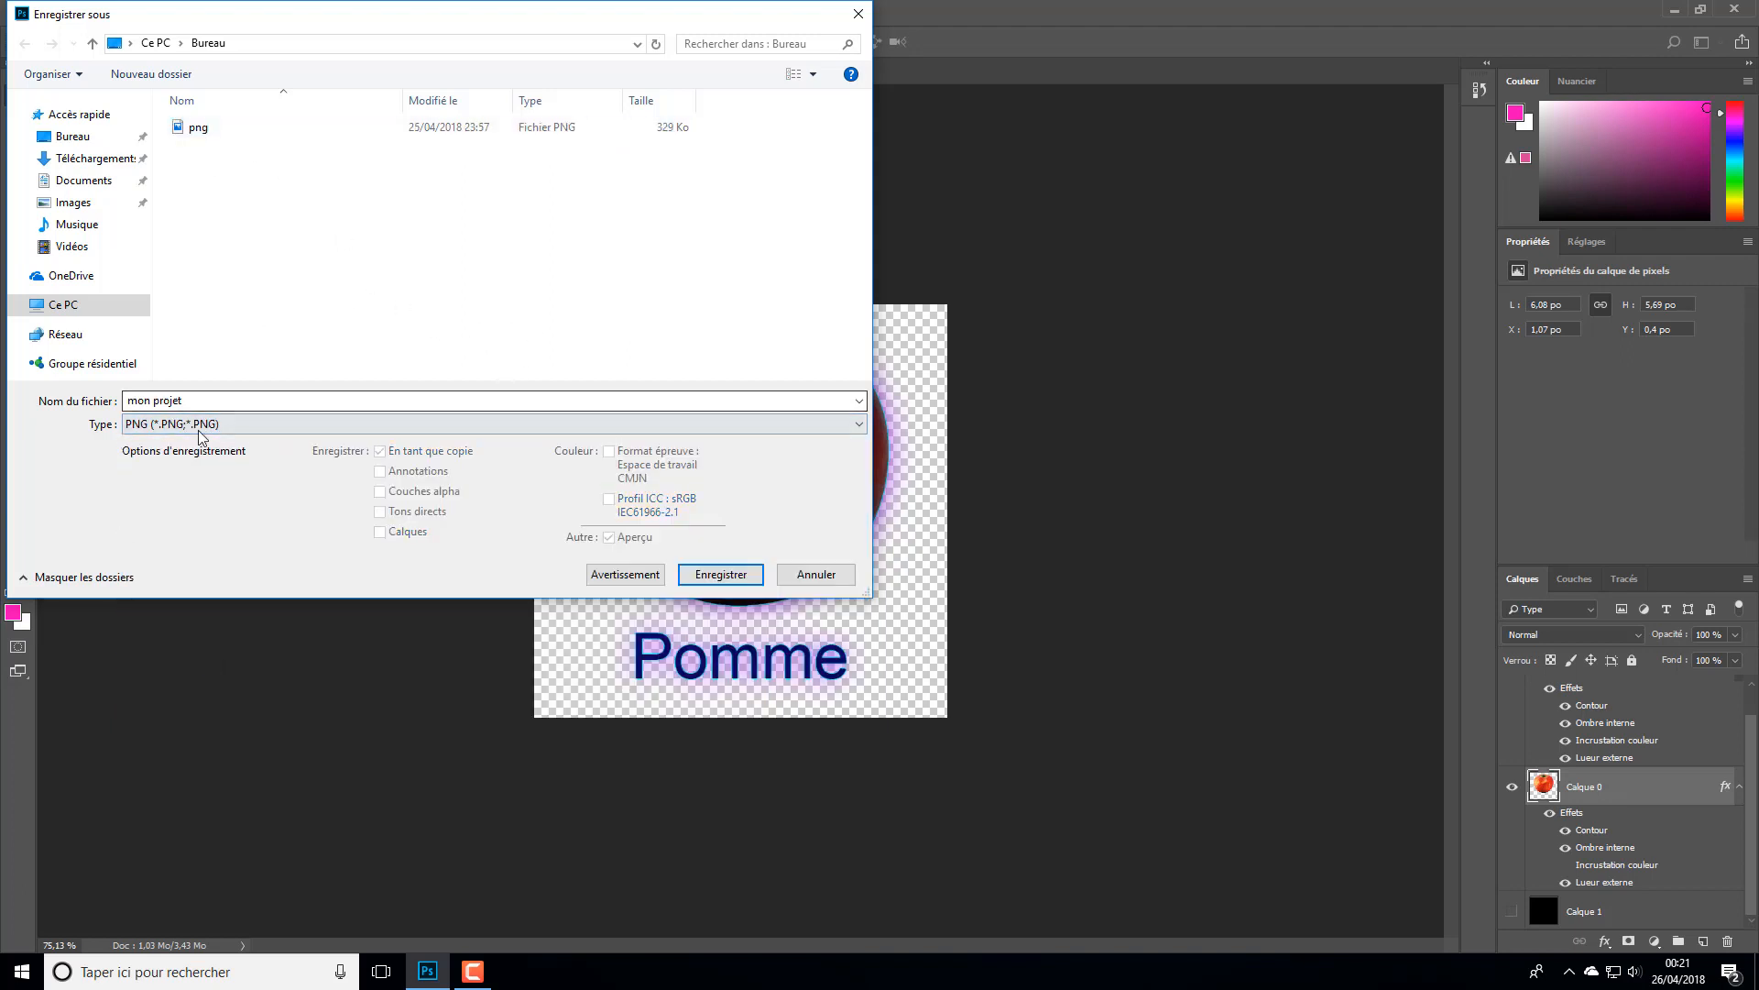
{"action": "left_click", "coordinate": [719, 574]}
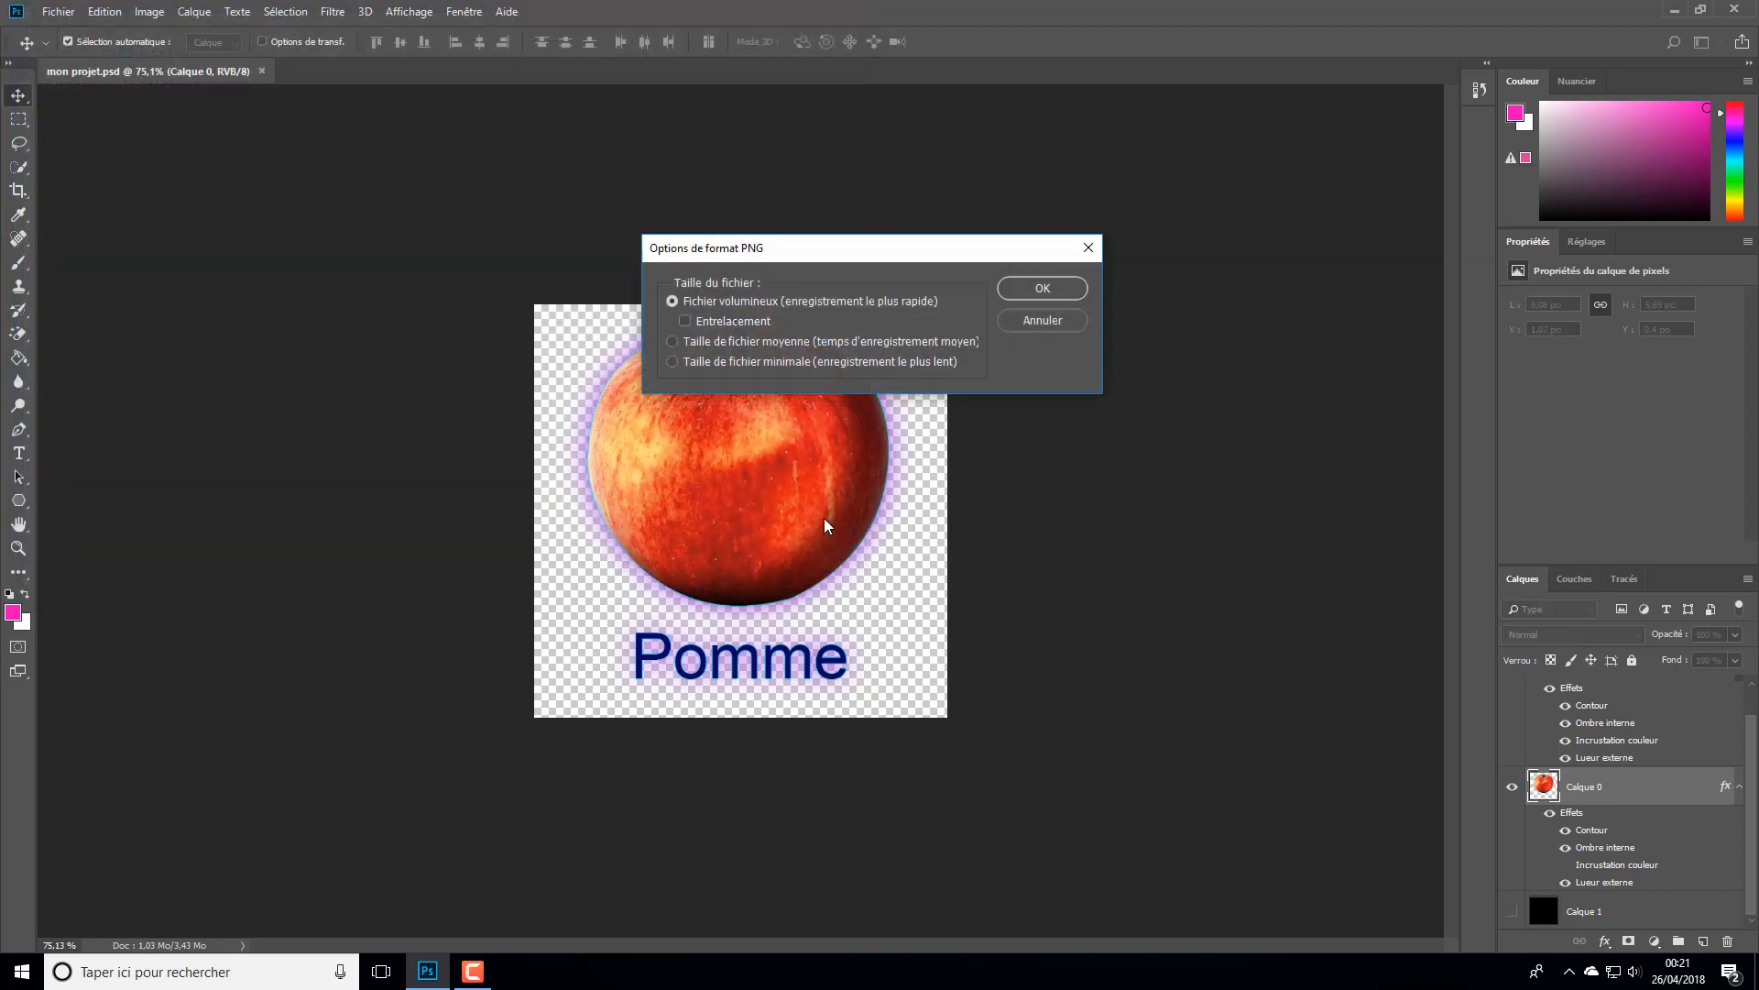
{"action": "left_click", "coordinate": [1042, 288]}
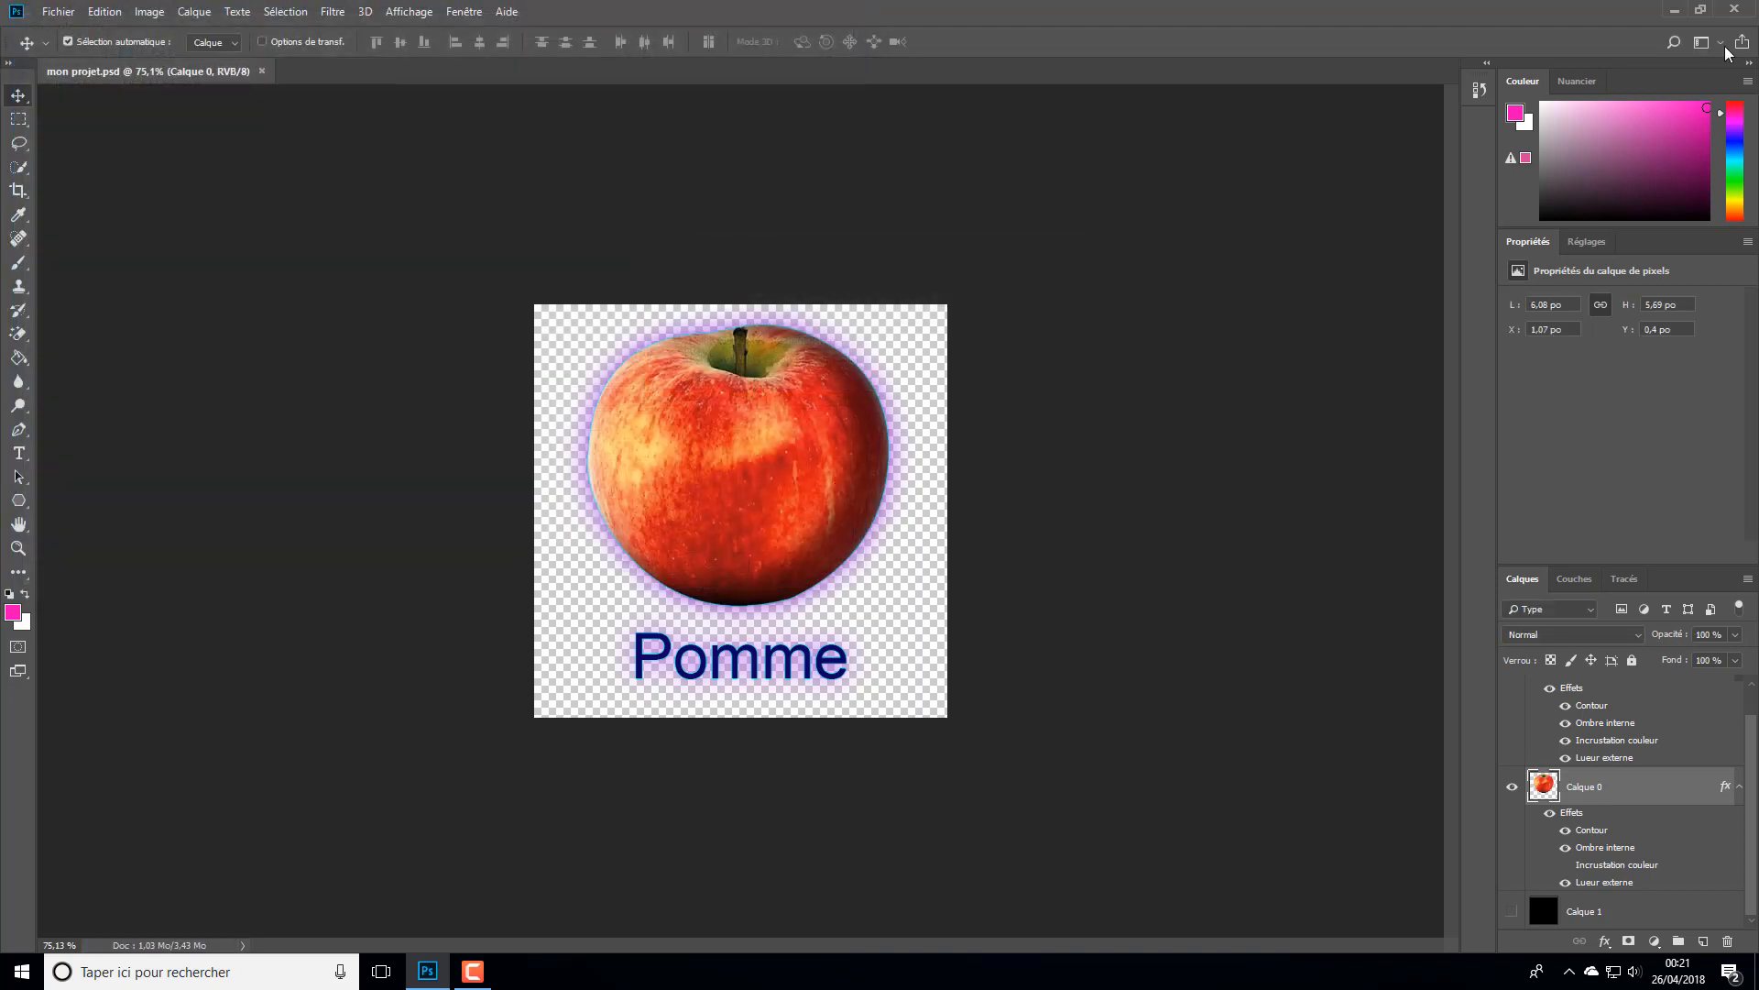
- On the desktop, move the exported mon projet PNG to the free space right of the jpg image
{"action": "left_click", "coordinate": [1674, 9]}
{"action": "left_click_drag", "start_coordinate": [136, 678], "coordinate": [1457, 387]}
{"action": "double_click", "coordinate": [1374, 495]}
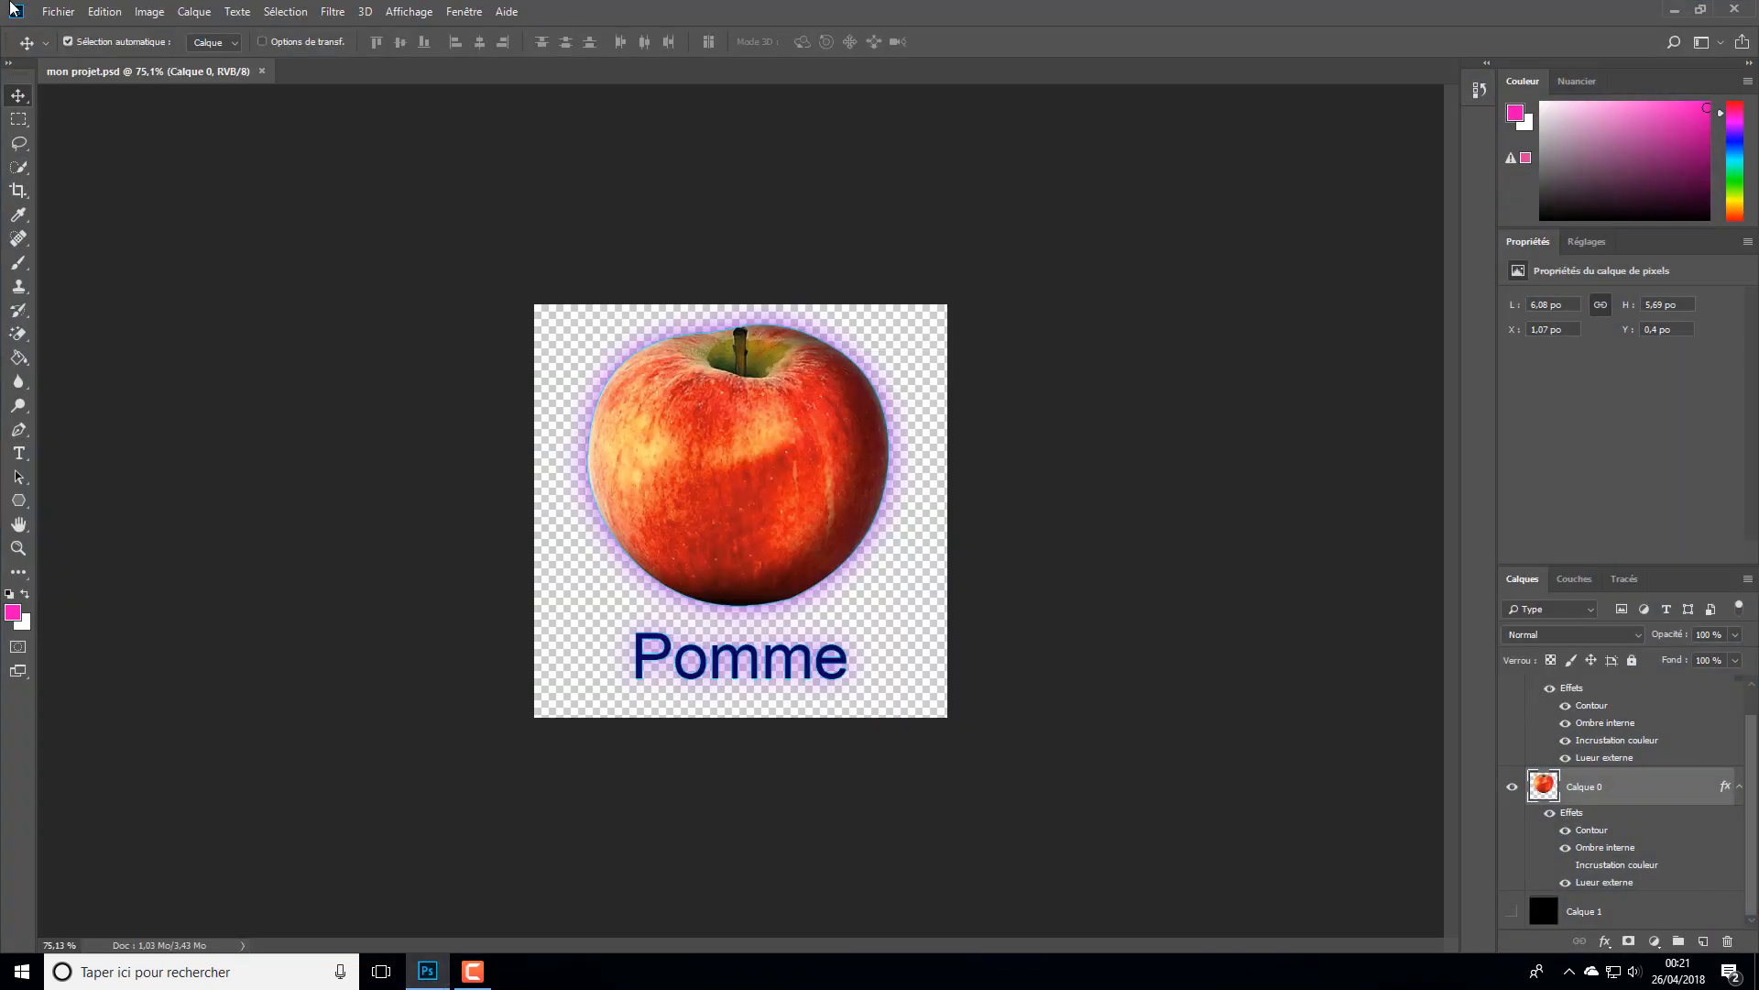
- Save a JPEG copy named "mon projet" to the desktop with quality 12 (Maximum) and the standard baseline format
{"action": "left_click", "coordinate": [57, 11]}
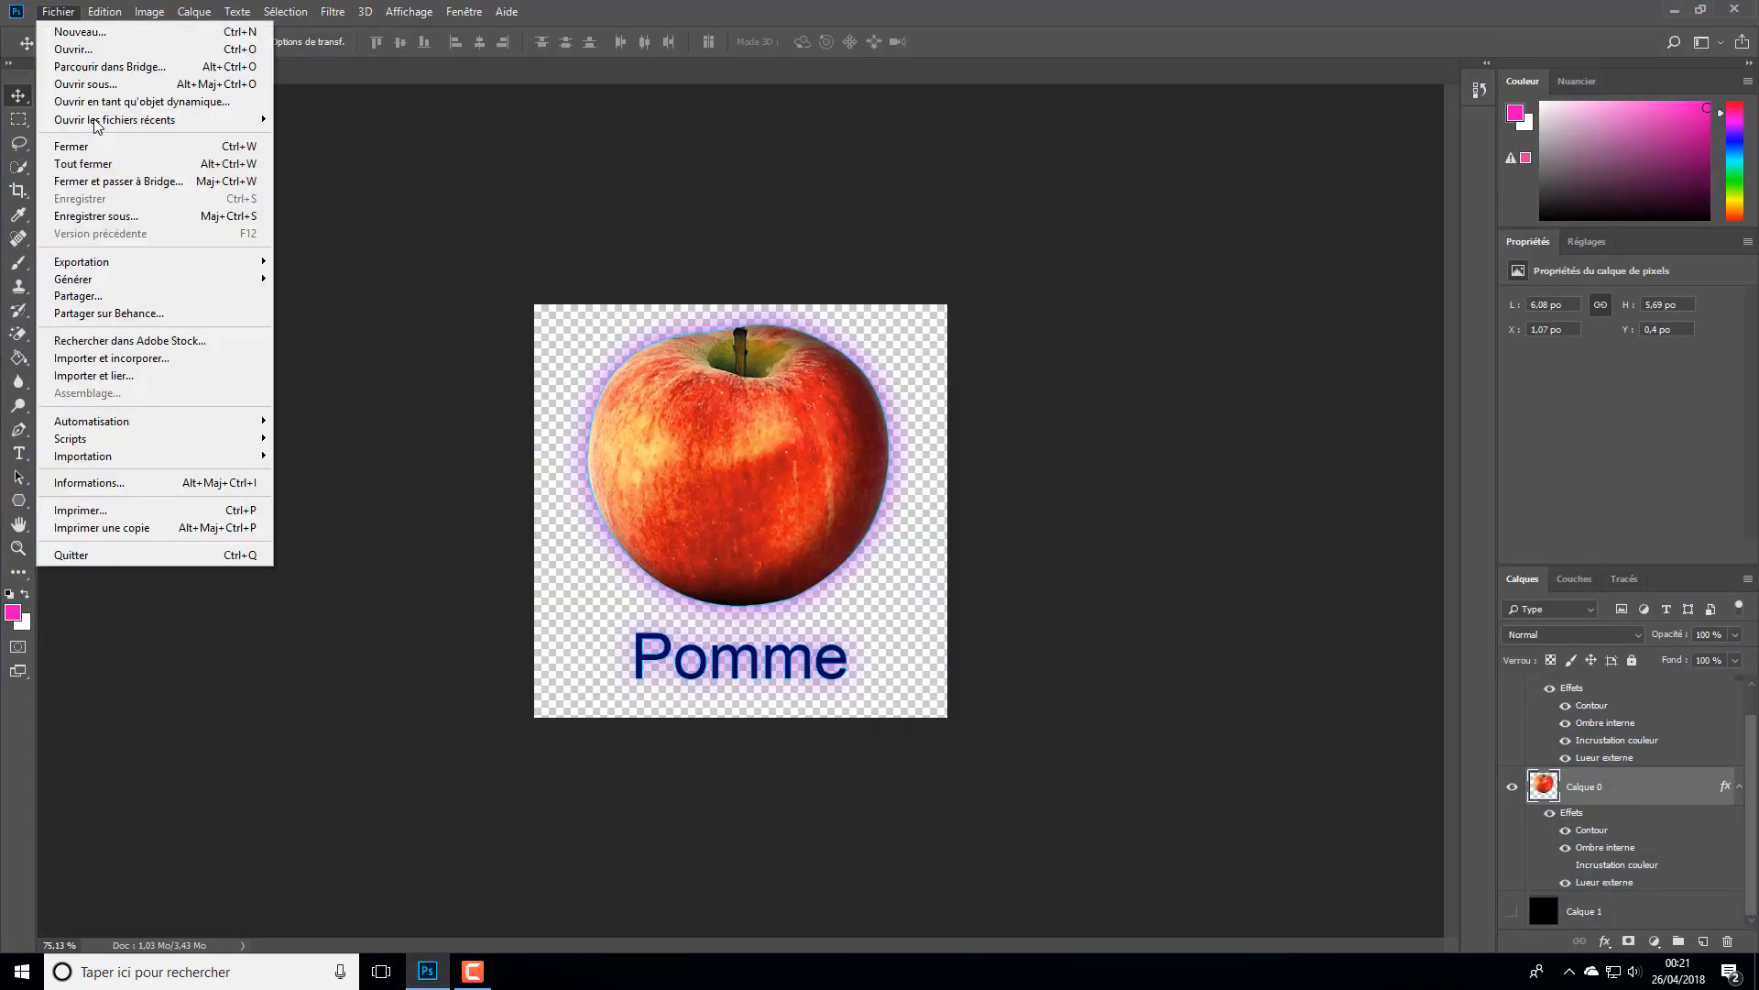
{"action": "left_click", "coordinate": [128, 217]}
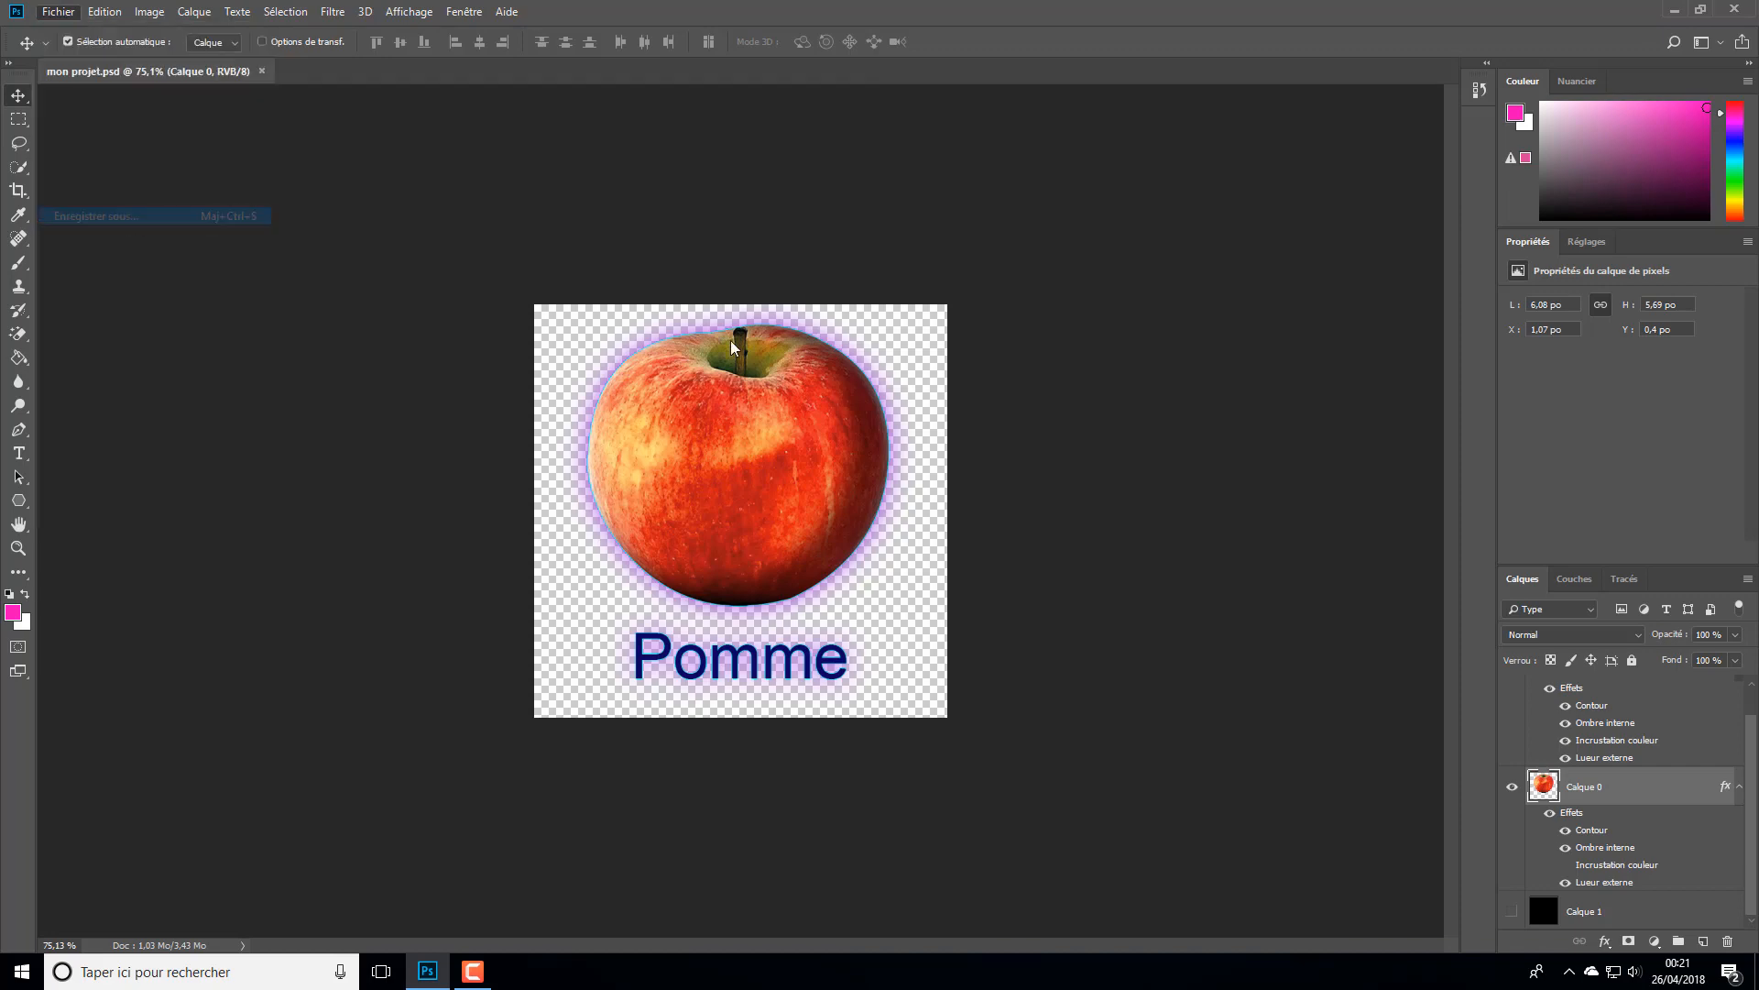
{"action": "left_click", "coordinate": [231, 426]}
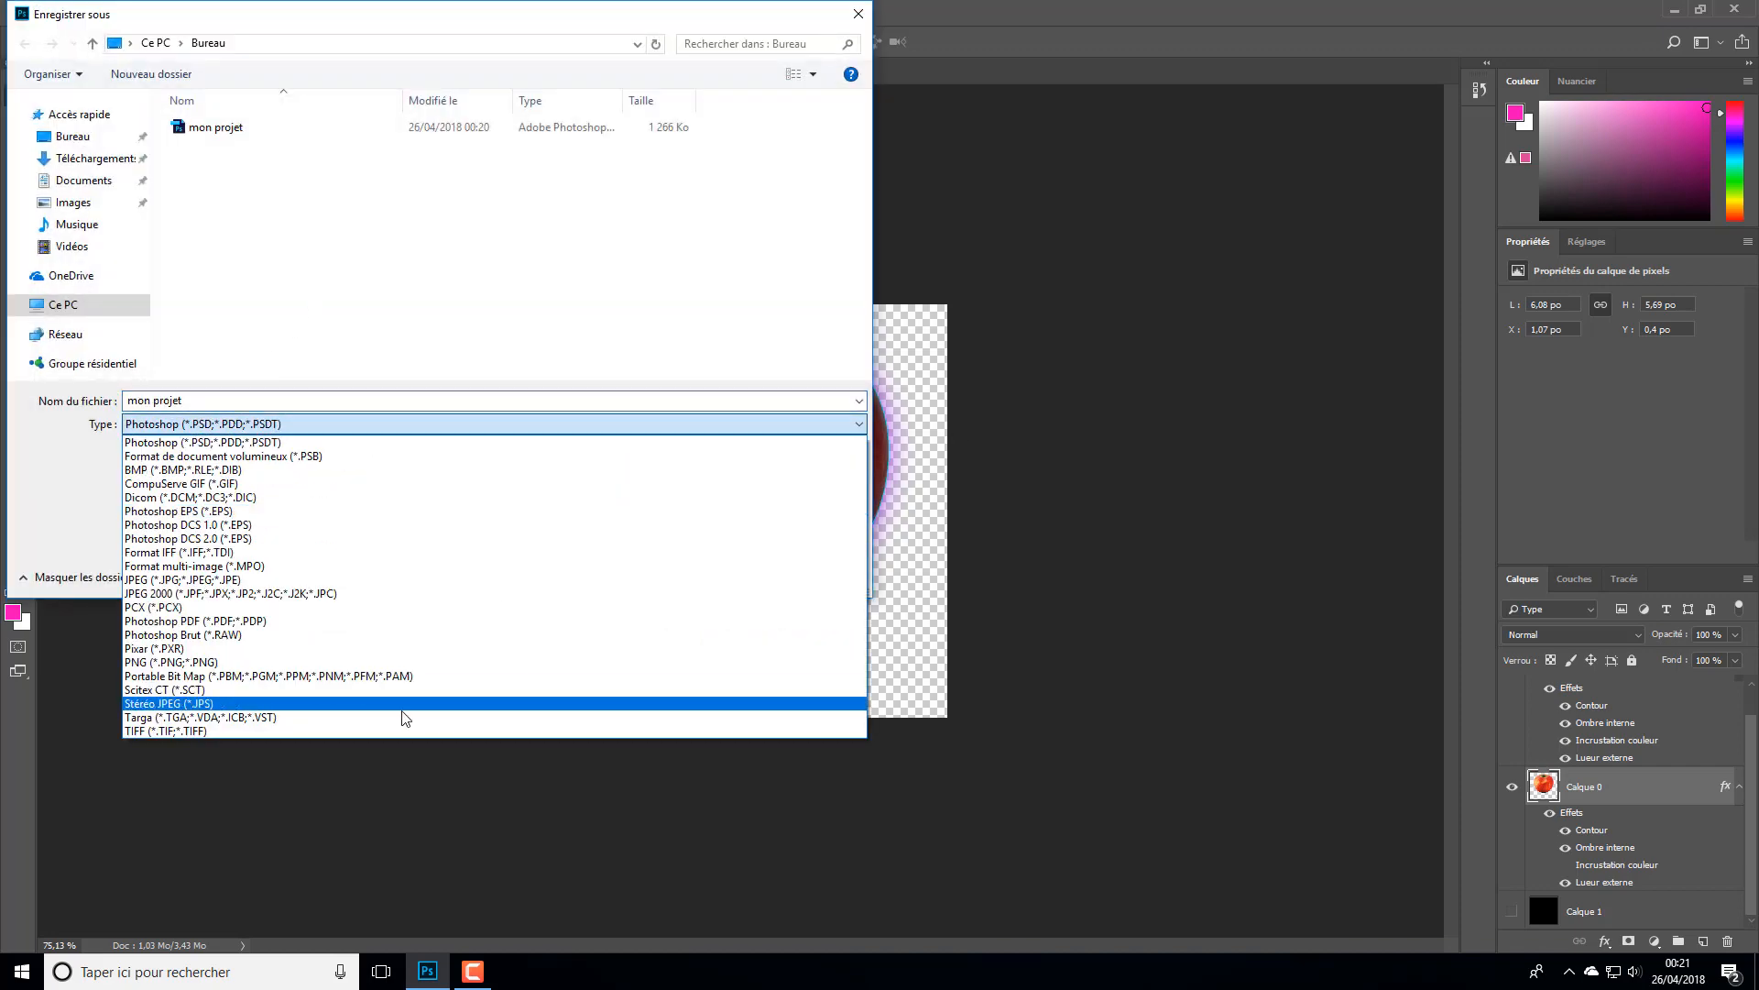
{"action": "left_click", "coordinate": [270, 580]}
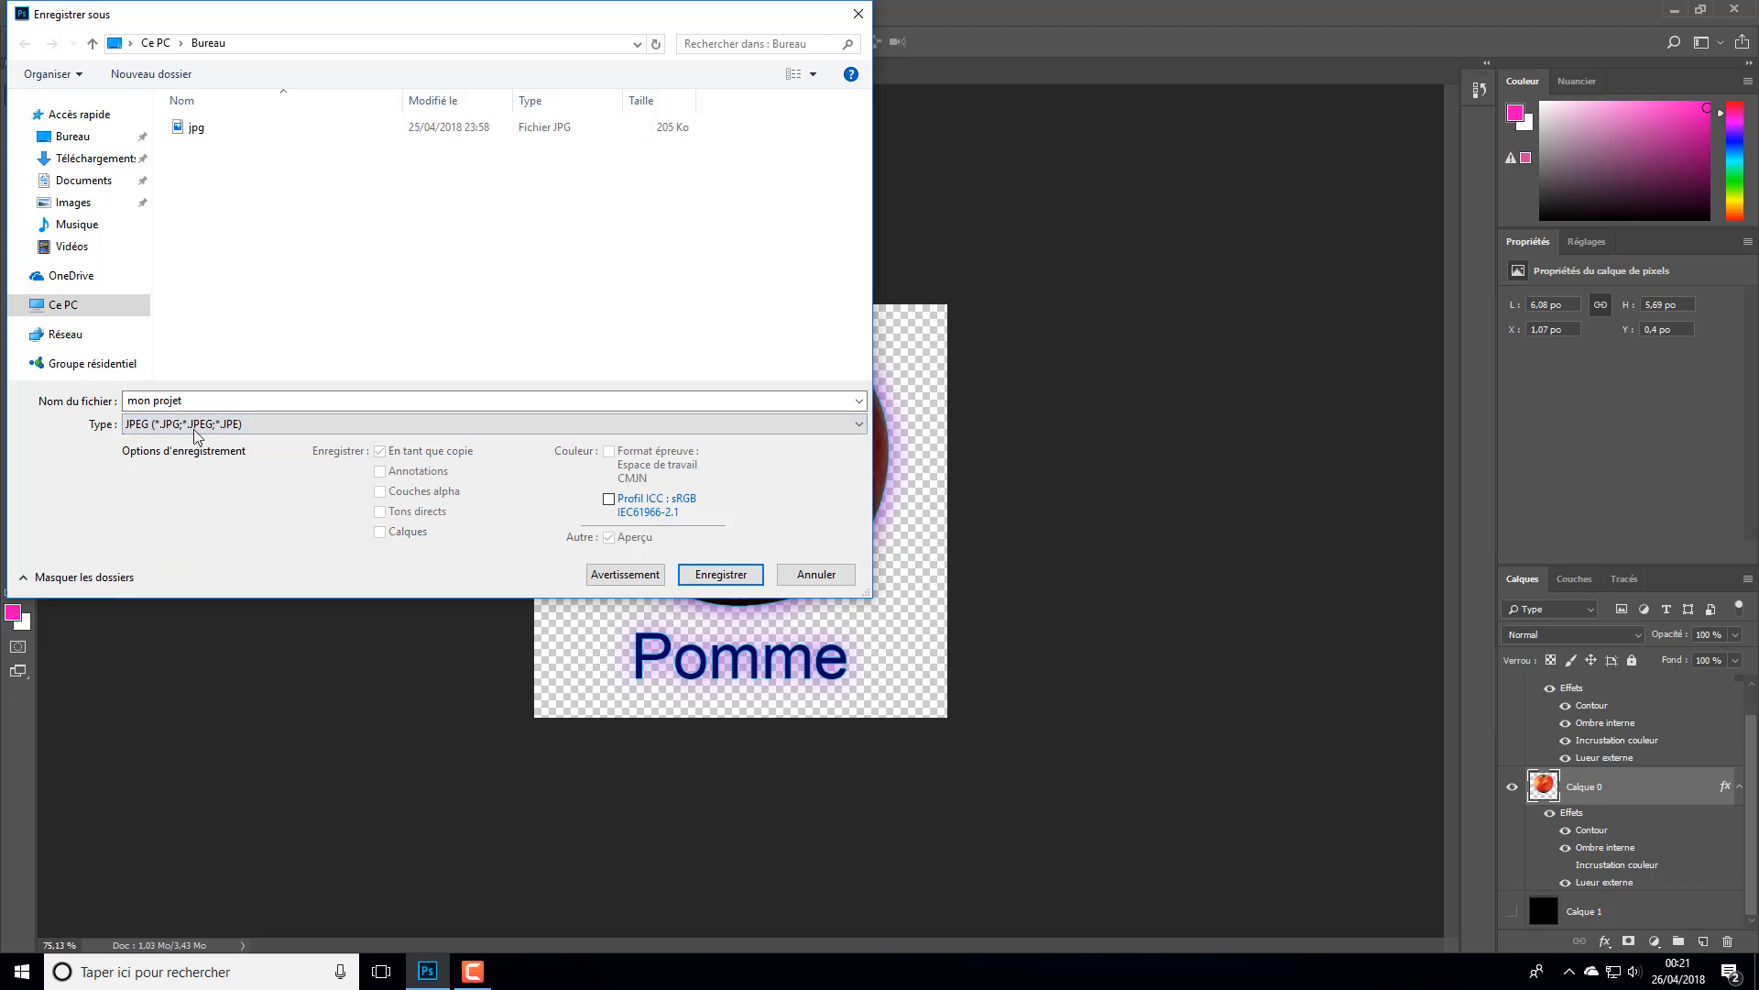
{"action": "left_click", "coordinate": [721, 575]}
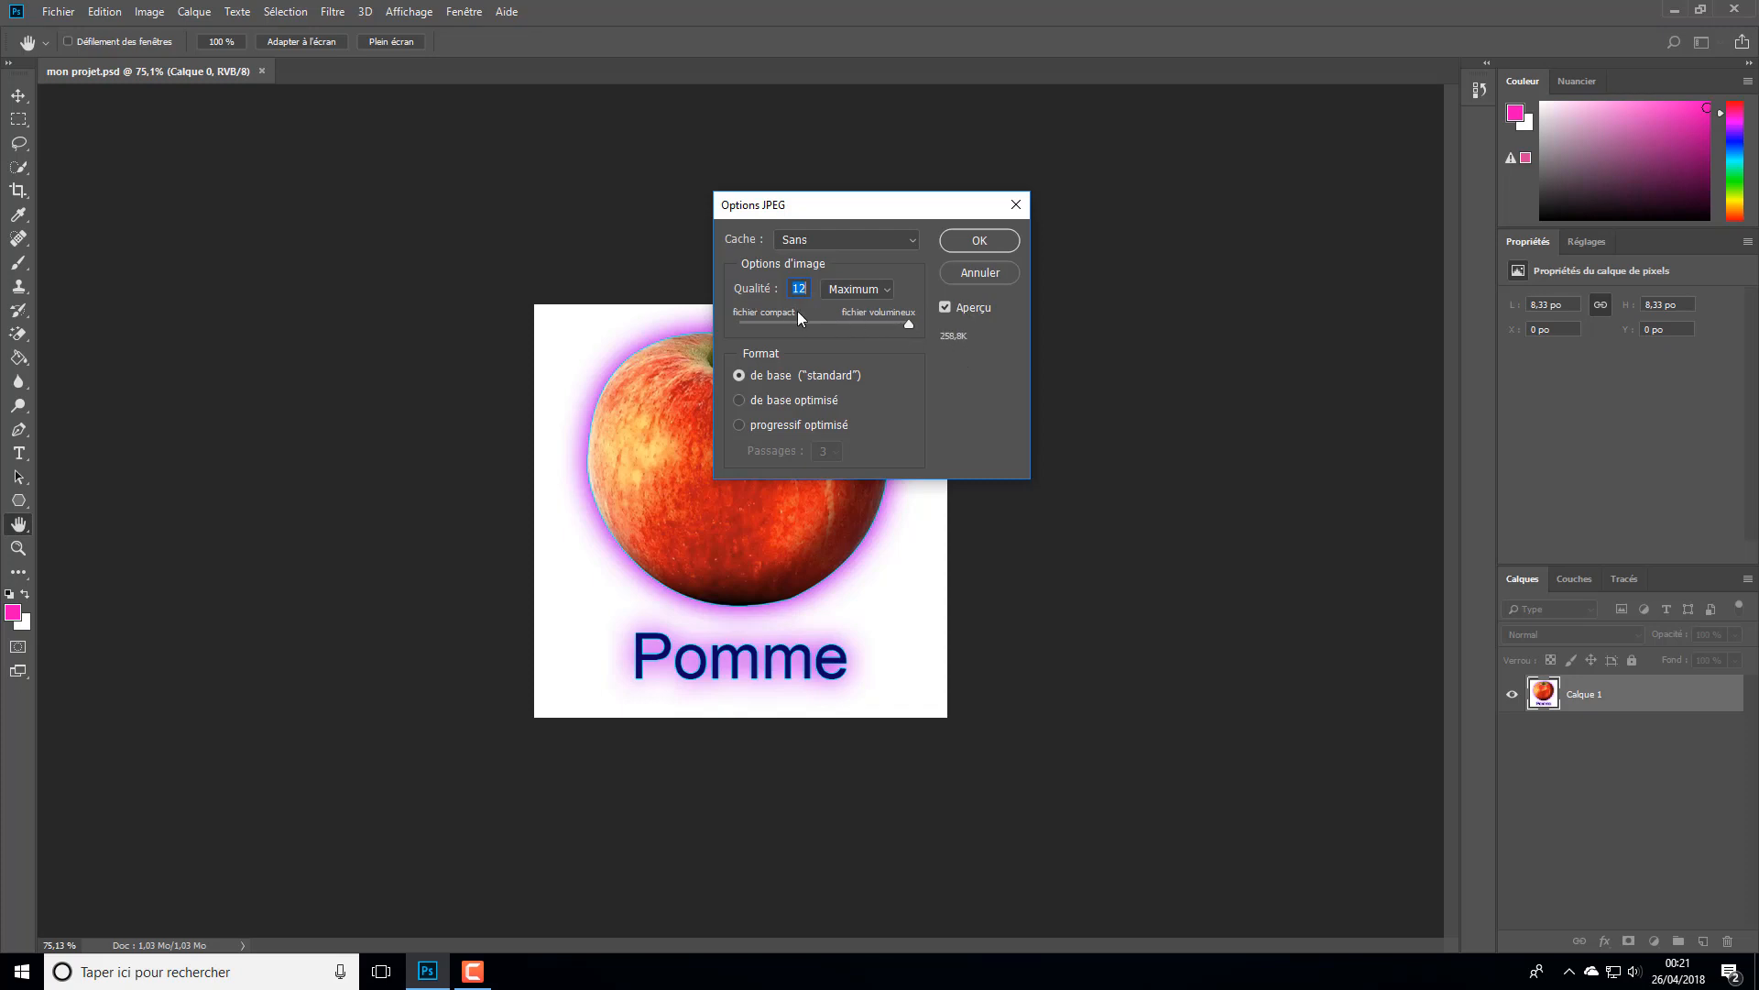
{"action": "left_click_drag", "start_coordinate": [899, 325], "coordinate": [953, 304]}
{"action": "left_click", "coordinate": [961, 249]}
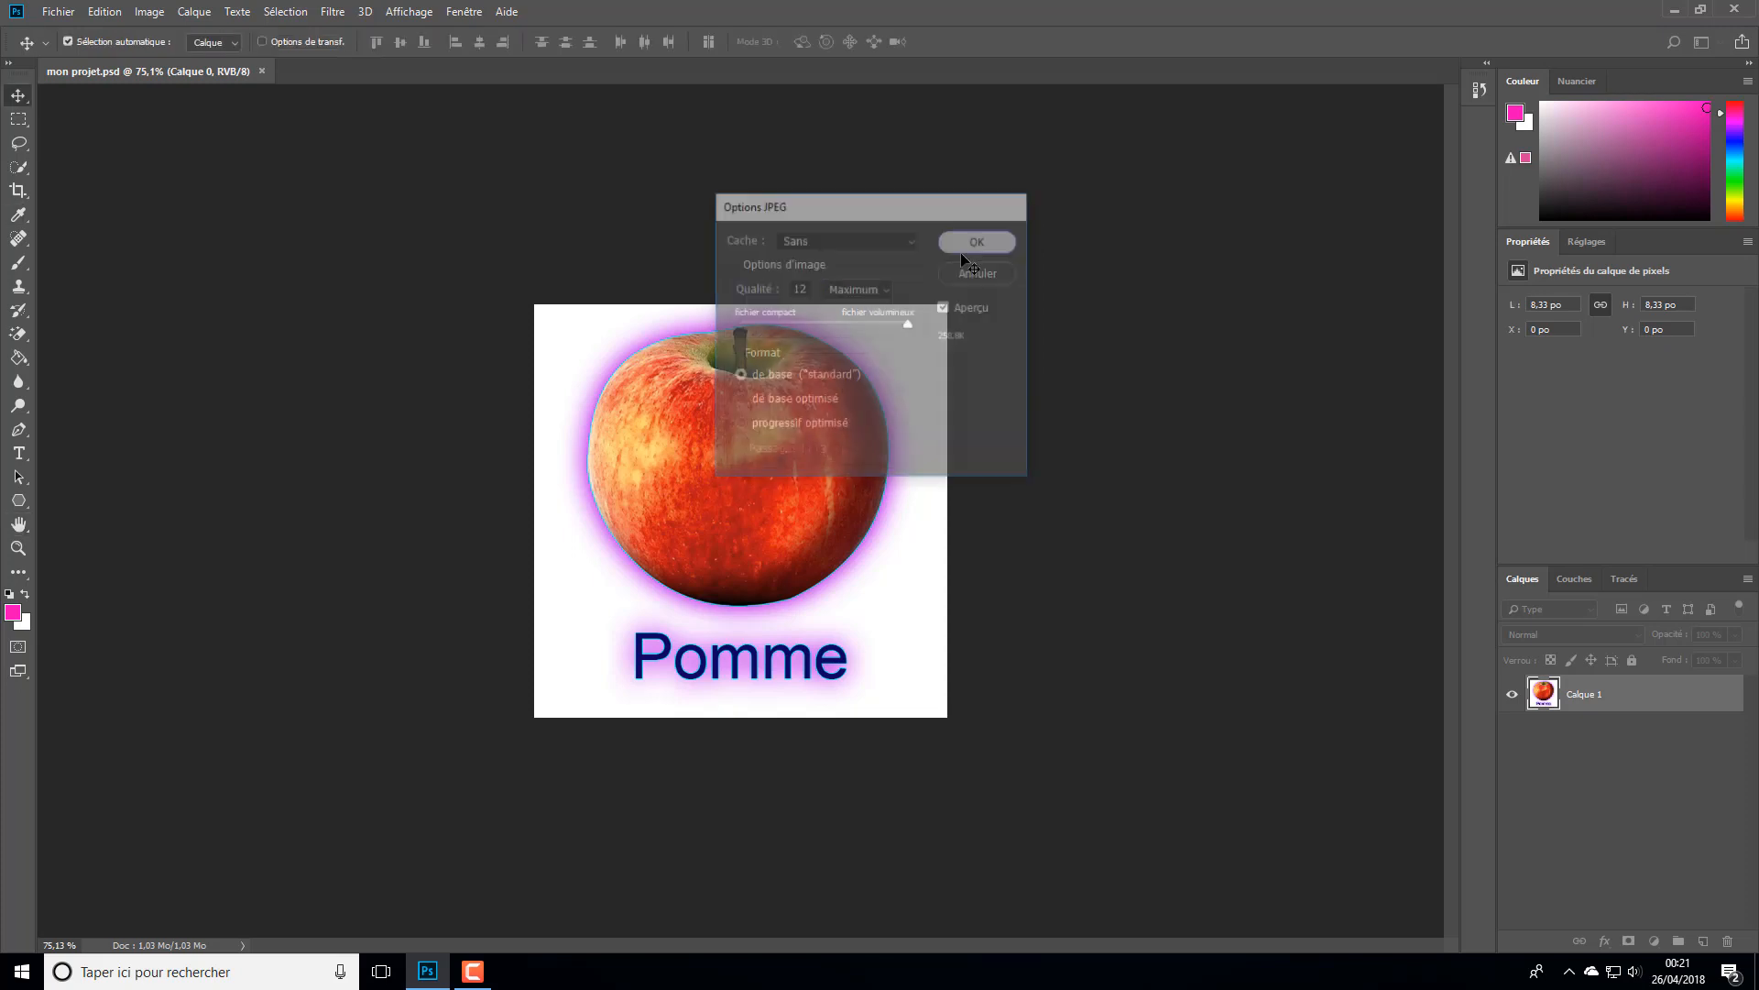
- On the desktop, move the exported mon projet JPEG directly above the mon projet PNG and check the PNG's file details
{"action": "left_click", "coordinate": [1674, 9]}
{"action": "left_click_drag", "start_coordinate": [160, 740], "coordinate": [1387, 368]}
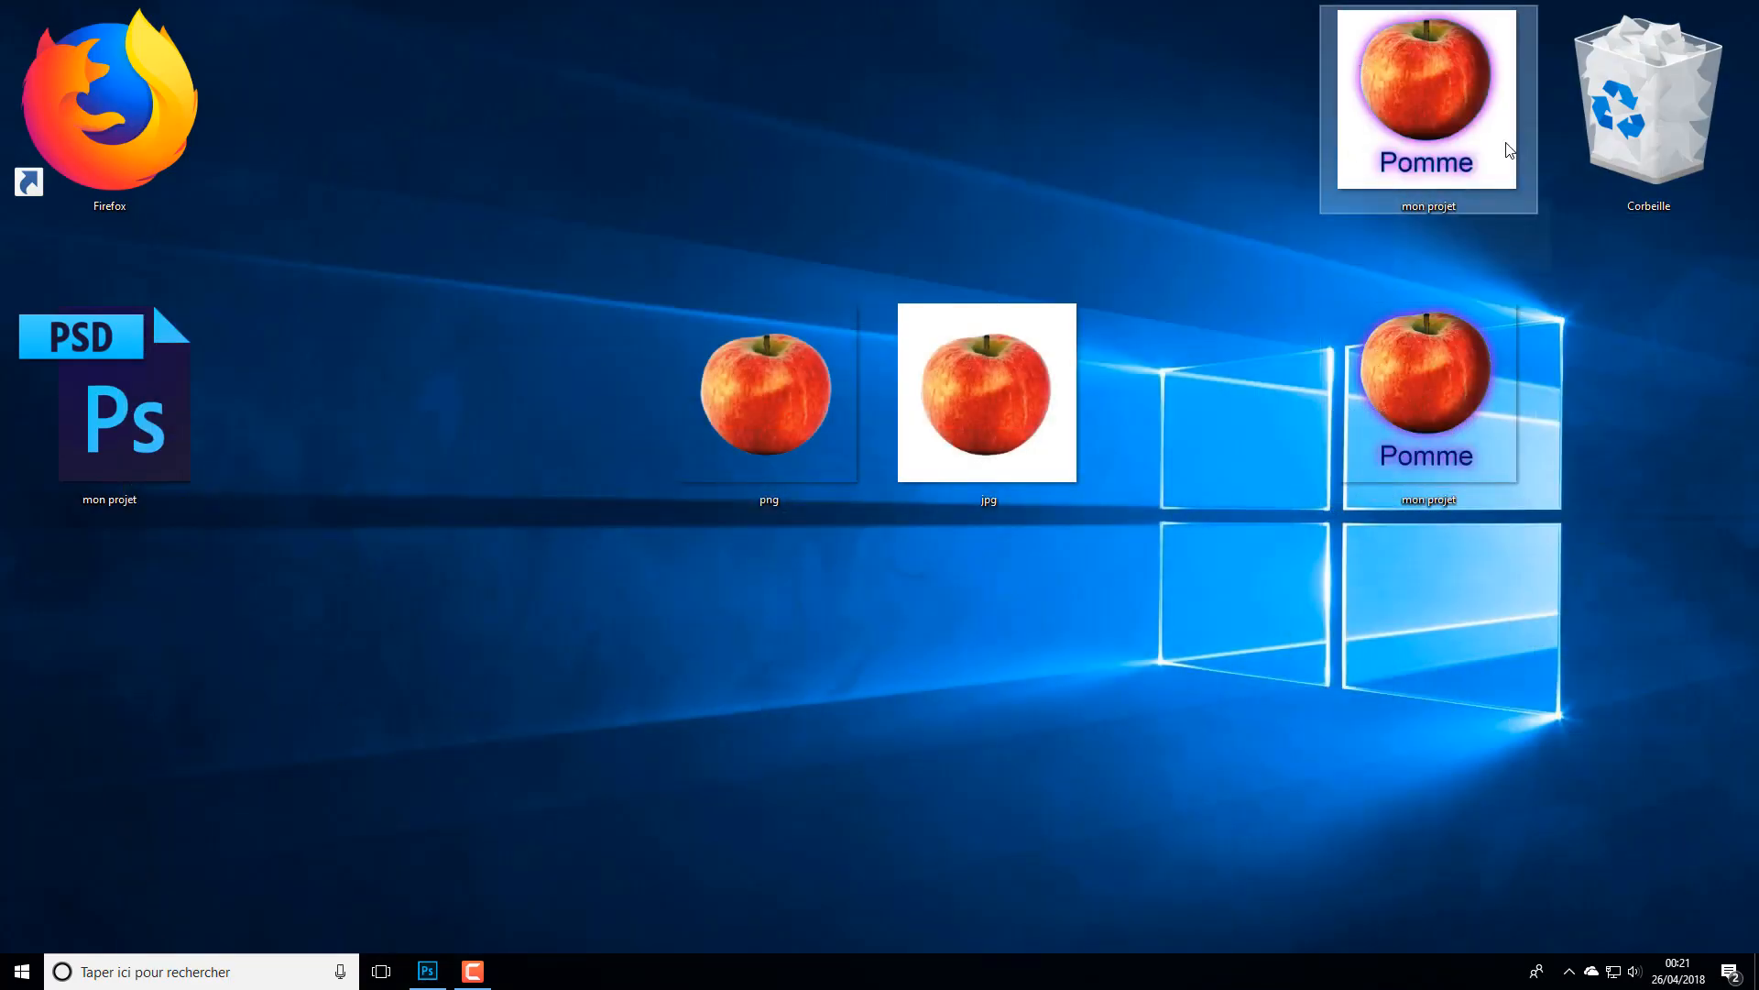
{"action": "mouse_move", "coordinate": [1490, 157]}
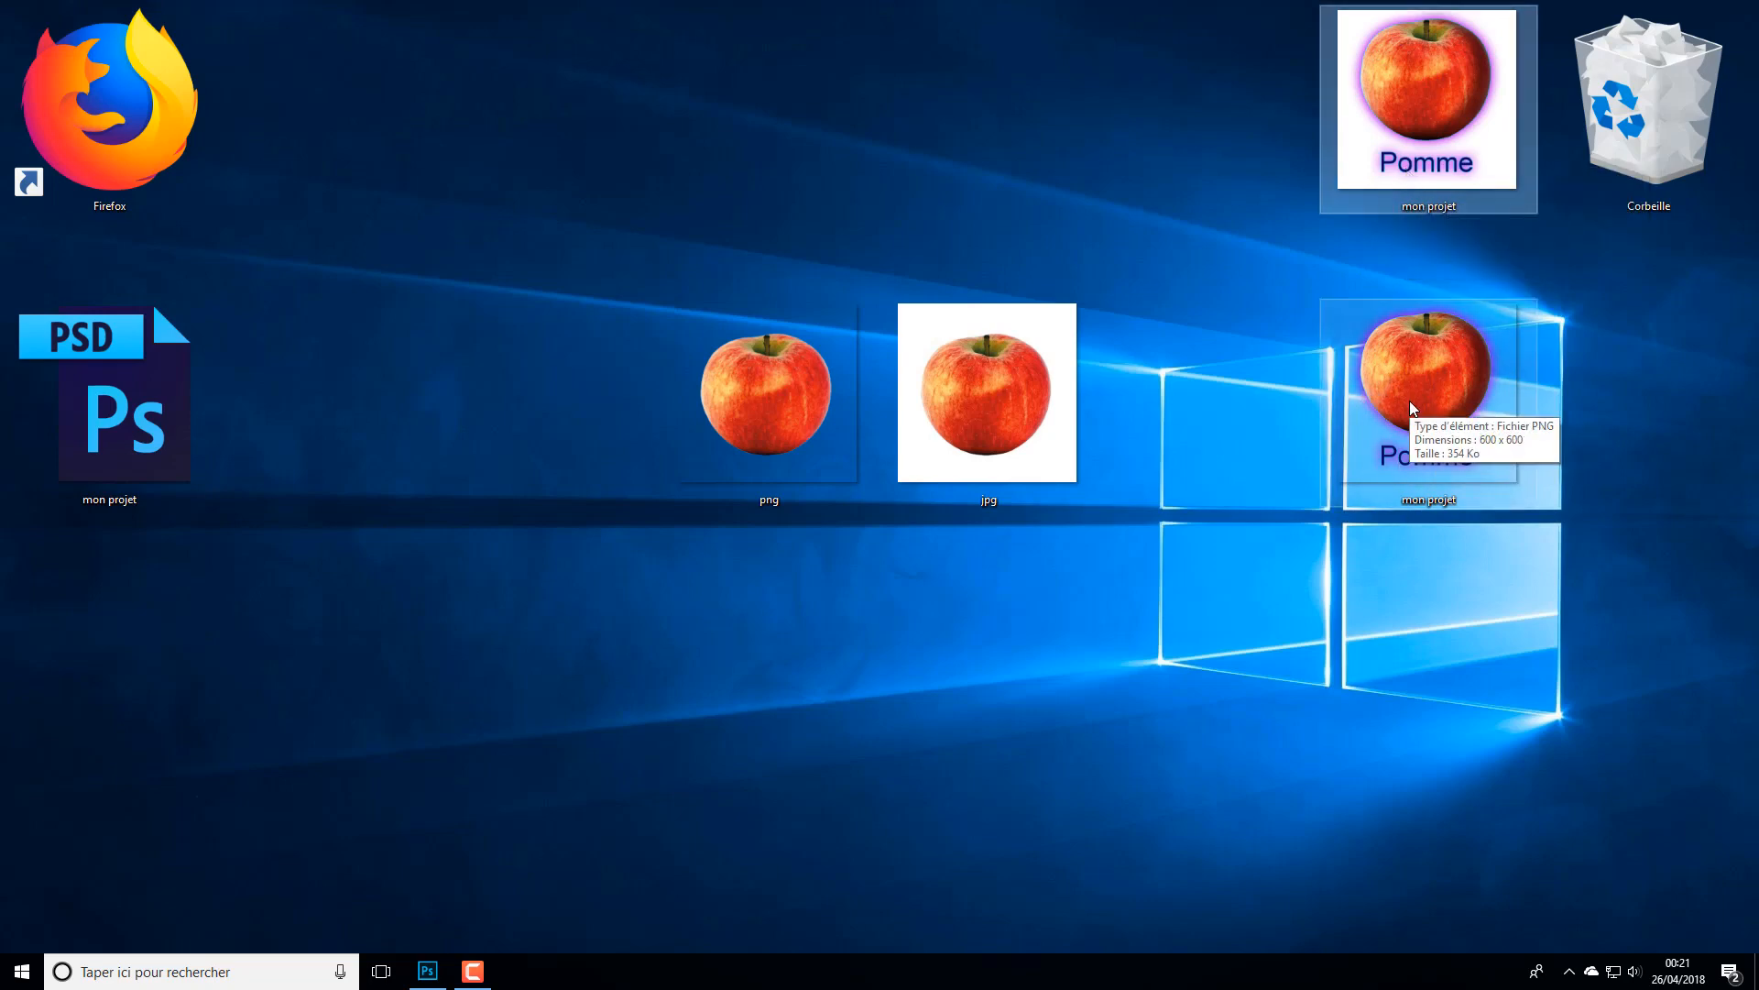
- Return to Photoshop and save a BMP copy named "mon projet" to the desktop in Windows format at 24 bits
{"action": "left_click", "coordinate": [449, 977]}
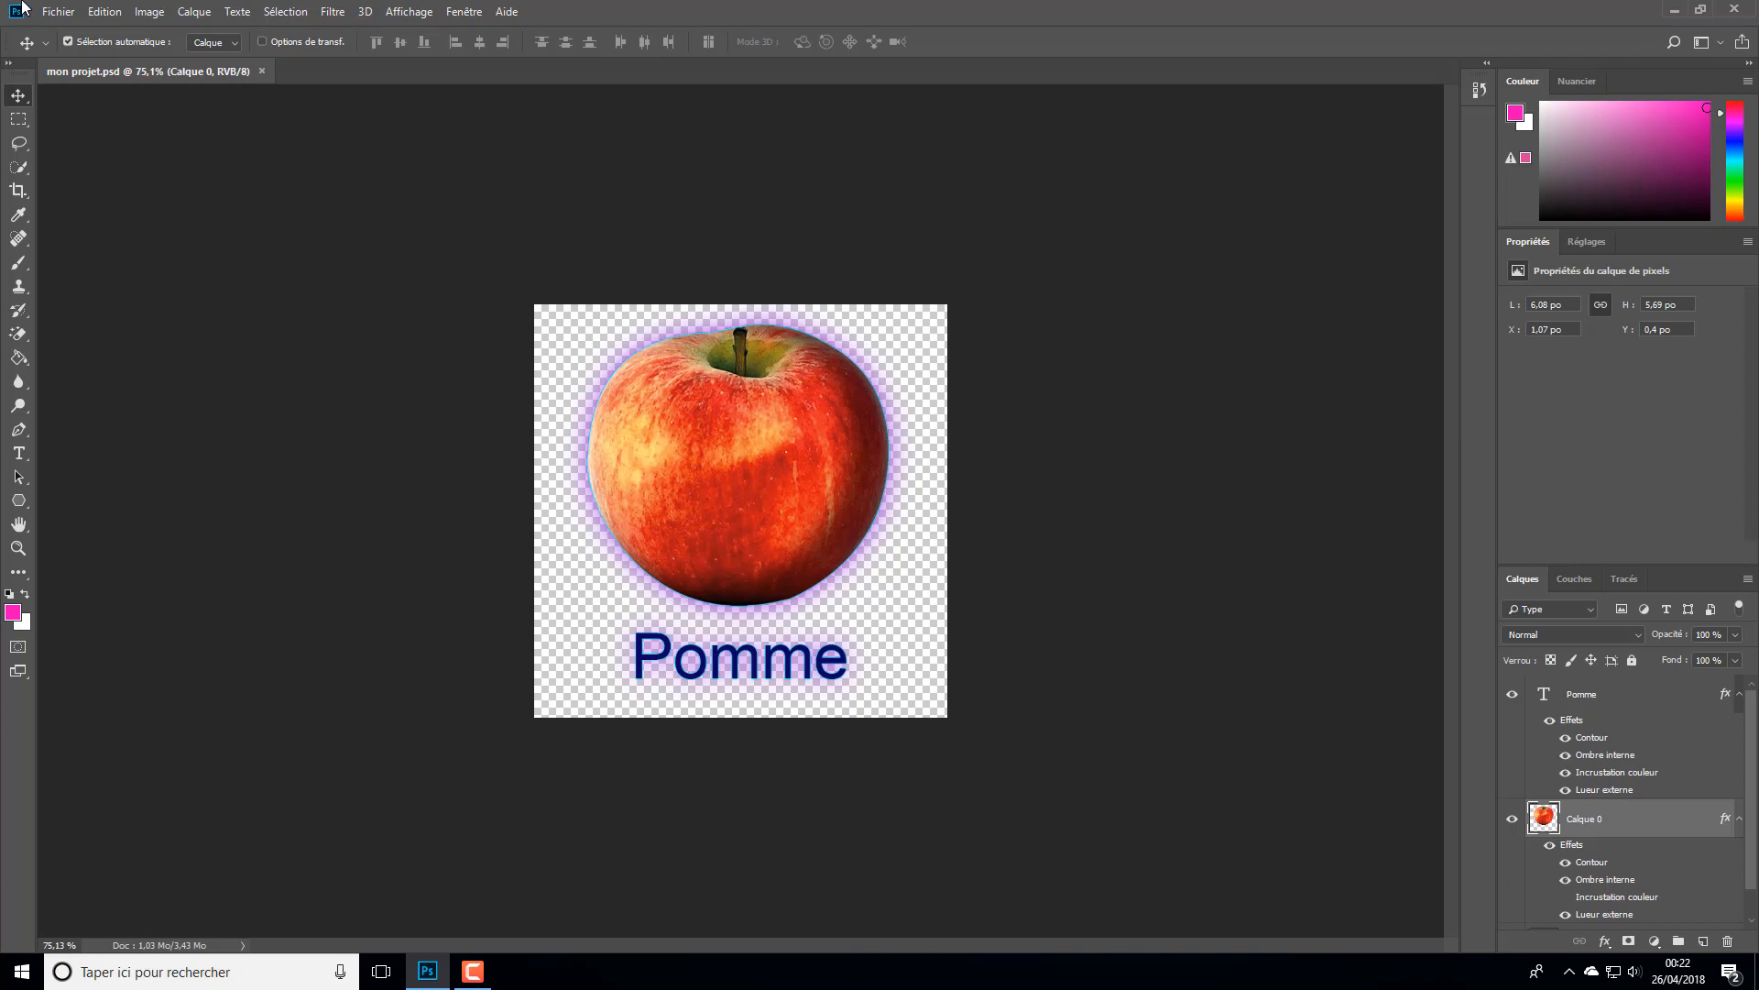
{"action": "left_click", "coordinate": [58, 11]}
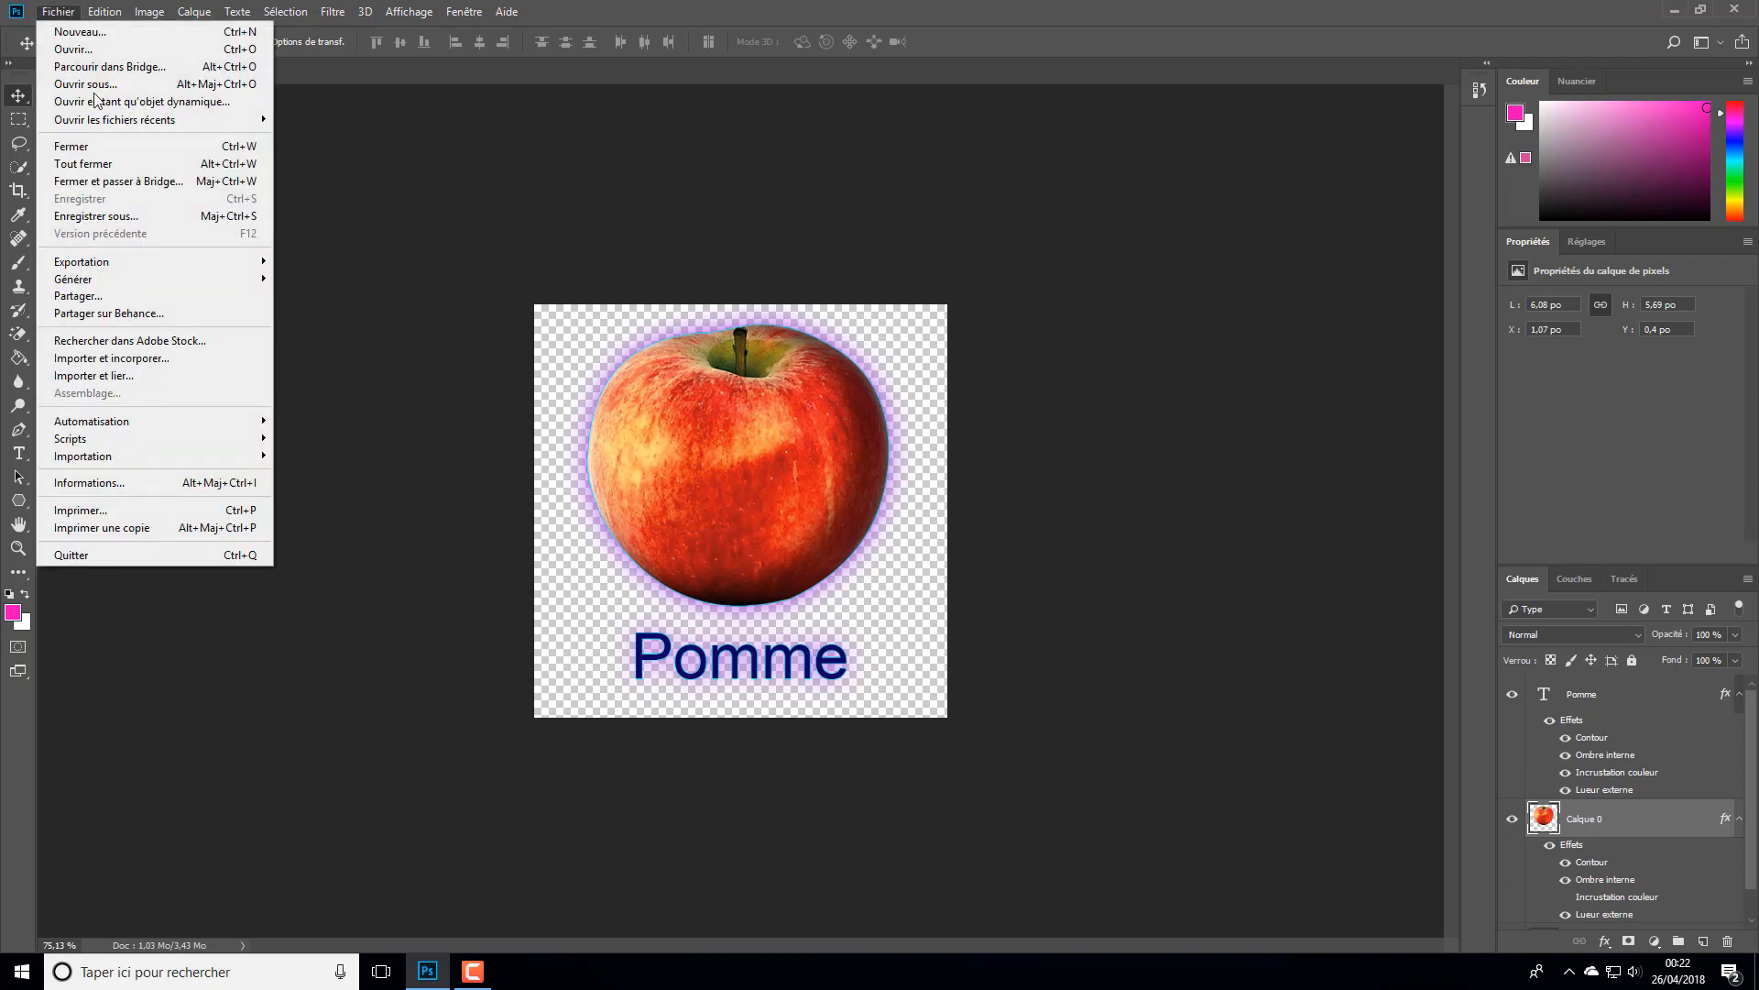
{"action": "left_click", "coordinate": [164, 219]}
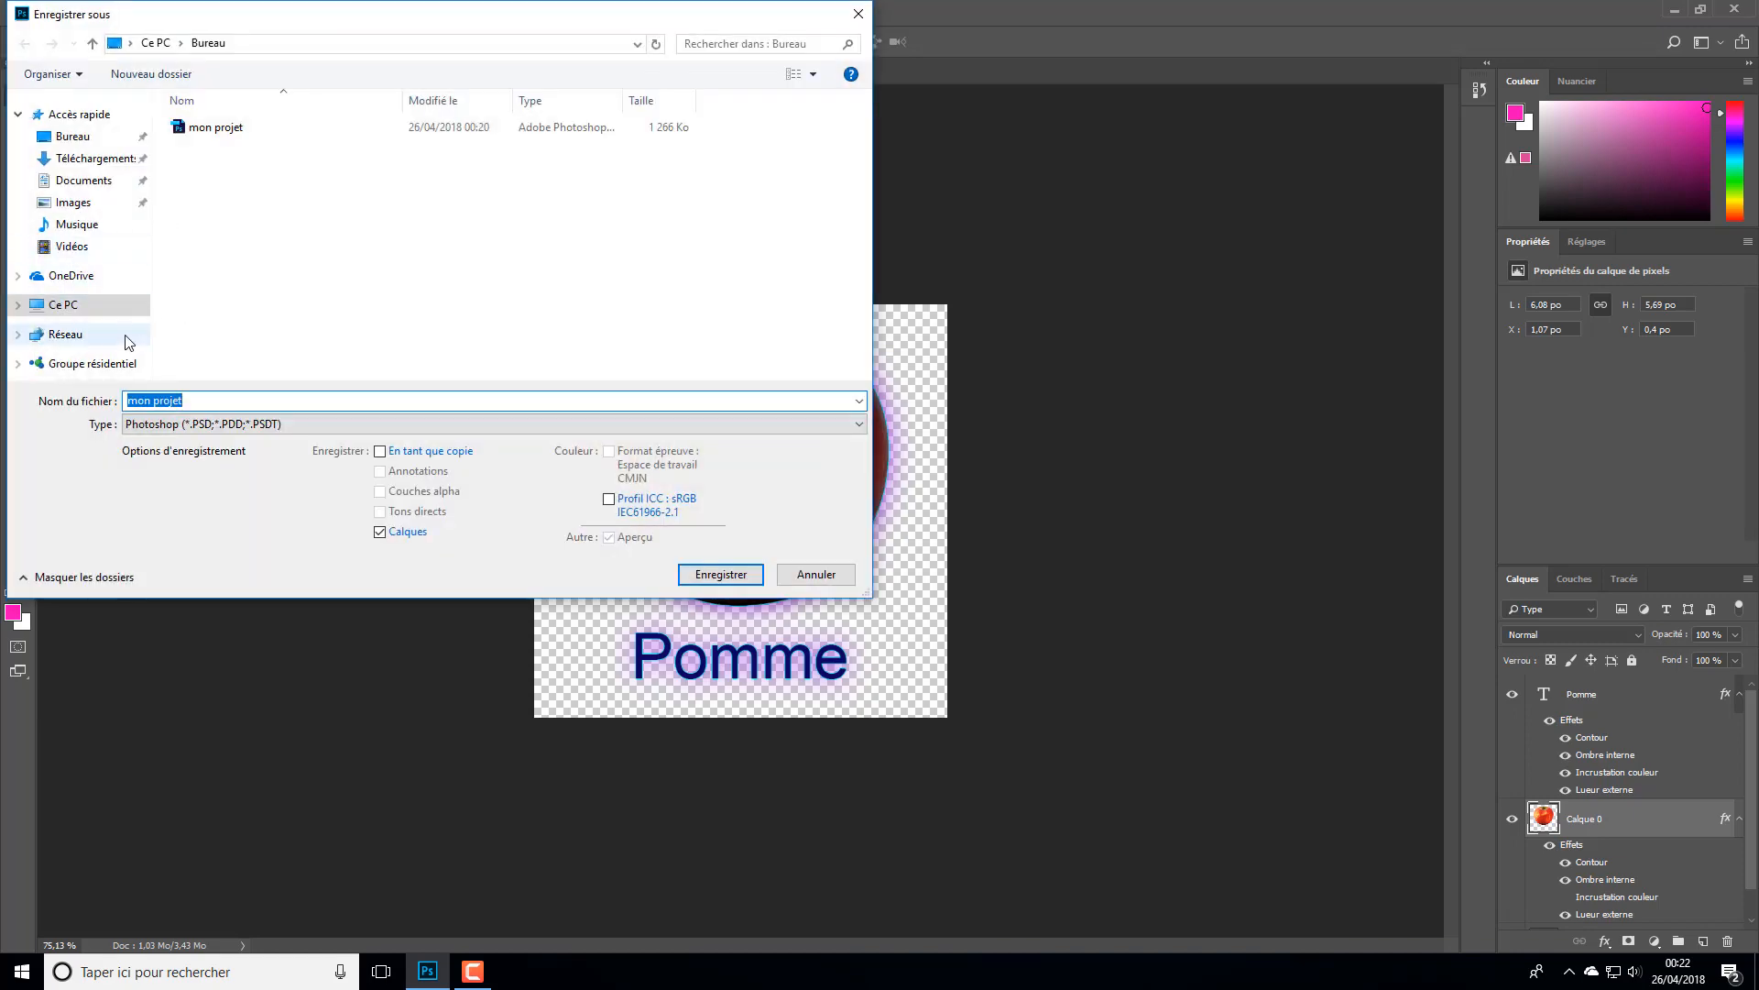
{"action": "left_click", "coordinate": [221, 425]}
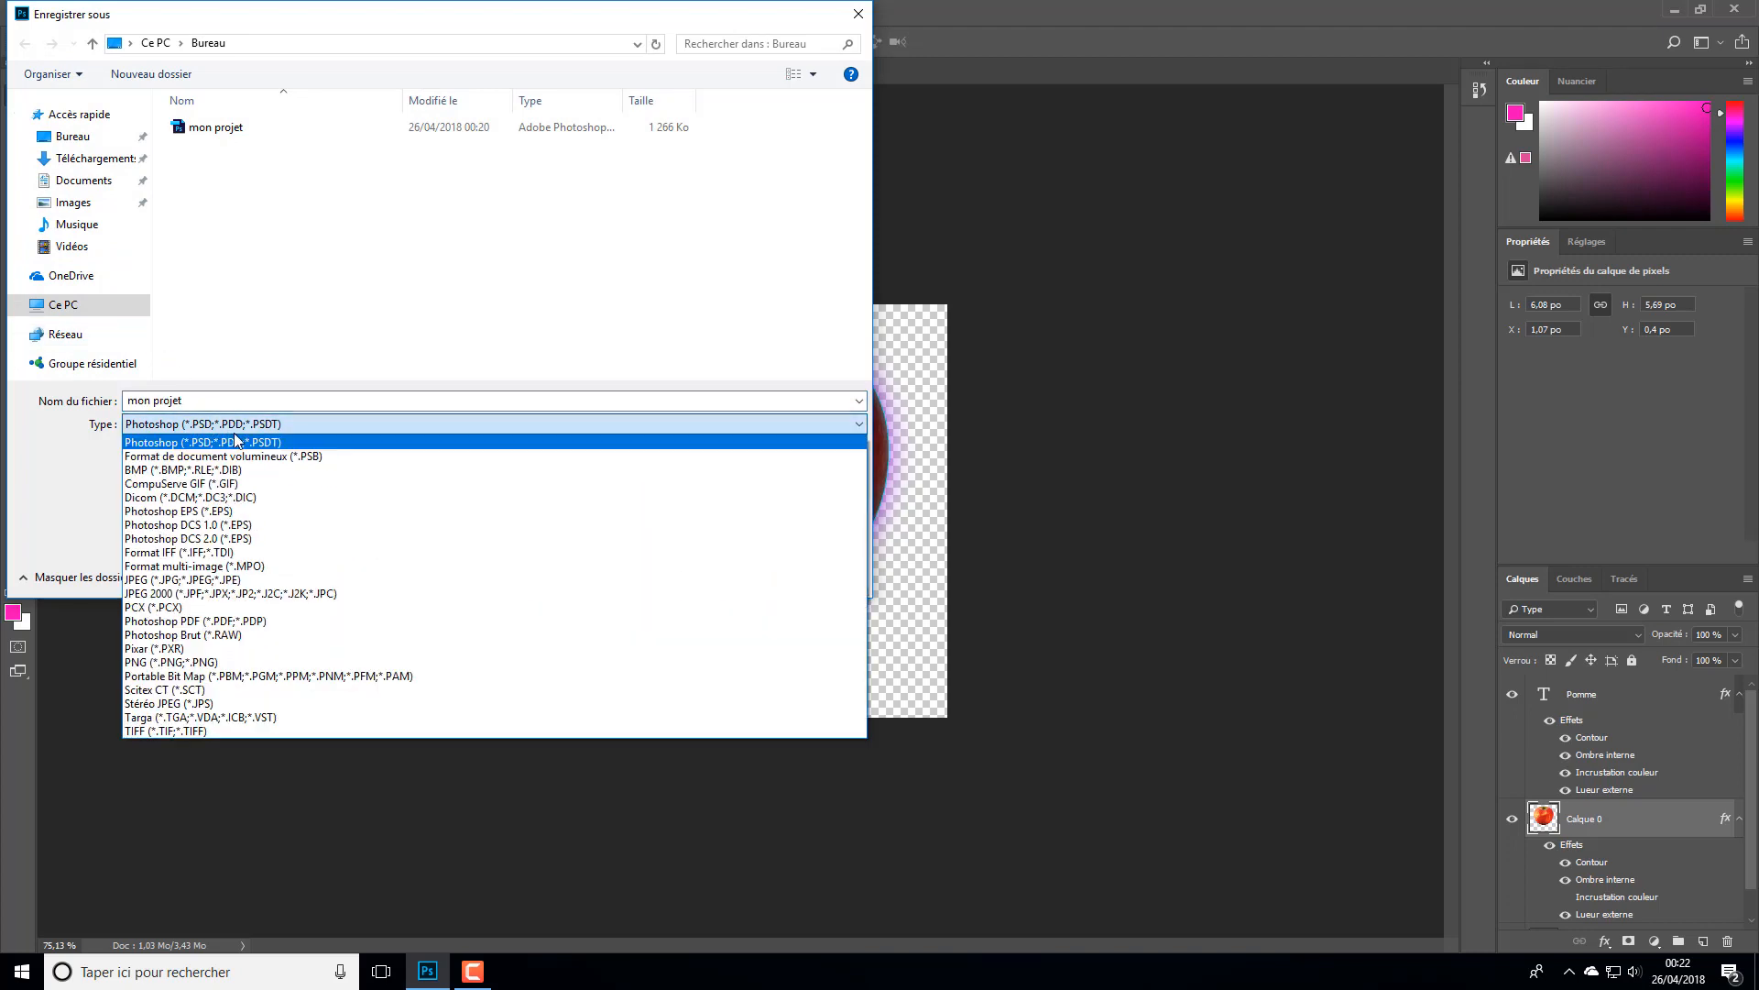
{"action": "left_click", "coordinate": [183, 470]}
{"action": "left_click", "coordinate": [708, 566]}
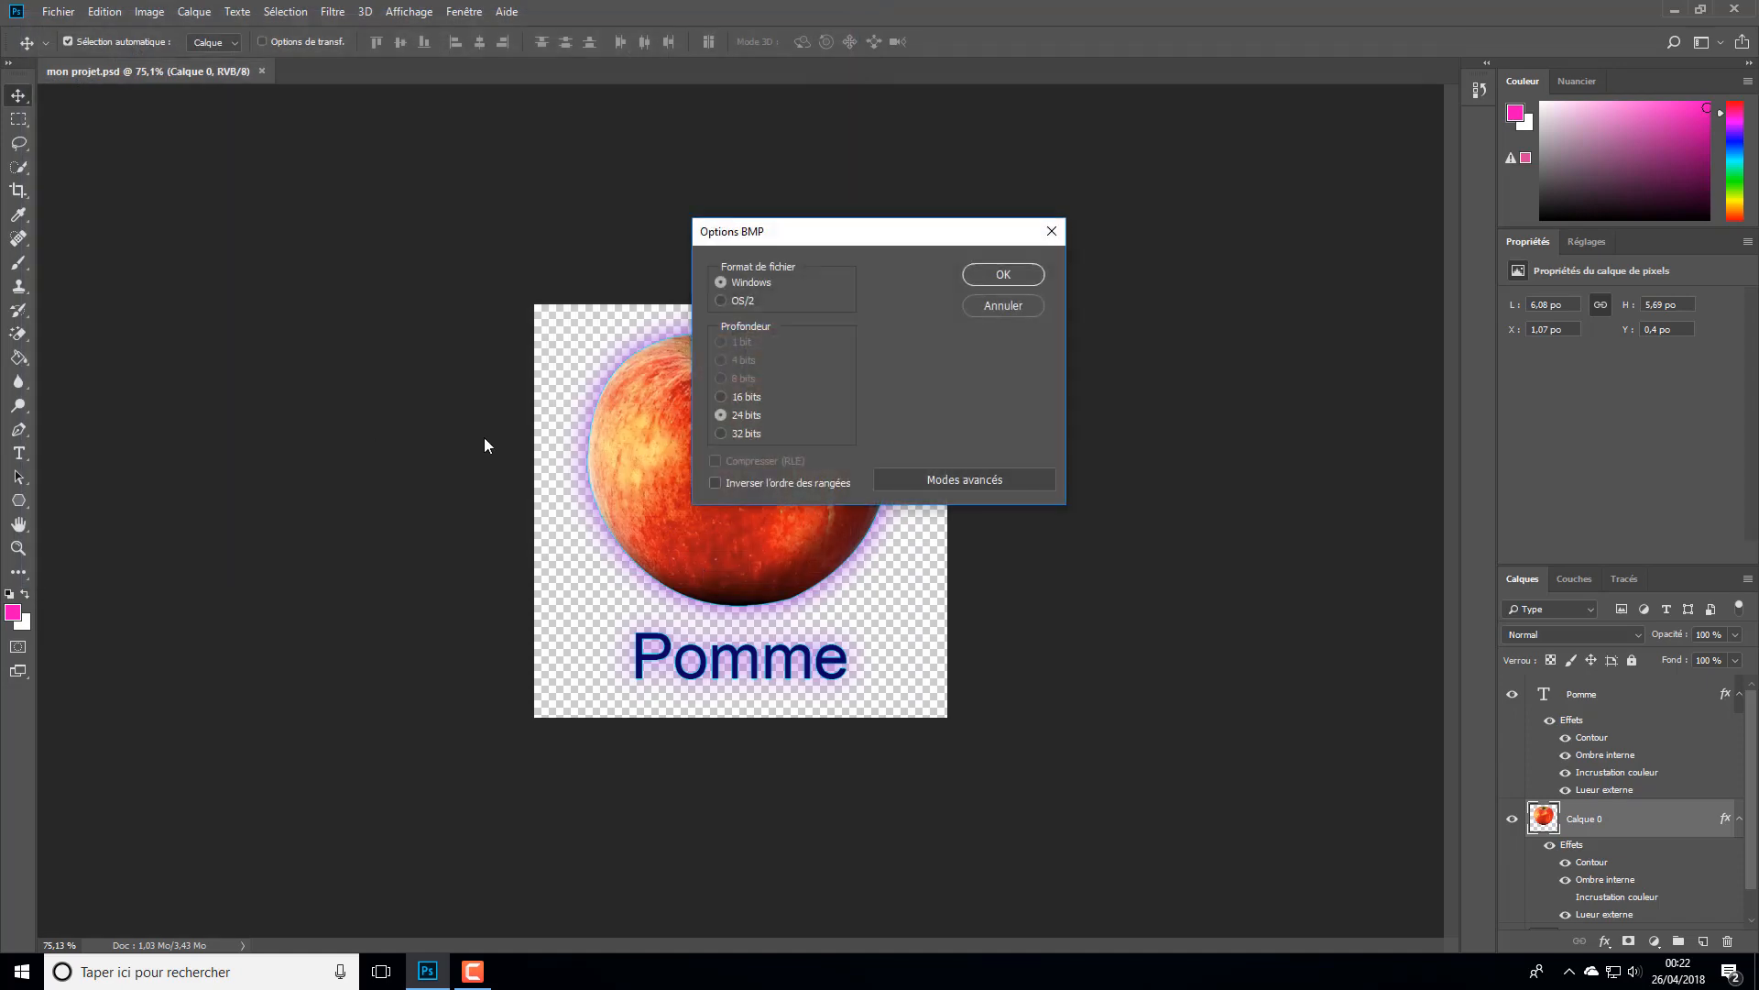
{"action": "left_click", "coordinate": [1003, 274]}
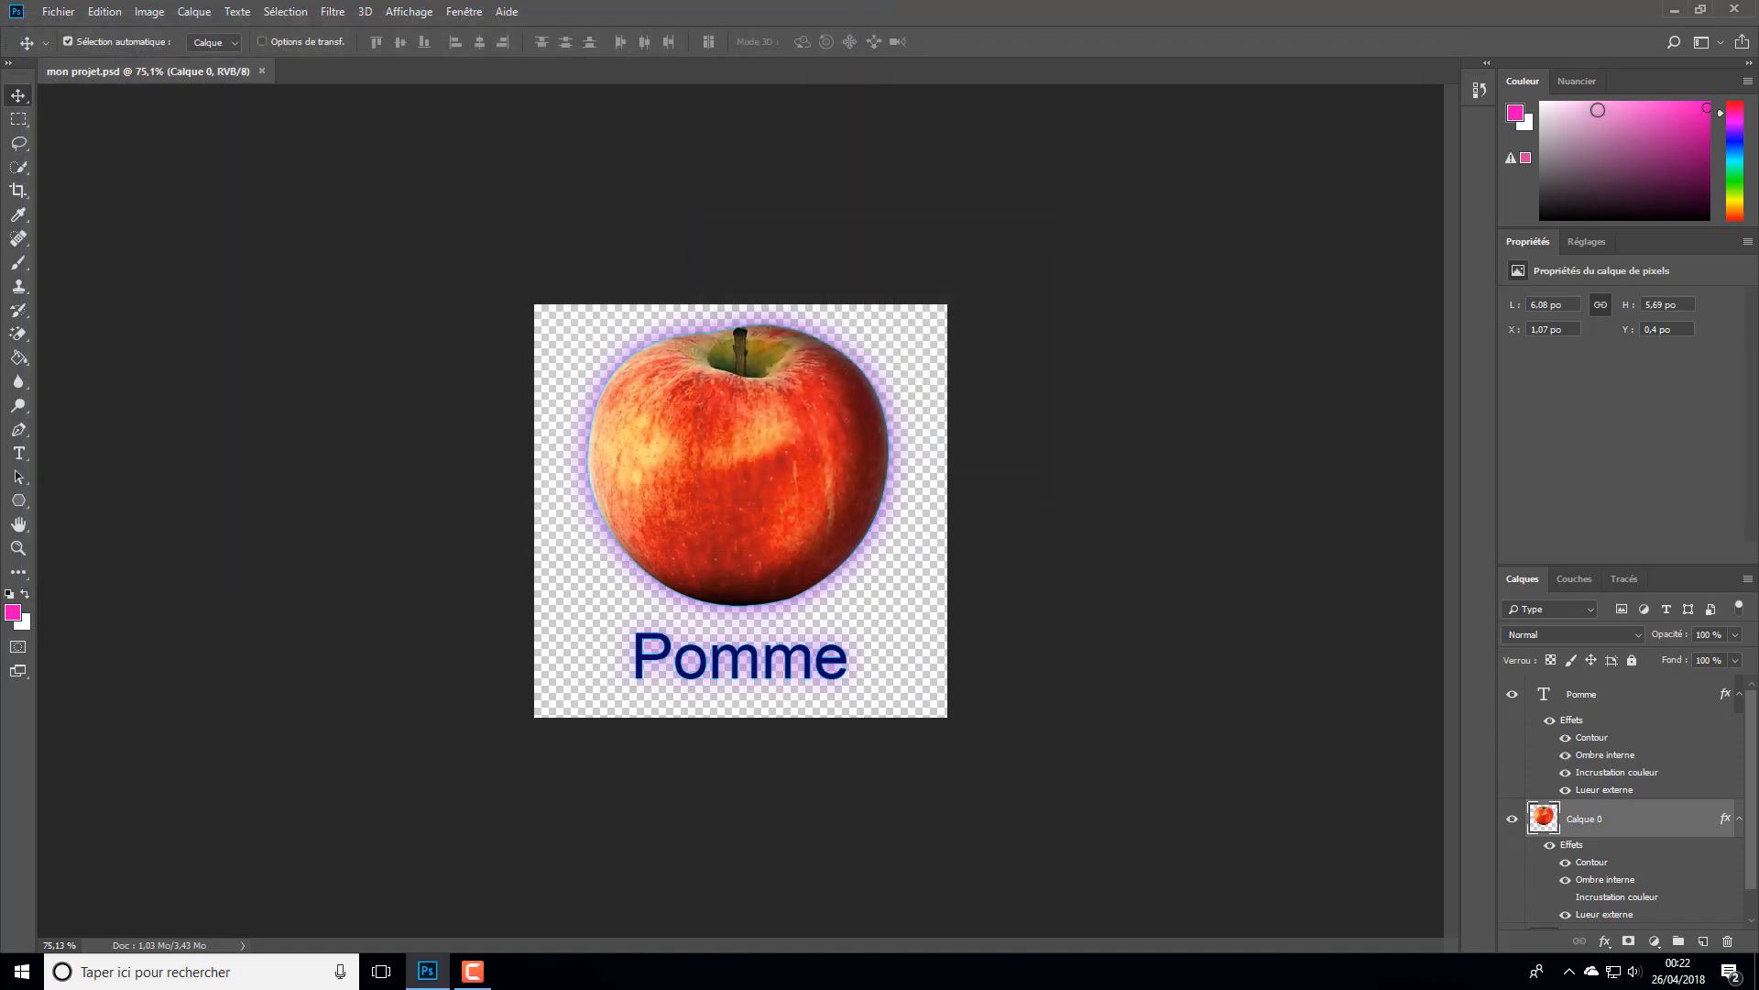
- On the desktop, move the mon projet BMP into the Firefox icon's row and the PNG beside the JPEG, checking their file details
{"action": "left_click", "coordinate": [1674, 10]}
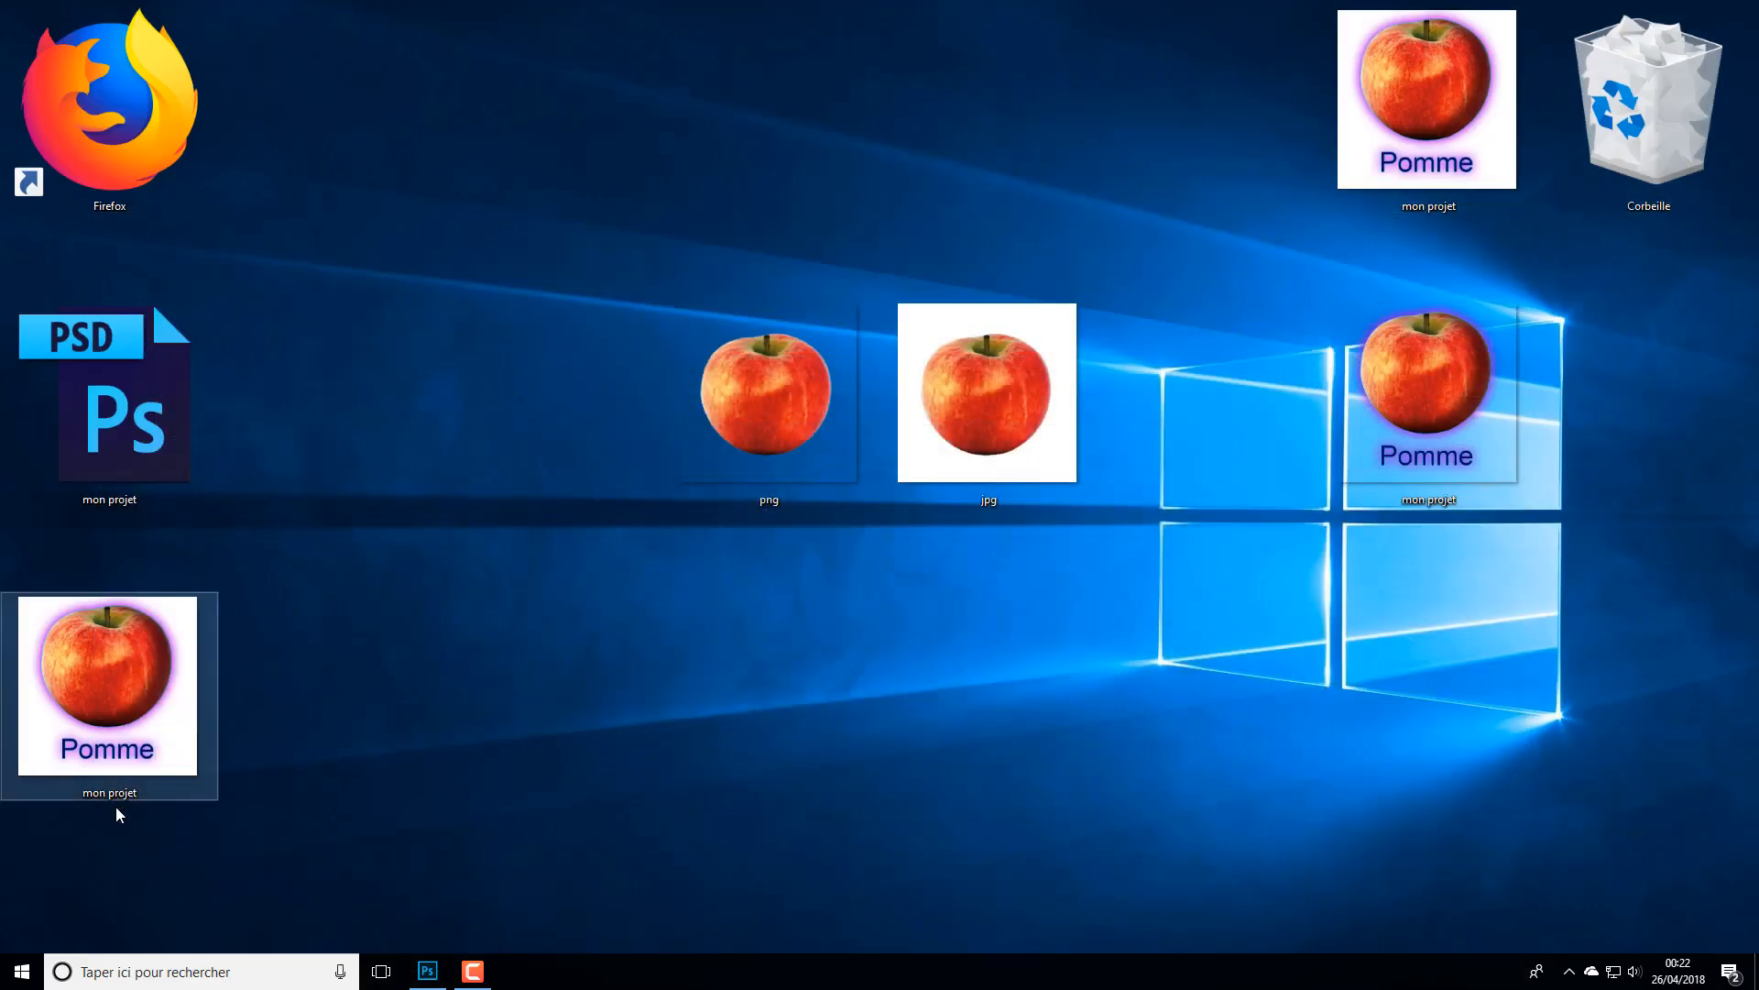
{"action": "left_click_drag", "start_coordinate": [145, 753], "coordinate": [624, 173]}
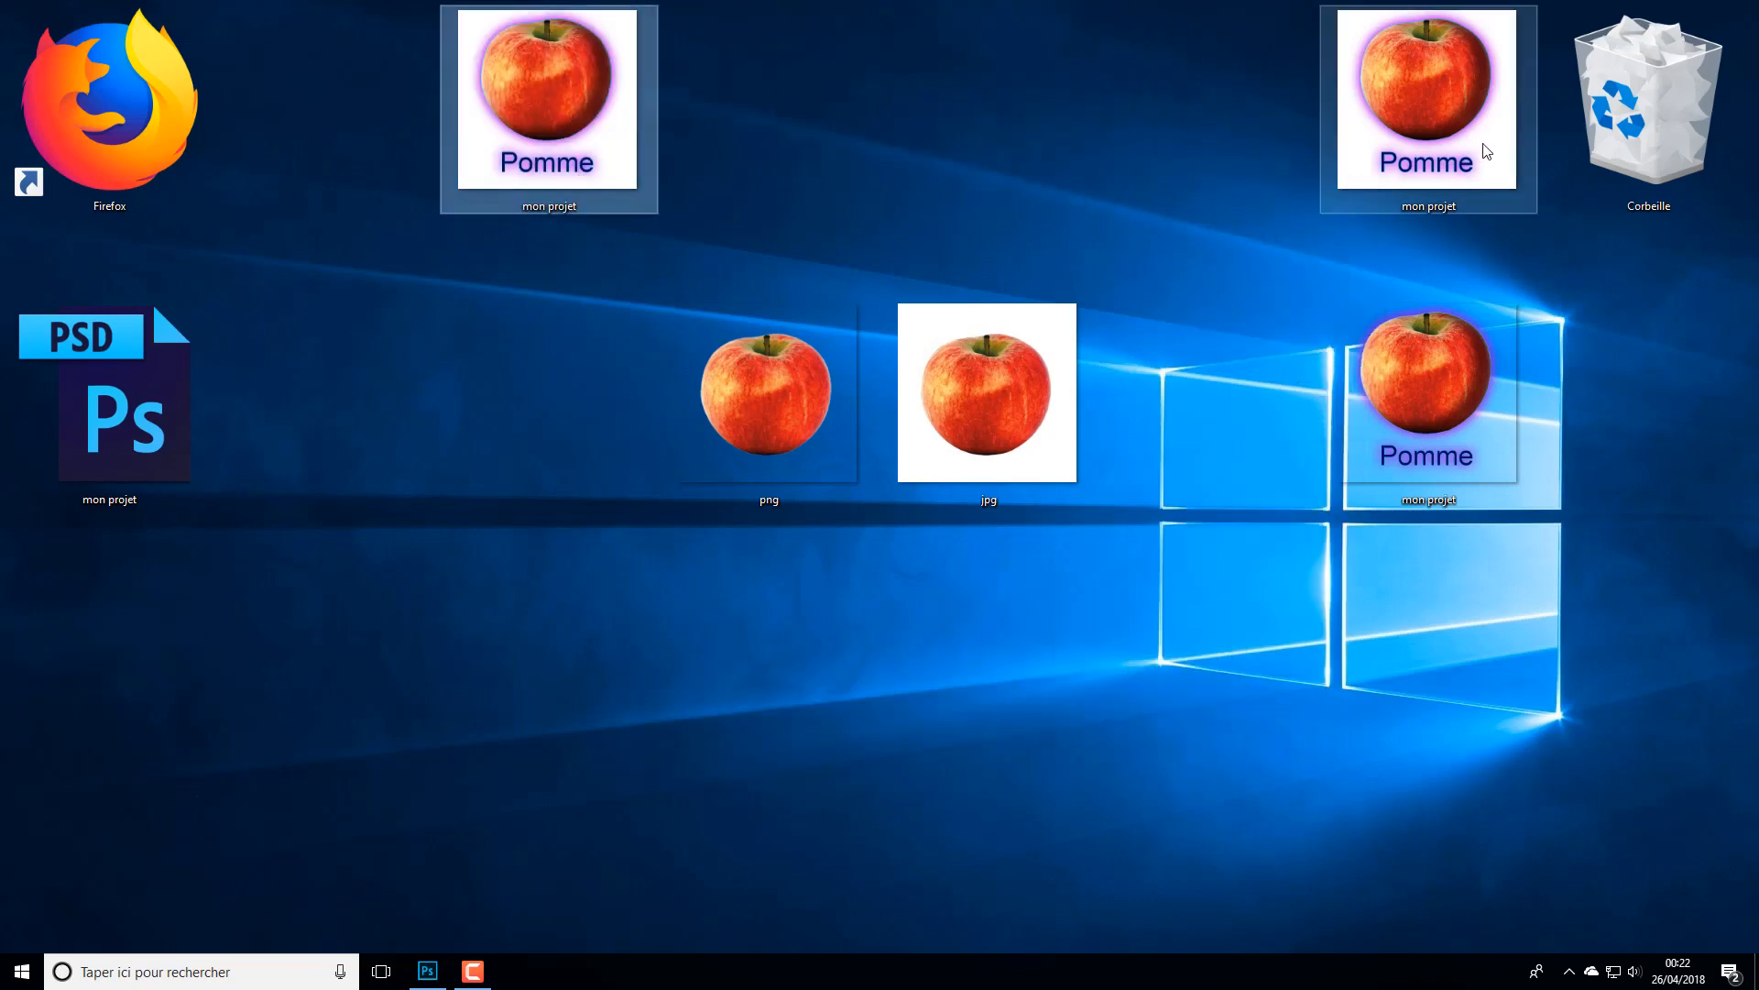
{"action": "mouse_move", "coordinate": [1409, 89]}
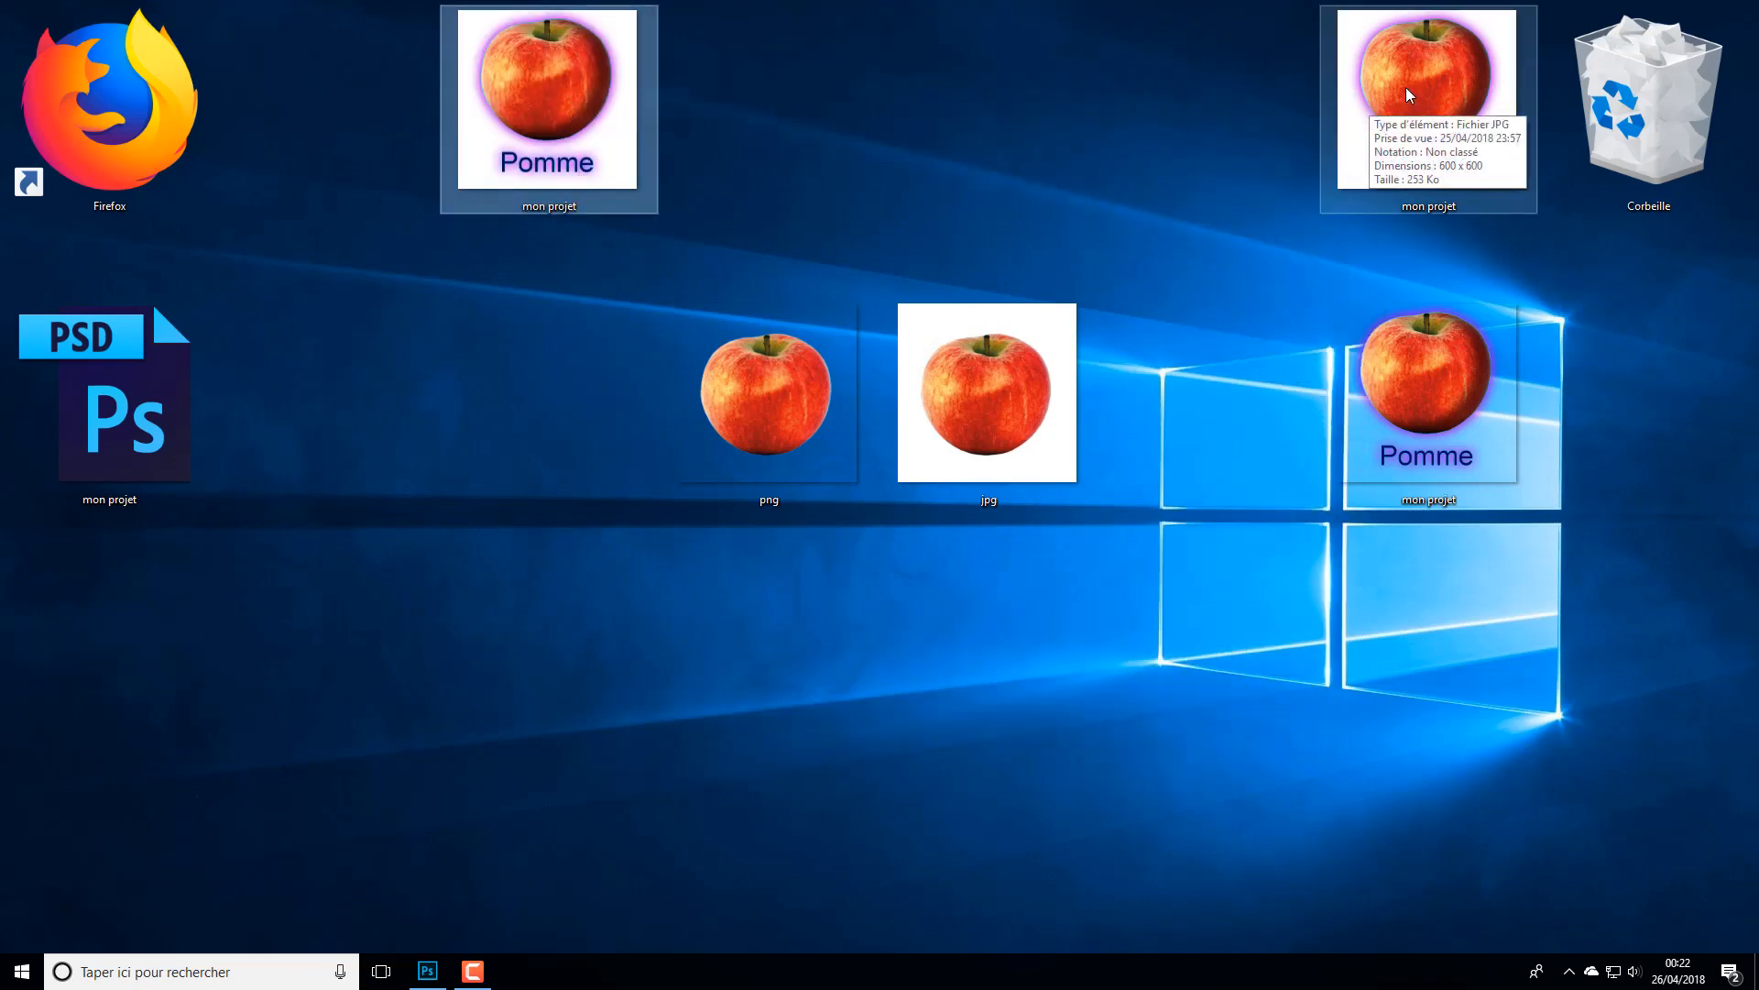
{"action": "left_click_drag", "start_coordinate": [1475, 432], "coordinate": [1256, 196]}
{"action": "mouse_move", "coordinate": [1265, 165]}
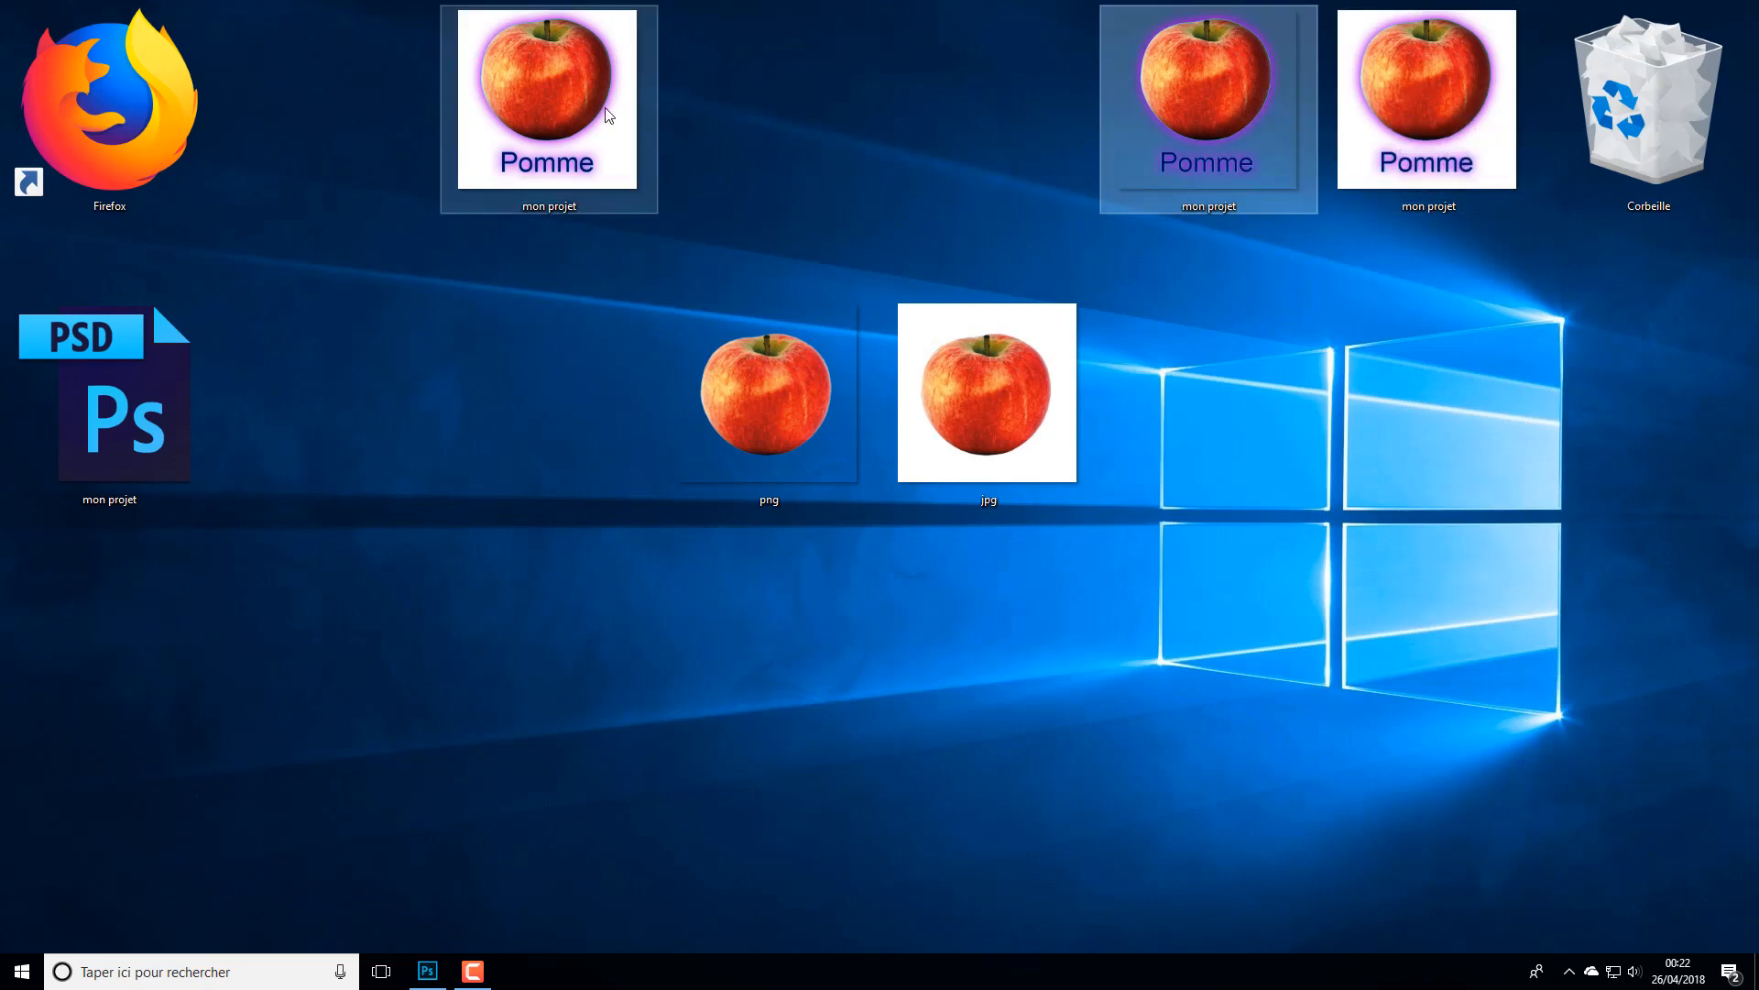
{"action": "mouse_move", "coordinate": [605, 107]}
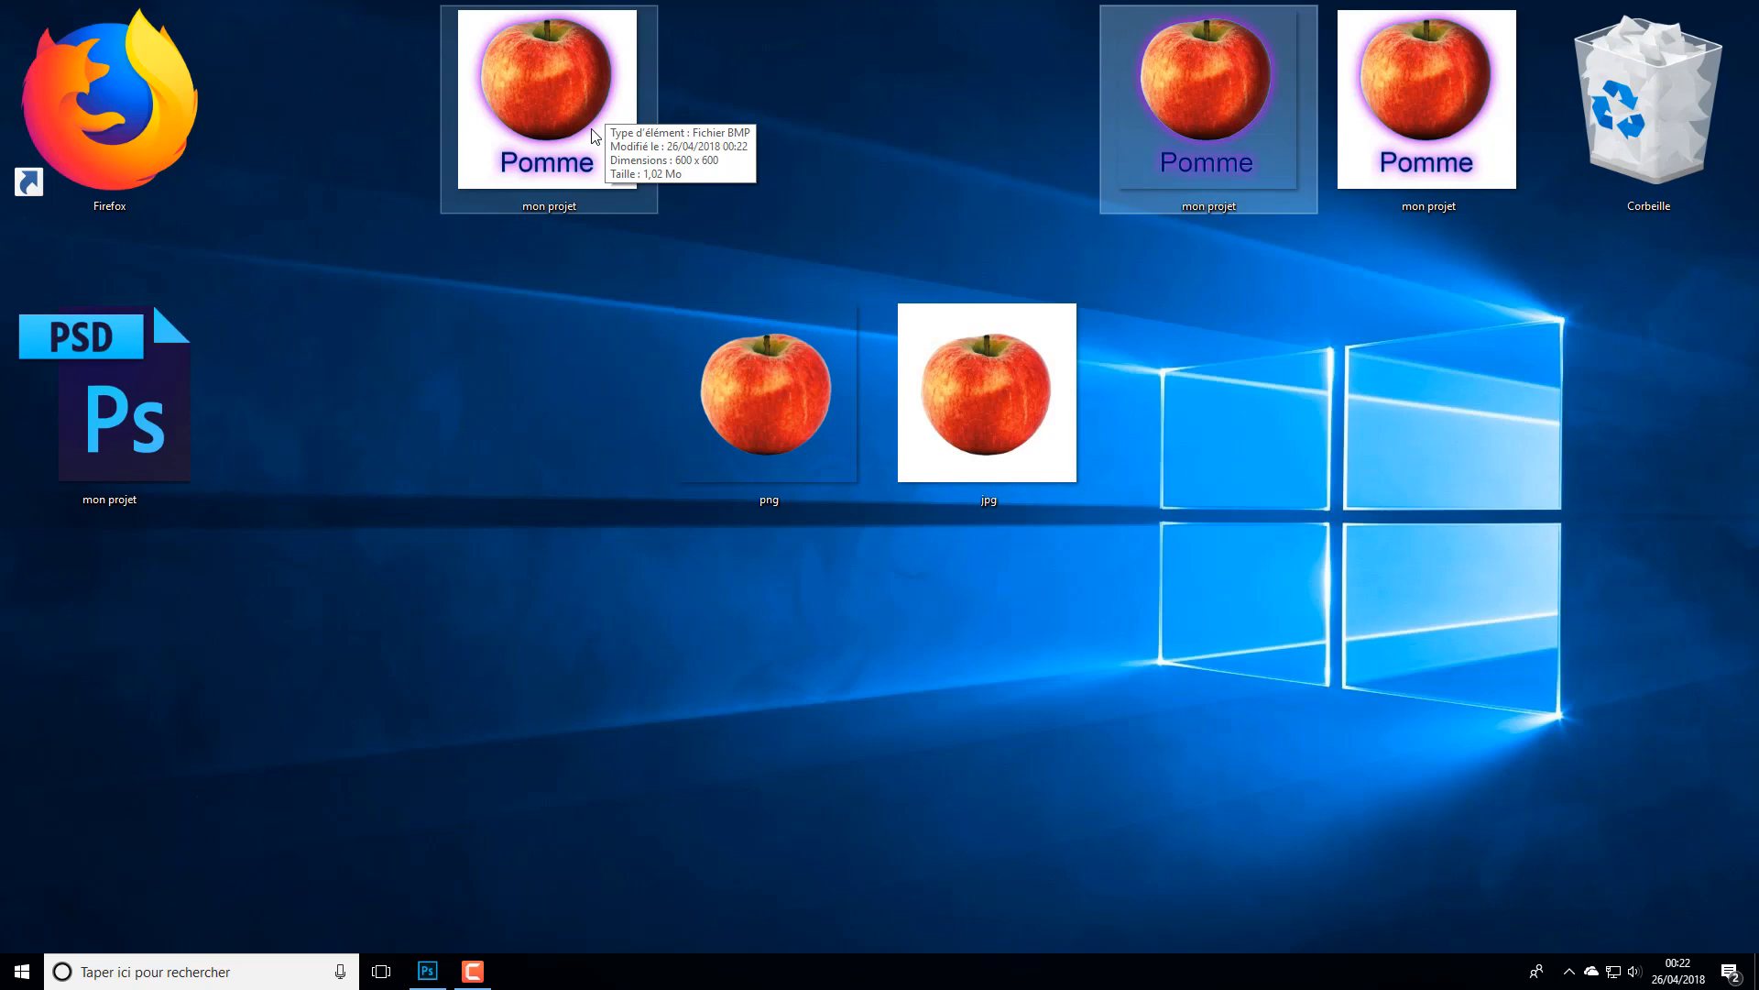
- Open the mon projet BMP and JPEG in Photos to compare them, close both viewers, and return to Photoshop
{"action": "double_click", "coordinate": [594, 135]}
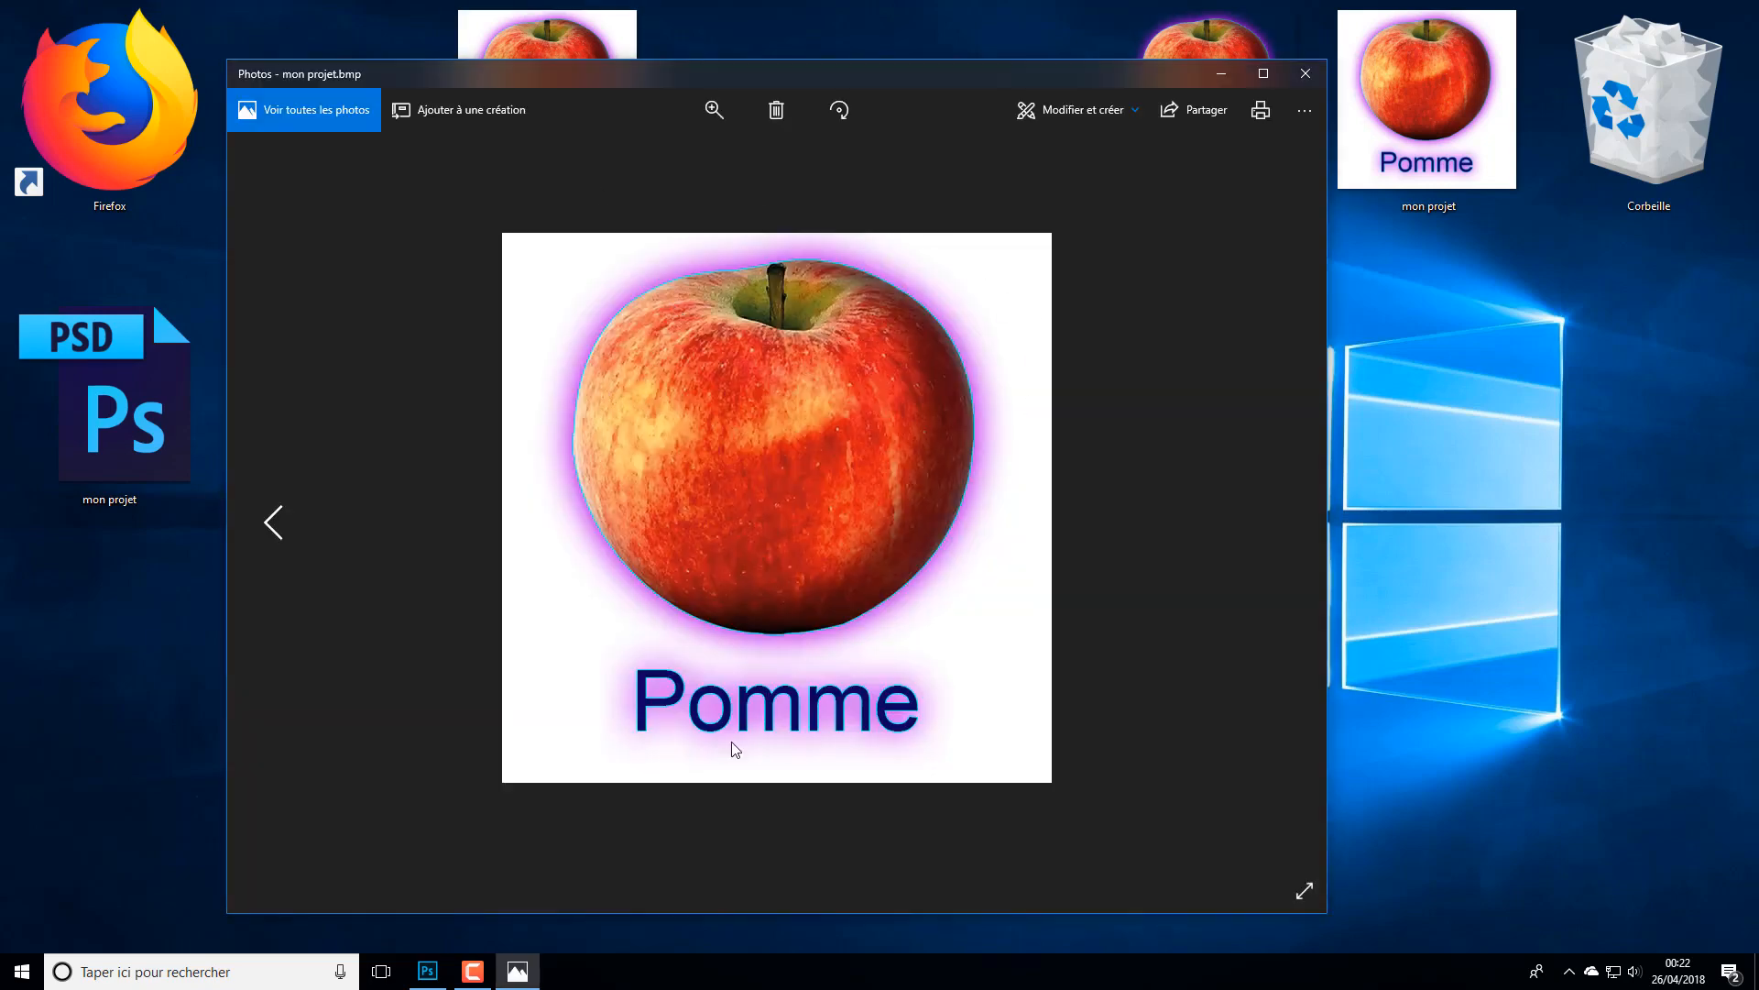
{"action": "left_click", "coordinate": [1470, 95]}
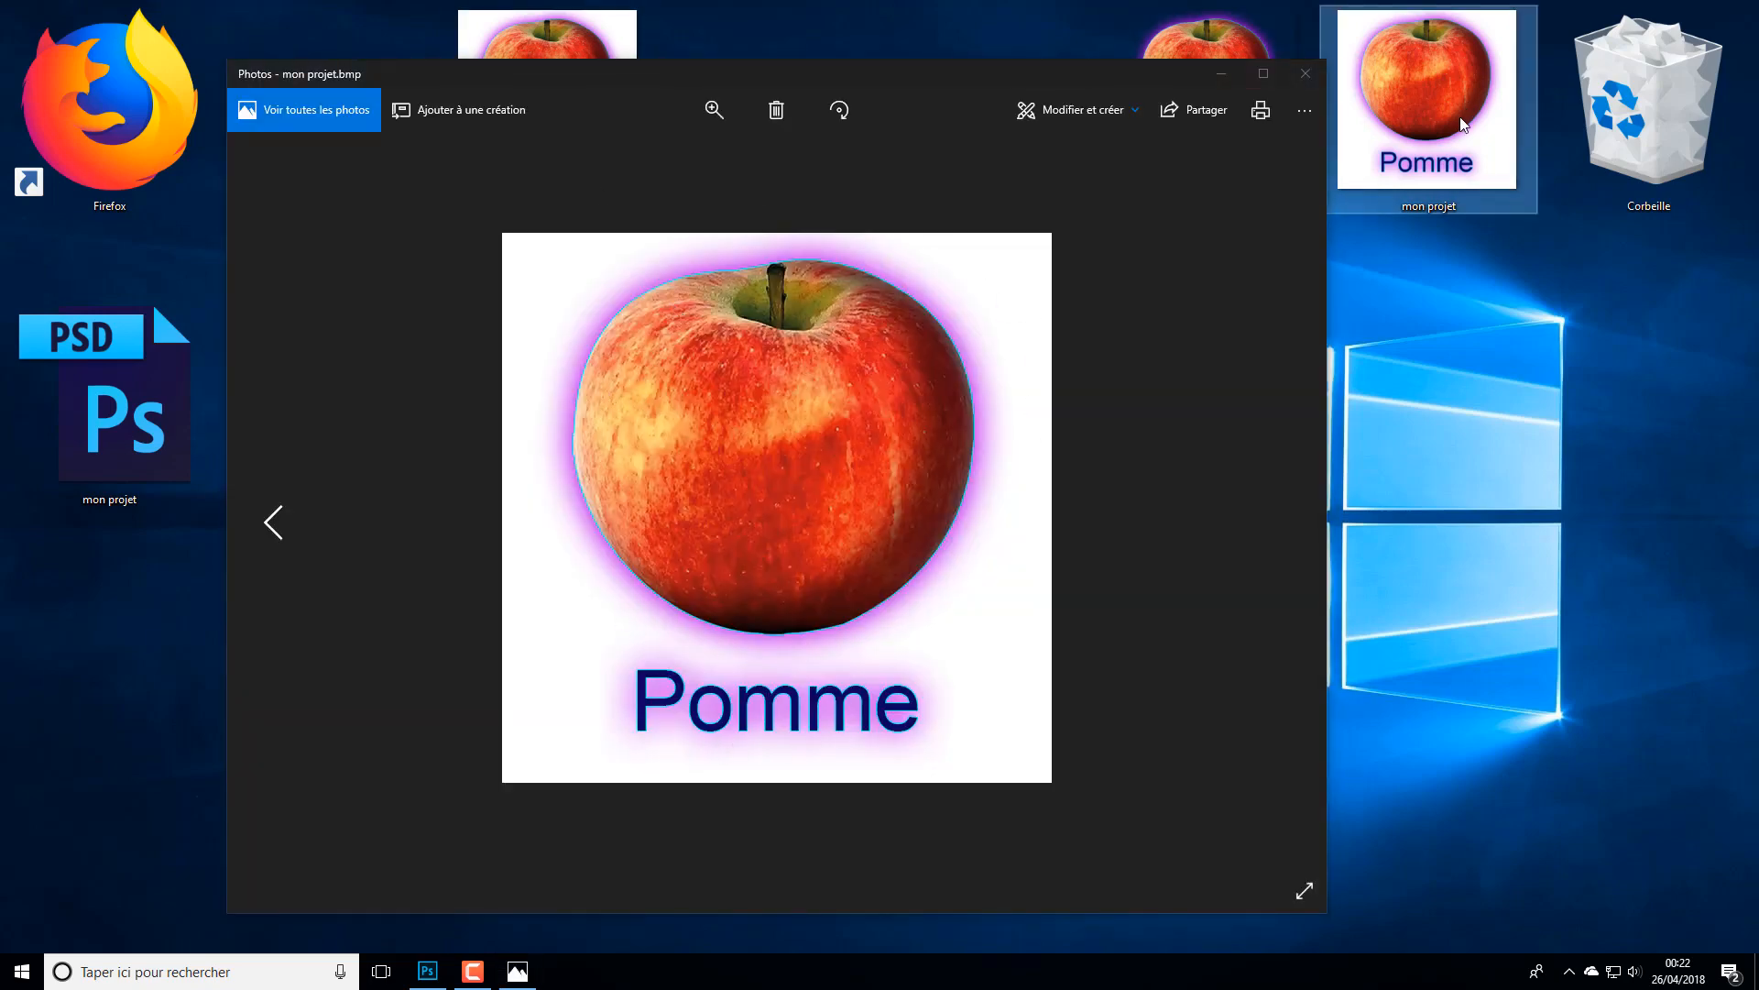
{"action": "double_click", "coordinate": [1464, 123]}
{"action": "left_click_drag", "start_coordinate": [1052, 106], "coordinate": [1758, 146]}
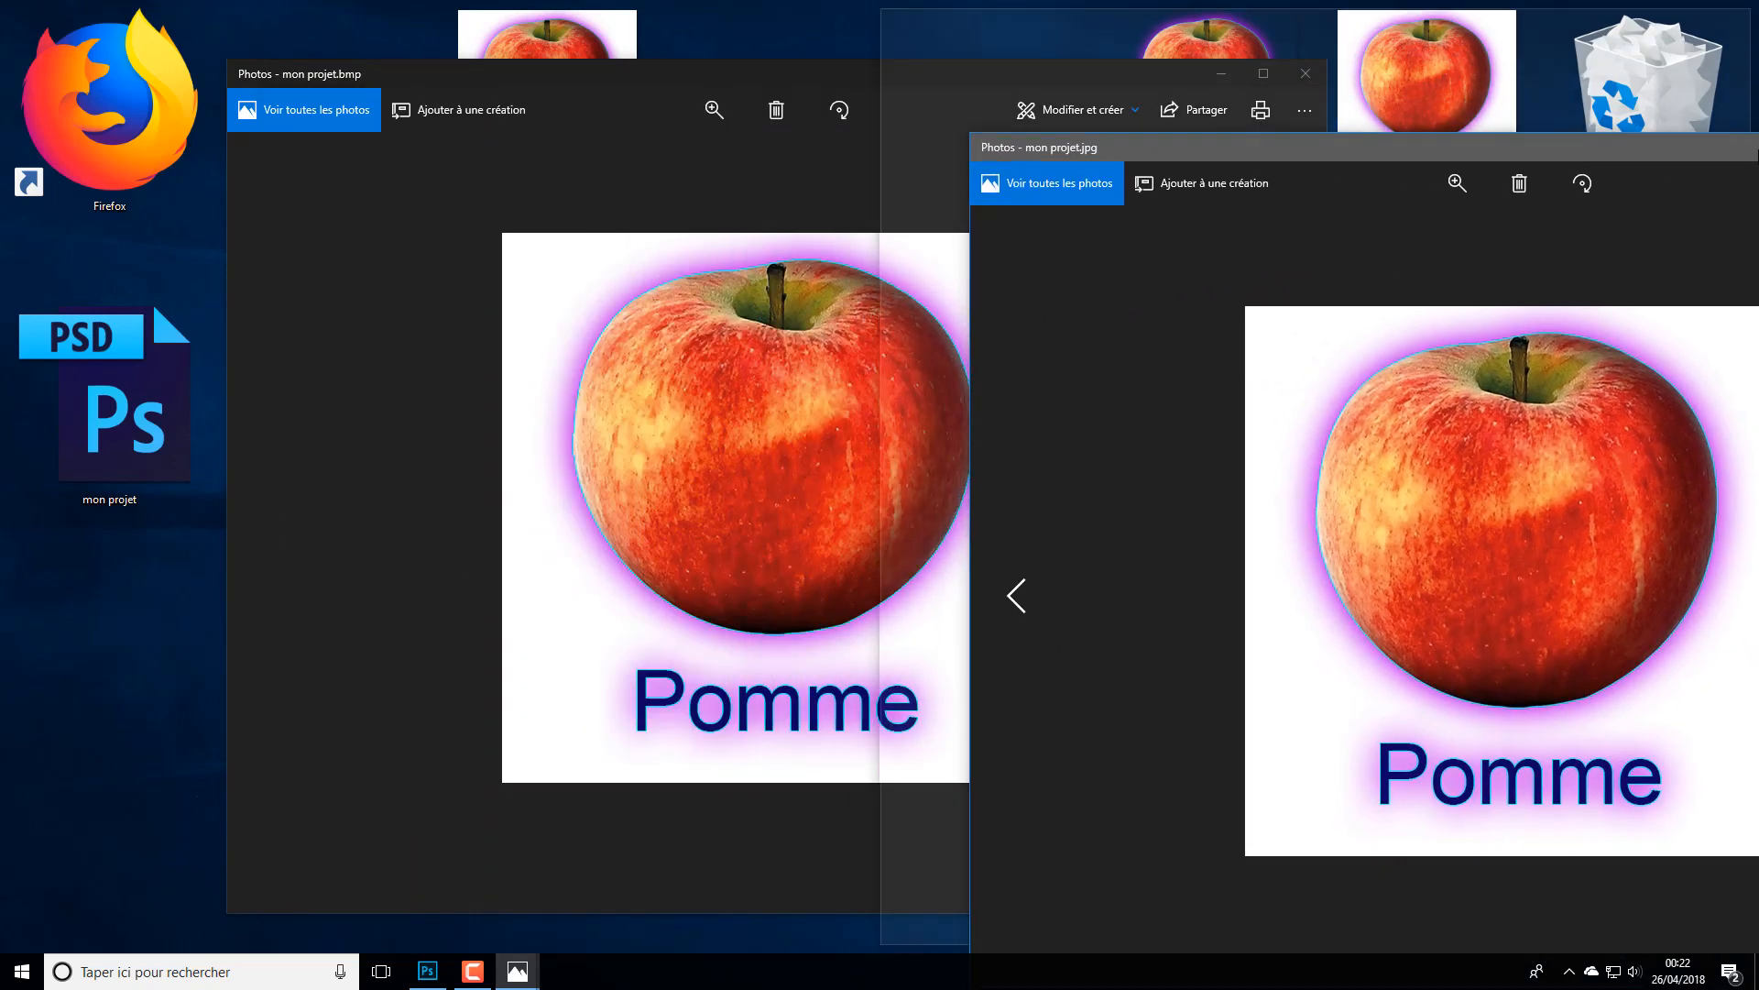
{"action": "left_click_drag", "start_coordinate": [1758, 149], "coordinate": [1197, 23]}
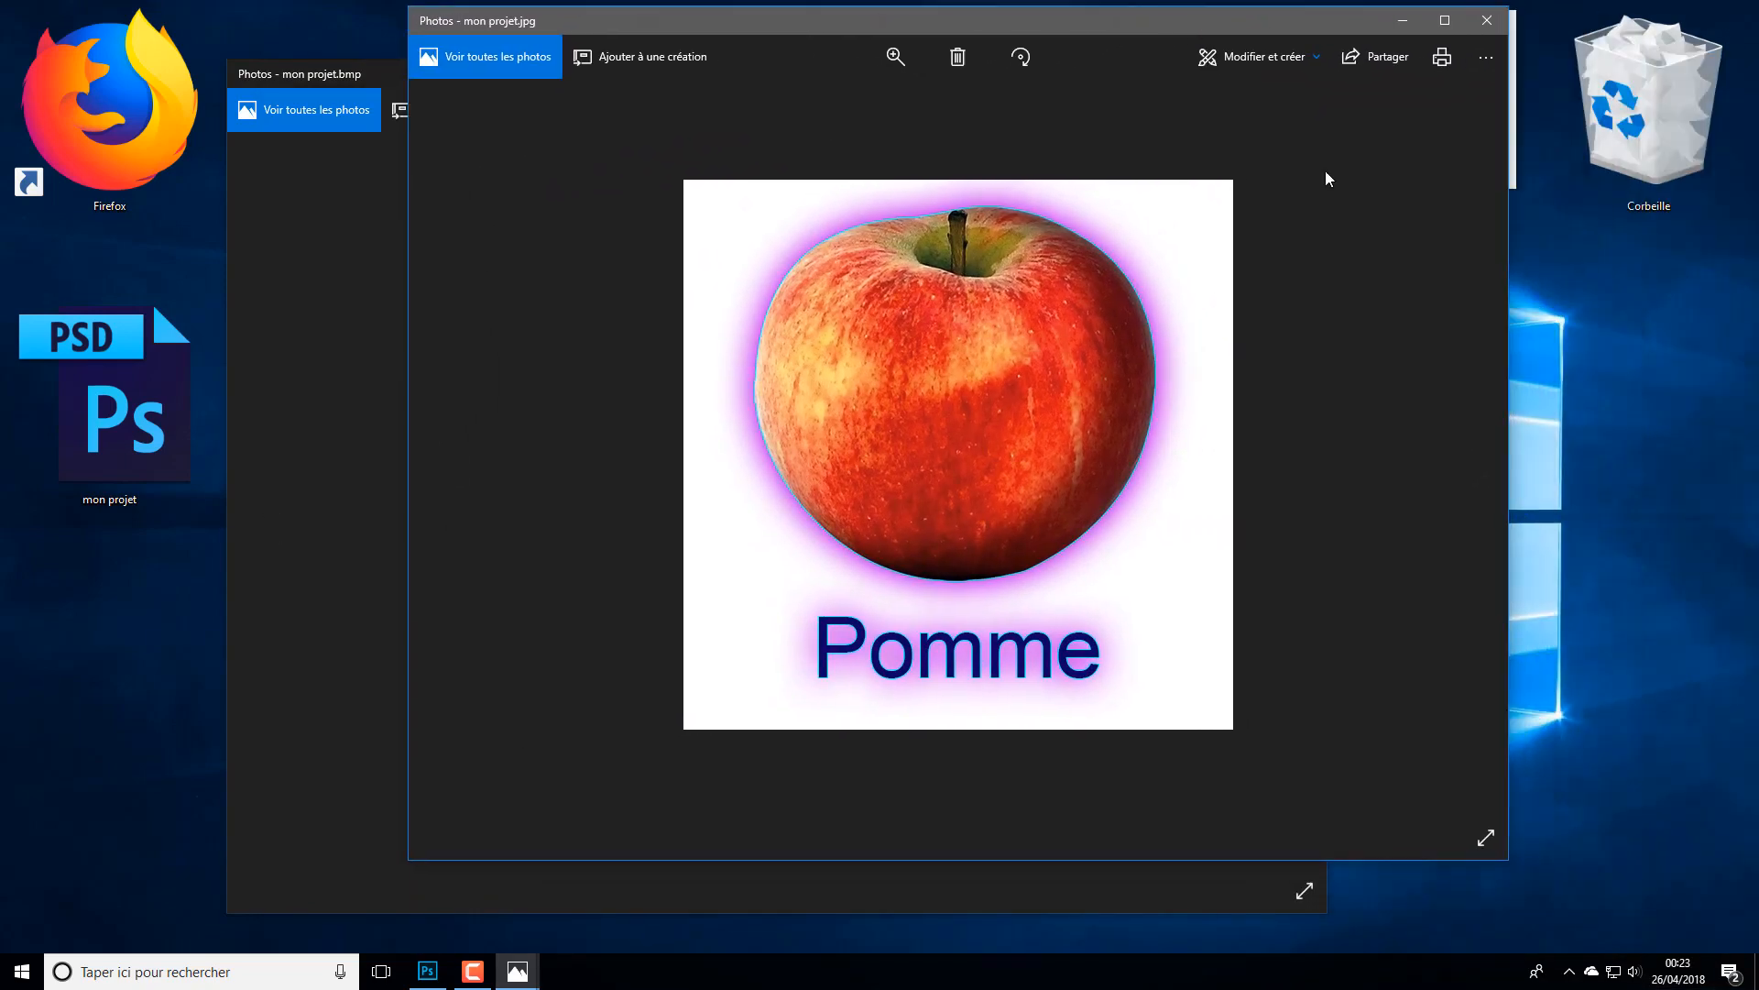
{"action": "left_click", "coordinate": [1487, 20]}
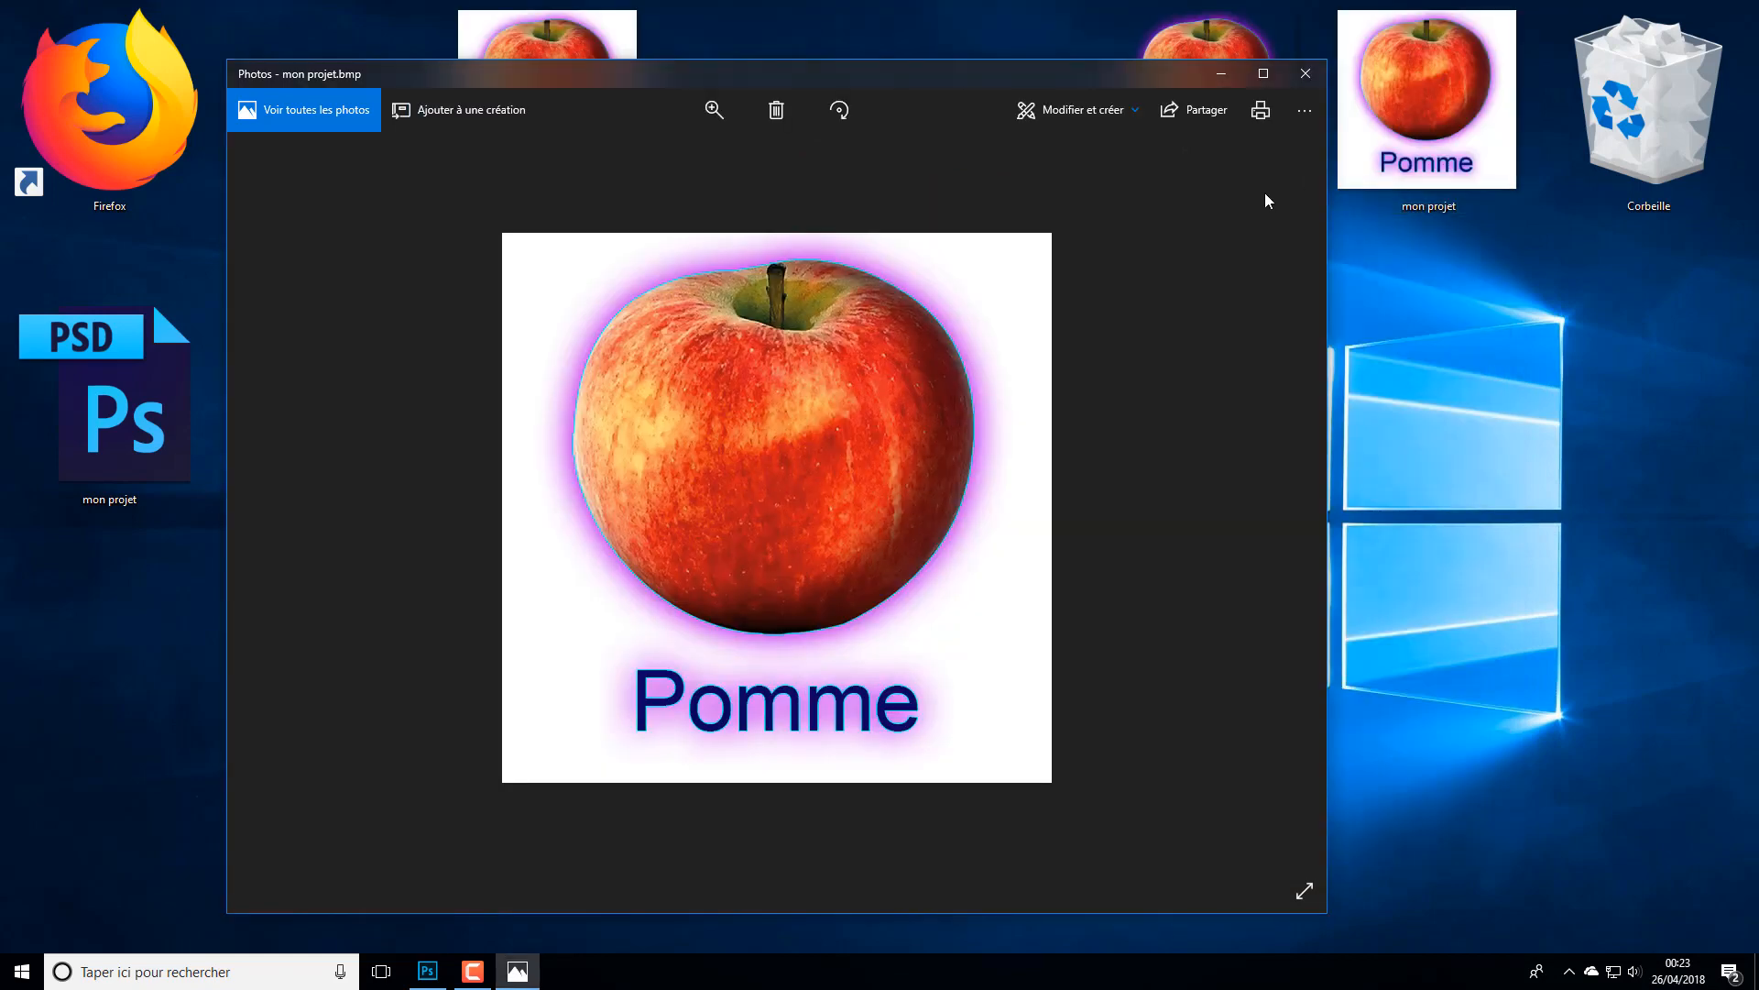
{"action": "left_click", "coordinate": [1305, 77]}
{"action": "mouse_move", "coordinate": [1276, 94]}
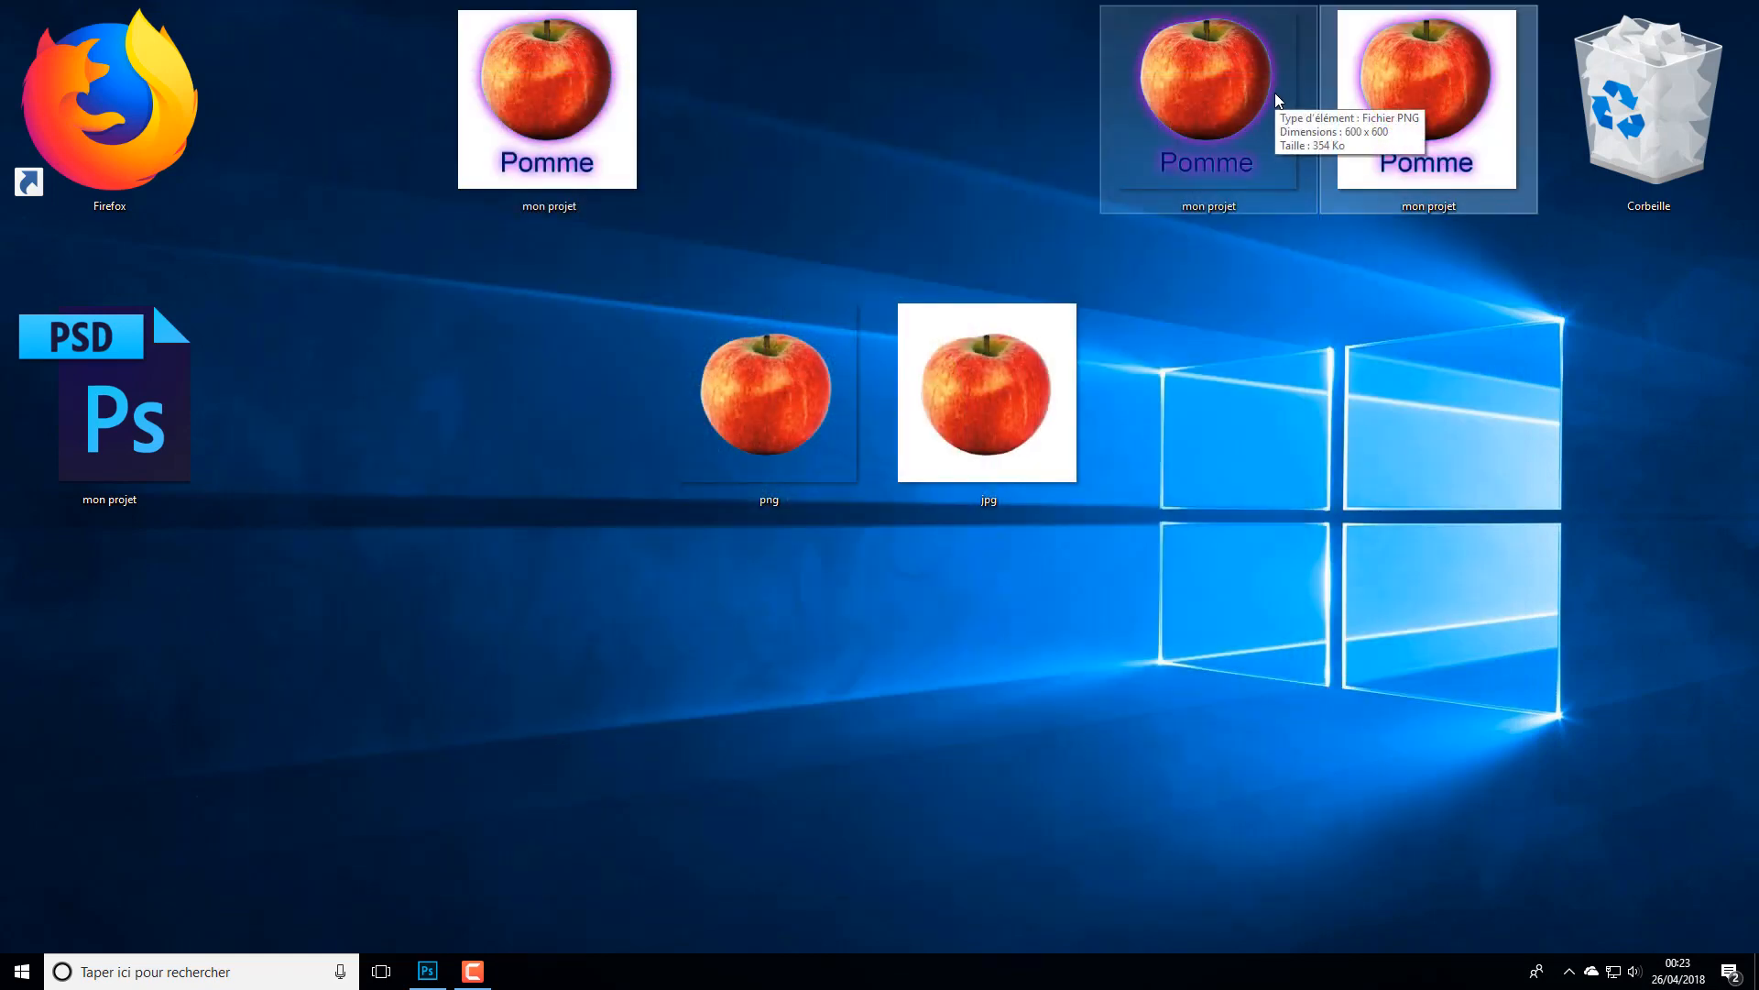
{"action": "left_click", "coordinate": [426, 969]}
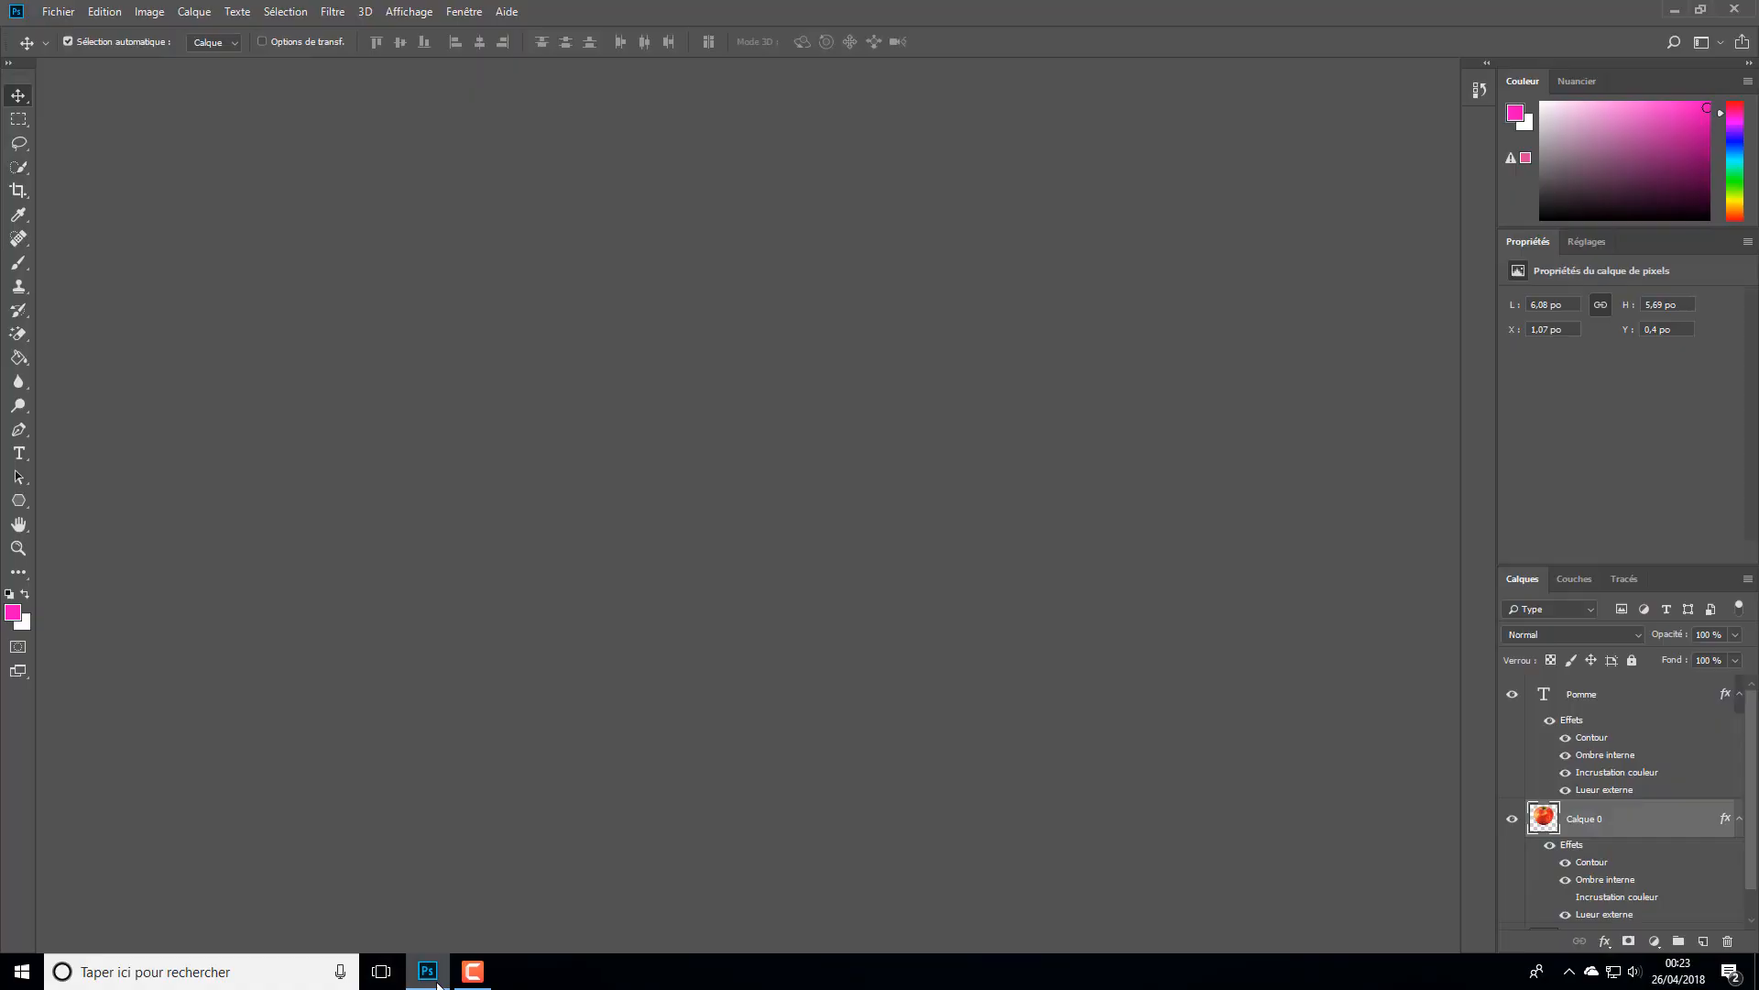